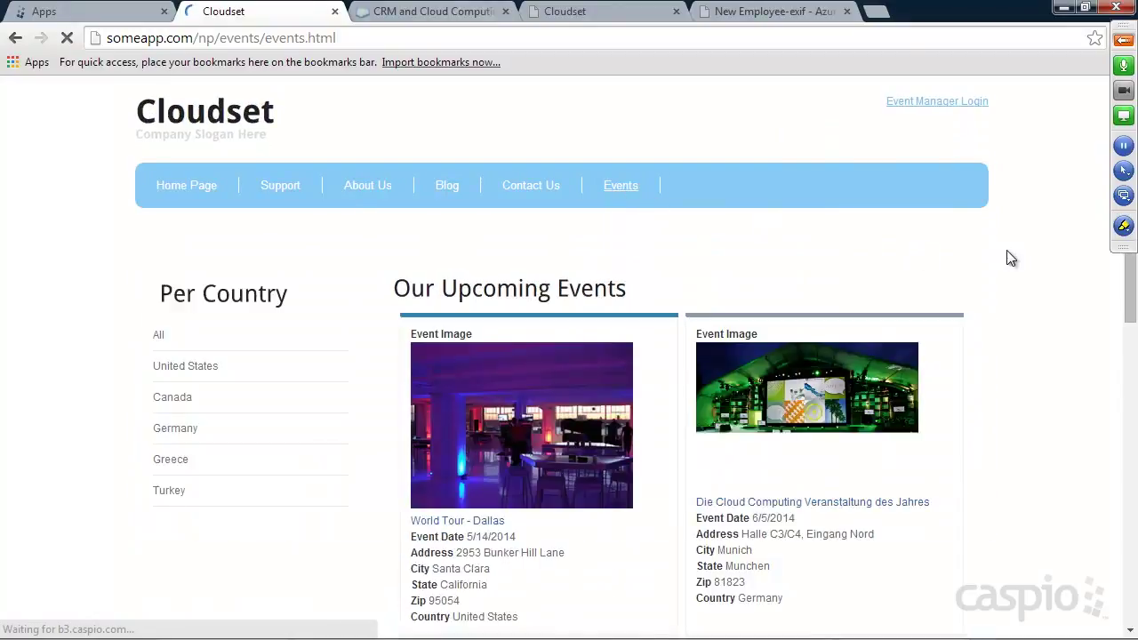
Step: Filter the Cloudset events list to show only events in Germany
scroll(1005, 257, down, 2)
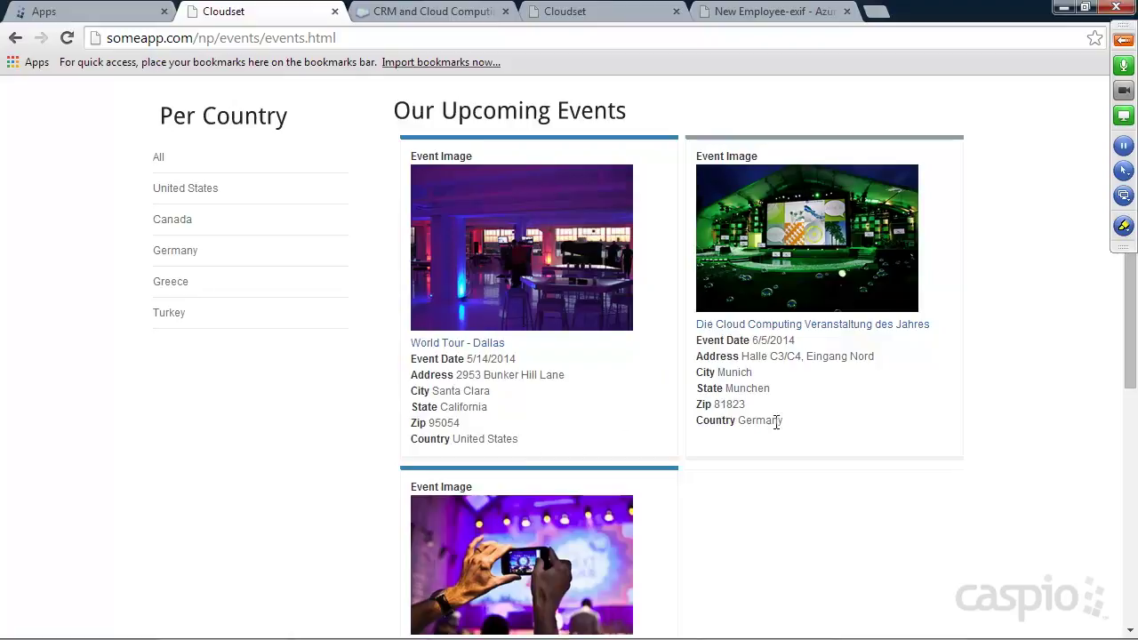
scroll(966, 425, down, 1)
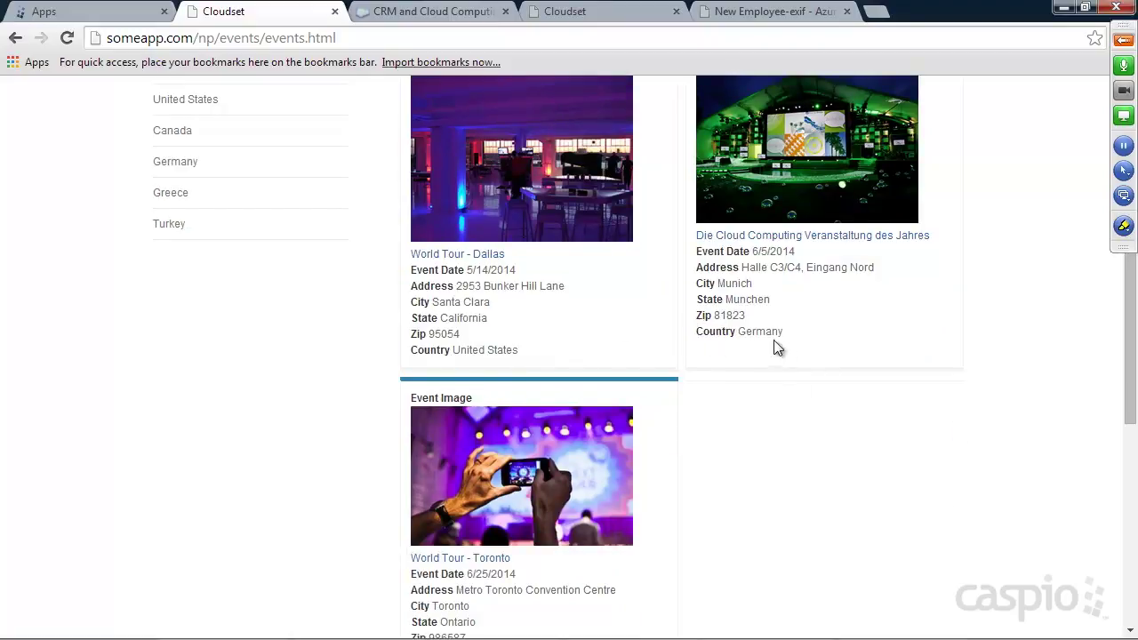
scroll(745, 446, up, 2)
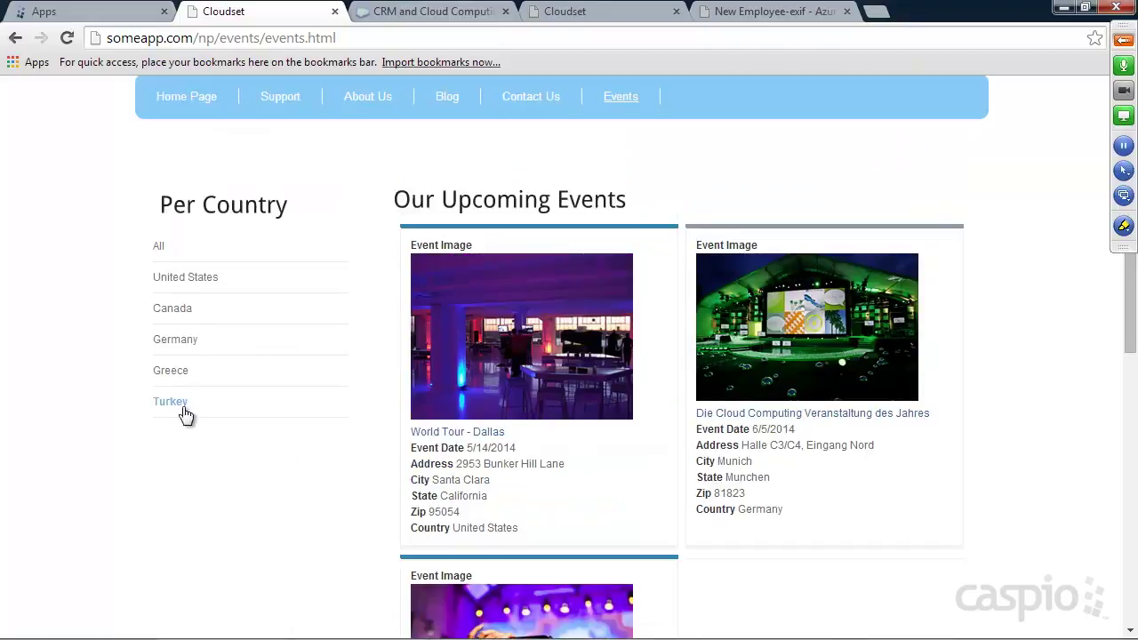
click(173, 346)
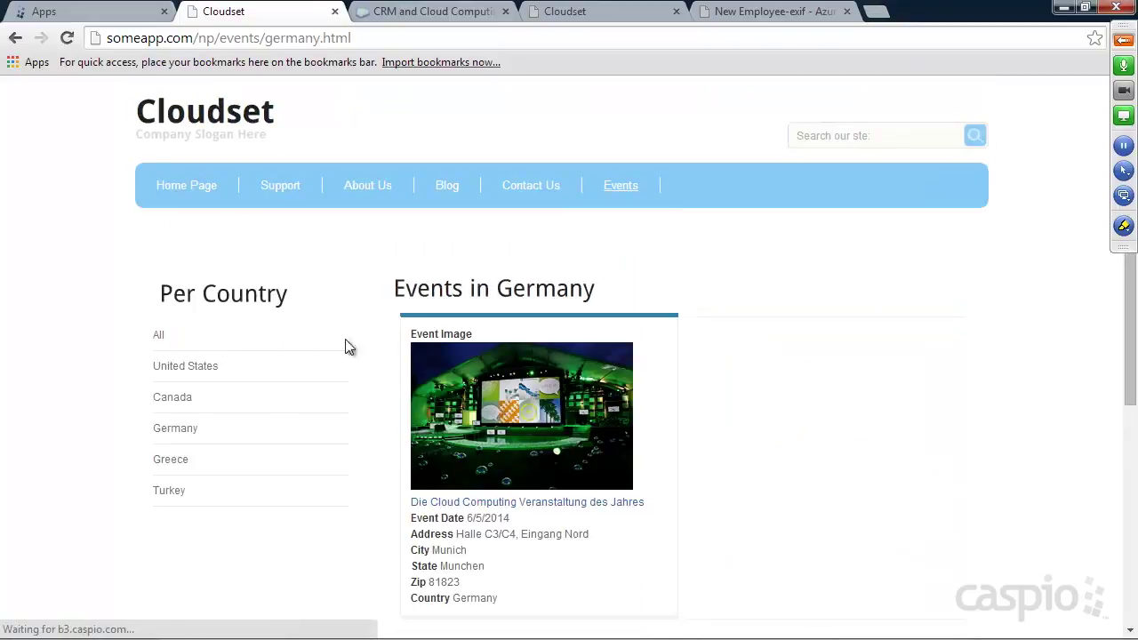
scroll(791, 343, down, 2)
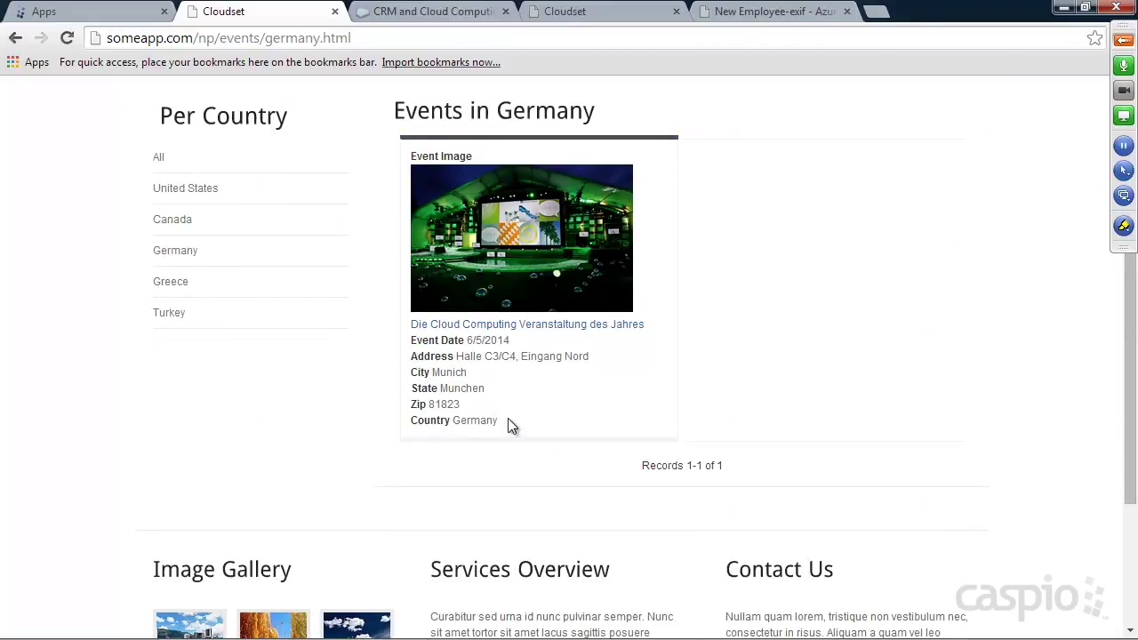
Step: Open the Munich event's detail page, decline translation, and review its date and address
click(541, 325)
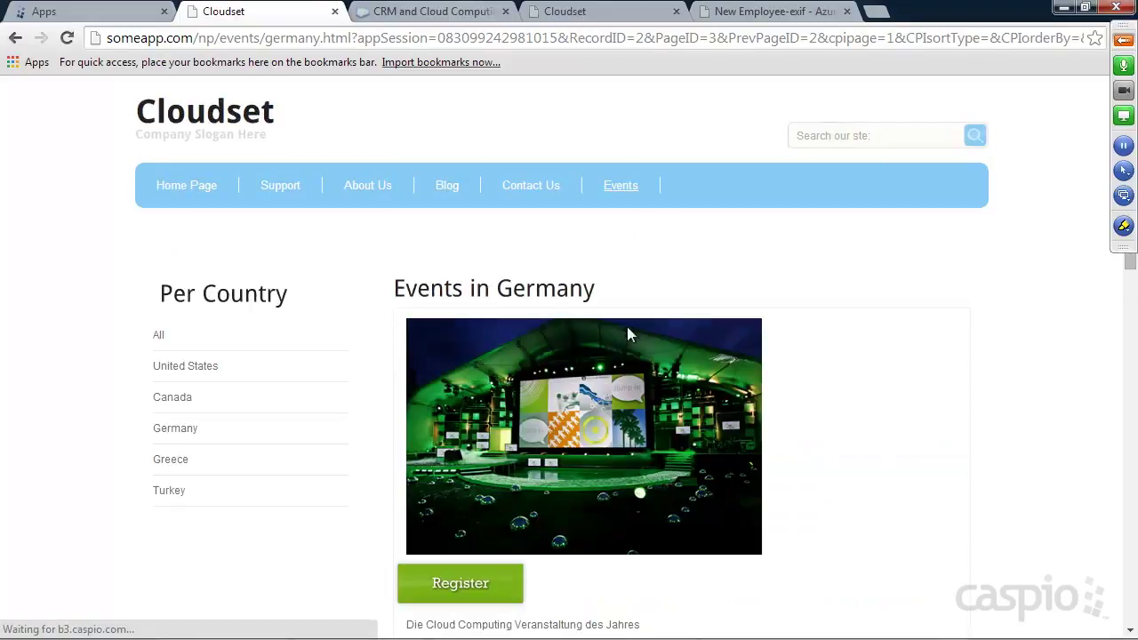
scroll(932, 328, down, 2)
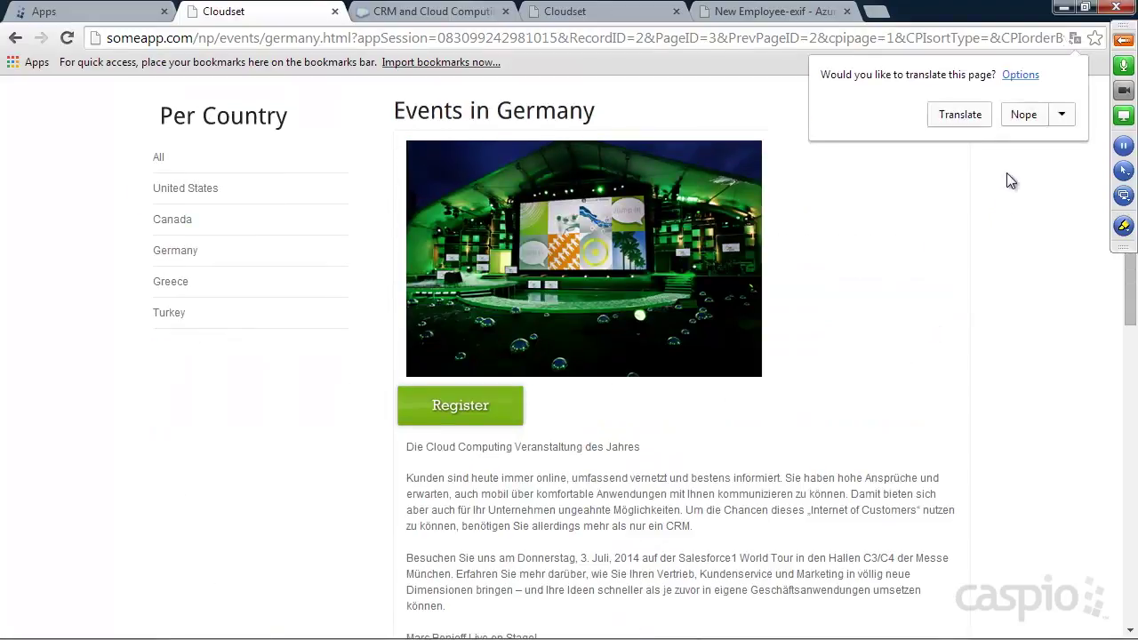
click(1023, 116)
scroll(925, 279, down, 4)
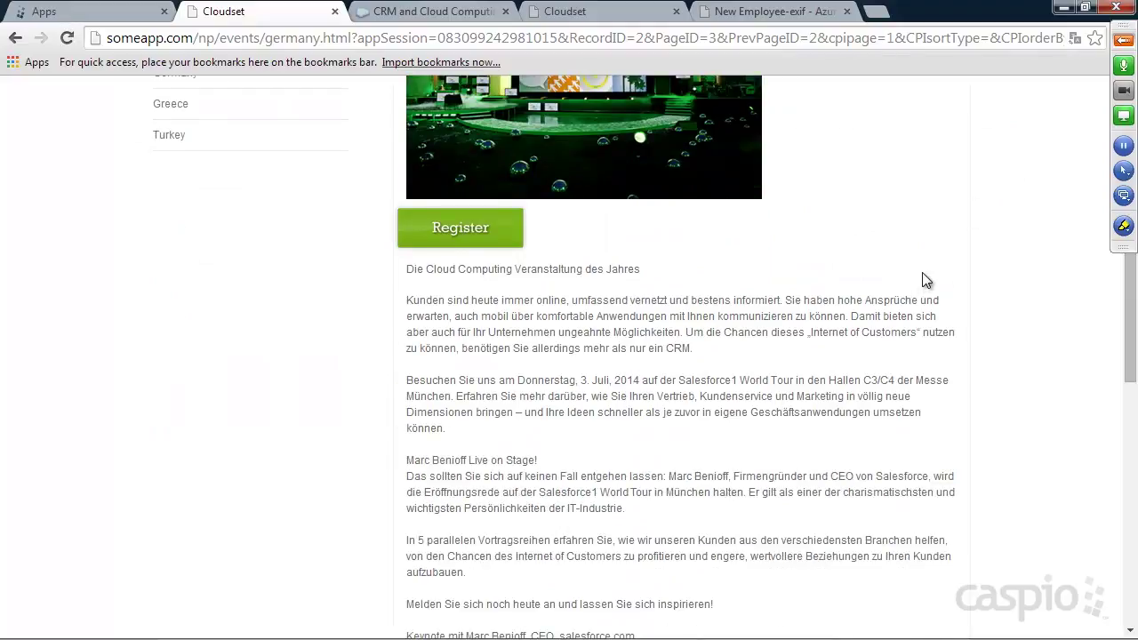
scroll(924, 279, down, 3)
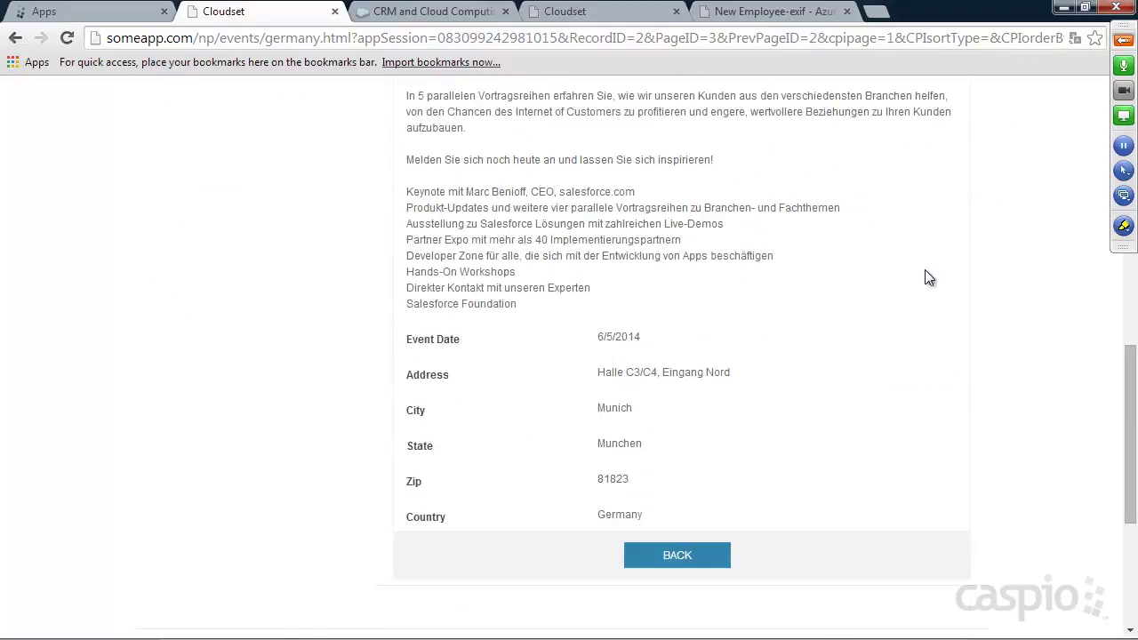
scroll(924, 282, up, 7)
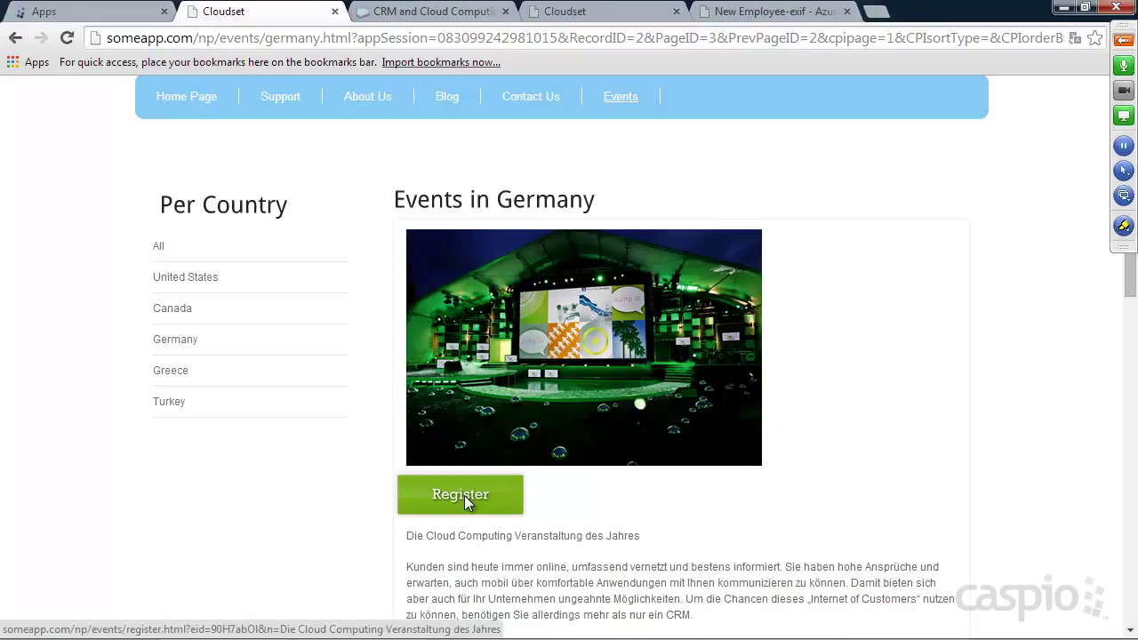
Step: Open the event's registration form and enter the attendee's full name
click(464, 499)
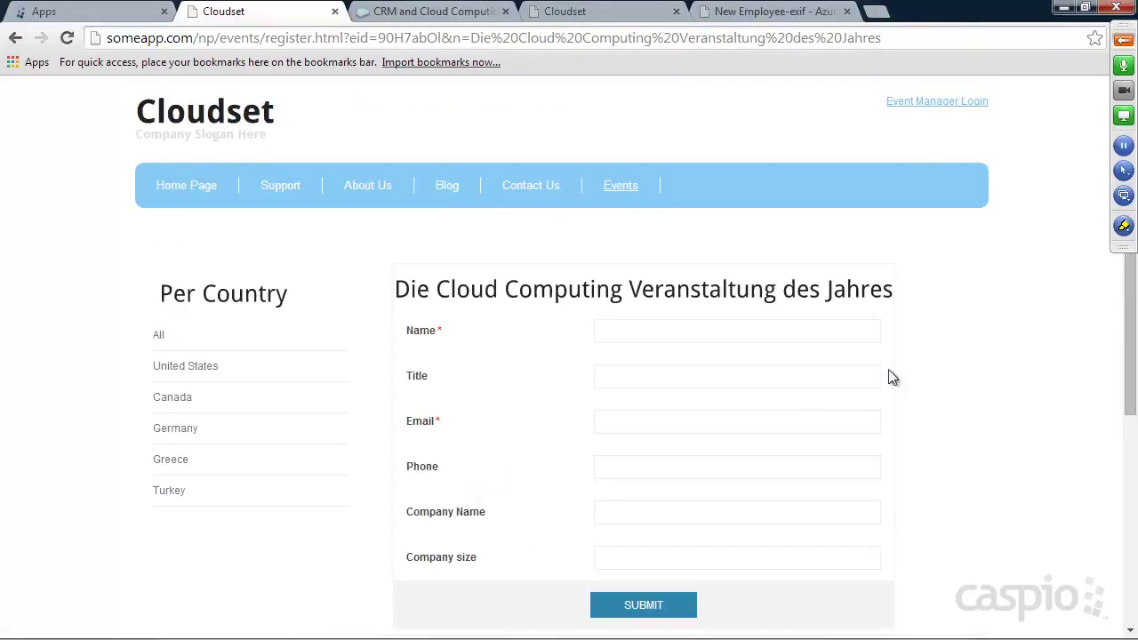
scroll(889, 373, down, 1)
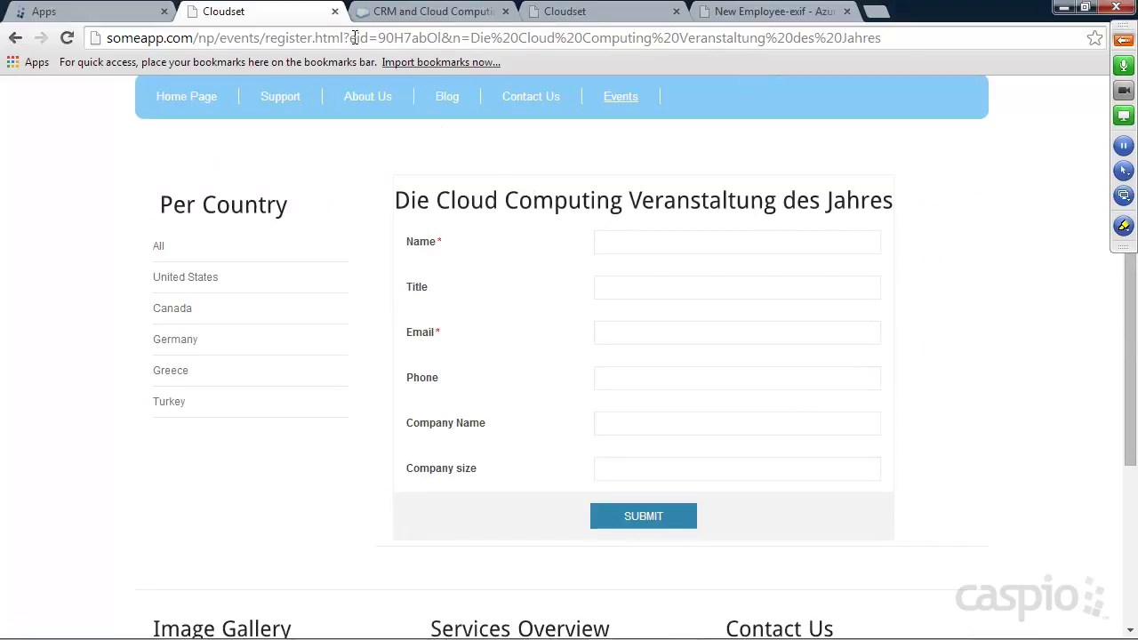
drag(350, 38, 900, 39)
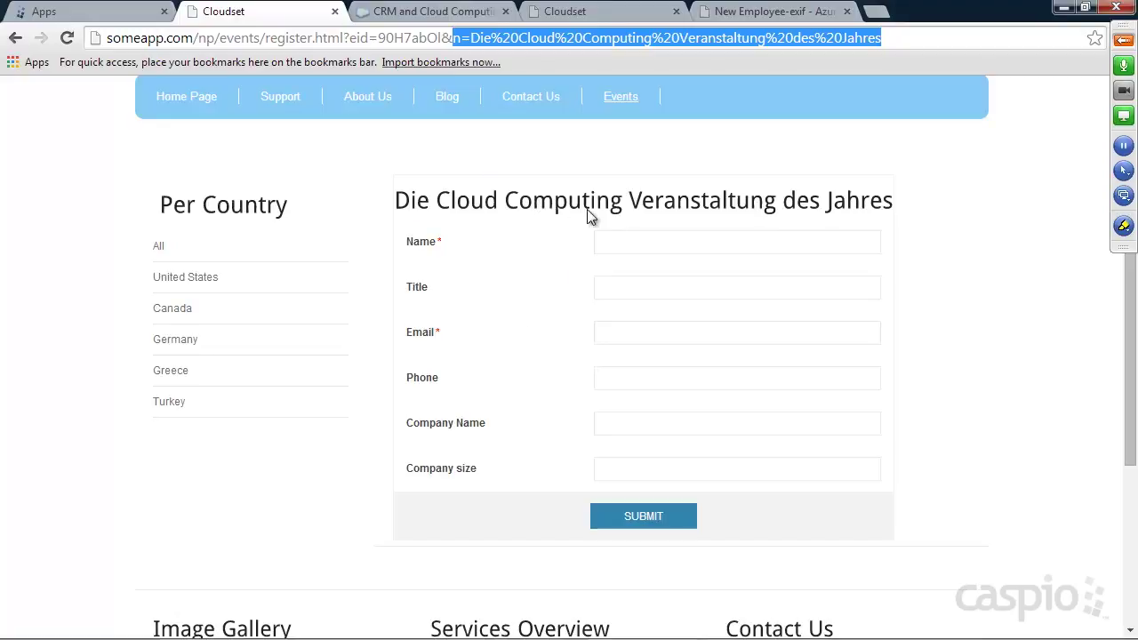
click(622, 235)
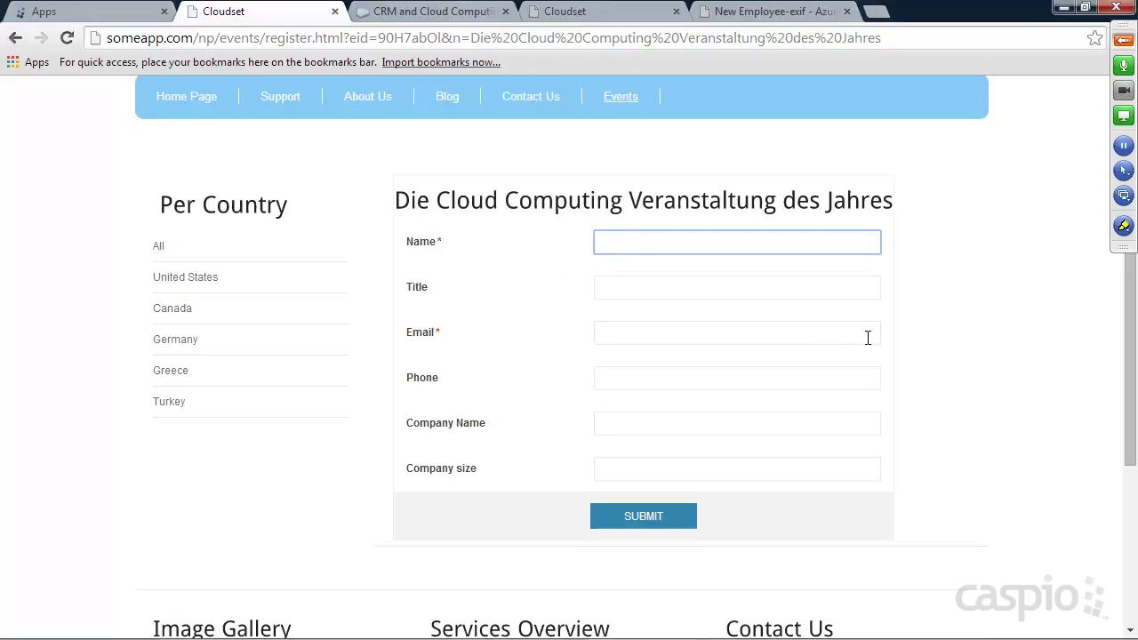
scroll(868, 338, up, 1)
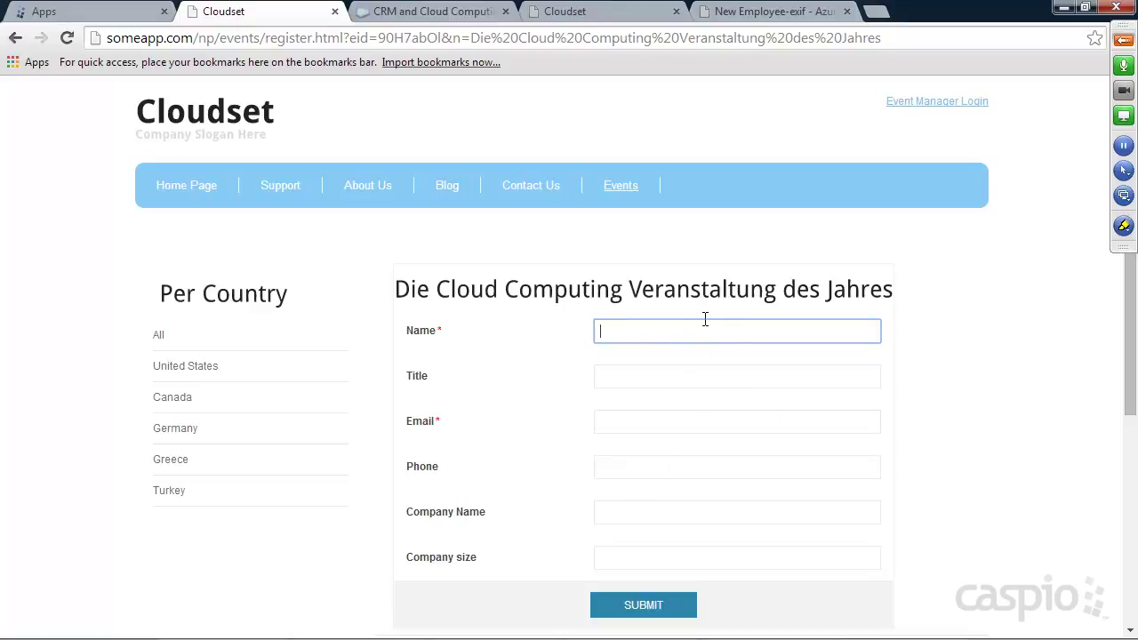
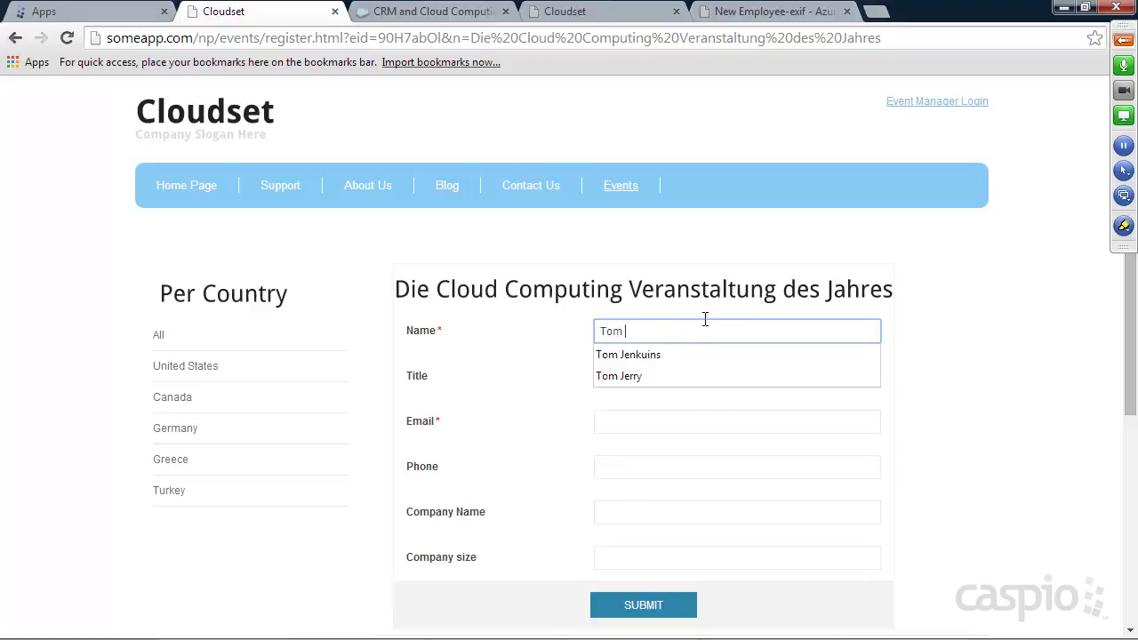
Step: Fill in title CEO, the attendee's e-mail and phone number
key(Tab)
text(CEO)
key(Tab)
key(Tab)
text(3333)
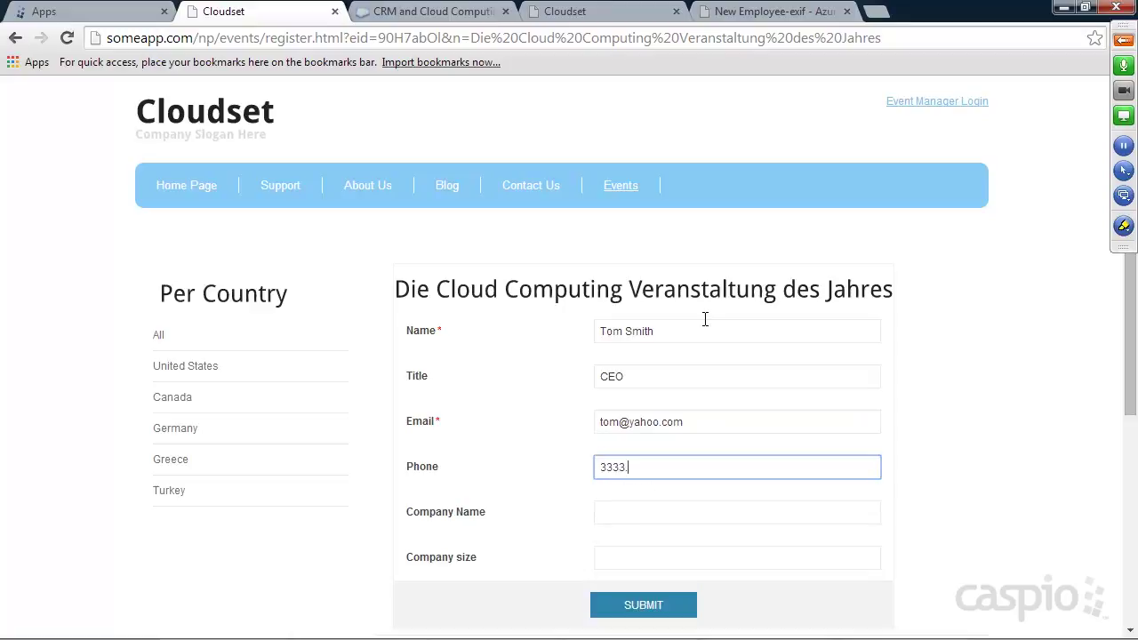
key(BackSpace)
text(.3)
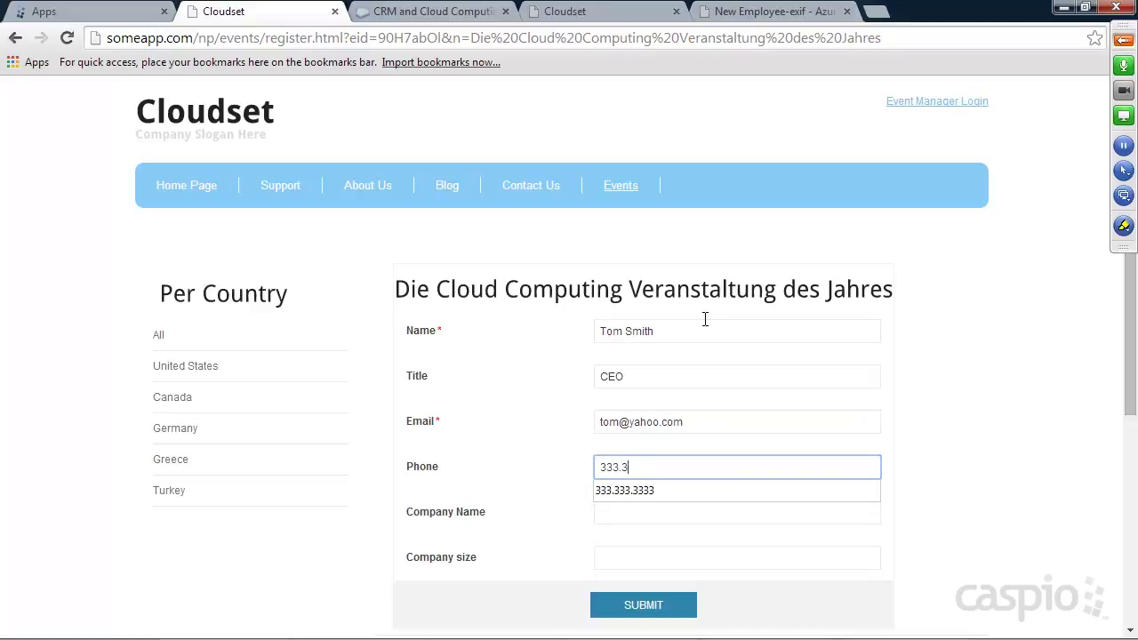
text(33.3333)
Step: Enter company name Yahoo and company size 1000, then submit the registration
key(Tab)
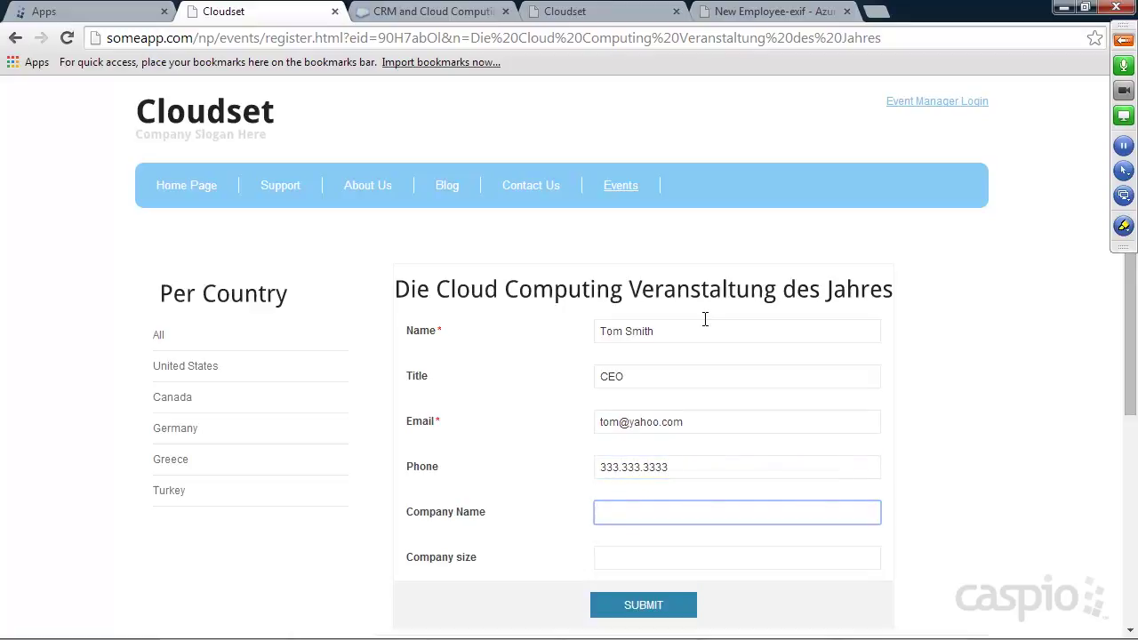
text(Yahoo)
key(Tab)
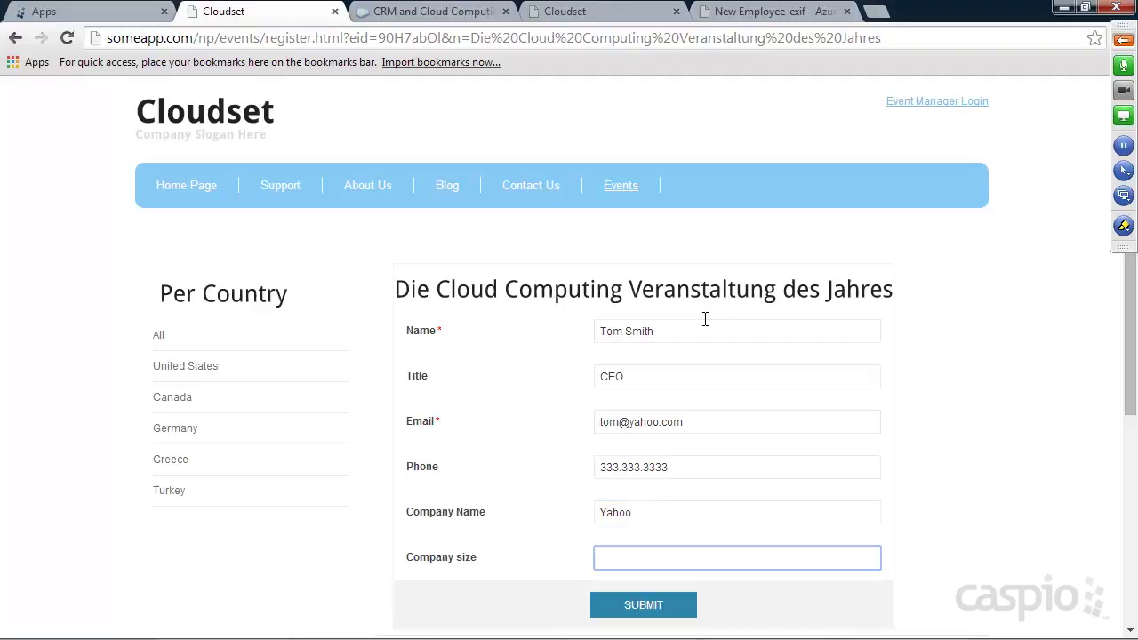
text(1000)
click(656, 613)
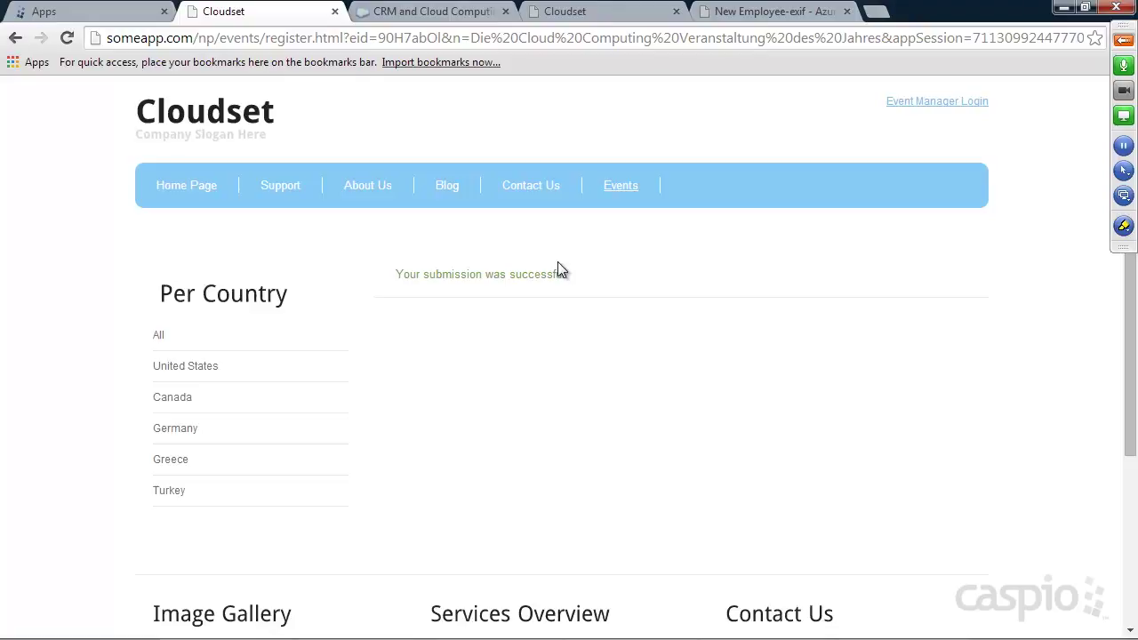
Step: Log in on the Event Manager Login page with the manager's e-mail and password
click(941, 101)
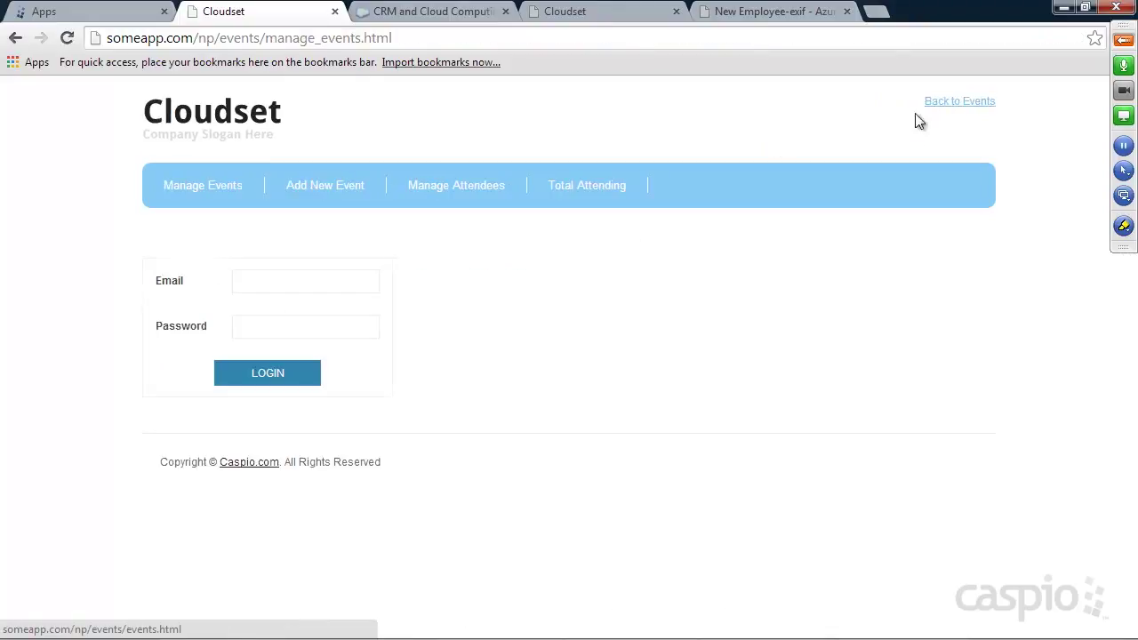
click(274, 280)
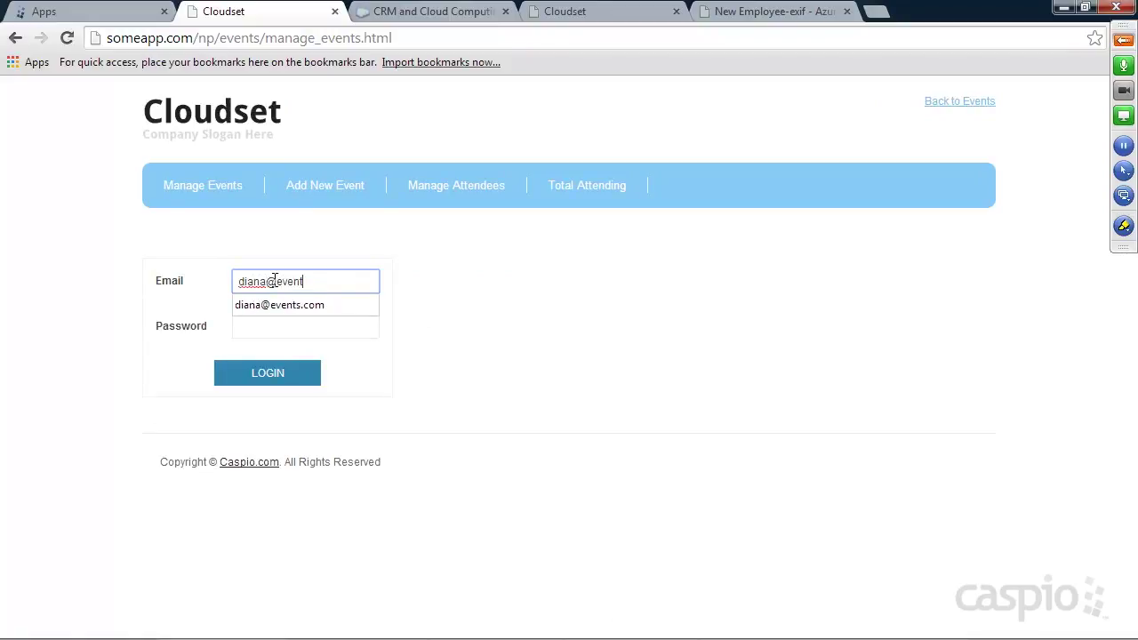
key(Tab)
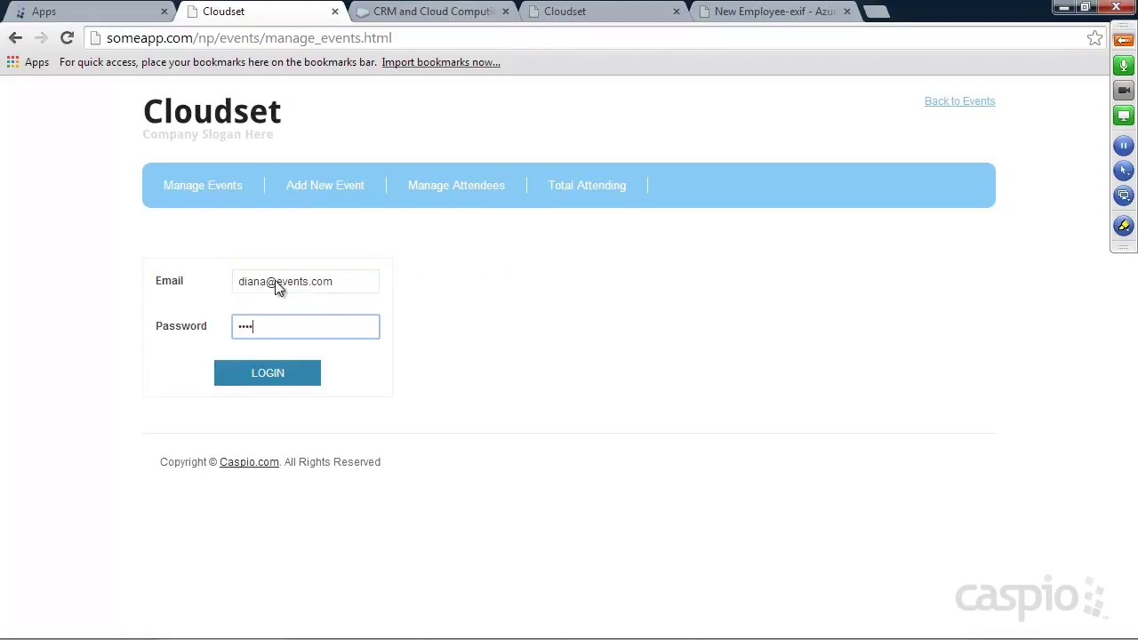
key(Return)
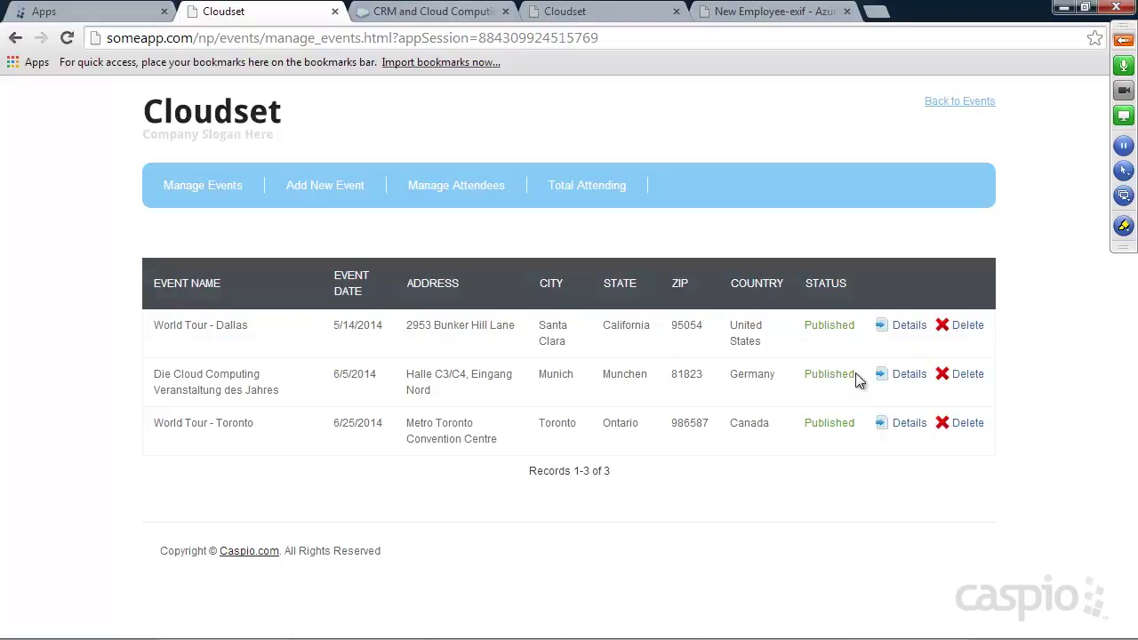
Step: Unpublish the Munich event from its Details page and save the change
click(901, 379)
scroll(770, 331, down, 4)
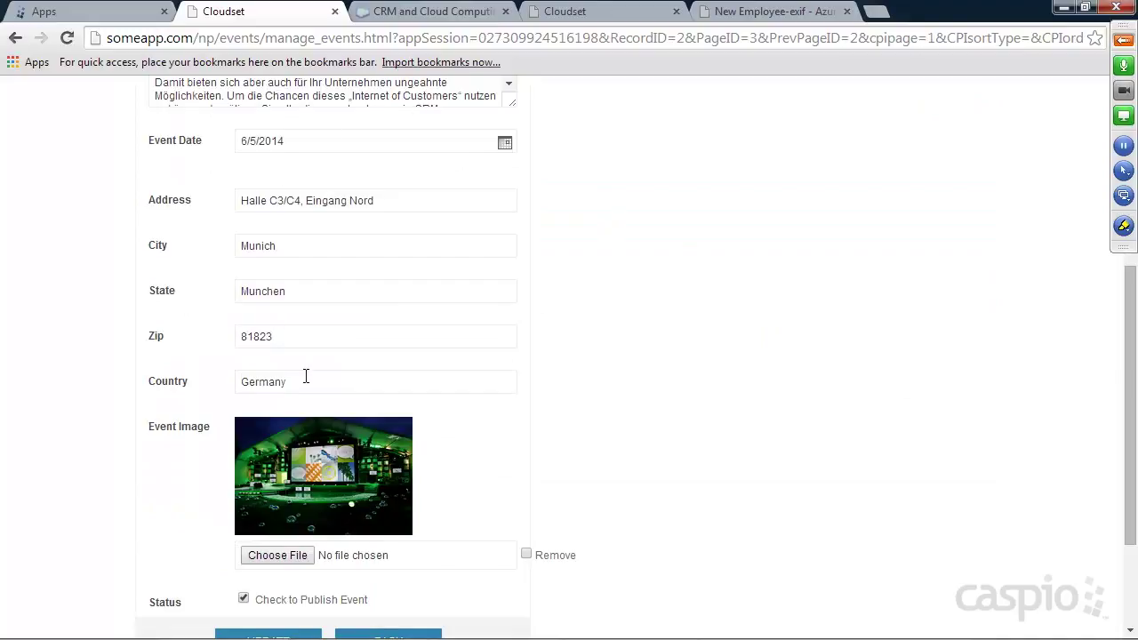
scroll(622, 275, down, 2)
click(245, 444)
click(281, 483)
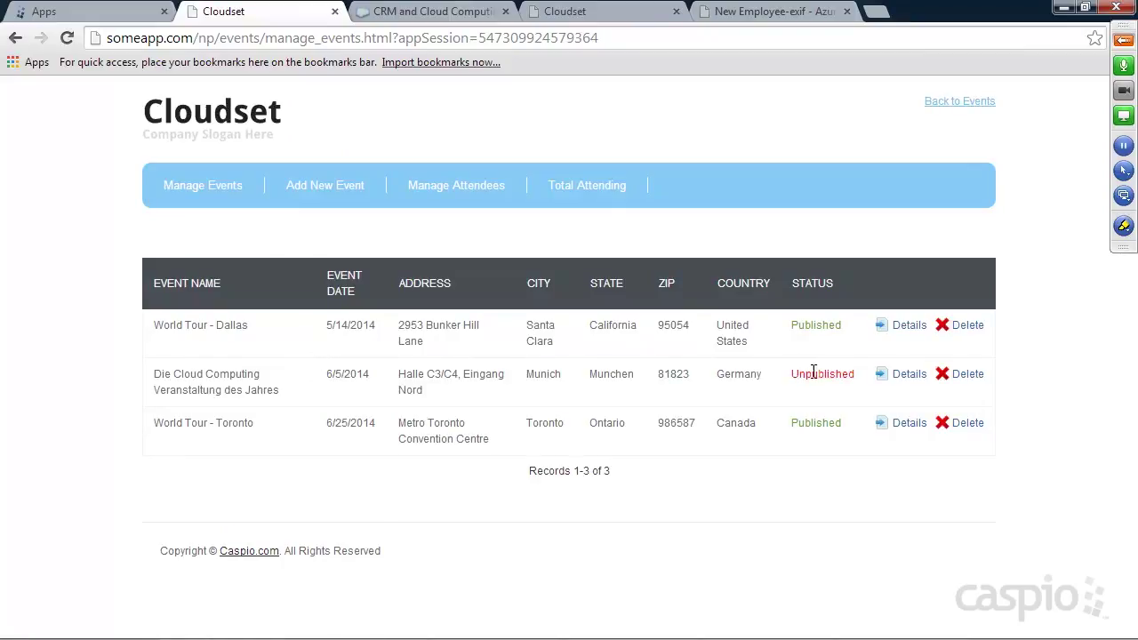
Step: Check the public events page, then republish Die Cloud Computing Veranstaltung des Jahres with UPDATE
click(957, 104)
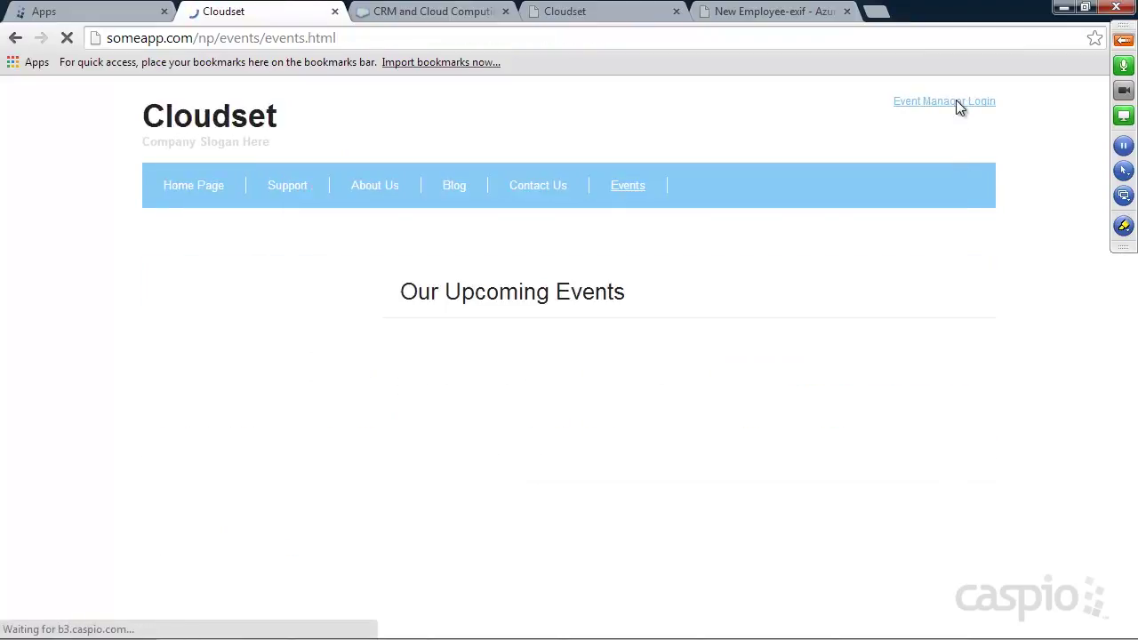
scroll(1022, 256, down, 3)
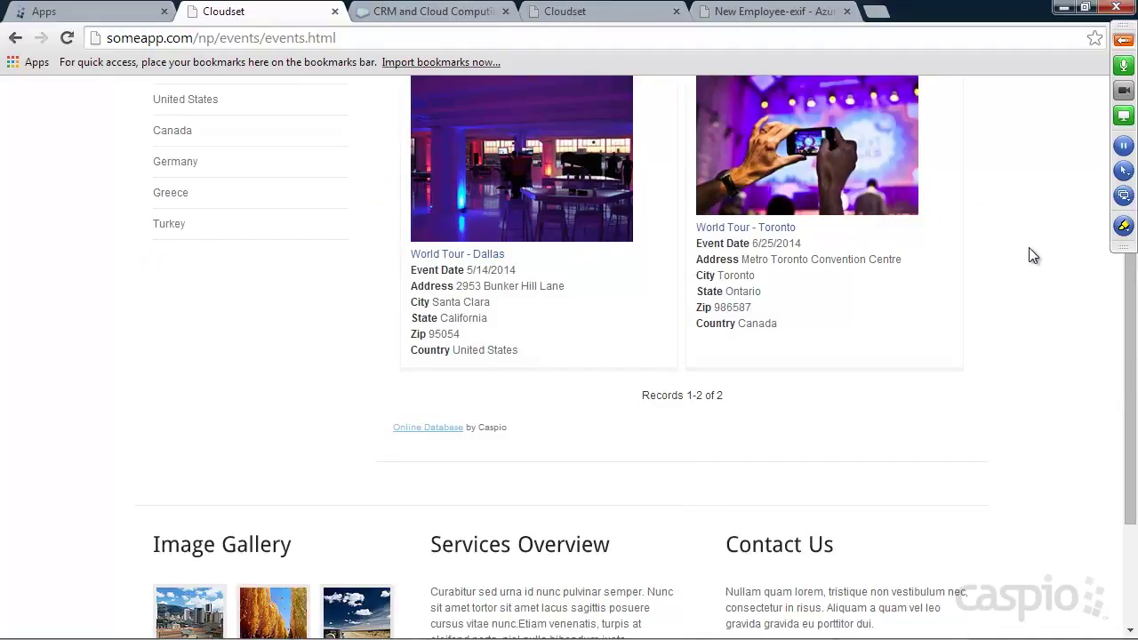
scroll(1032, 258, up, 3)
click(937, 105)
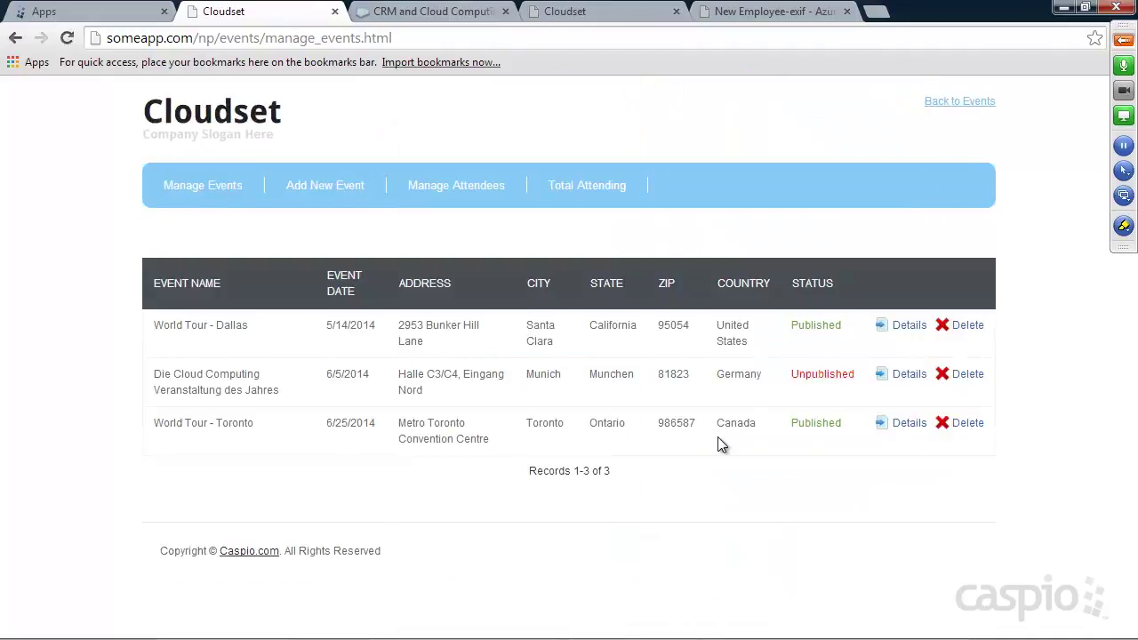
click(907, 374)
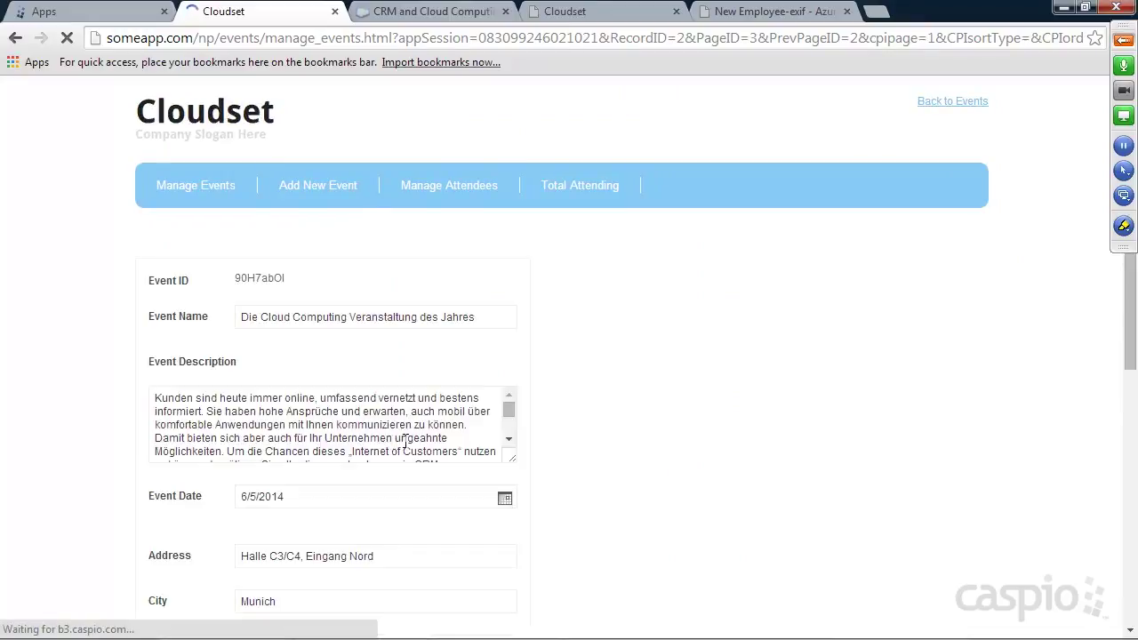
scroll(395, 443, down, 7)
click(243, 509)
click(258, 552)
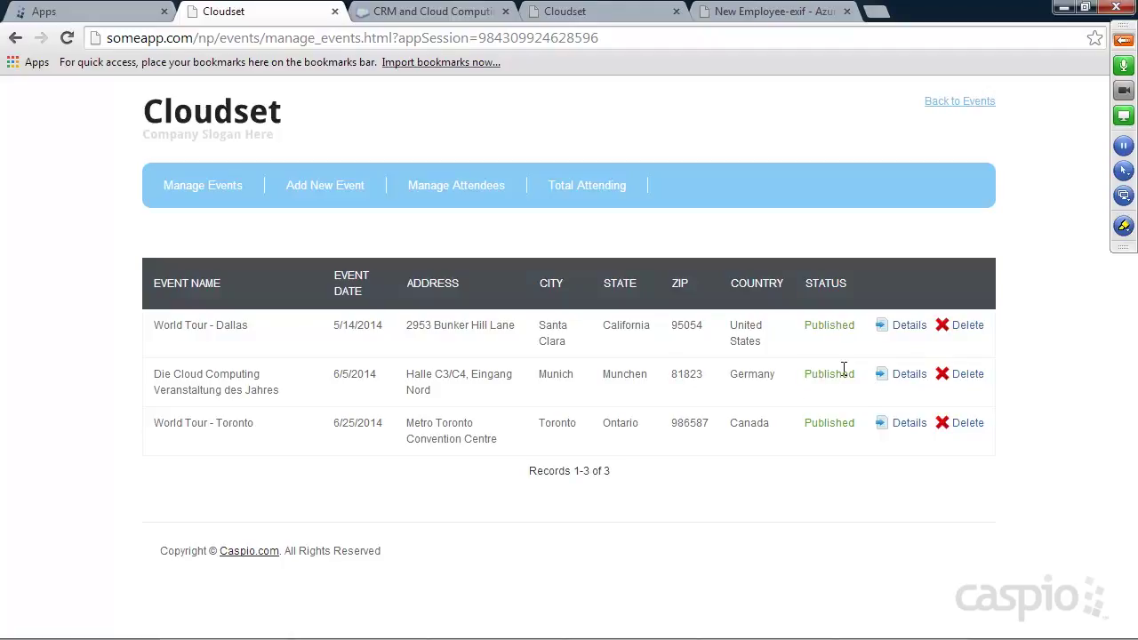
Step: Look over the empty Add New Event form, then go to the Manage Attendees search page
click(322, 187)
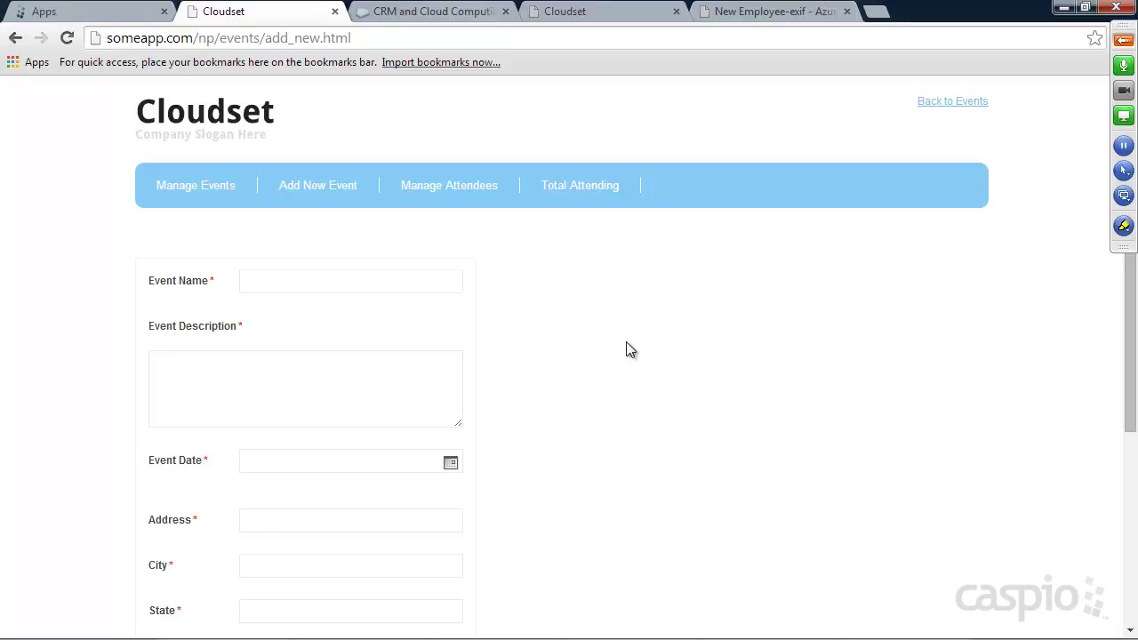
scroll(596, 338, down, 1)
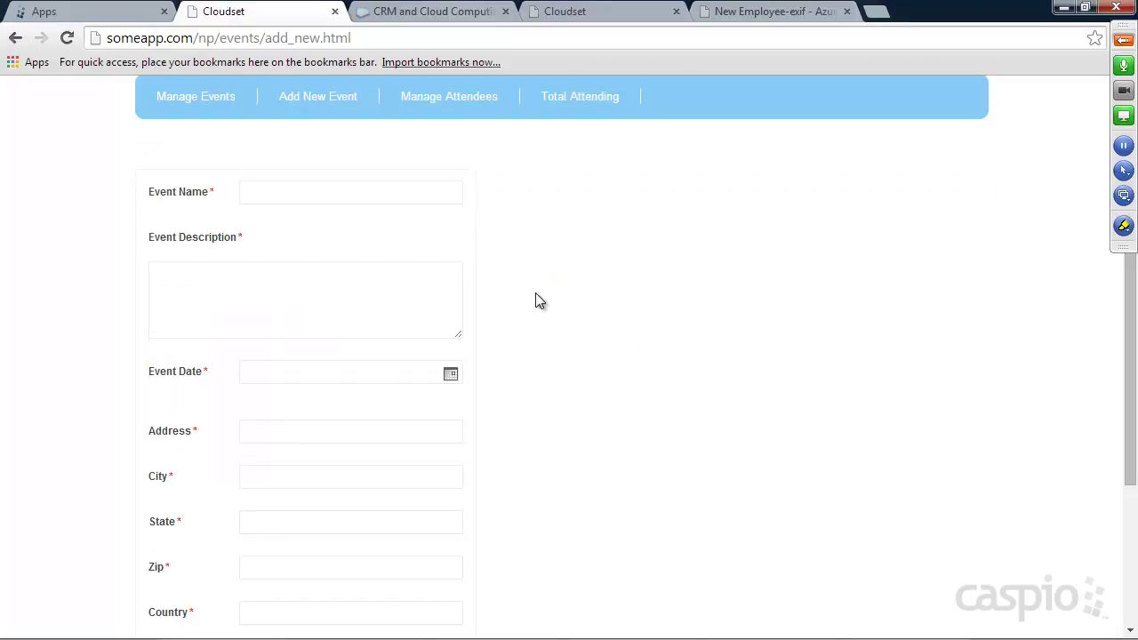
scroll(534, 294, down, 2)
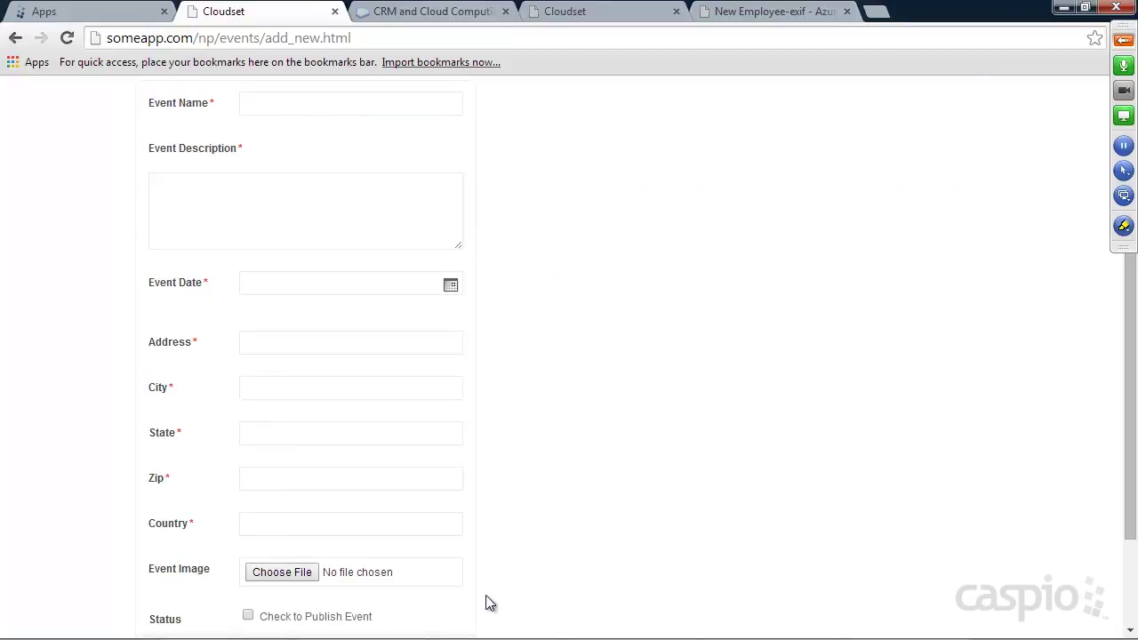
scroll(541, 361, up, 1)
scroll(533, 365, up, 3)
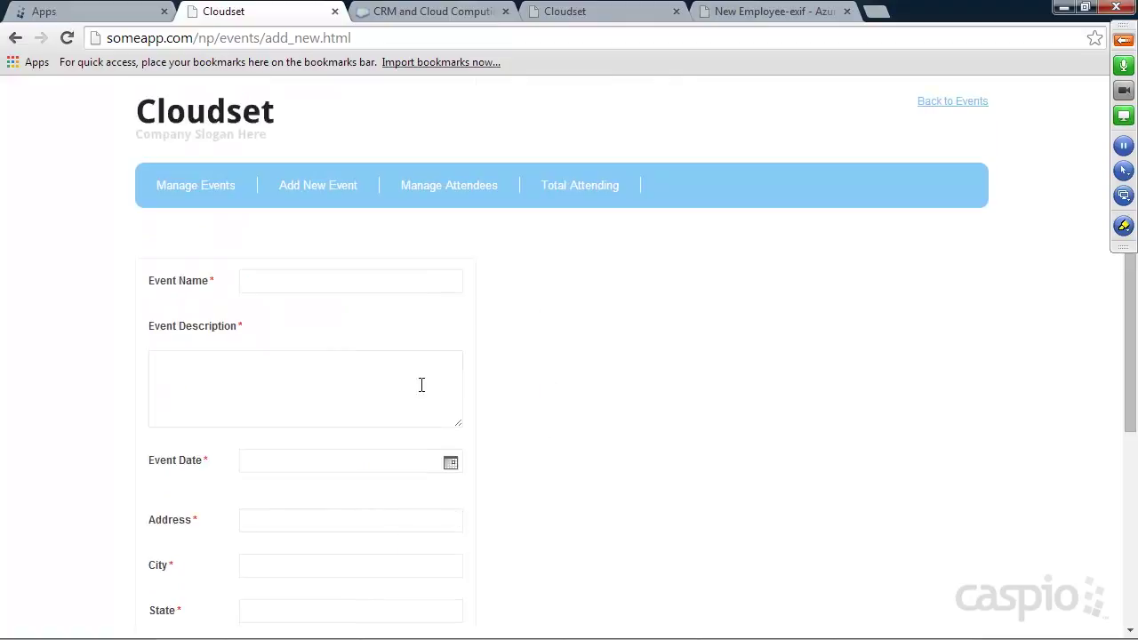
scroll(444, 387, down, 4)
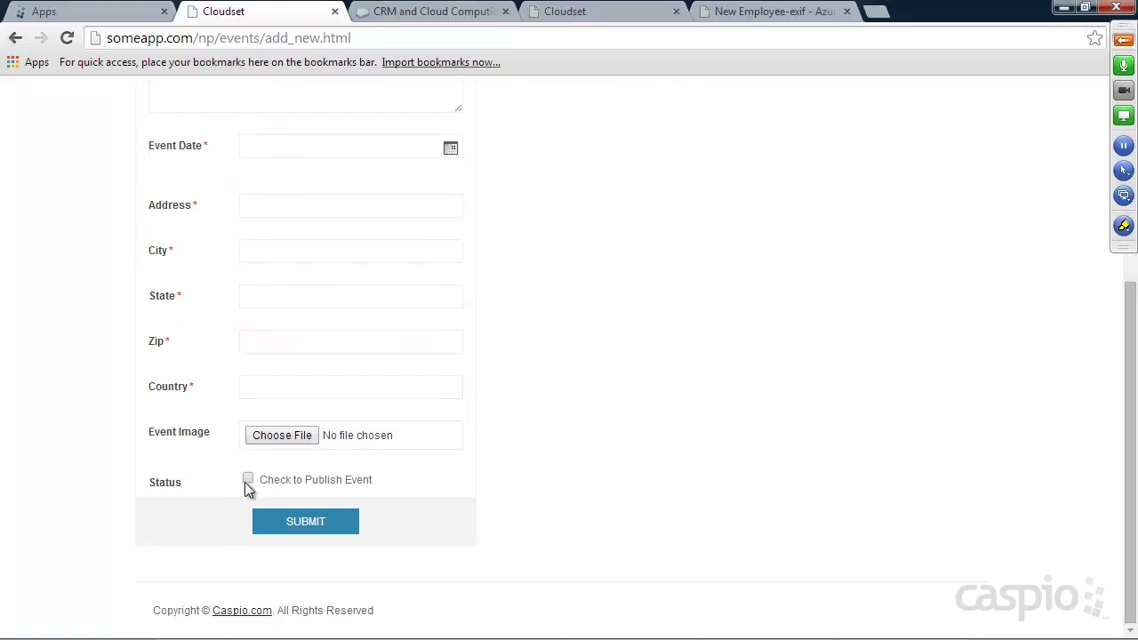
scroll(702, 408, up, 4)
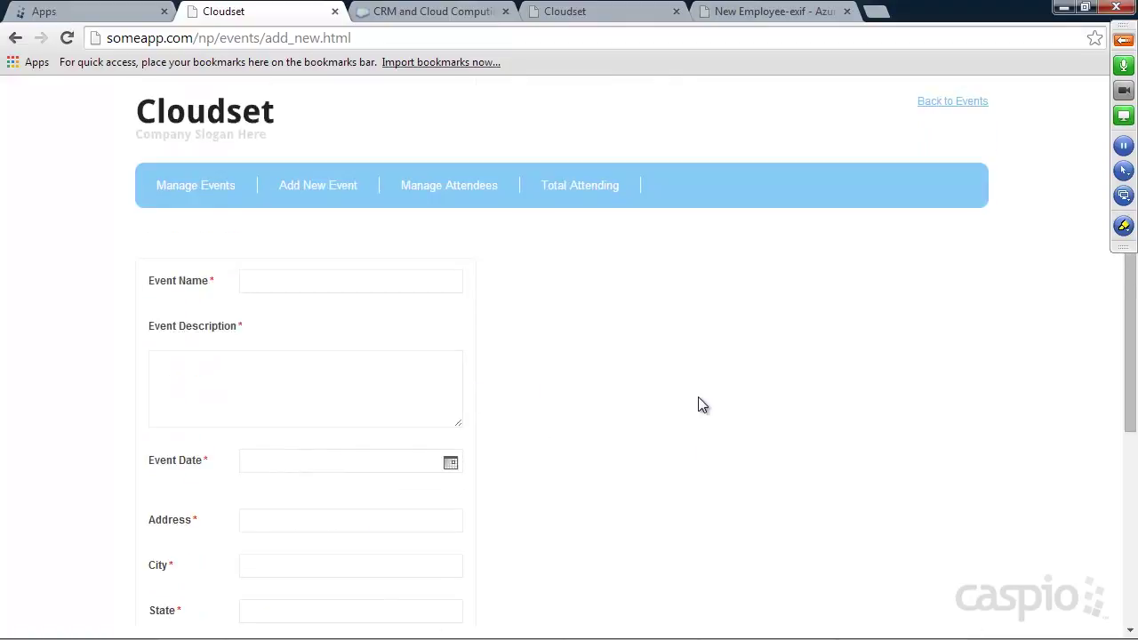
click(448, 189)
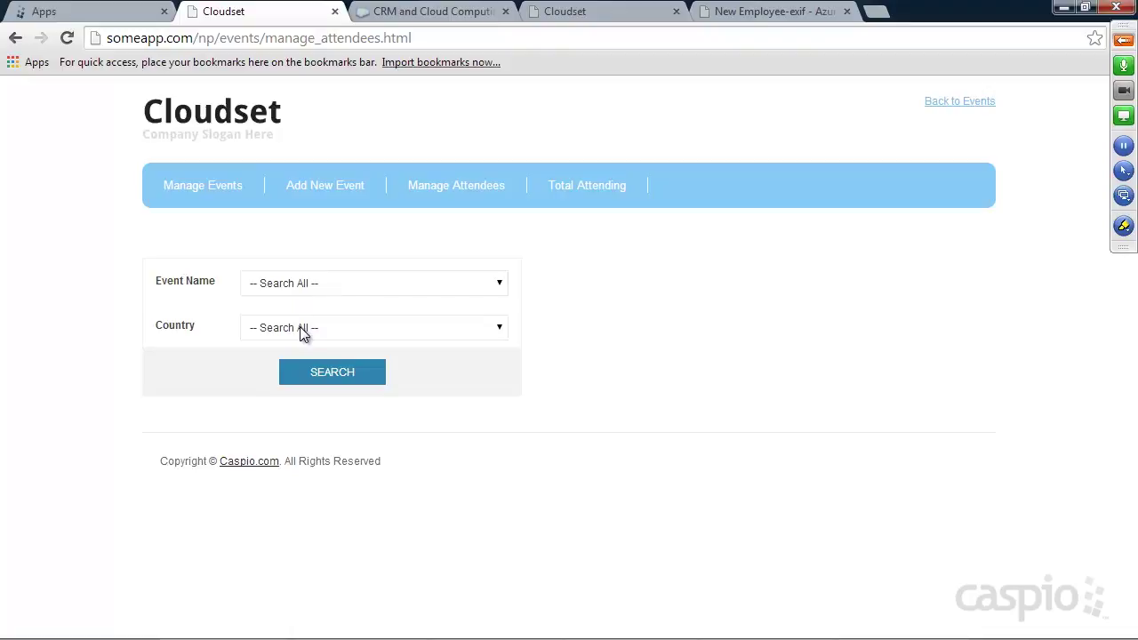
Step: Search all attendees and open Details for the second Die Cloud Computing attendee (CEO, Yahoo, 1000)
click(331, 378)
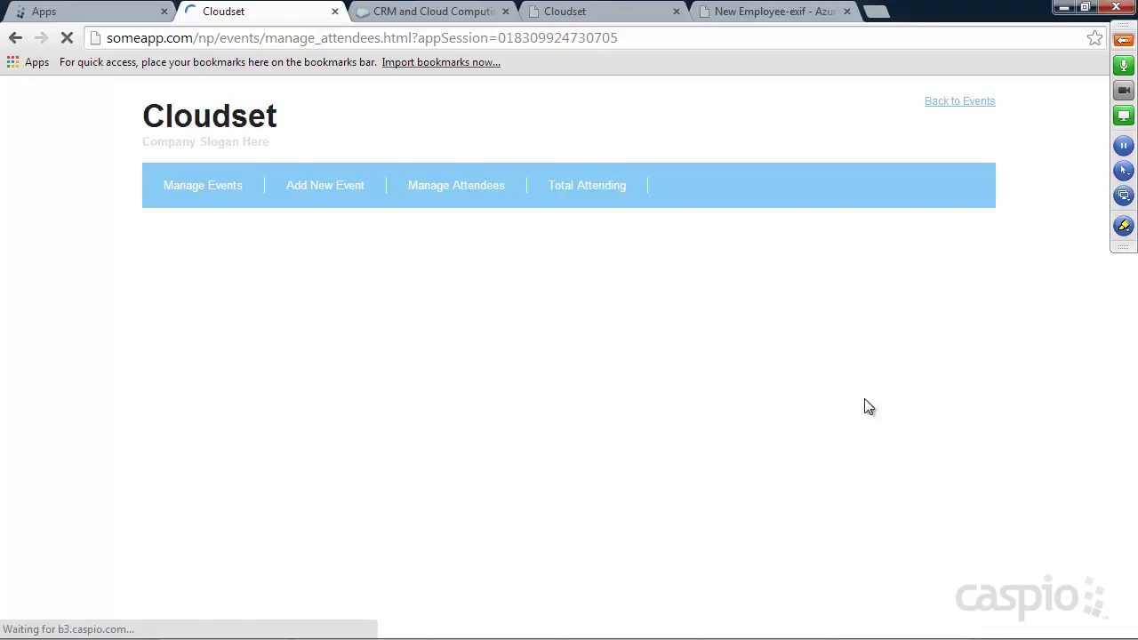
scroll(1001, 377, down, 3)
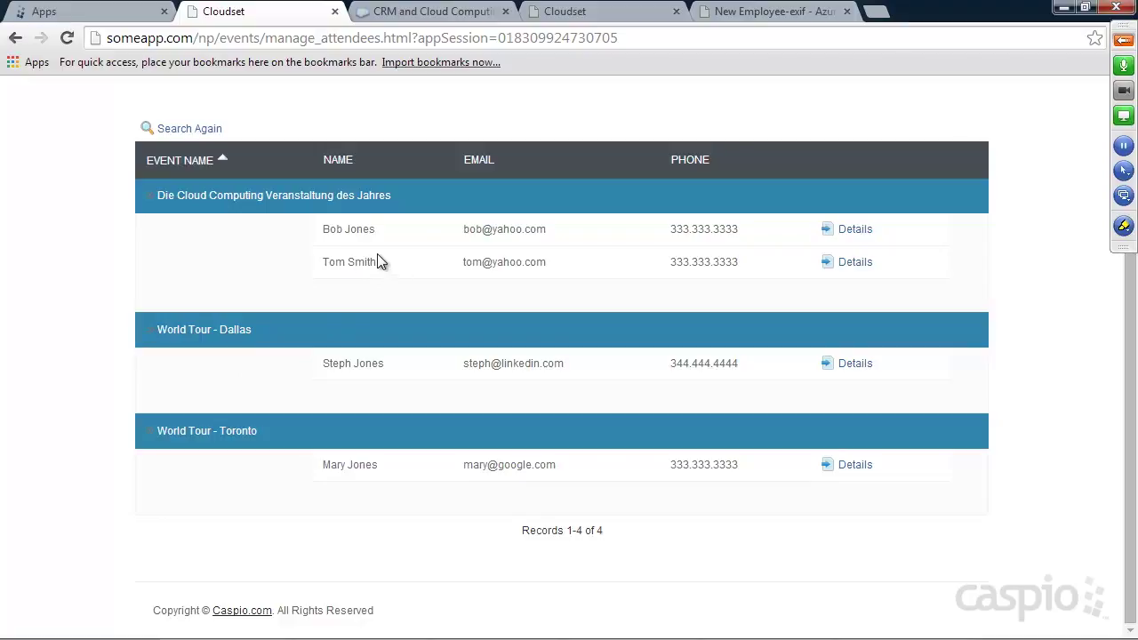
click(853, 264)
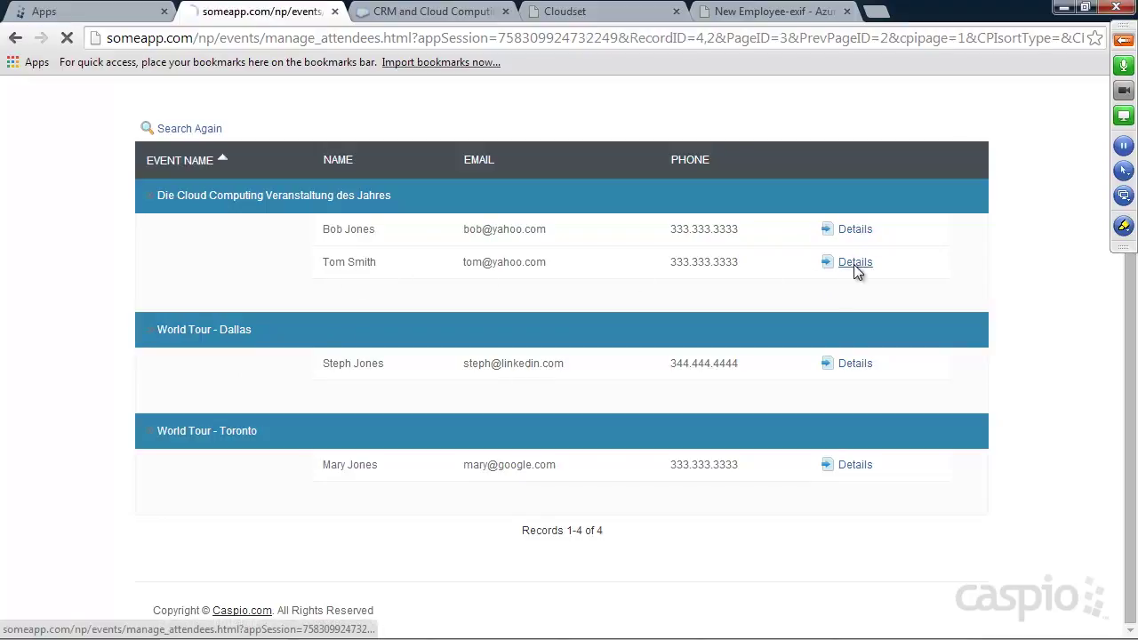
scroll(812, 306, down, 3)
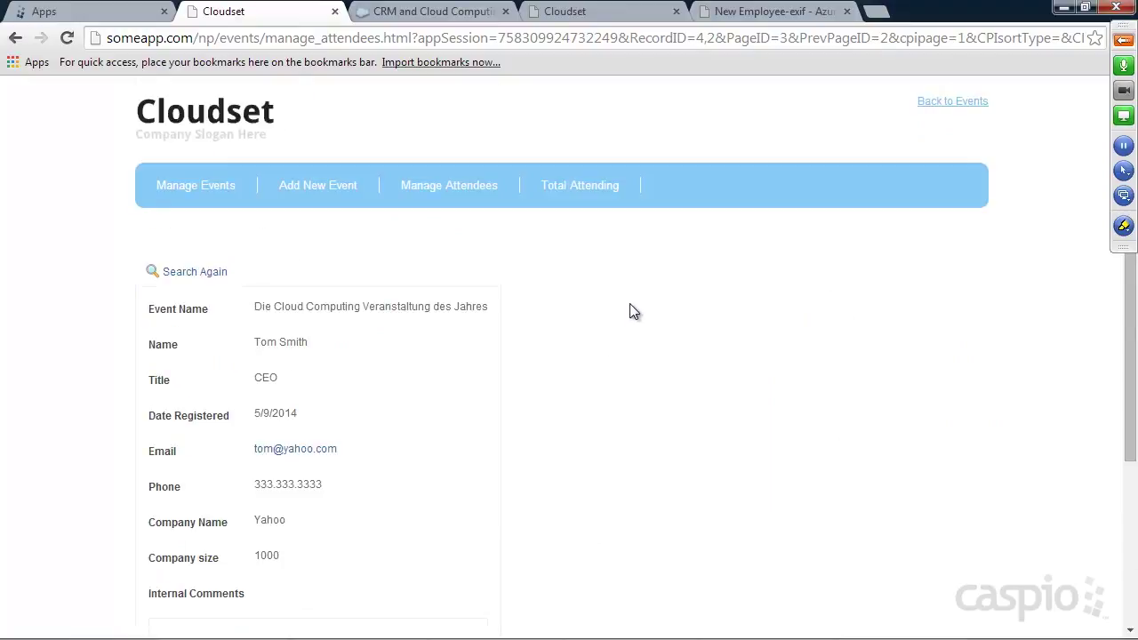
Step: Read the slice counts on the Total Attending per-event pie chart, then move to the Salesforce tab
click(582, 192)
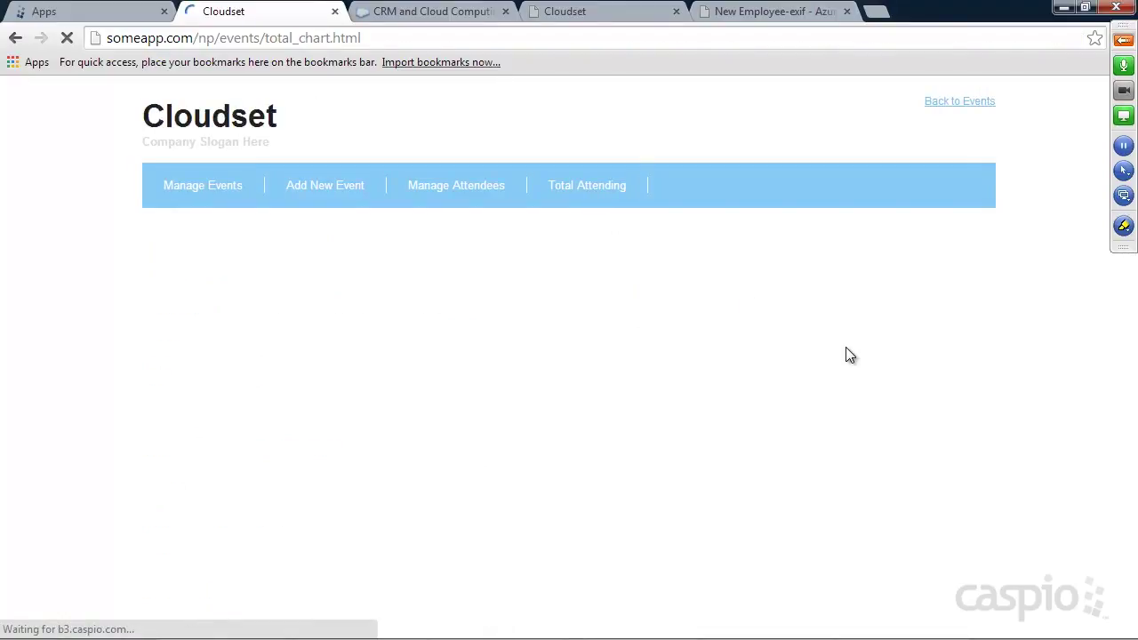
scroll(931, 345, down, 3)
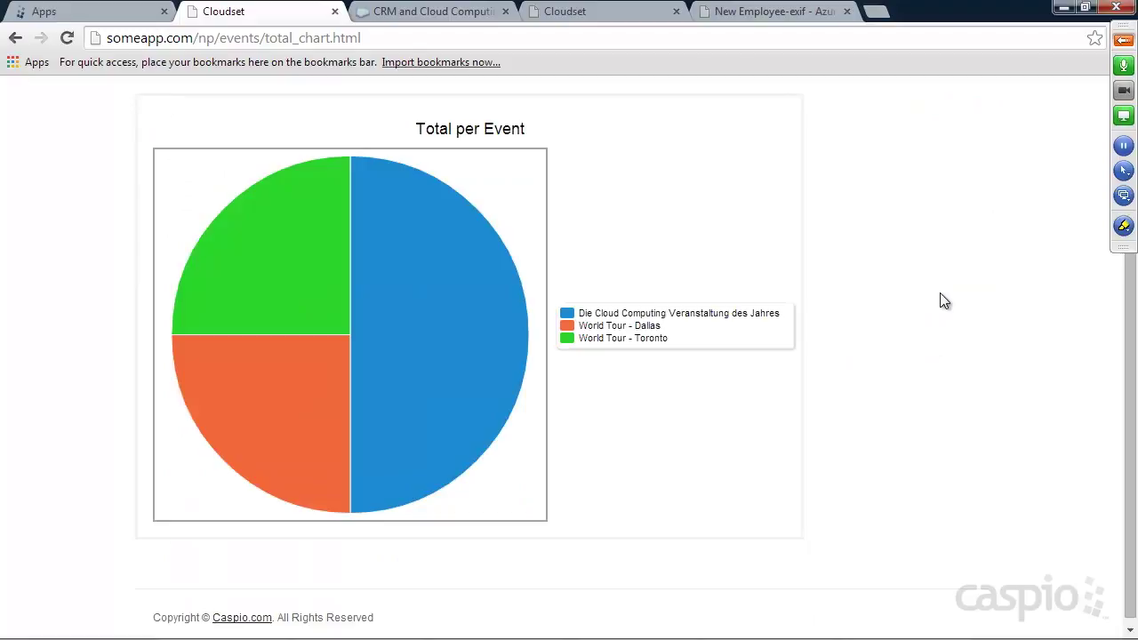
mouse_move(261, 302)
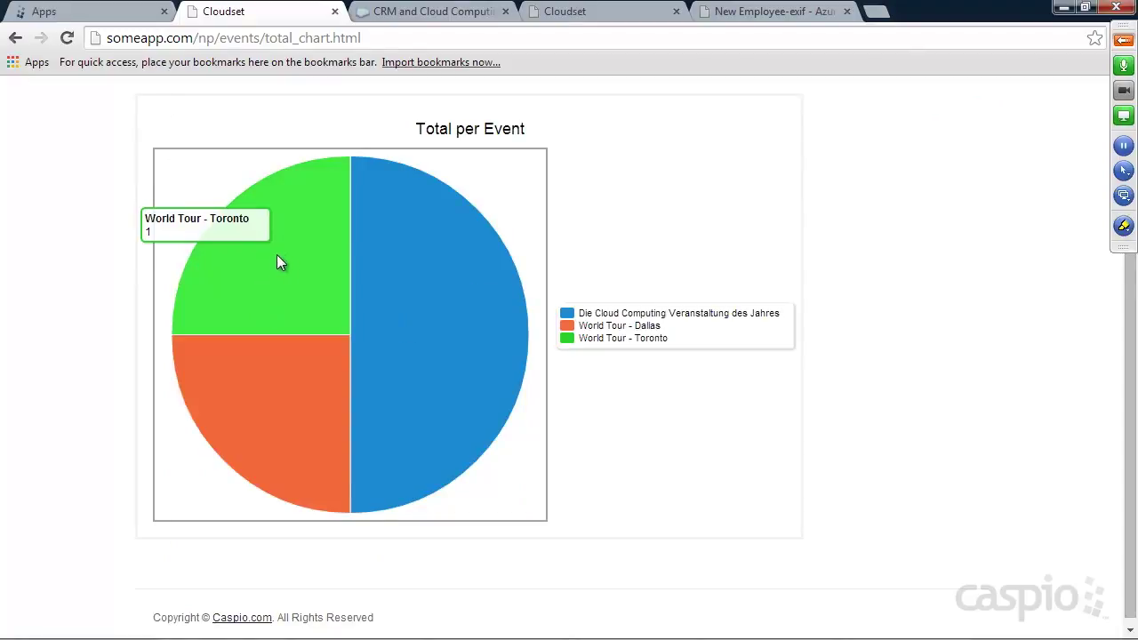
mouse_move(265, 398)
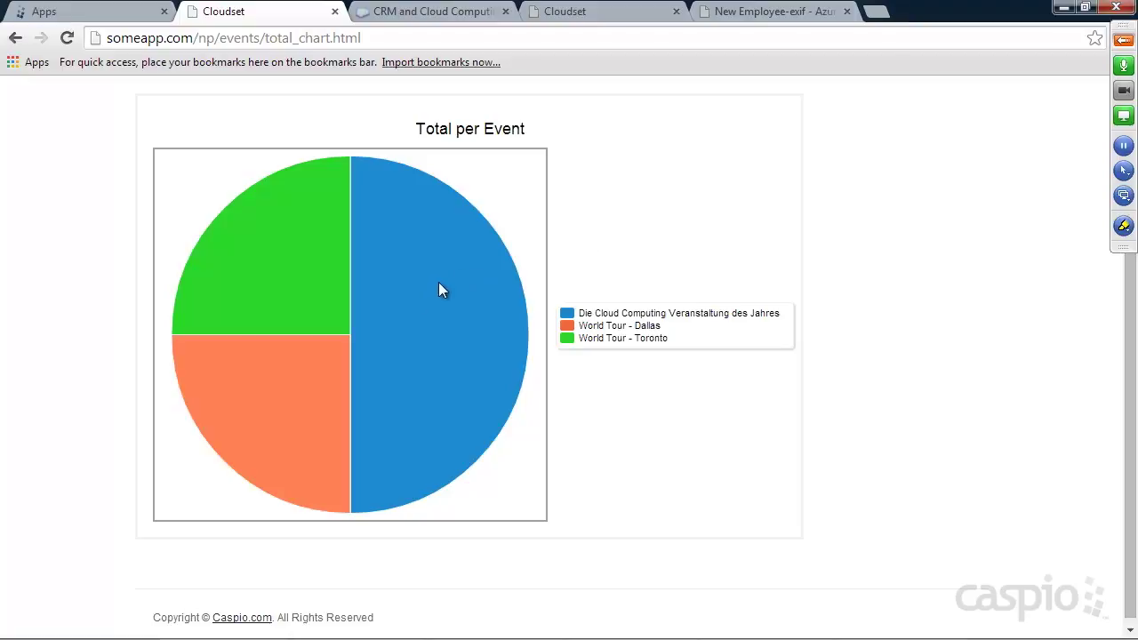
scroll(884, 257, up, 2)
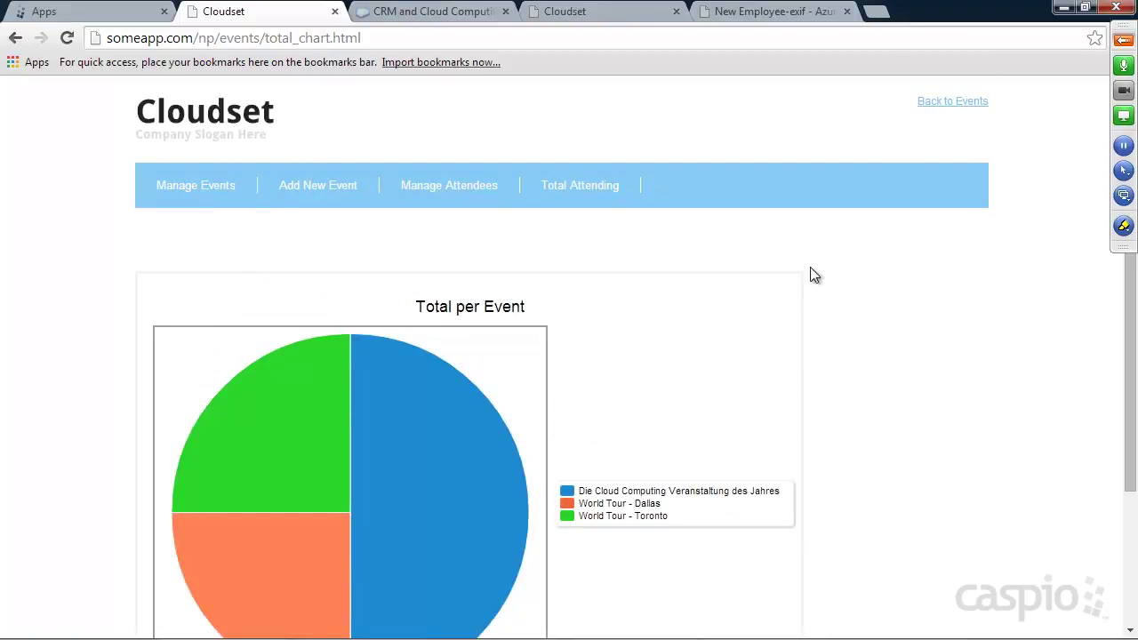
click(431, 12)
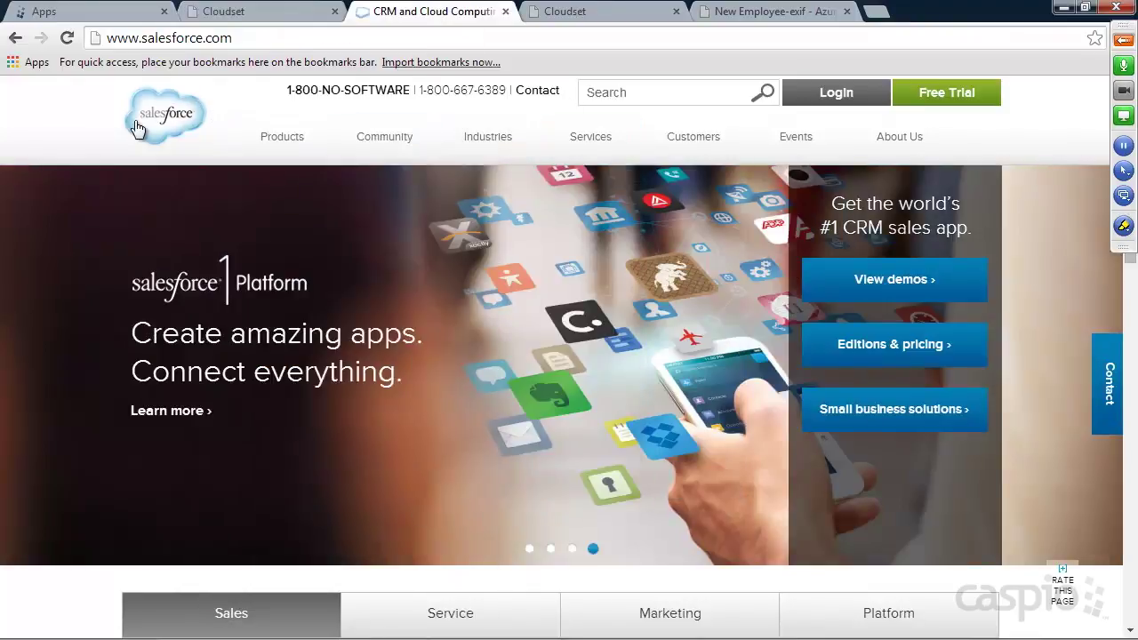
Step: On salesforce.com, open the events listing and the Salesforce1 World Tour München page
mouse_move(796, 142)
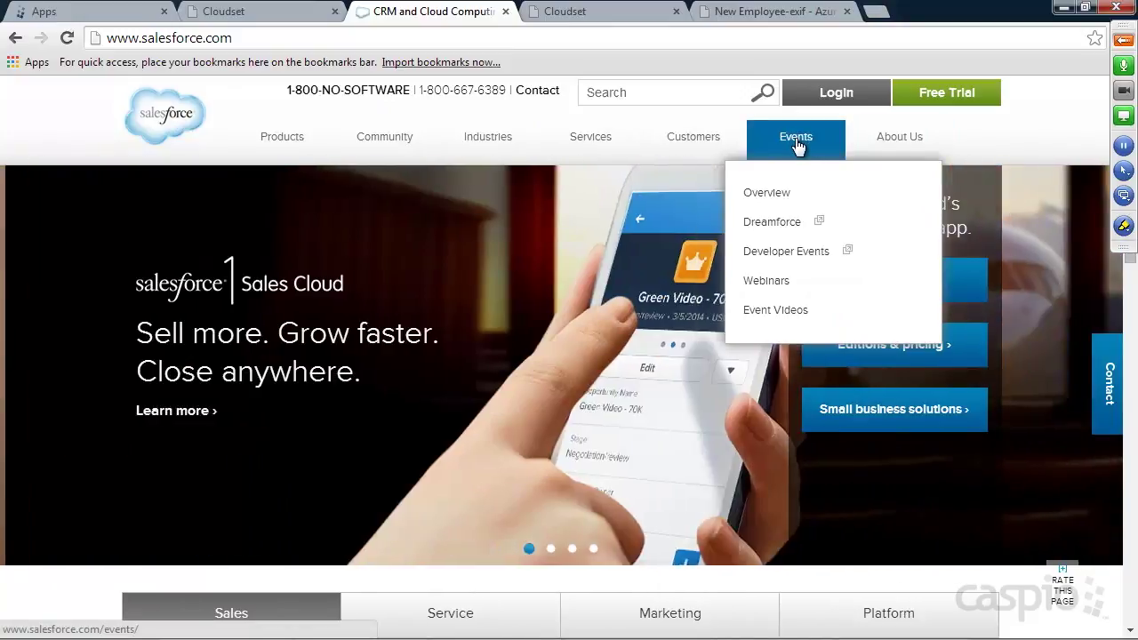
click(796, 139)
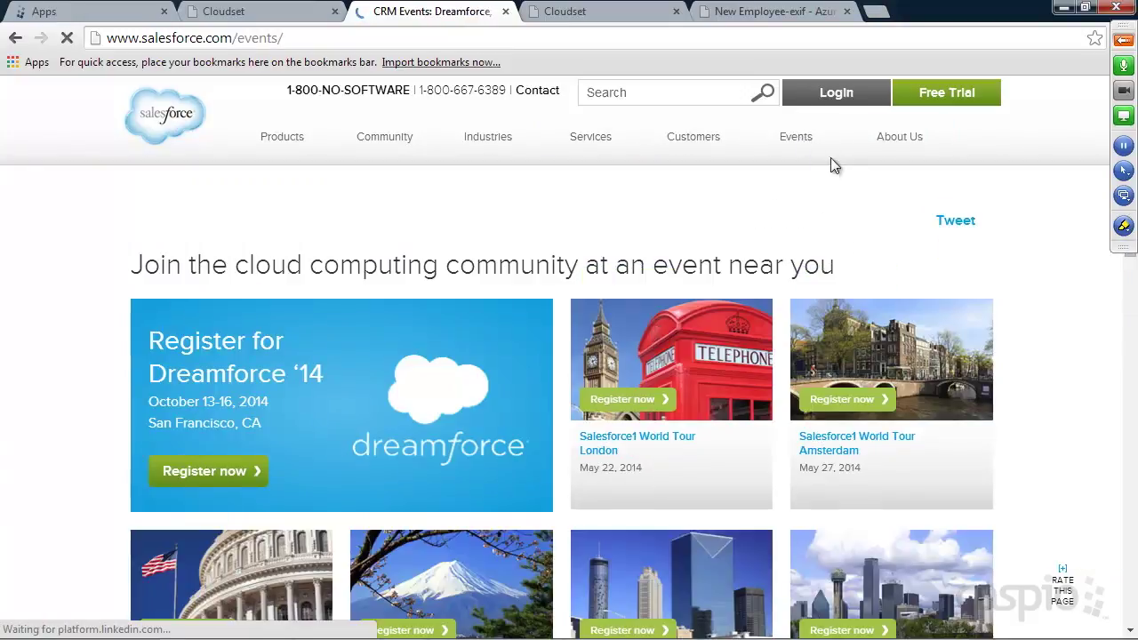
scroll(1049, 267, down, 2)
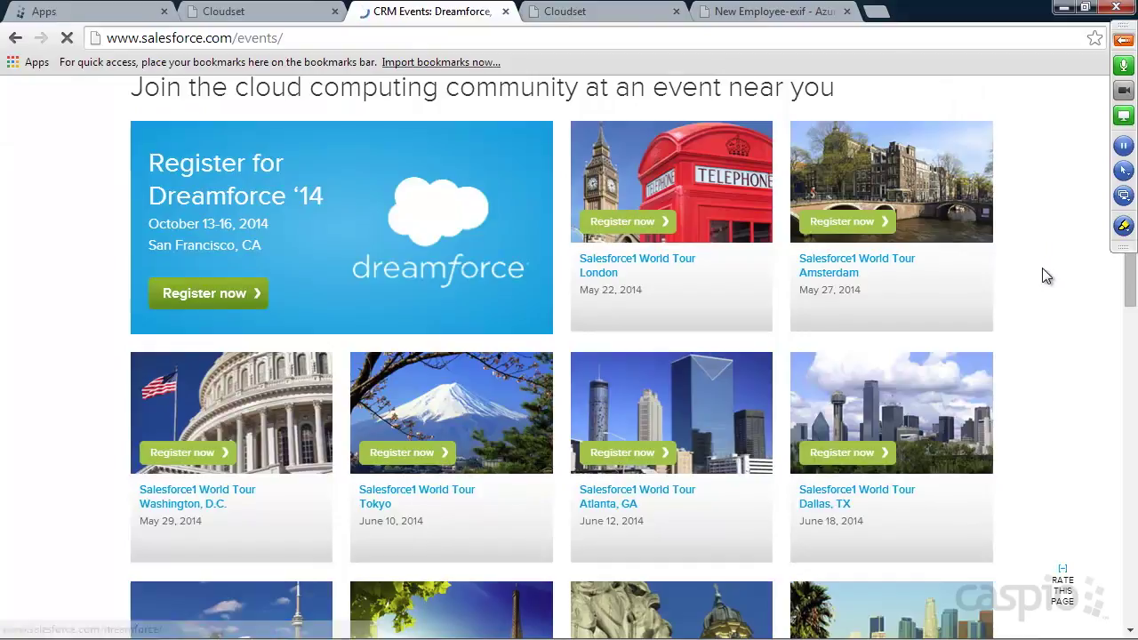
scroll(1045, 268, down, 2)
scroll(1045, 268, down, 2)
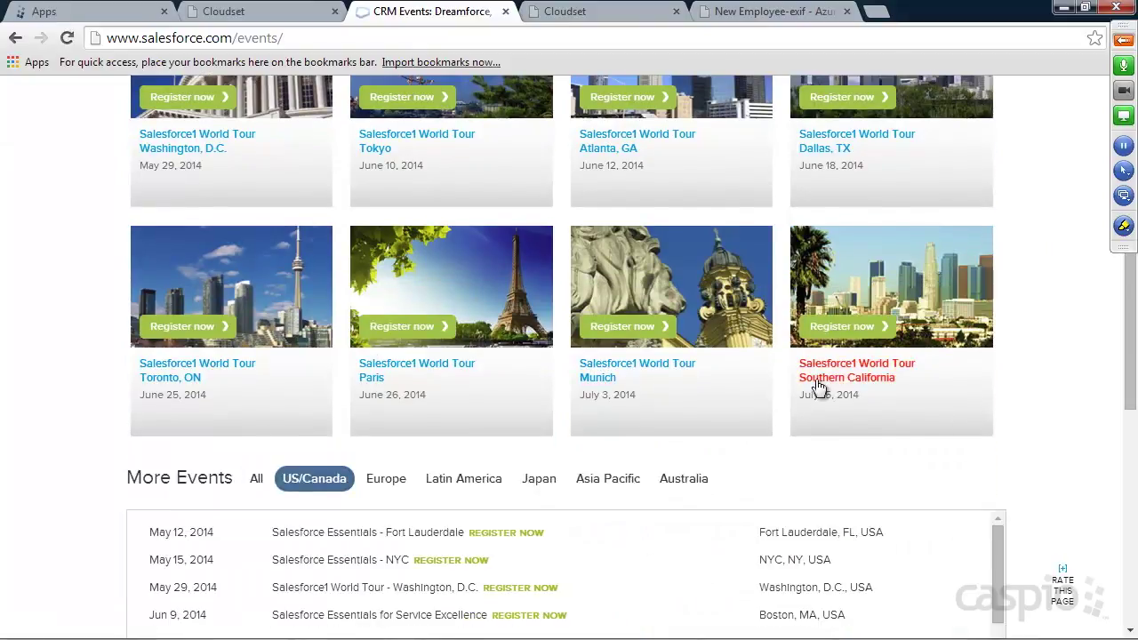
click(629, 373)
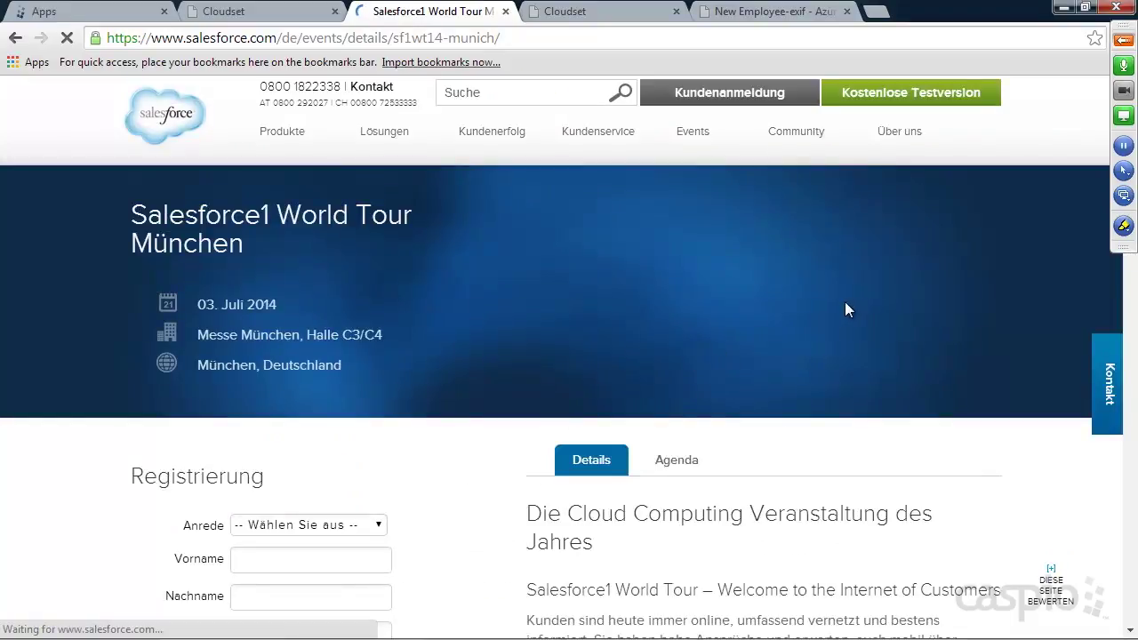
Step: Decline page translation, review the Munich event, and return to the Cloudset chart tab
scroll(844, 302, down, 4)
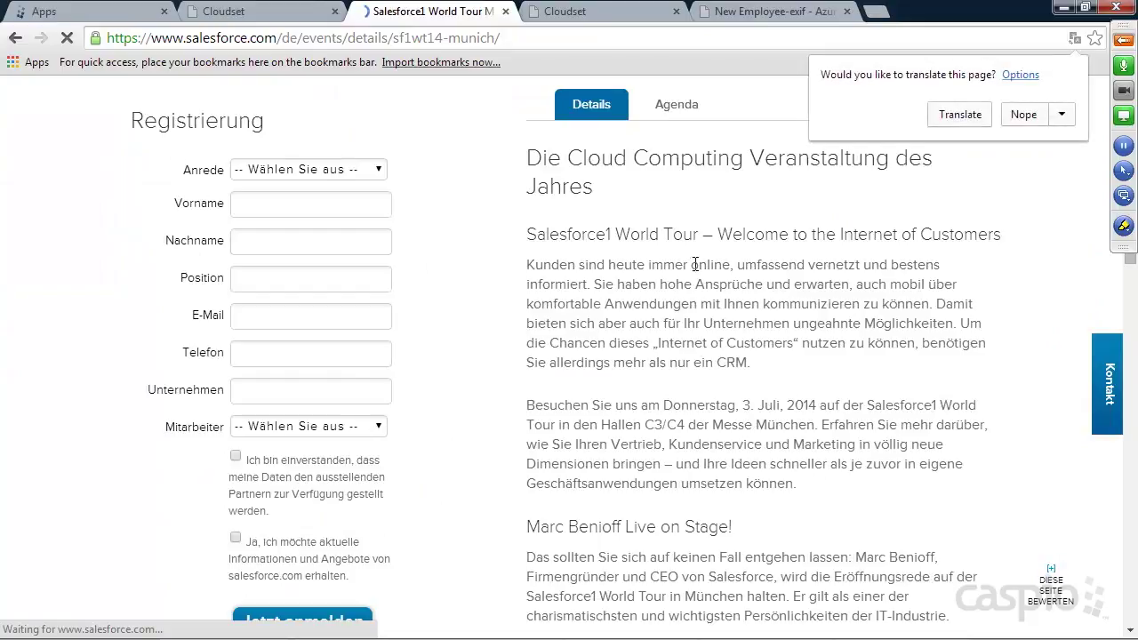
click(1022, 116)
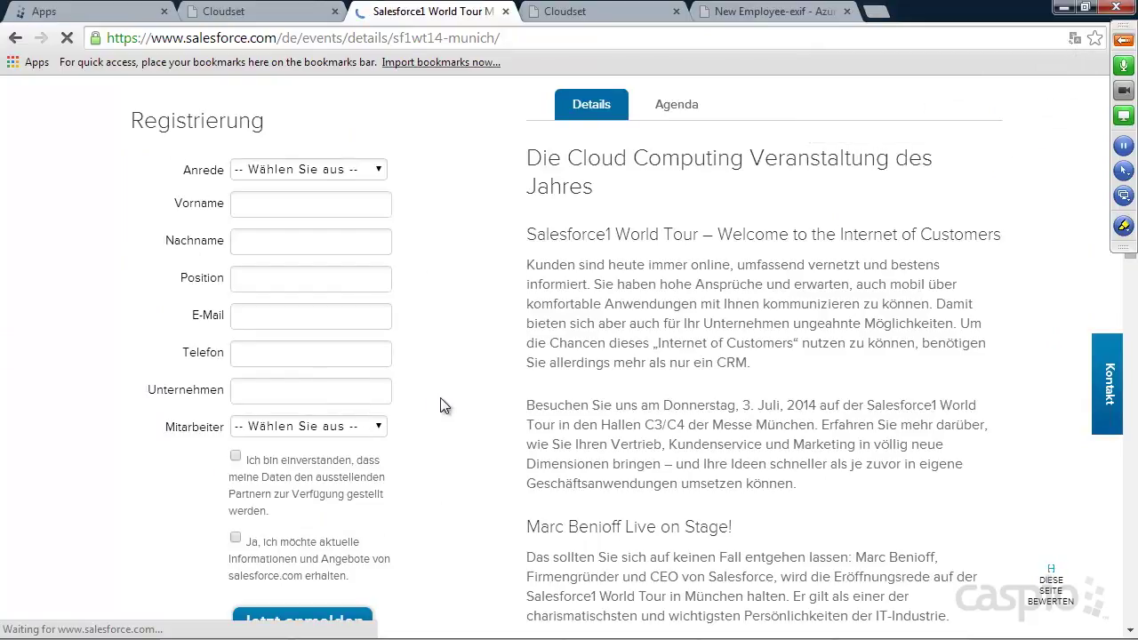
scroll(453, 407, up, 1)
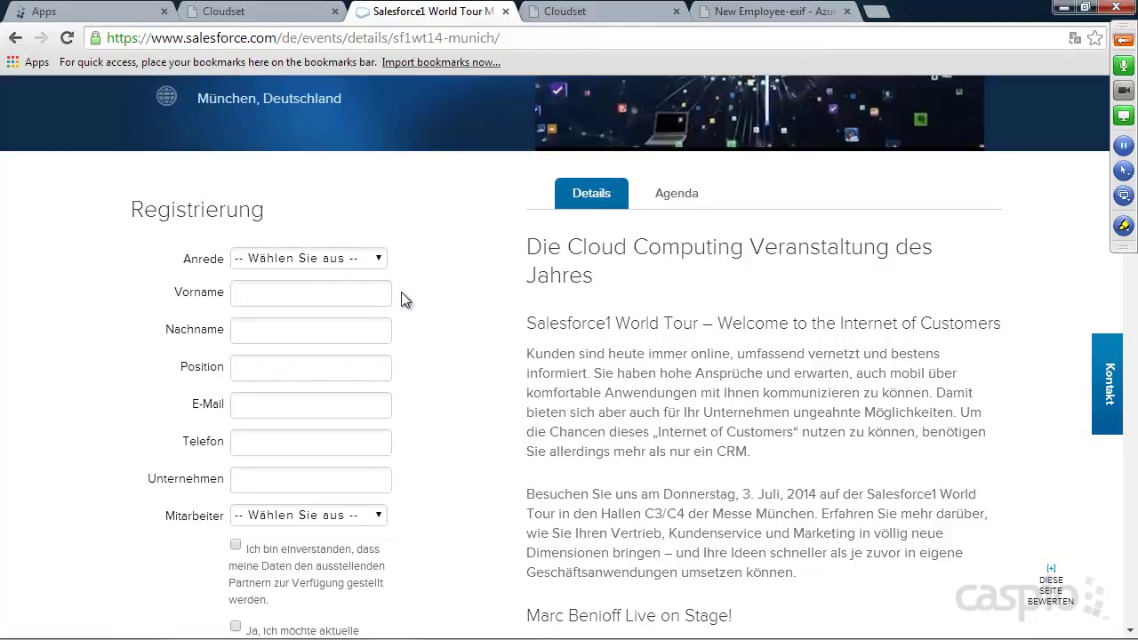
scroll(426, 302, up, 3)
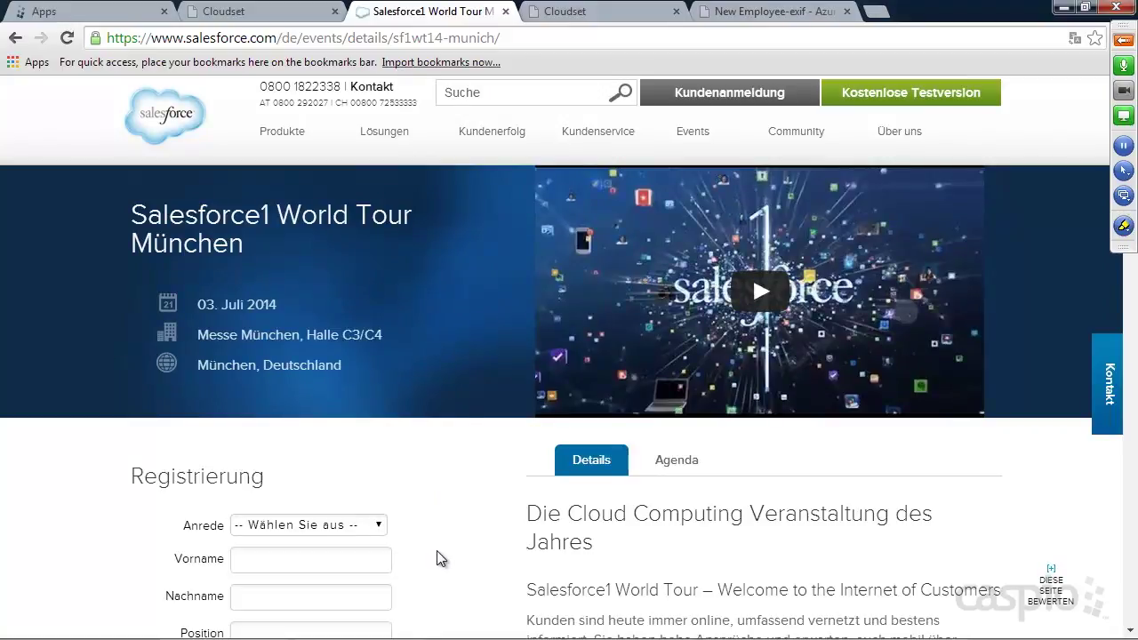
click(266, 12)
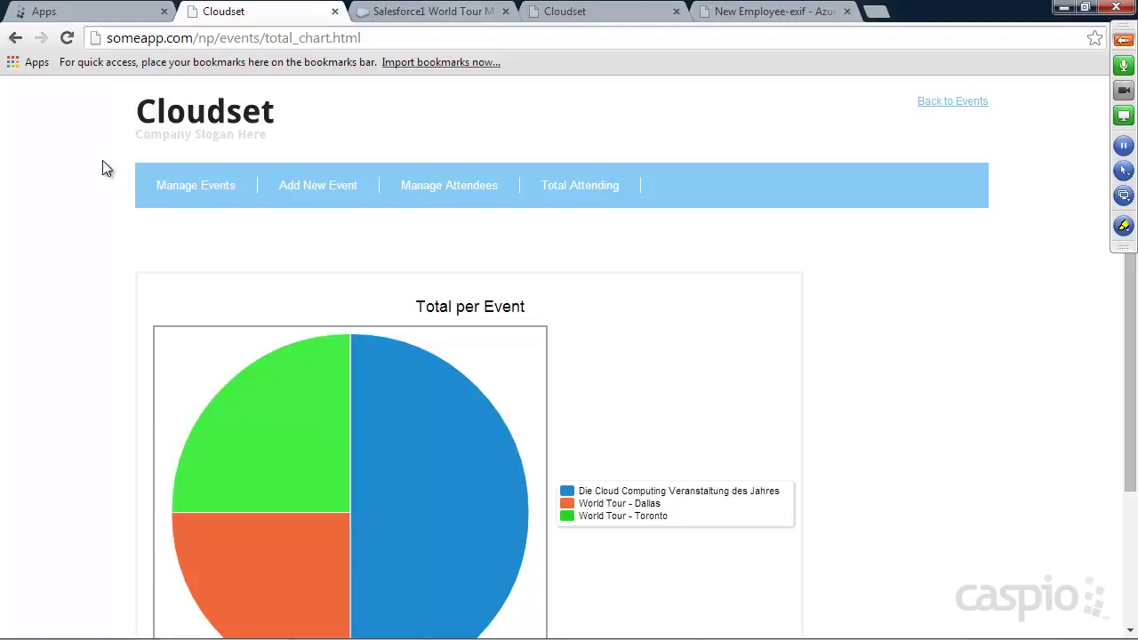
Step: From the Apps list, create a blank app named Events_Management and open it
click(105, 12)
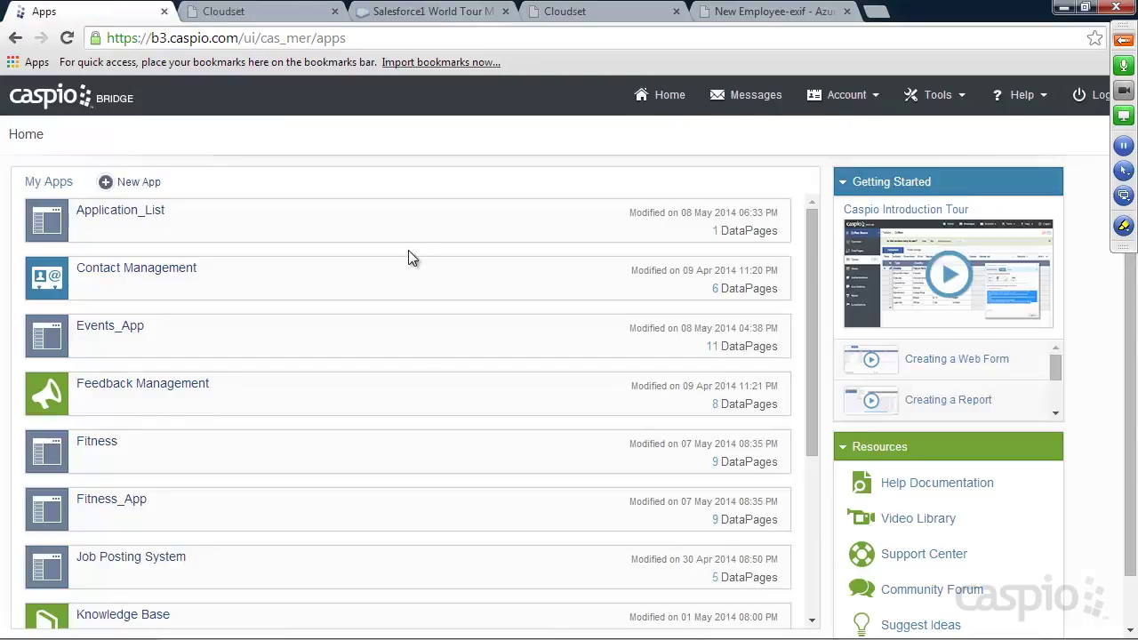
mouse_move(216, 350)
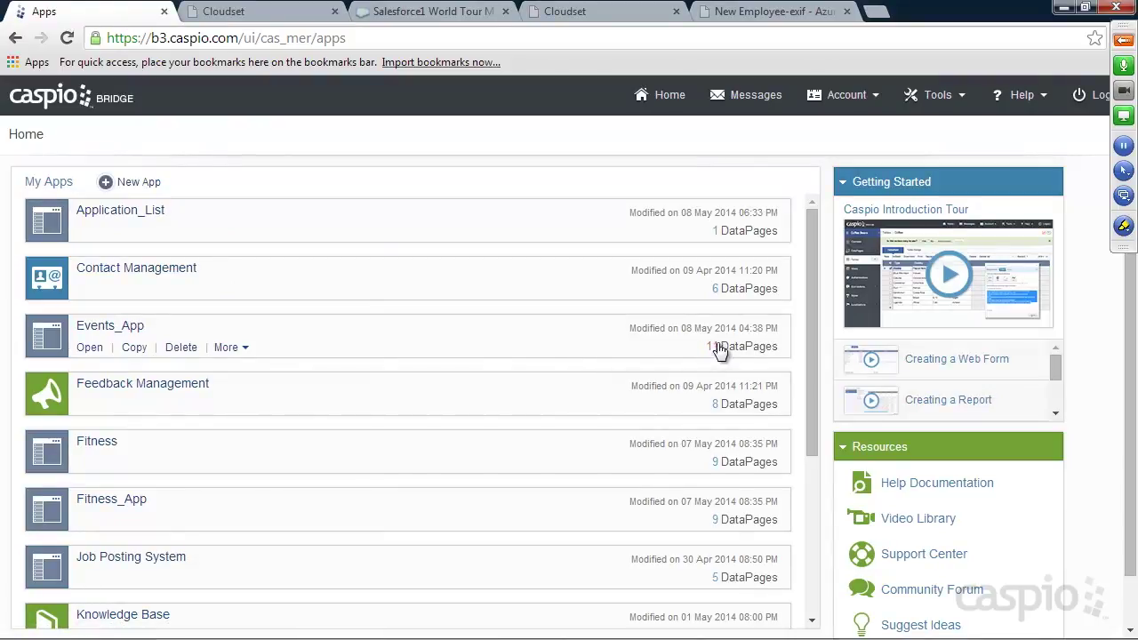
click(143, 183)
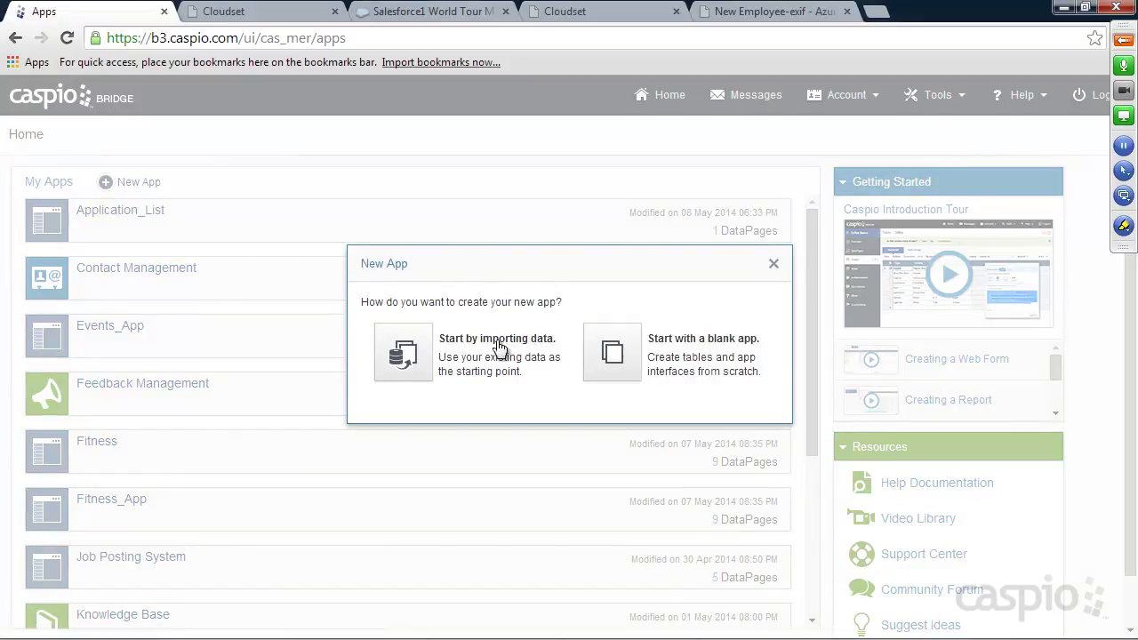
click(613, 353)
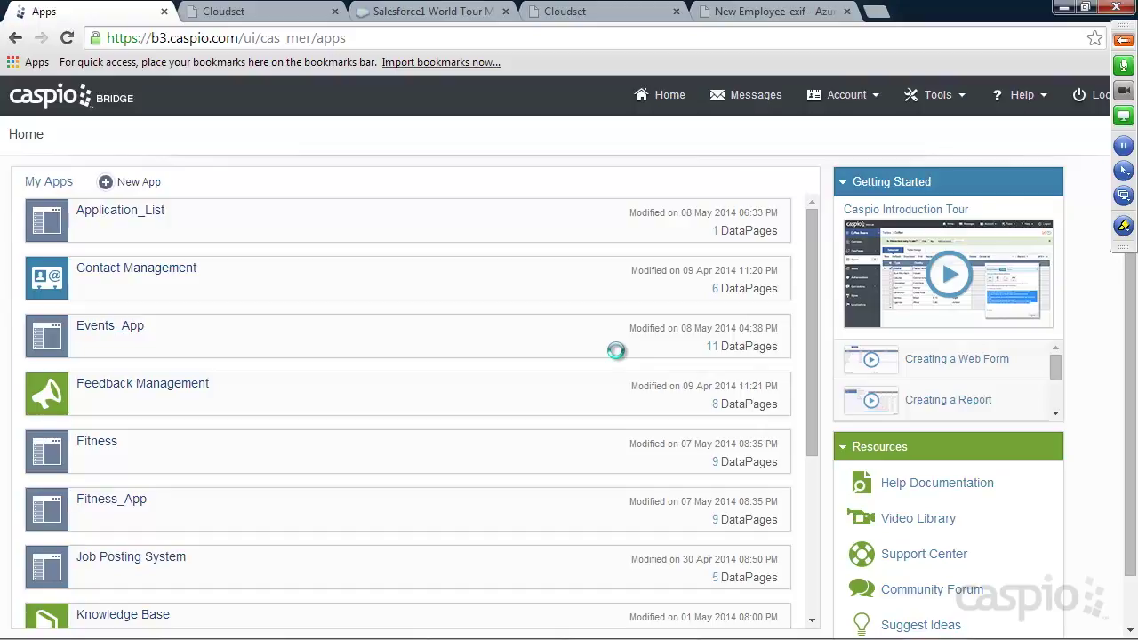
text(Event)
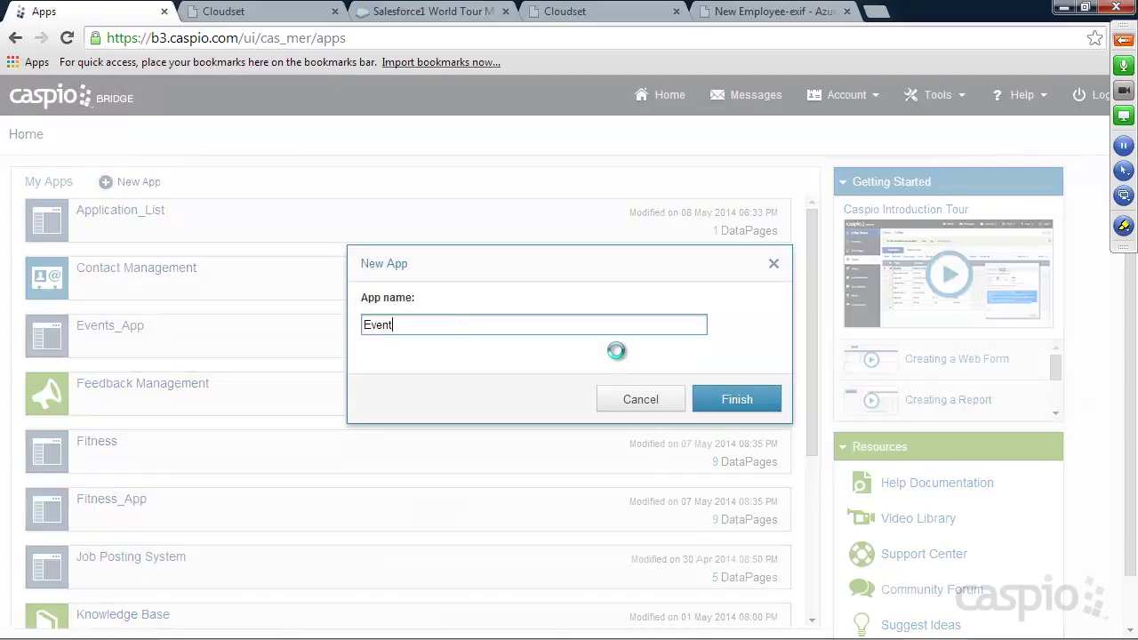
text(s_Management)
click(734, 401)
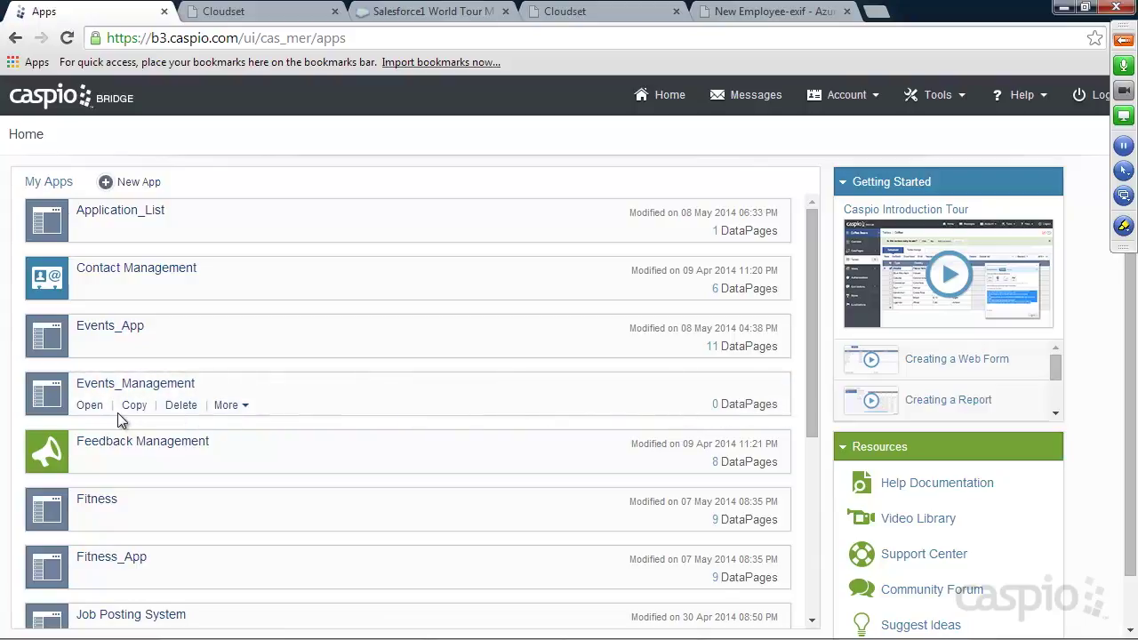
click(92, 407)
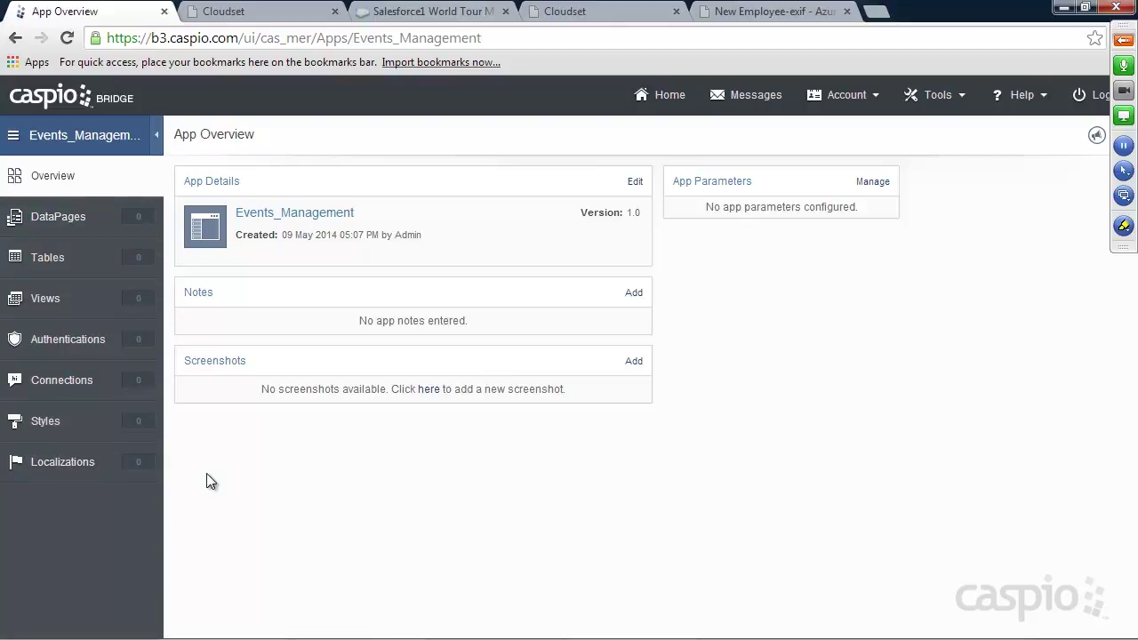
Step: Open a new blank table design in Events_Management via Tables > New Table
click(49, 259)
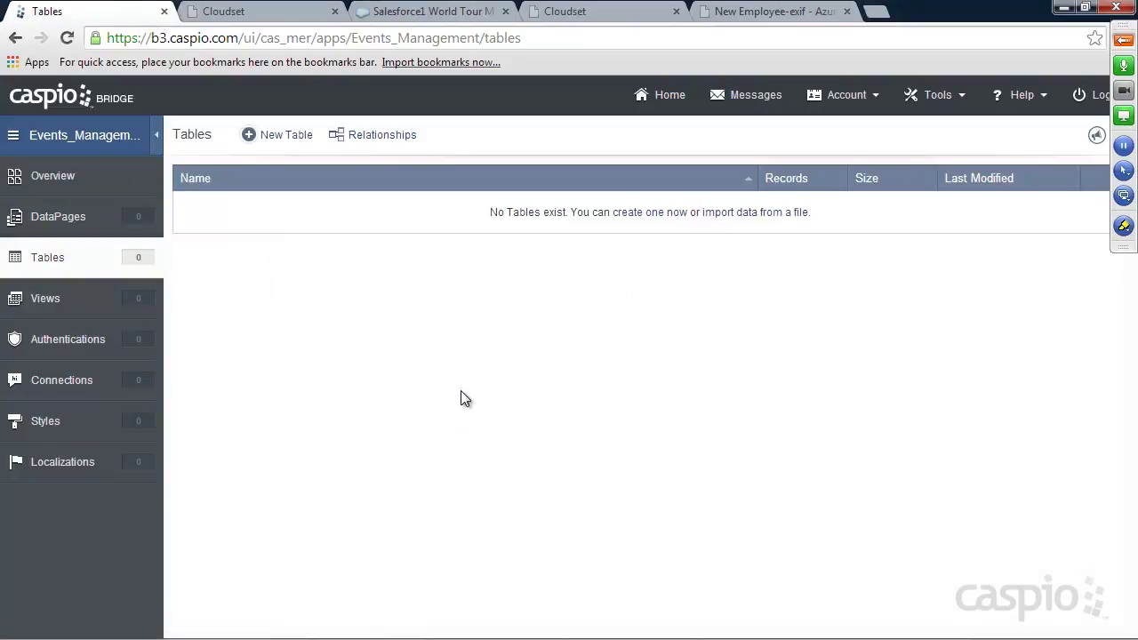
click(295, 142)
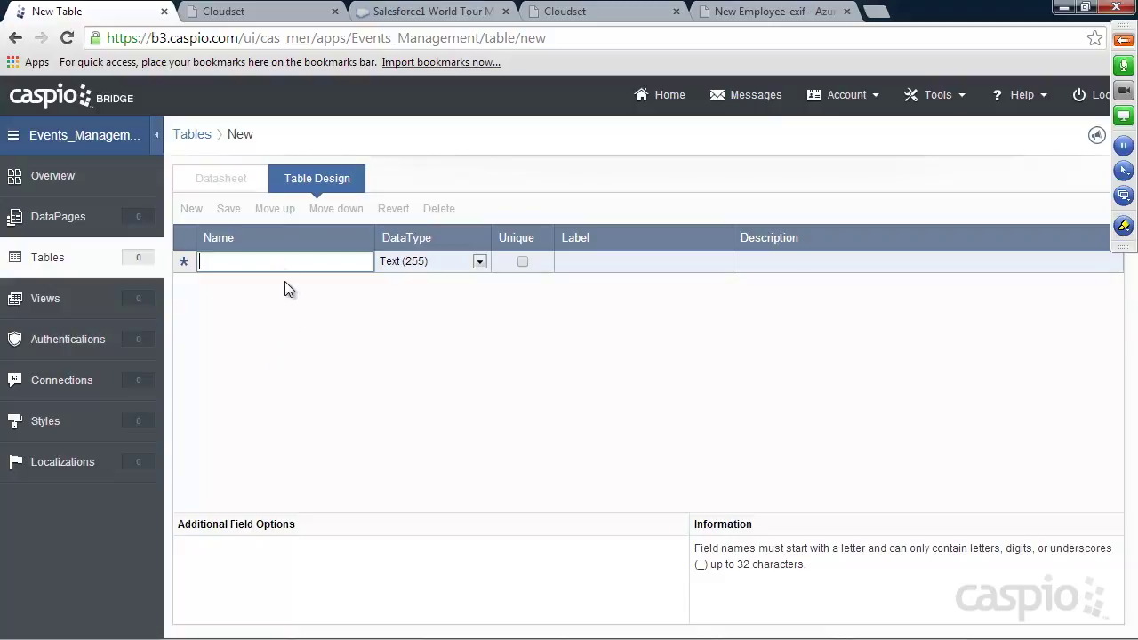
Step: Add a User_ID field as Autonumber and a Name text field
text(User_ID)
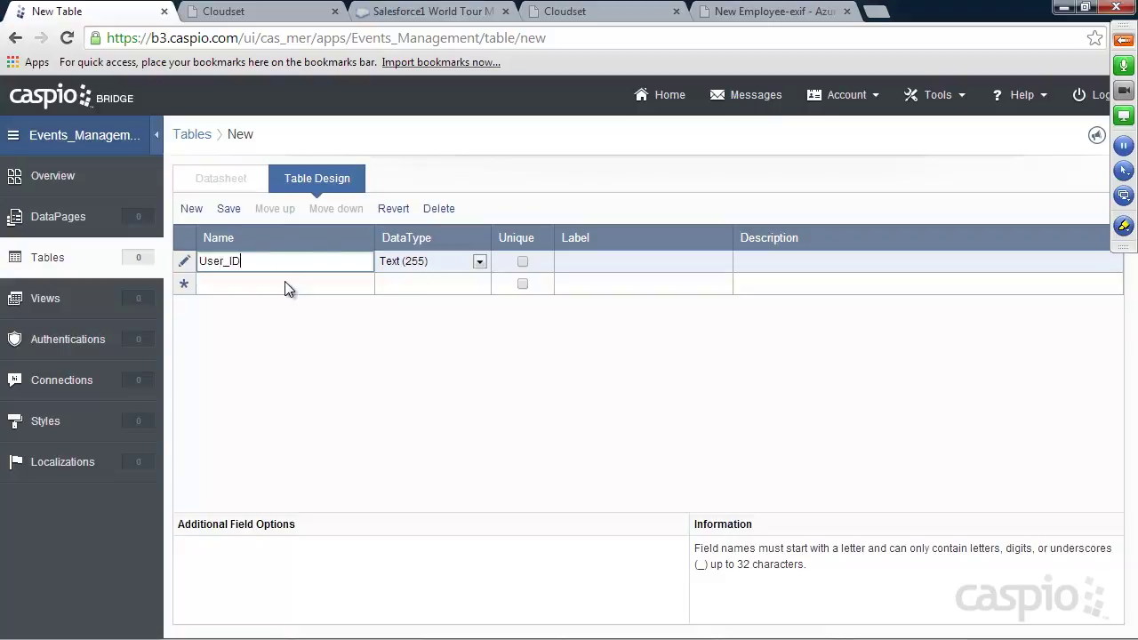
click(434, 265)
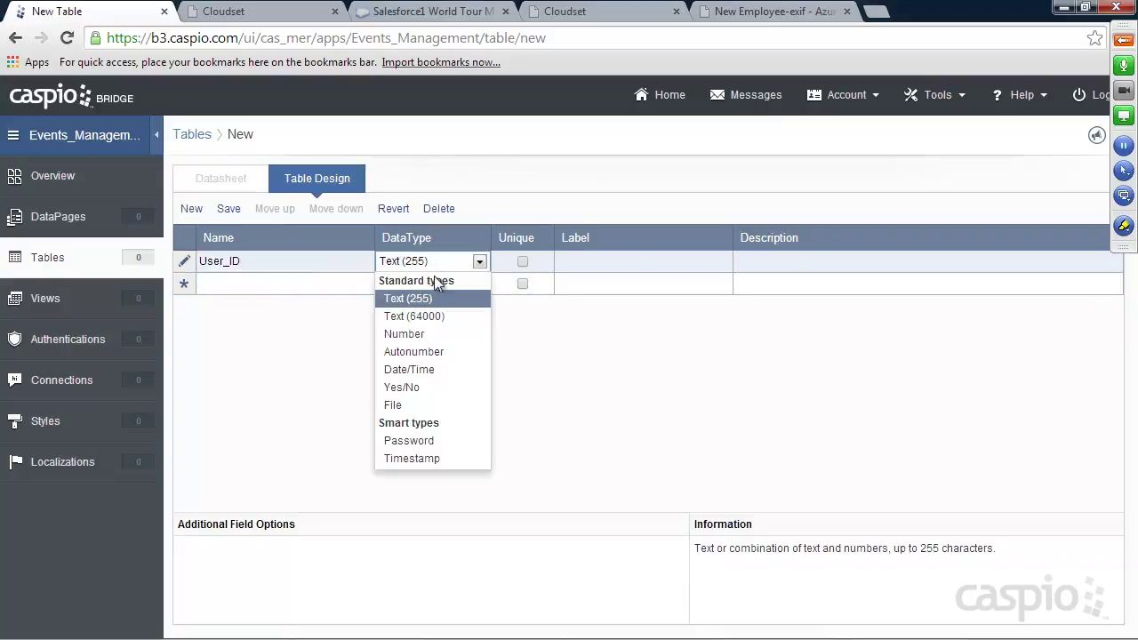
click(433, 354)
click(226, 290)
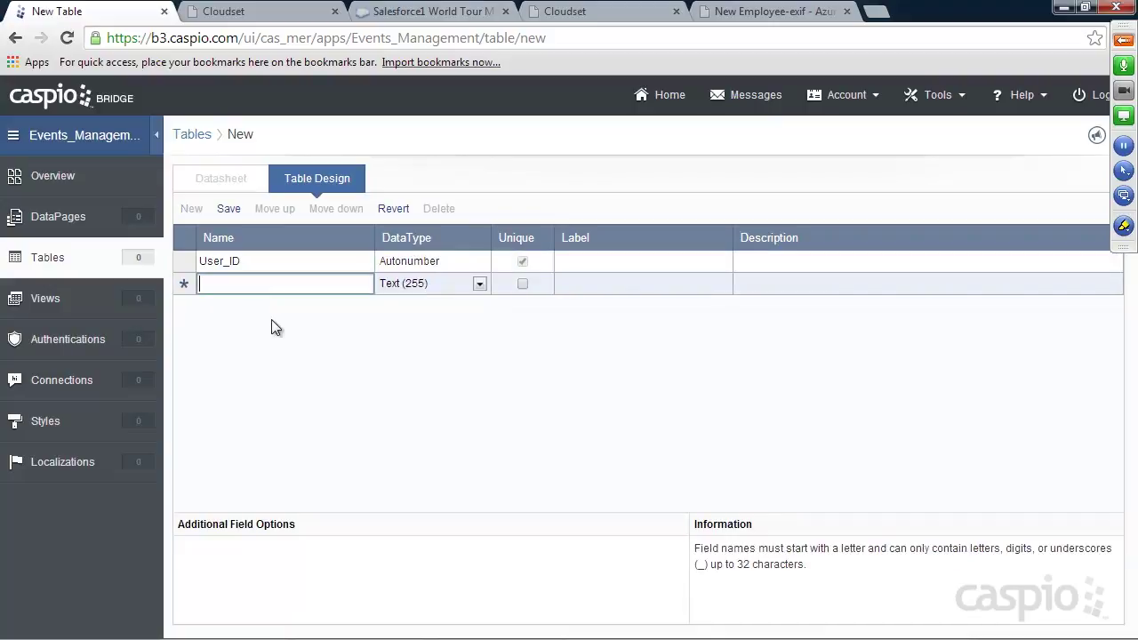
text(Name)
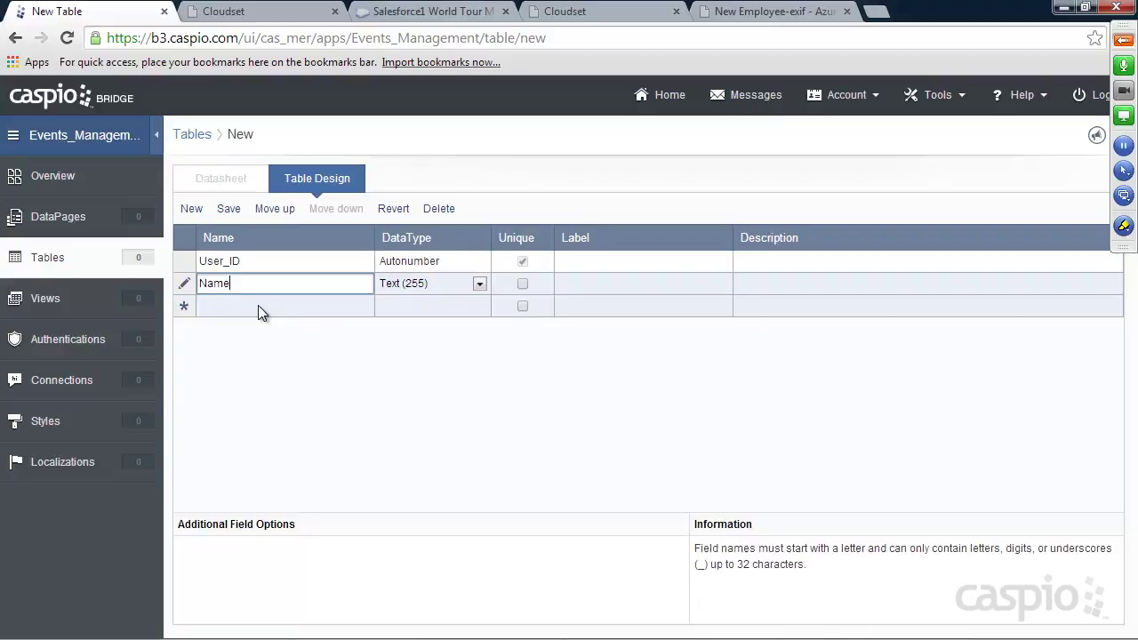
click(258, 305)
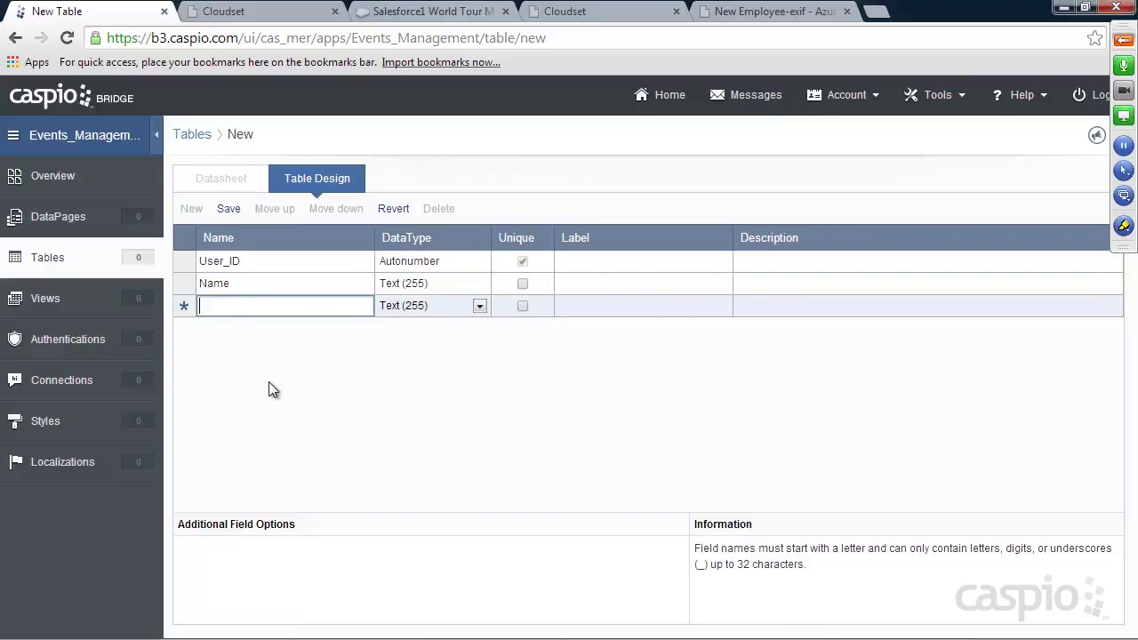
Step: Add a unique Email field and a Password field of Password type
text(Email)
click(522, 306)
click(296, 331)
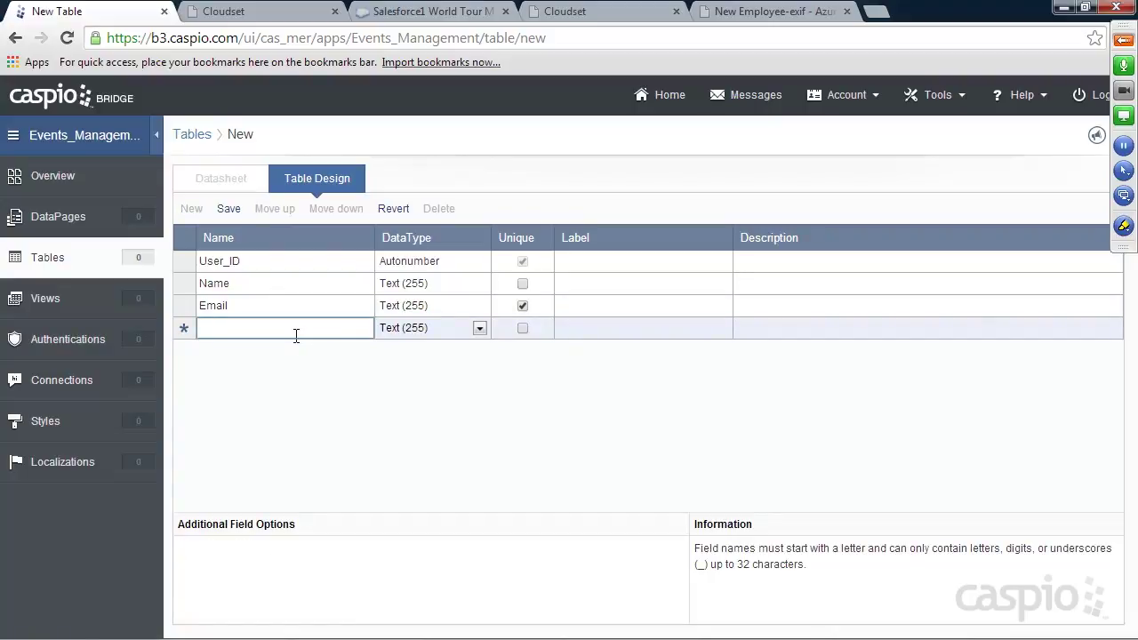
text(Password)
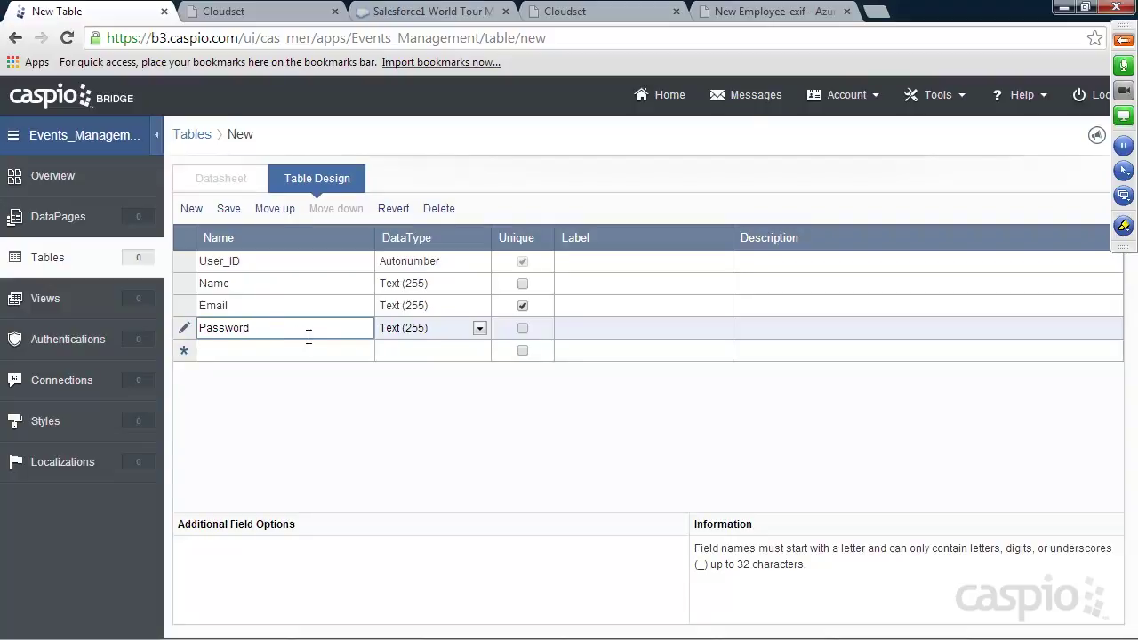
click(415, 331)
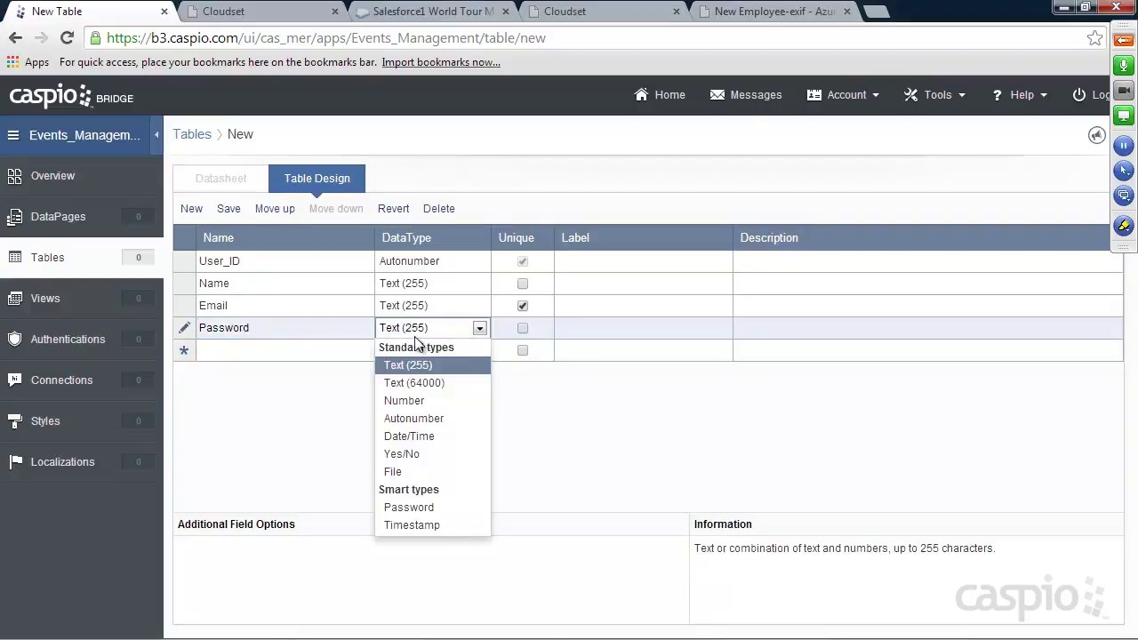
click(408, 507)
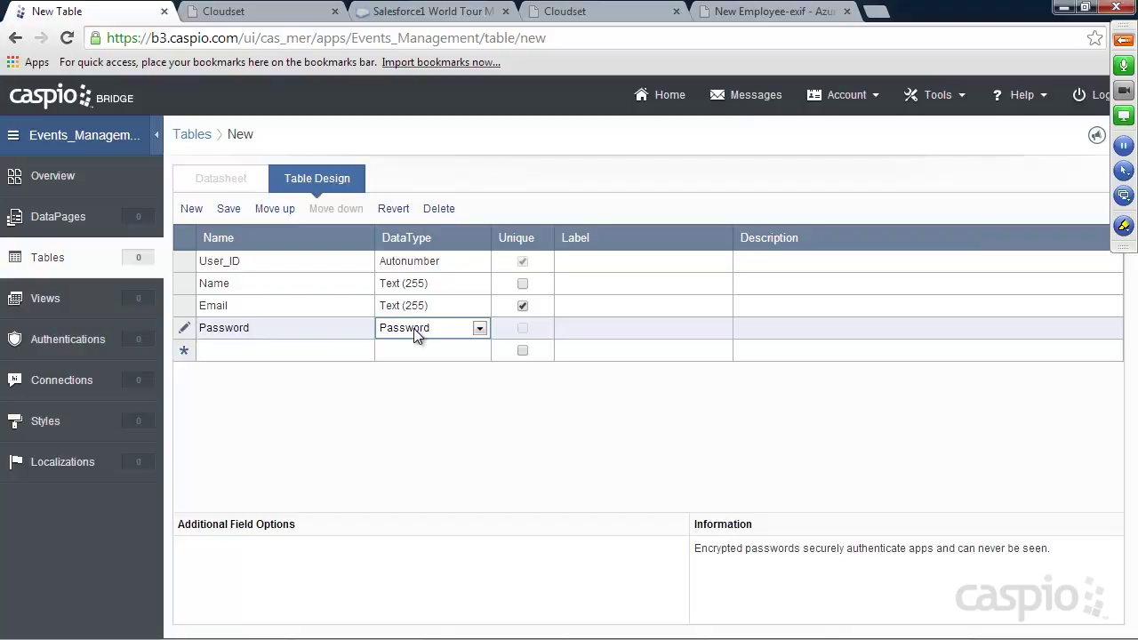
Step: Save the table design under the name Event_Managers
click(230, 210)
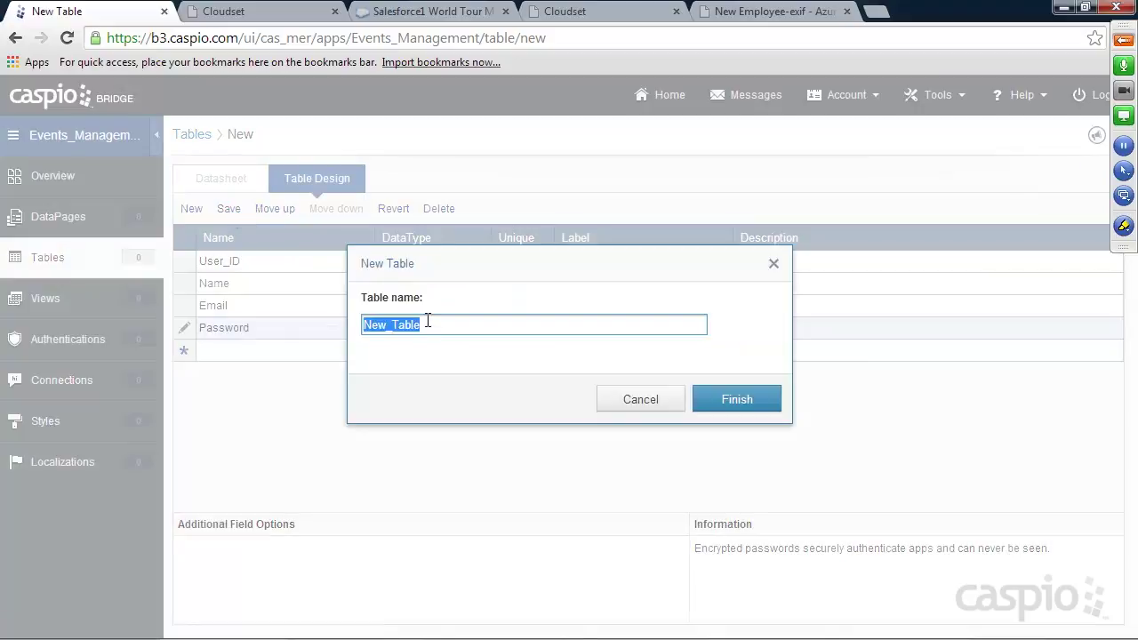
text(Event_Managers)
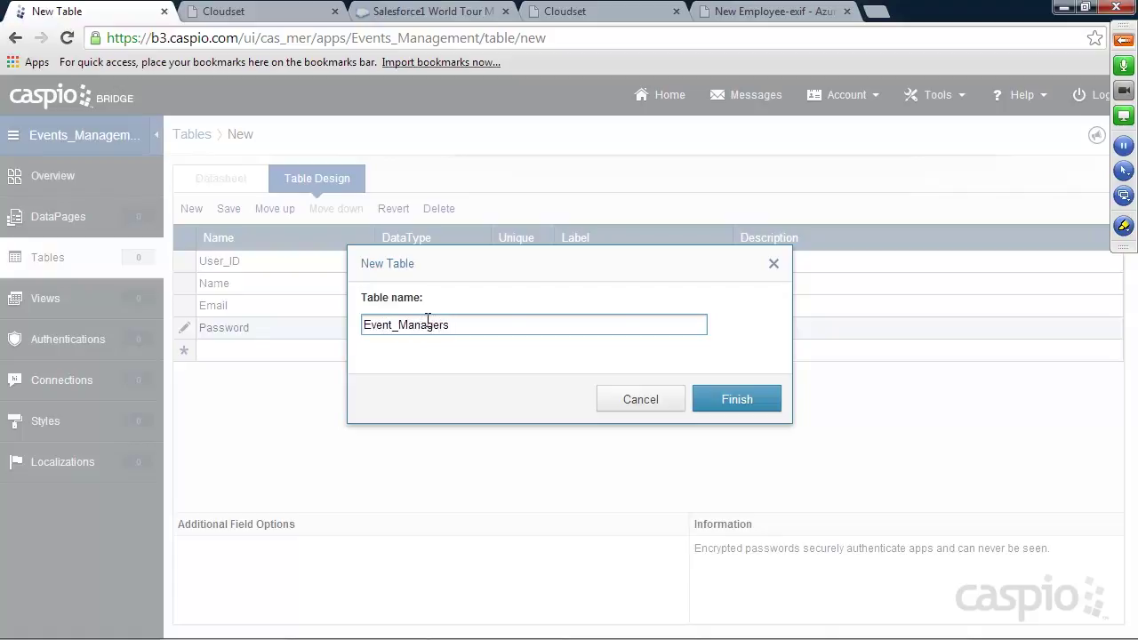
click(735, 400)
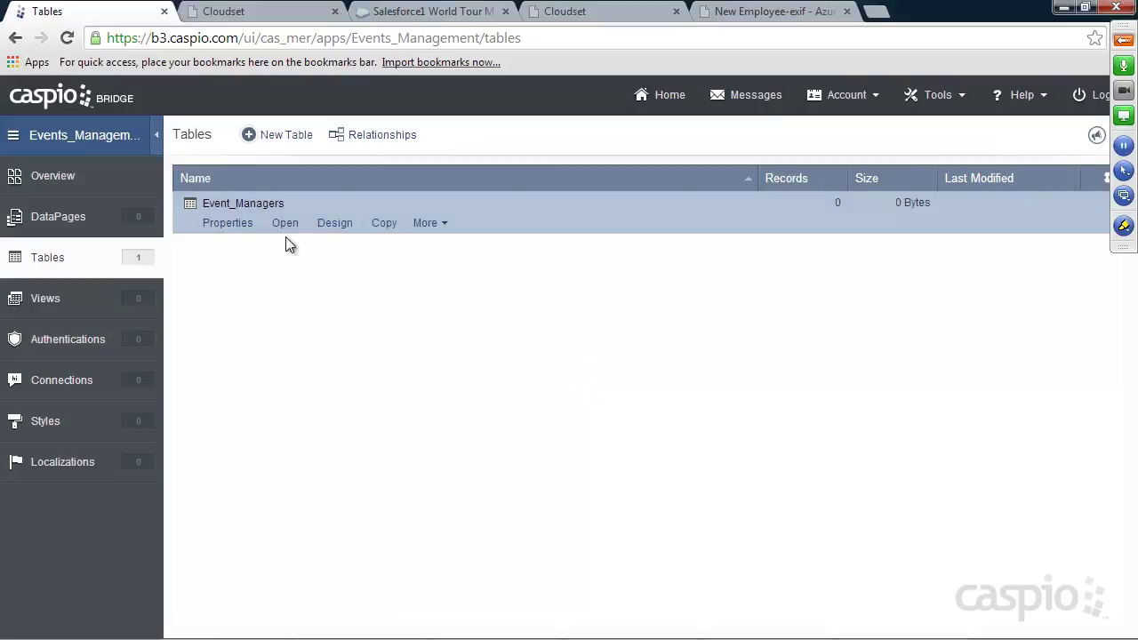
Step: Open the Event_Managers datasheet and enter the manager's full name in a new row, correcting a mistyped entry
click(285, 223)
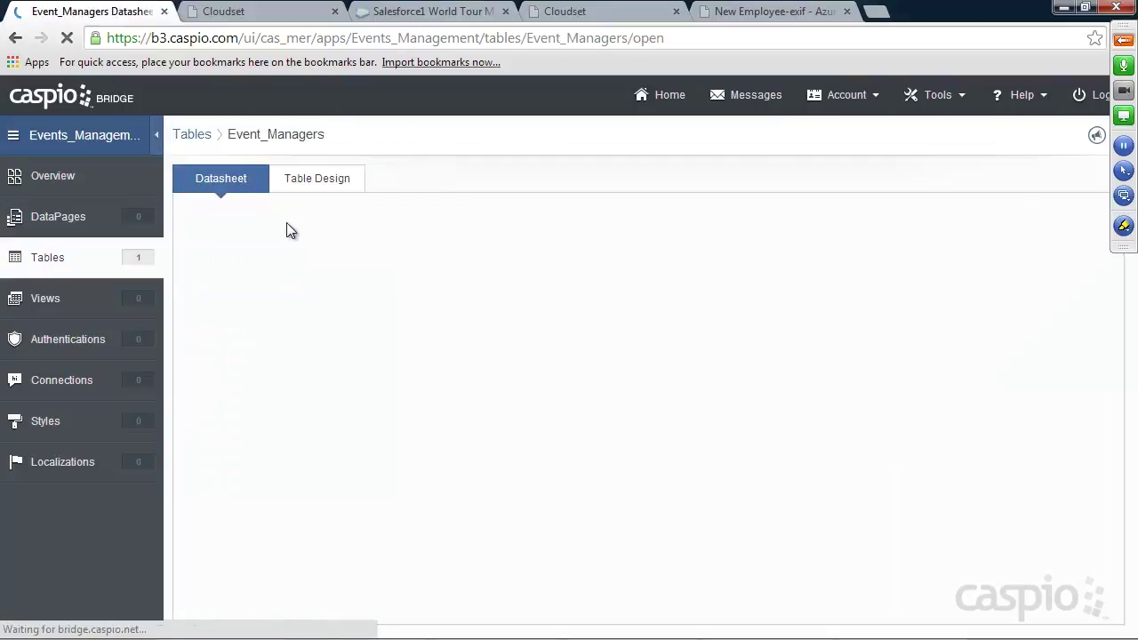
click(347, 264)
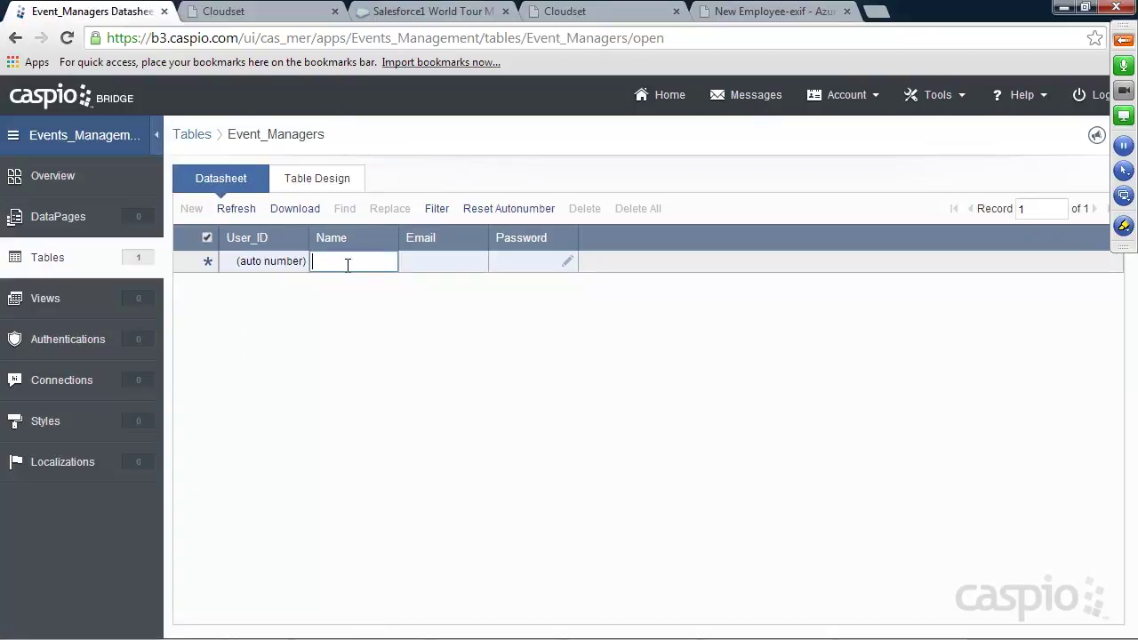
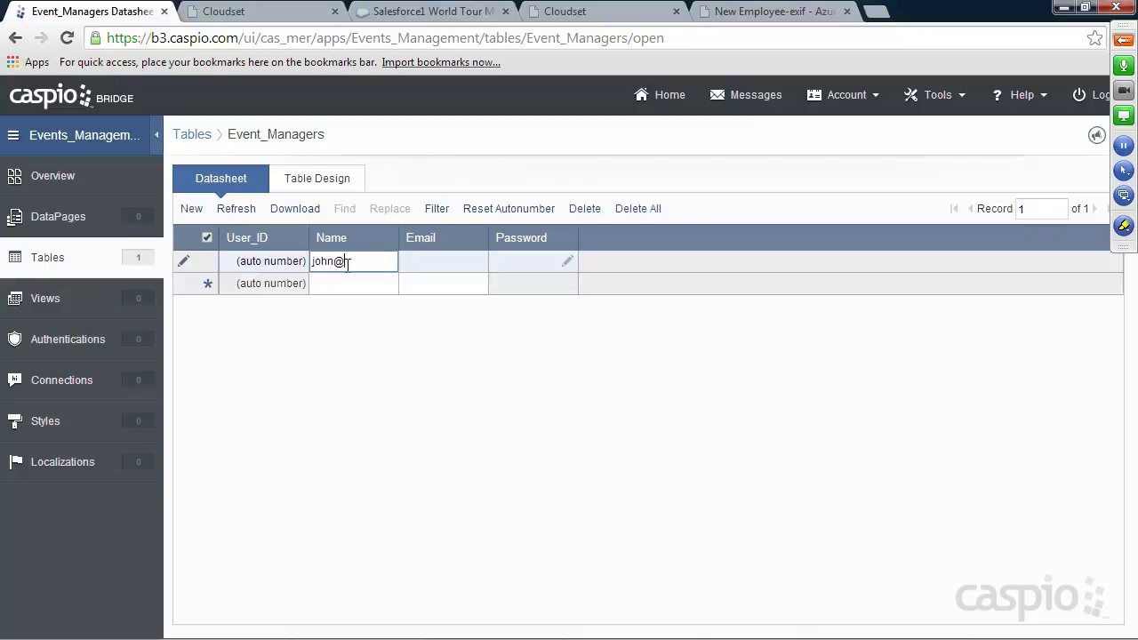
drag(376, 269, 294, 240)
text(John Smith)
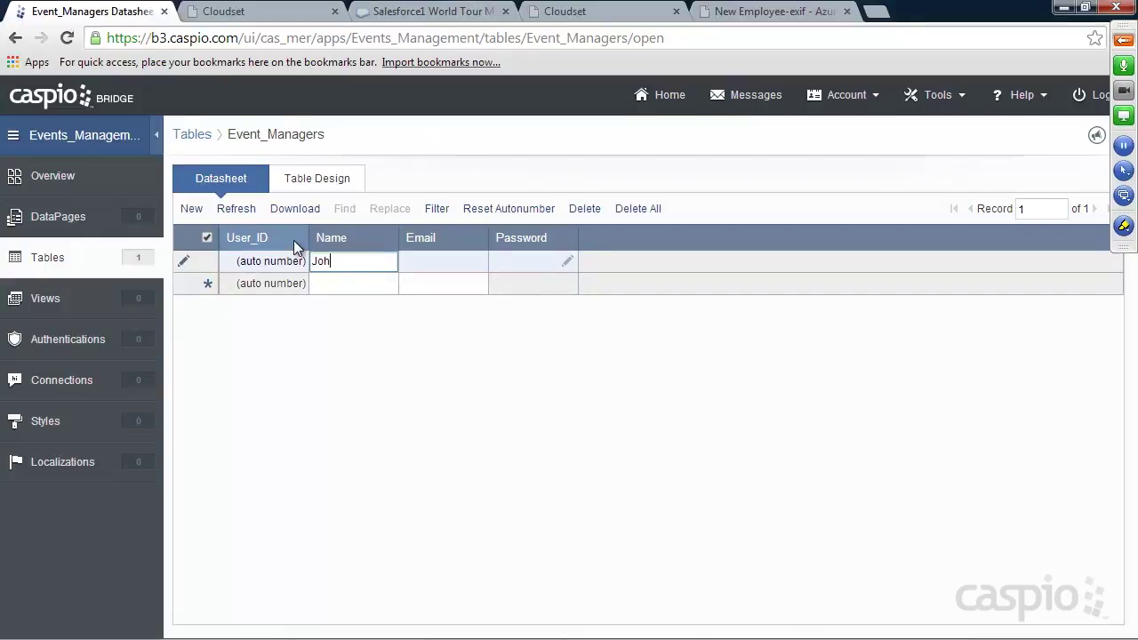
Step: Fill in the manager's e-mail and set a confirmed password for the record
click(452, 263)
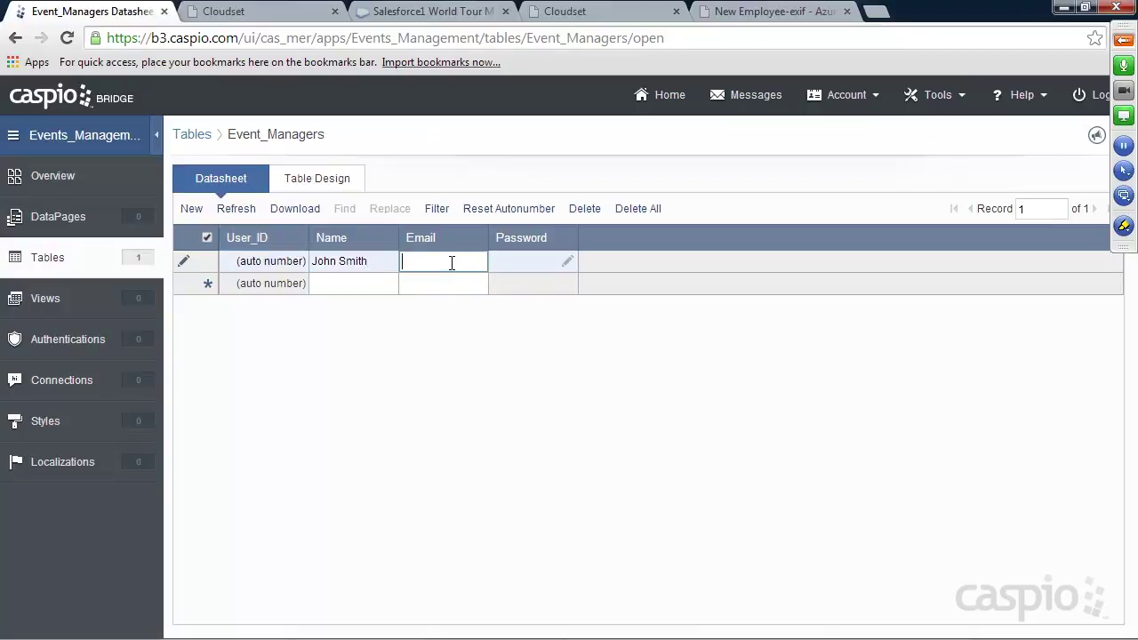
click(563, 261)
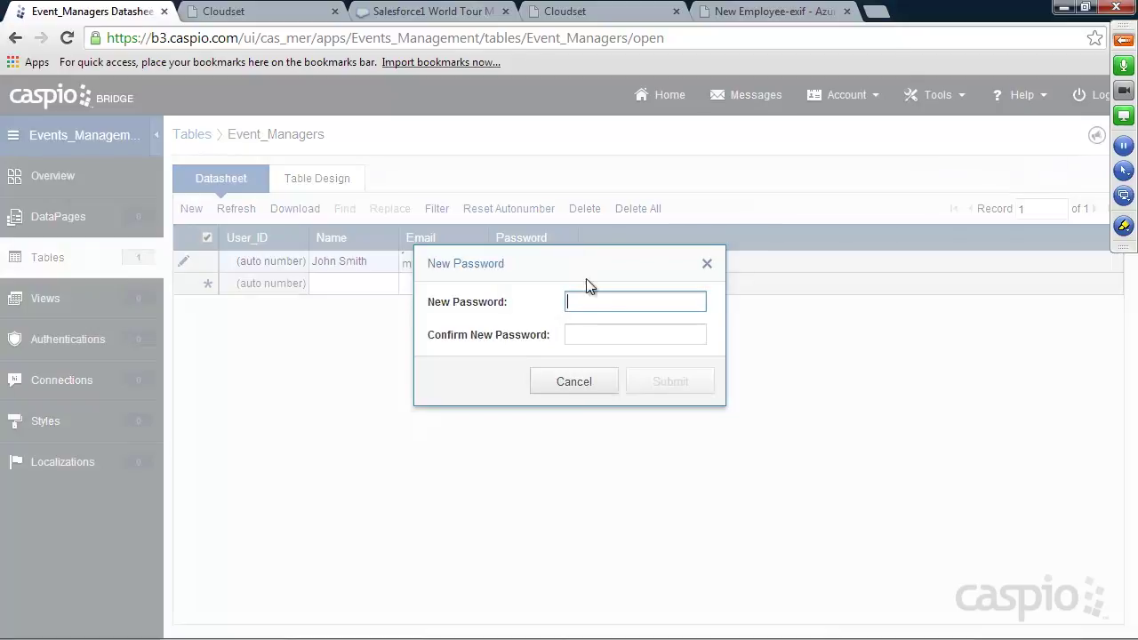
text(1234)
click(601, 336)
text(1234)
click(679, 388)
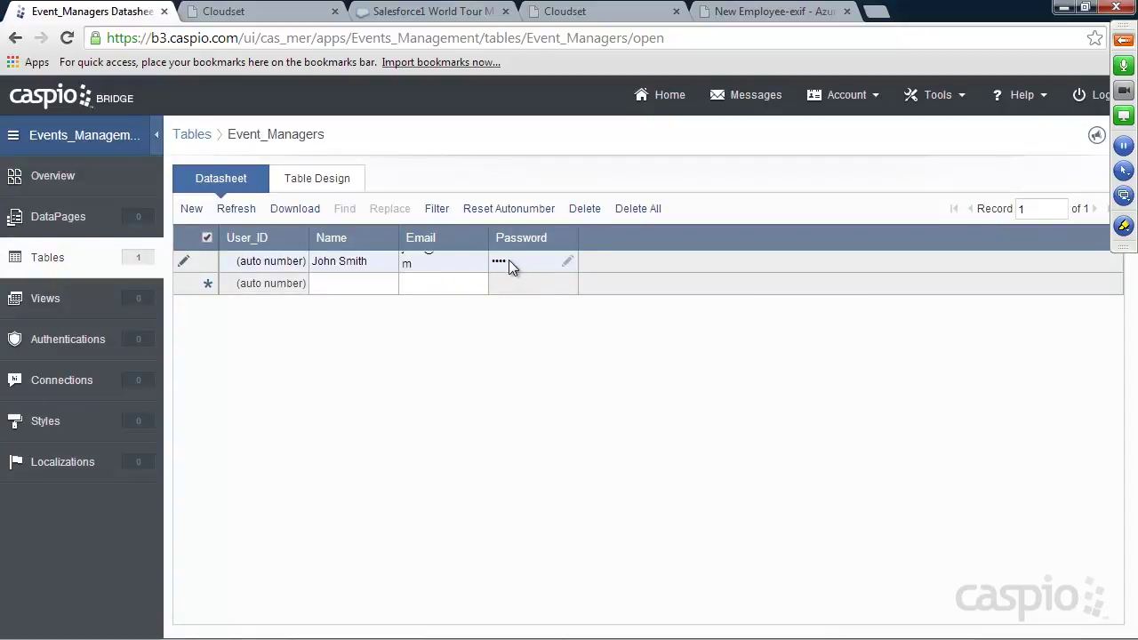
Step: Widen the Email column, commit the record, and go back to Tables
drag(490, 238, 542, 237)
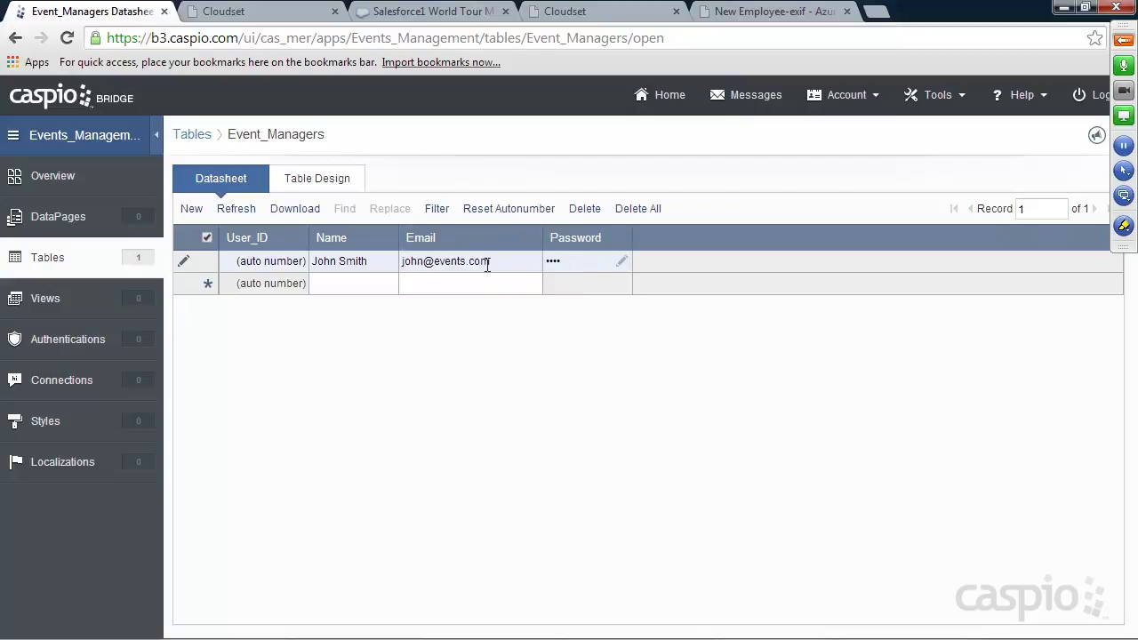
click(339, 285)
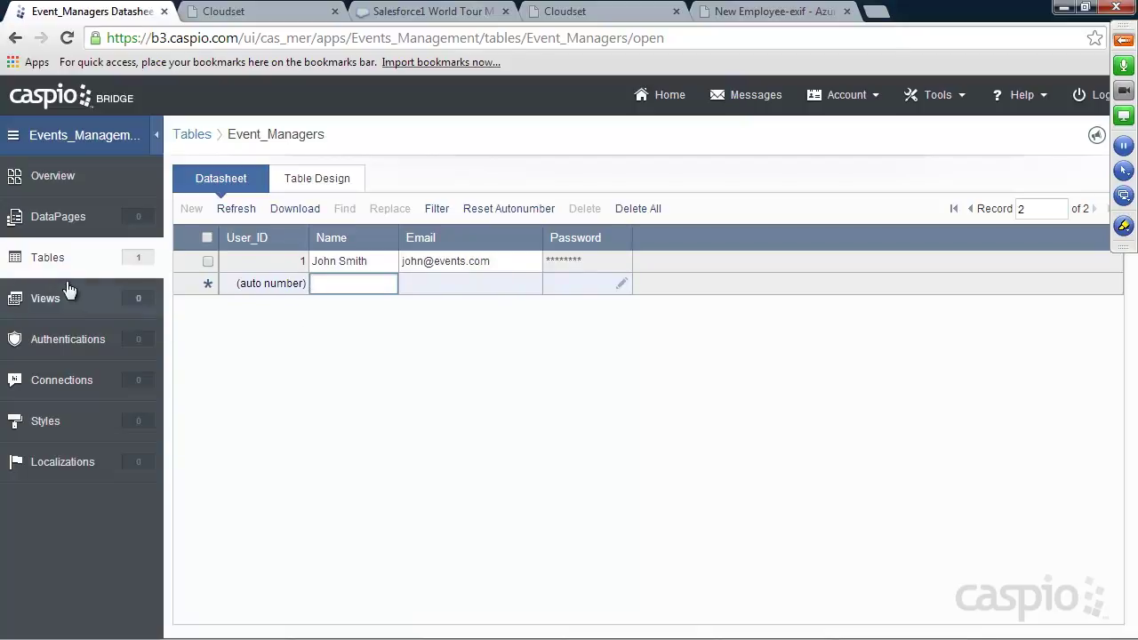
click(51, 258)
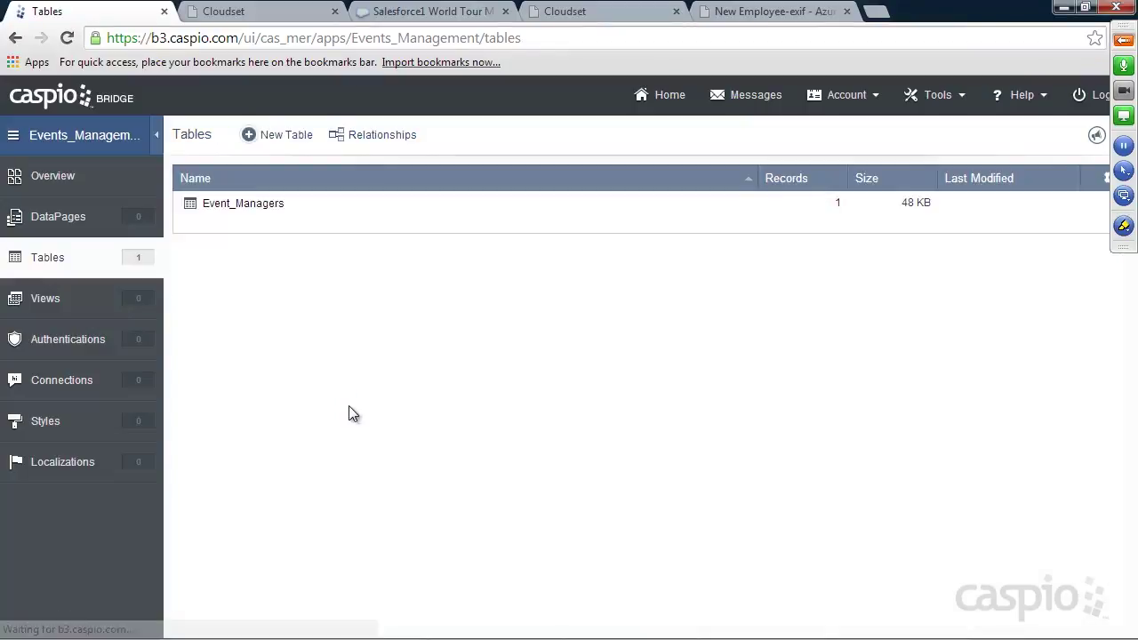
Step: Start a new custom authentication on Event_Managers, validating against the Caspio data source
mouse_move(228, 236)
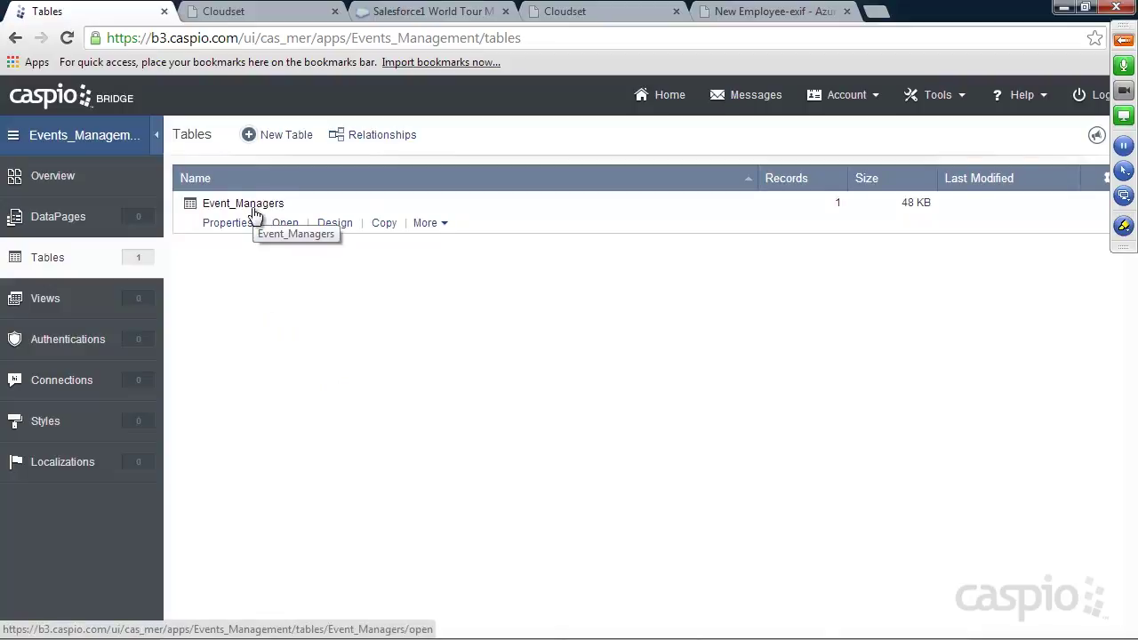
click(67, 344)
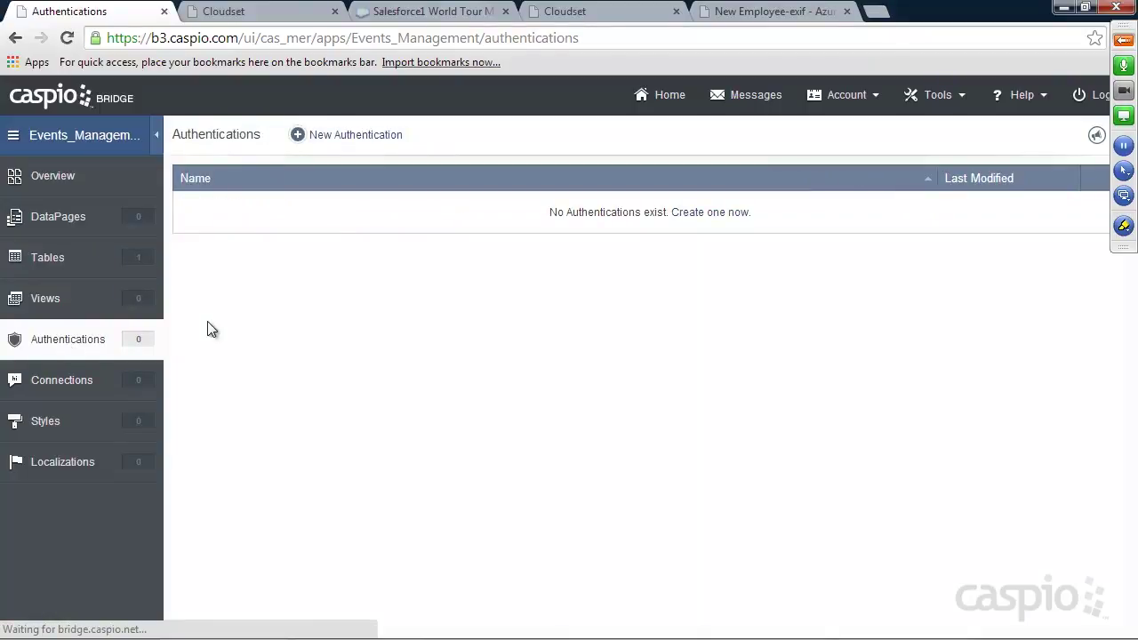
click(357, 141)
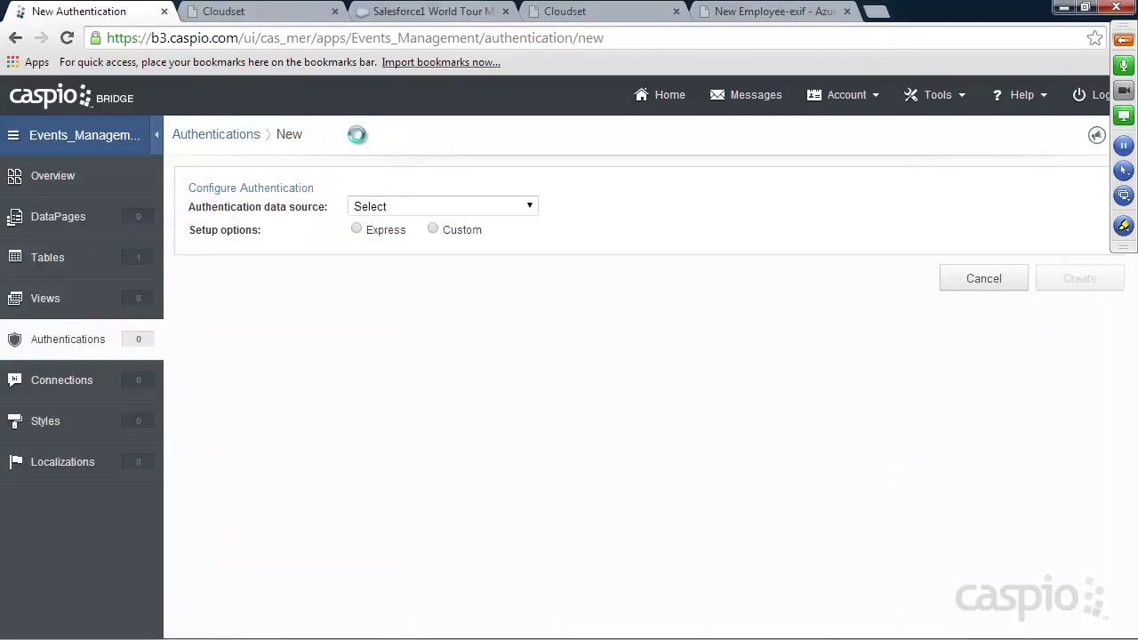
click(407, 206)
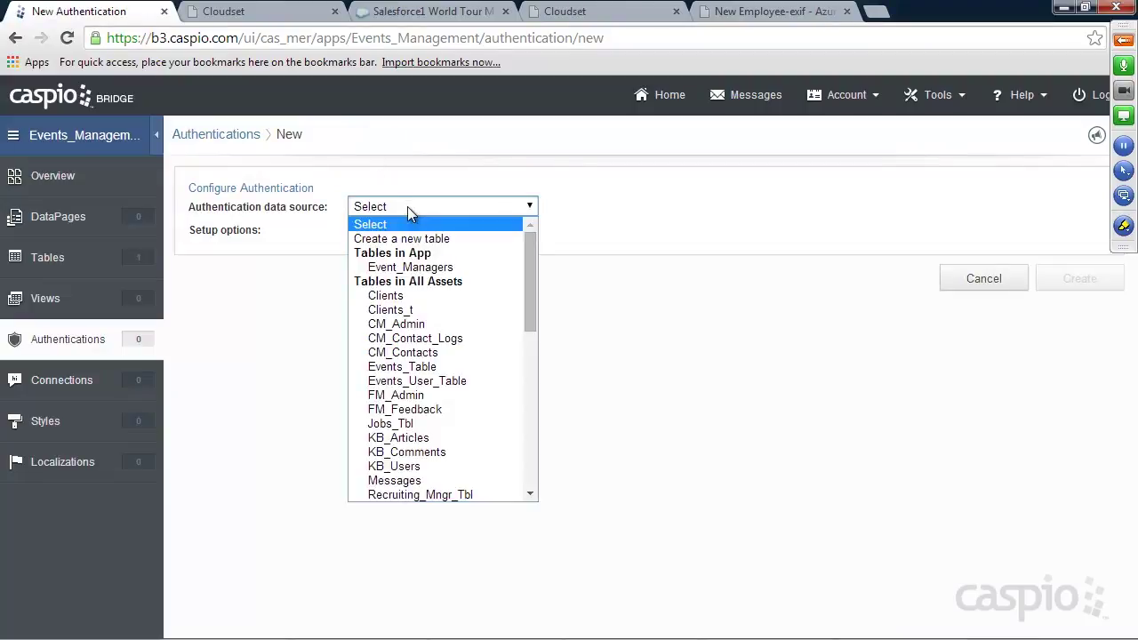
click(416, 269)
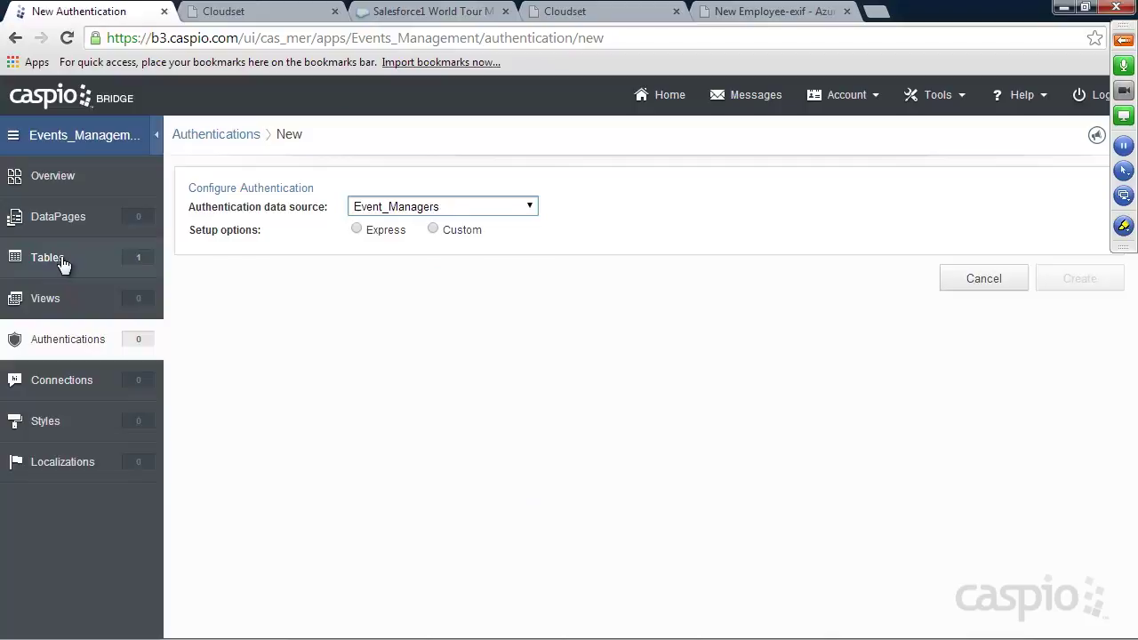
click(458, 234)
click(393, 299)
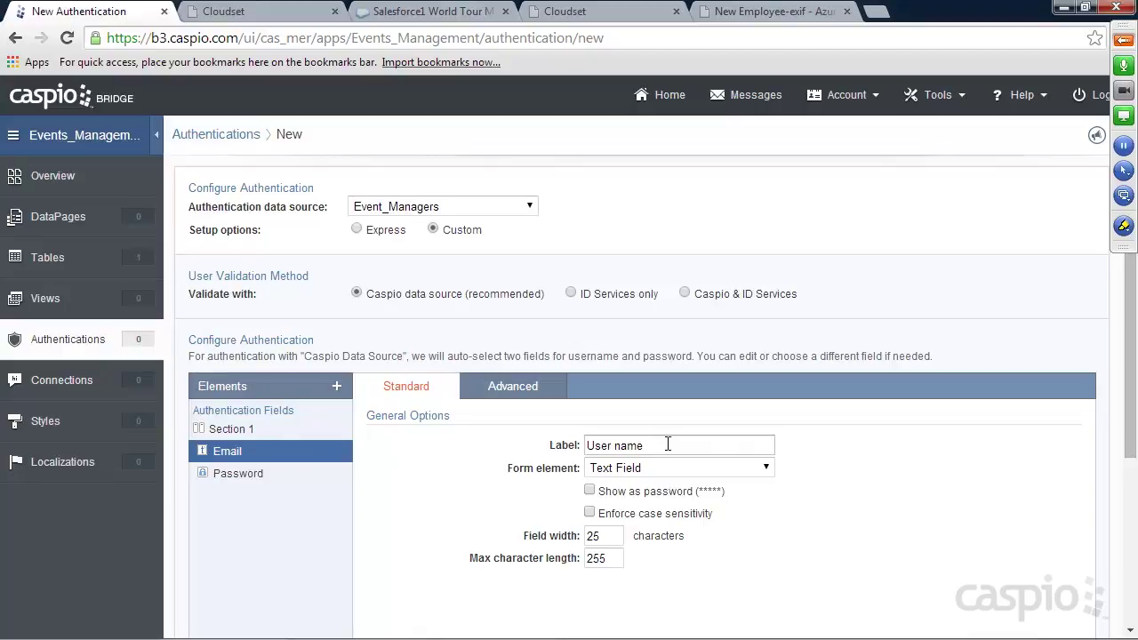
Step: Label the username field Email and create the authentication as Manager_Authentication
drag(711, 446, 549, 449)
text(Email)
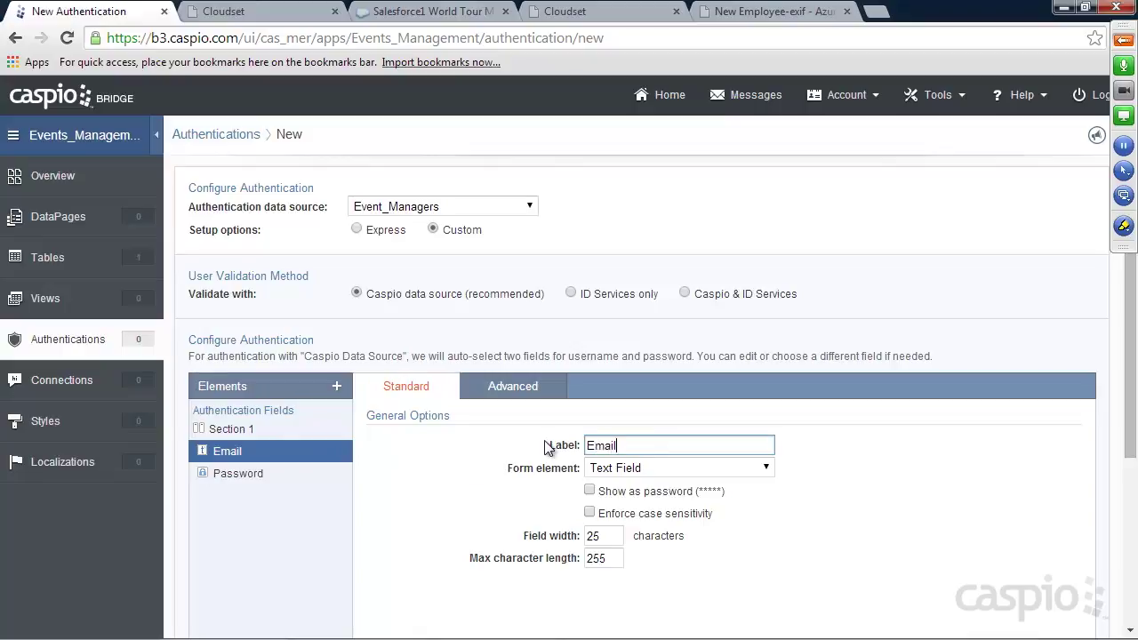
click(257, 475)
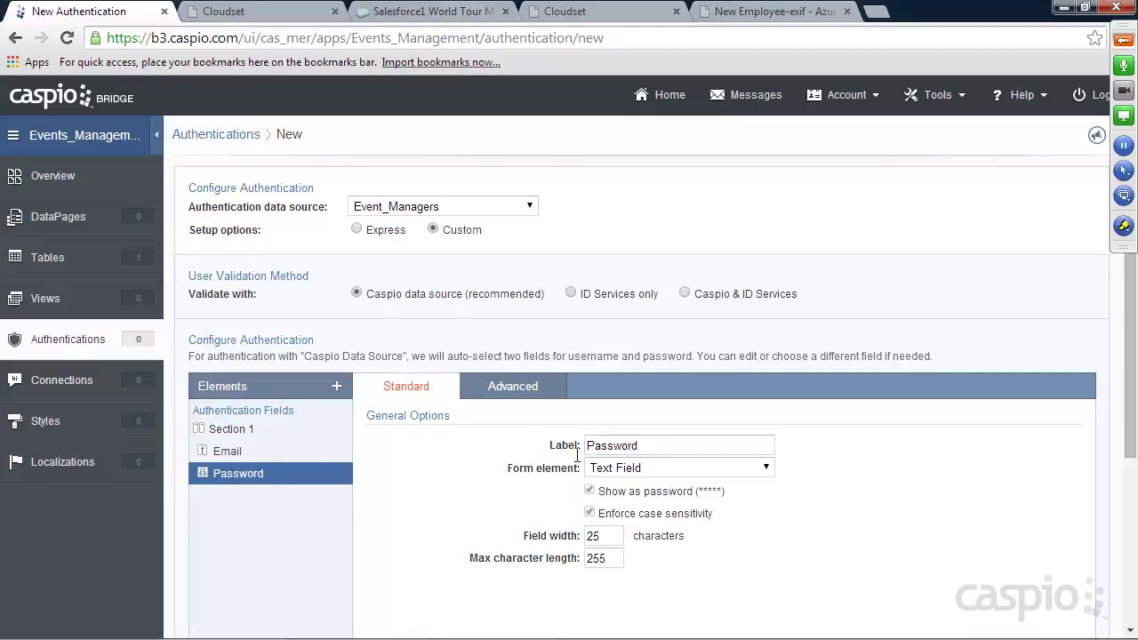
scroll(1040, 462, down, 3)
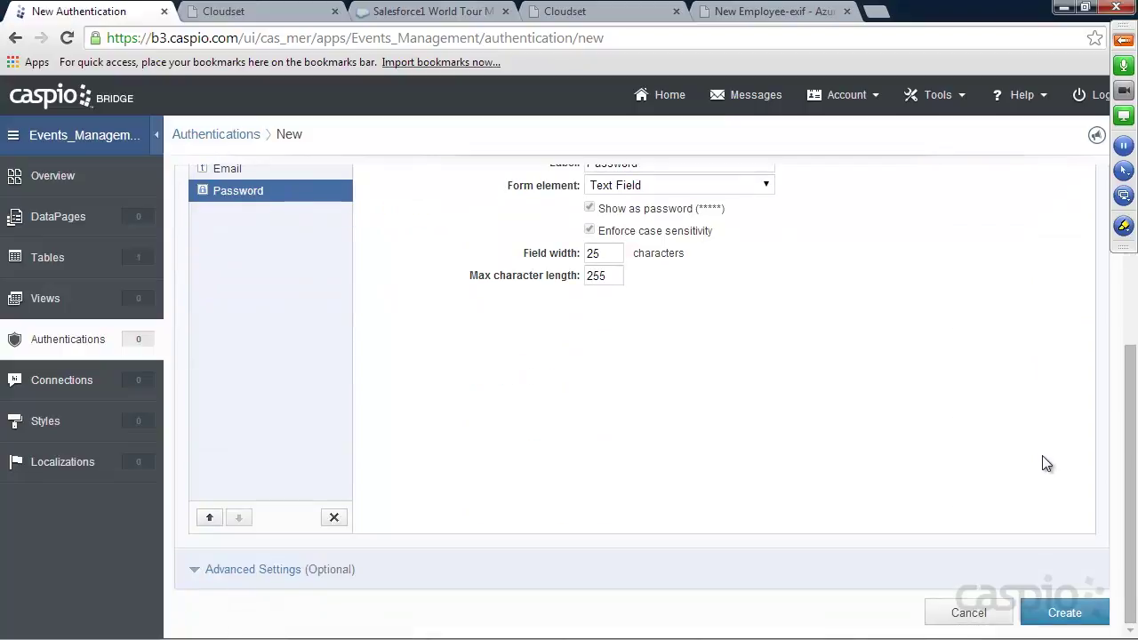
click(1060, 612)
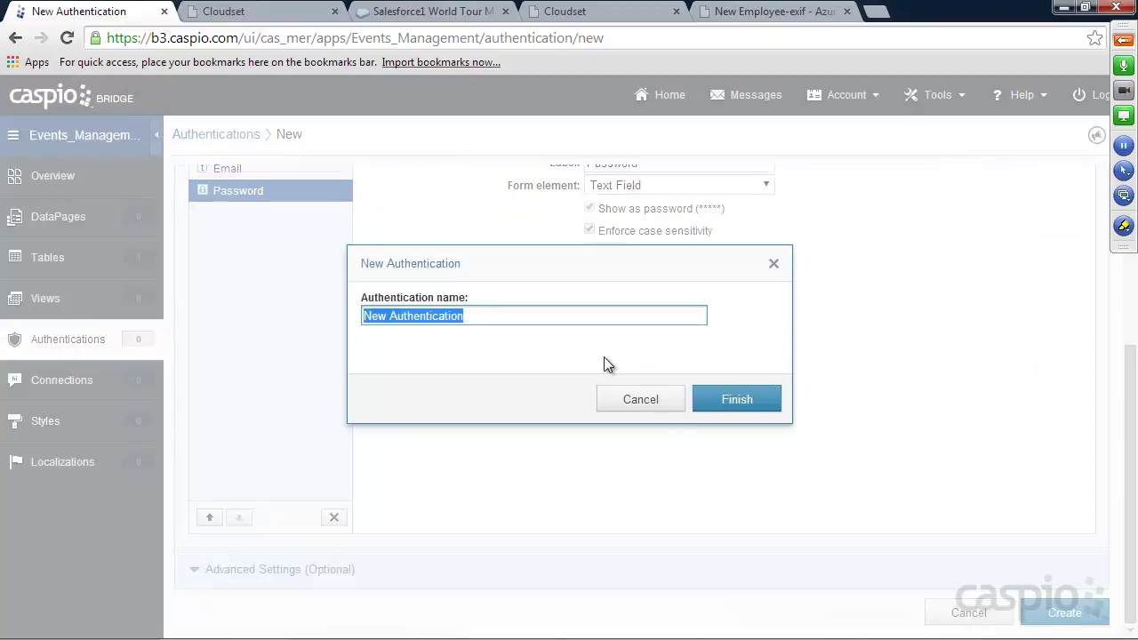
text(Manager_Authentication)
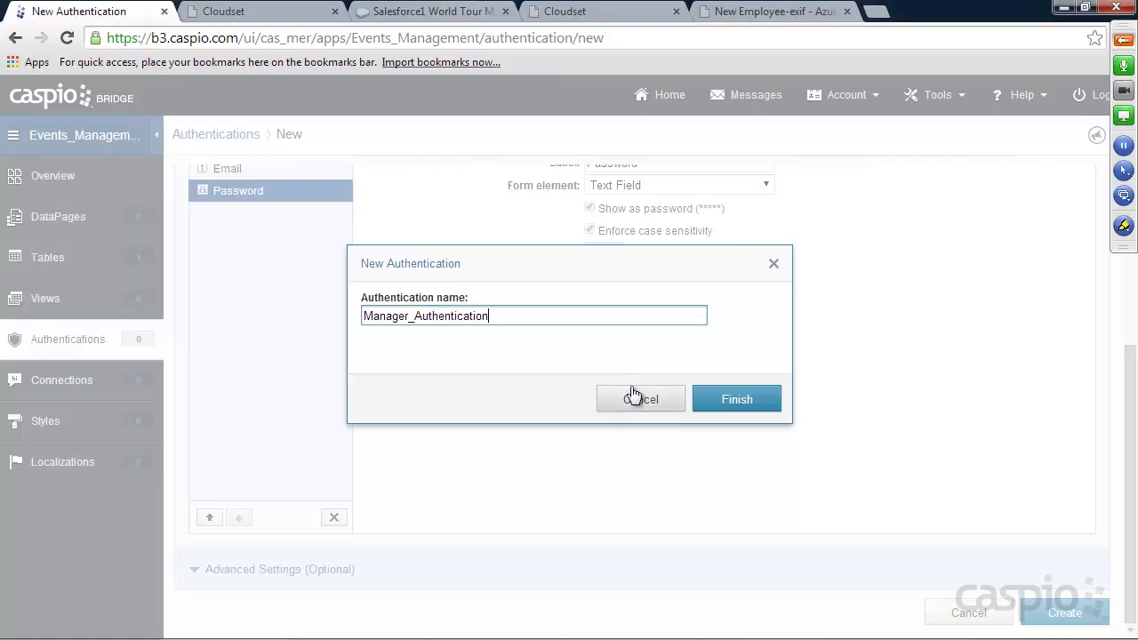
click(736, 401)
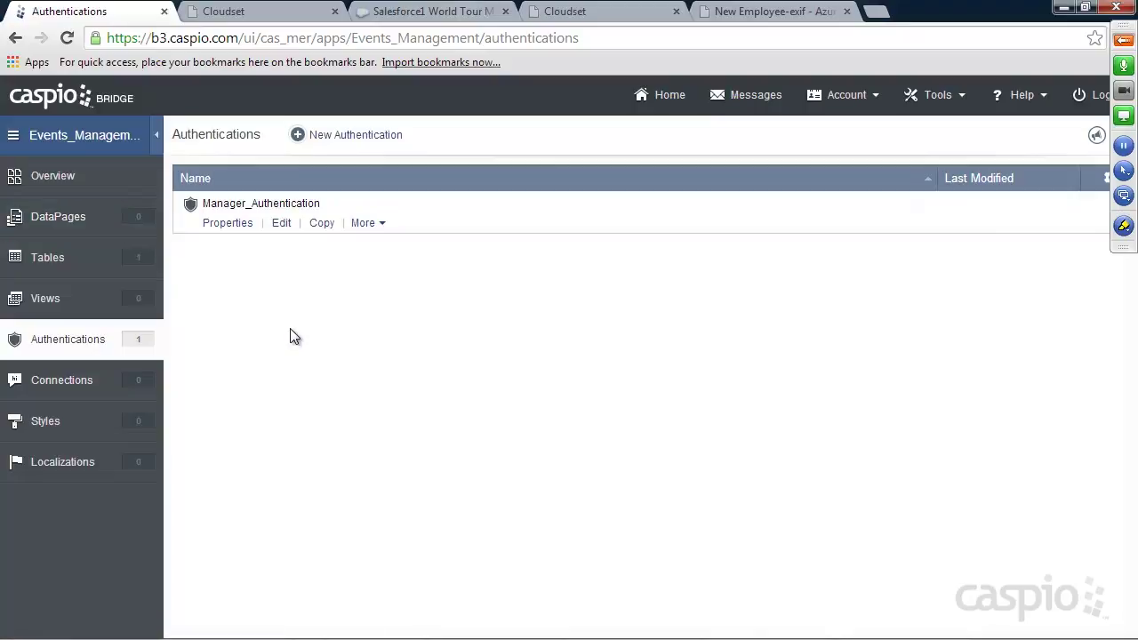
Step: Return to the Events_Management tables list and start a blank new table design
click(54, 259)
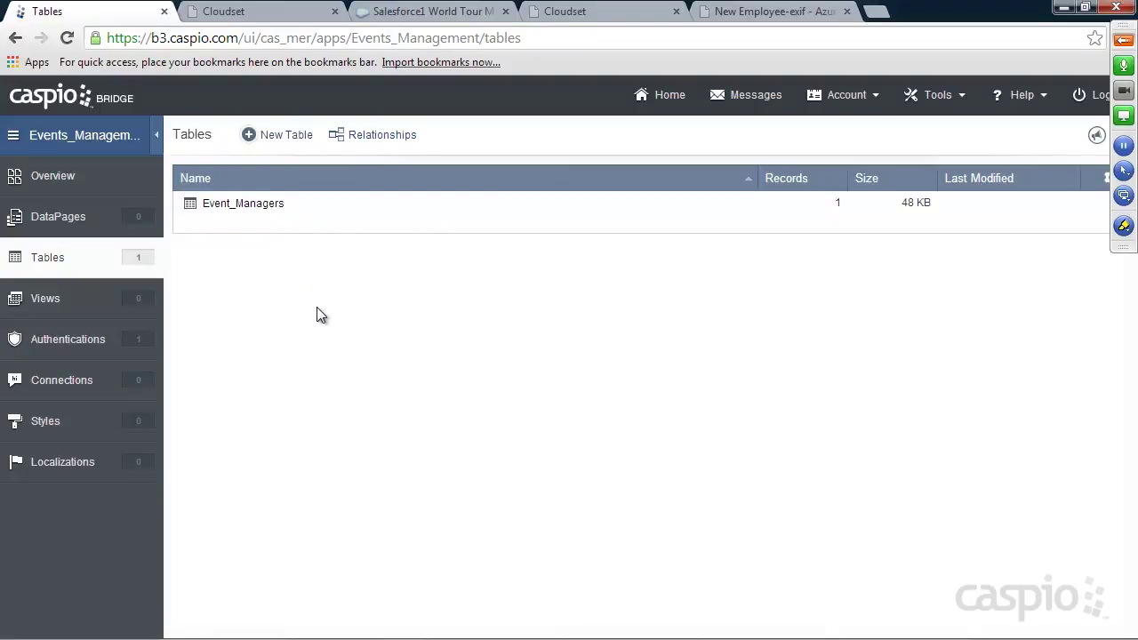
mouse_move(242, 204)
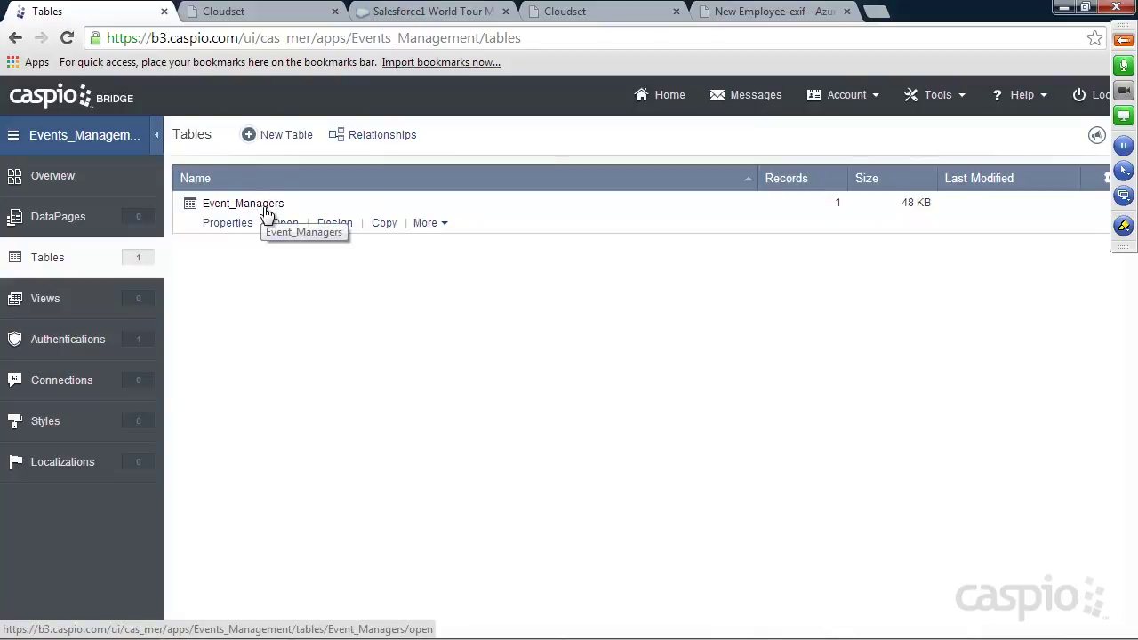
click(291, 142)
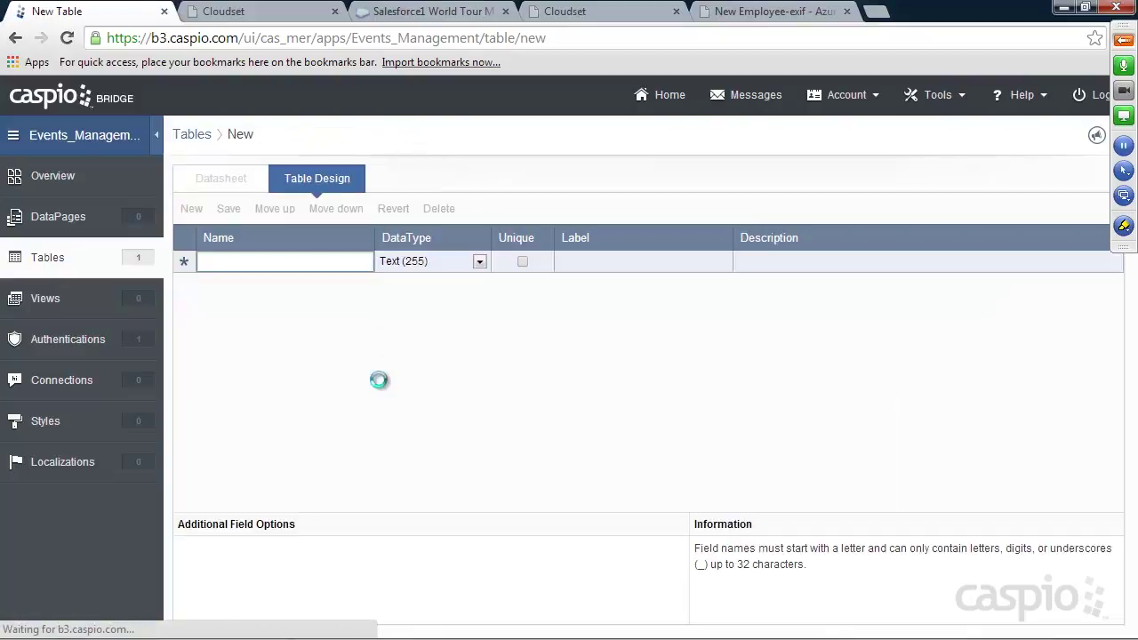
Step: Add a unique Event_ID, Event_Name, and Event_Description as Text (64000)
text(Event_ID)
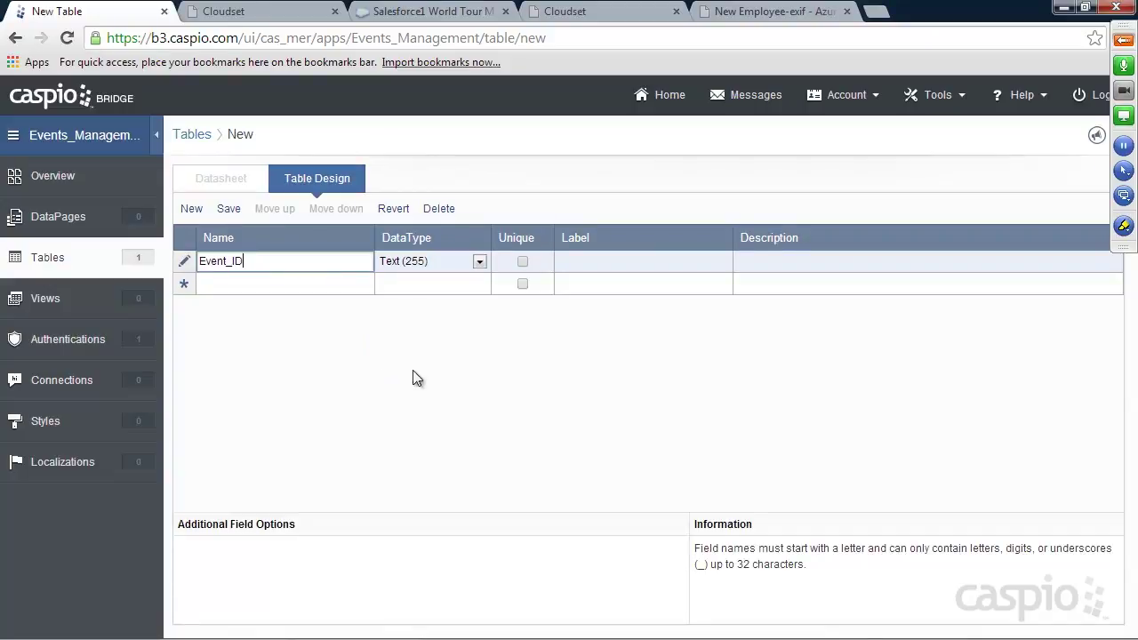
click(523, 262)
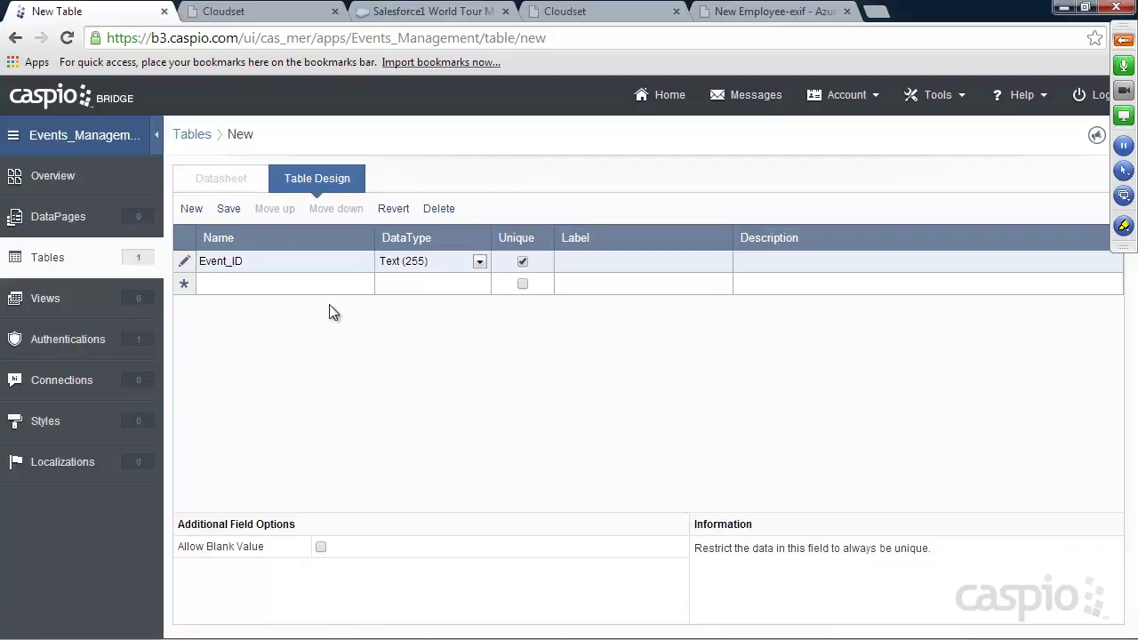
click(287, 285)
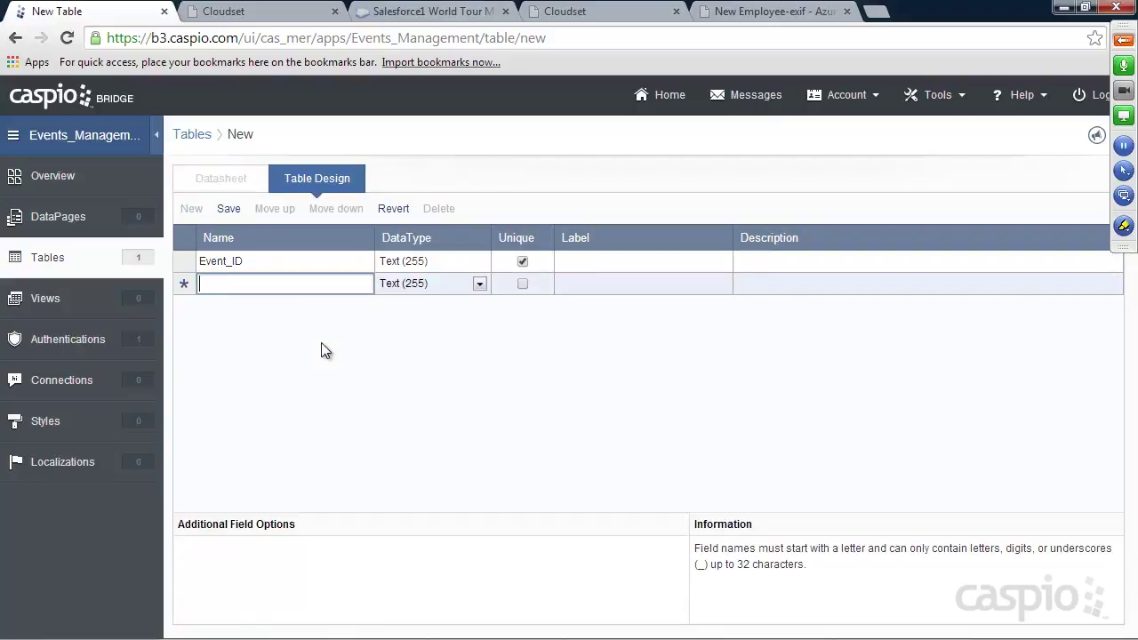
text(Event_Name)
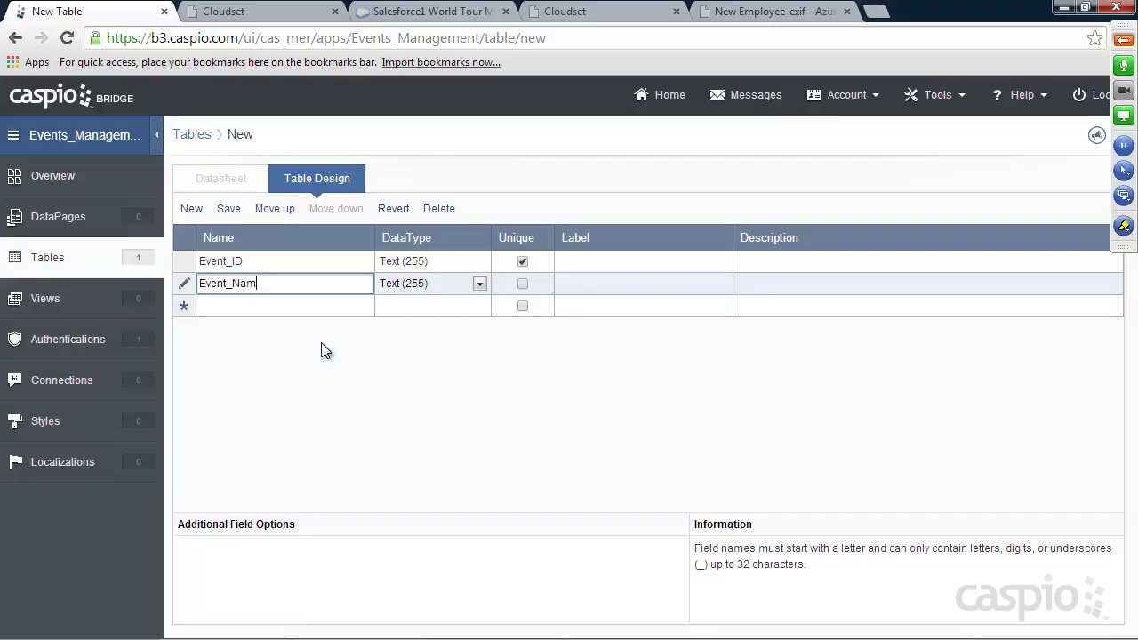
click(287, 304)
text(Even)
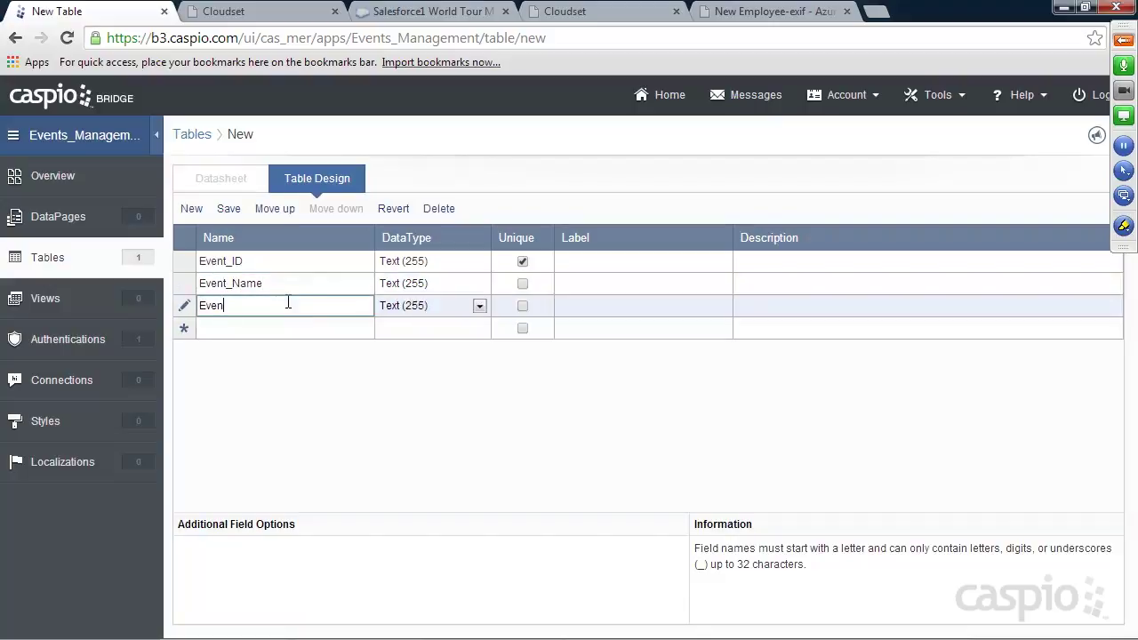
text(t_Description)
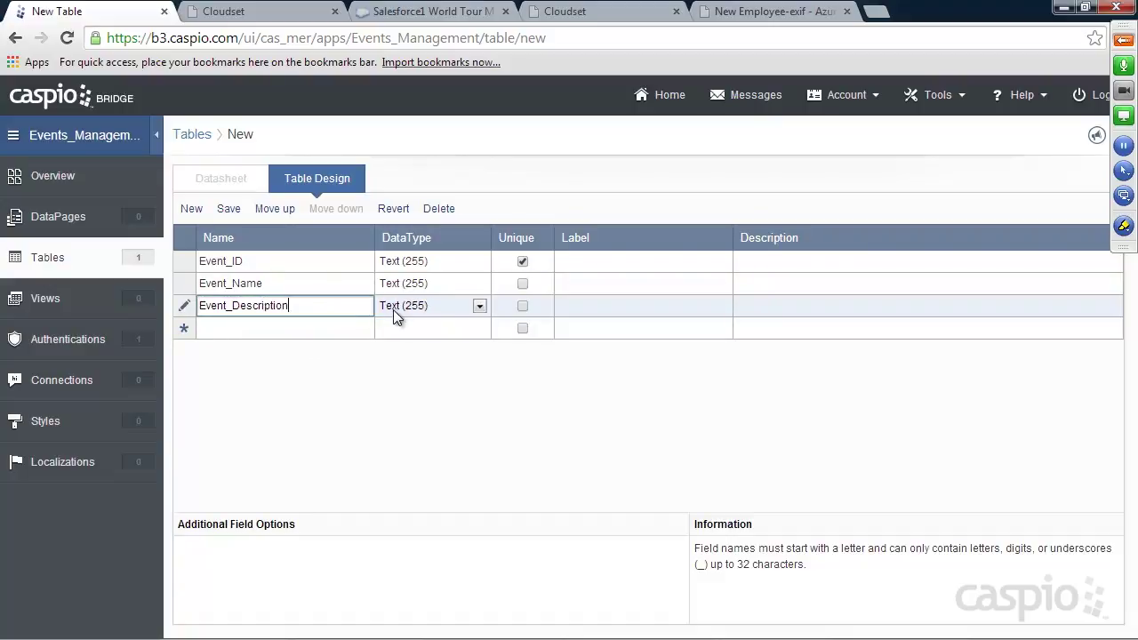
click(393, 309)
click(409, 361)
Step: Add text fields Event_Date, Address, City and State
click(294, 326)
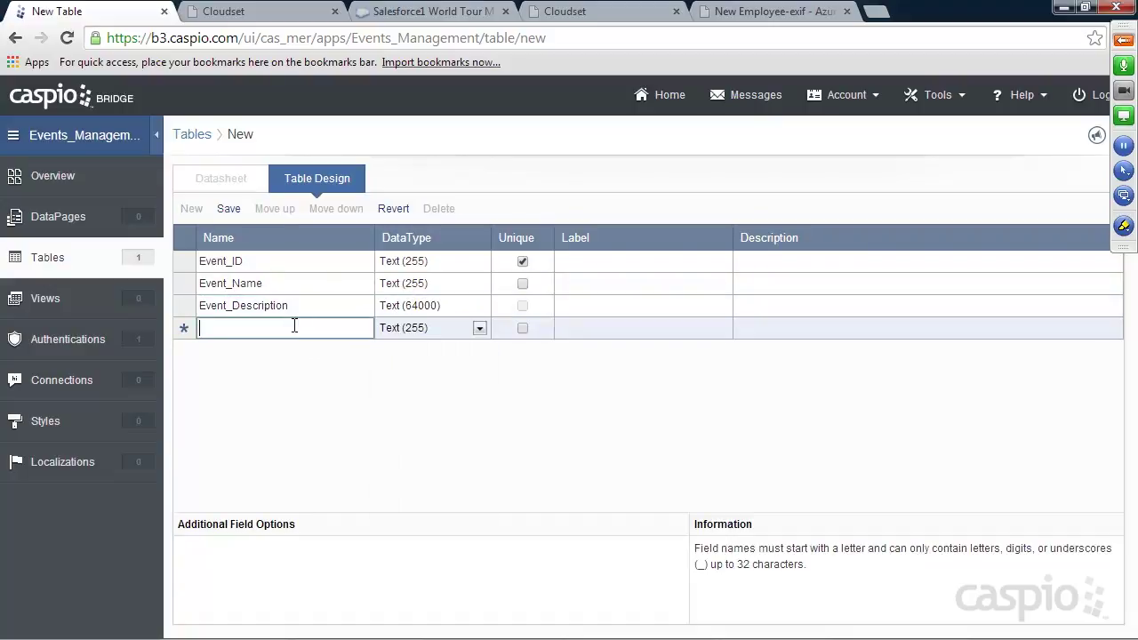
text(Event_Date)
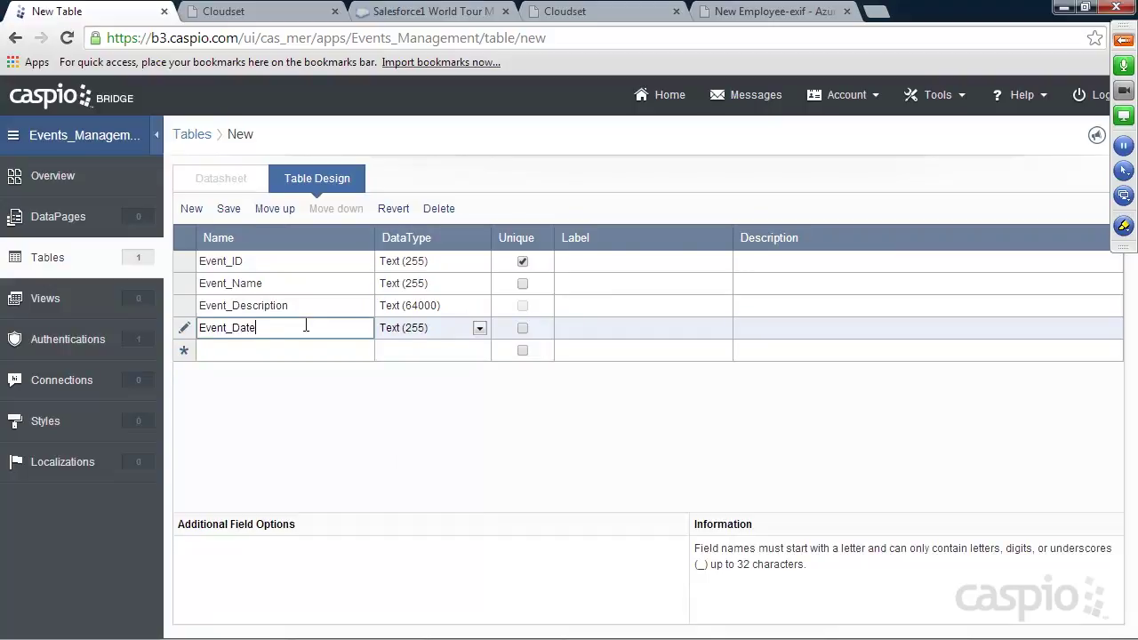
click(273, 345)
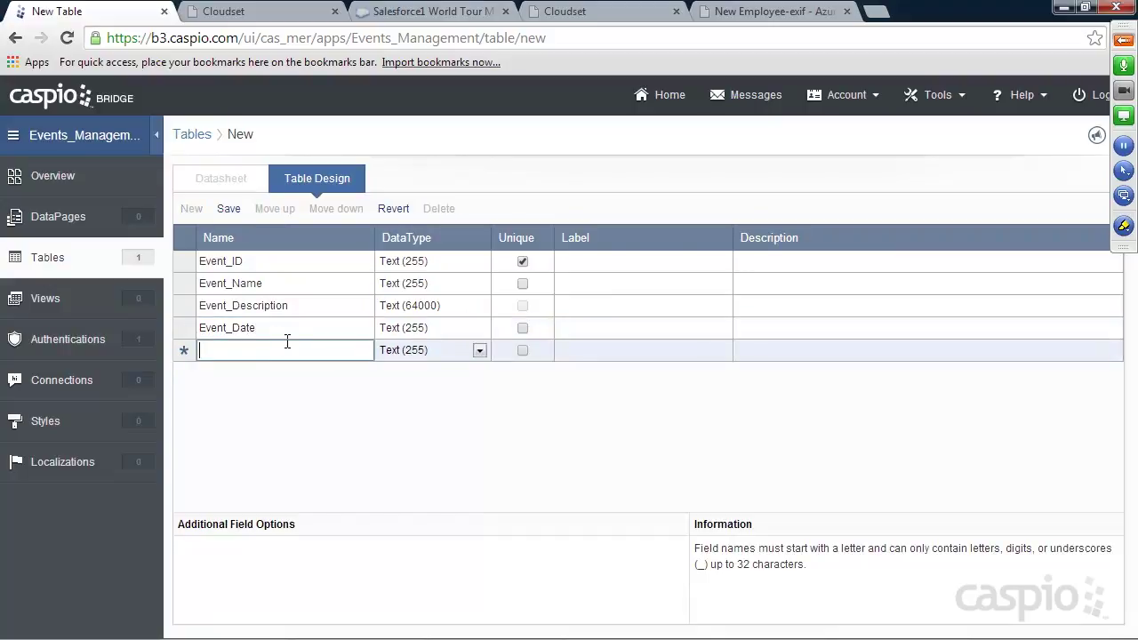
text(Address)
click(283, 371)
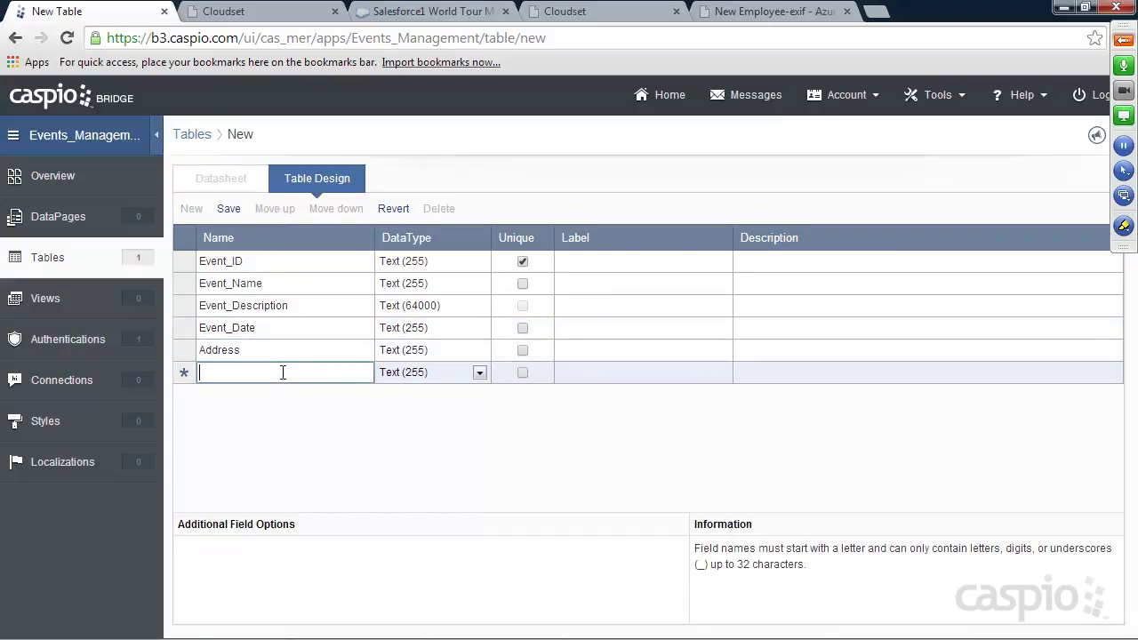
text(City)
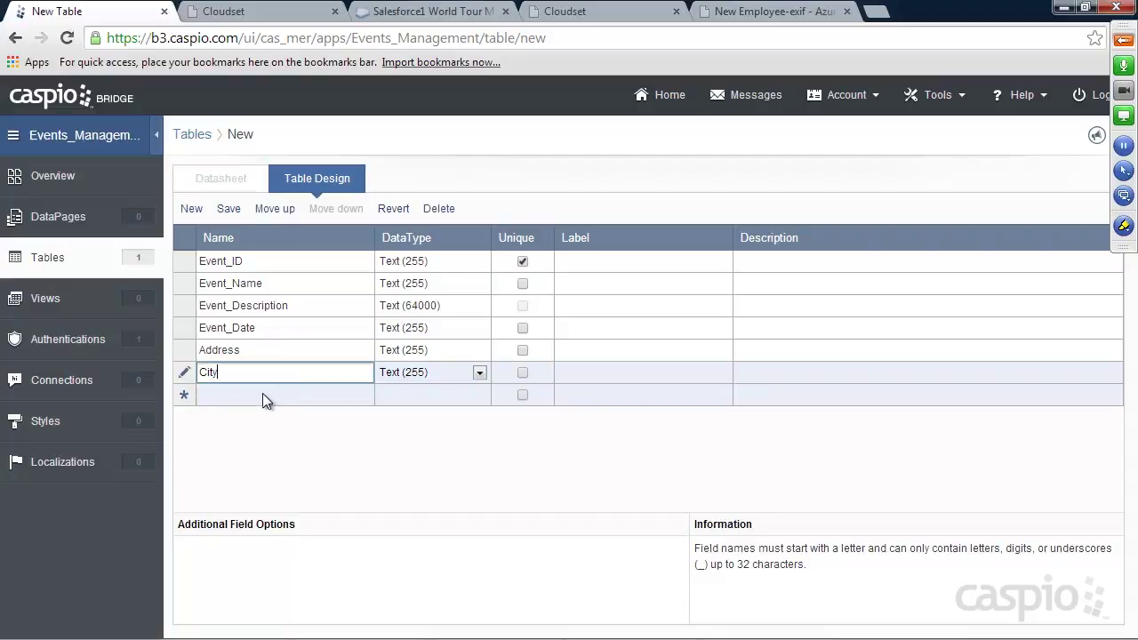
click(263, 394)
text(State)
click(264, 416)
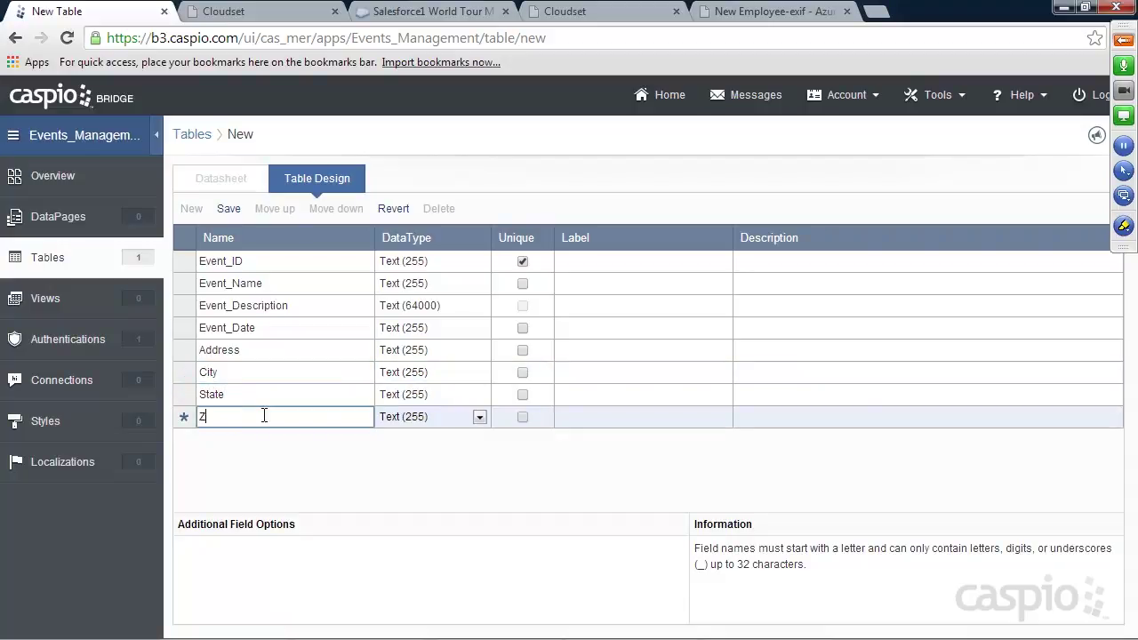
Step: Add Zip and Country fields, plus a Status field of type Yes/No
text(Zip)
click(253, 438)
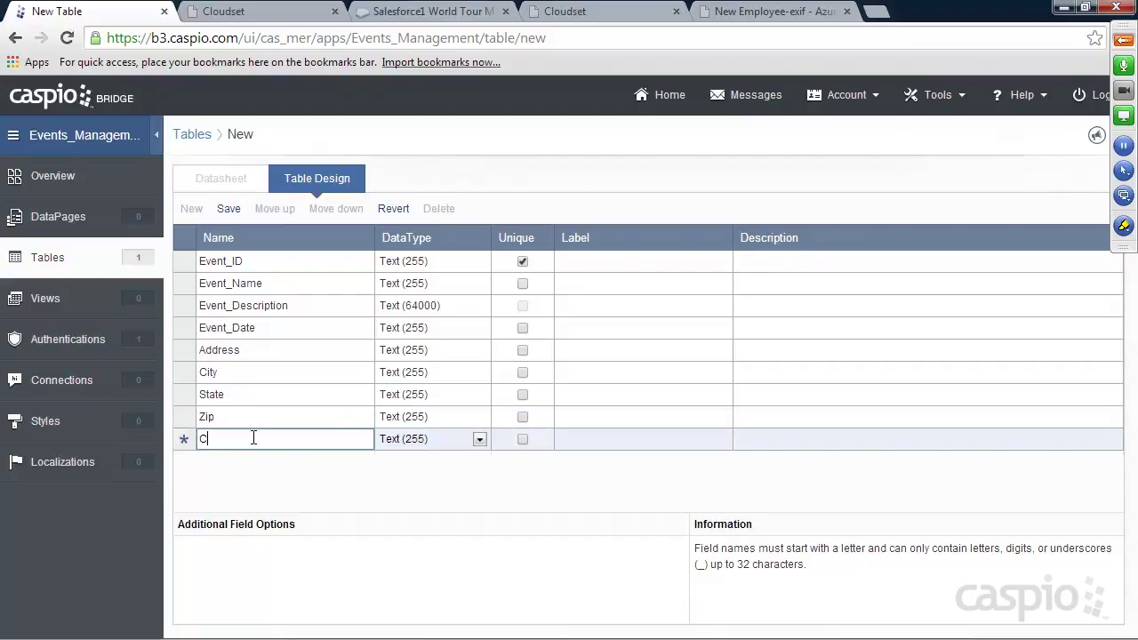
text(Country)
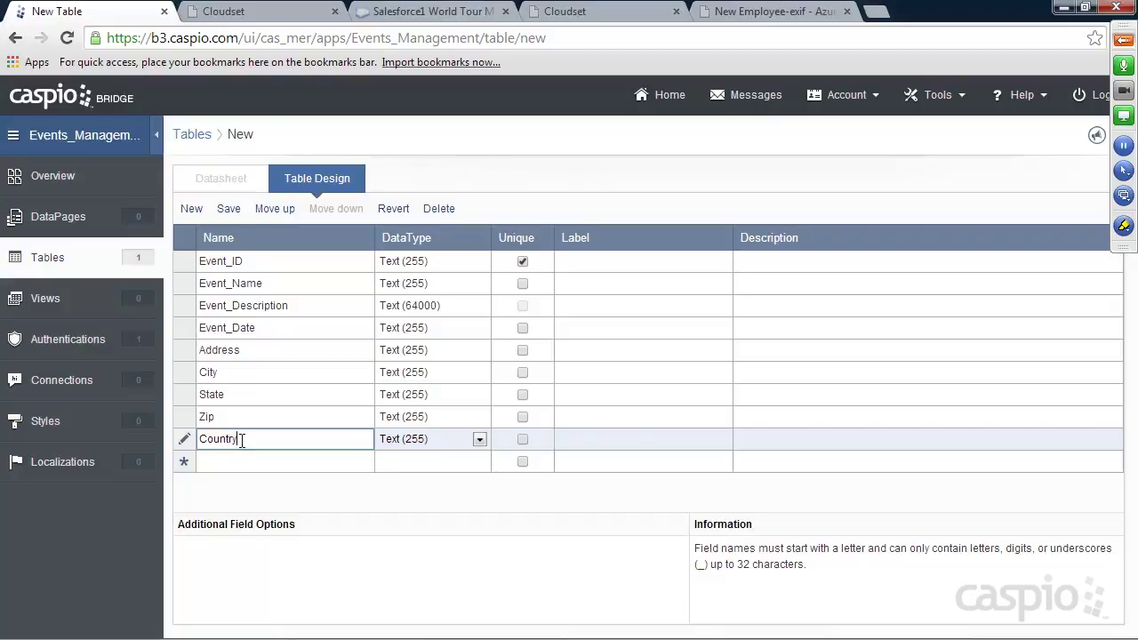
click(243, 460)
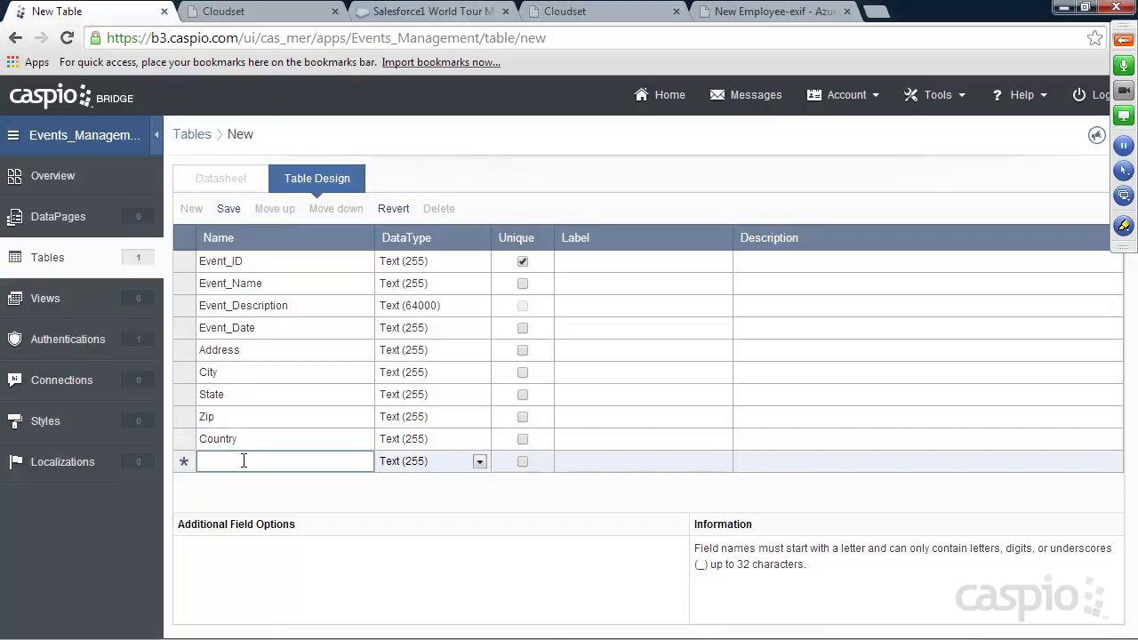
text(Status)
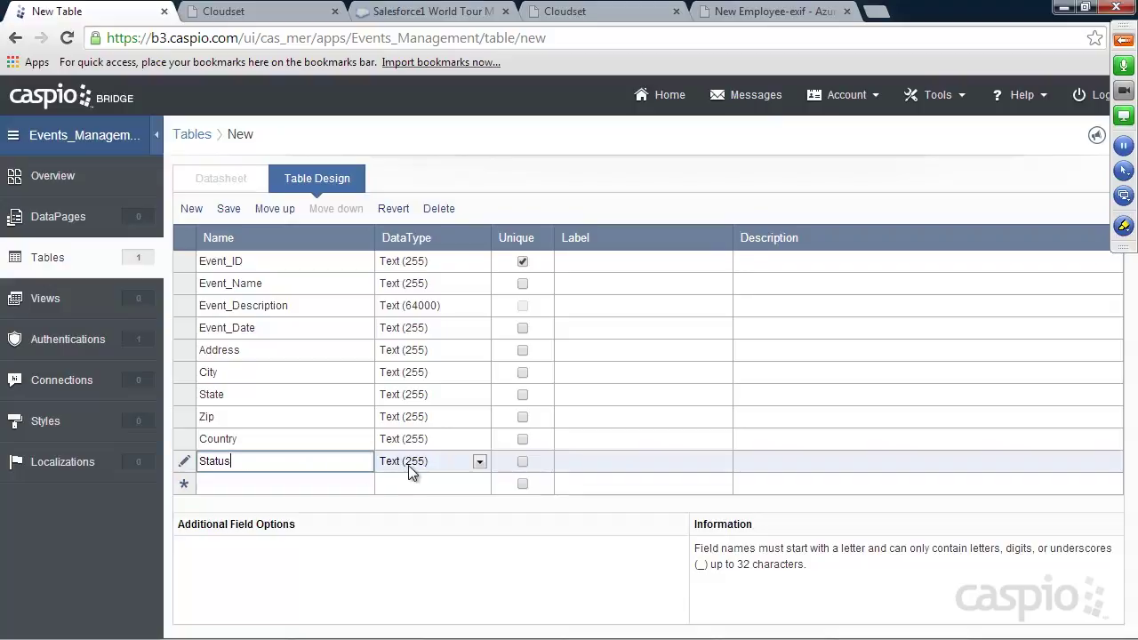
click(412, 461)
click(419, 367)
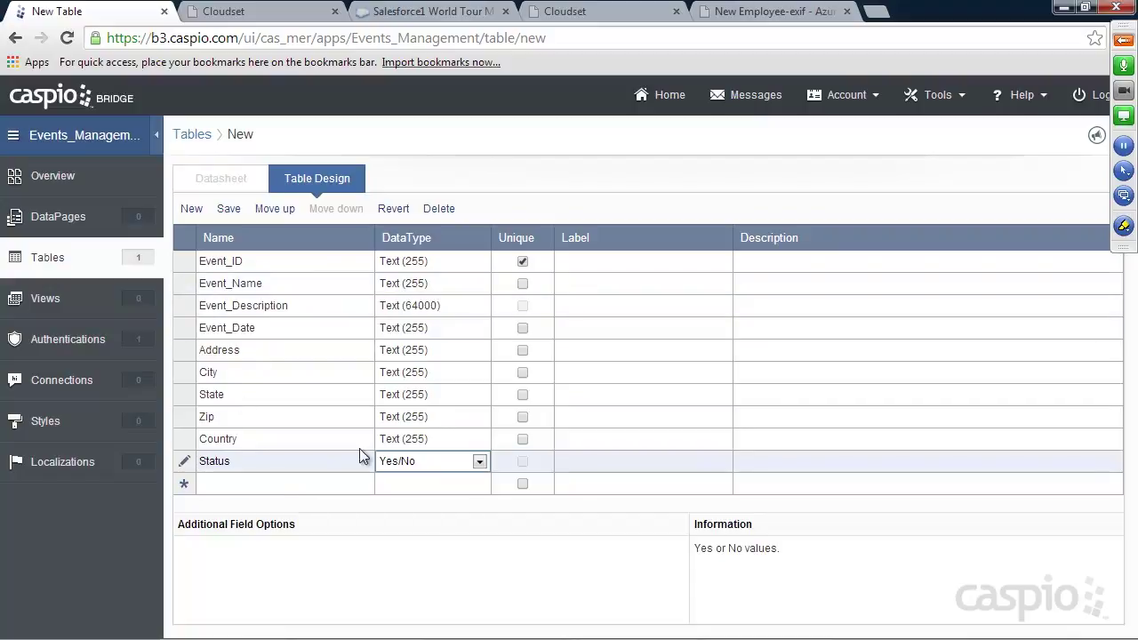
Step: Save the table as Events_Table_ after a duplicate-name warning, then view the DataPages list
click(227, 208)
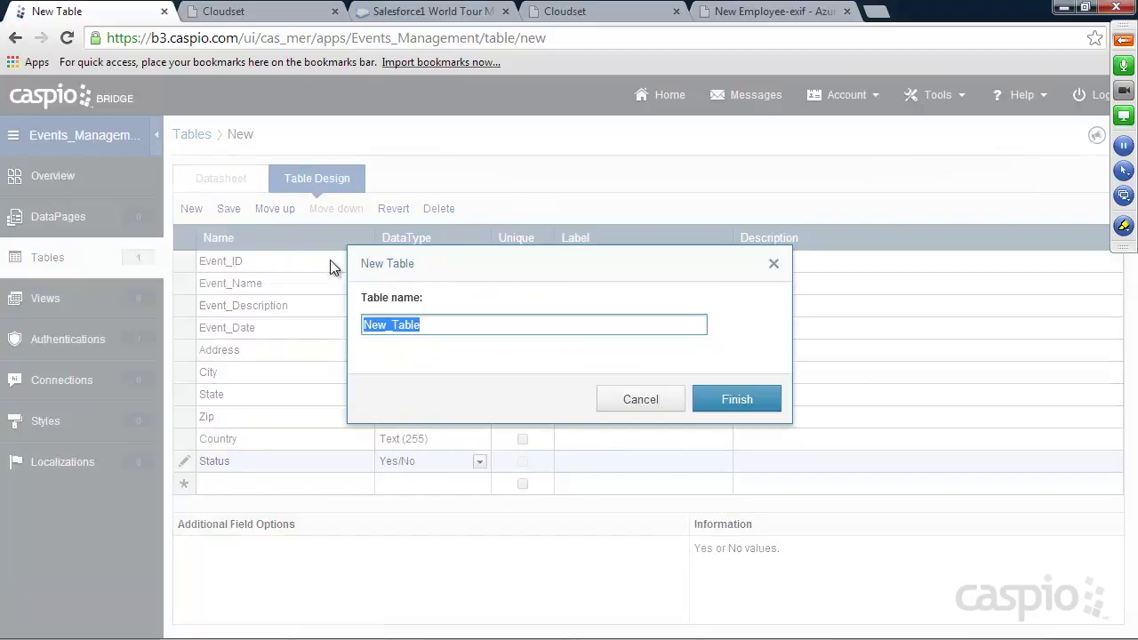
text(Events_Table)
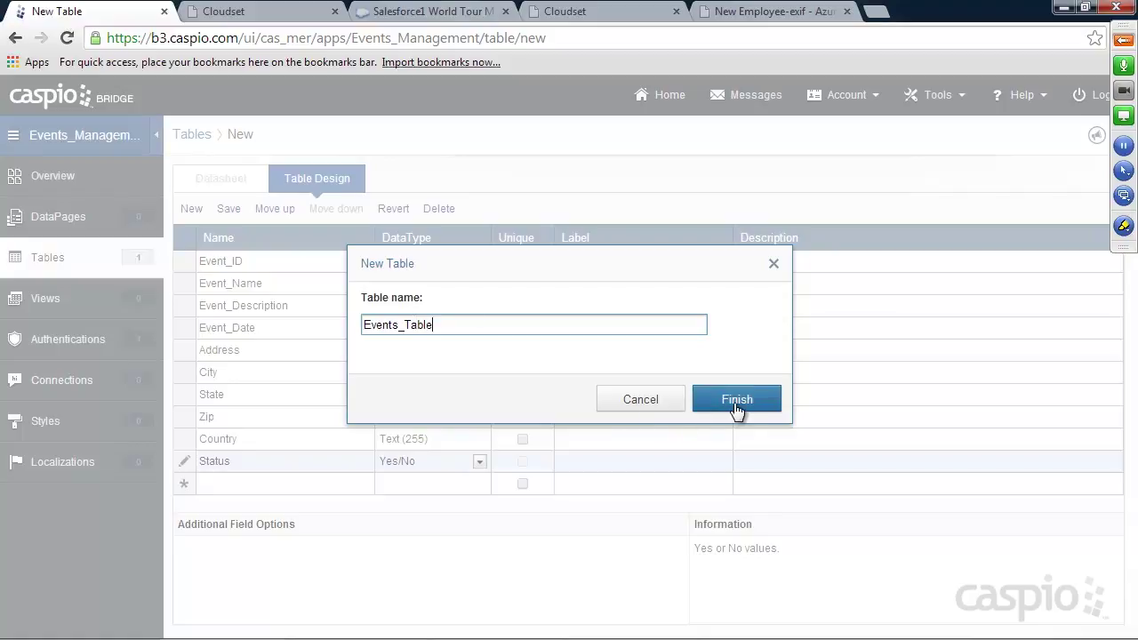
click(734, 403)
click(731, 365)
click(462, 323)
text(_)
click(734, 399)
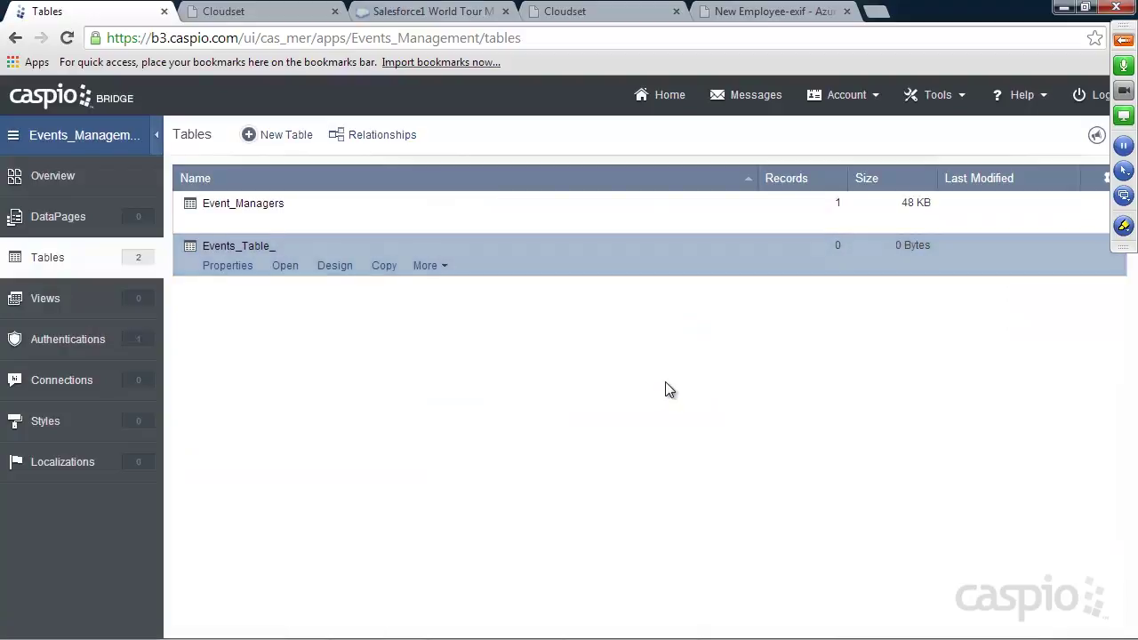
mouse_move(253, 222)
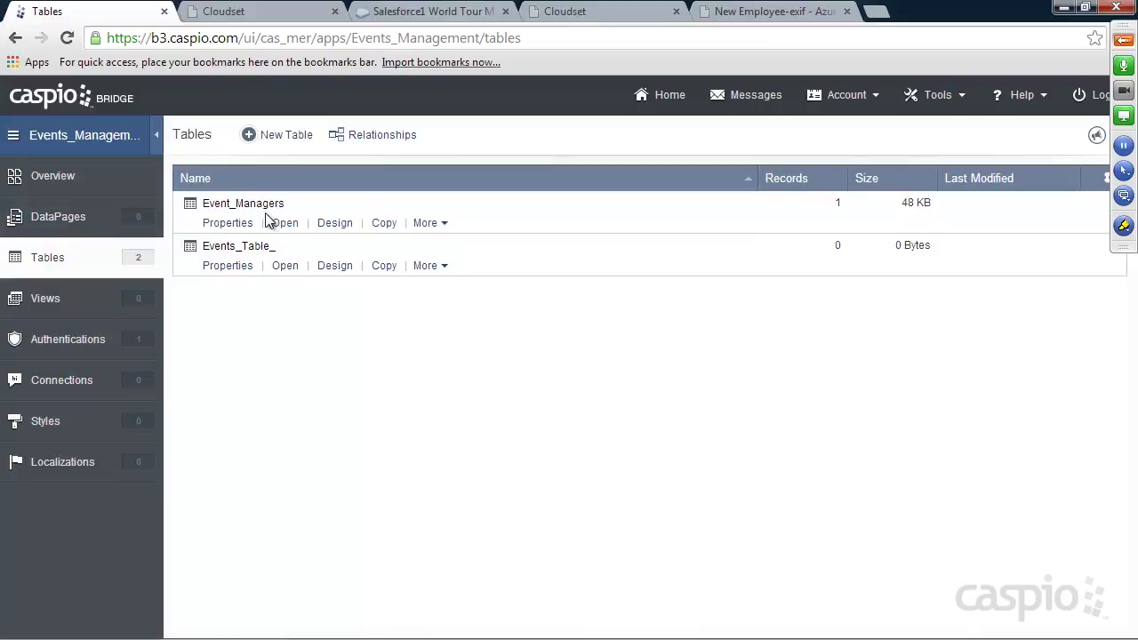
click(59, 218)
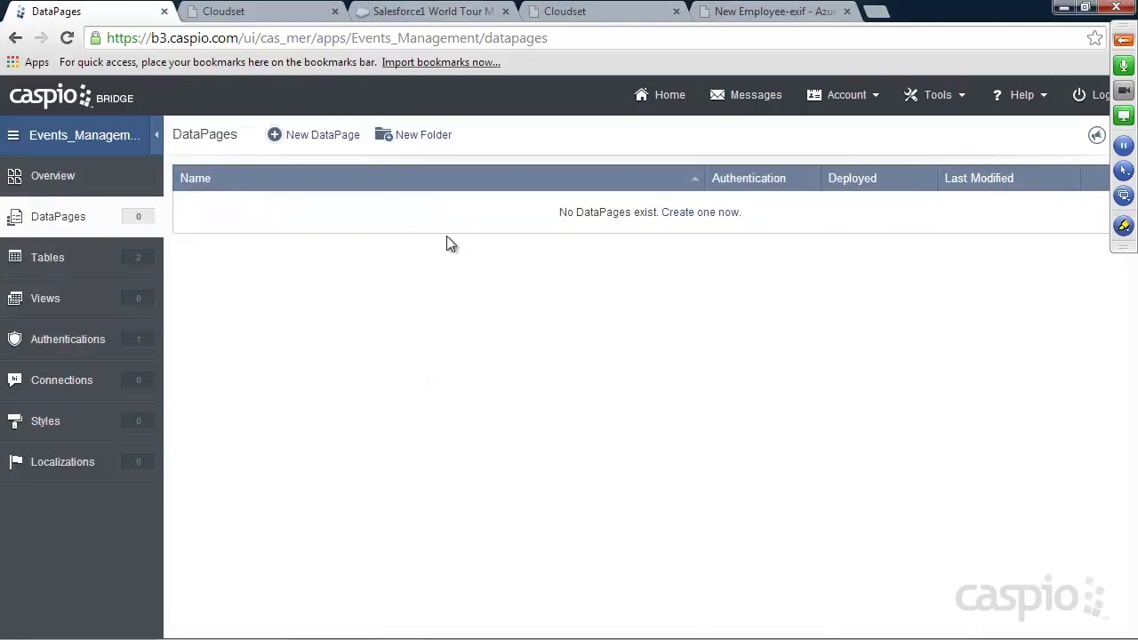
Step: Add folders Public DataPages and Manager_DataPages, then open Manager_DataPages
click(429, 142)
text(Public DataPages)
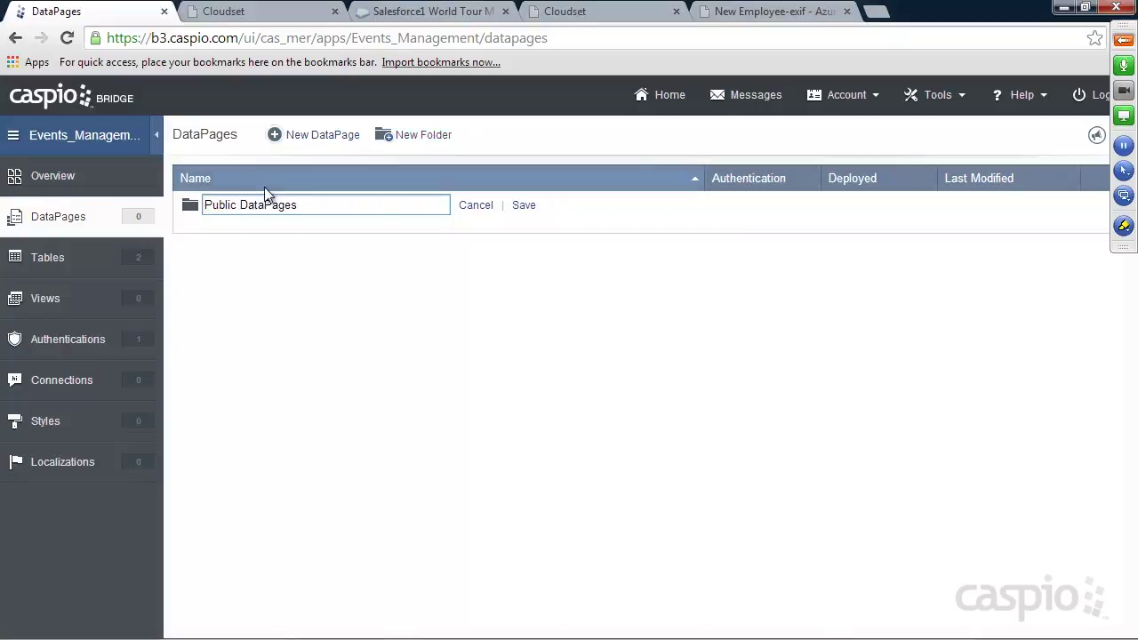
click(524, 206)
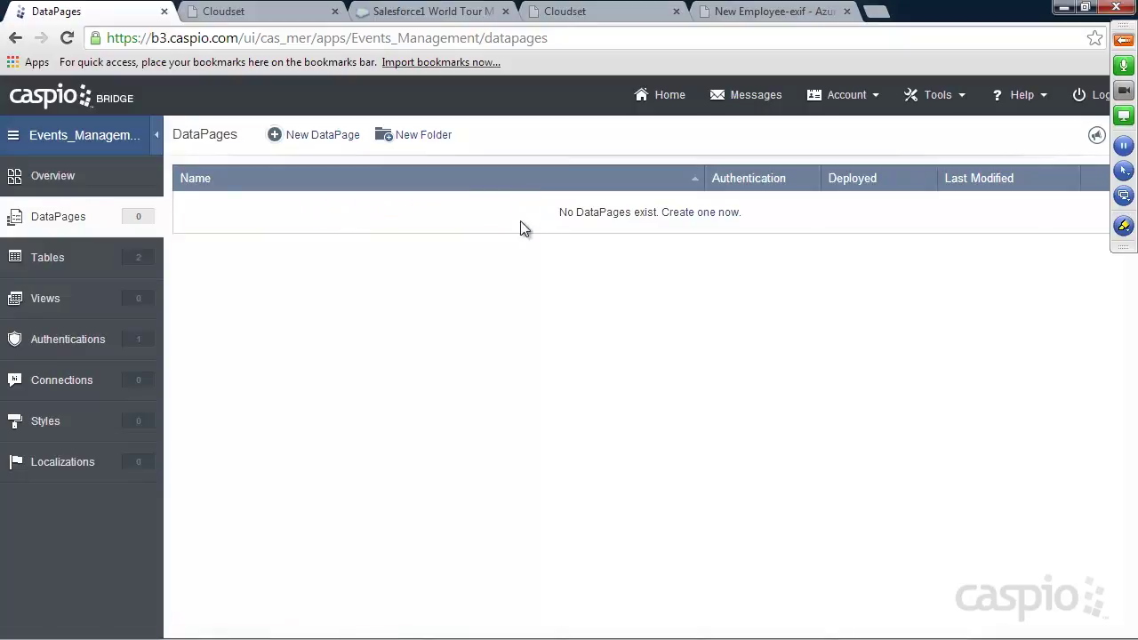
click(428, 136)
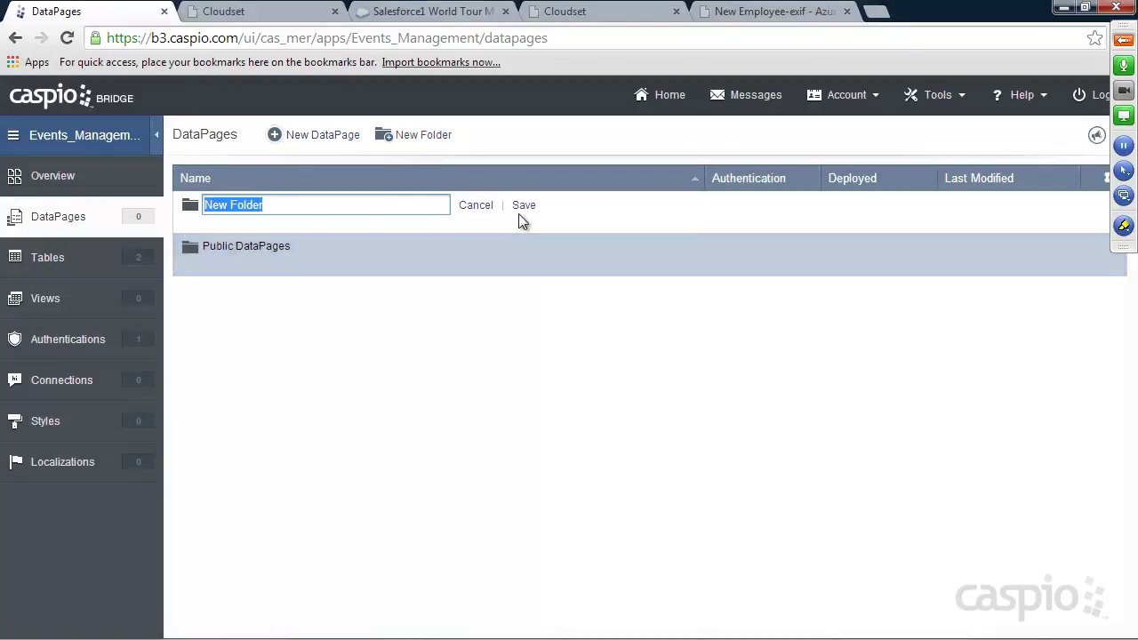
text(Manager_DataPages)
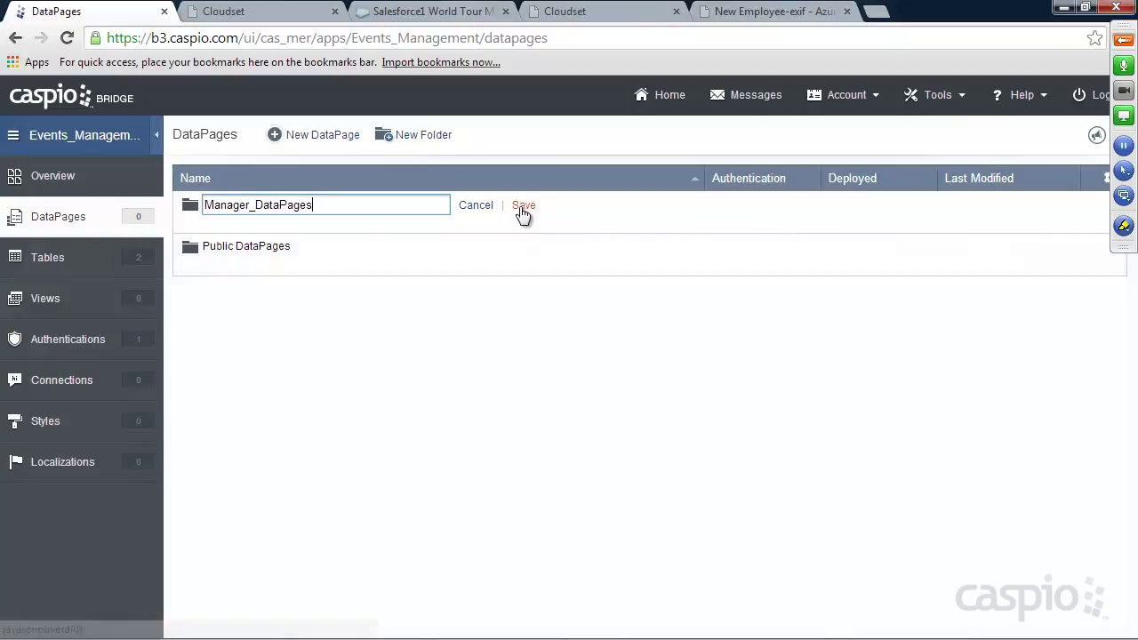
click(522, 212)
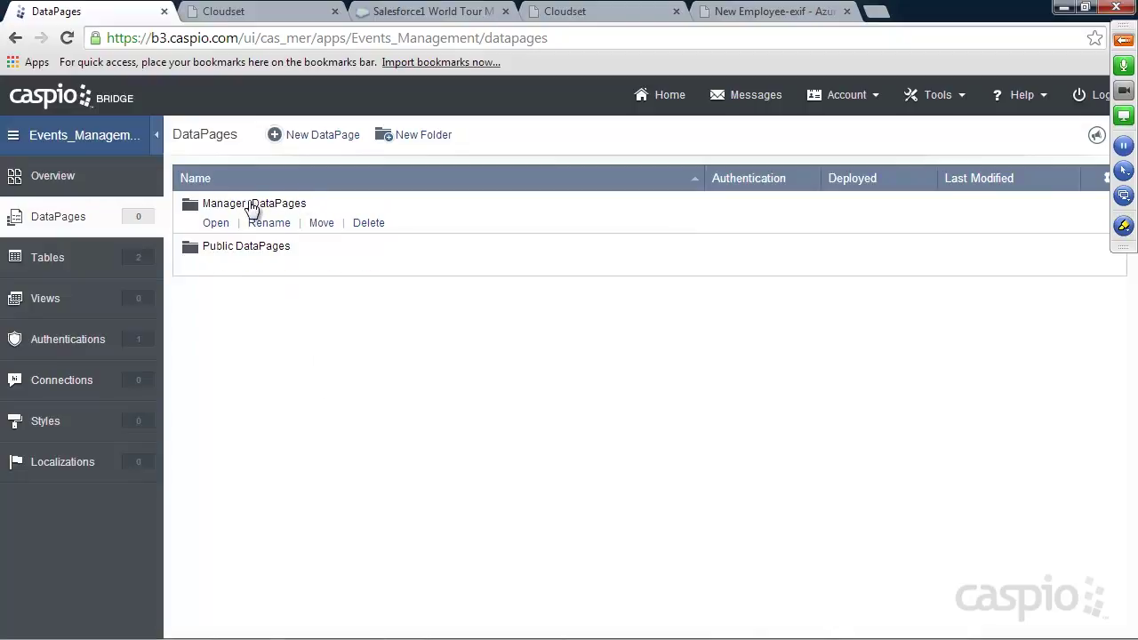
click(214, 226)
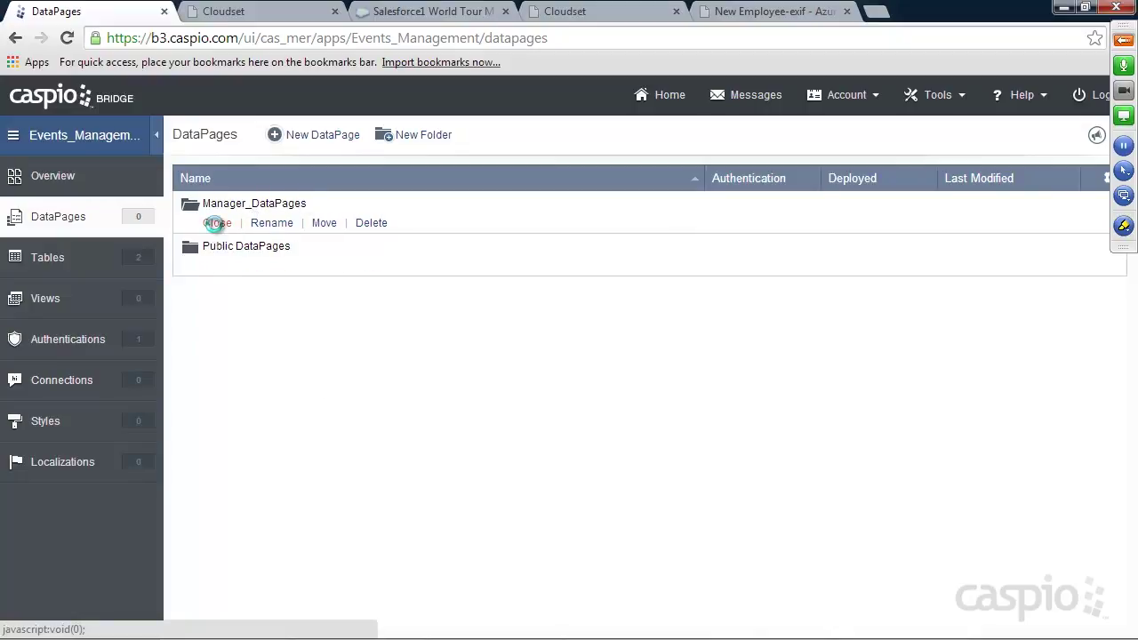
Step: Create a Submission Form DataPage 'Add New Event' on Events_Table_, restricted to Manager_Authentication
click(331, 138)
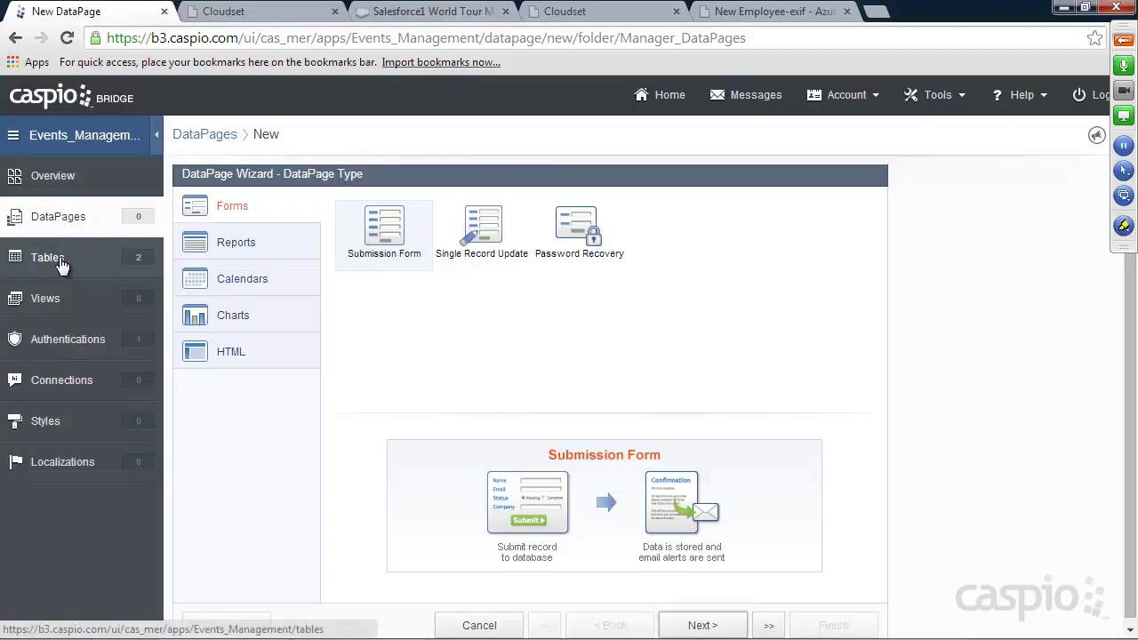
click(703, 624)
click(285, 256)
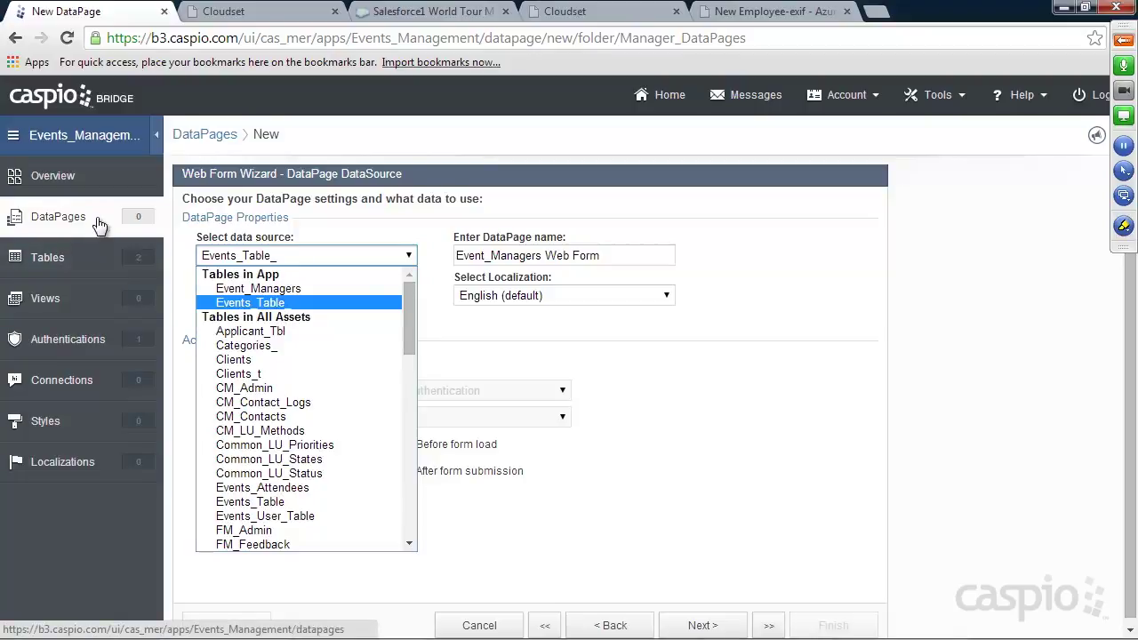
click(264, 307)
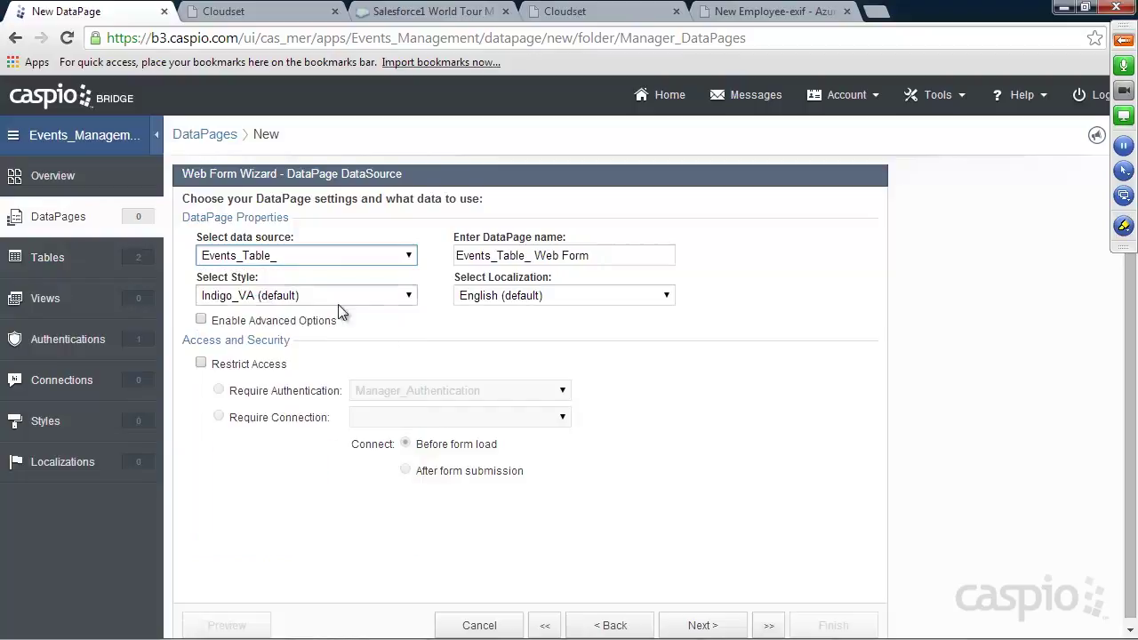
drag(622, 256, 455, 256)
text(Add New Event)
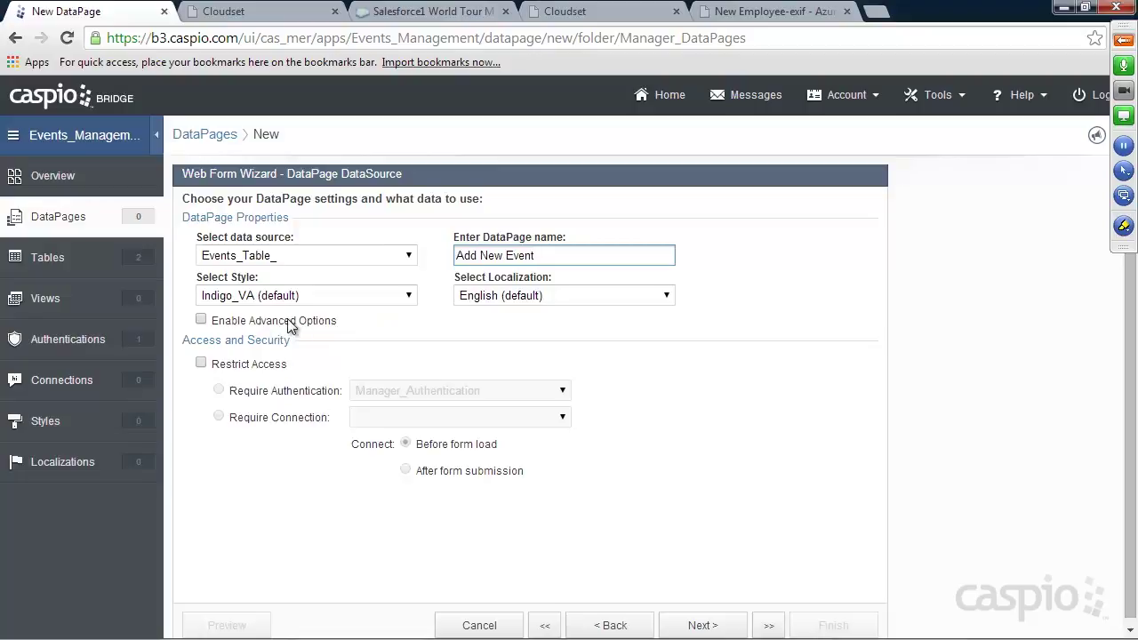
click(224, 369)
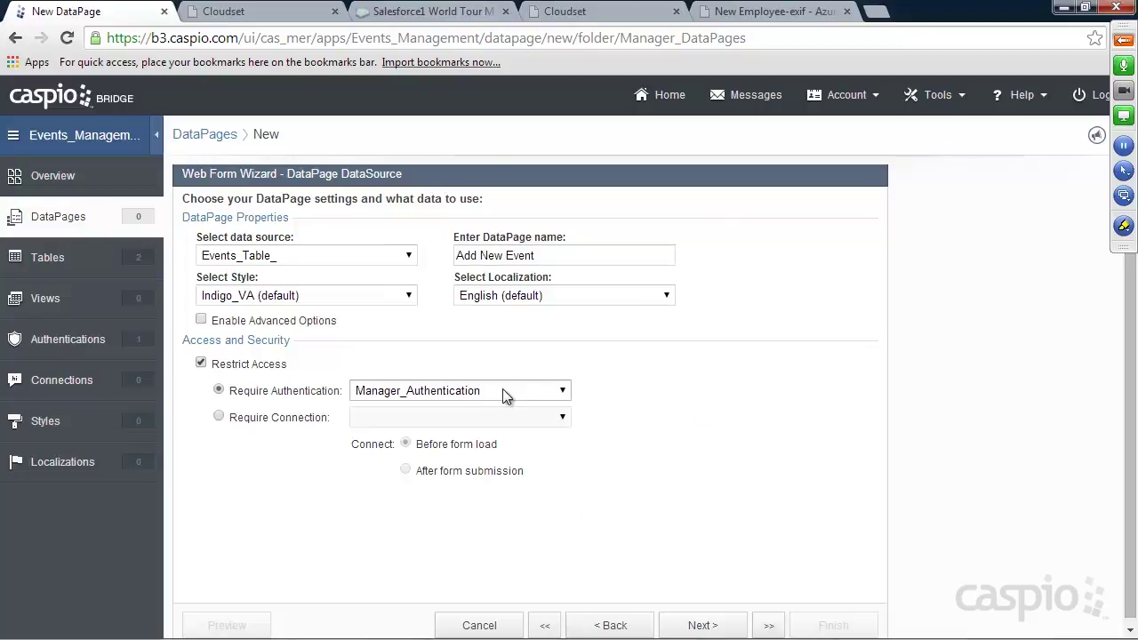
click(703, 625)
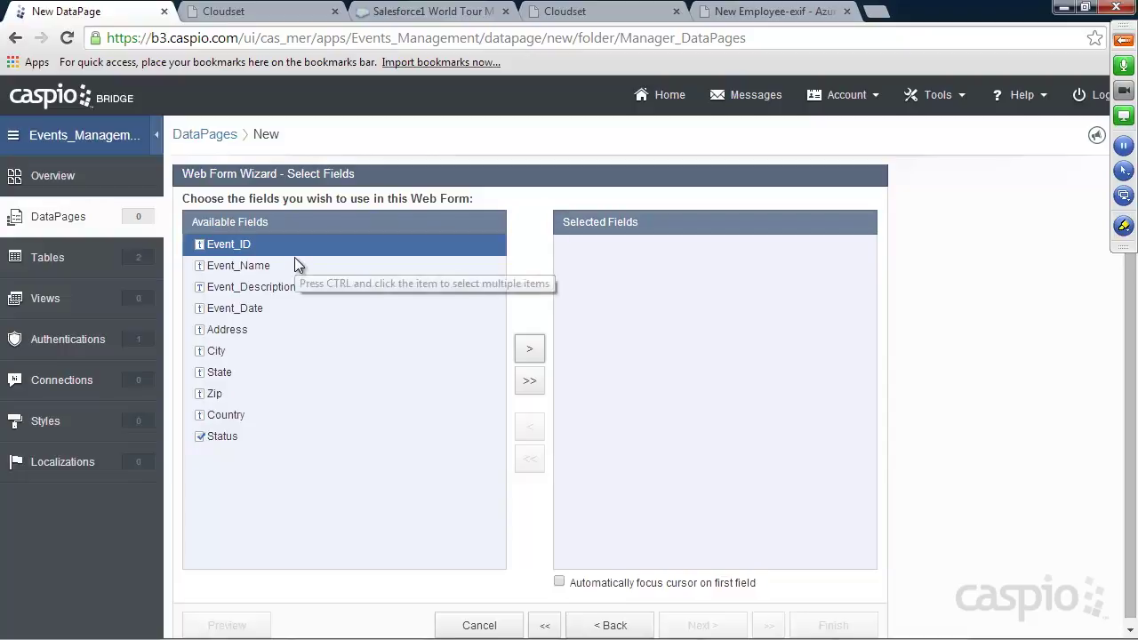
Step: Select all ten Events_Table_ fields, comparing against the Cloudset site's Add New Event page
click(530, 383)
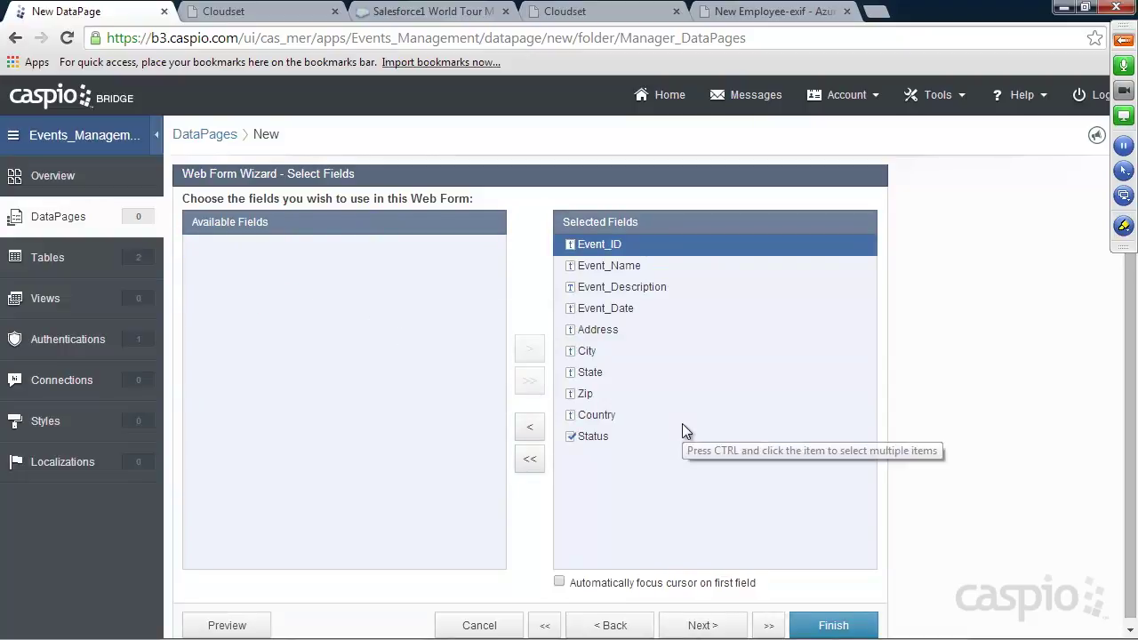
click(292, 13)
click(316, 192)
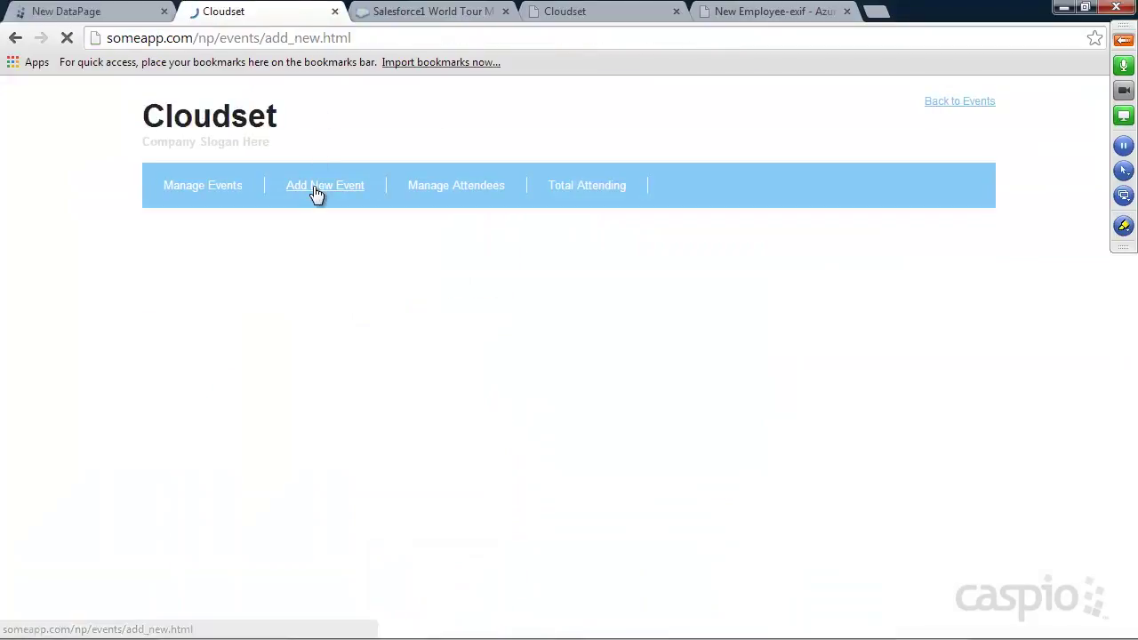
scroll(556, 307, down, 2)
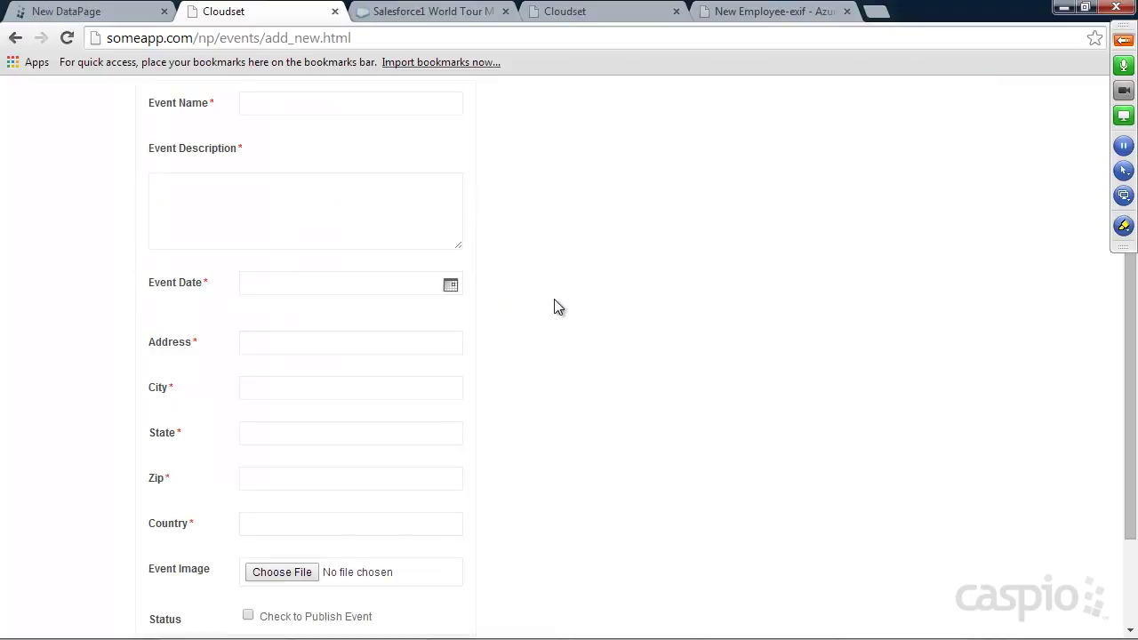
scroll(577, 302, down, 1)
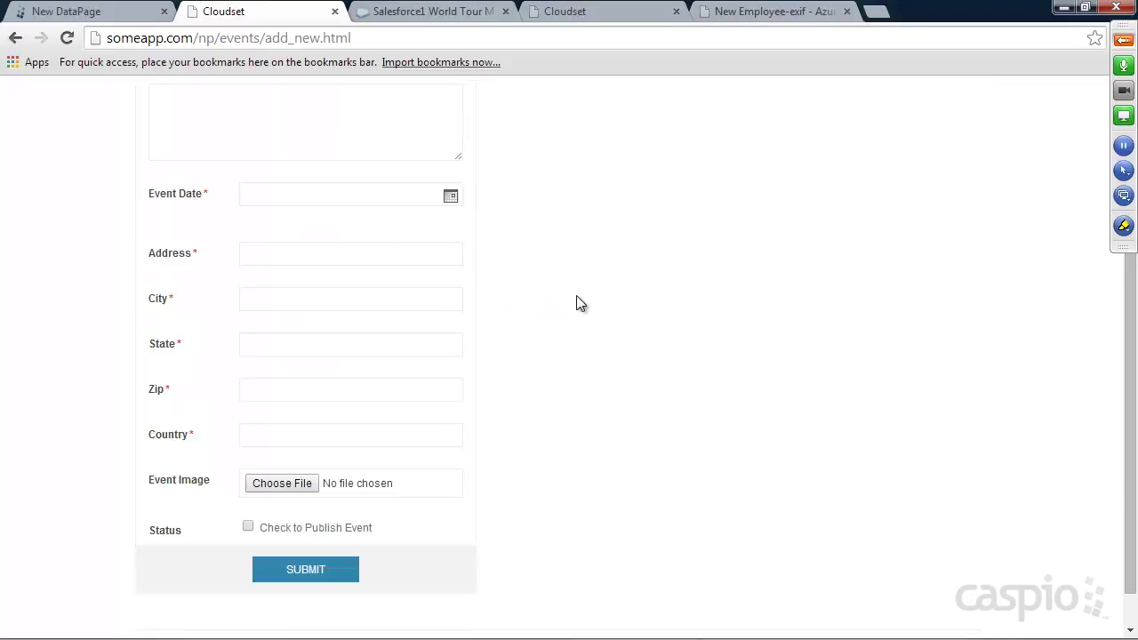
scroll(577, 303, up, 2)
scroll(575, 302, down, 1)
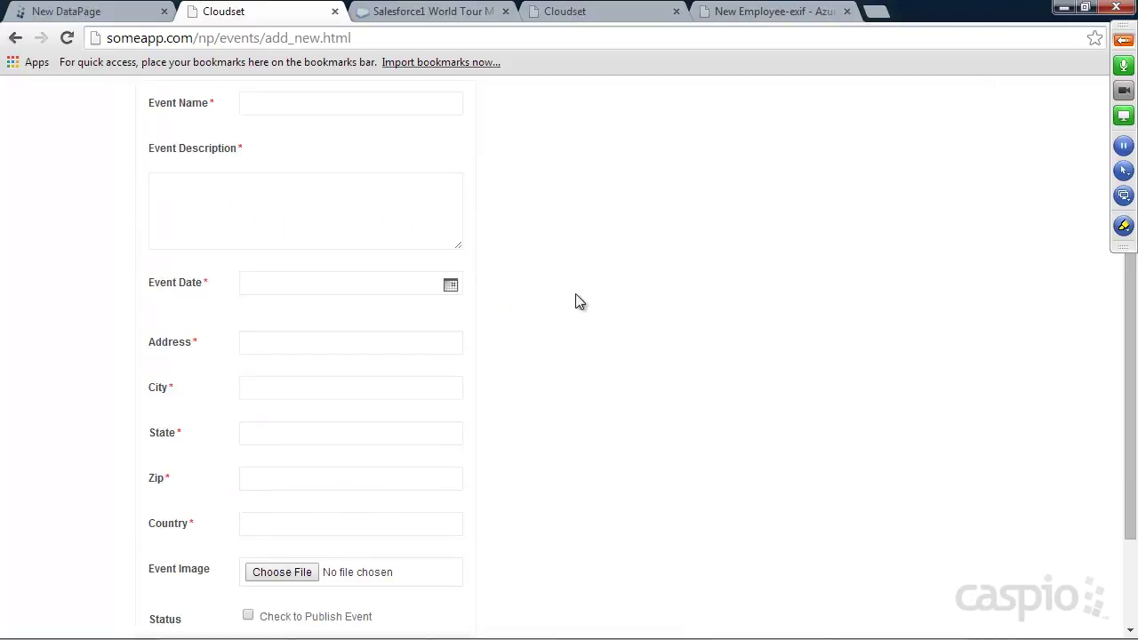
scroll(575, 302, down, 1)
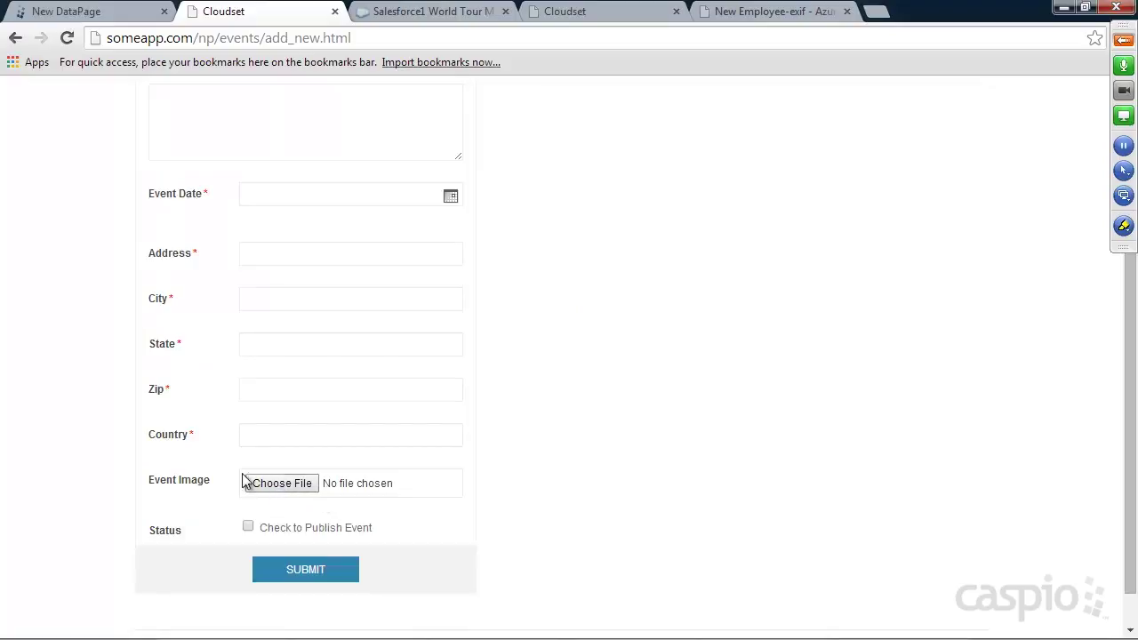
click(134, 12)
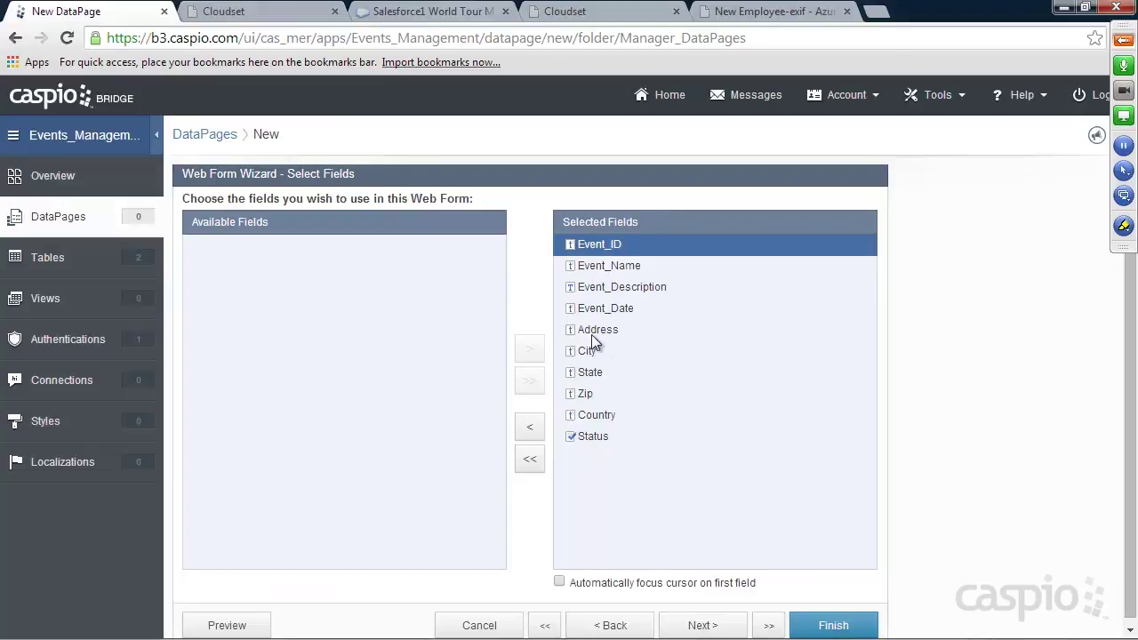
Step: Set Event_ID to an AutoValue random unique ID, 12 characters for human use
click(702, 624)
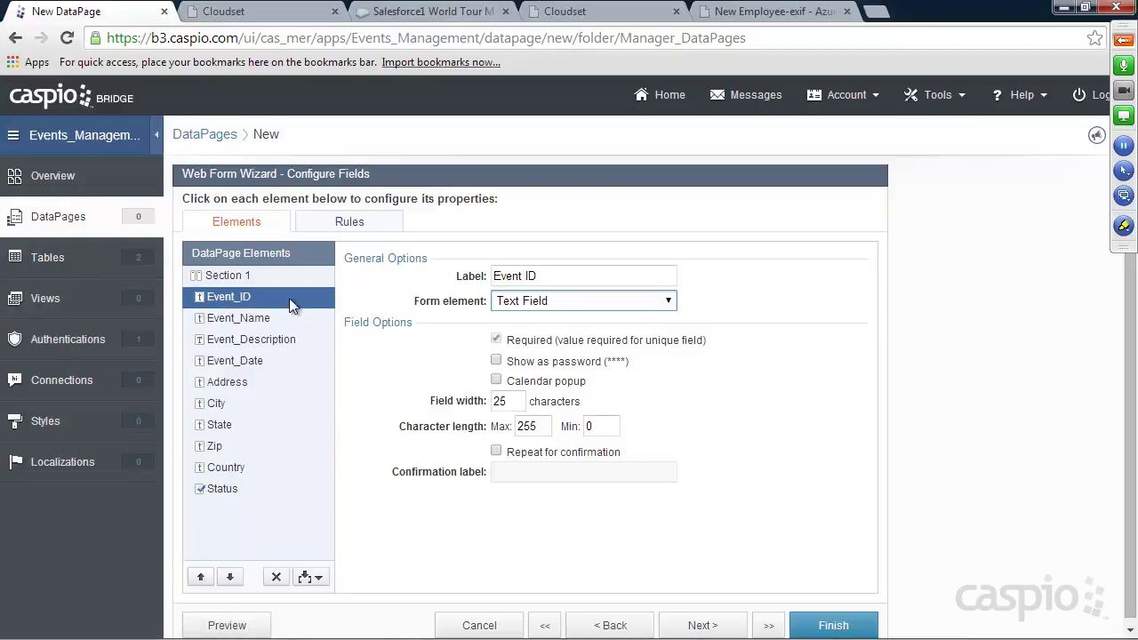
click(551, 305)
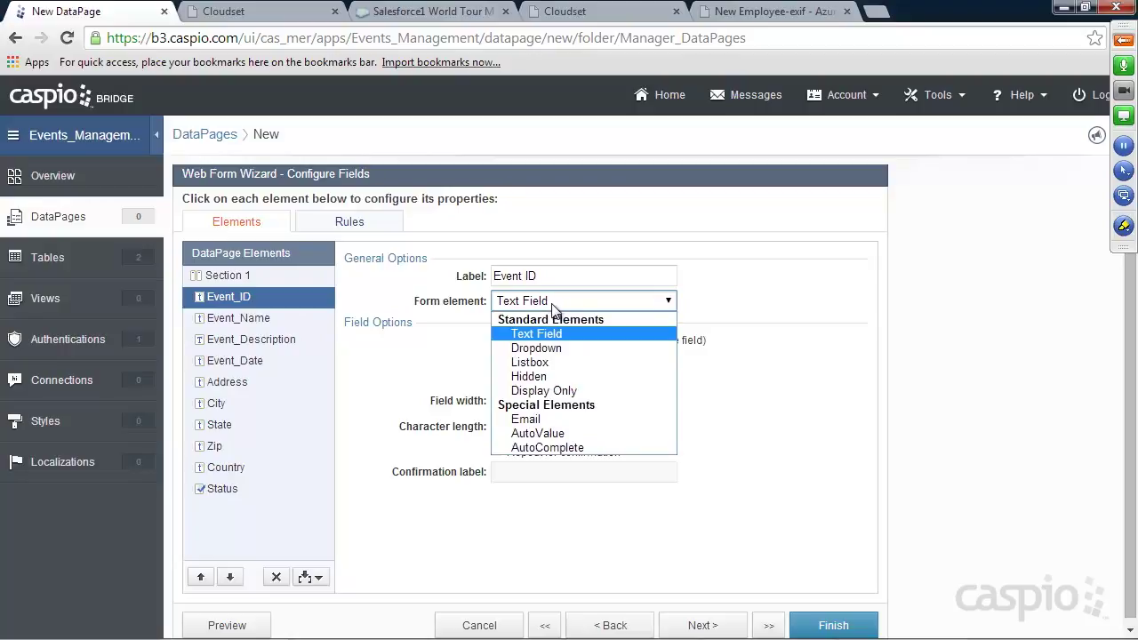
click(547, 434)
click(551, 416)
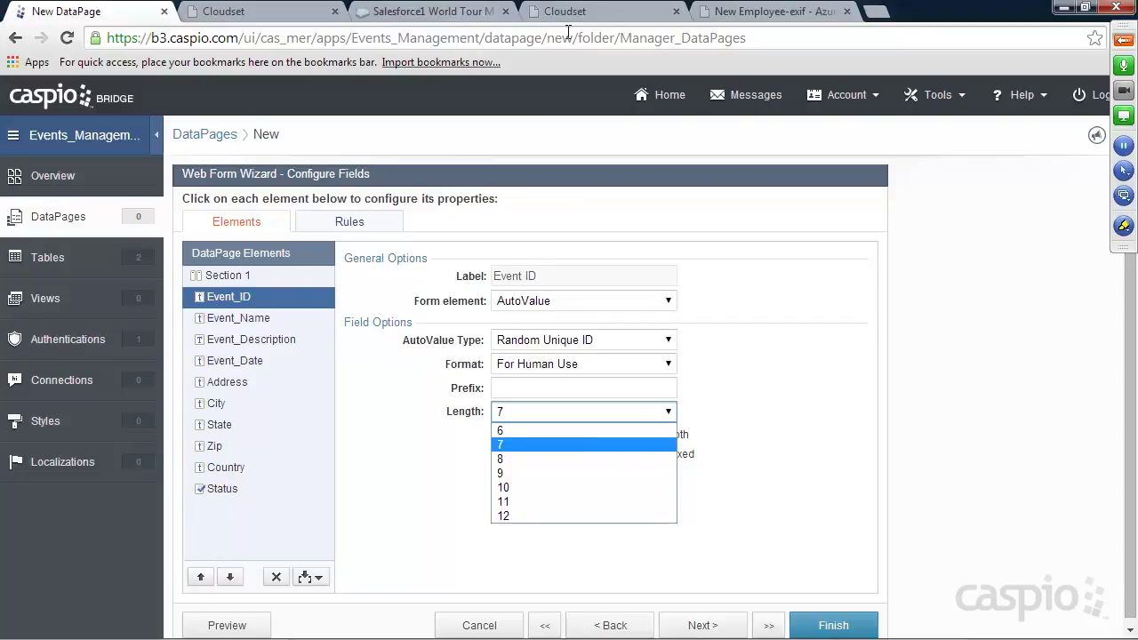
click(528, 512)
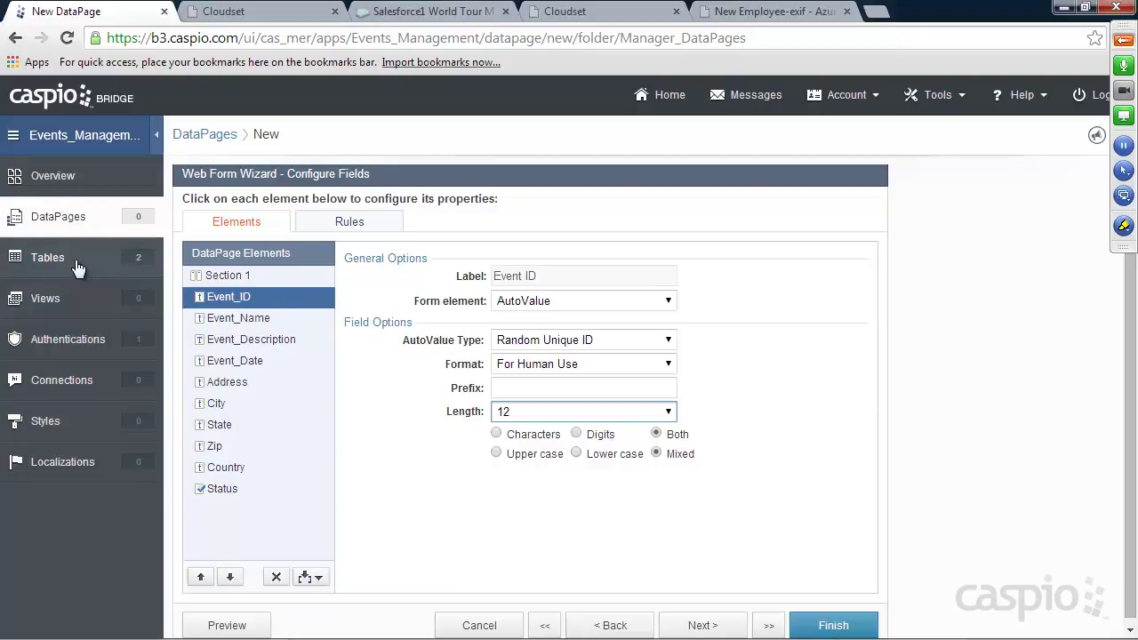
click(251, 317)
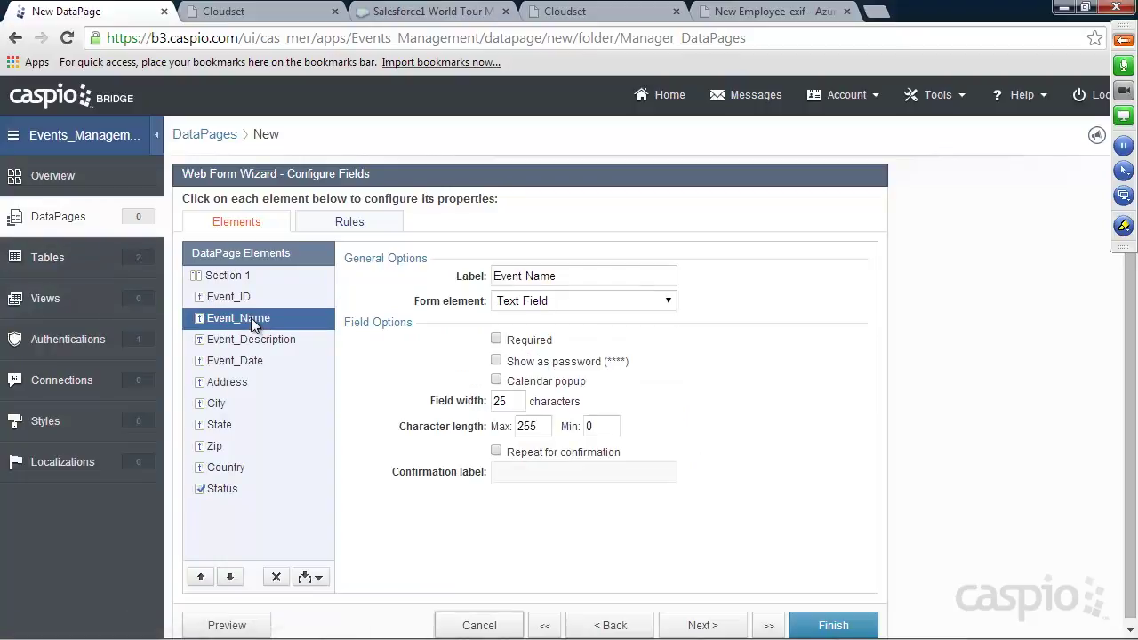
Step: Make Event_Name required, Event_Description a Text Area, and give Event_Date a calendar popup
click(496, 339)
click(264, 339)
click(535, 304)
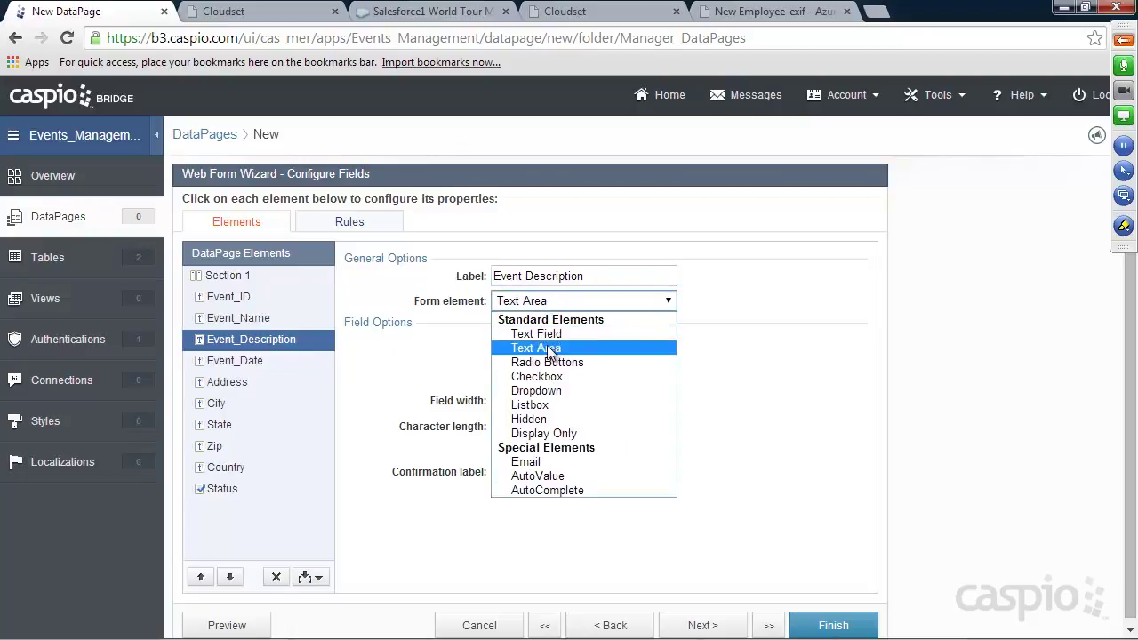
click(547, 345)
click(245, 360)
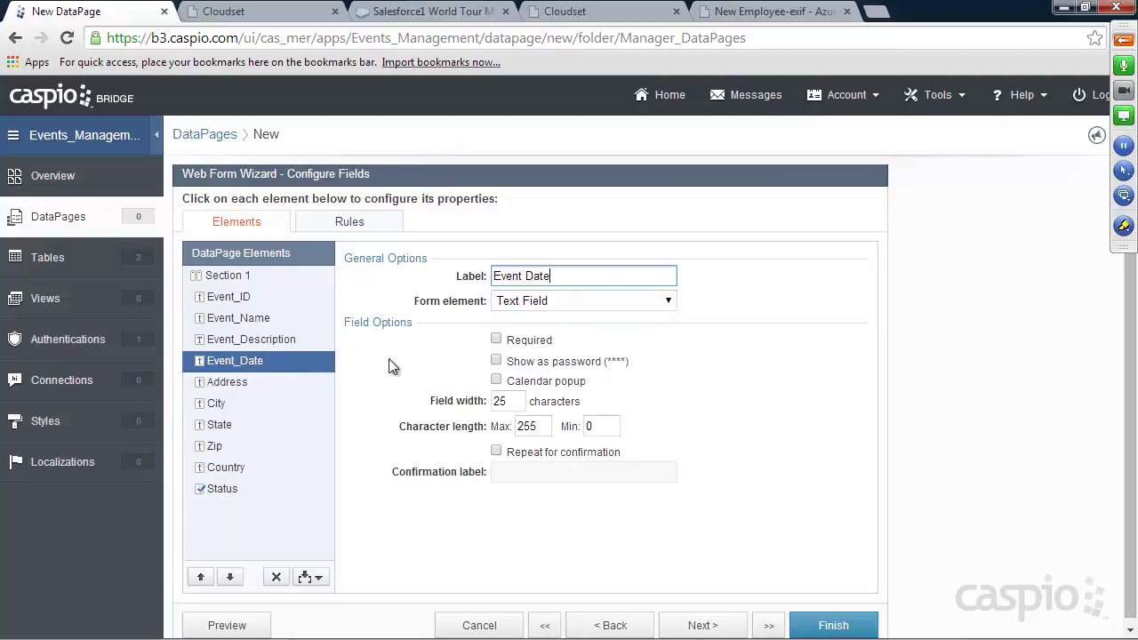
click(496, 380)
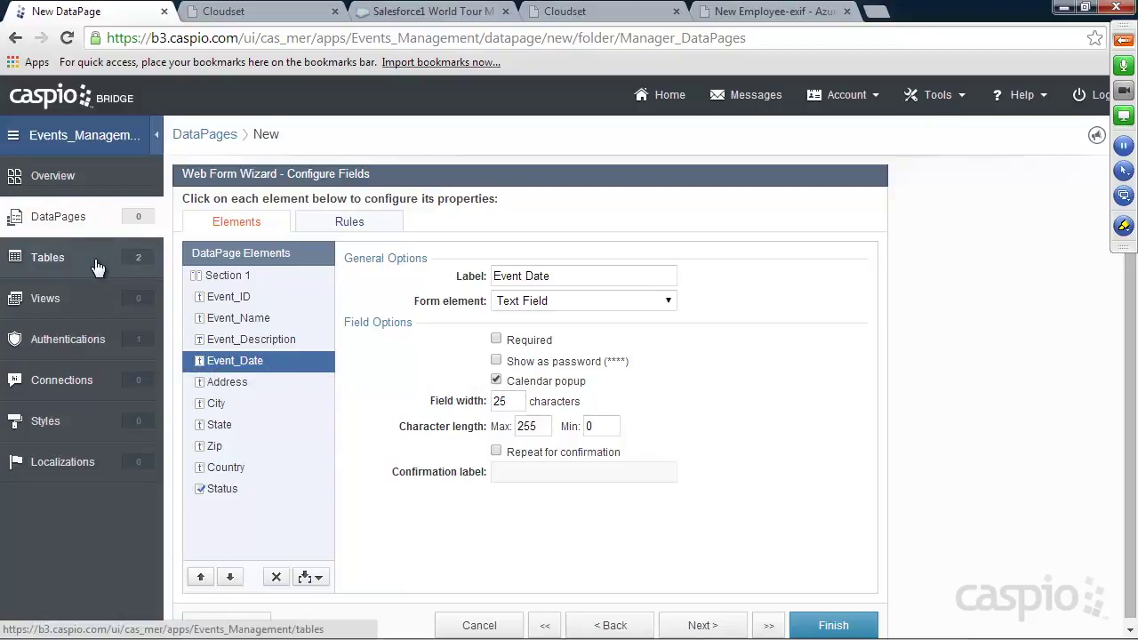
Step: Caption the Status checkbox 'Check to Publish Event', checking the Cloudset add-event page
click(232, 383)
click(223, 405)
click(226, 424)
click(223, 446)
click(230, 464)
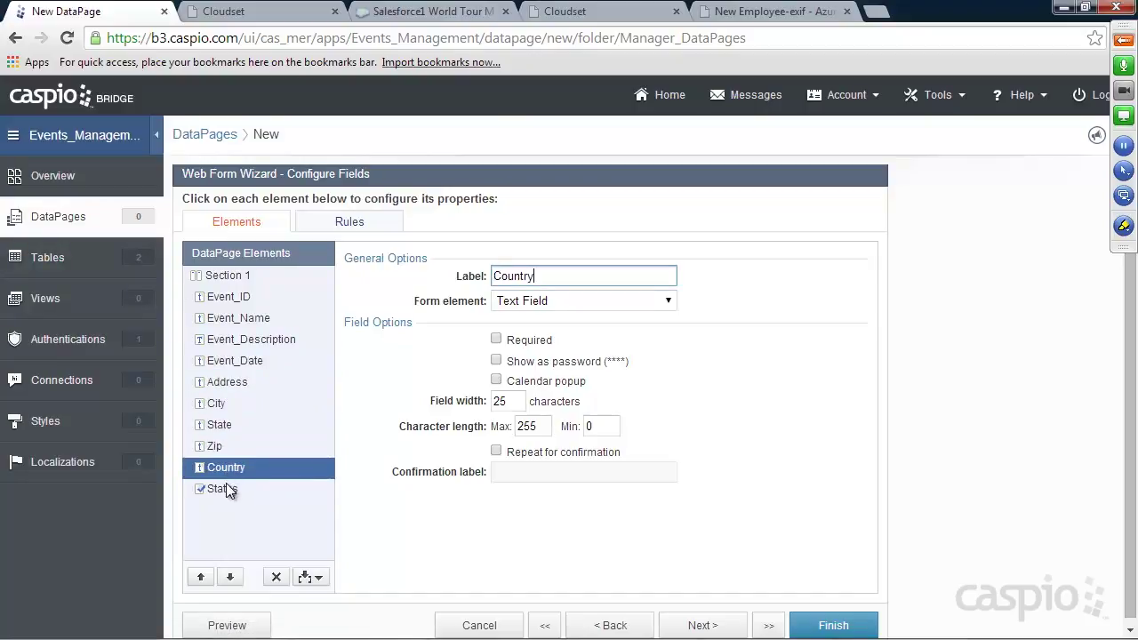
click(225, 487)
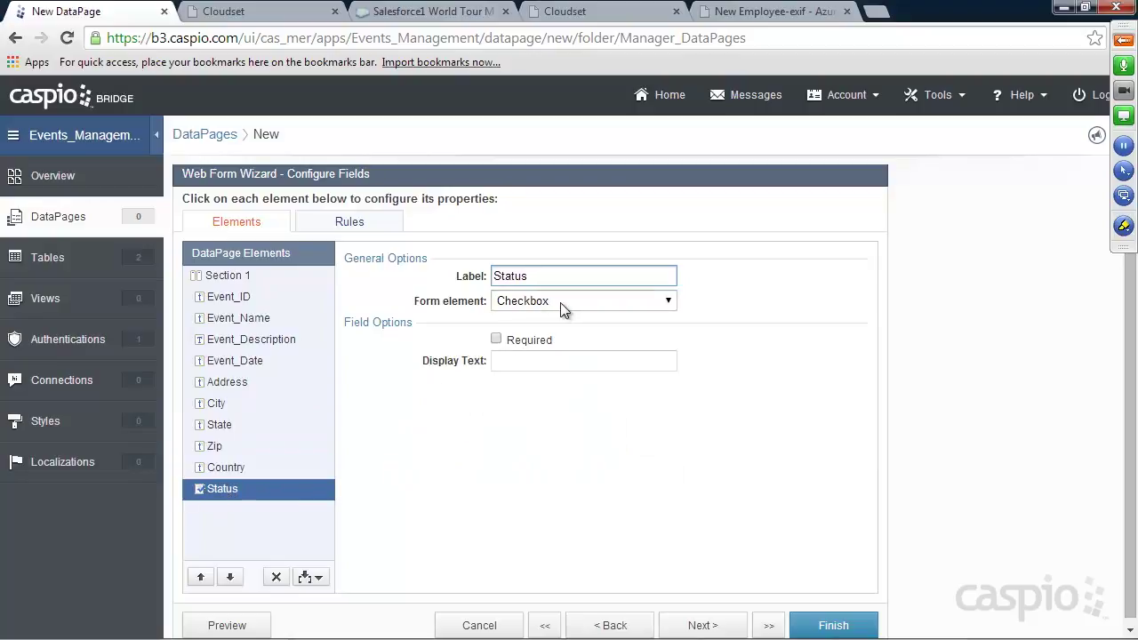
click(535, 361)
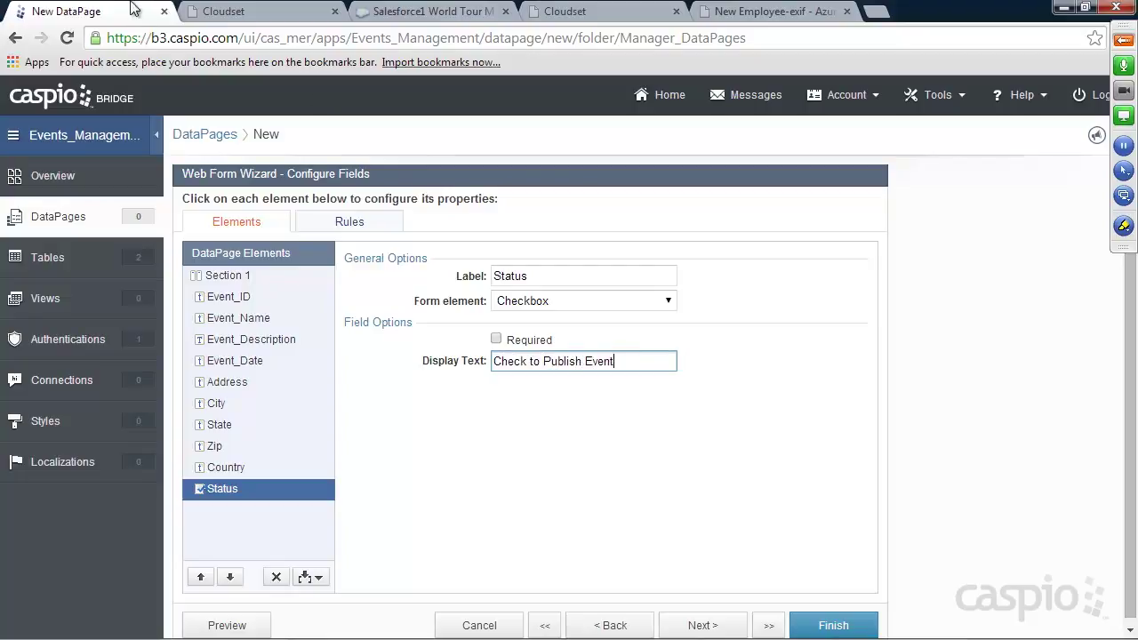
click(226, 11)
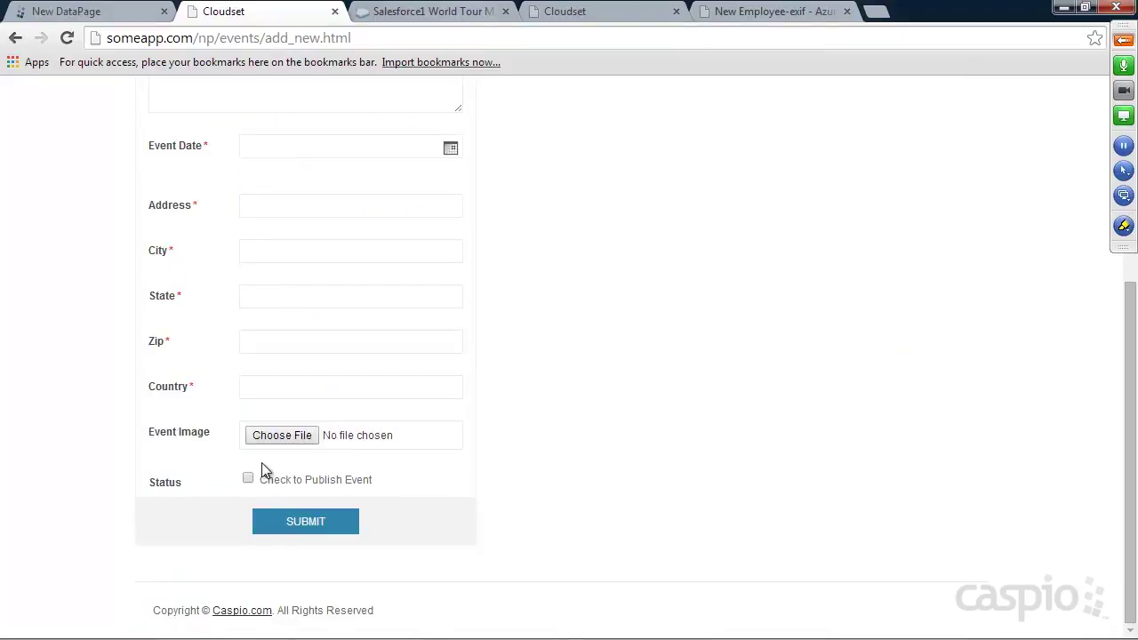
click(115, 16)
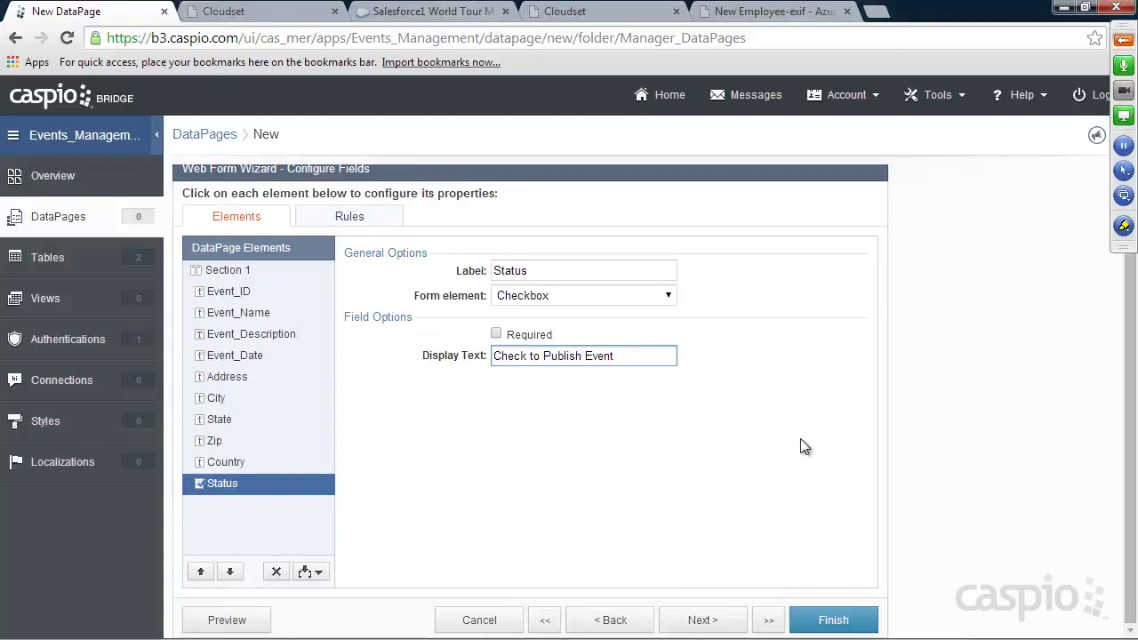
Step: Finish the Add New Event DataPage, then preview it and close the preview
click(832, 625)
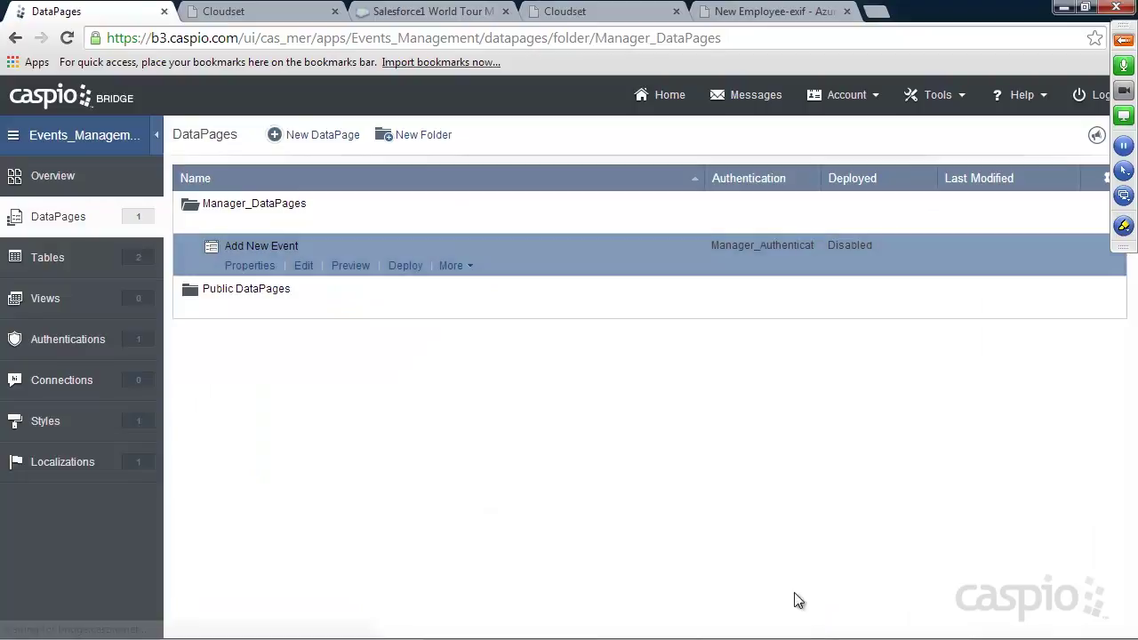
click(351, 266)
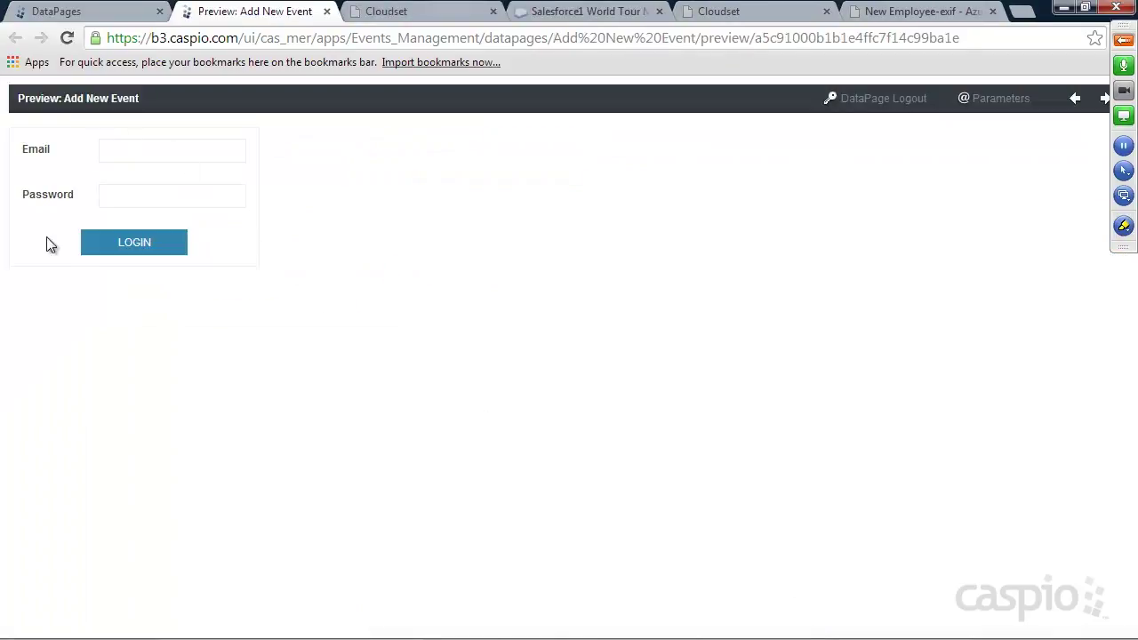
click(327, 12)
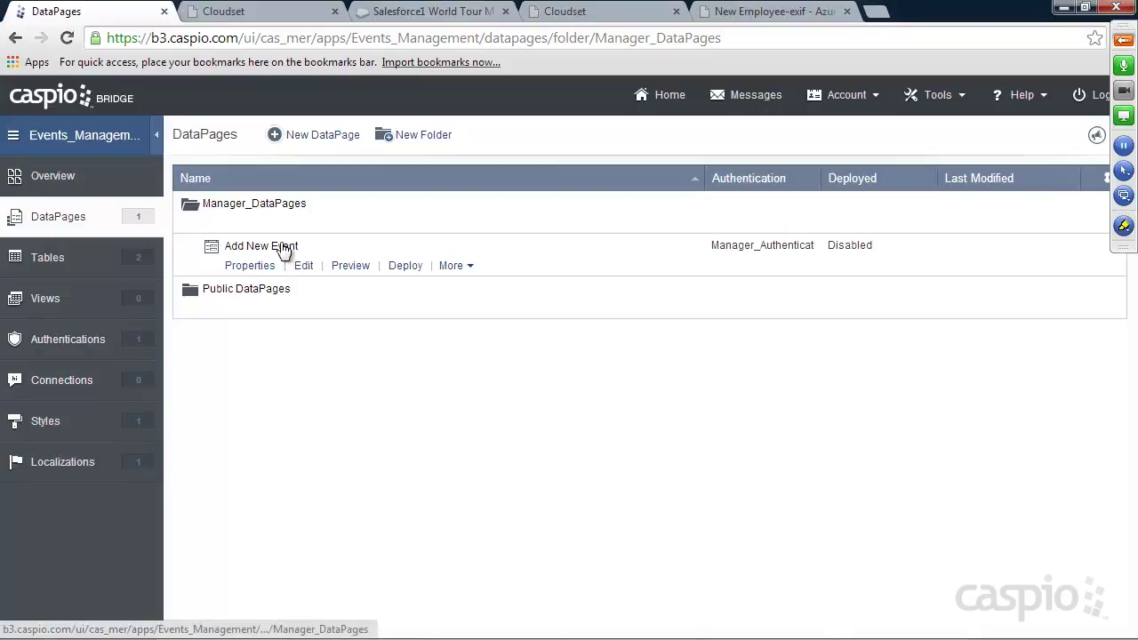
Step: In Events_Table_ design, add an Event_Image File field placed above Status
click(58, 259)
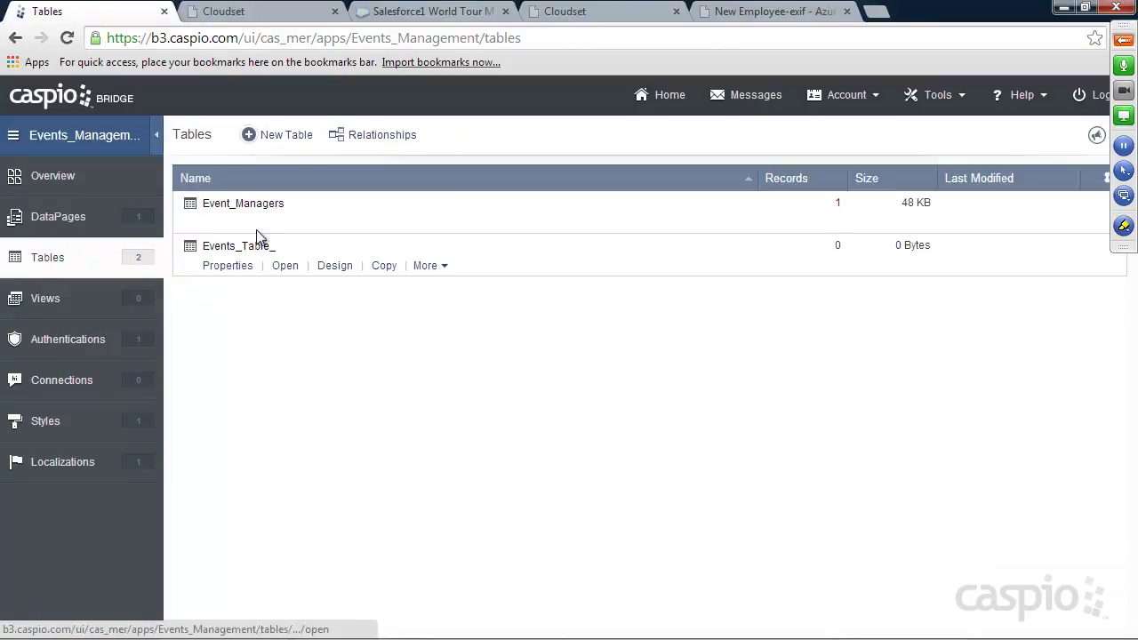
click(334, 267)
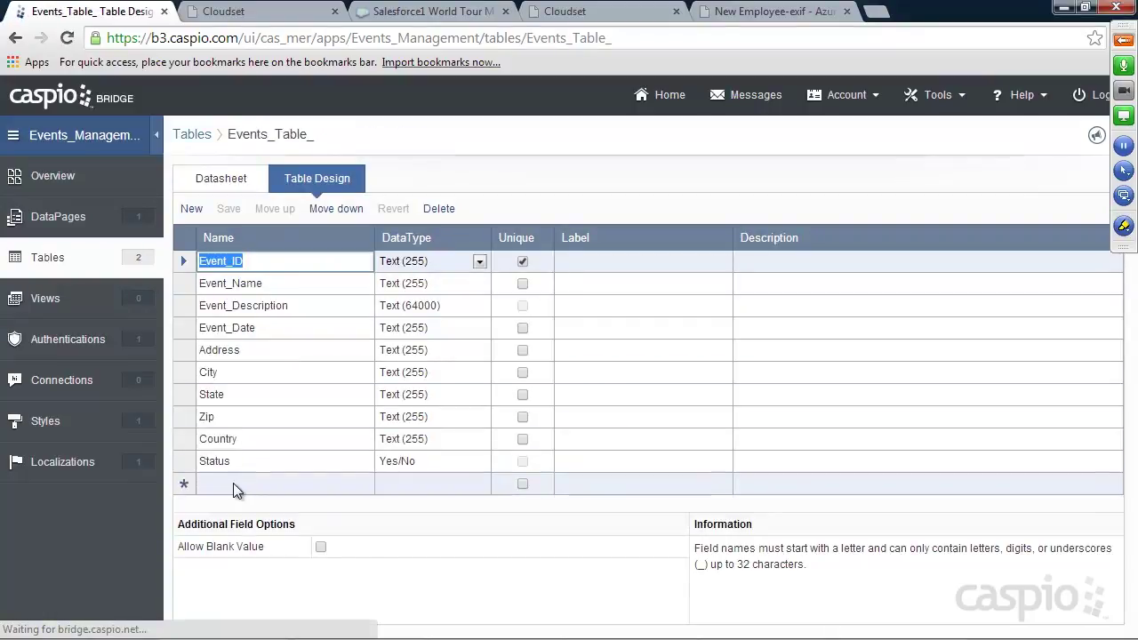
click(235, 480)
text(Event_Image)
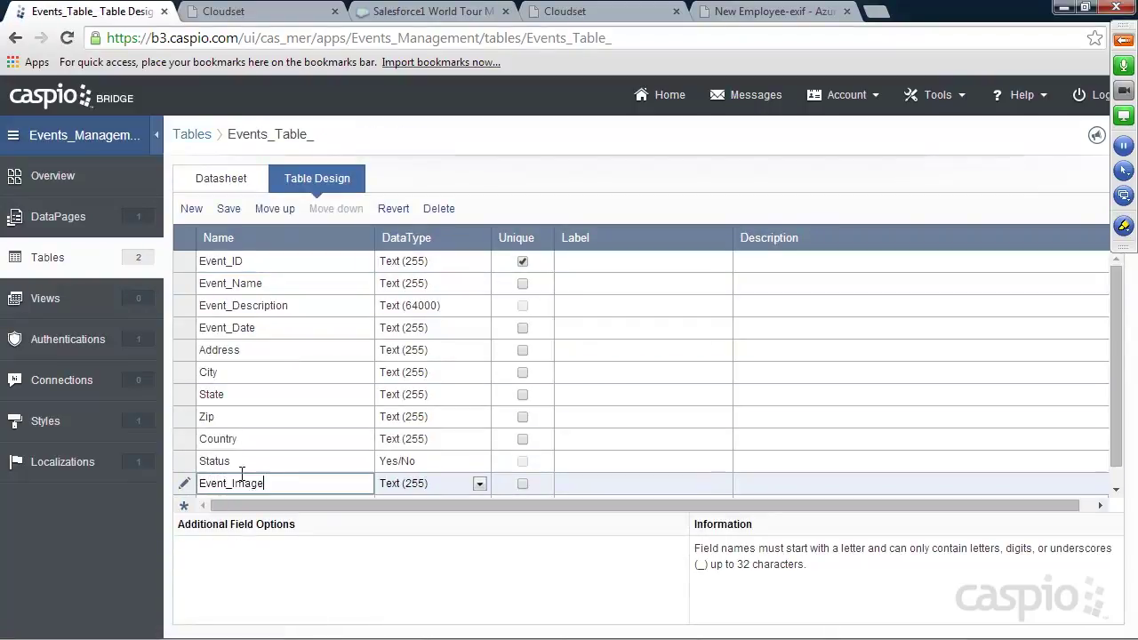
click(411, 487)
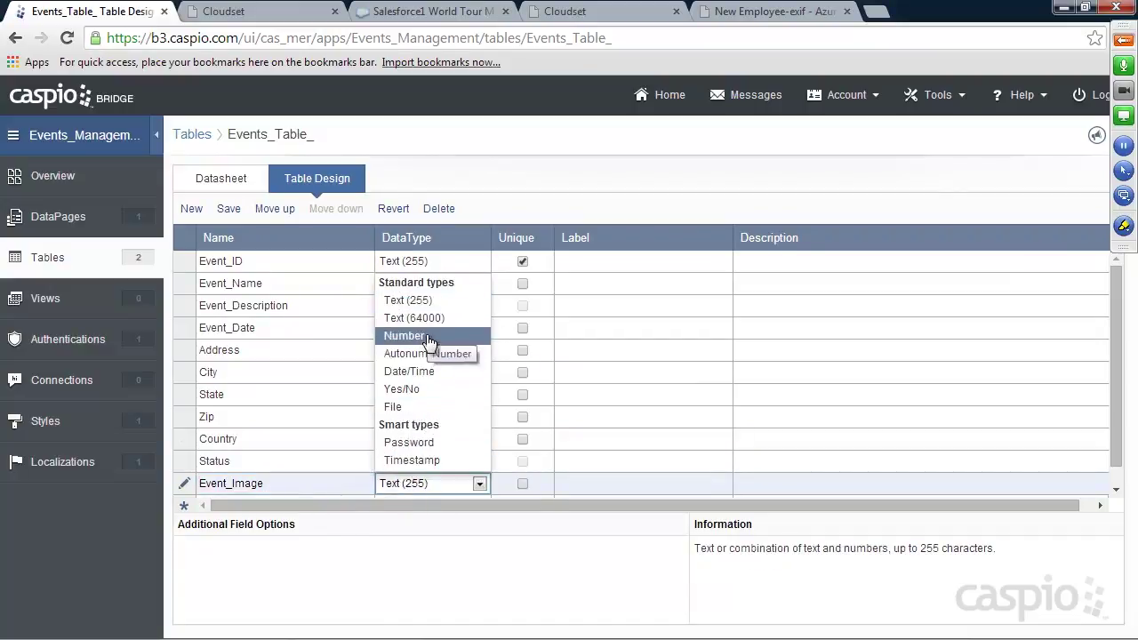
click(401, 407)
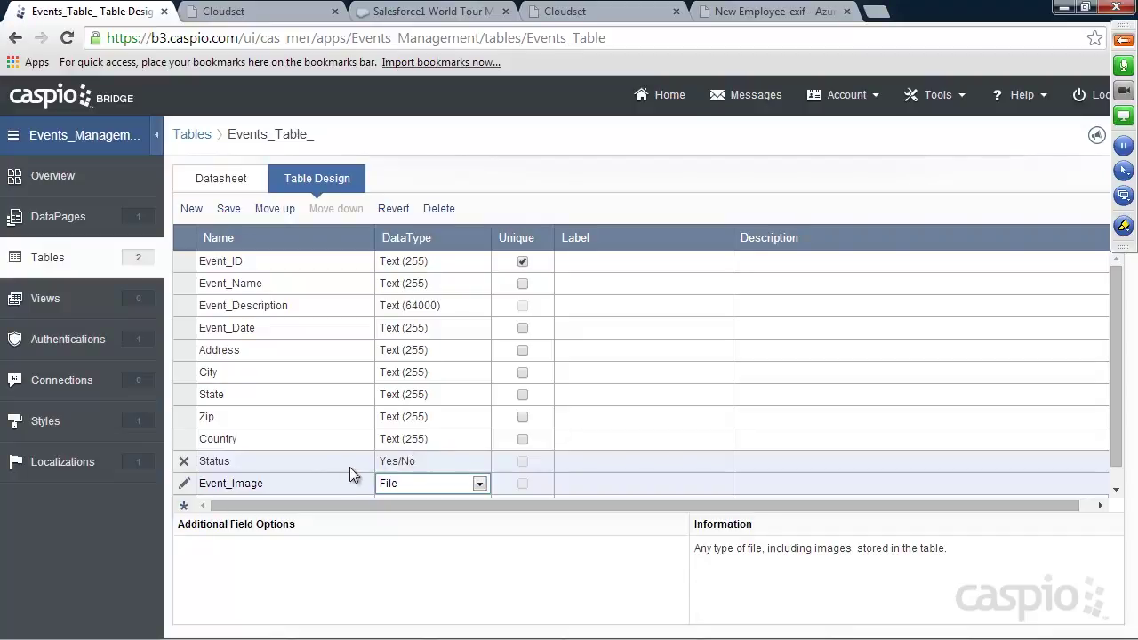
click(275, 210)
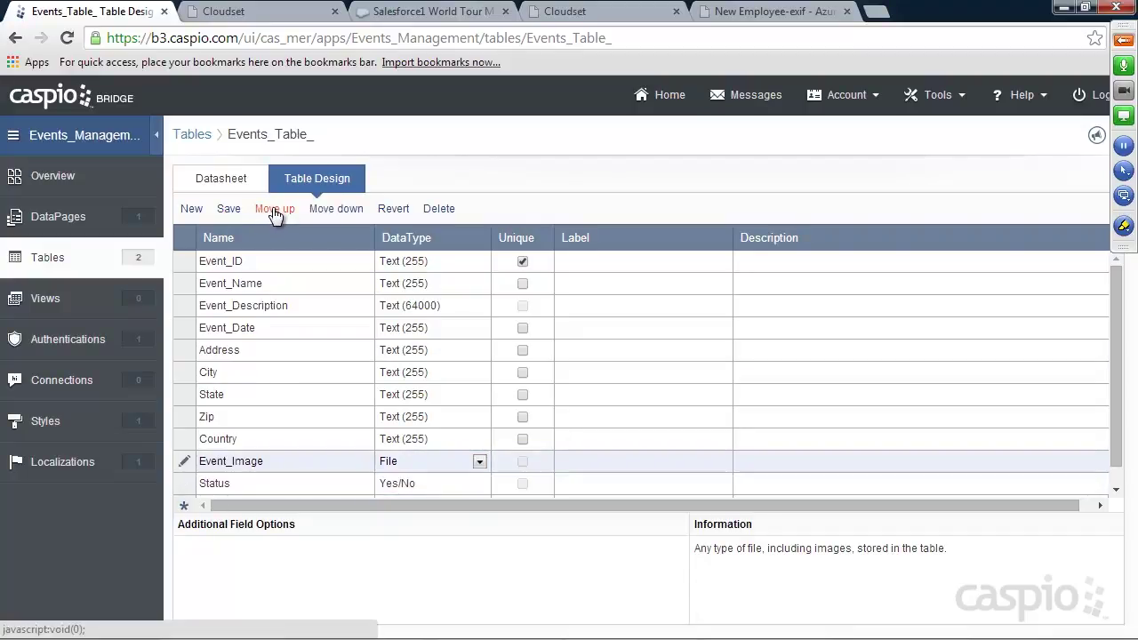
Step: Change Event_Date to Date/Time, save the table, and confirm the conversion
click(253, 328)
click(479, 328)
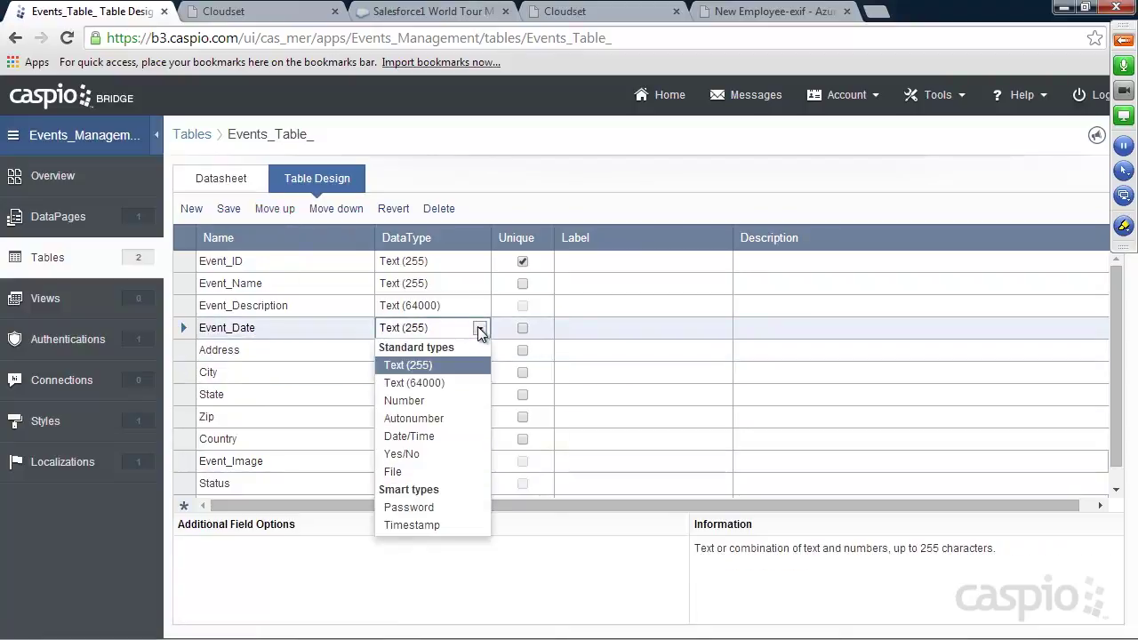
click(435, 437)
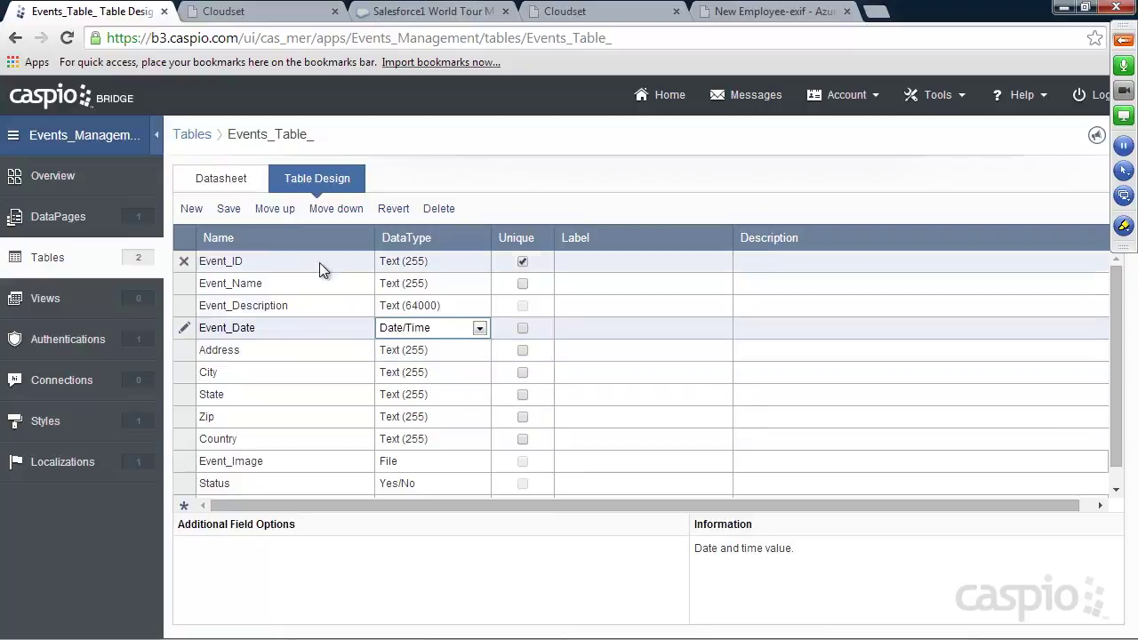
click(230, 210)
click(229, 211)
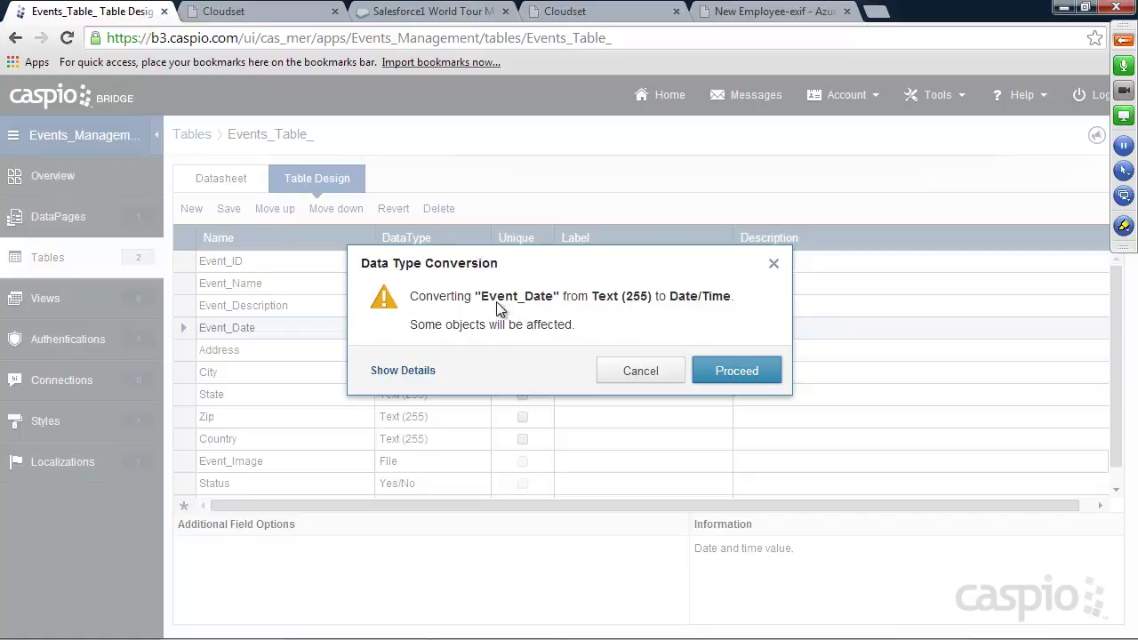
click(744, 371)
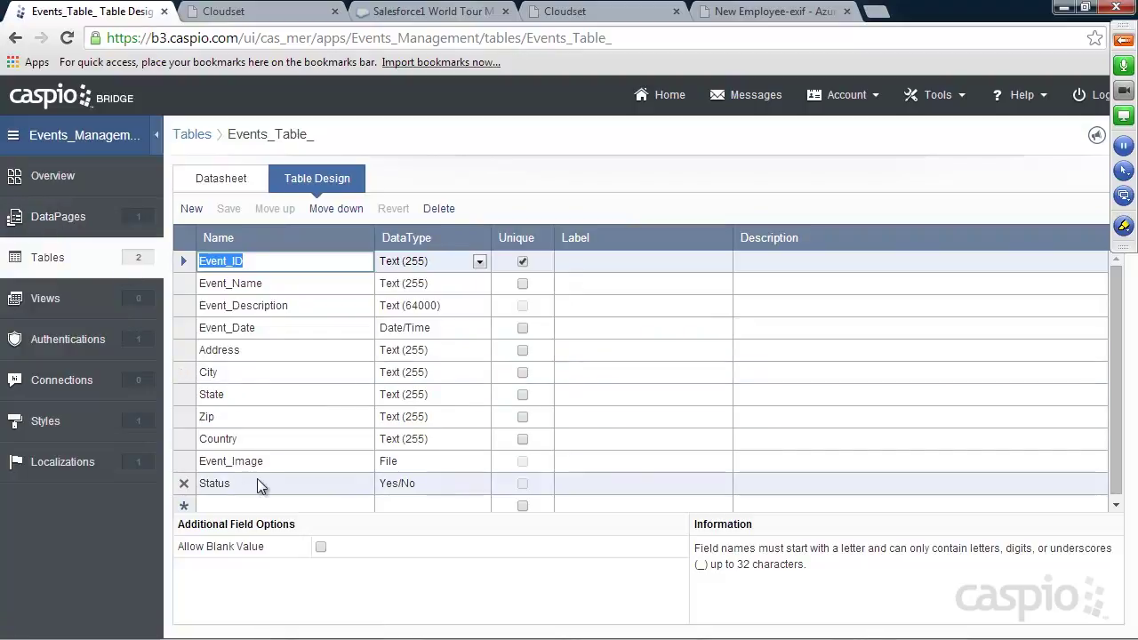
Step: Reopen Add New Event from Manager_DataPages and advance the wizard to field selection
click(69, 223)
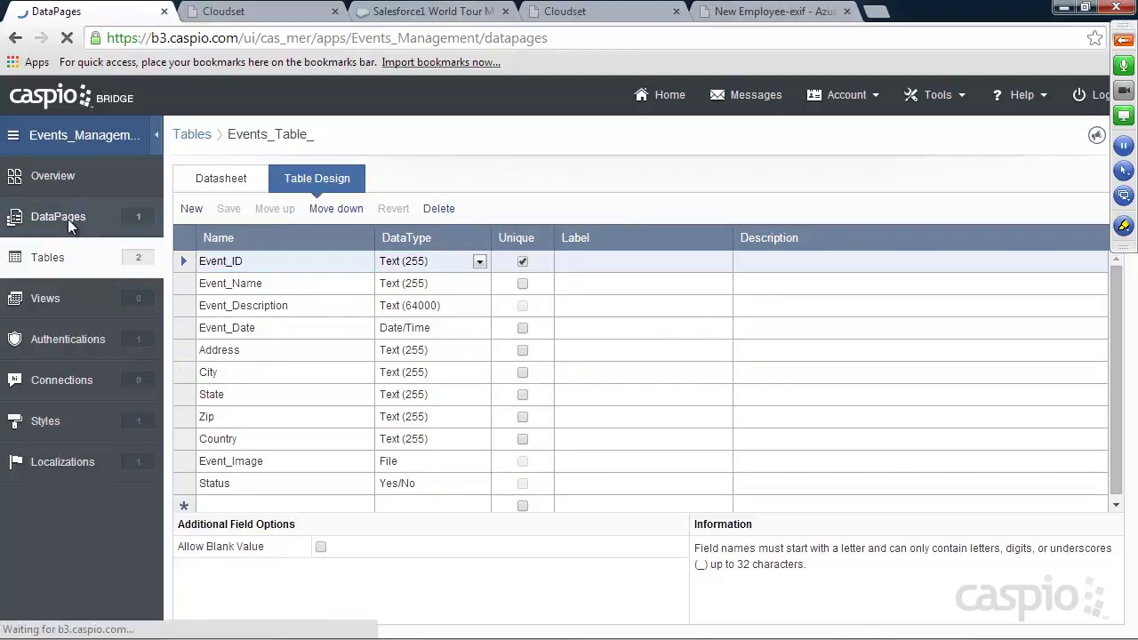
click(215, 223)
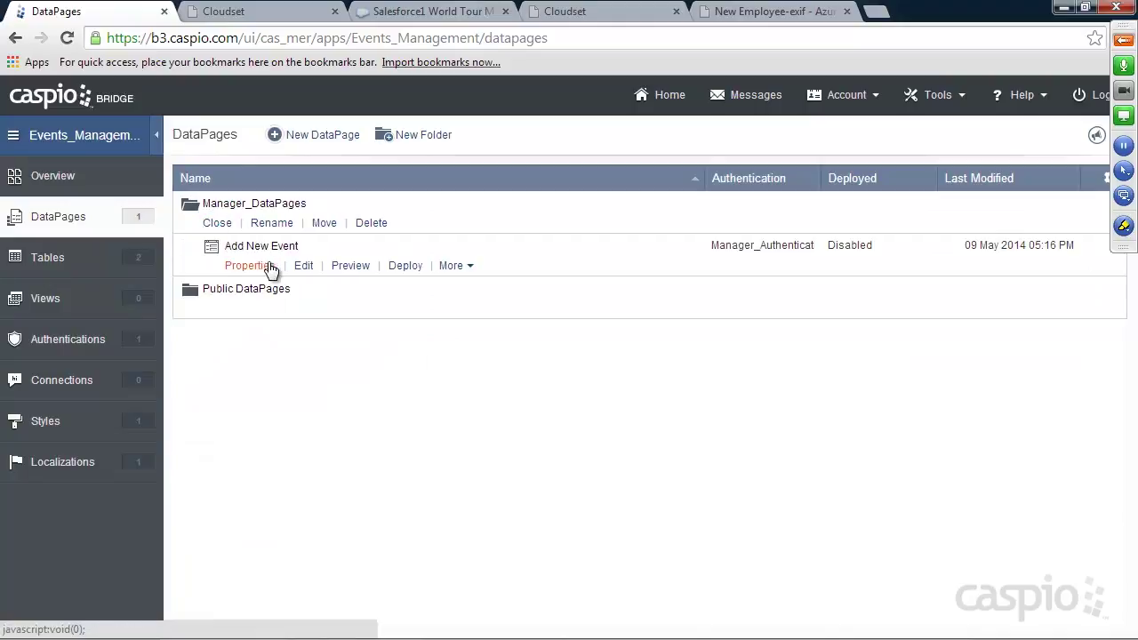
click(306, 265)
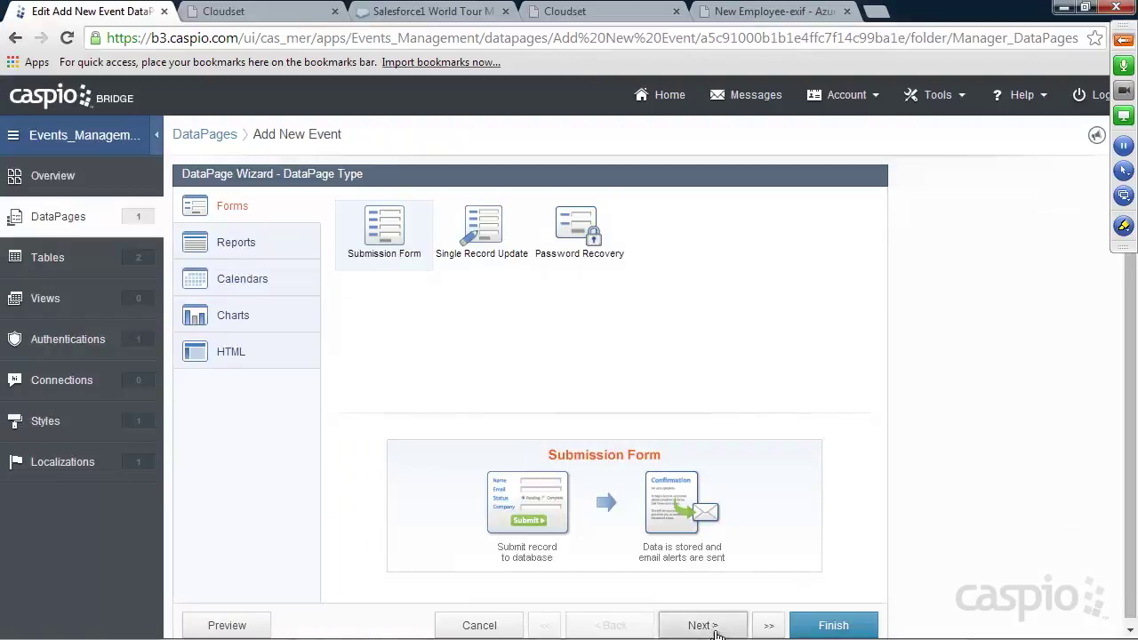
click(715, 632)
click(715, 632)
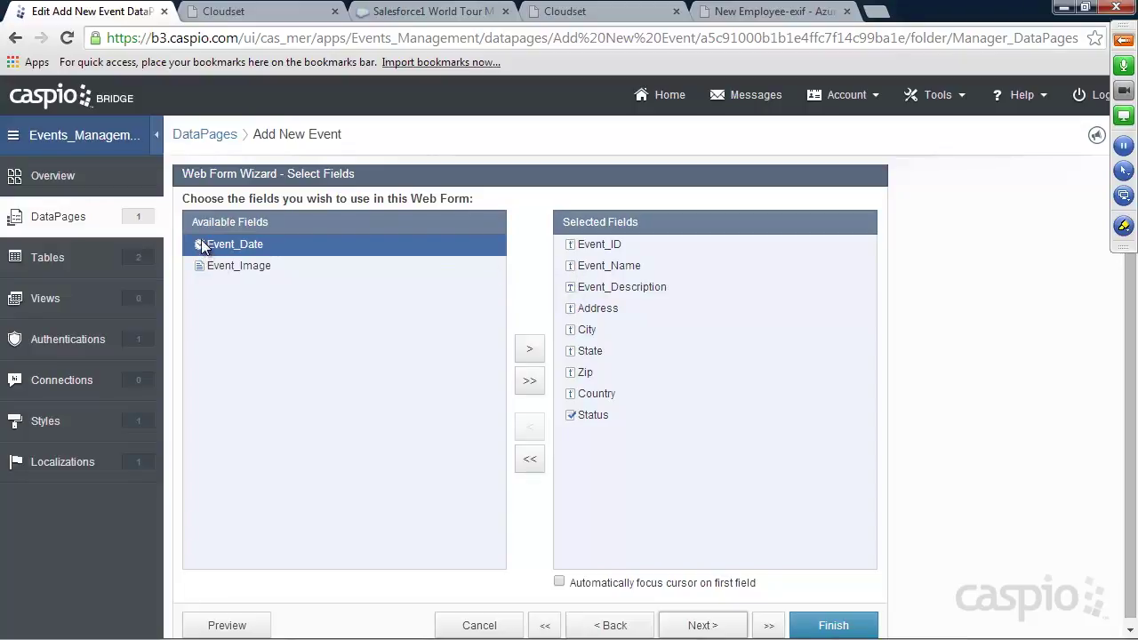
Step: Add all fields to the form and move Event_Date up to follow Event_ID
click(529, 382)
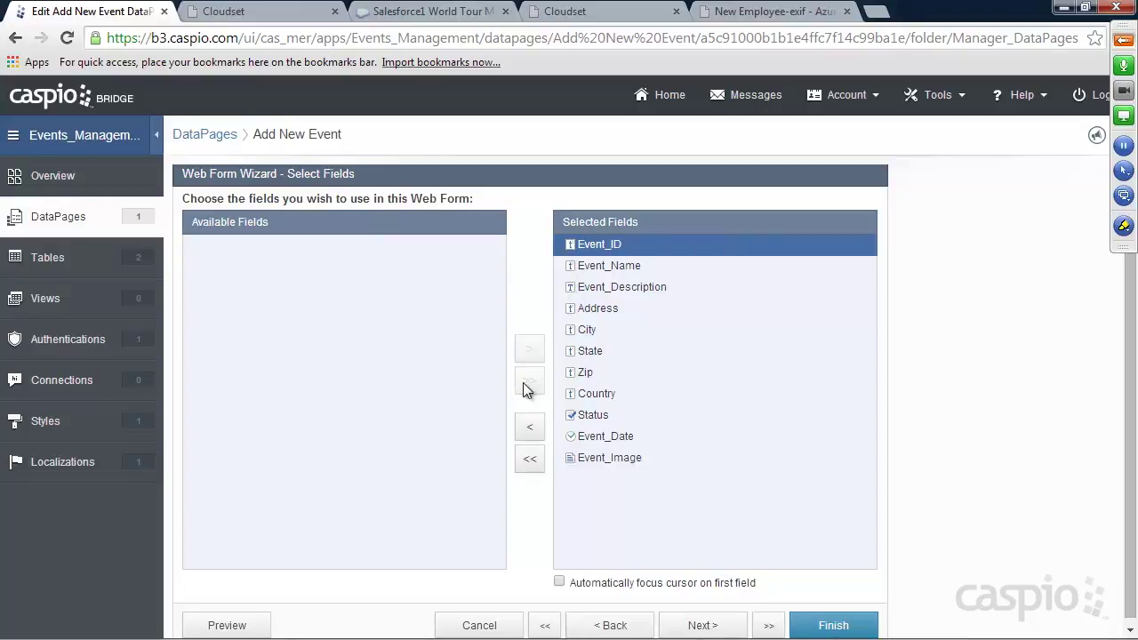
click(702, 625)
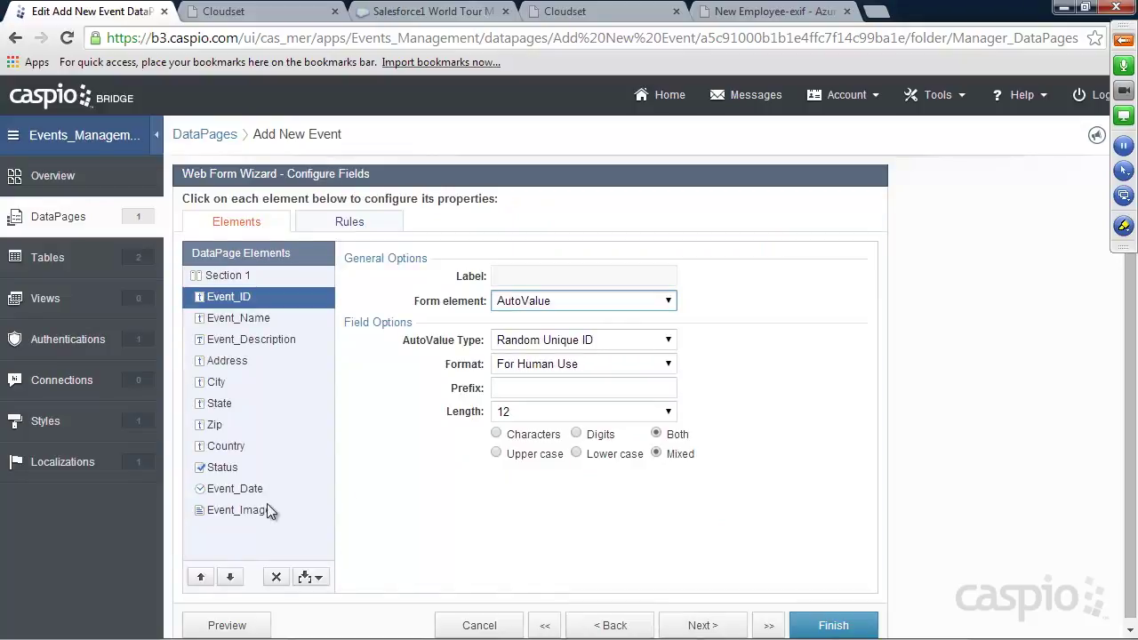
click(242, 490)
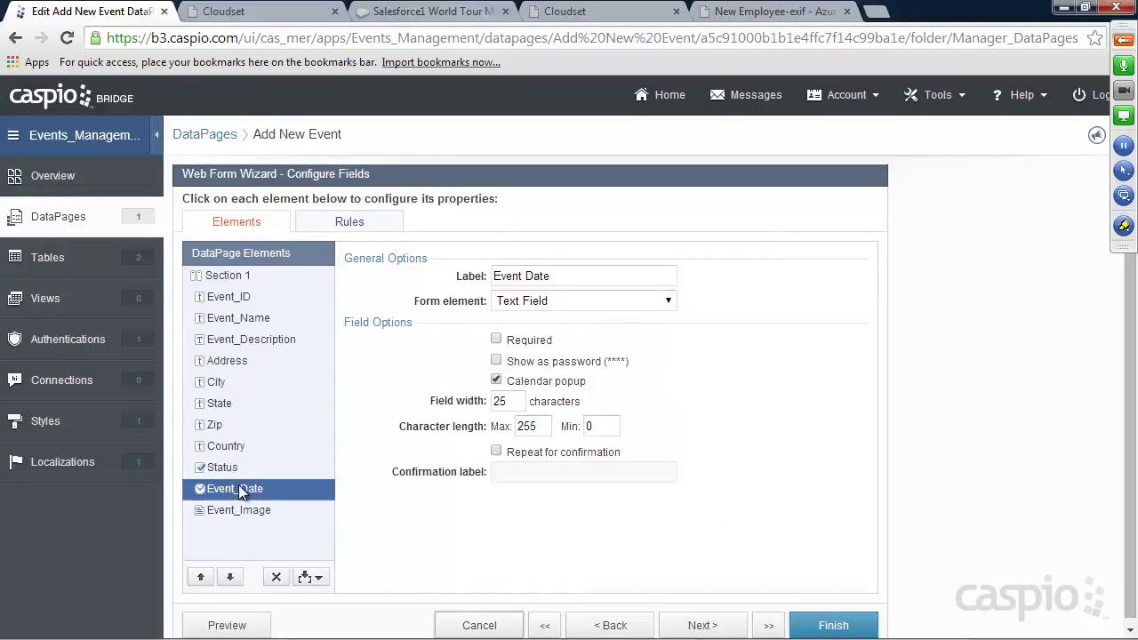
click(201, 577)
click(201, 577)
click(201, 577)
click(201, 577)
click(201, 576)
click(201, 577)
click(201, 577)
click(201, 577)
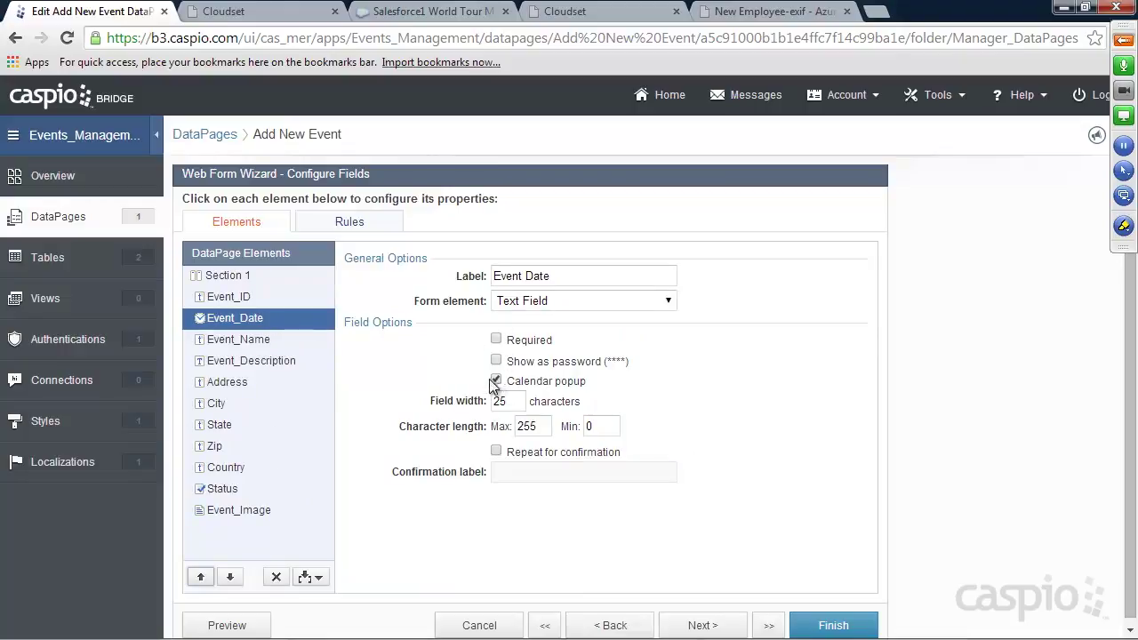
Step: Move Event_Image above Status, cap its upload size at 5 MB, and finish
click(243, 512)
click(201, 578)
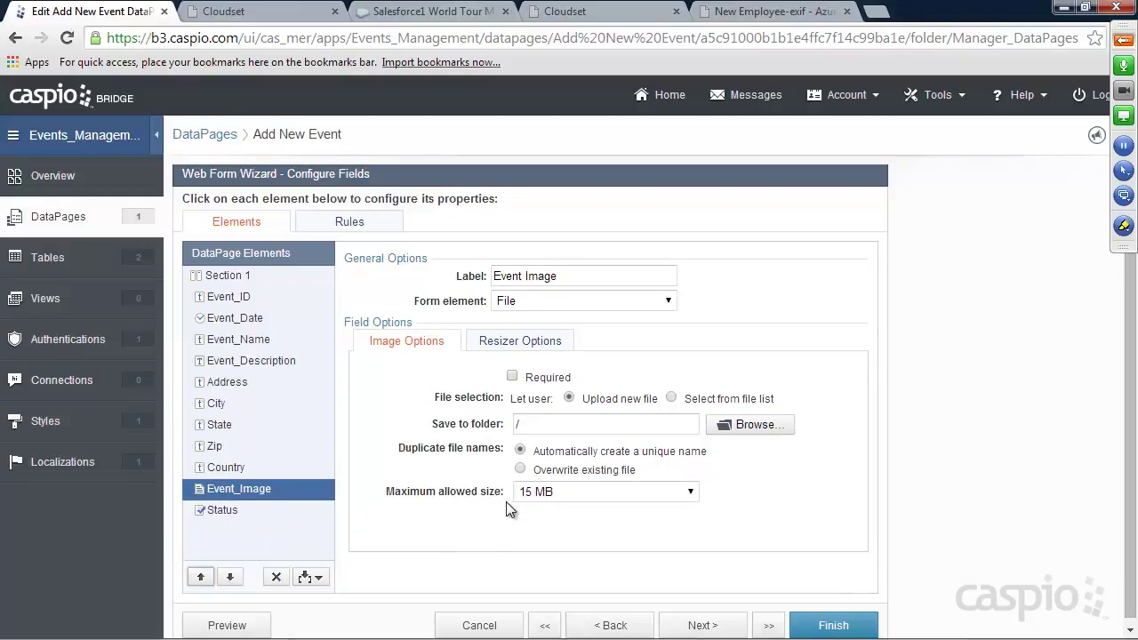
click(561, 494)
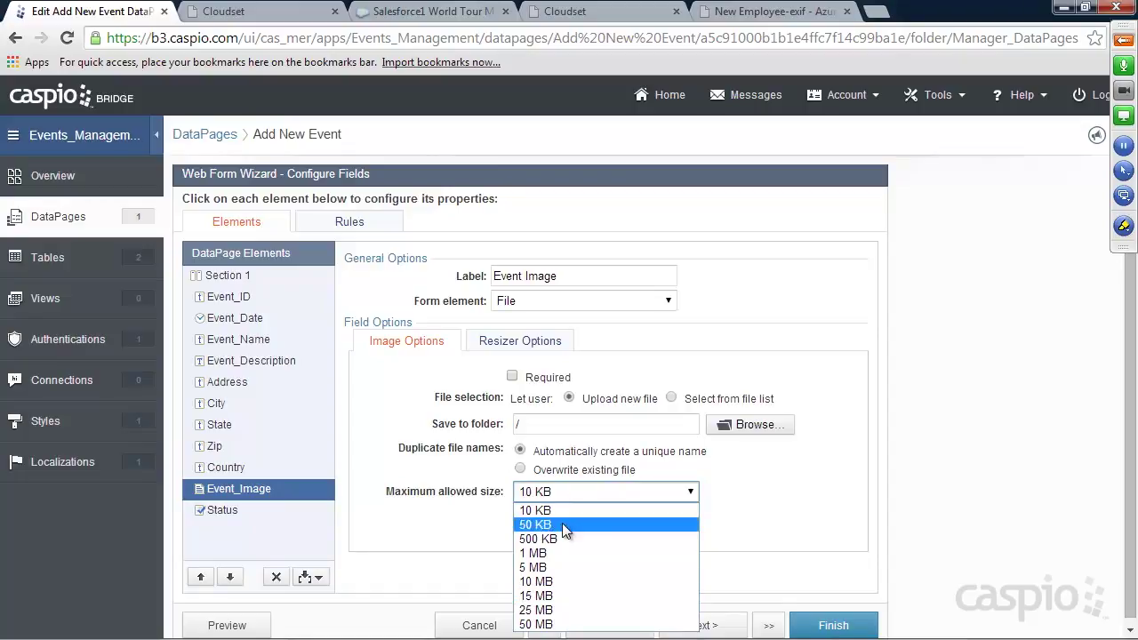
click(549, 568)
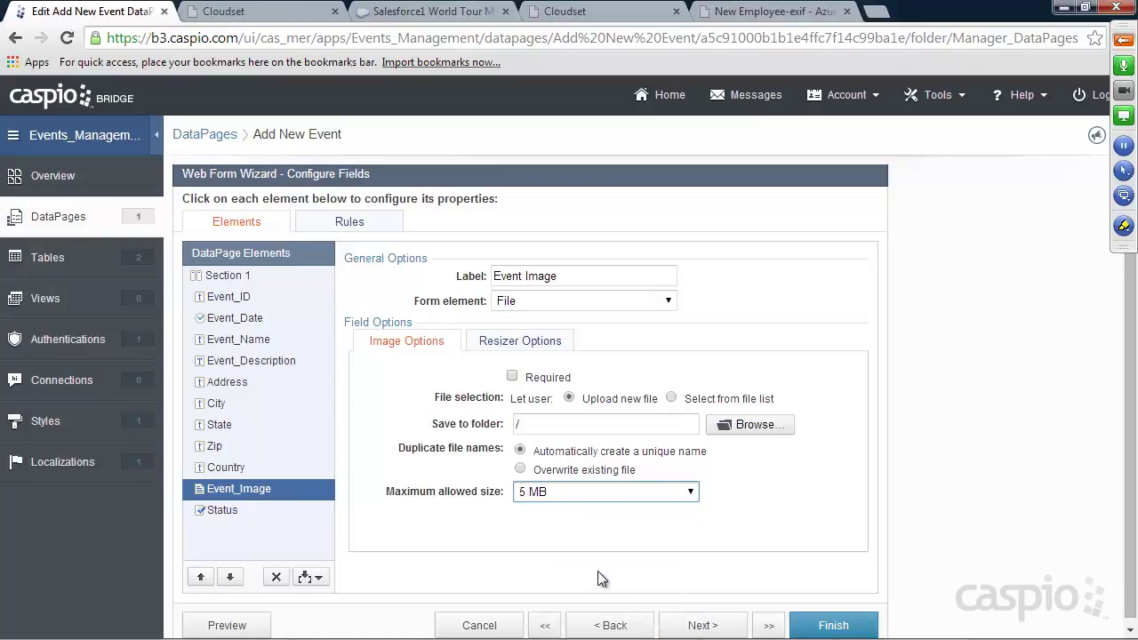
click(835, 622)
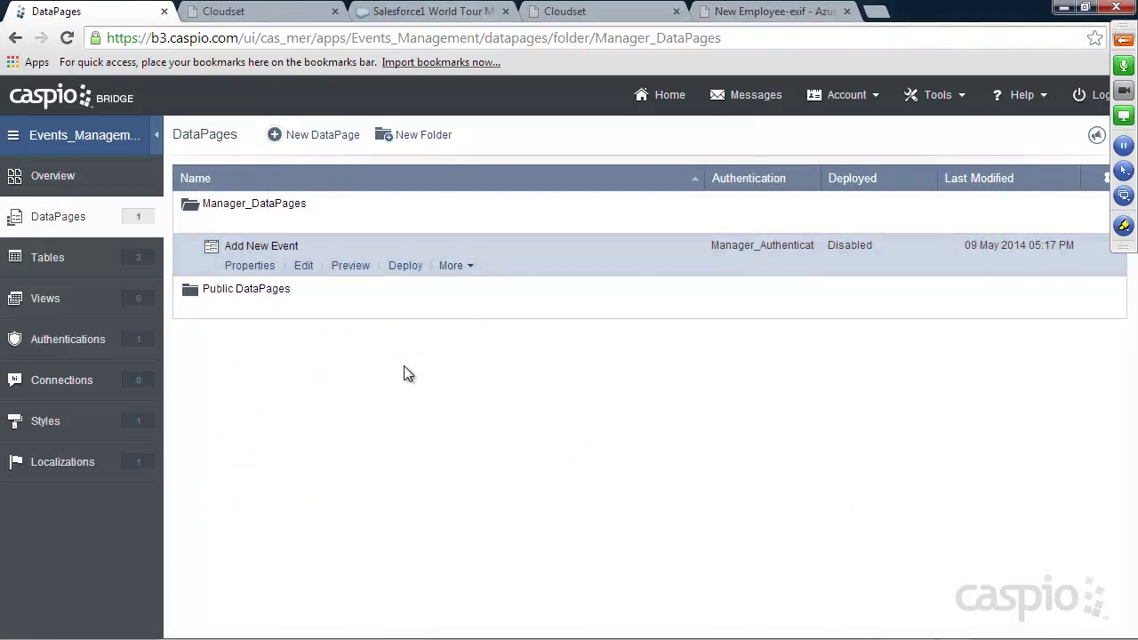
Step: Enable deployment of Add New Event and copy its embed code
click(411, 274)
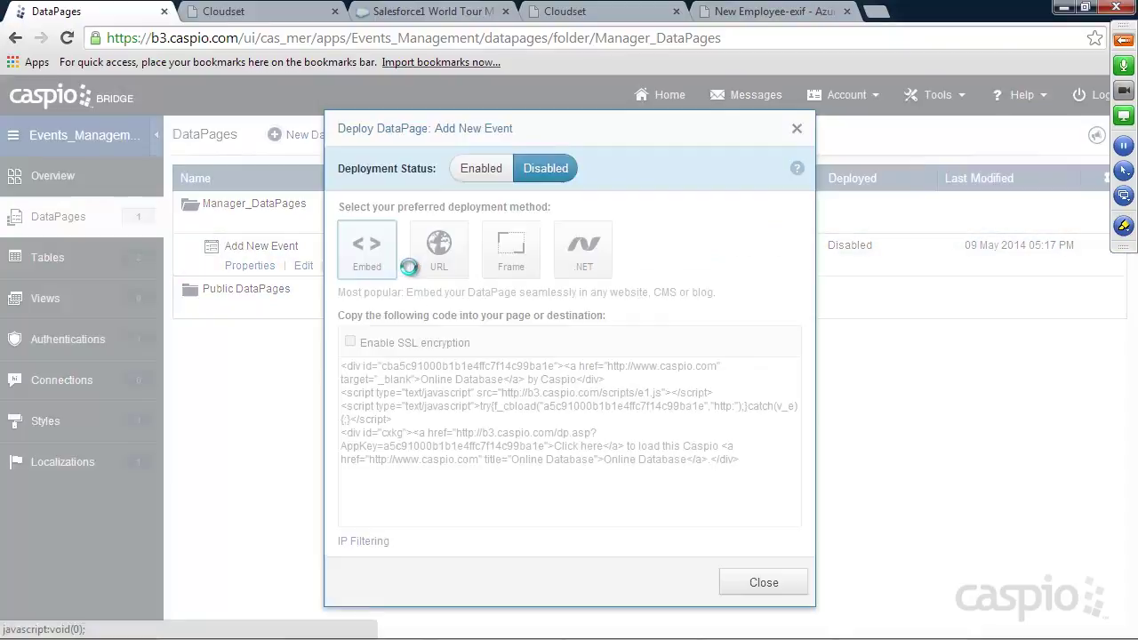
click(484, 169)
click(474, 390)
right_click(498, 386)
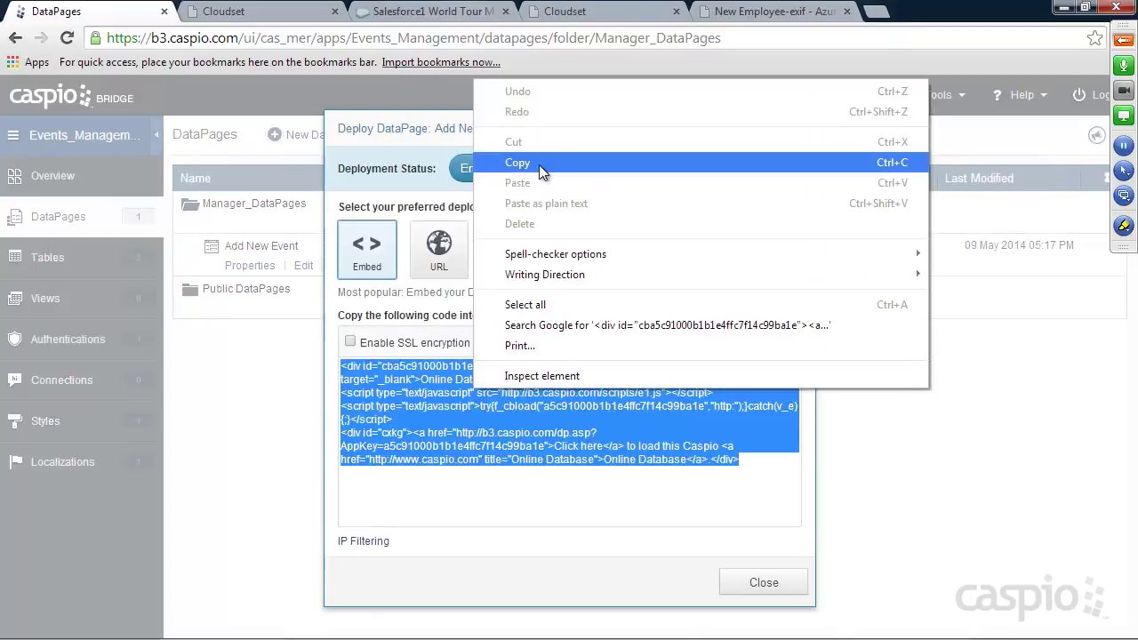
click(539, 165)
click(751, 580)
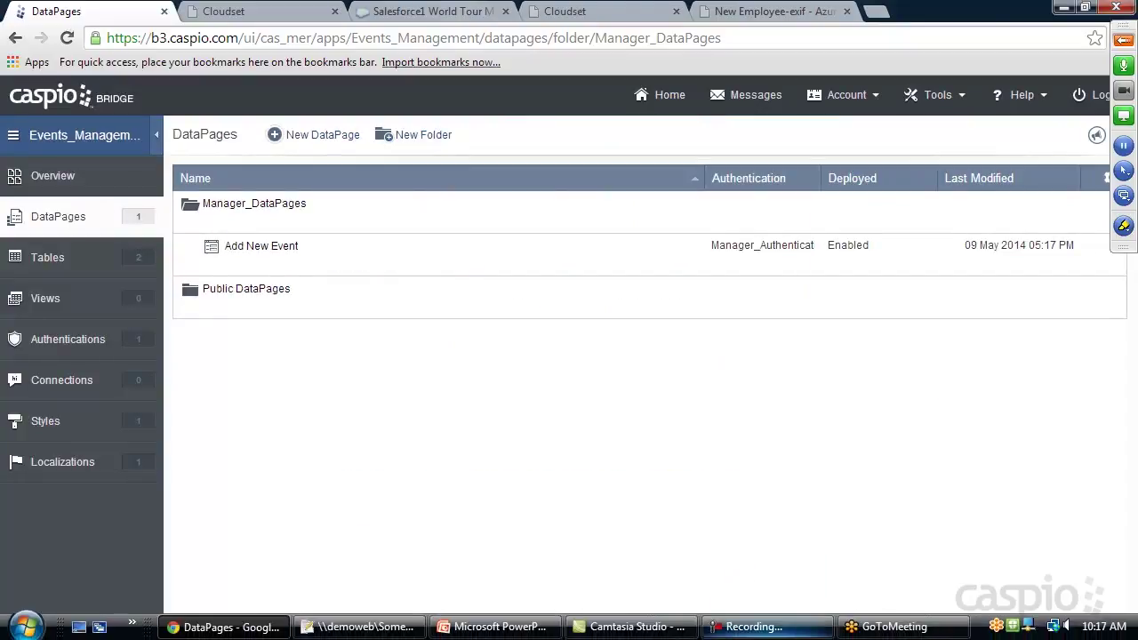
Step: Replace PLACEHOLDER on line 45 of add_new.html with the embed code and save
click(371, 628)
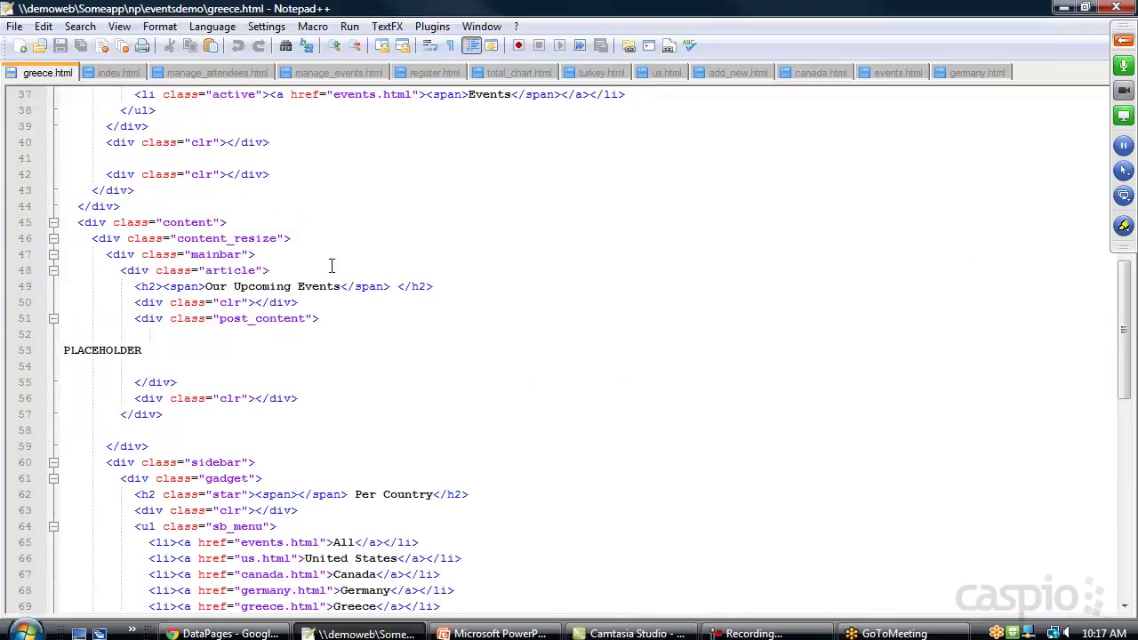
click(731, 76)
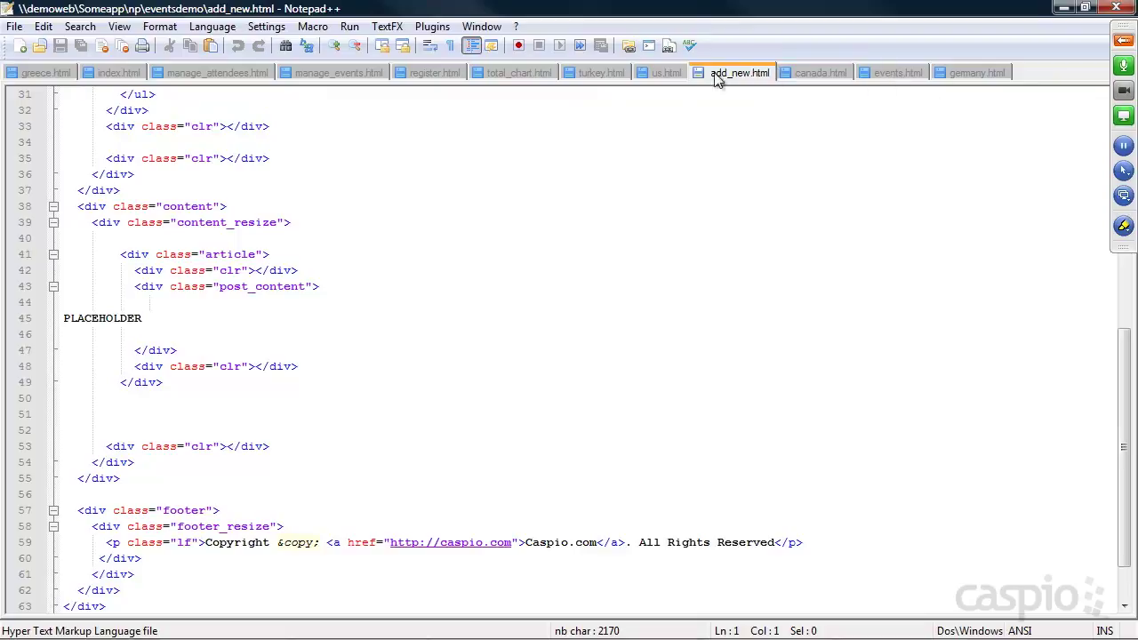
drag(144, 318, 62, 318)
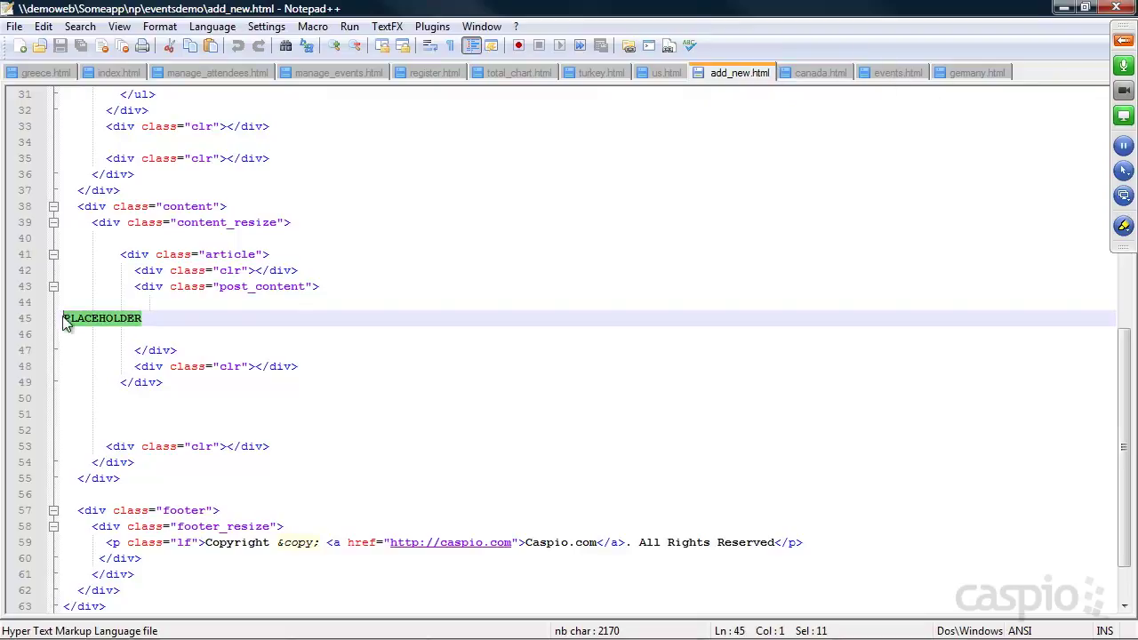
key(ctrl+v)
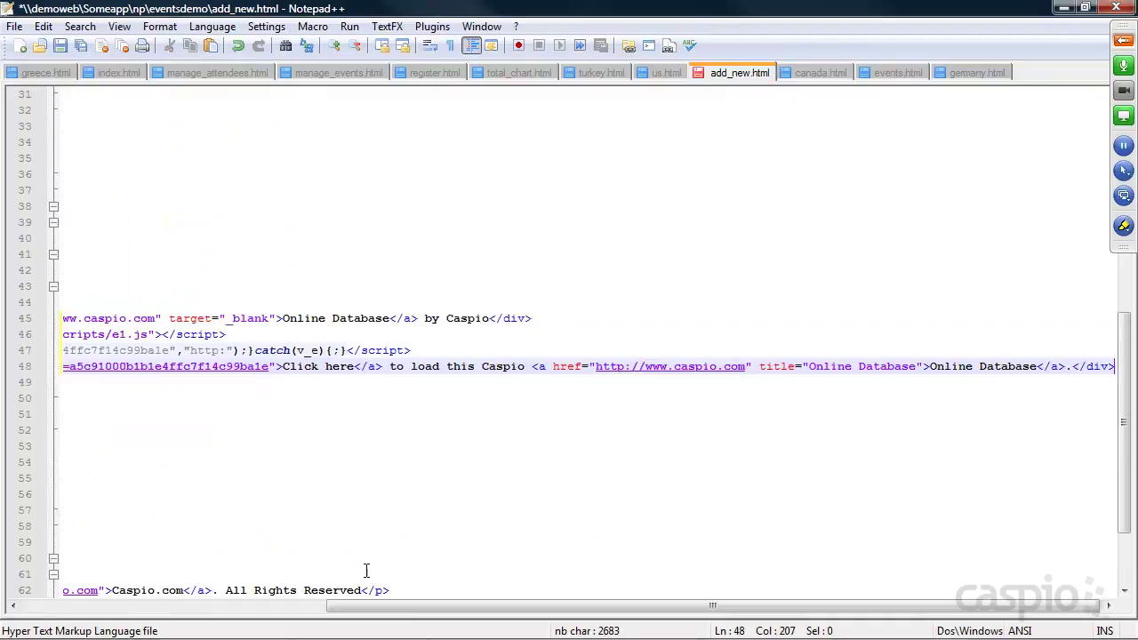
drag(370, 612, 67, 613)
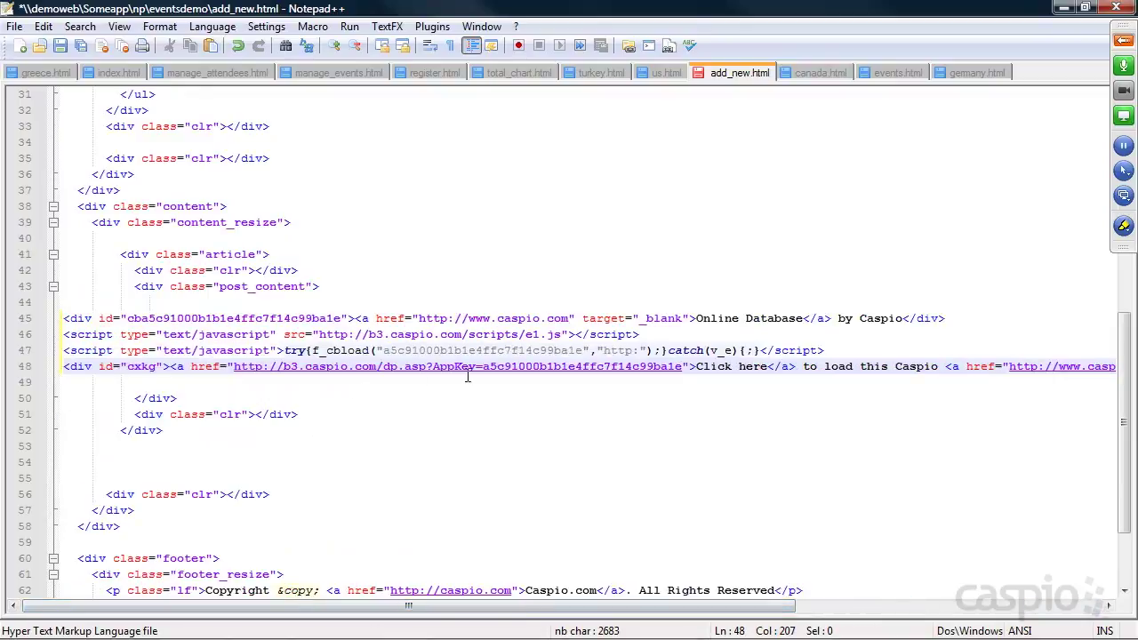
key(ctrl+s)
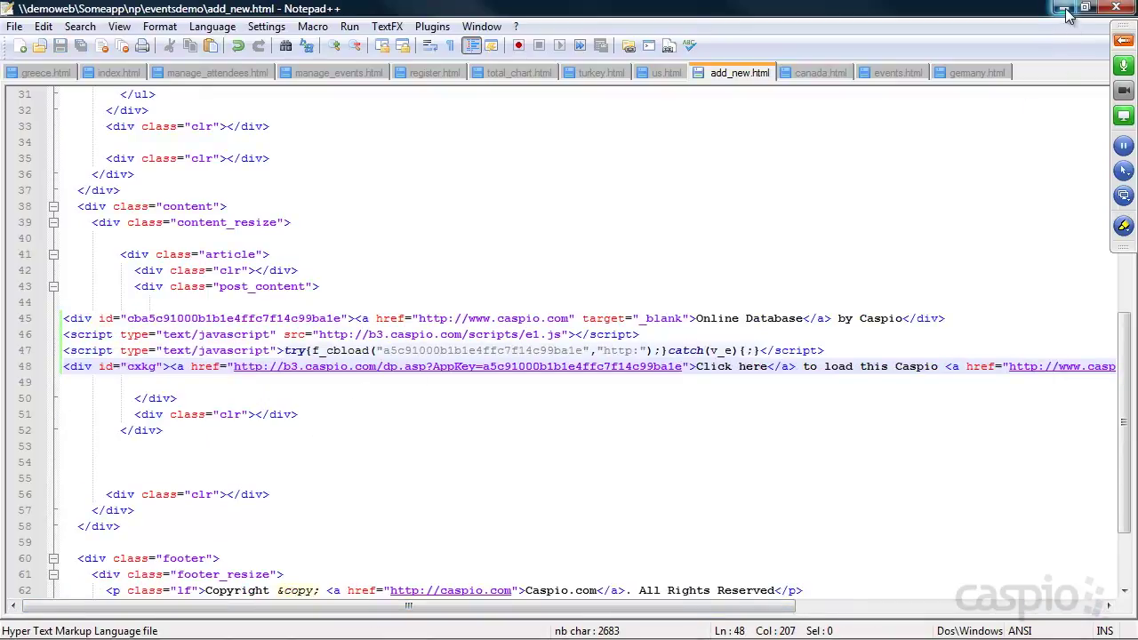
click(1064, 7)
Step: On Cloudset, go through Events and Event Manager Login to the Add New Event page
click(589, 15)
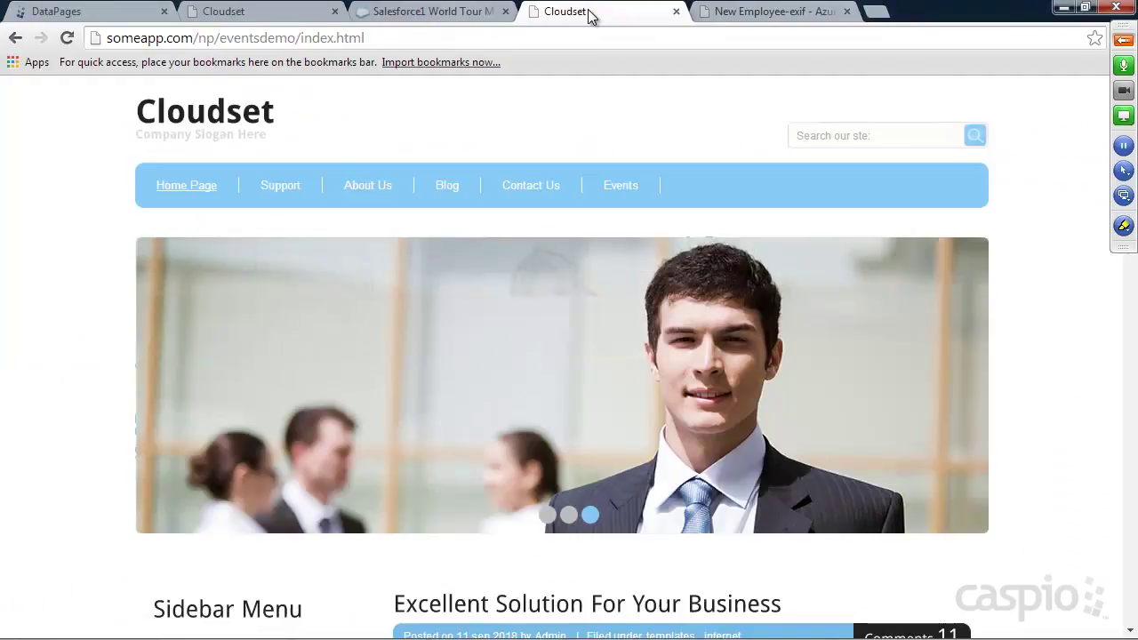
drag(431, 41, 372, 38)
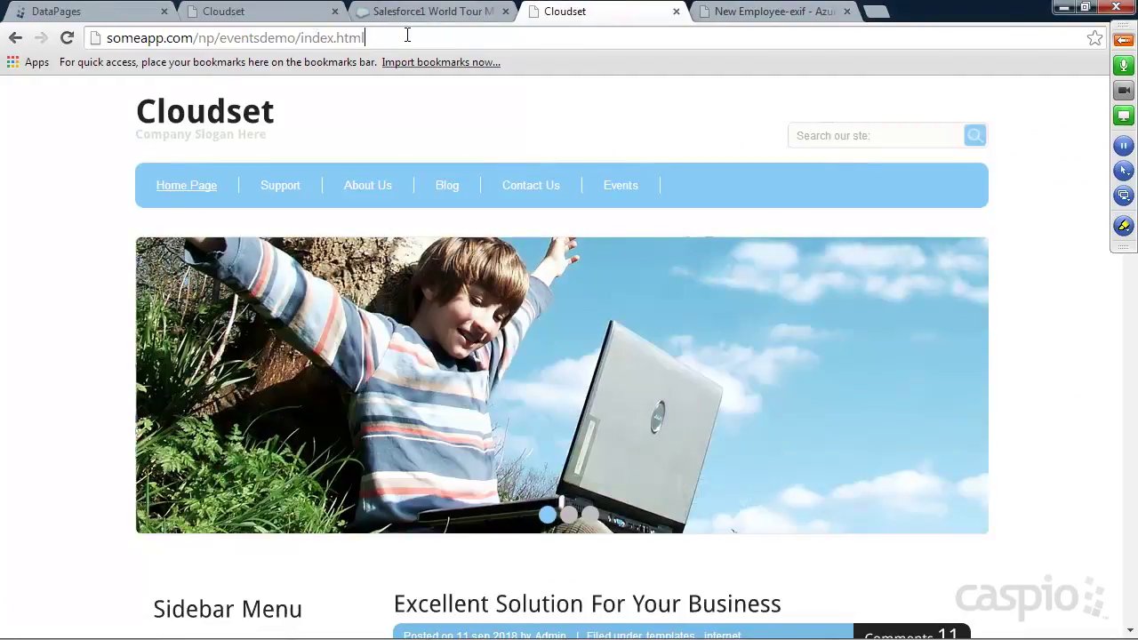
click(627, 198)
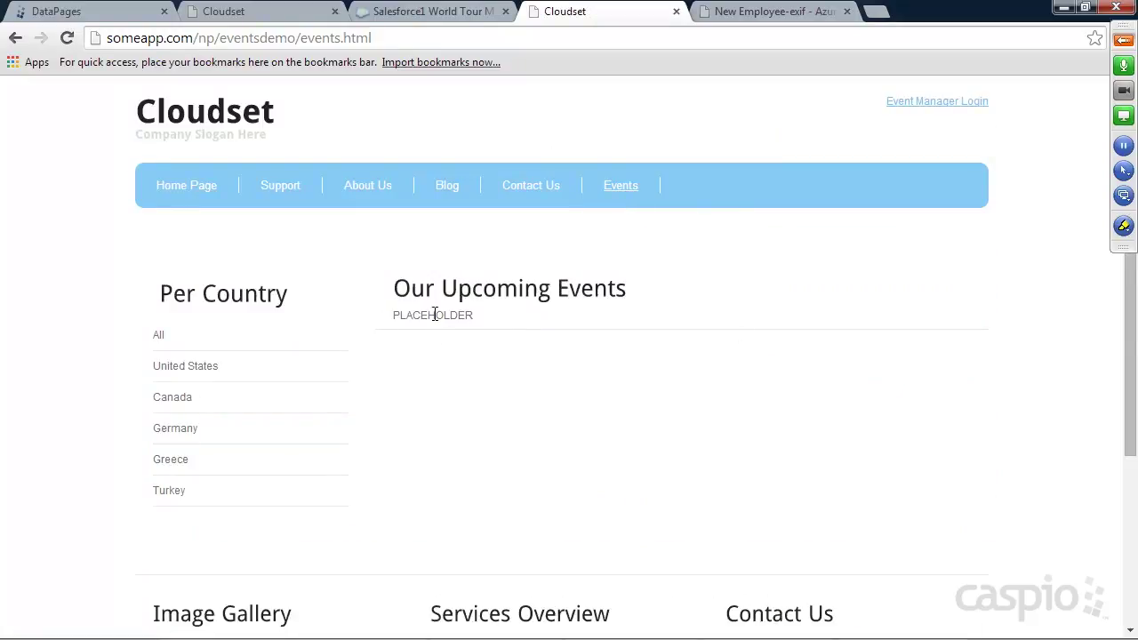
click(946, 103)
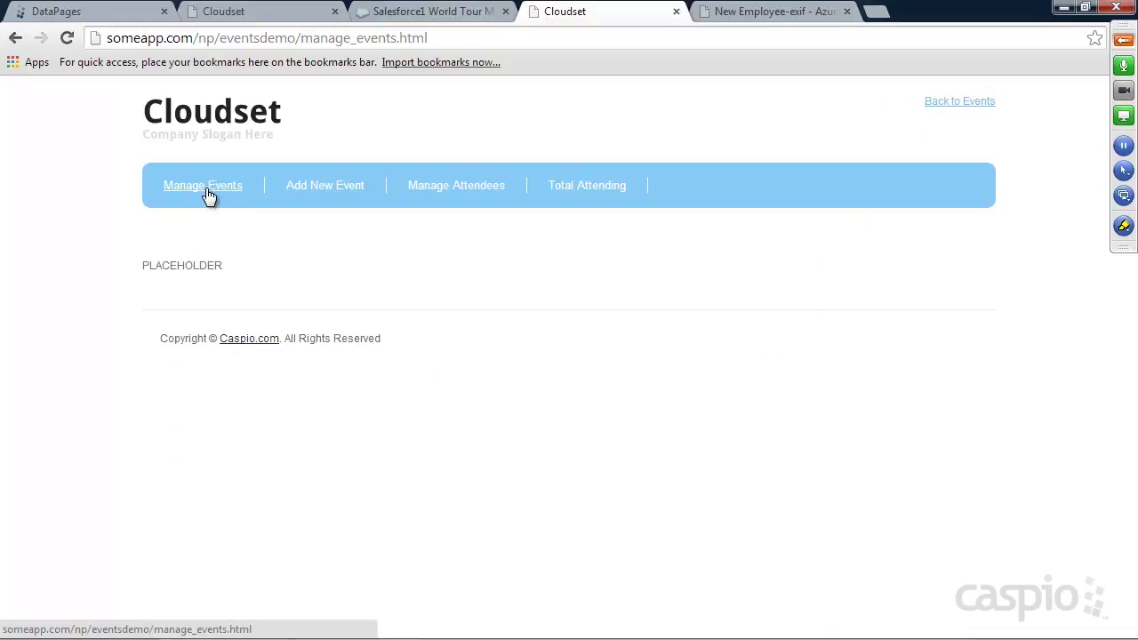
click(317, 198)
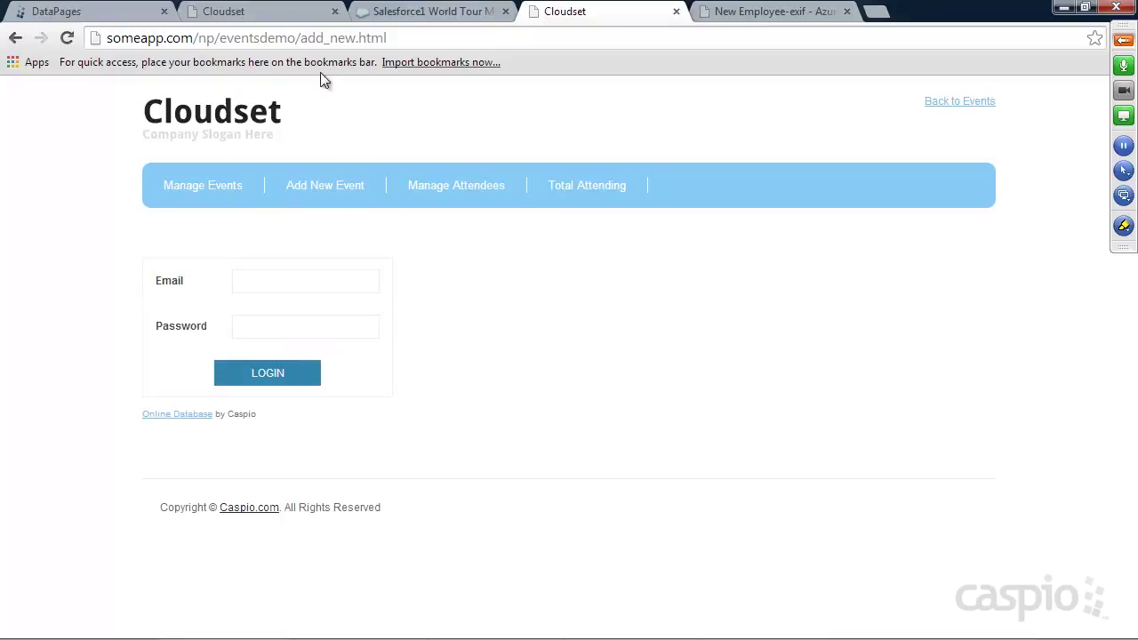
Step: Sign in with the event manager's email and password
drag(300, 37, 318, 35)
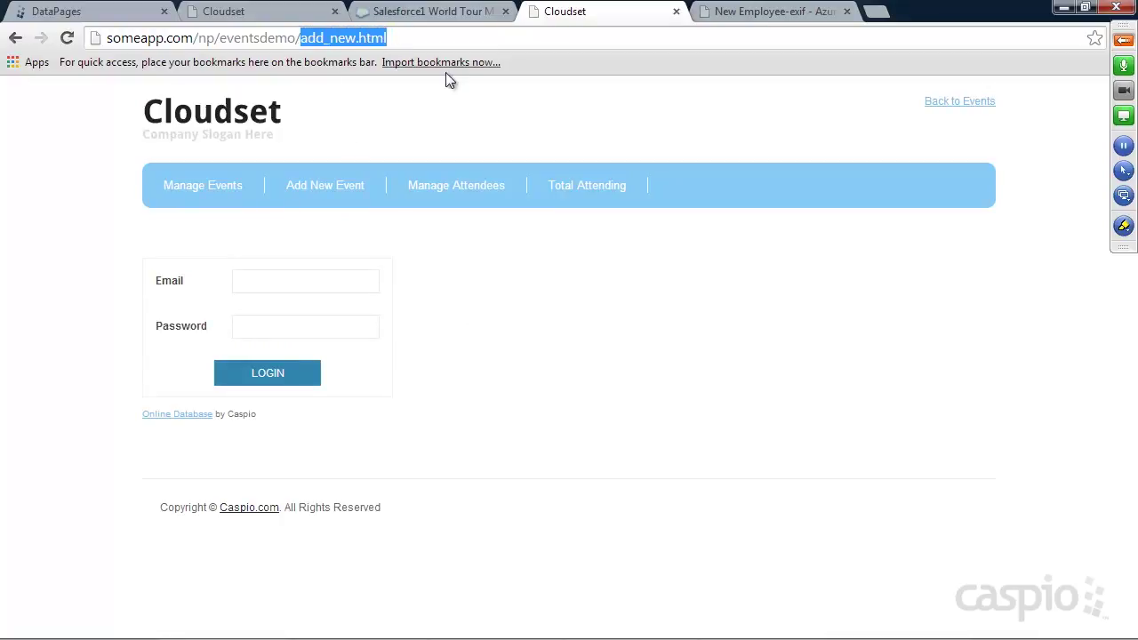
click(327, 283)
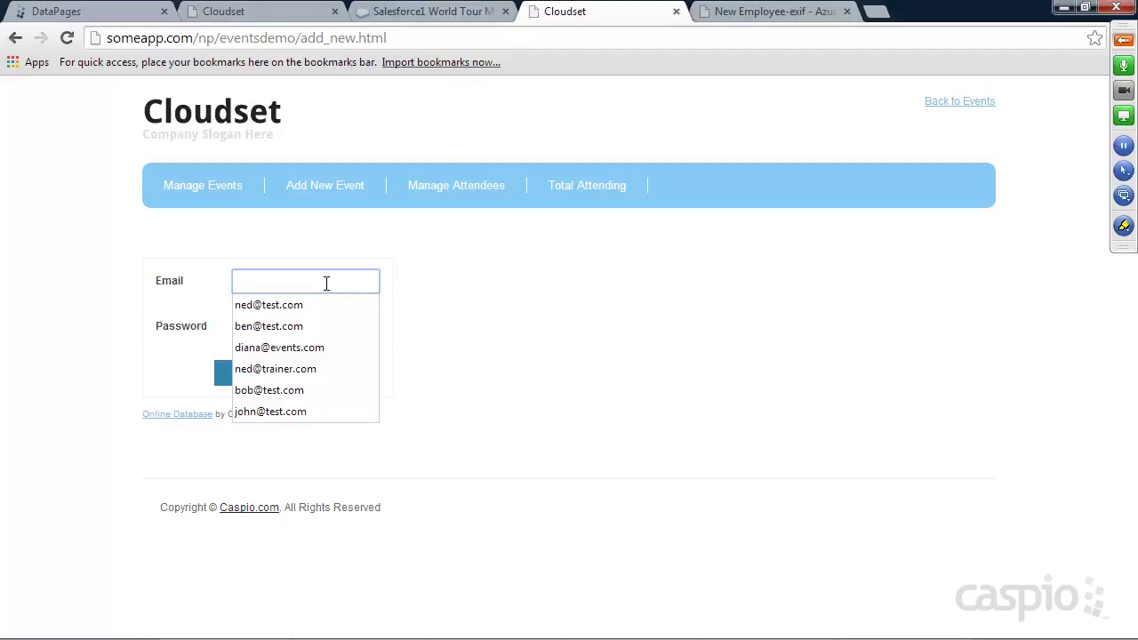
key(Tab)
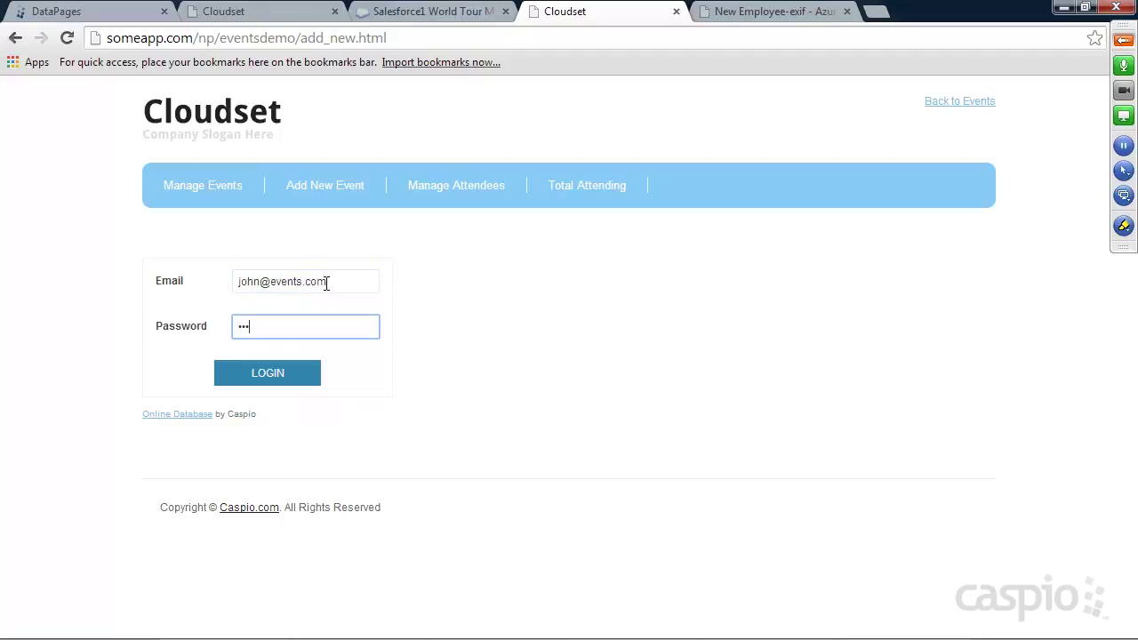
key(Return)
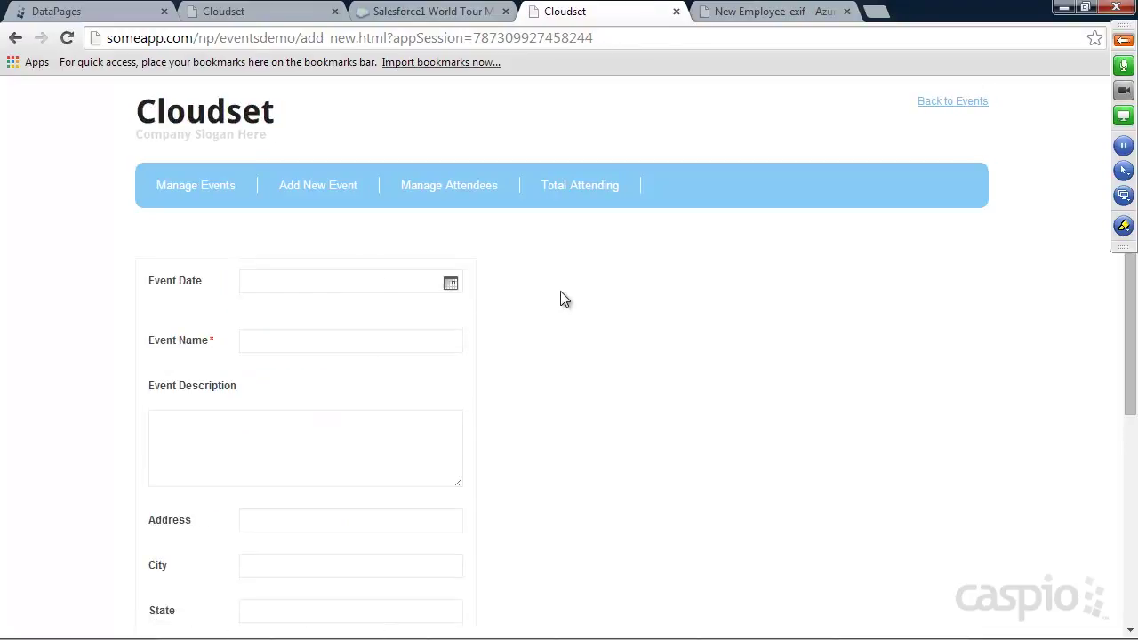
Step: Set Event Date to 05/22/2014 and enter the description 'Here is some random description'
scroll(572, 308, down, 1)
scroll(573, 308, down, 2)
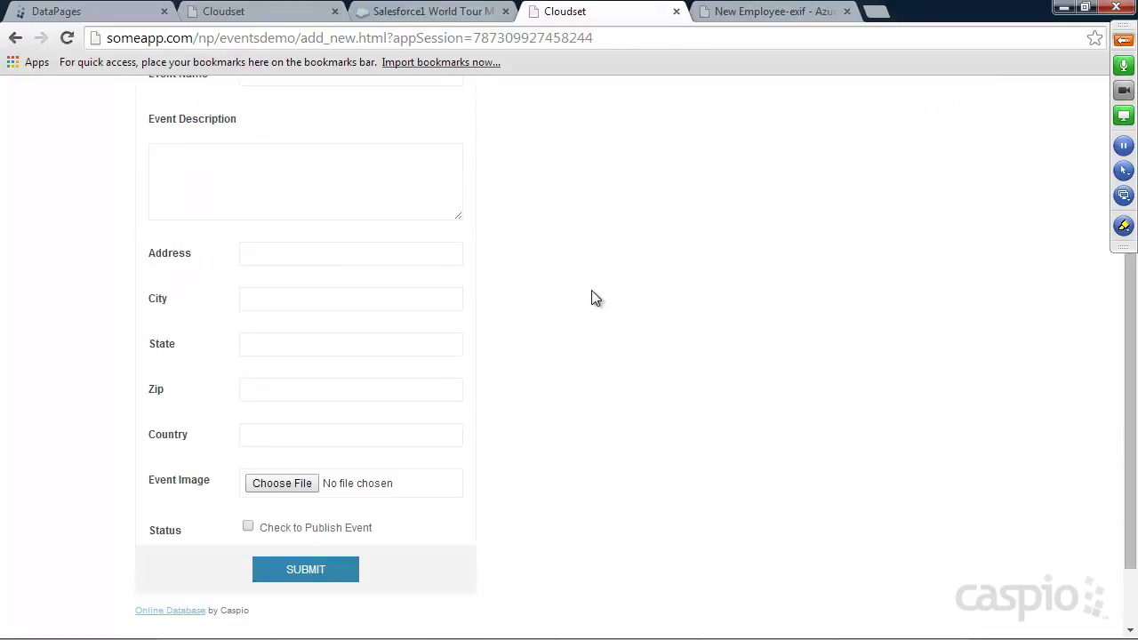
scroll(594, 299, up, 2)
scroll(597, 294, up, 1)
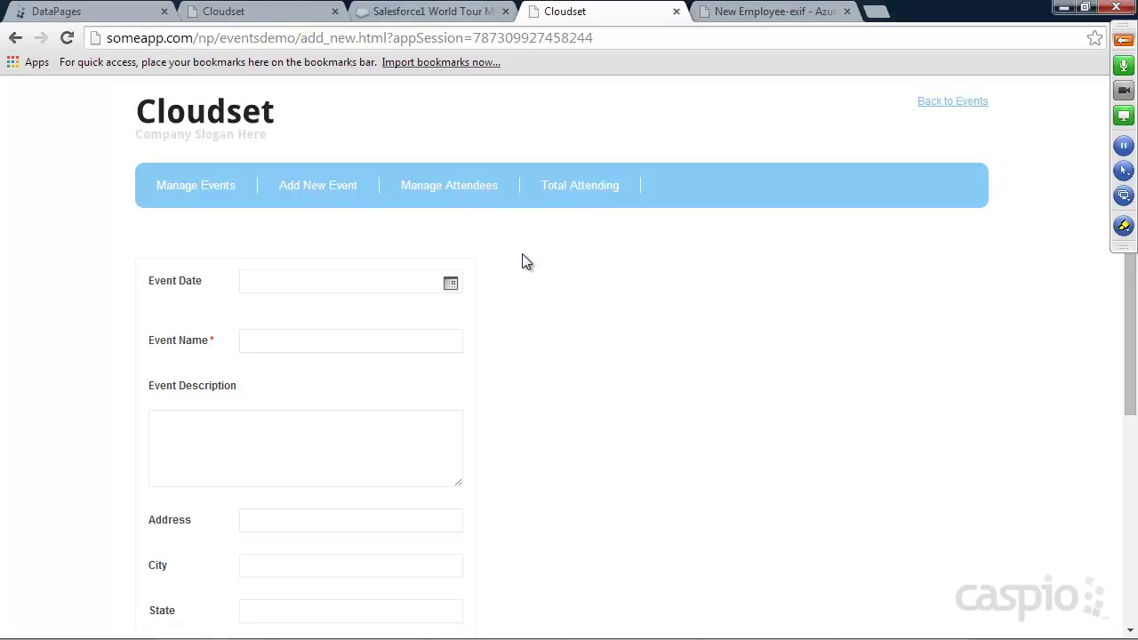
click(451, 285)
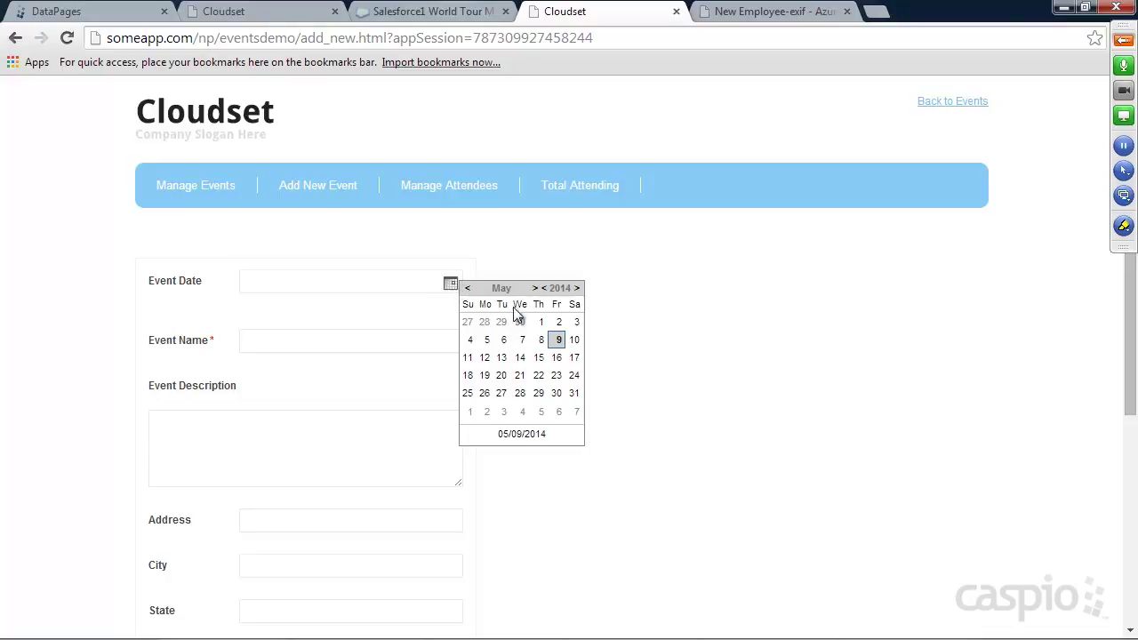
click(538, 375)
click(279, 340)
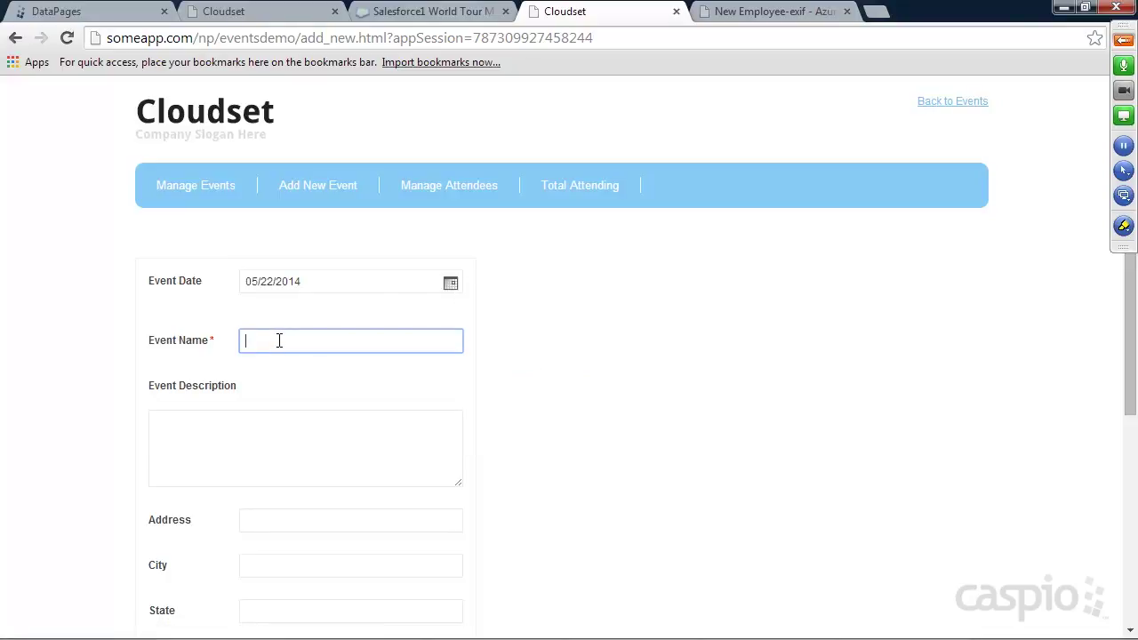
click(243, 441)
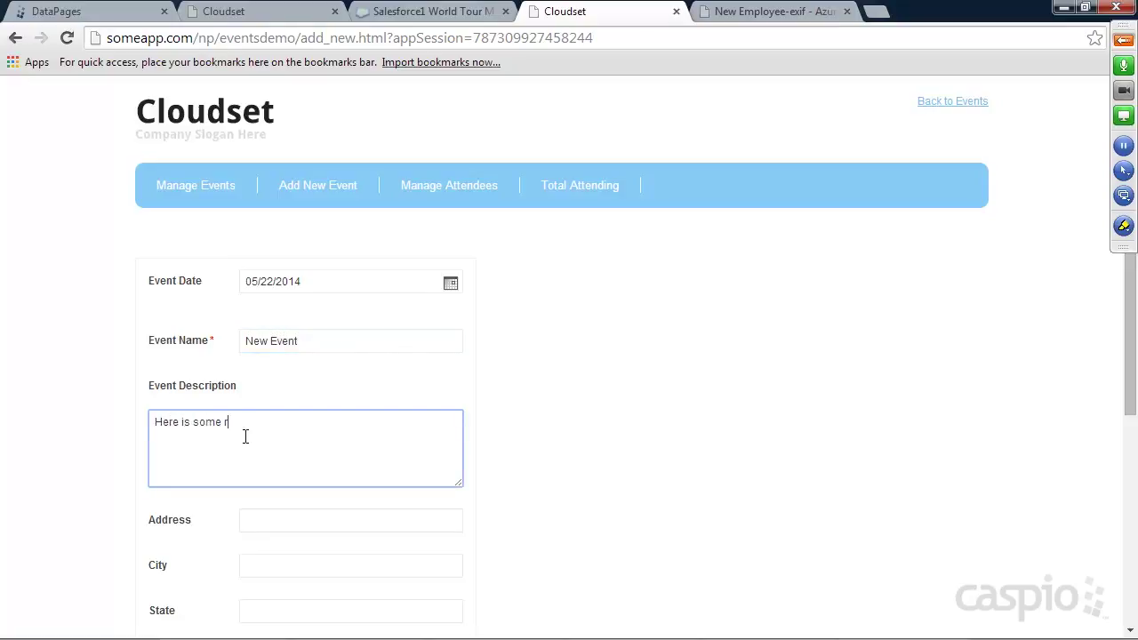
text(Here is some random description)
Step: Autofill the Santa Clara, California address from saved details and enter United States as Country
key(Tab)
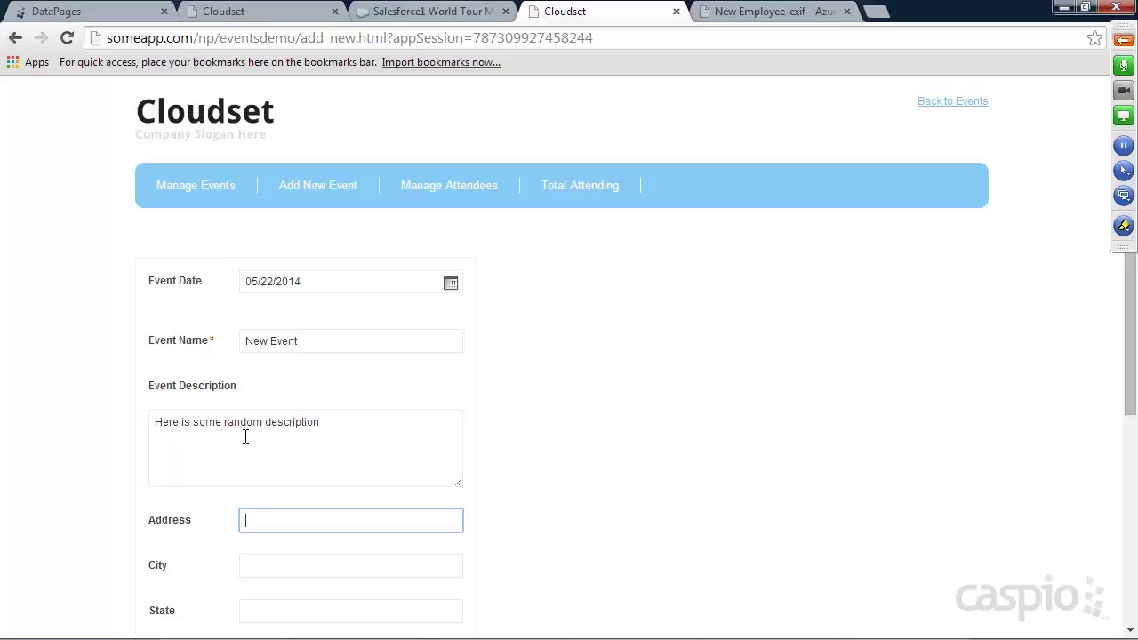
scroll(538, 395, down, 3)
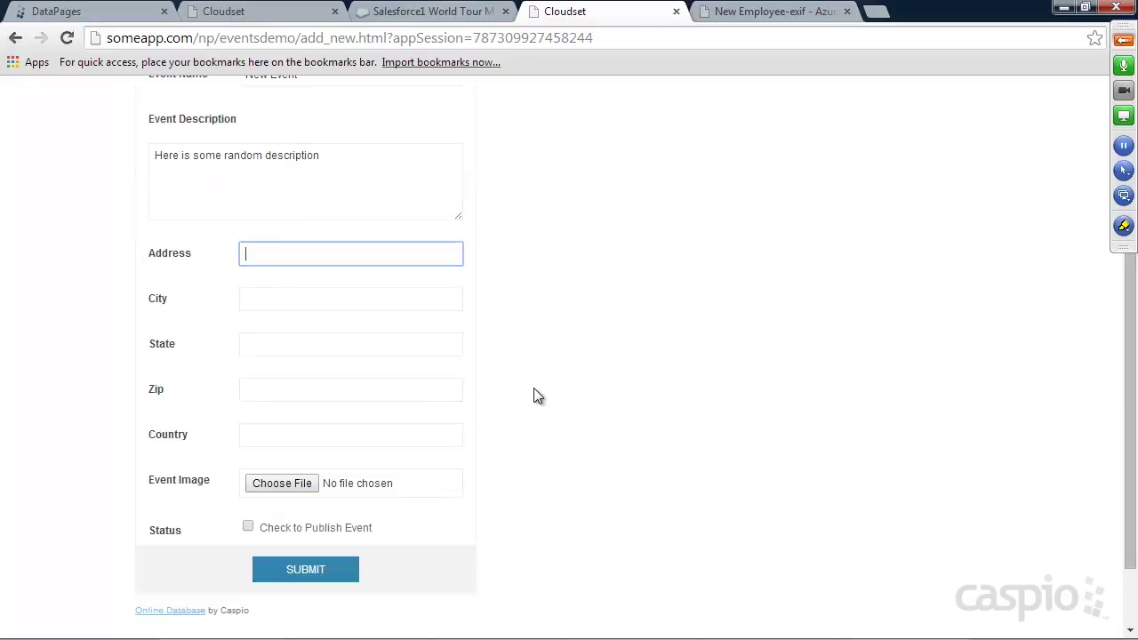
text(295)
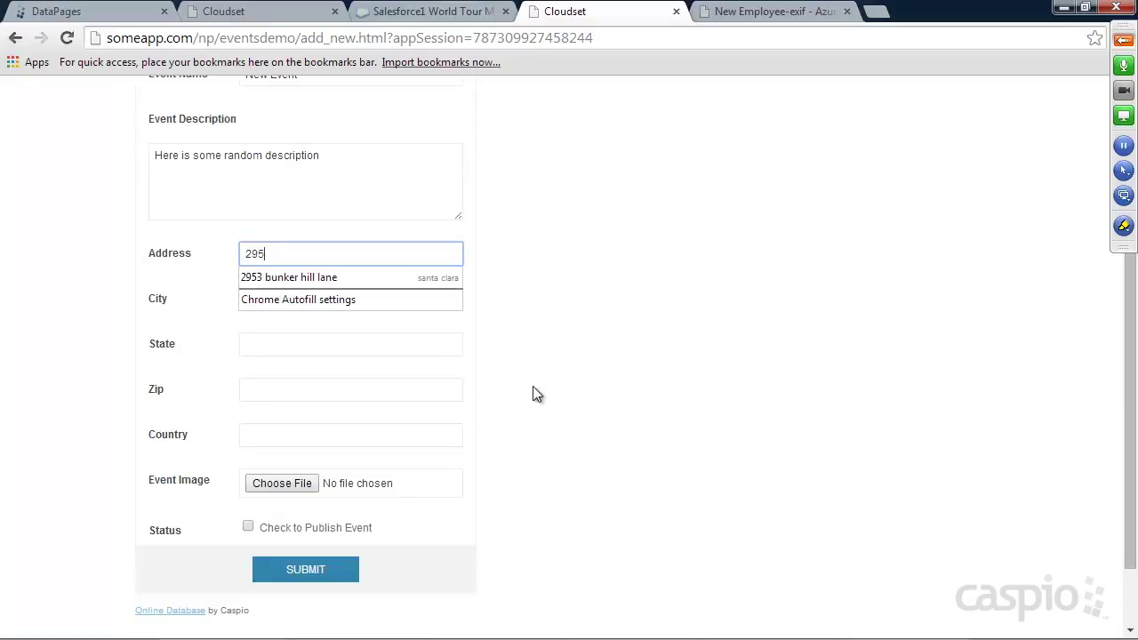
key(Down)
text(3 Bu)
click(537, 395)
click(301, 252)
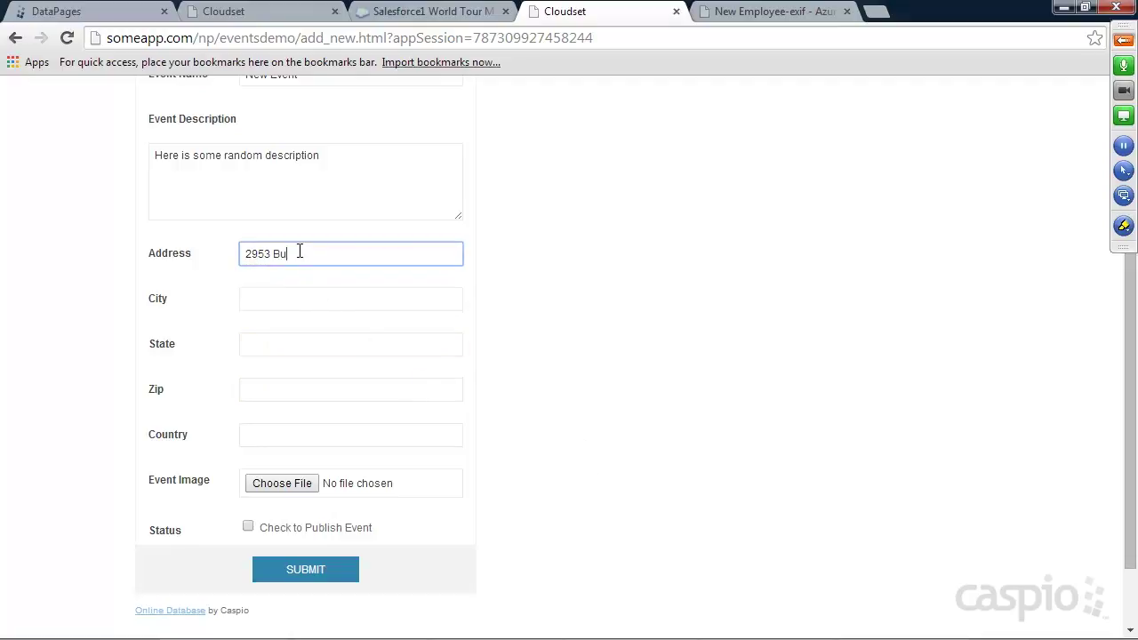
text(n)
click(301, 278)
click(445, 436)
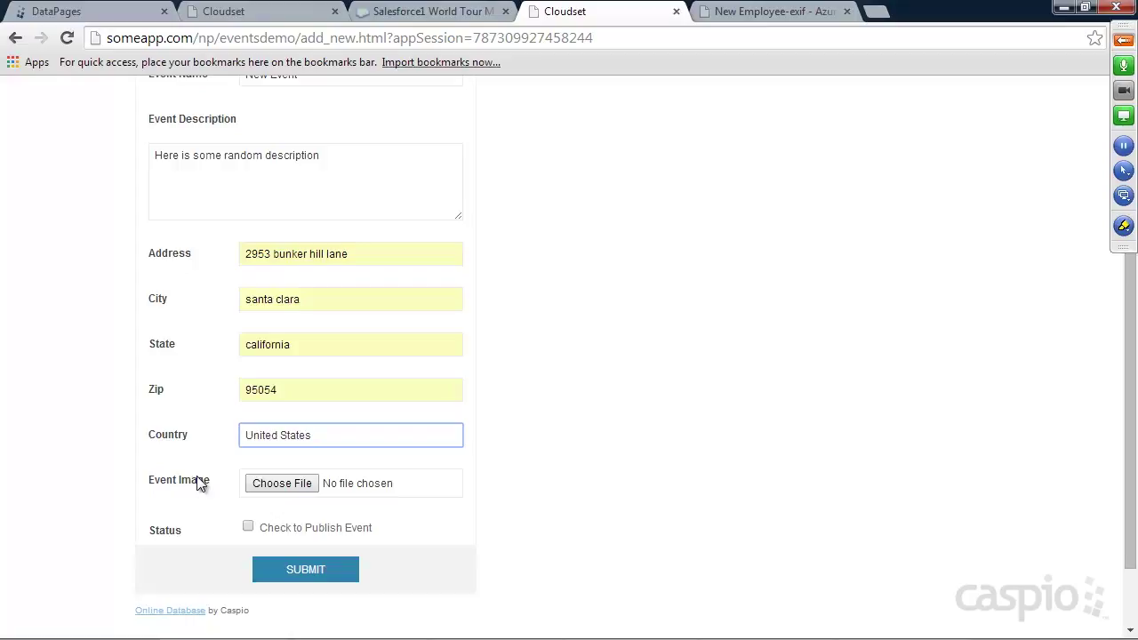
click(271, 489)
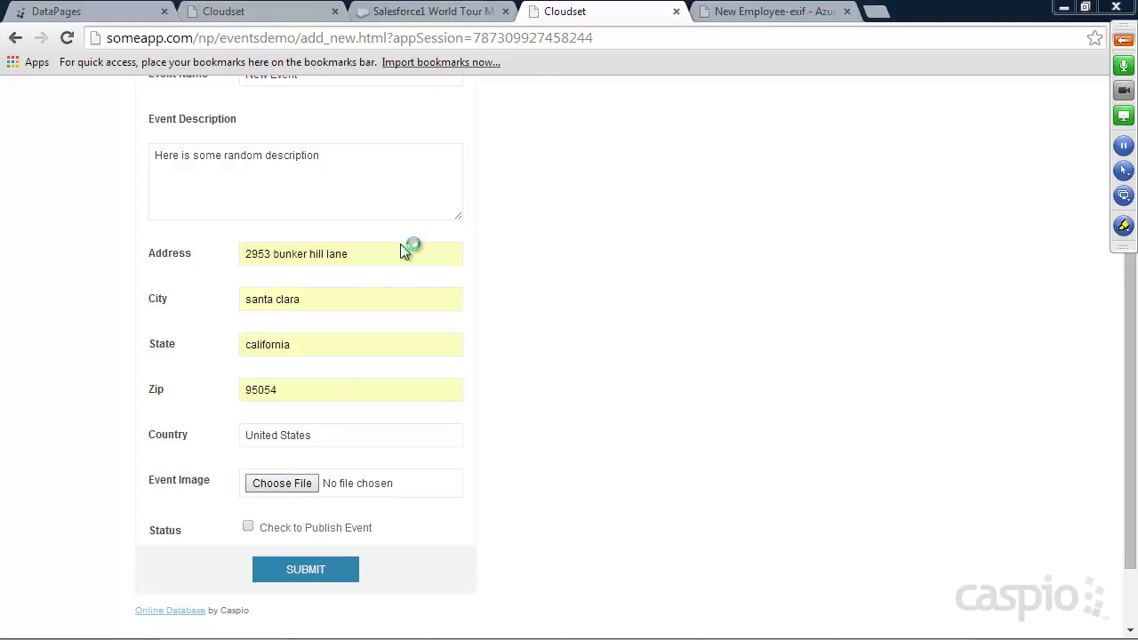
Step: Cancel the file dialog and search Google Images for 'event image' in a new tab
drag(528, 119, 528, 264)
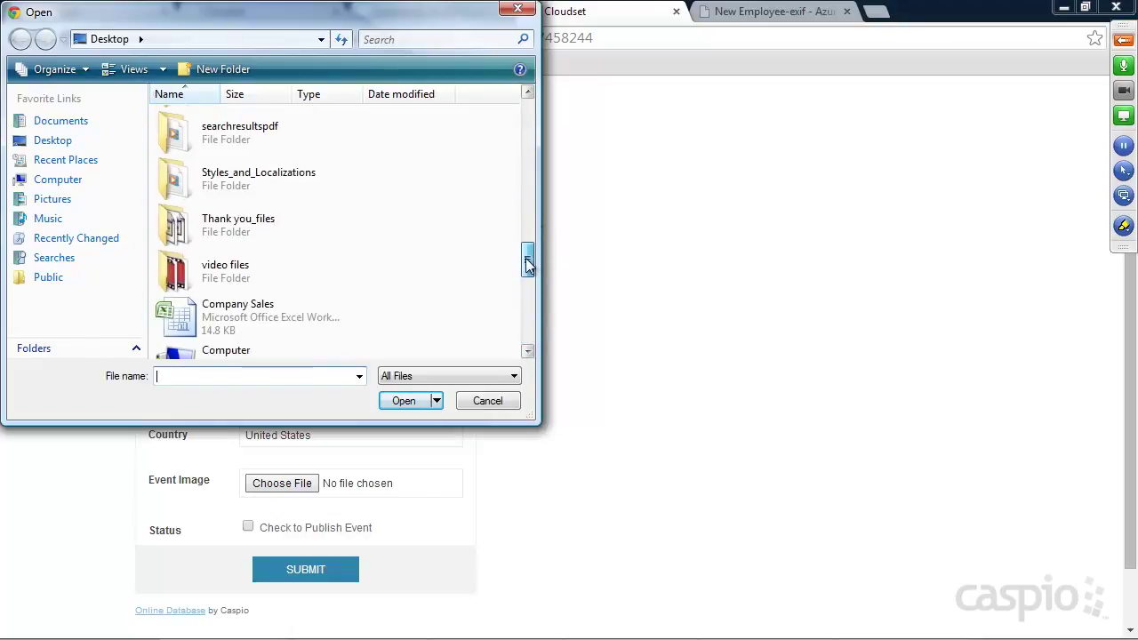
click(487, 401)
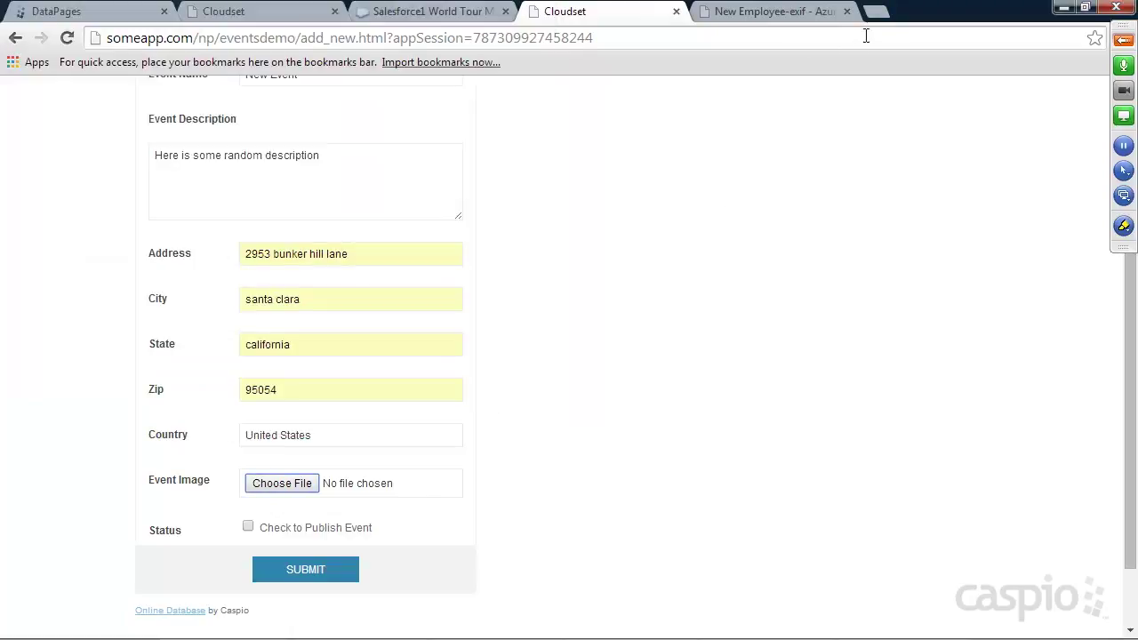
click(876, 13)
text(go)
key(Return)
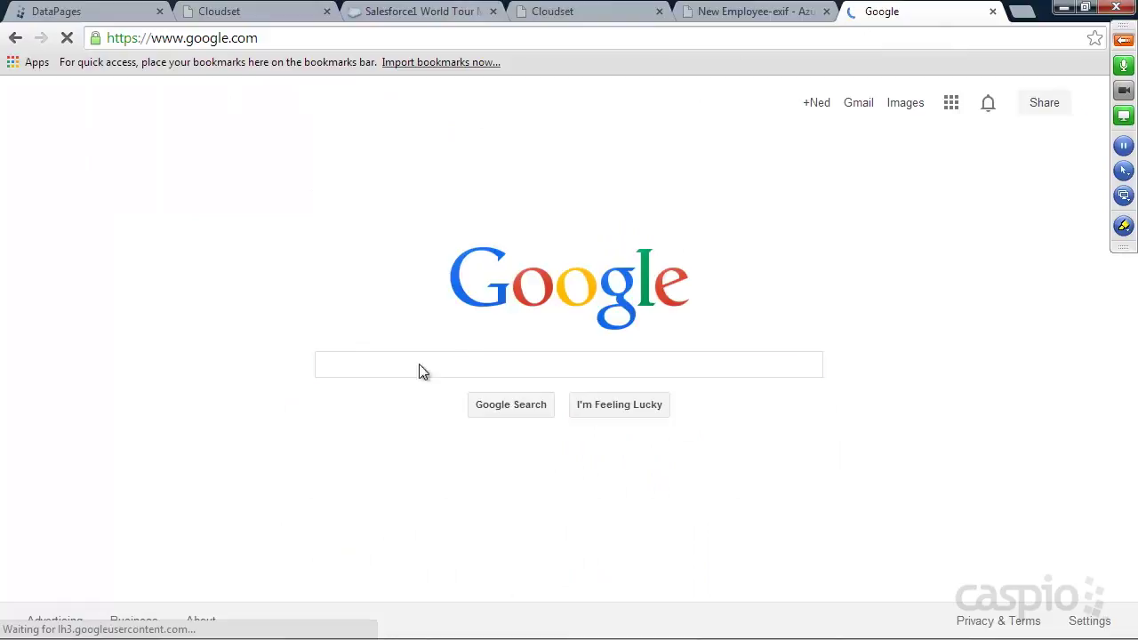
click(397, 368)
text(event image)
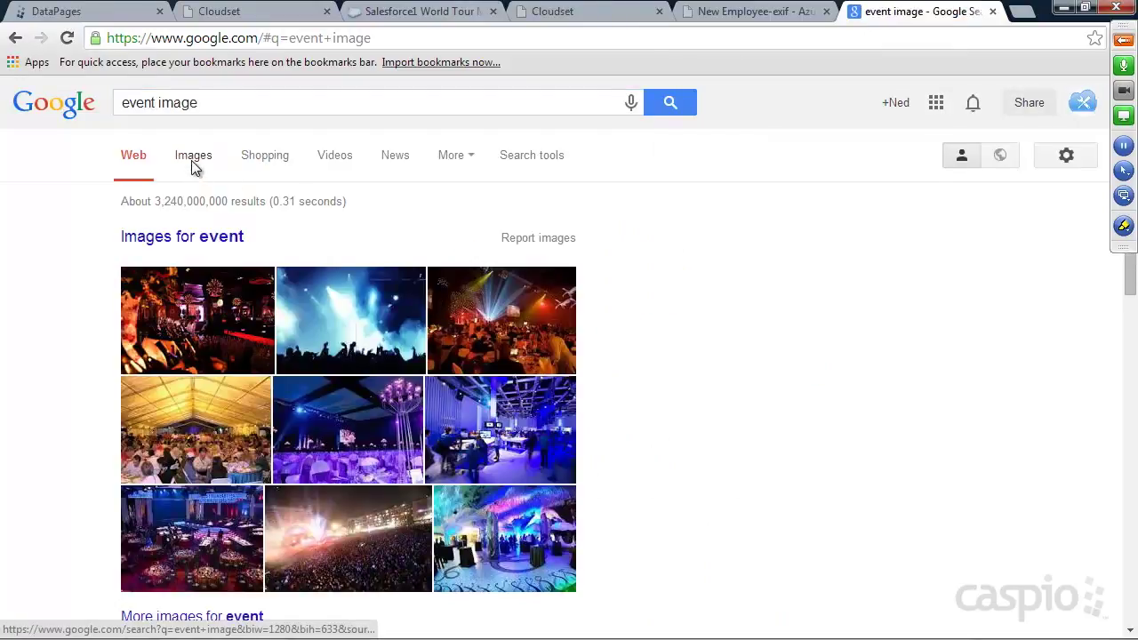
click(193, 160)
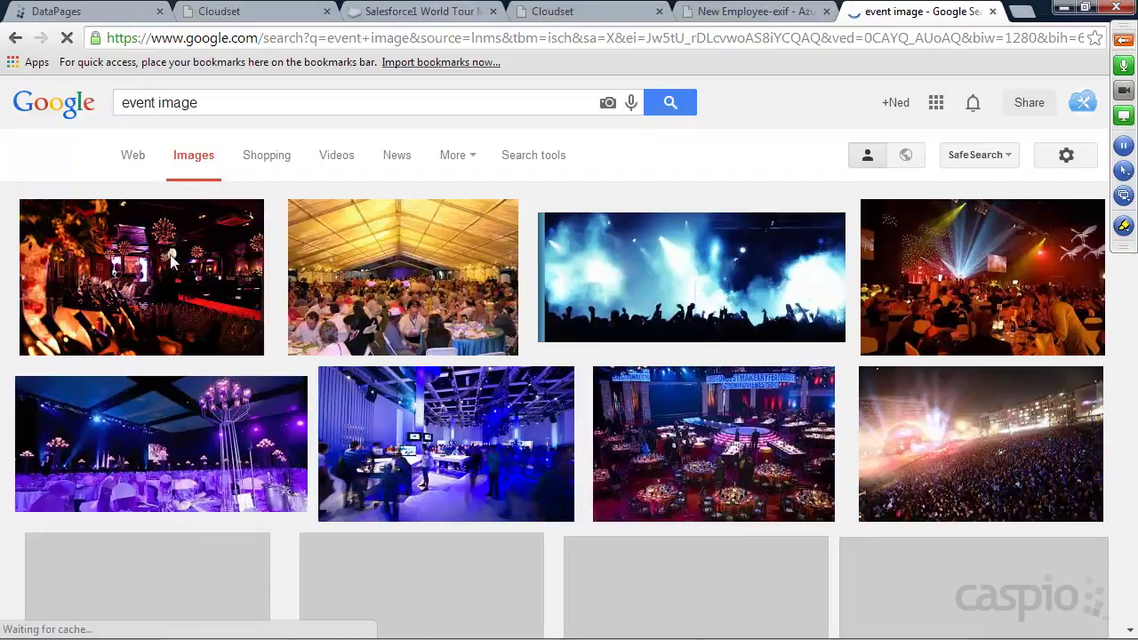
Step: Save the first picture to the Desktop as eventimage.jpg and close the tab
right_click(170, 252)
click(230, 381)
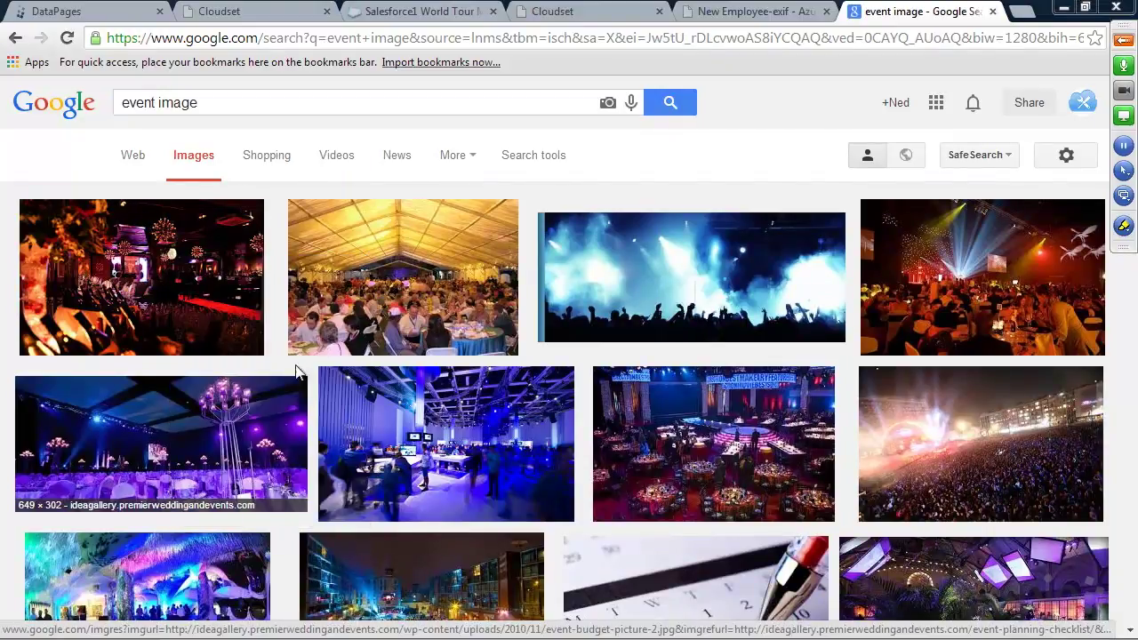
click(61, 186)
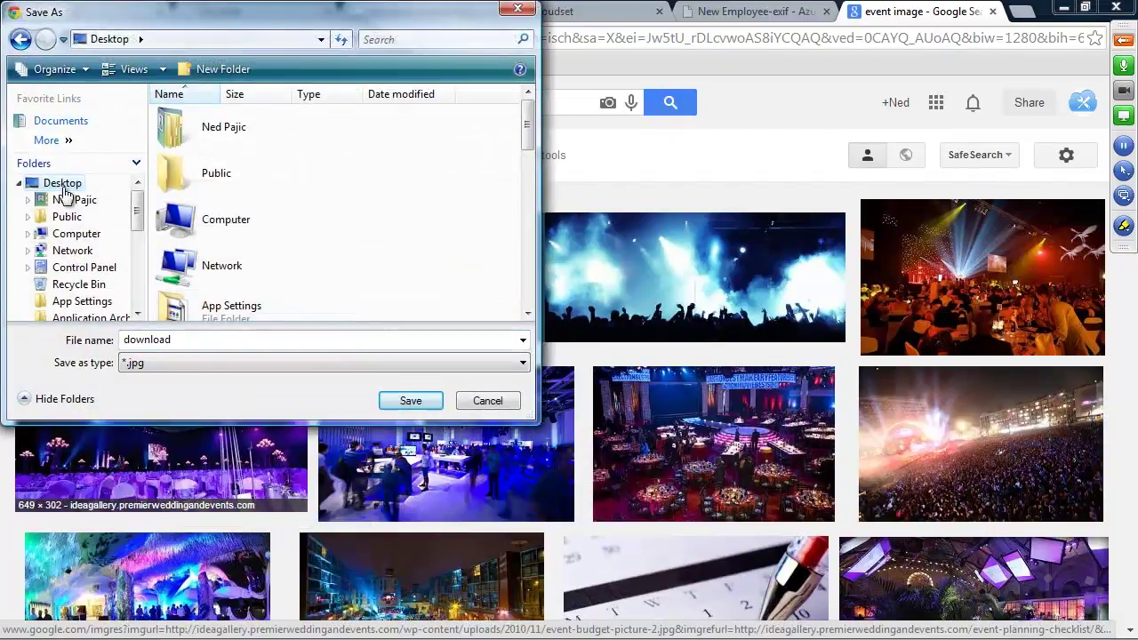
double_click(215, 338)
text(eventimage)
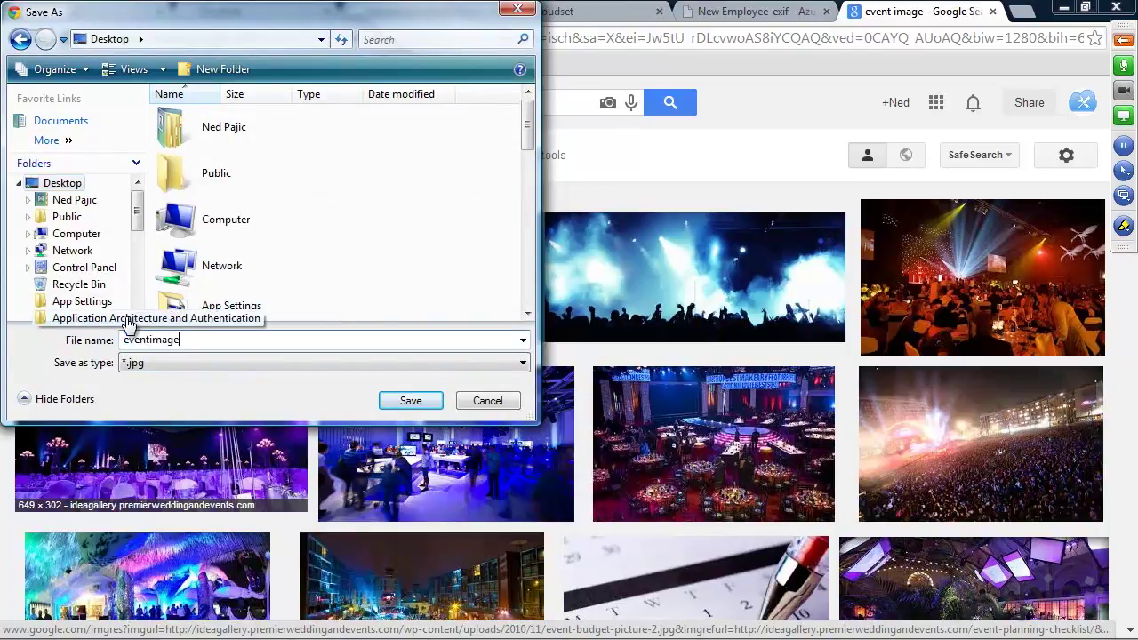
click(410, 400)
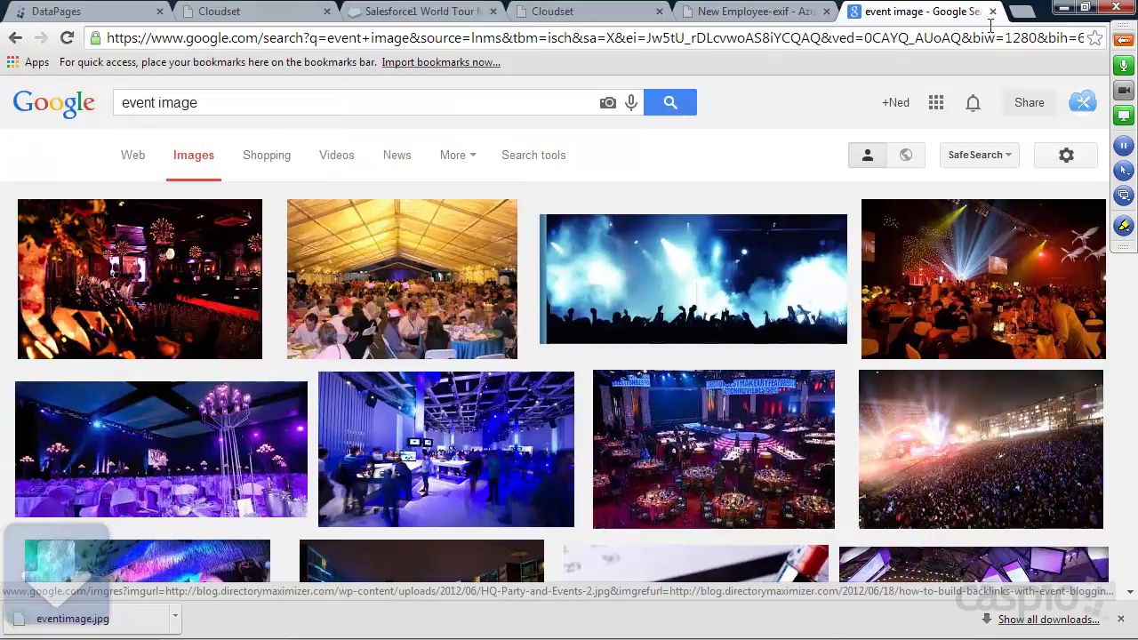
click(992, 12)
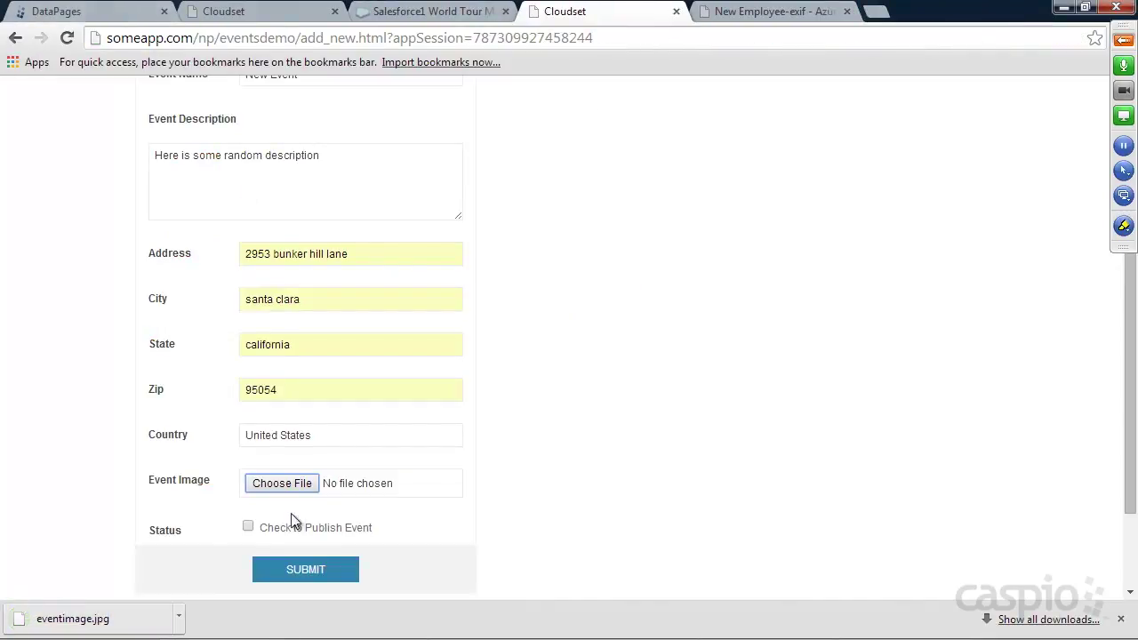
Step: Attach eventimage.jpg as the event image and submit the new event as published
click(287, 484)
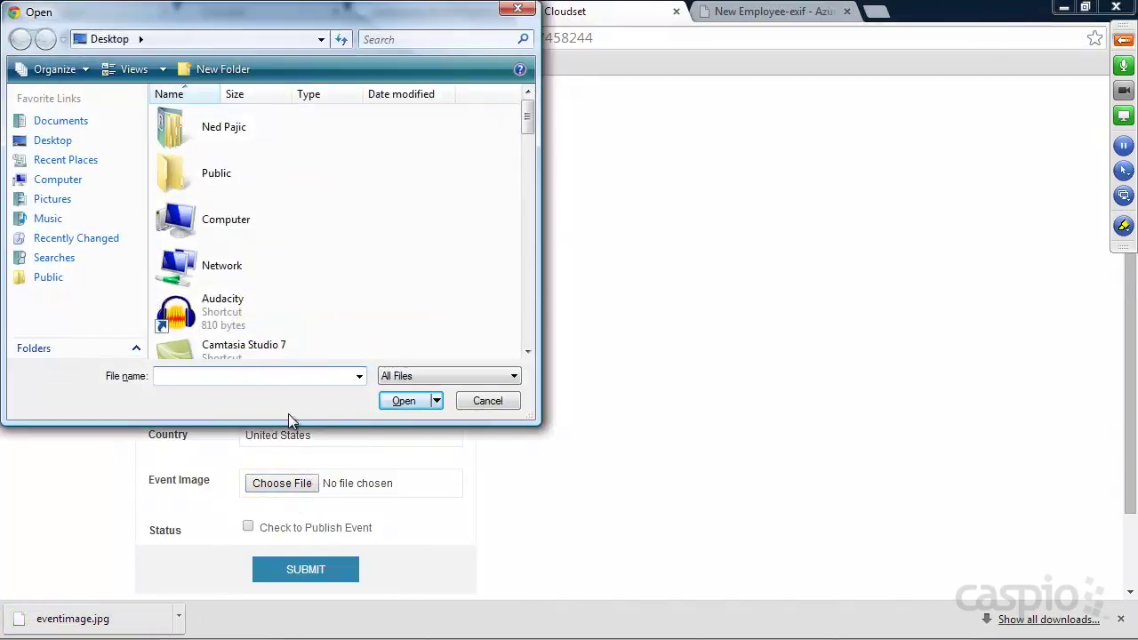
text(even)
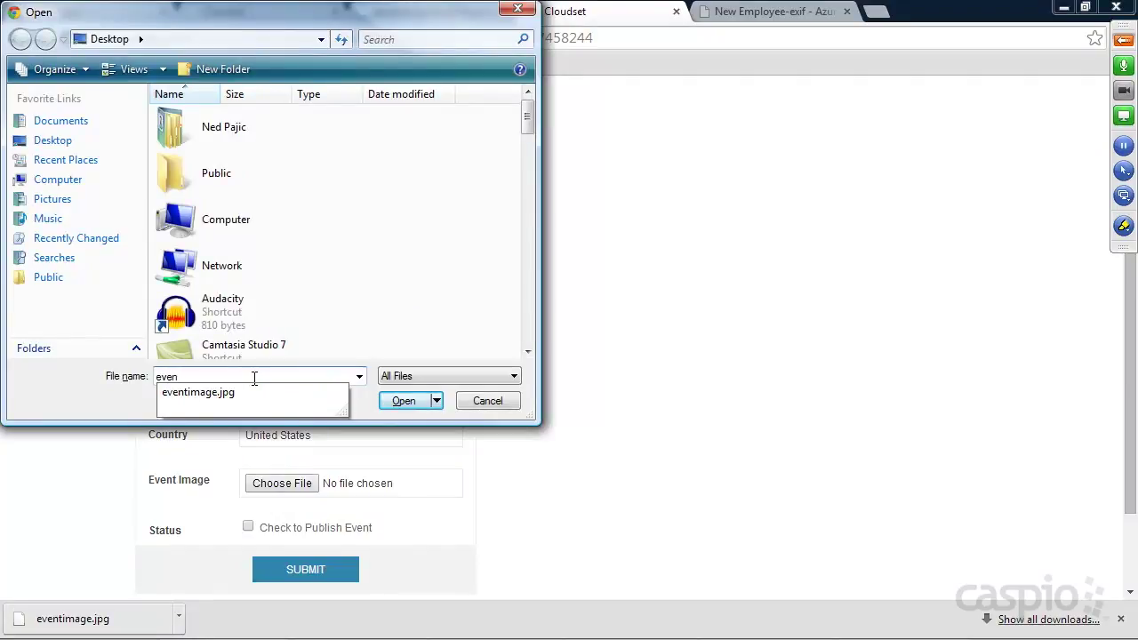
click(230, 392)
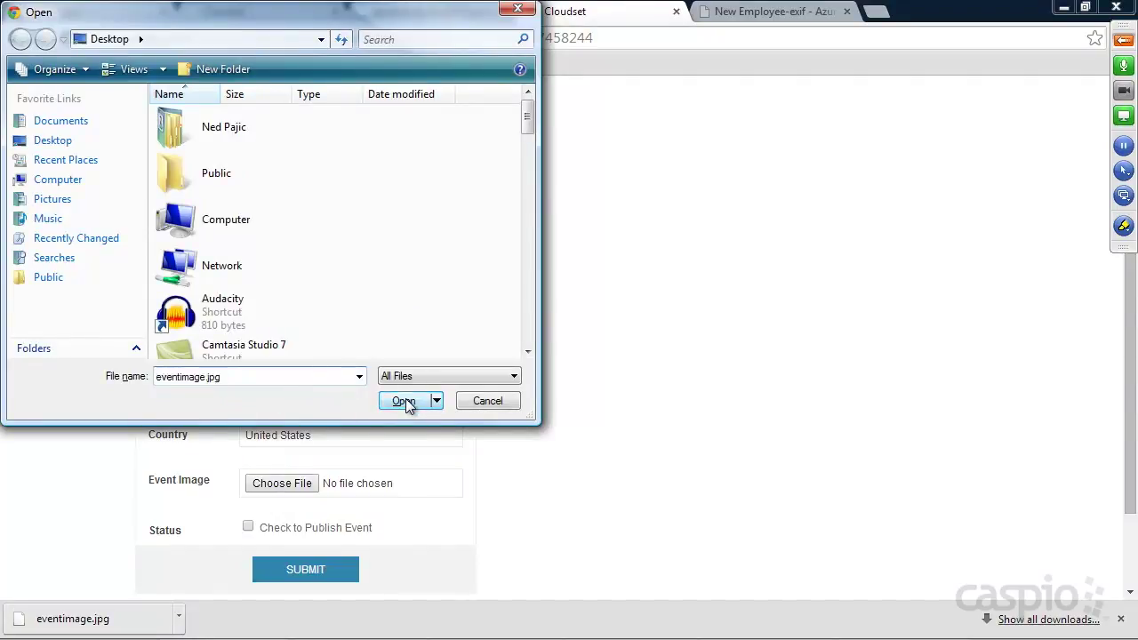
click(404, 400)
scroll(586, 367, down, 3)
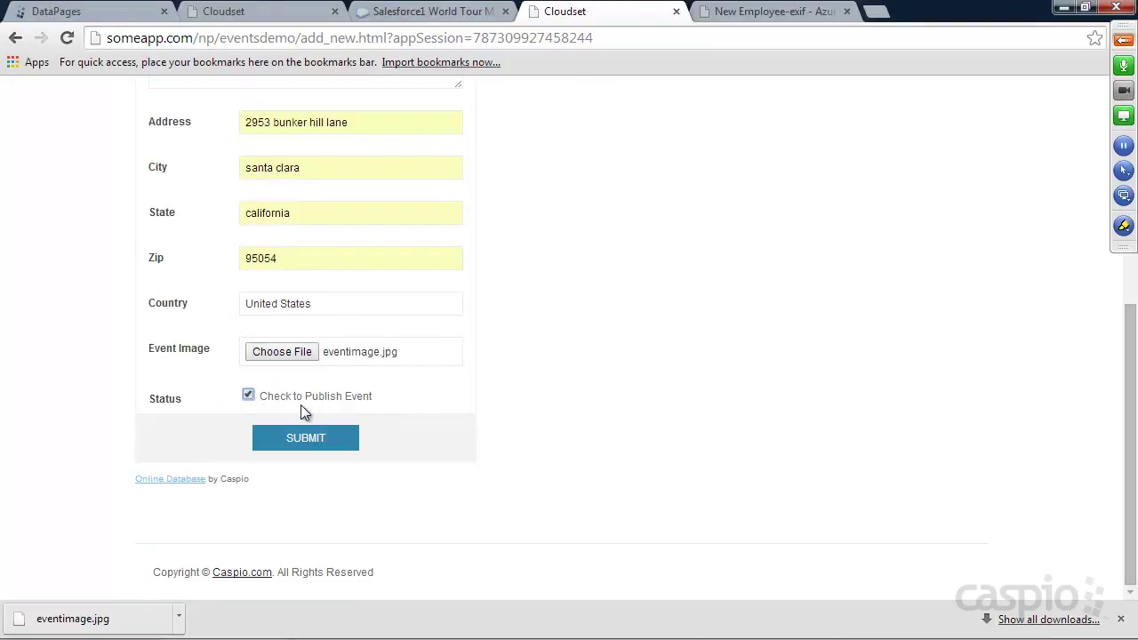
click(305, 437)
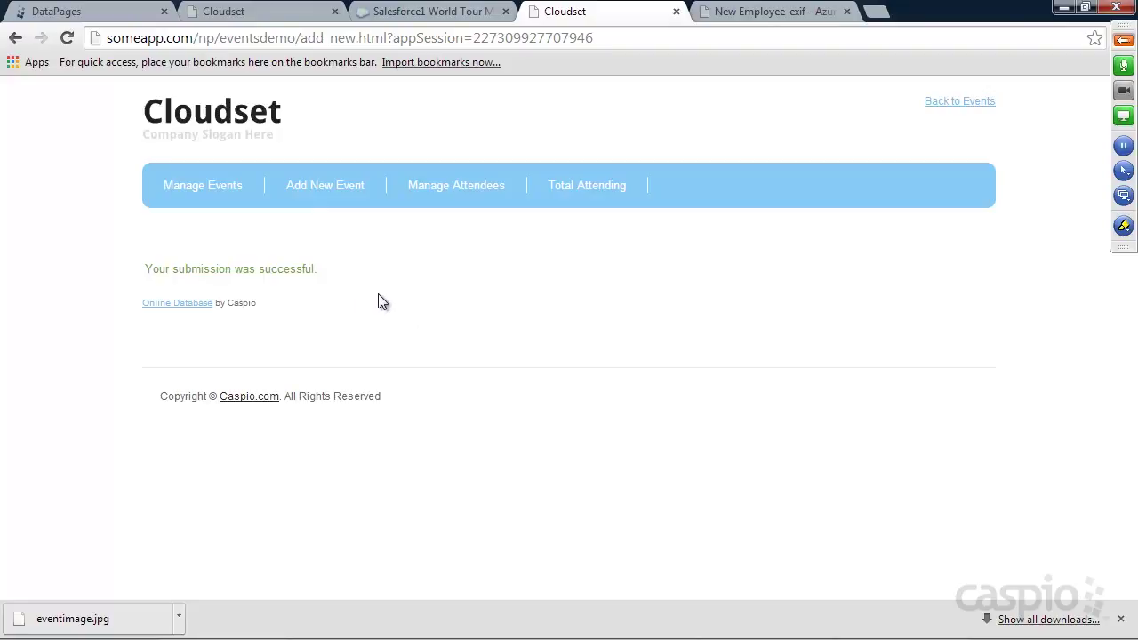
Step: Open the Events_Table_ datasheet from Tables and widen the Event_ID column to read full ids
click(91, 12)
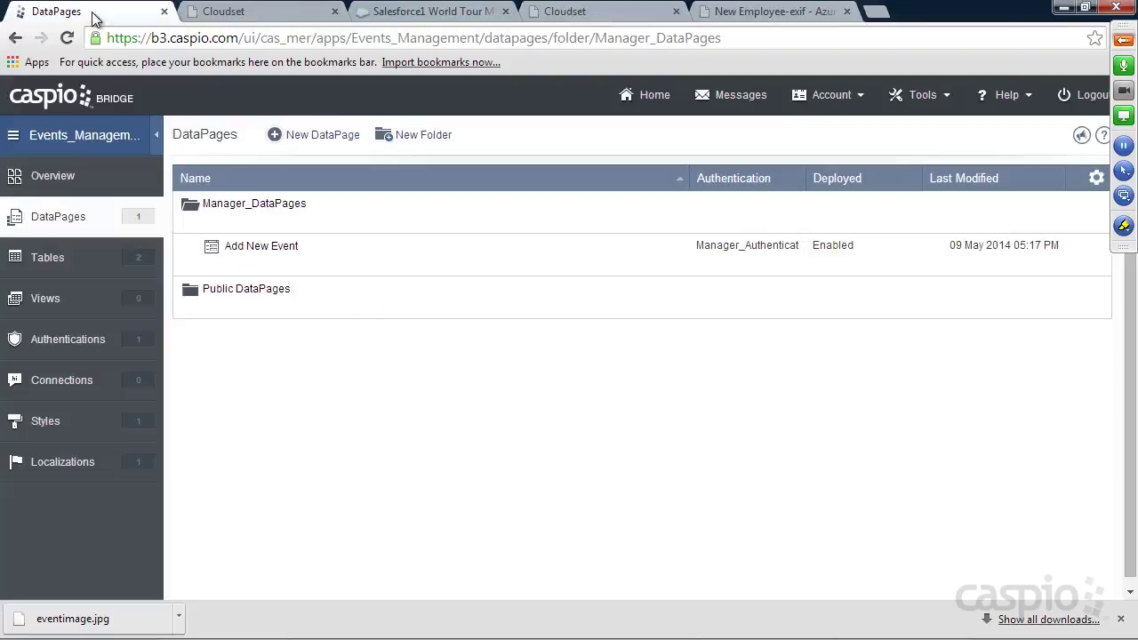
click(57, 263)
mouse_move(226, 229)
mouse_move(237, 257)
click(284, 266)
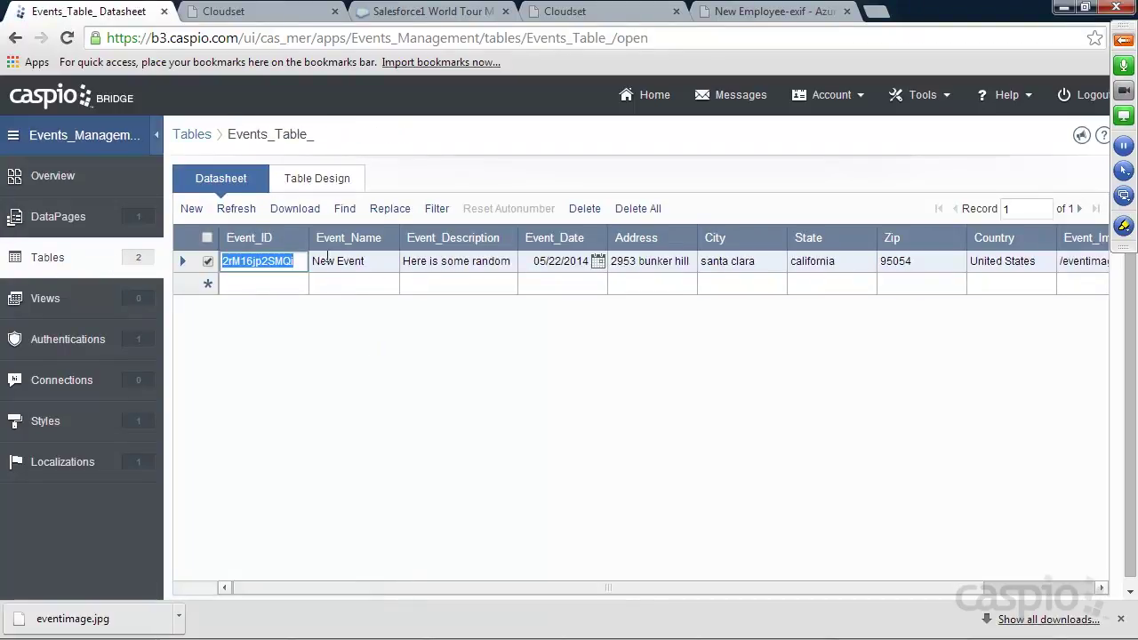
drag(309, 237, 389, 238)
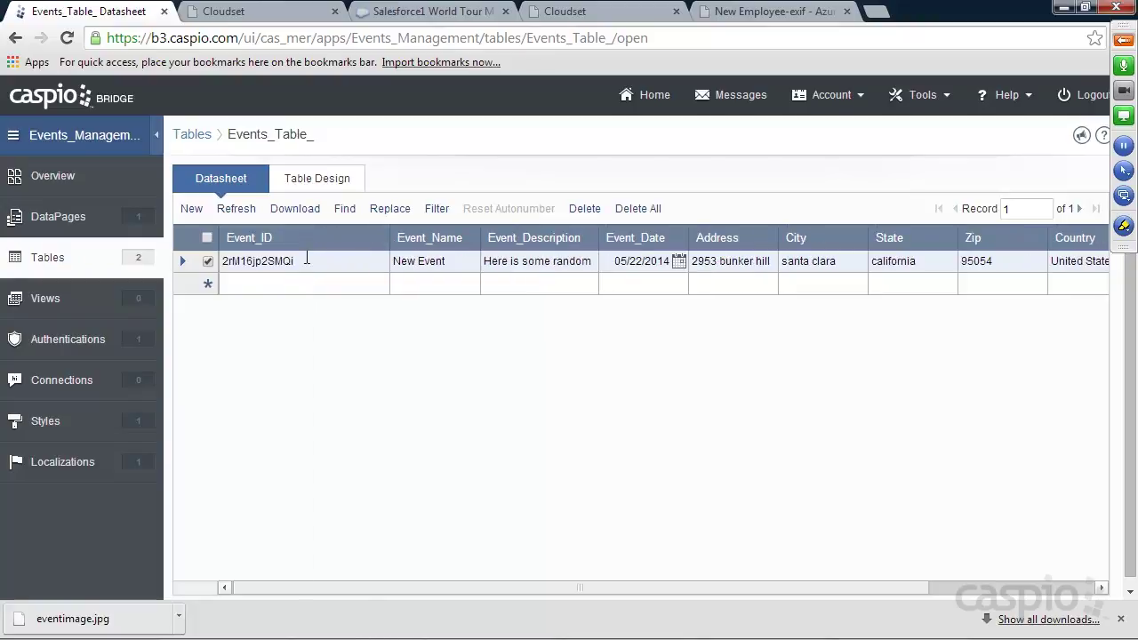
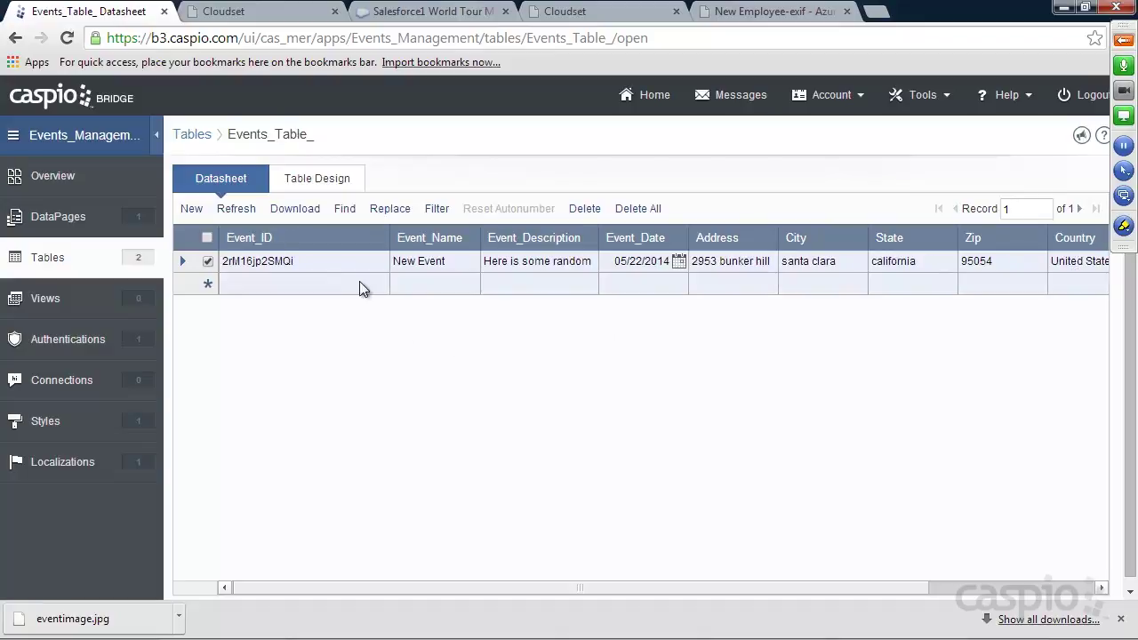
Step: Review the Events_Table_ and Event_Managers field designs and the single manager record, then list DataPages
click(317, 178)
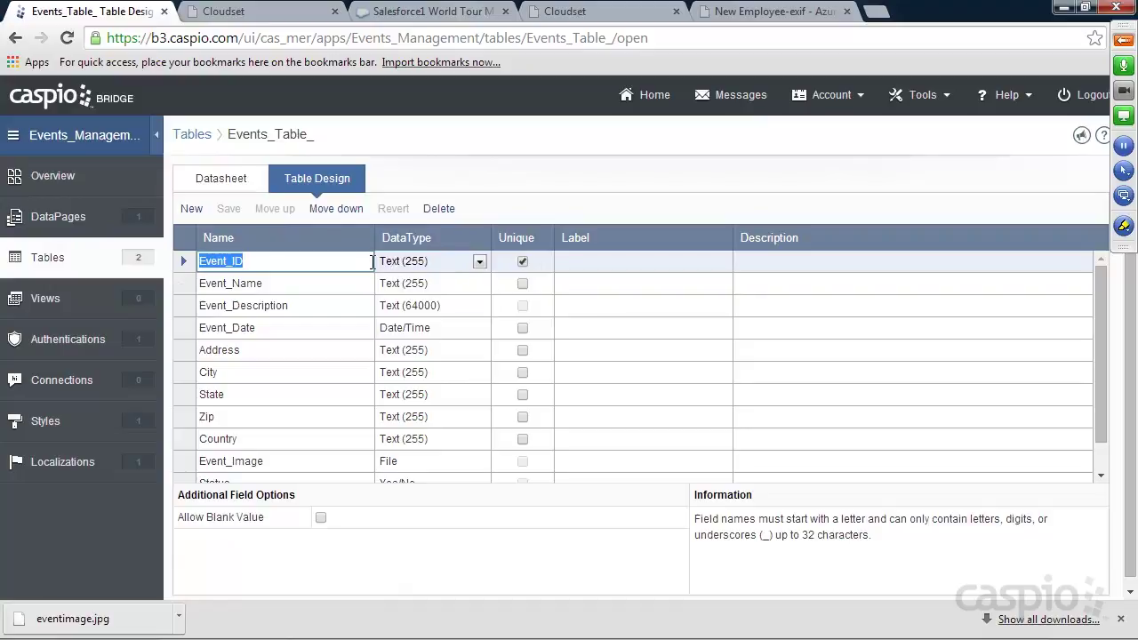
click(53, 258)
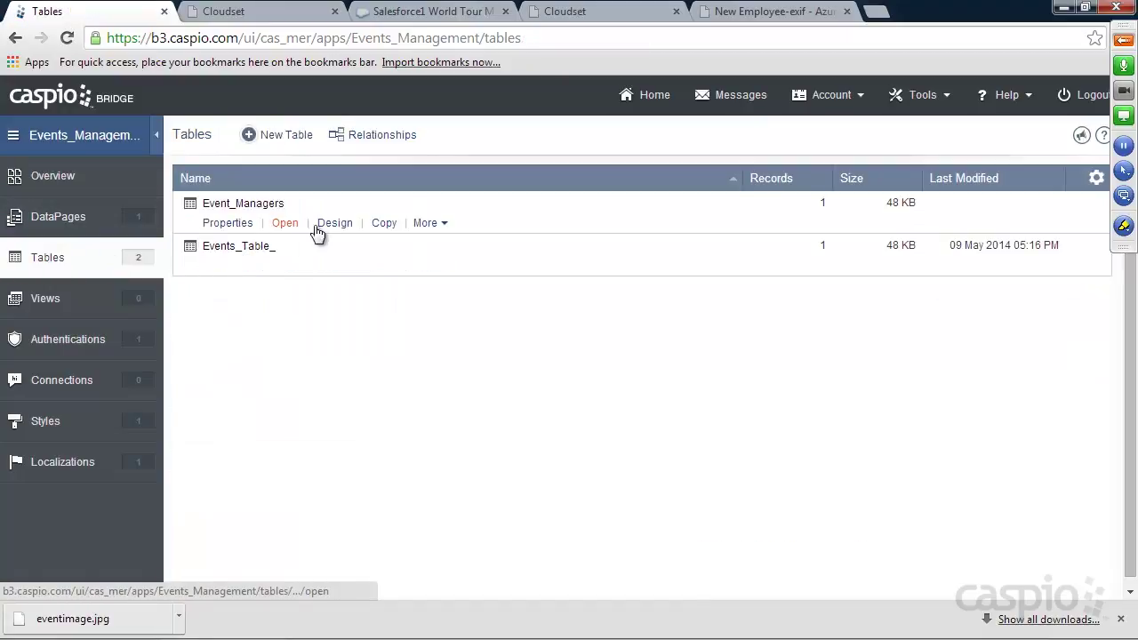
click(333, 224)
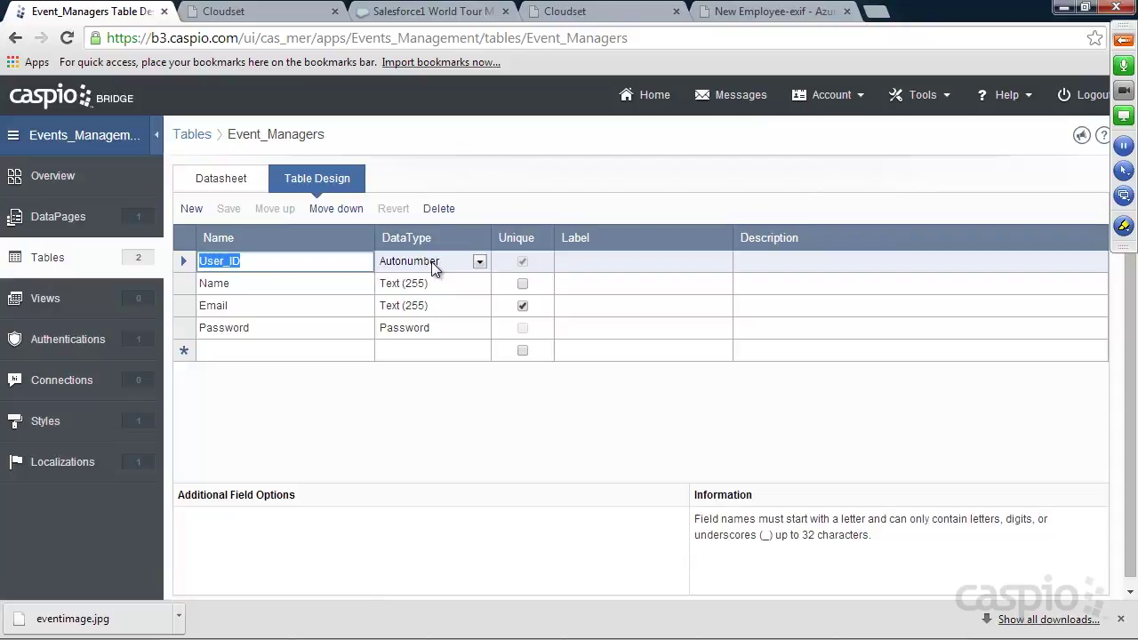
click(238, 182)
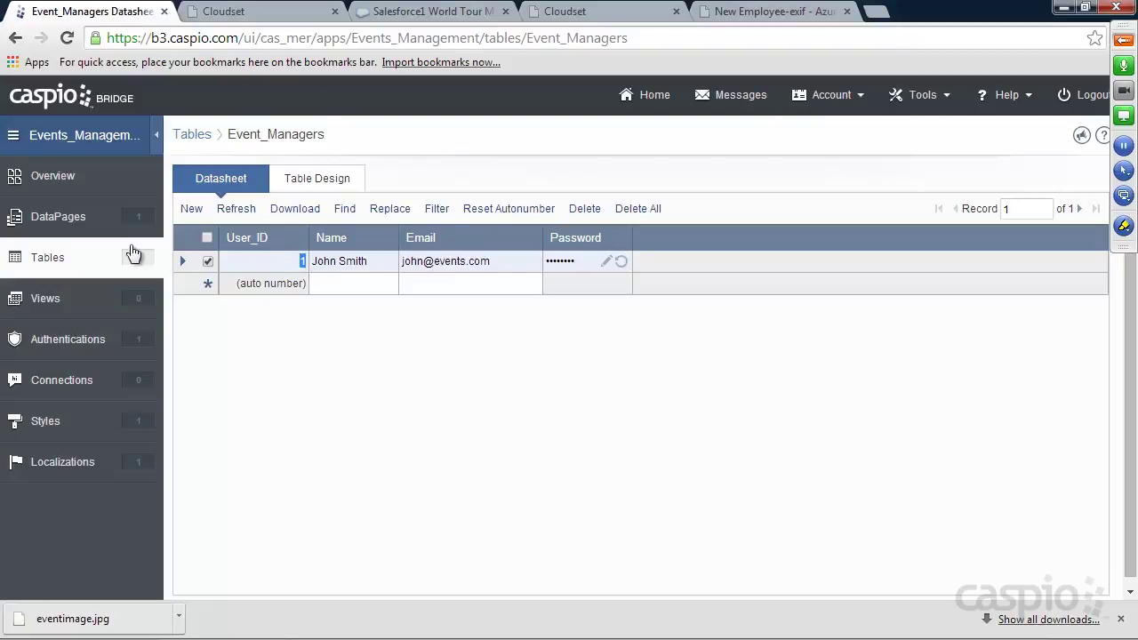
click(74, 222)
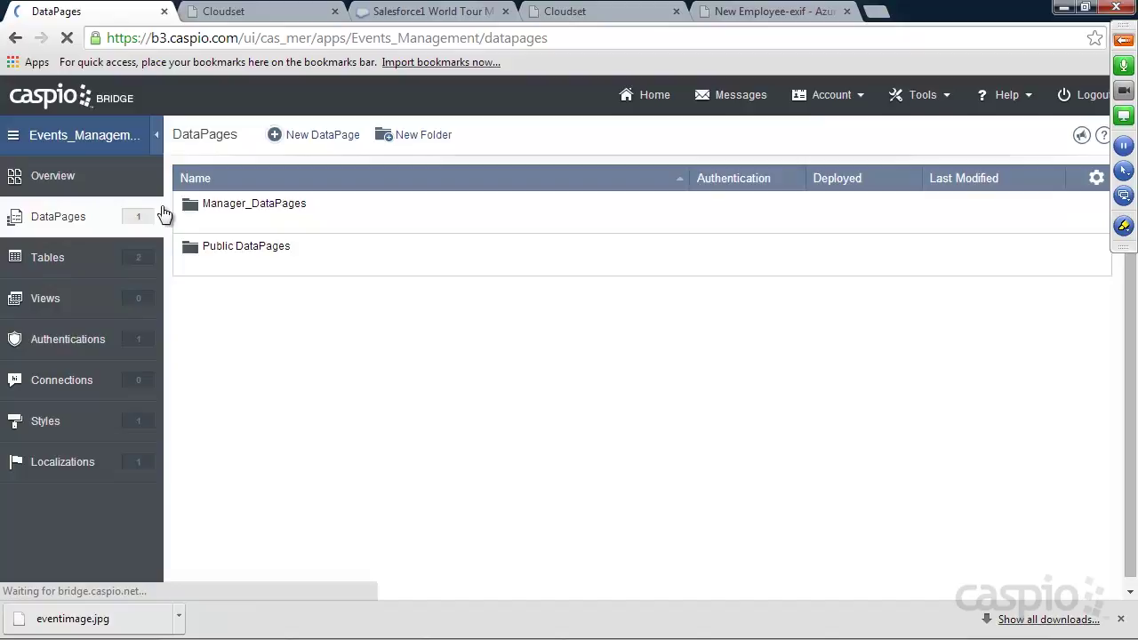
Step: Check the Cloudset site's add new event page, then return to Caspio's DataPages list
click(580, 14)
click(315, 187)
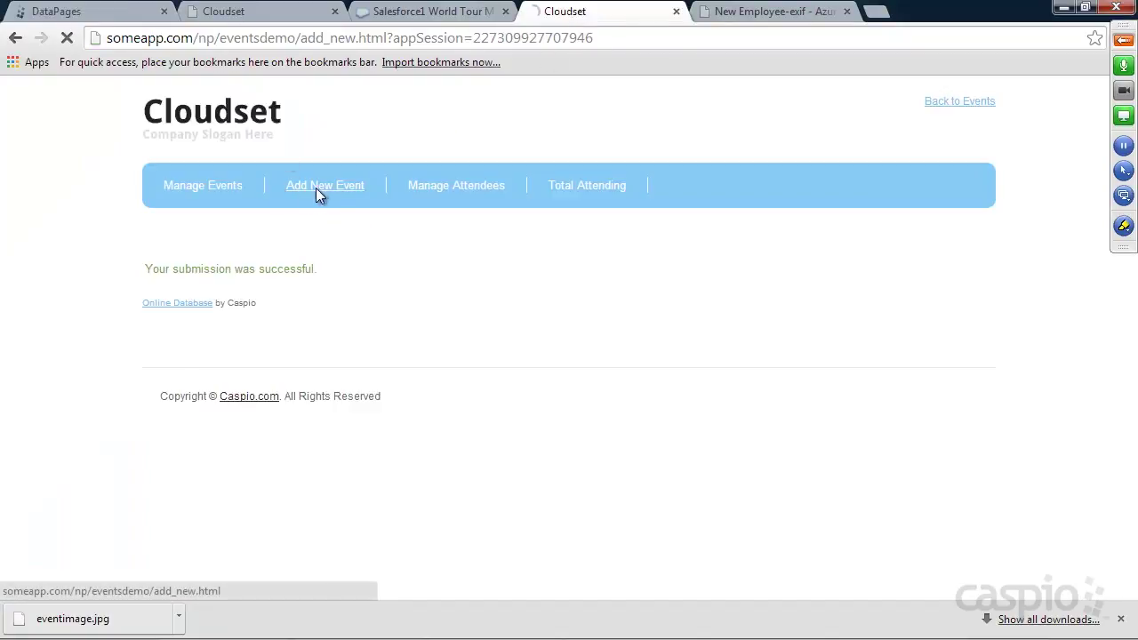
click(124, 16)
Step: Create a new Tabular Report DataPage inside the Manager_DataPages folder
click(224, 224)
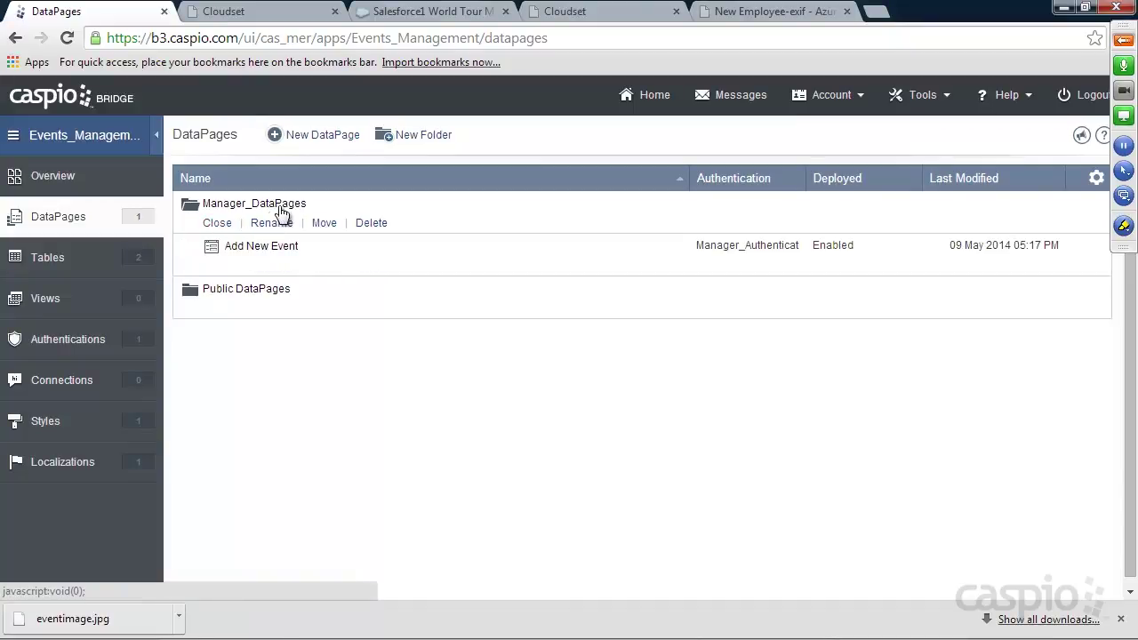
click(324, 139)
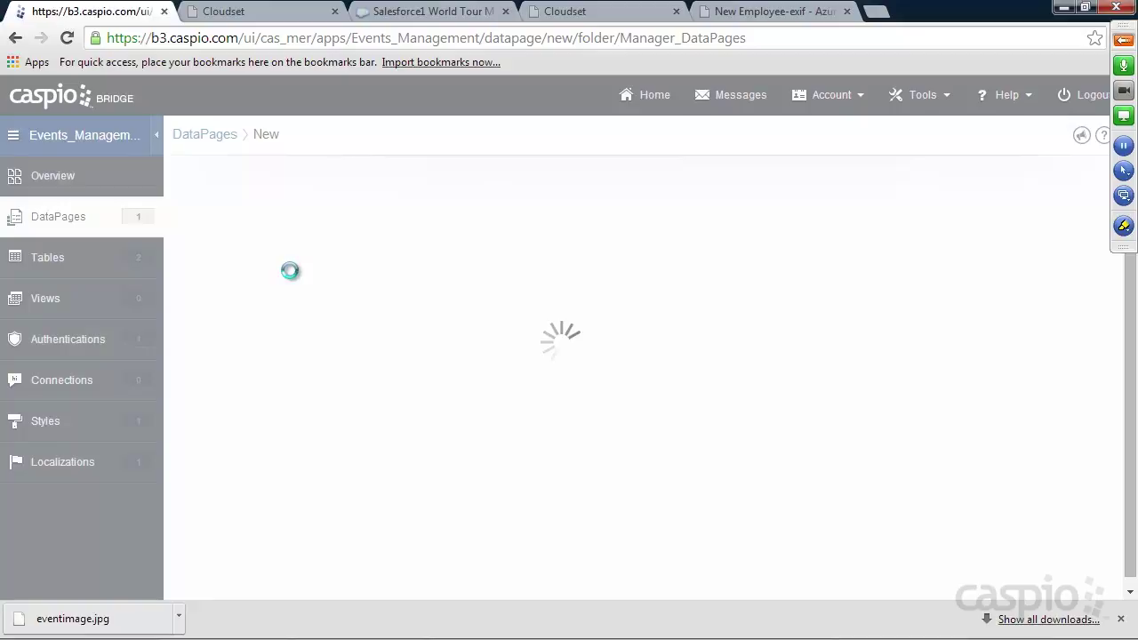
scroll(363, 306, up, 2)
click(236, 249)
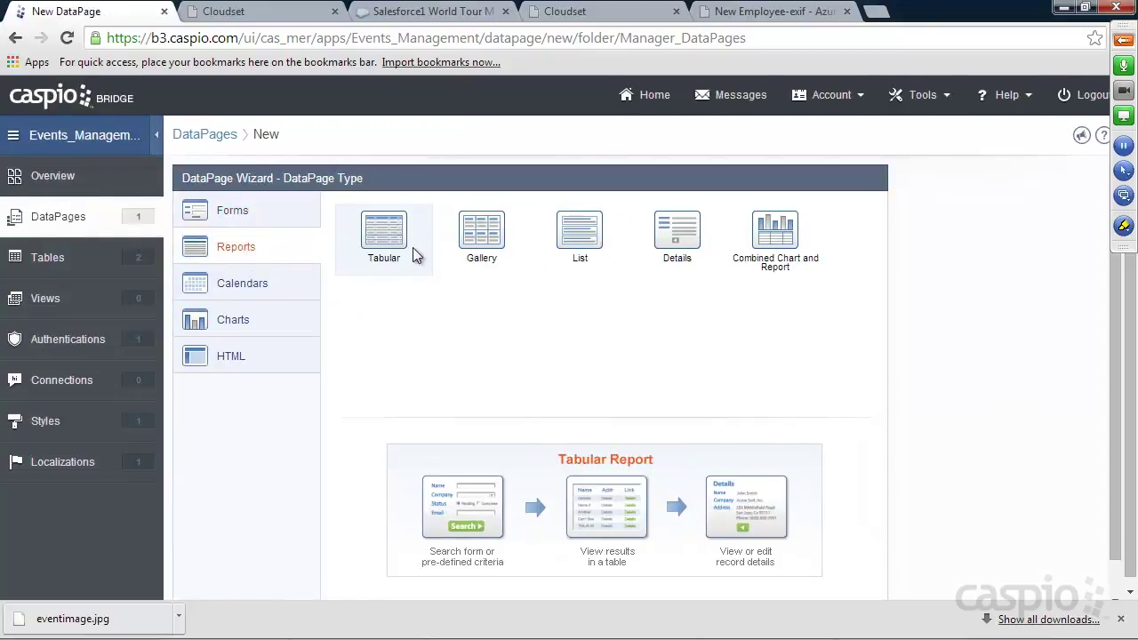
scroll(734, 515, down, 1)
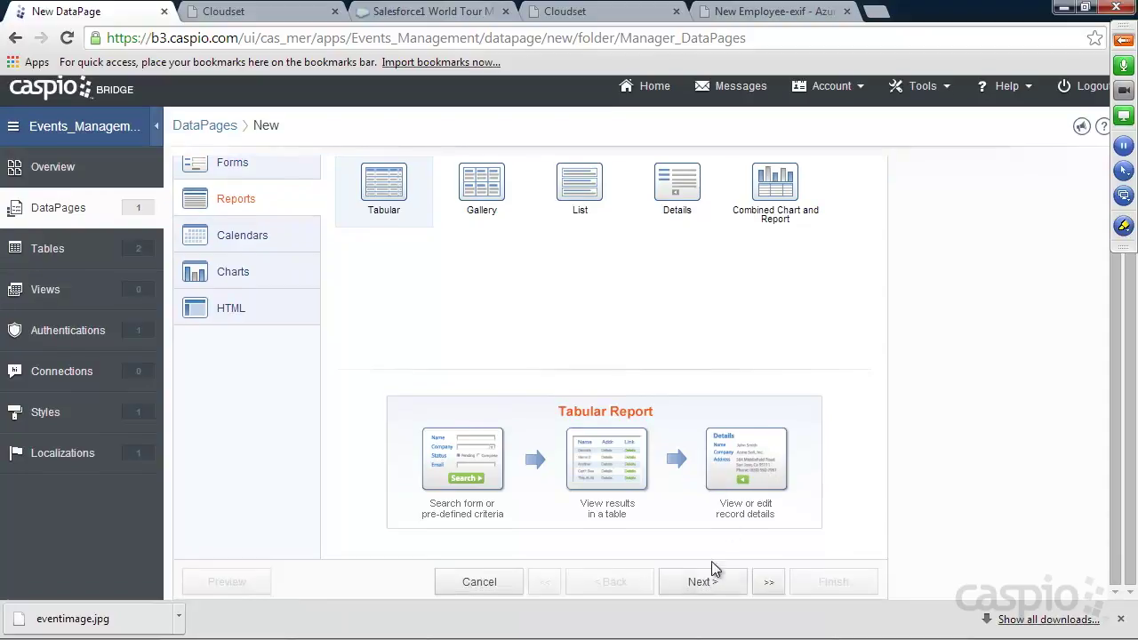
click(719, 590)
Step: Base the report on Events_Table_, name it 'Manage events', restrict it to managers, and filter by predefined criteria
click(1120, 619)
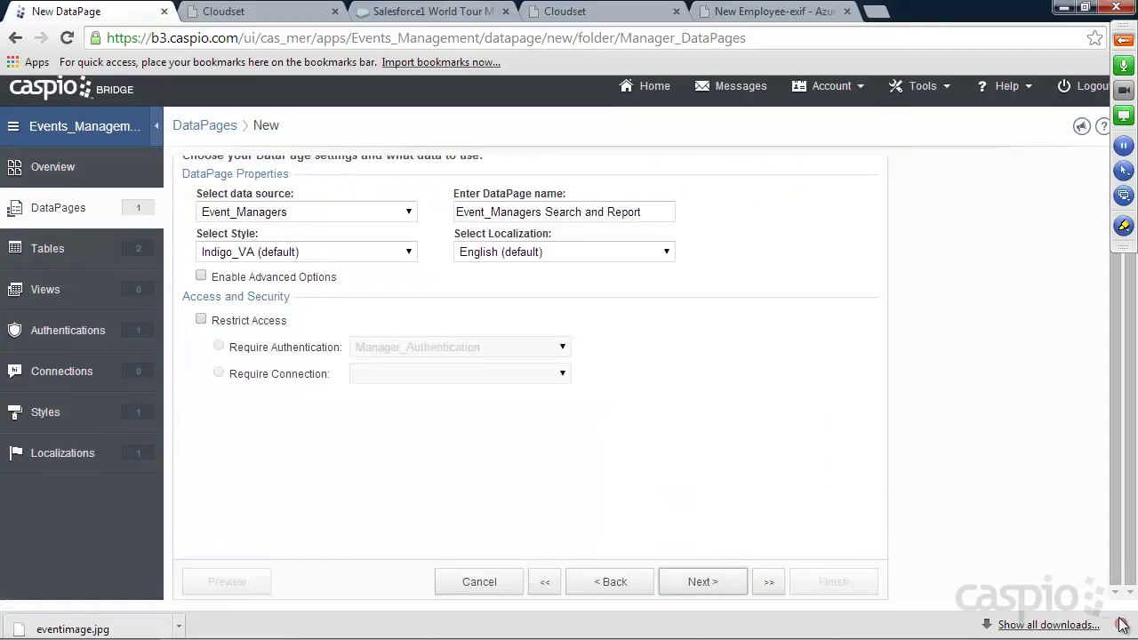
click(303, 251)
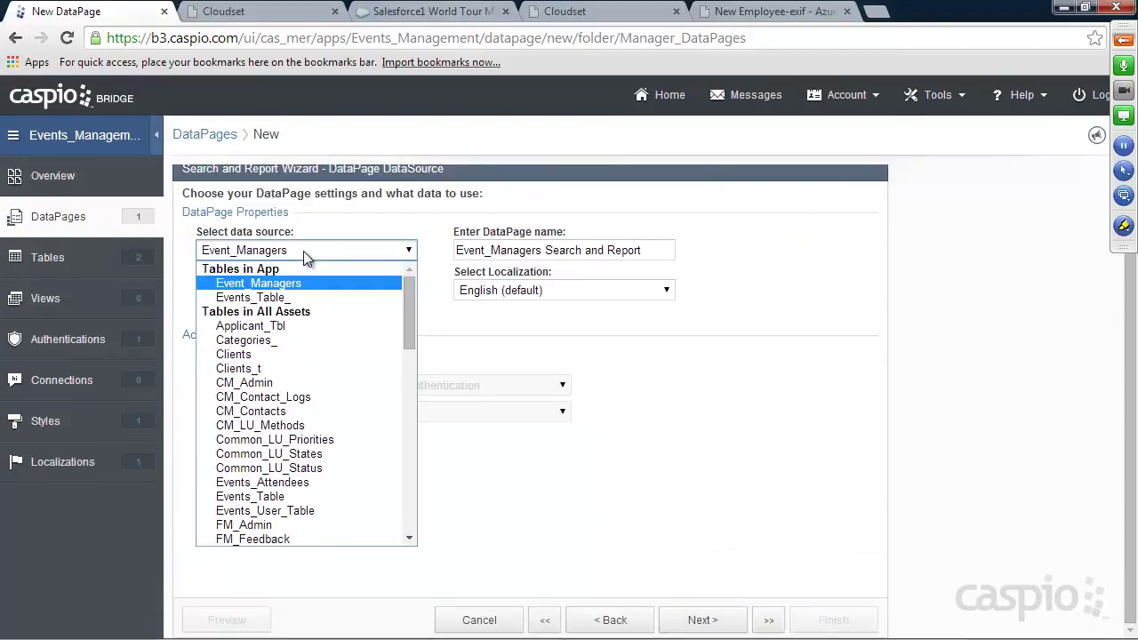
click(283, 297)
key(Tab)
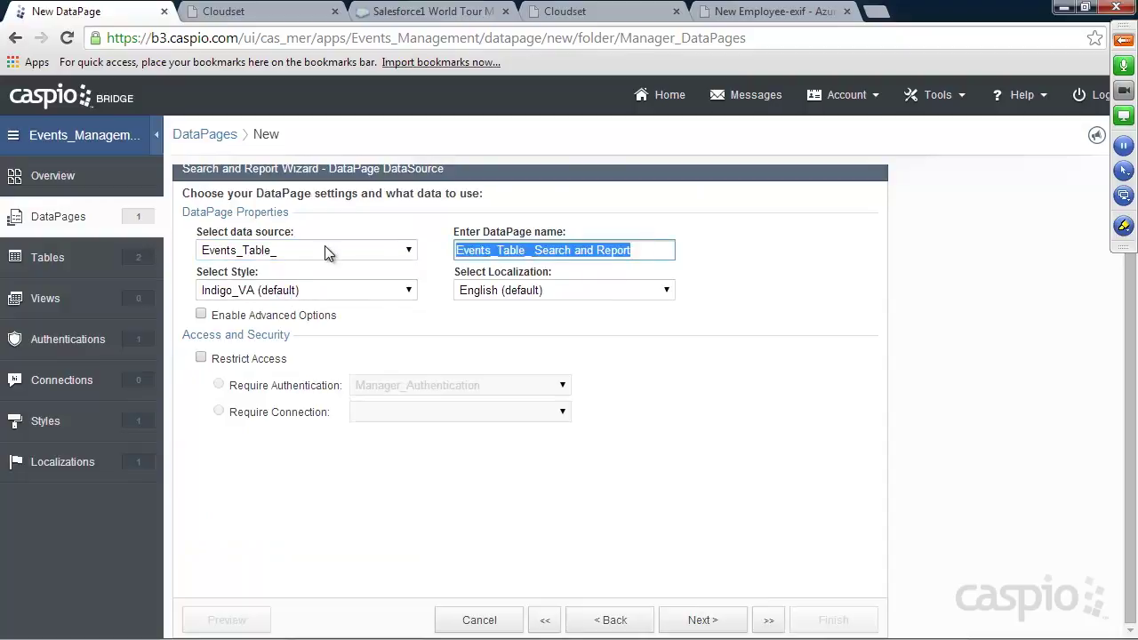
text(Manage events)
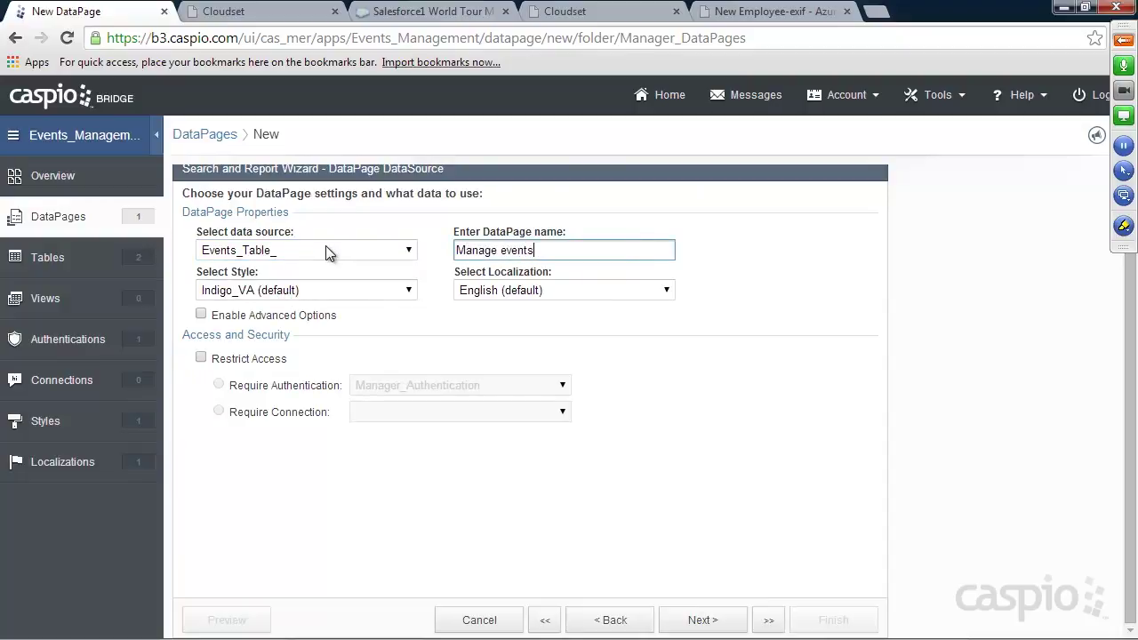
click(233, 363)
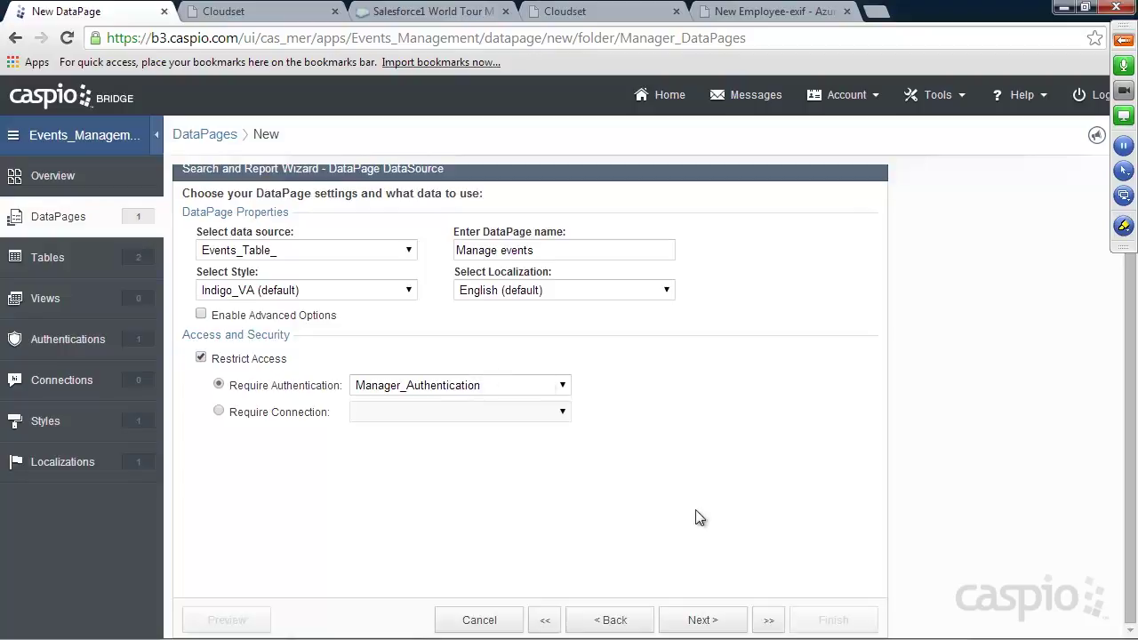
click(715, 623)
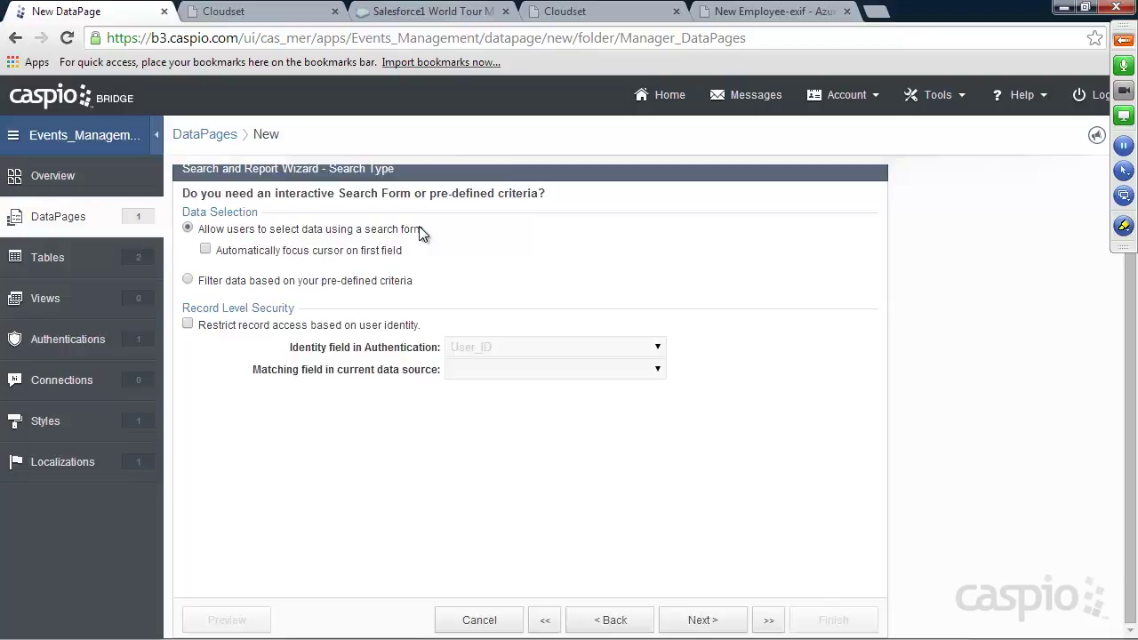
click(334, 283)
click(707, 618)
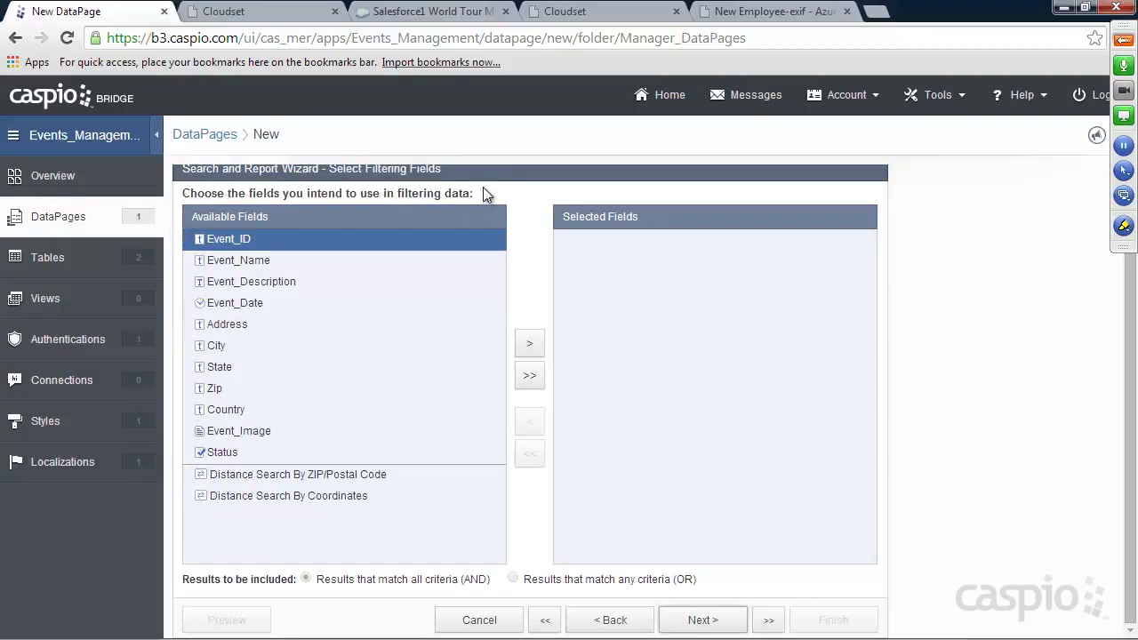
Step: Skip filtering fields and show Event_Name, Event_Date, Address, City, State, Zip, Country and Status in results
click(701, 618)
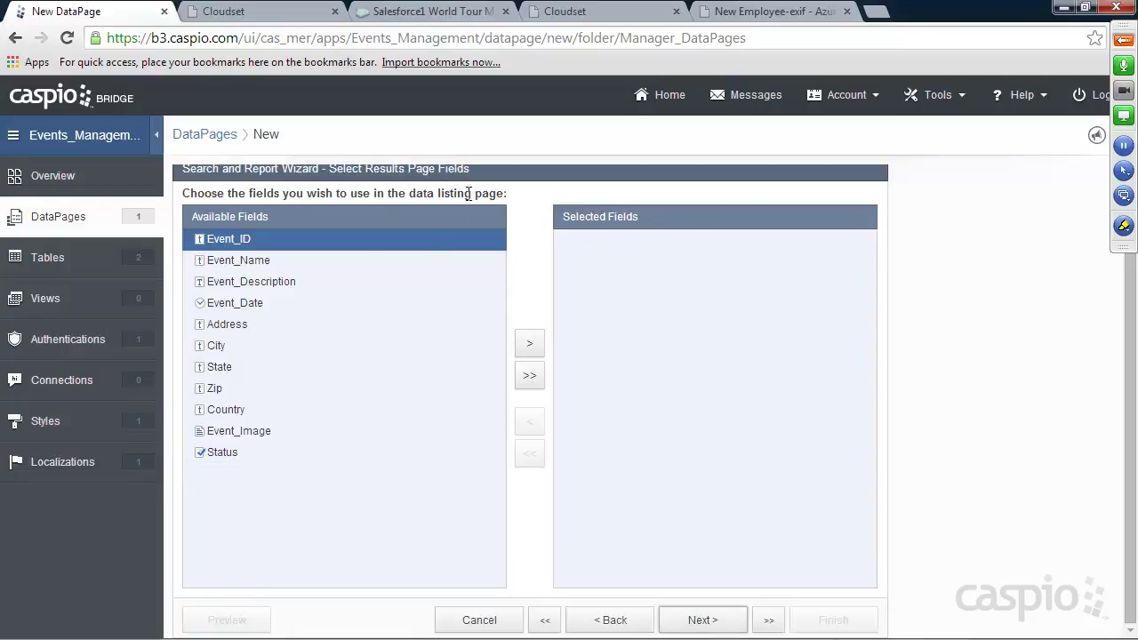
click(295, 260)
click(529, 343)
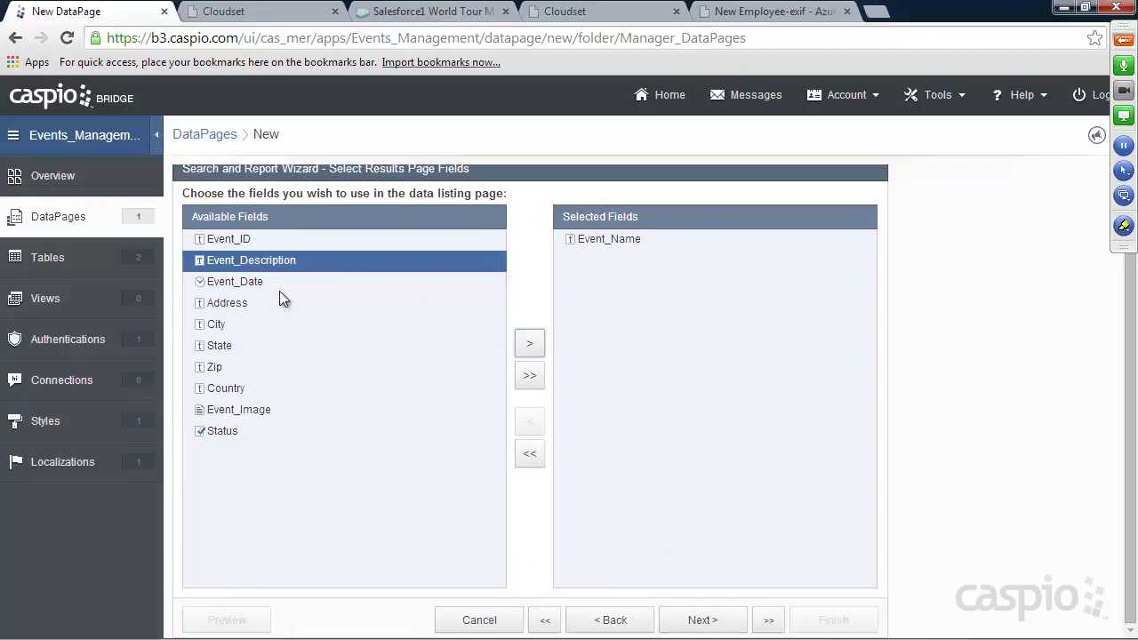
click(280, 284)
click(527, 343)
click(528, 343)
click(527, 343)
click(527, 343)
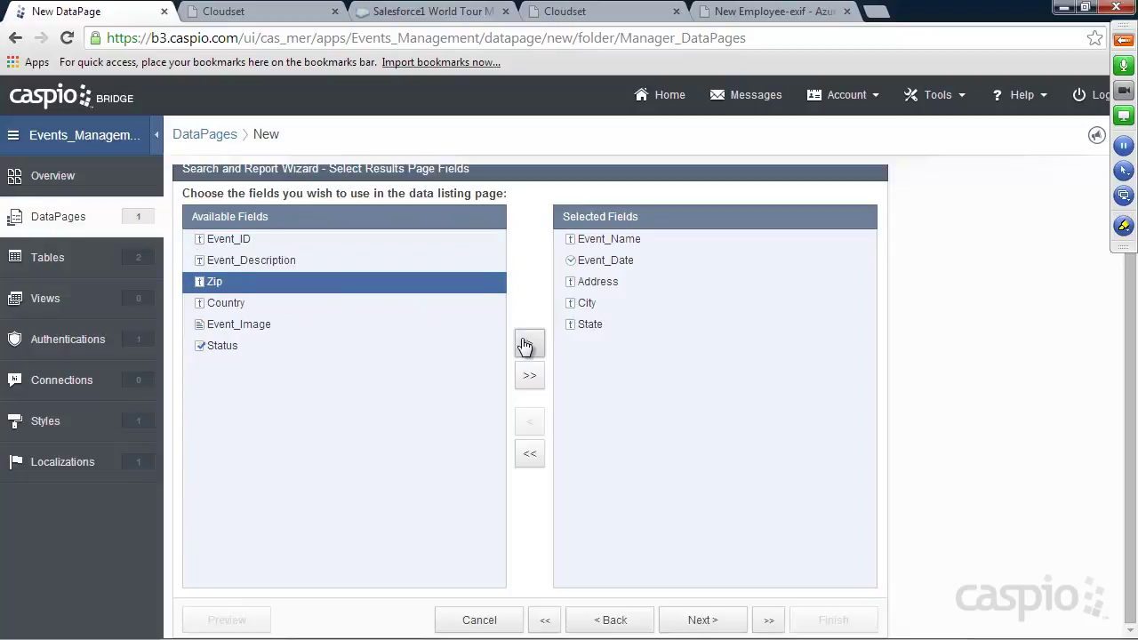
click(528, 343)
click(527, 343)
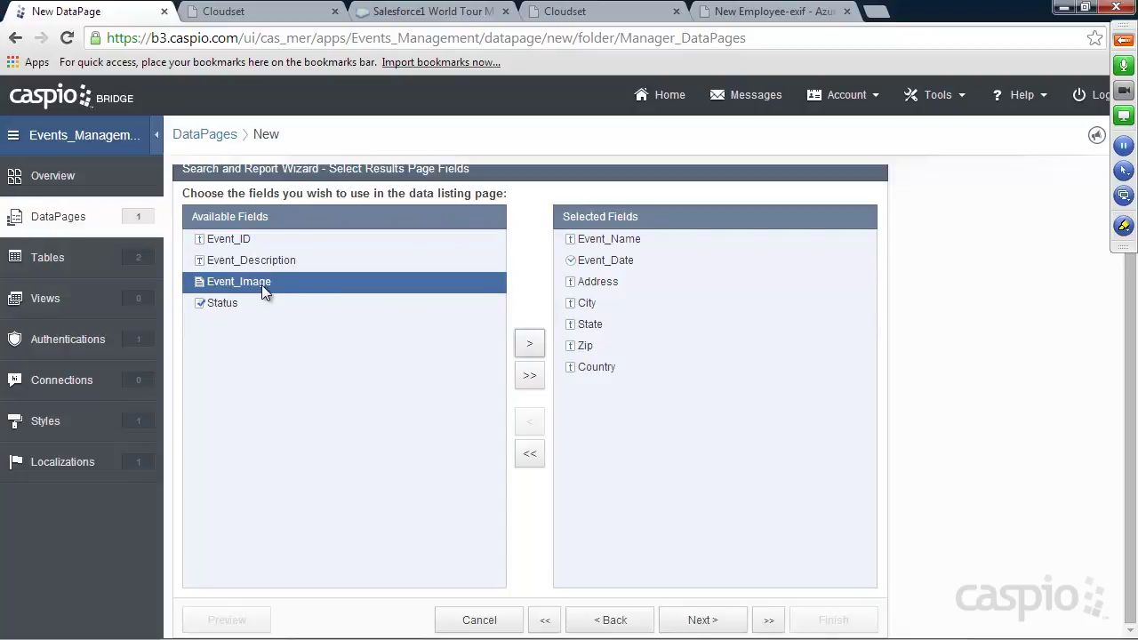
click(230, 307)
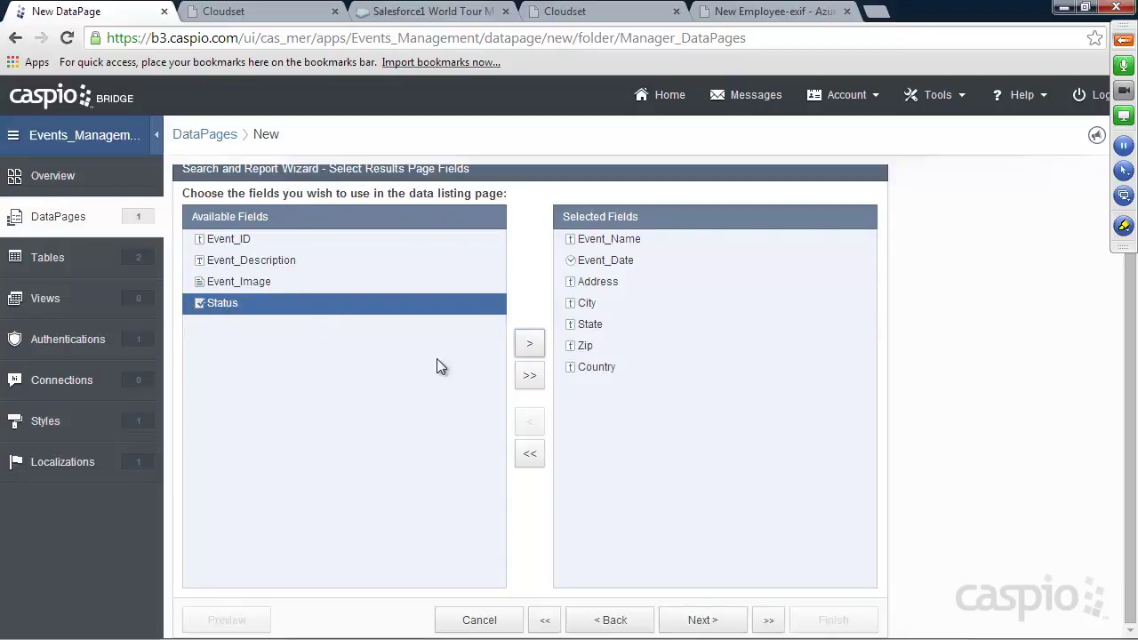
click(525, 344)
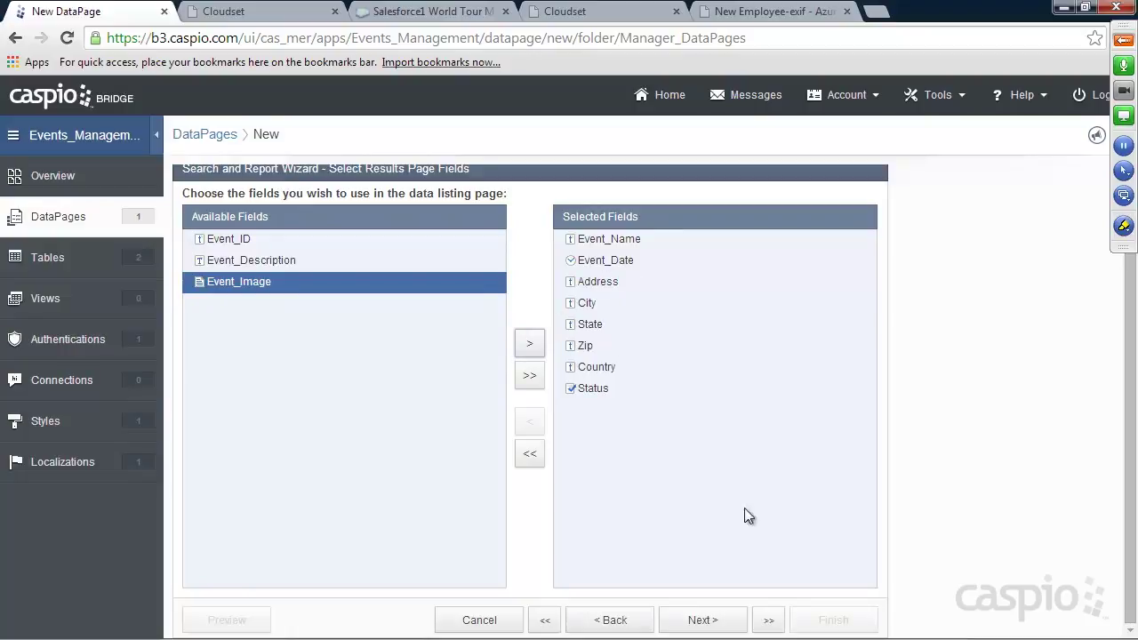
click(703, 622)
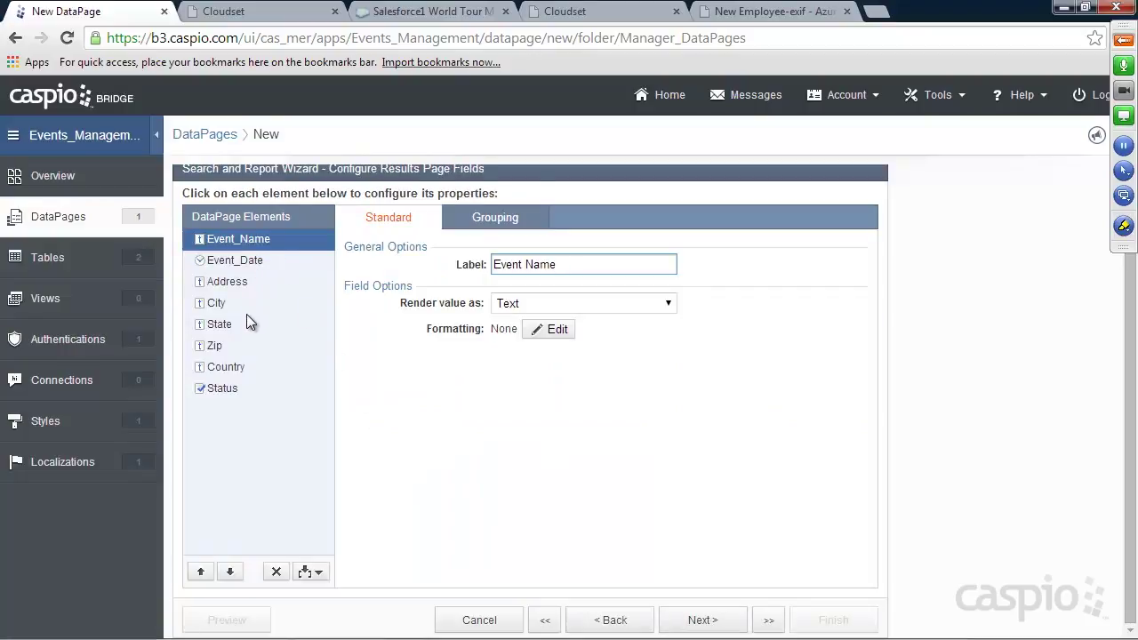
Step: Select the Status field and compare with Cloudset's live Manage Events page
click(226, 388)
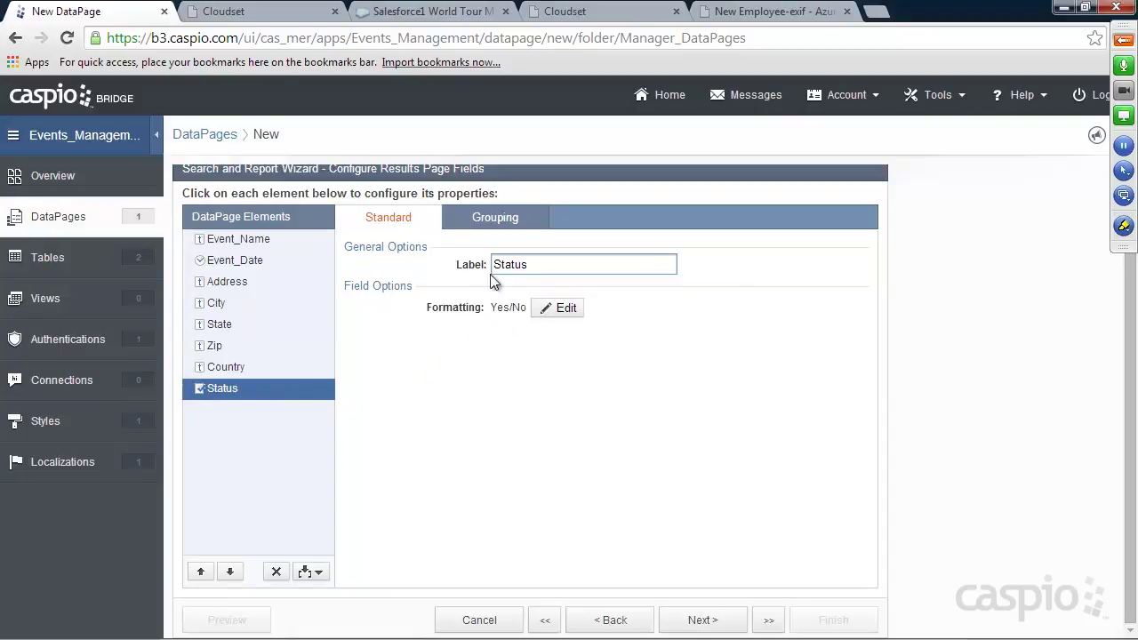
click(275, 16)
scroll(460, 198, up, 4)
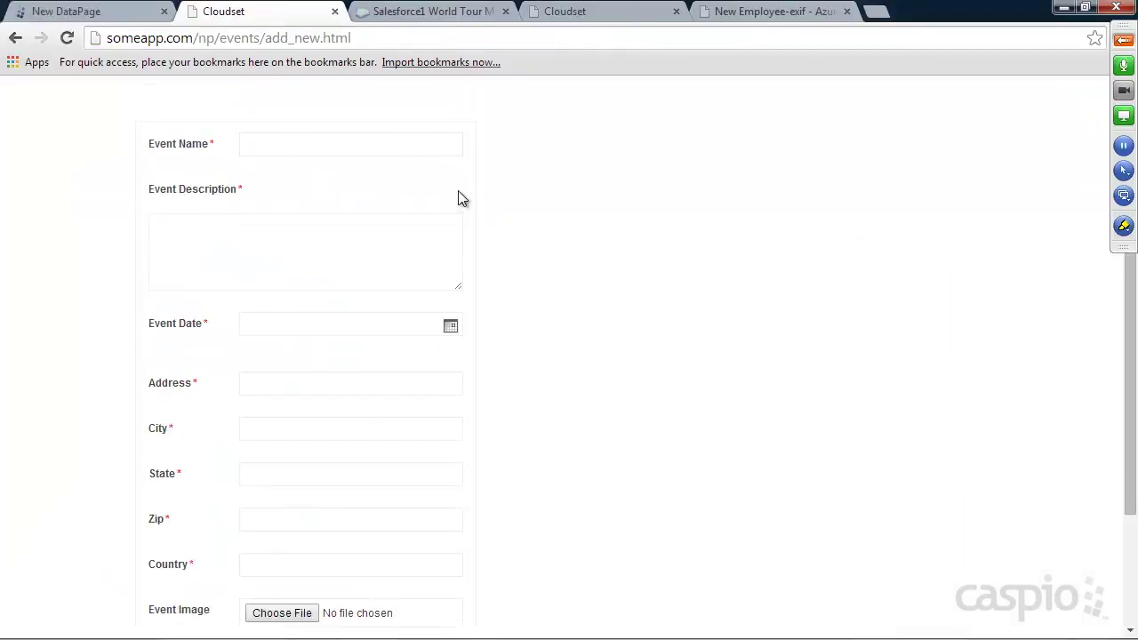
click(203, 185)
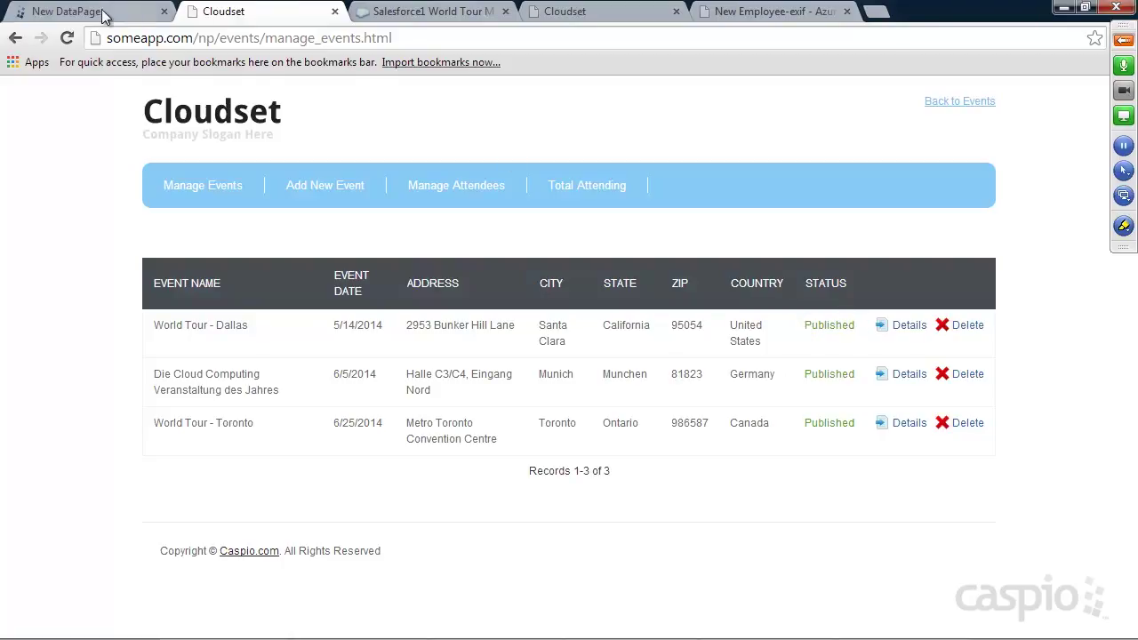
click(132, 15)
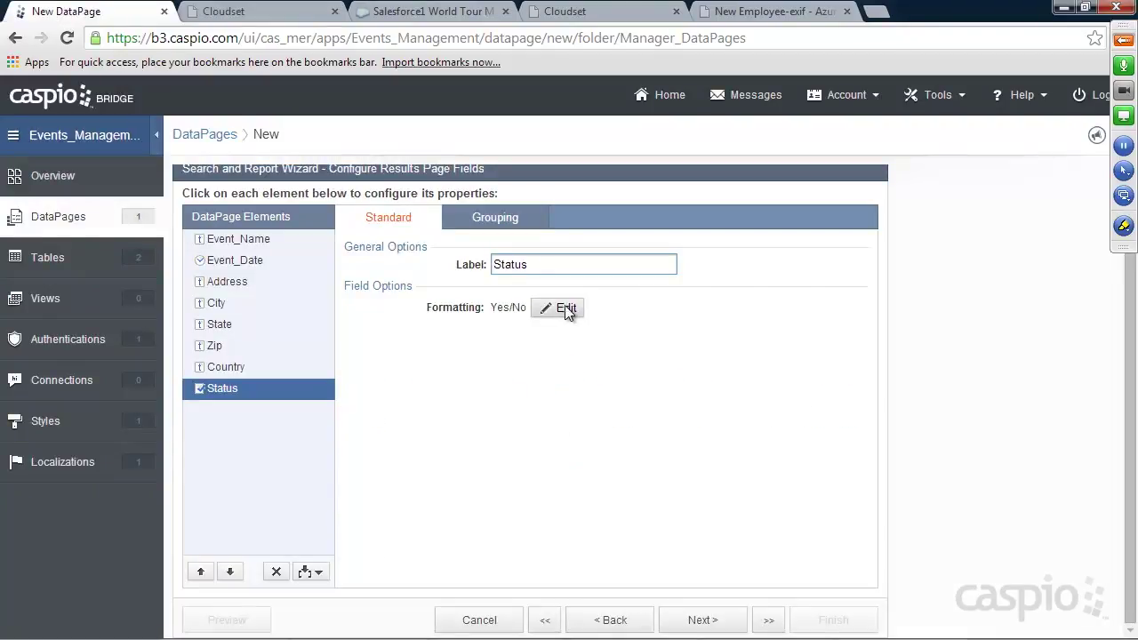
Step: Give the Status field custom Yes/No labels 'Published' and 'Unpublished'
click(562, 309)
click(576, 304)
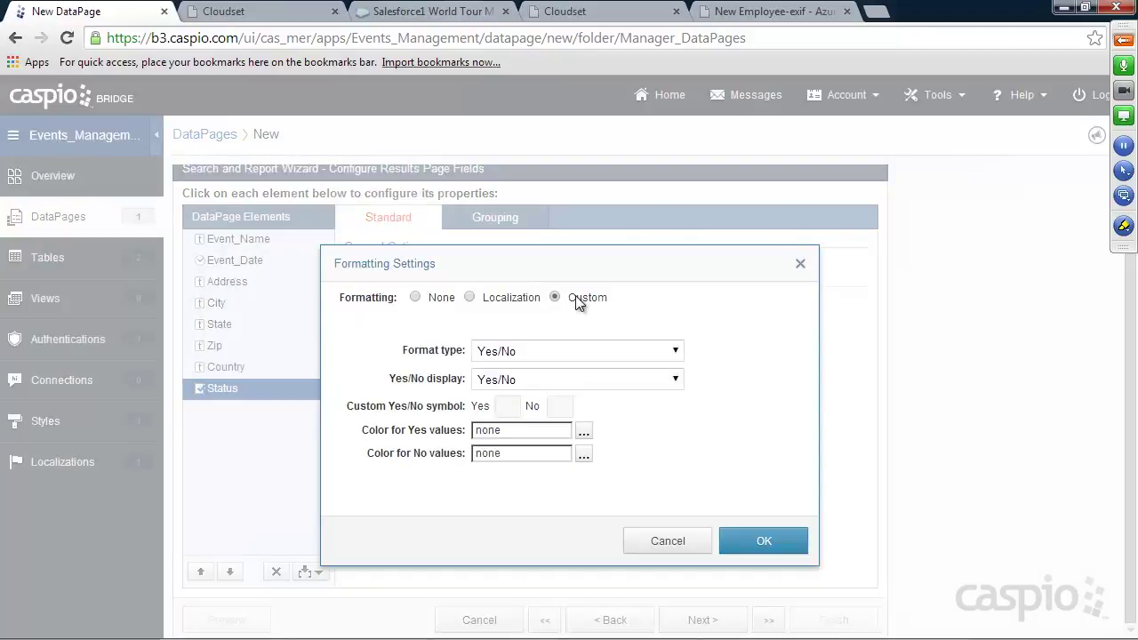
click(560, 379)
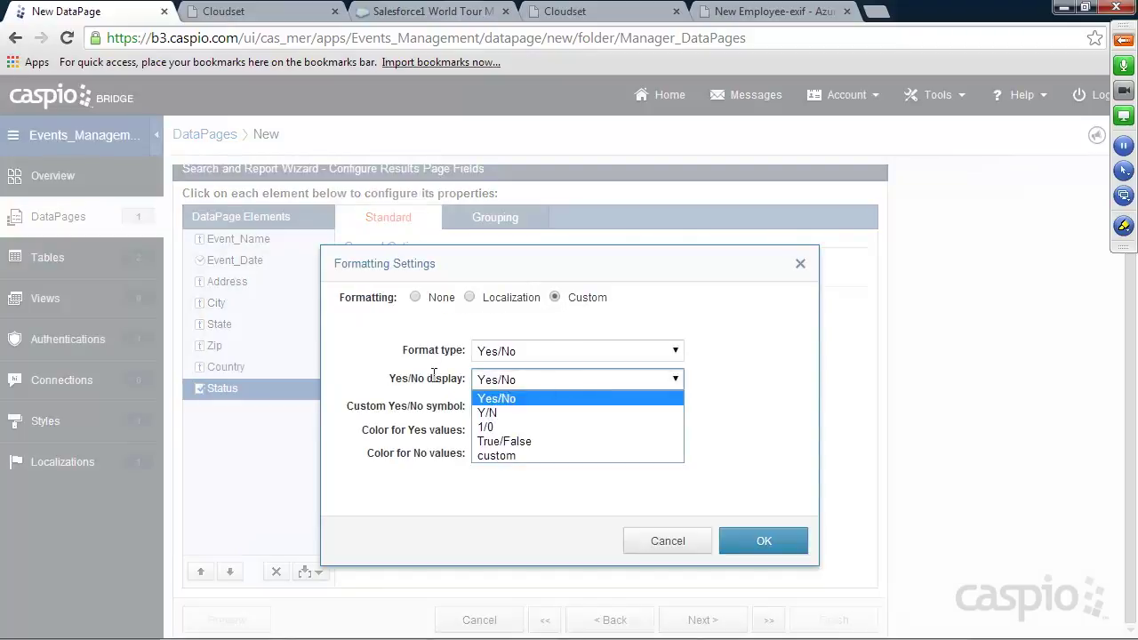
click(512, 454)
click(508, 406)
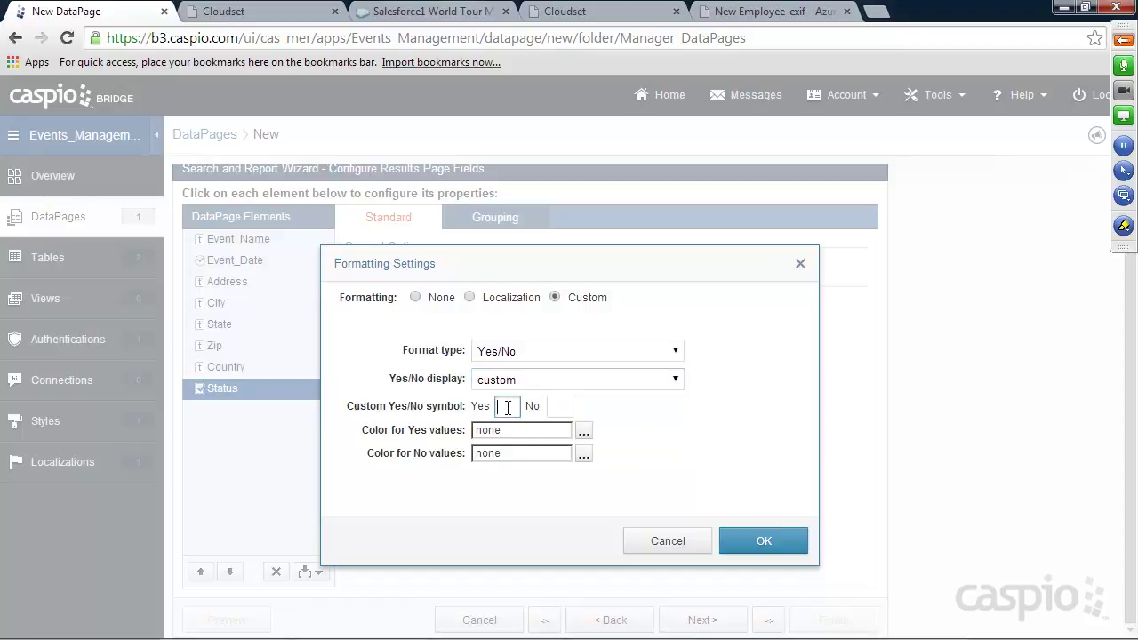
text(Phen)
click(553, 406)
text(Unp)
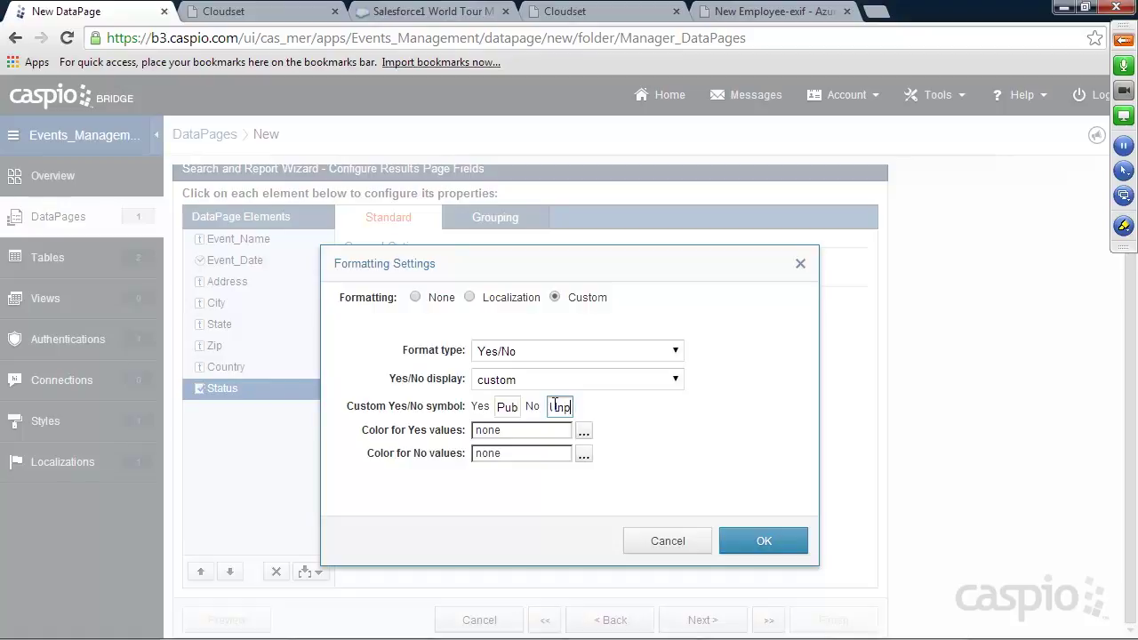
text(ublis)
Step: Colour Published green and Unpublished red, and confirm the Status formatting
click(583, 430)
click(583, 430)
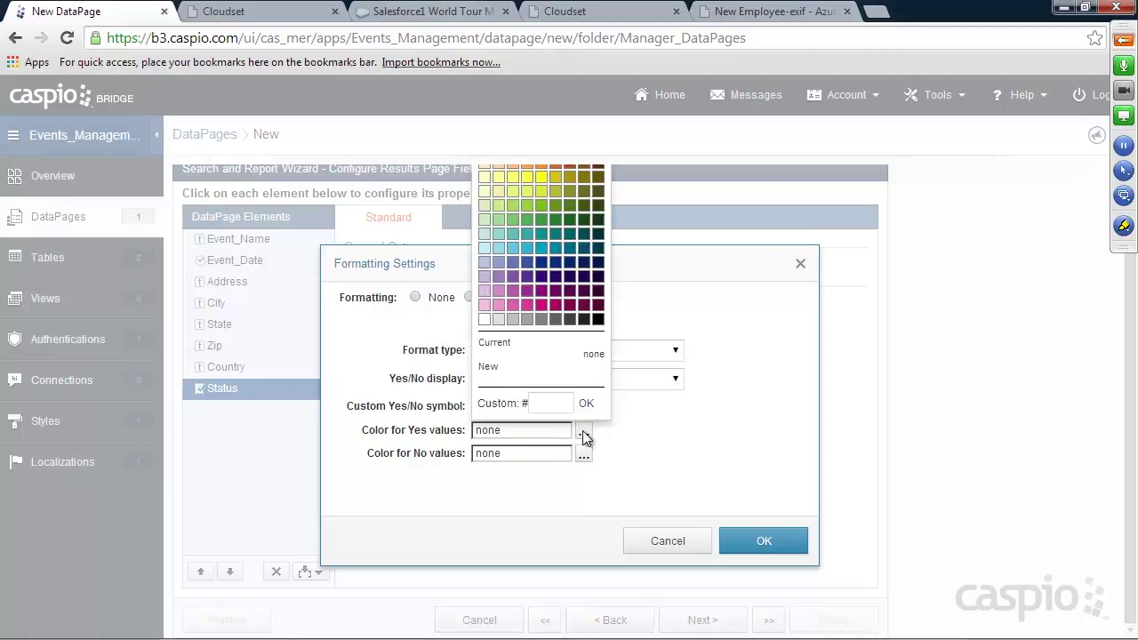
click(558, 217)
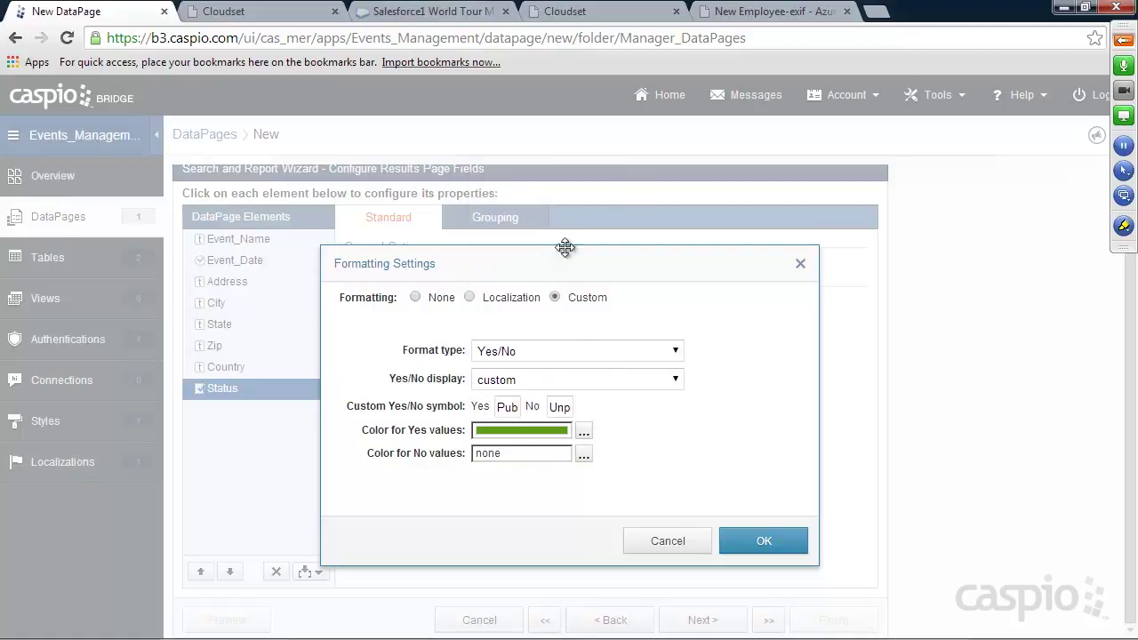
click(583, 454)
click(580, 188)
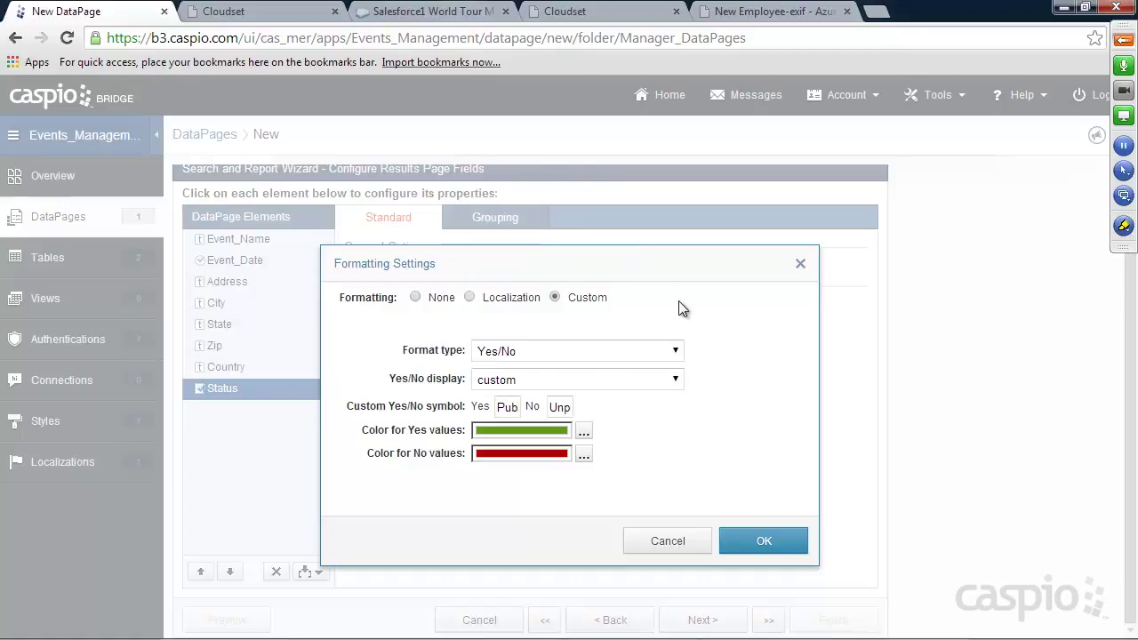
click(760, 544)
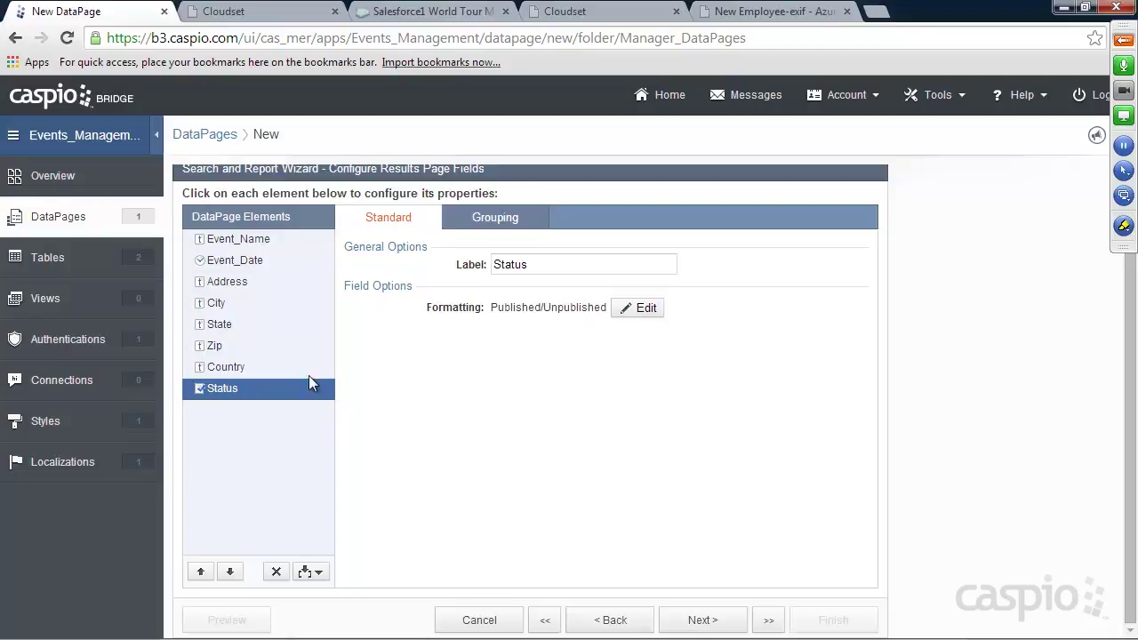
Step: Allow deleting records from results and add all eleven event fields to the details page
click(701, 620)
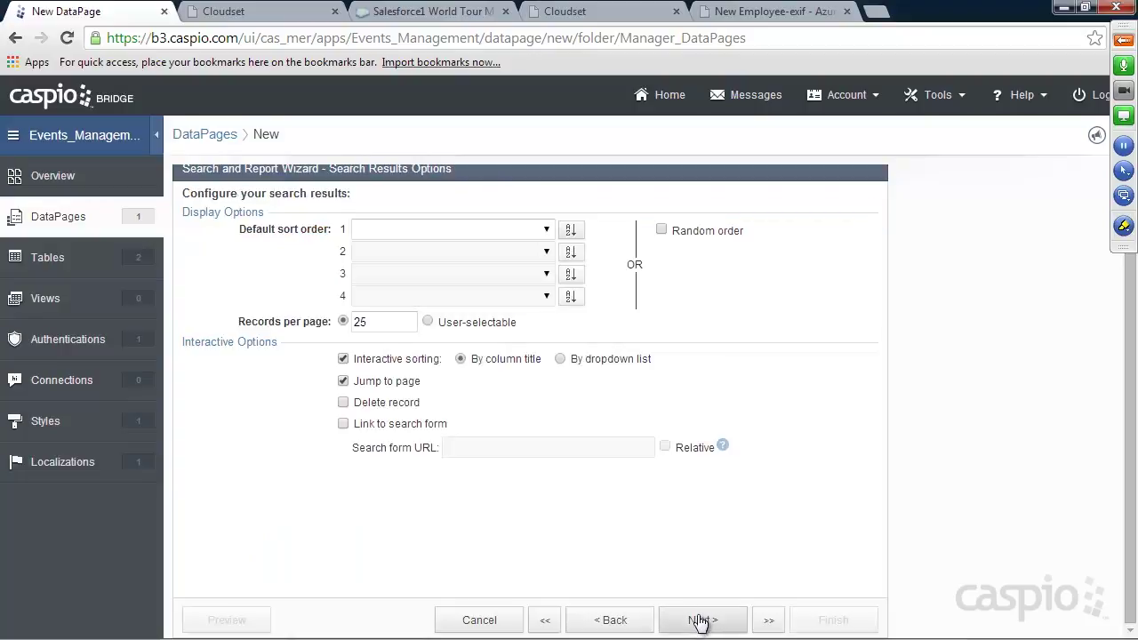
click(343, 406)
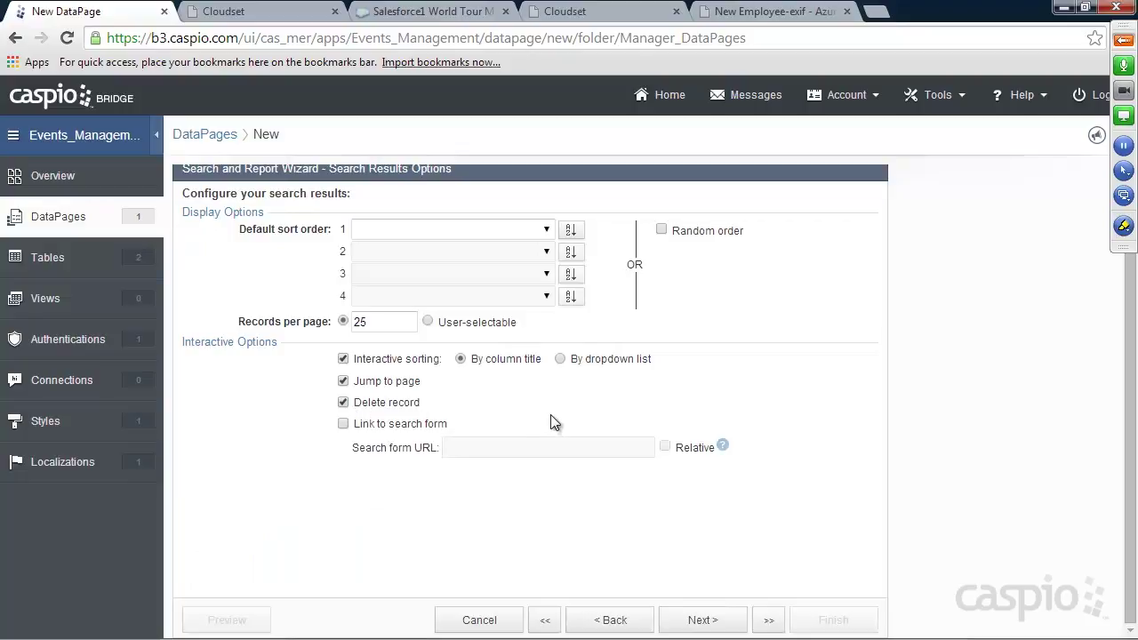
click(711, 625)
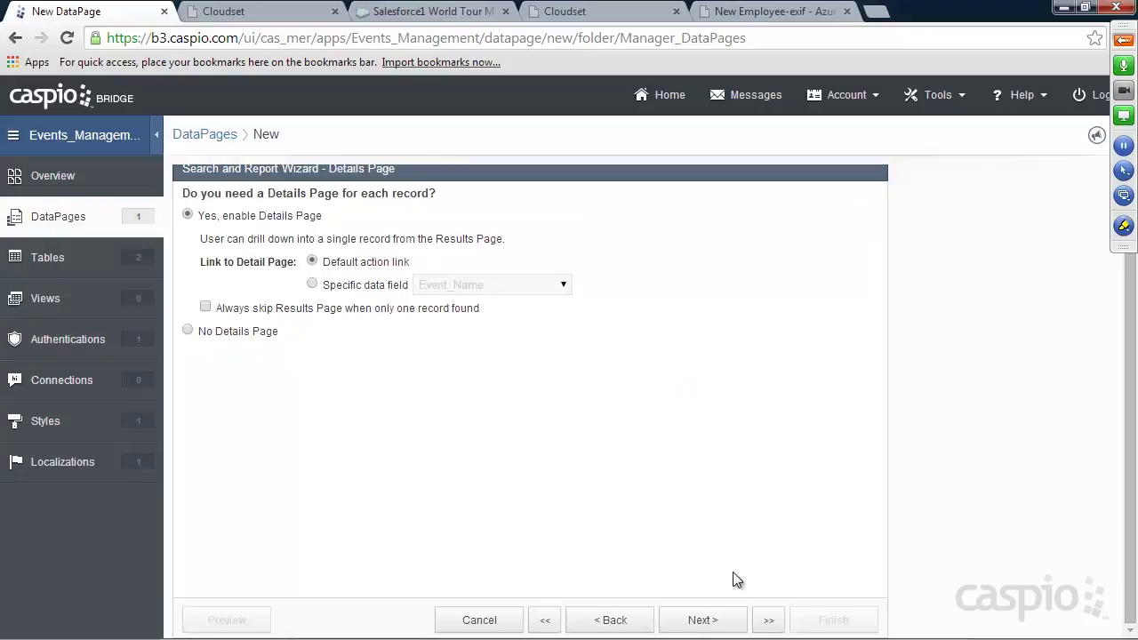
click(716, 625)
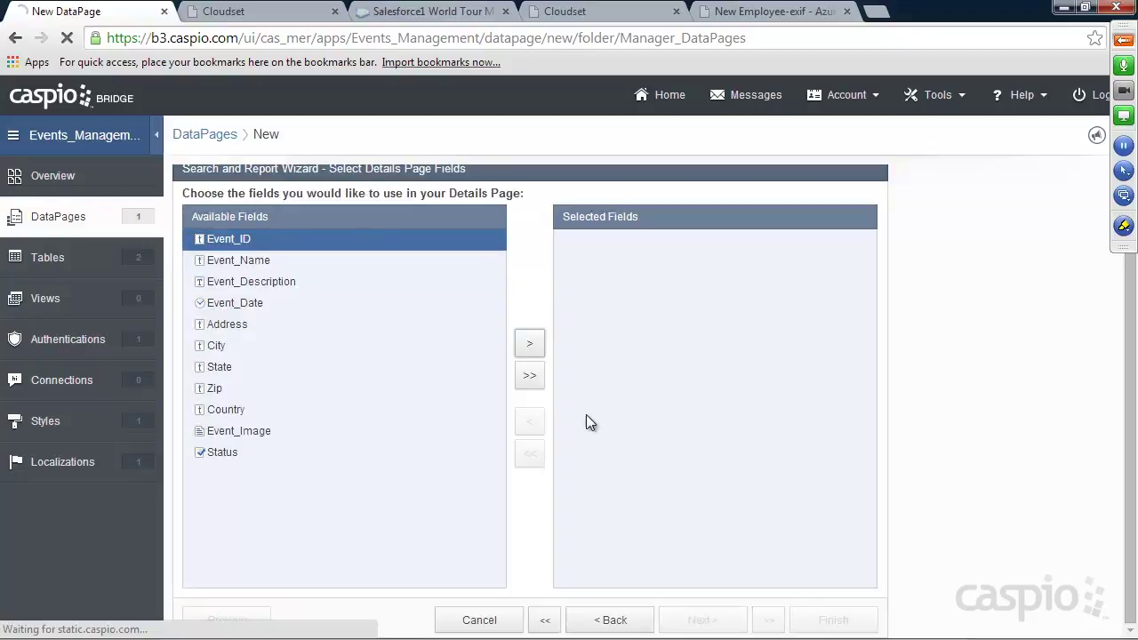
click(526, 377)
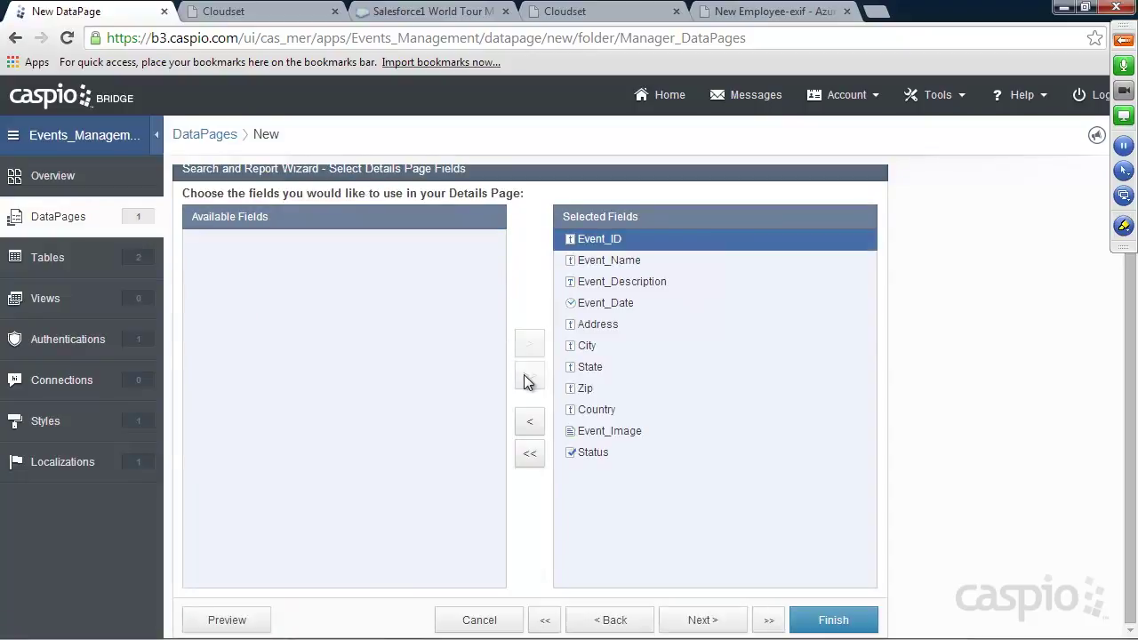
click(703, 619)
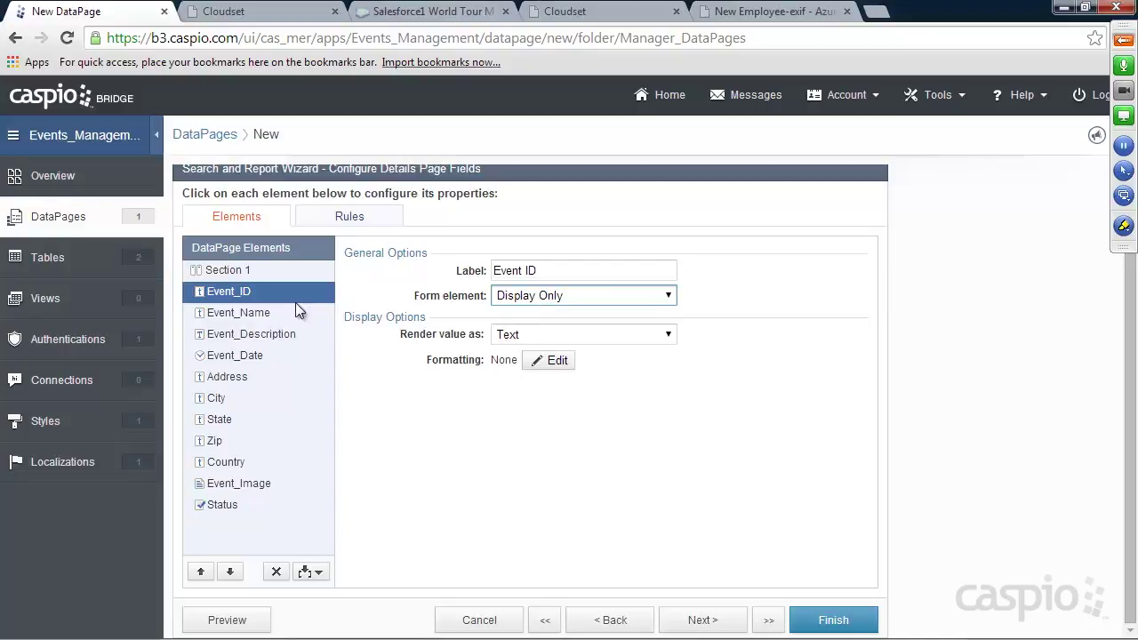
Step: Make Event_Name, Event_Date and Address text fields and Event_Description a text area
click(257, 315)
click(578, 295)
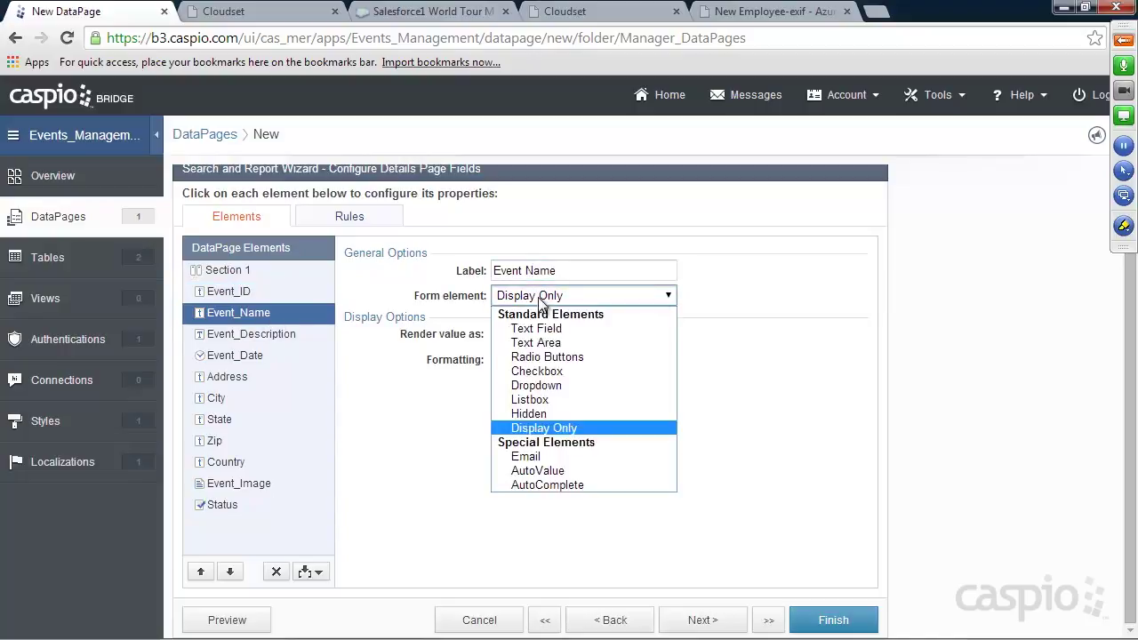
click(529, 325)
click(278, 338)
click(543, 297)
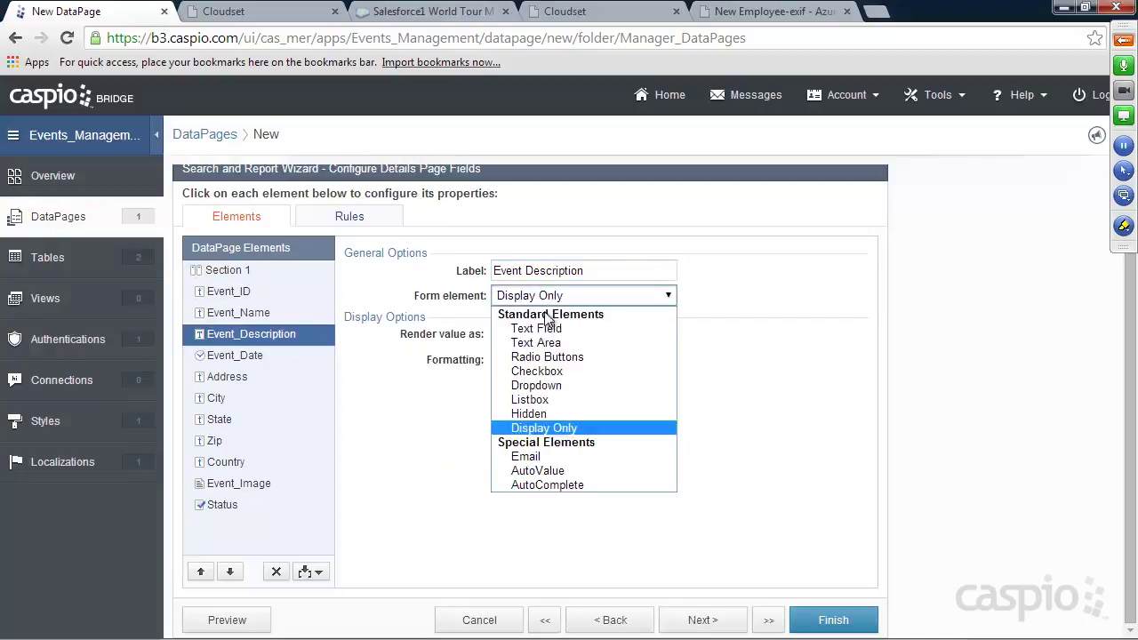
click(533, 339)
click(273, 355)
click(582, 295)
click(534, 325)
click(283, 378)
click(538, 297)
click(531, 327)
Step: Make City, State, Zip and Country editable text fields on the details page
click(230, 397)
click(538, 295)
click(532, 326)
click(224, 419)
click(538, 295)
click(544, 326)
click(221, 441)
click(538, 295)
click(534, 327)
click(229, 462)
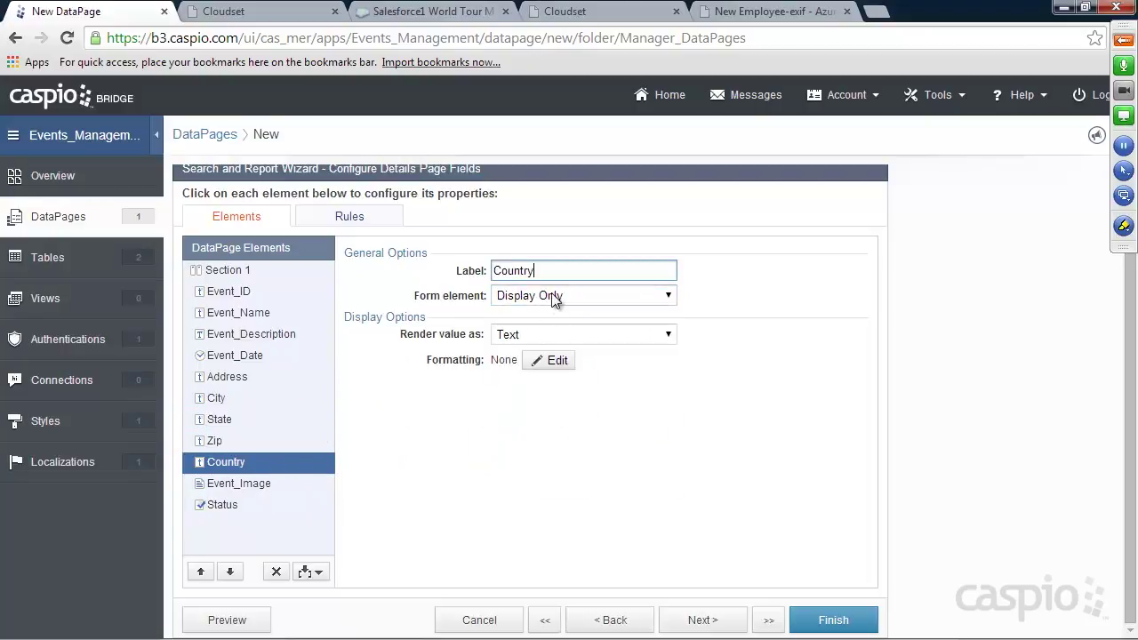
click(547, 295)
click(551, 327)
Step: Make Event_Image a file upload displayed as an image, clearing the height value
click(256, 481)
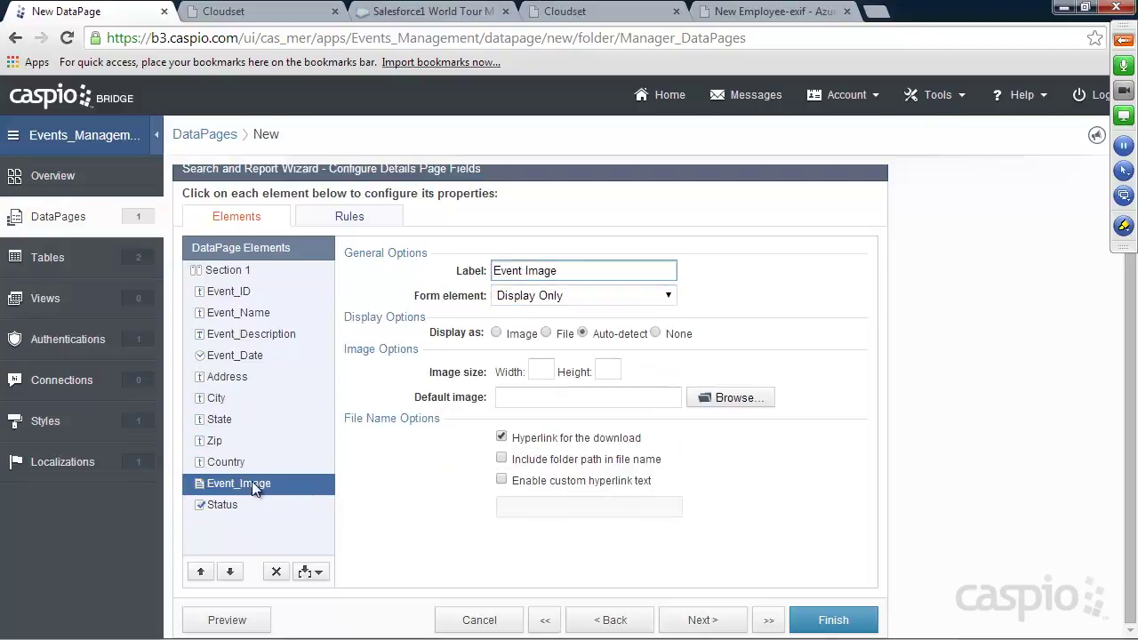
click(531, 297)
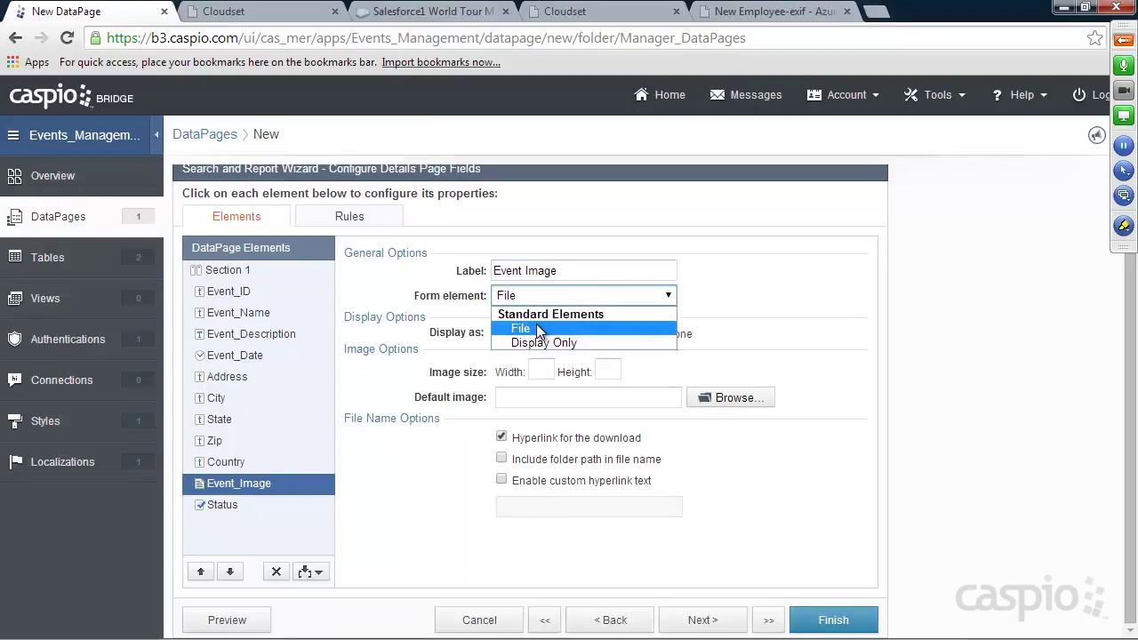
click(539, 329)
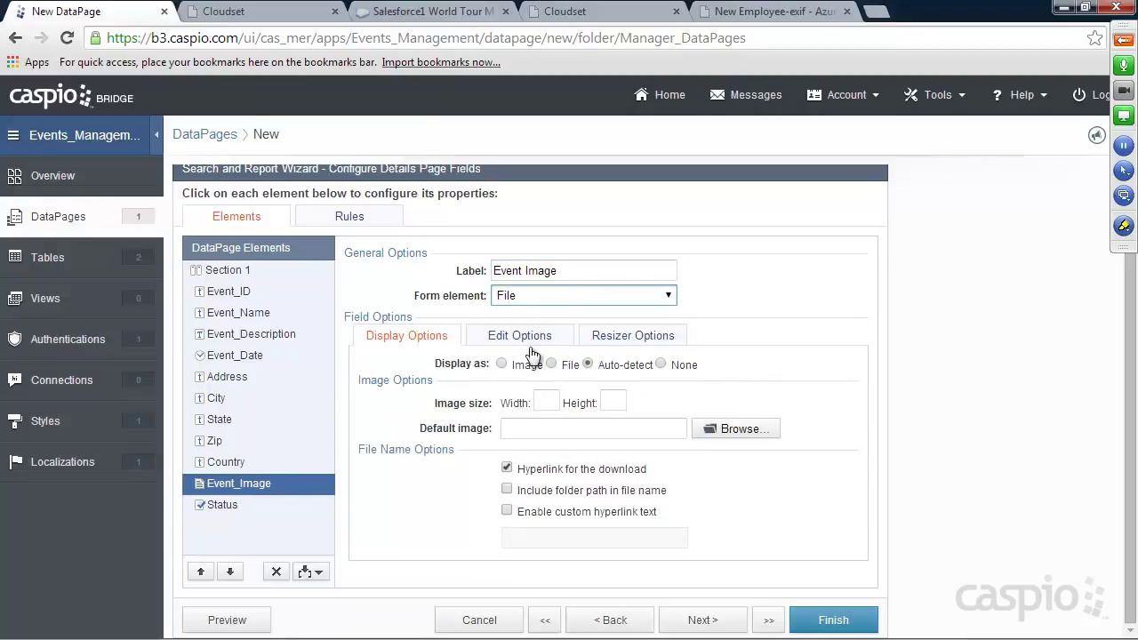
click(502, 364)
click(542, 402)
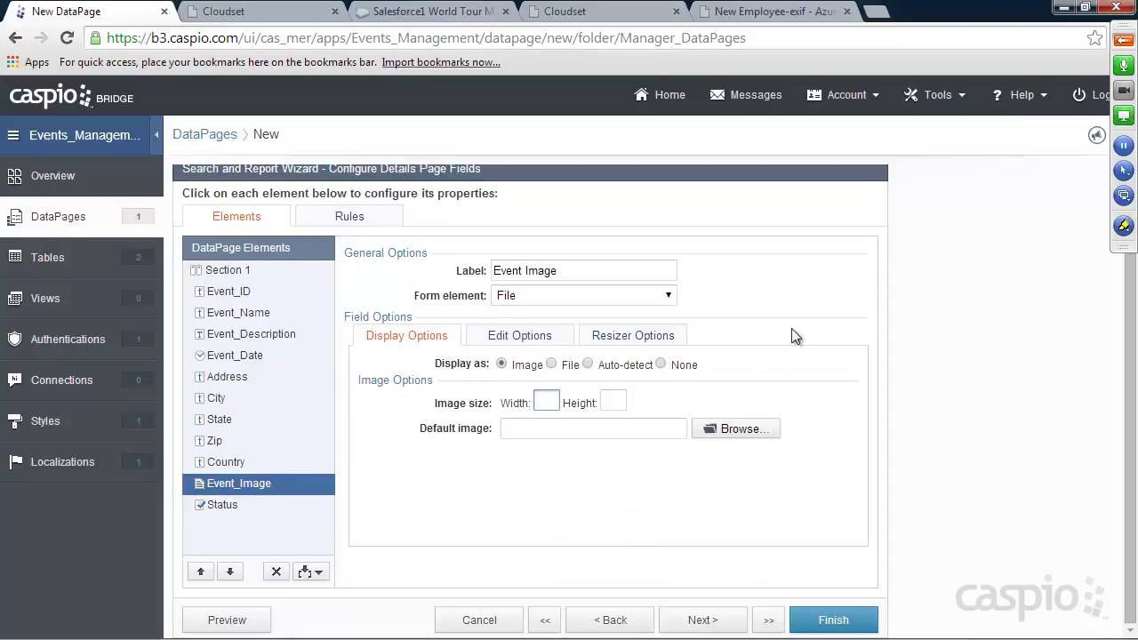
click(613, 402)
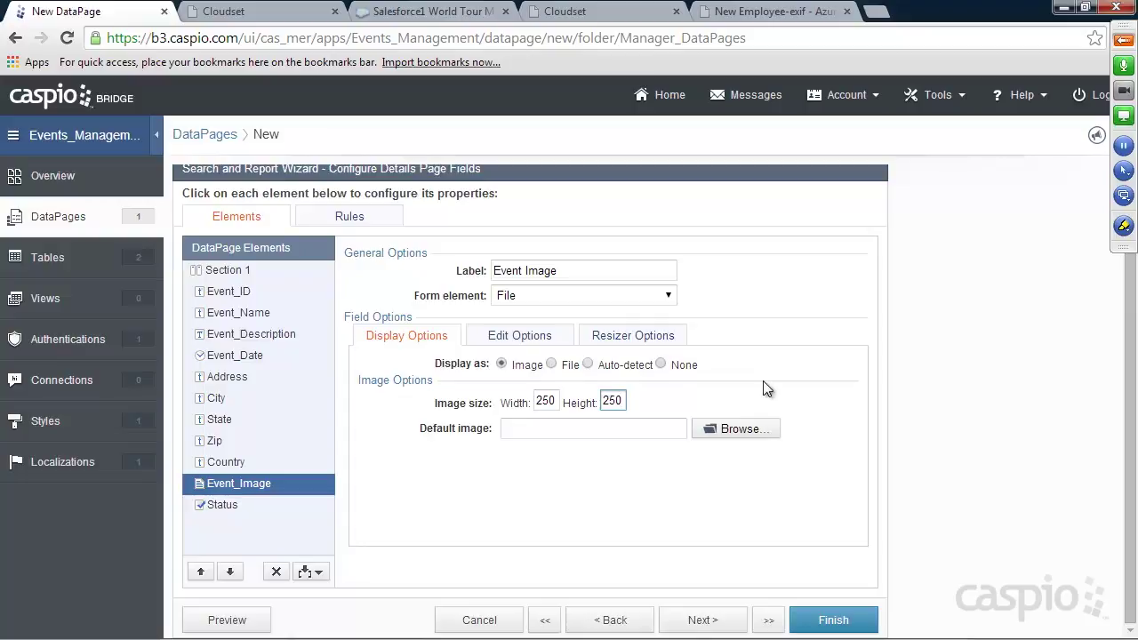
double_click(613, 401)
key(BackSpace)
Step: Make Status a checkbox labelled 'Check to Publish Event' and finish the DataPage
click(229, 504)
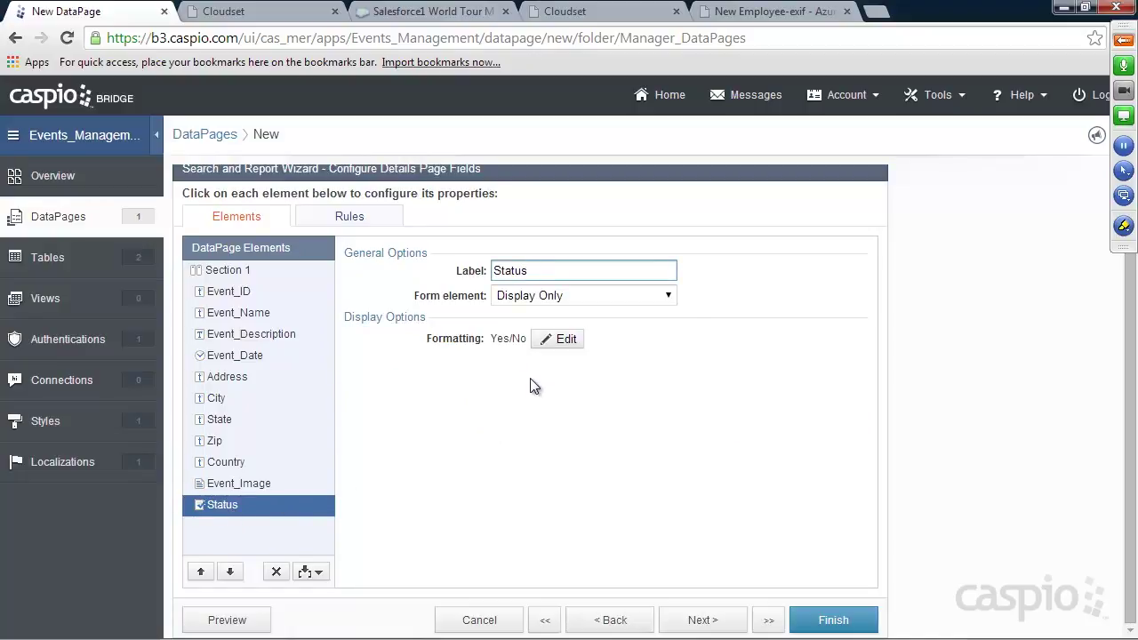
click(544, 299)
click(537, 328)
click(553, 355)
text(Check to Publish Event)
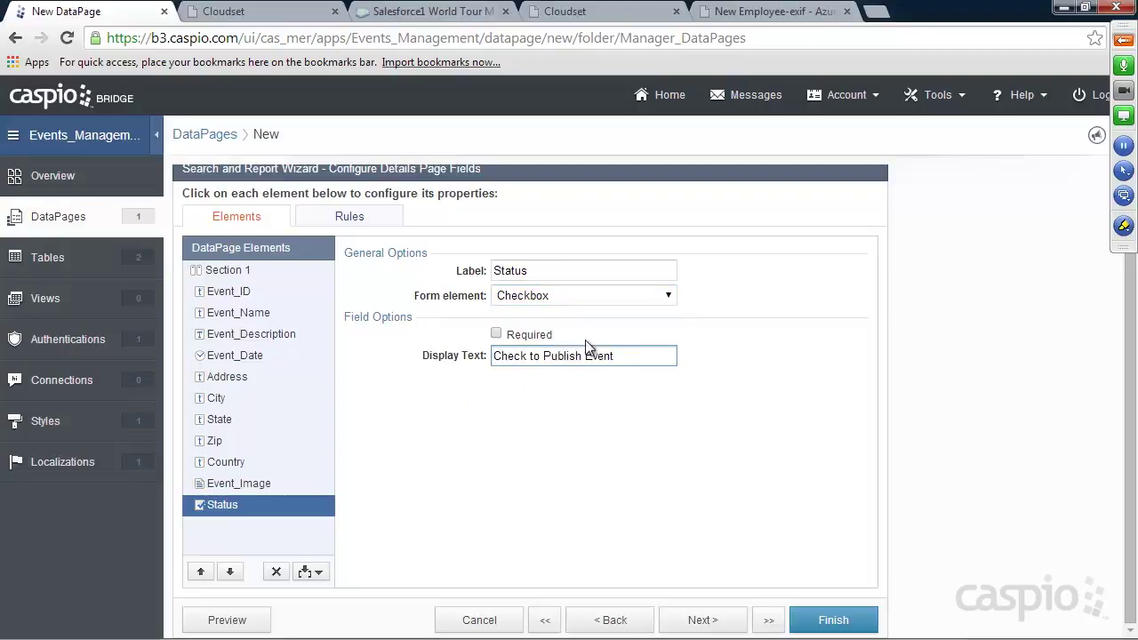
click(833, 620)
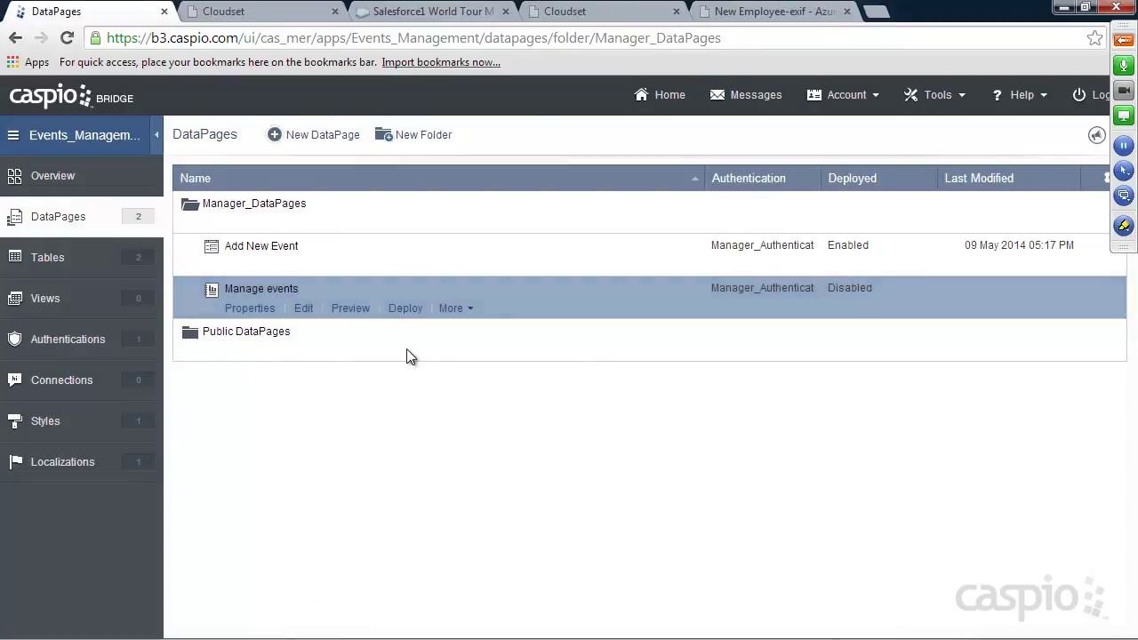
Step: Deploy Manage events as Enabled, copy its embed code, and open Cloudset's Manage Events page
click(405, 310)
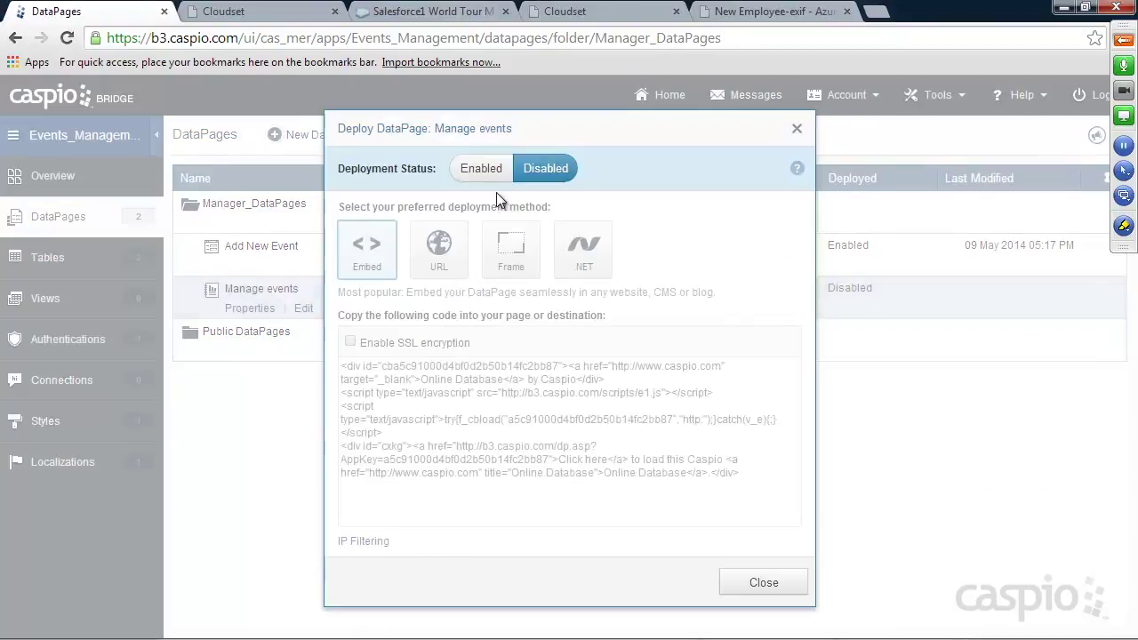
click(484, 168)
click(503, 415)
right_click(519, 419)
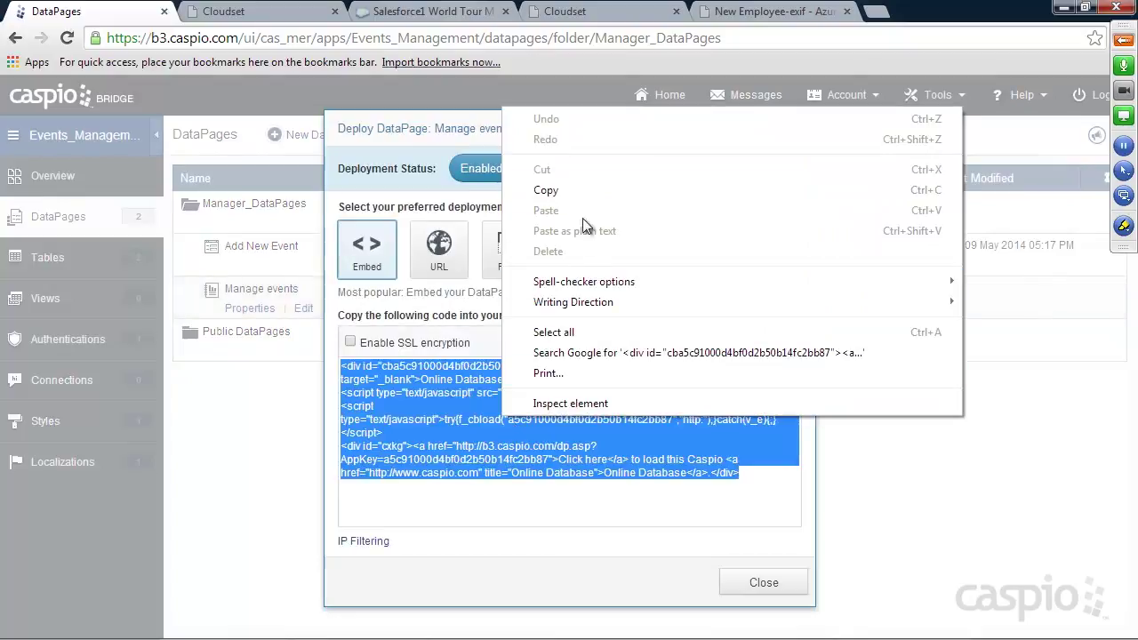
click(571, 197)
click(738, 583)
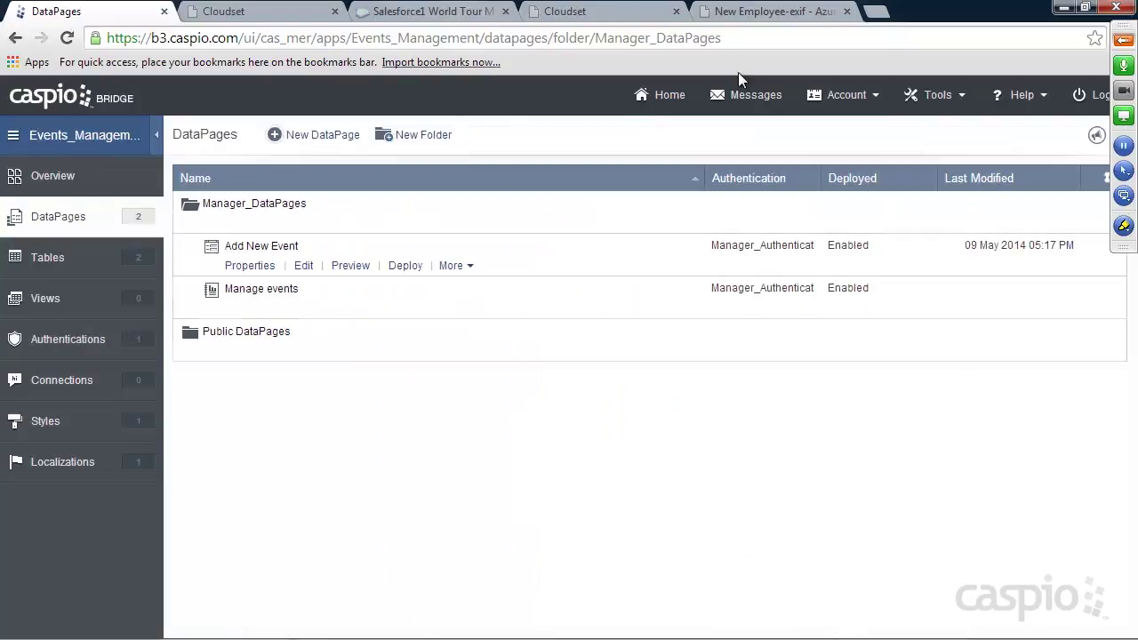
click(562, 10)
click(212, 188)
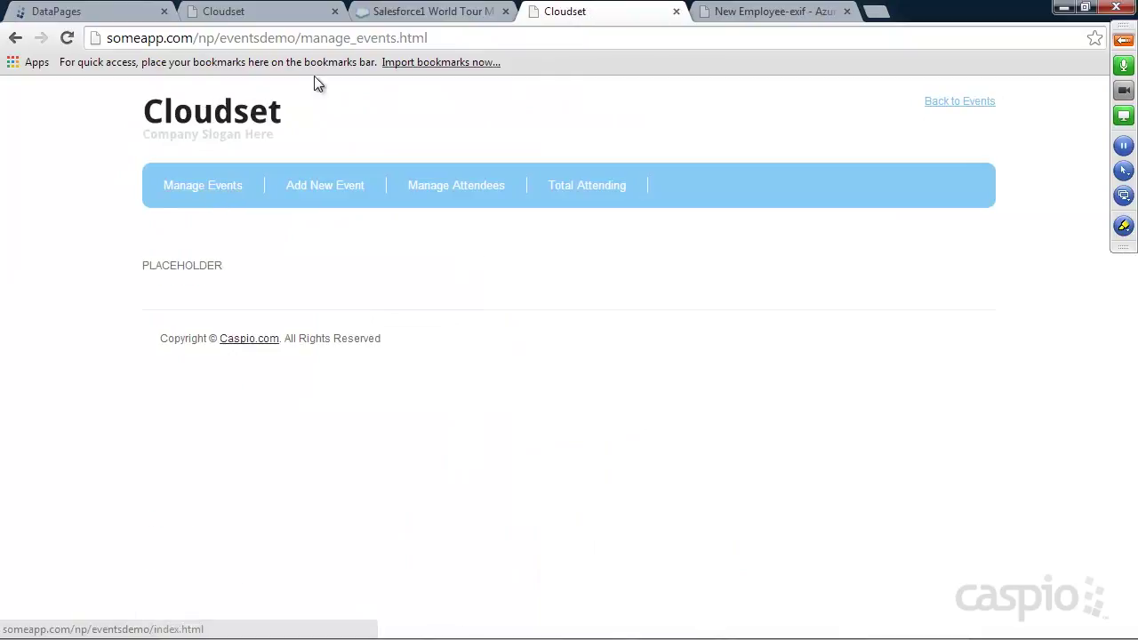
Step: Replace PLACEHOLDER in manage_events.html with the embed code, save, and reload the page
drag(301, 37, 491, 34)
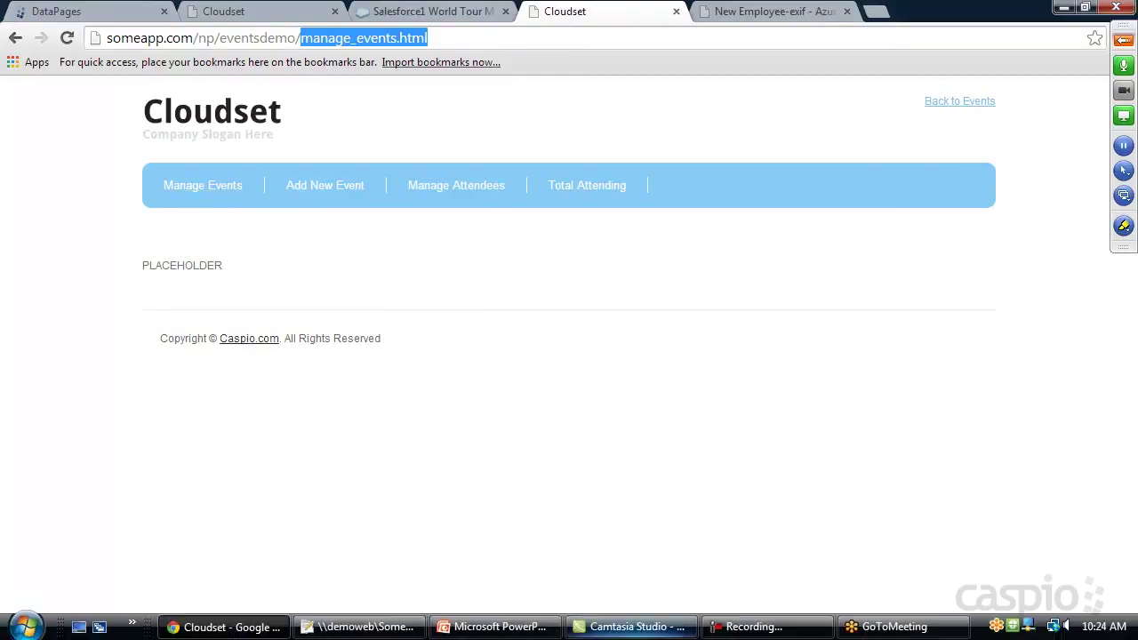
click(402, 628)
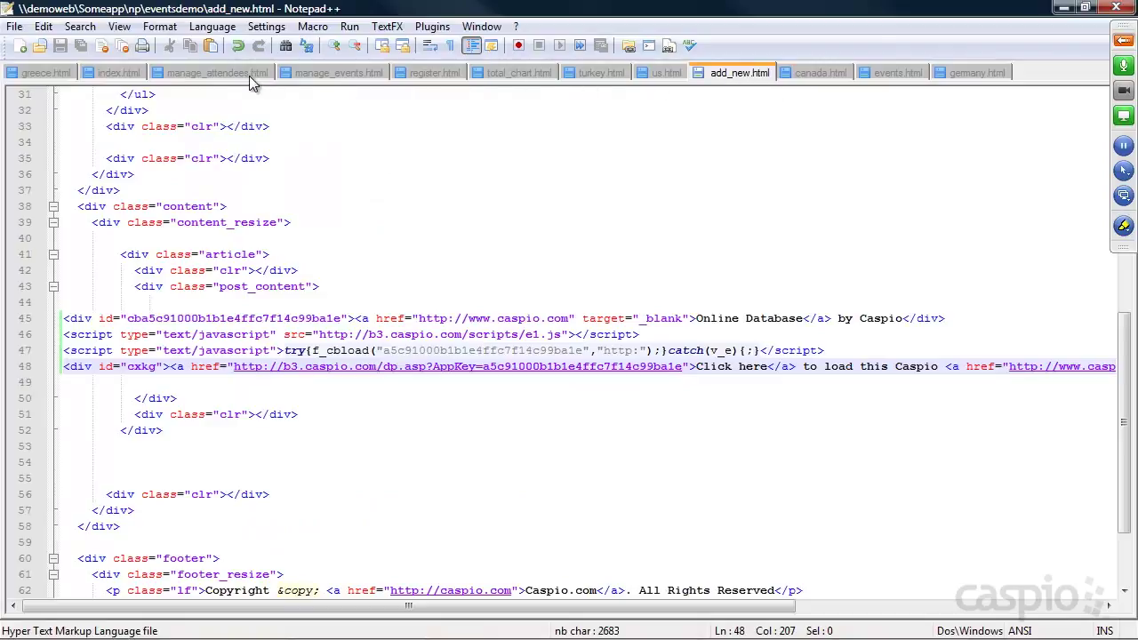
click(336, 73)
drag(153, 365, 26, 368)
key(ctrl+v)
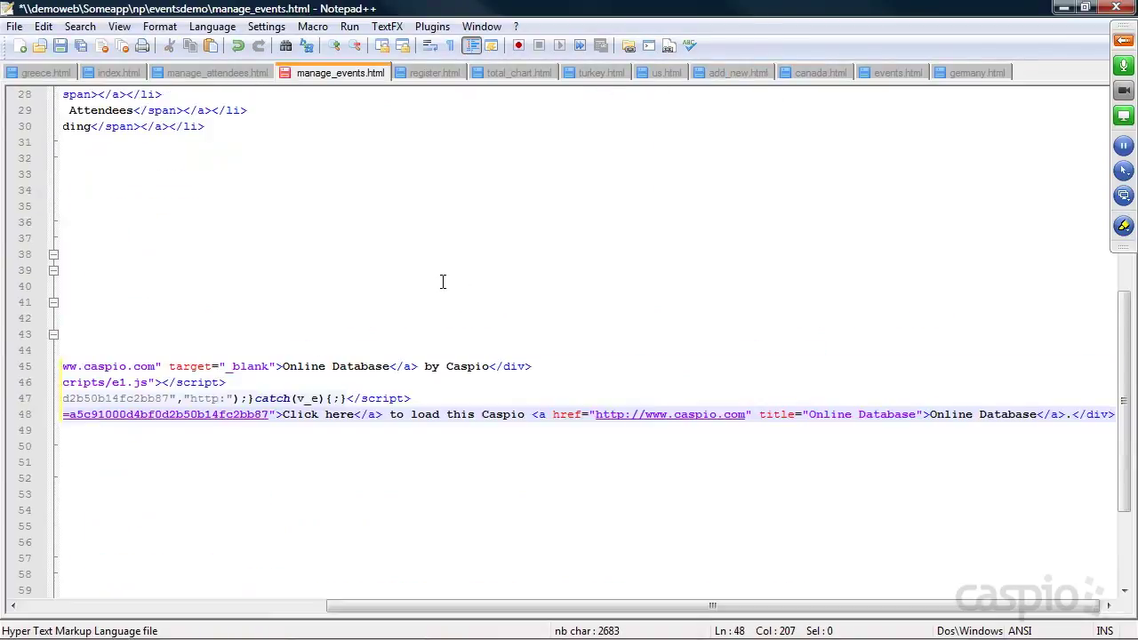
key(ctrl+s)
click(1064, 7)
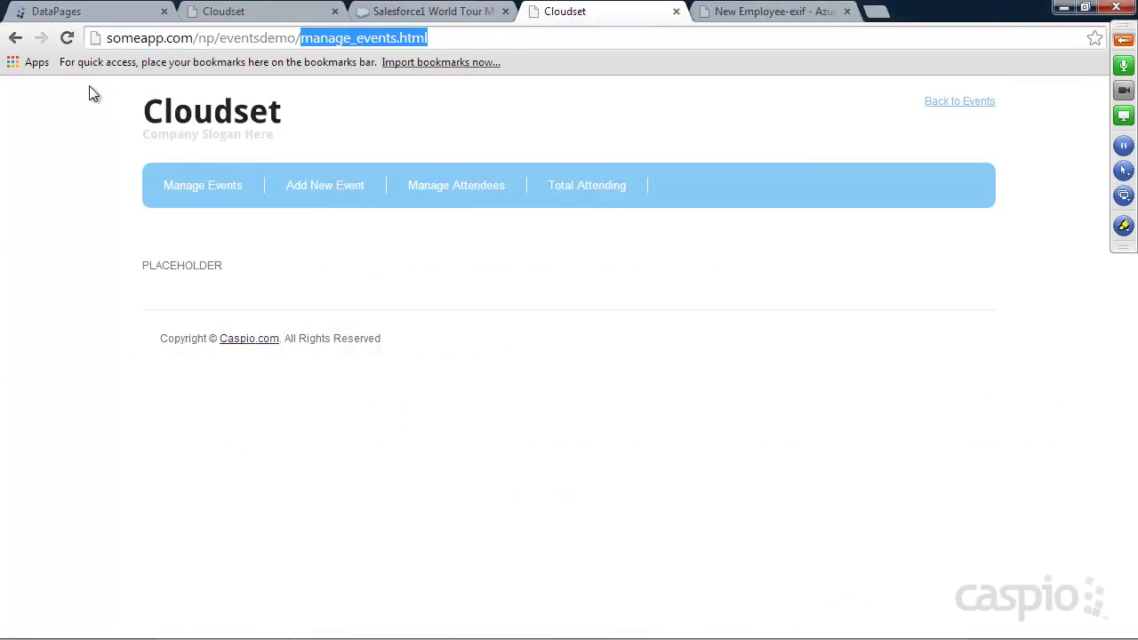
click(68, 39)
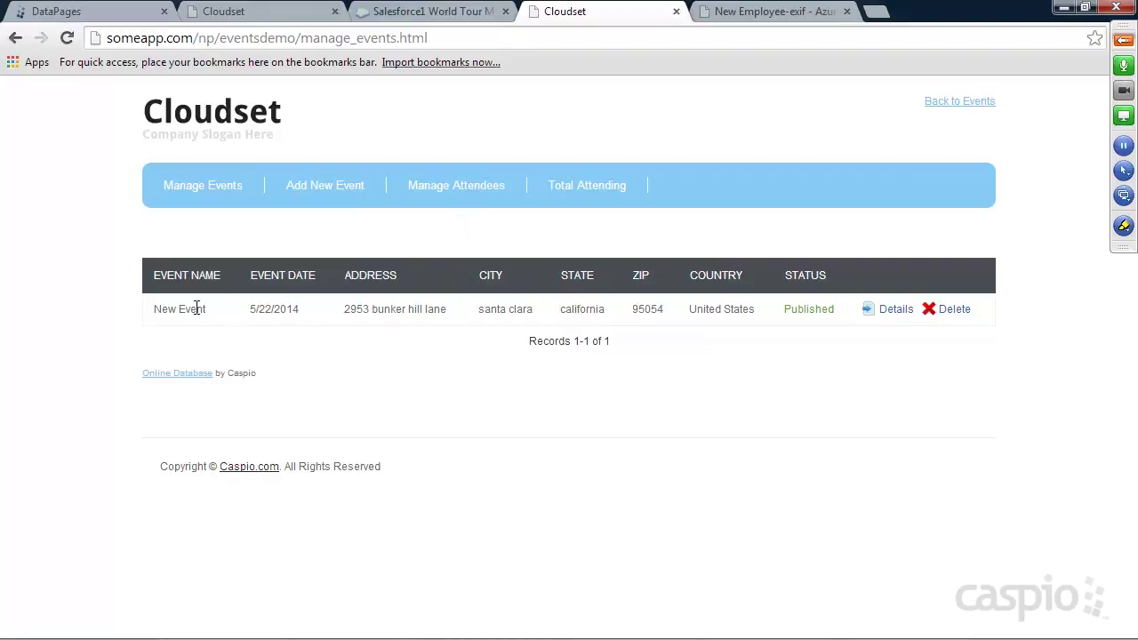
Step: Check the public events page, then return to Caspio's DataPages list
click(976, 103)
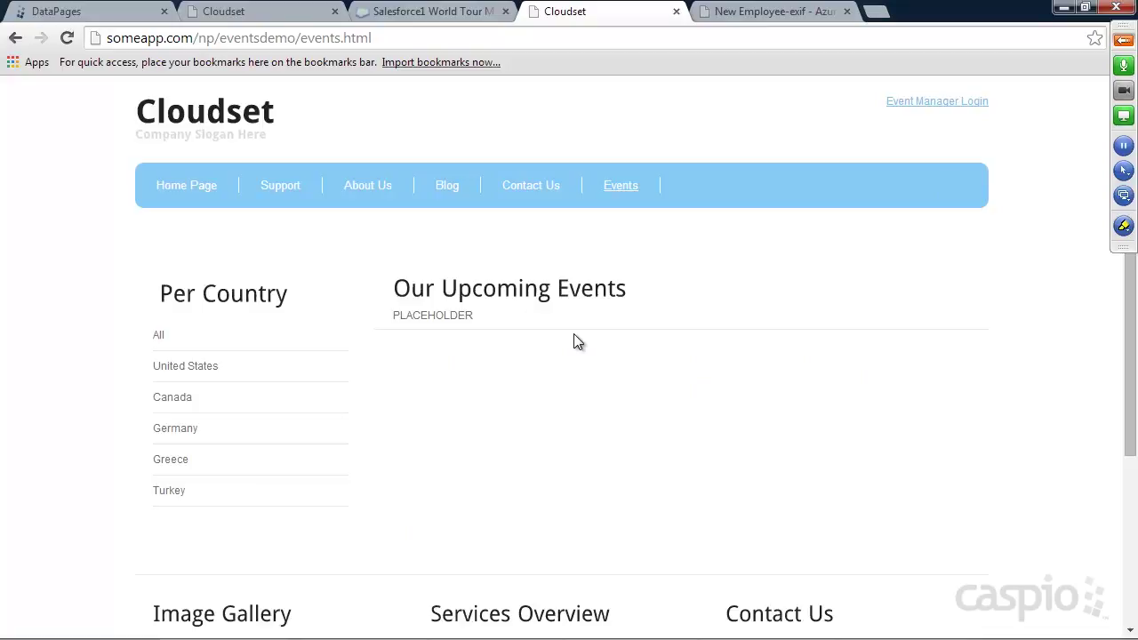
click(89, 13)
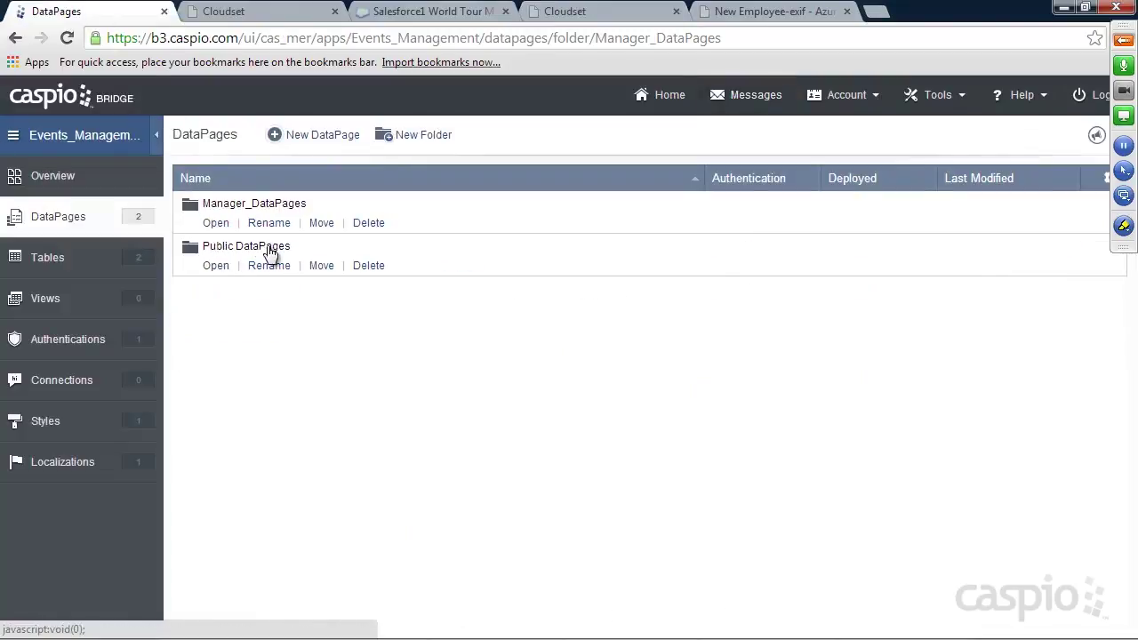
Step: Review the finished site's events pages, then start a new DataPage in Public DataPages
click(279, 15)
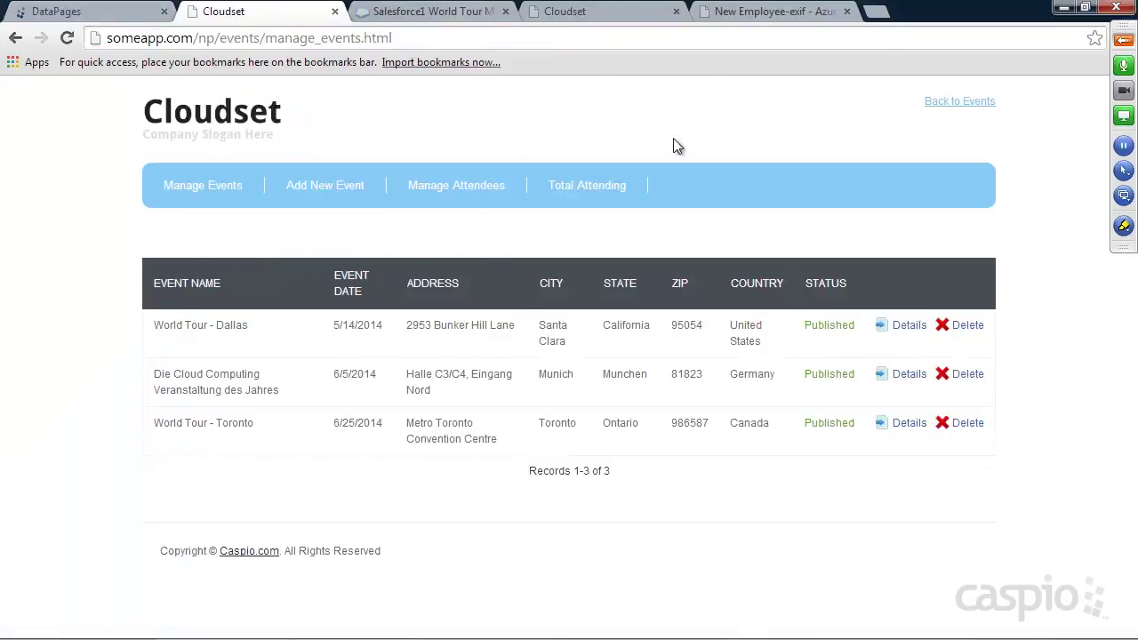
click(960, 101)
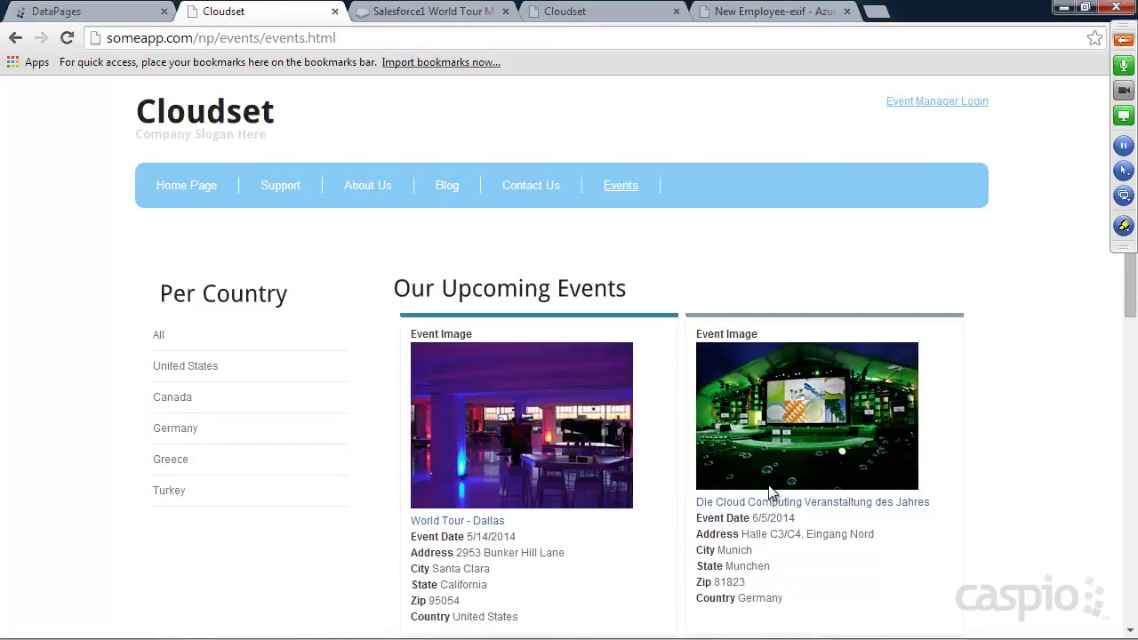
key(ctrl+1)
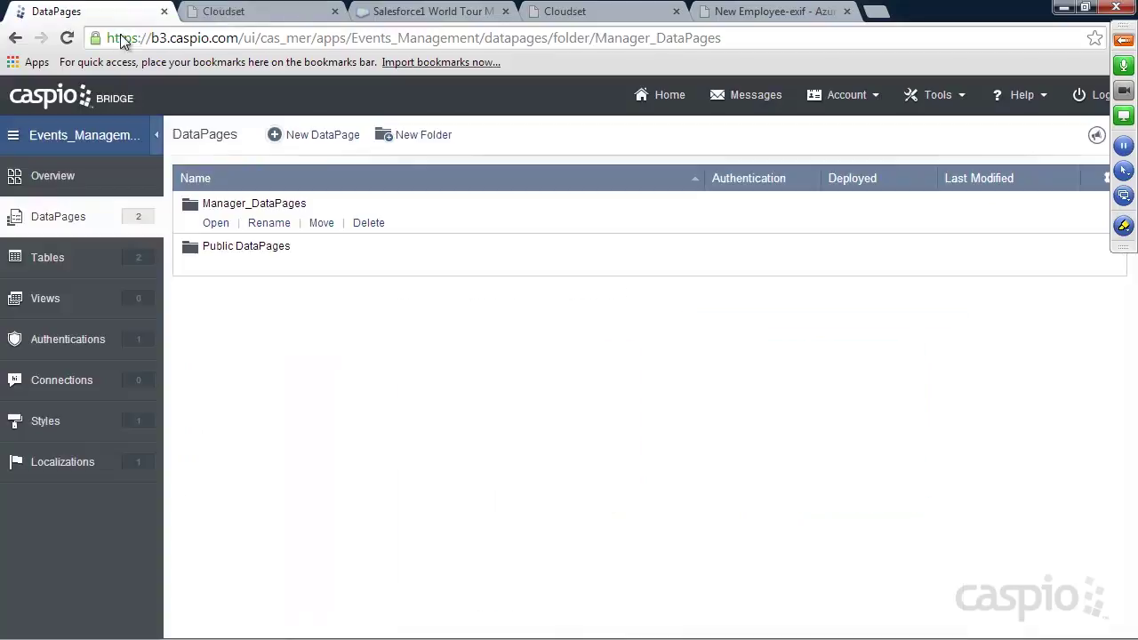
click(220, 264)
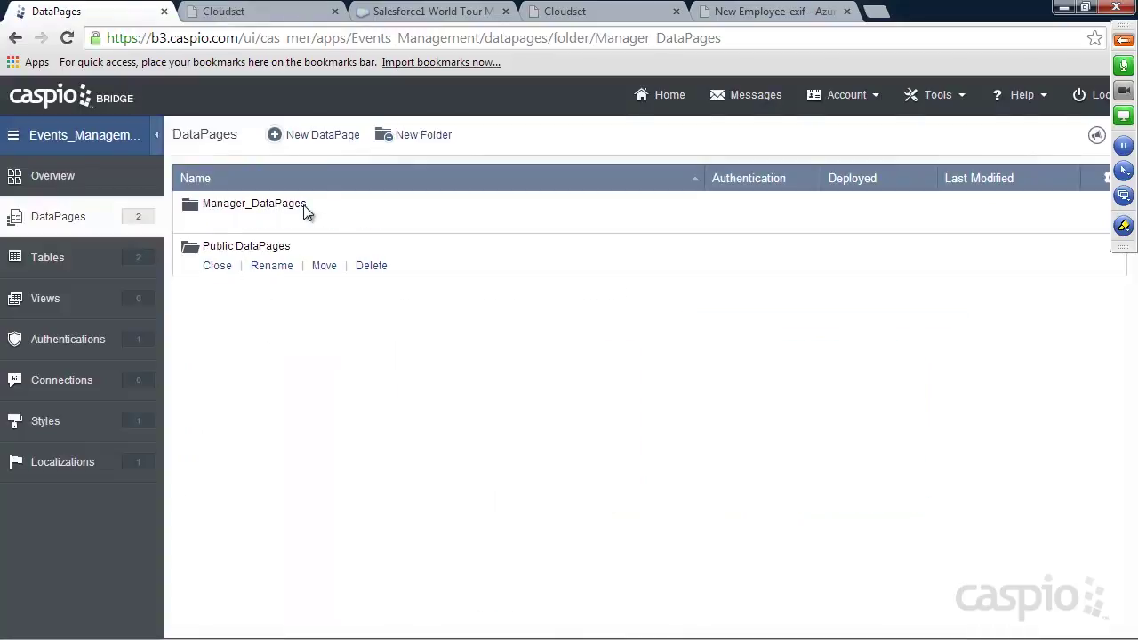
click(311, 142)
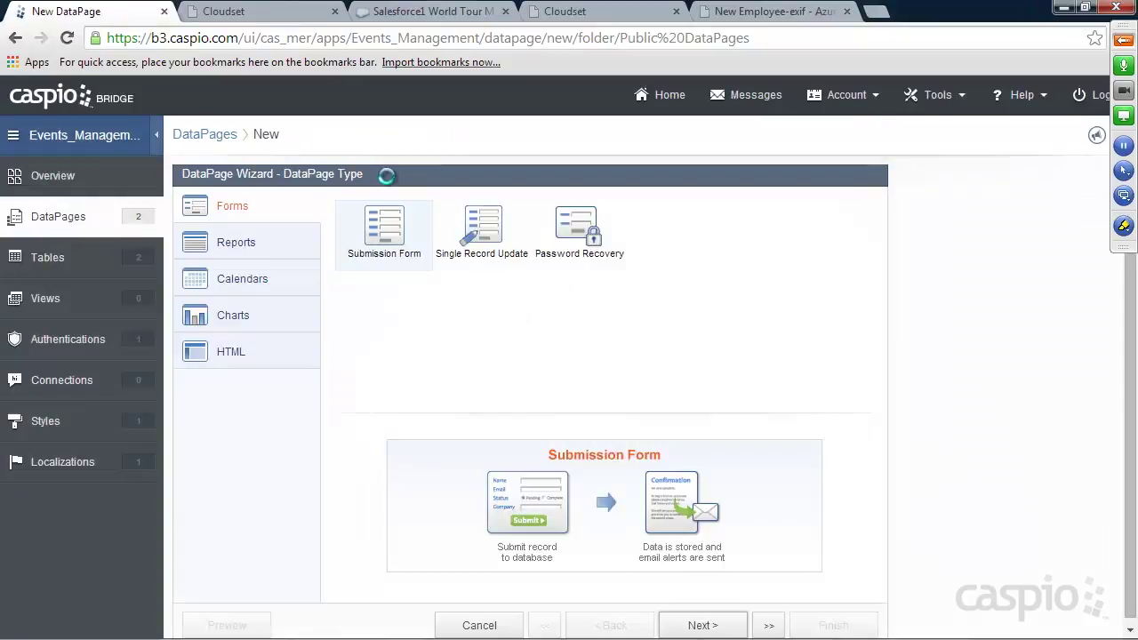
Step: Create a Gallery report DataPage using Events_Table_ as its data source
click(244, 247)
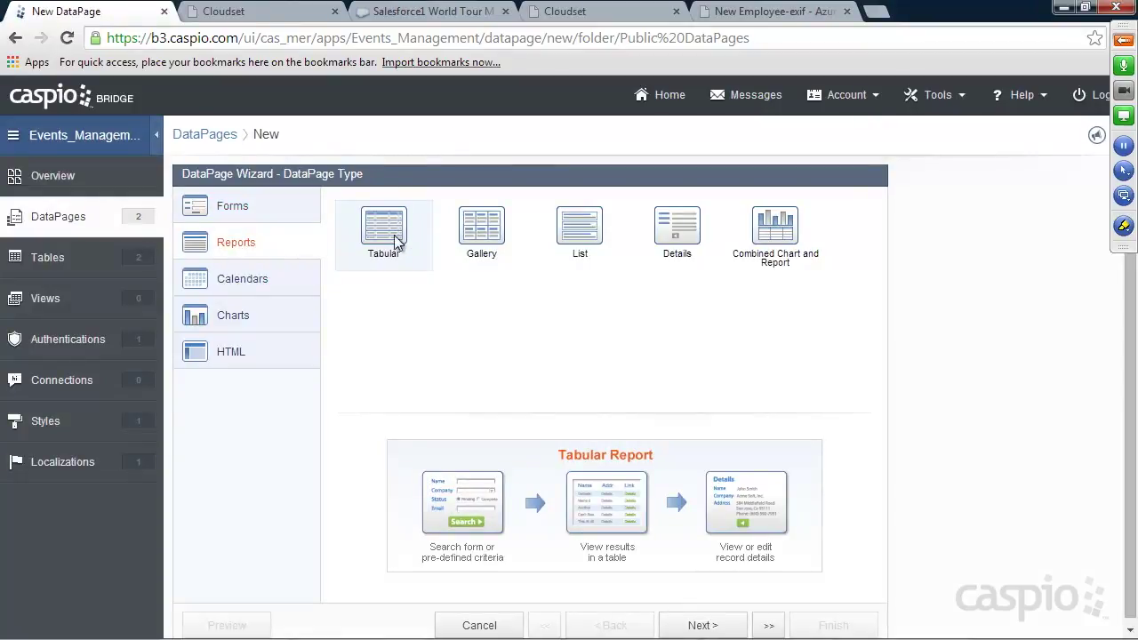
click(498, 246)
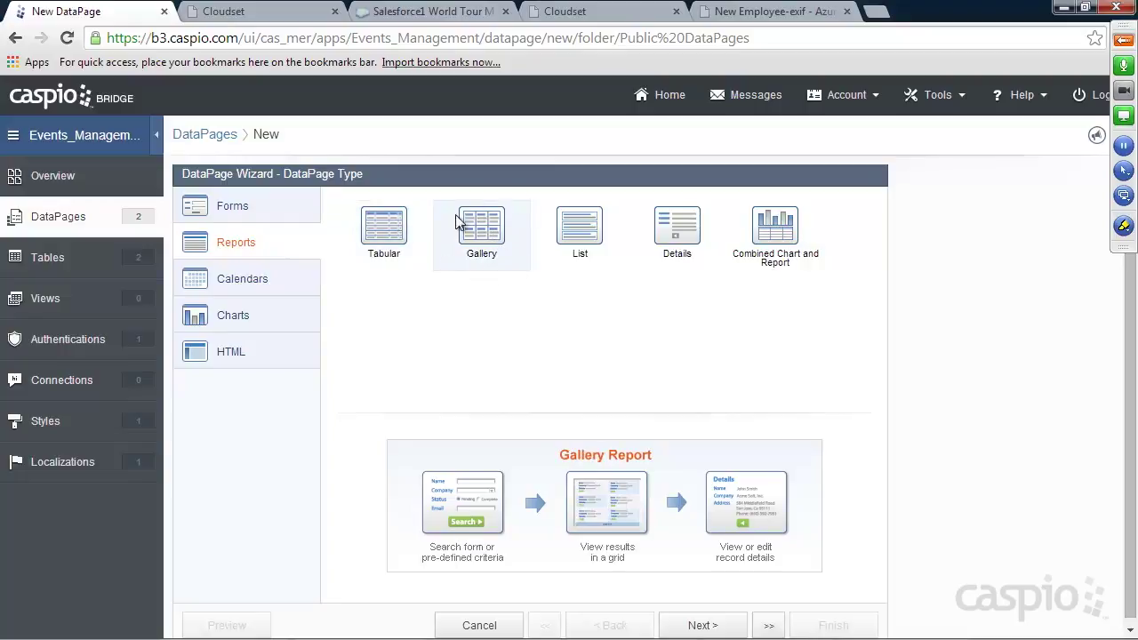
click(701, 626)
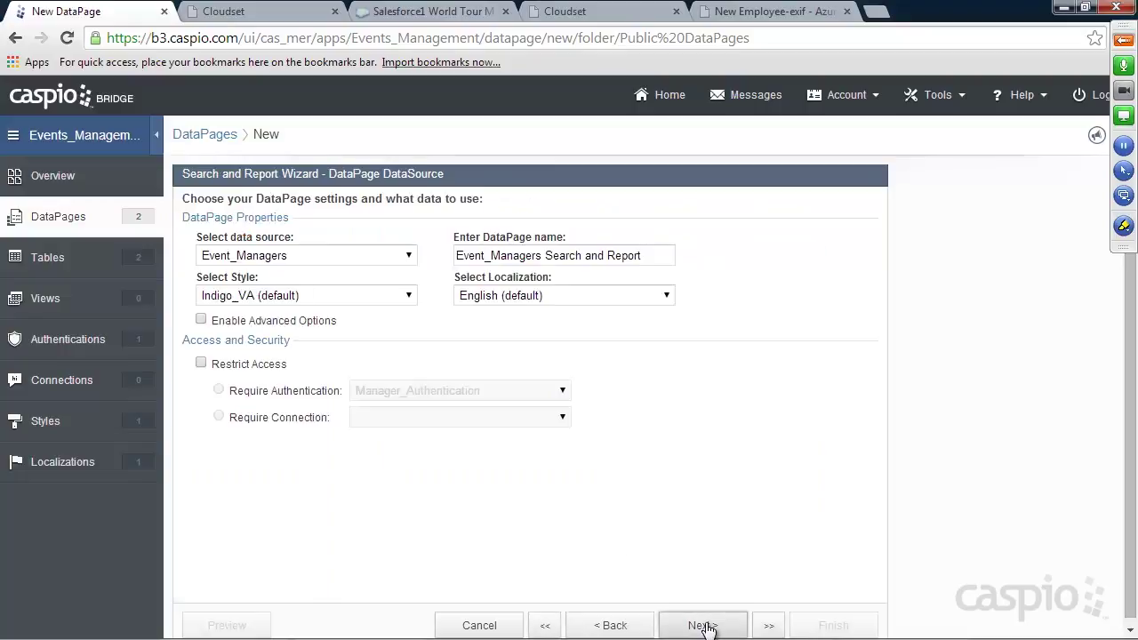
click(267, 256)
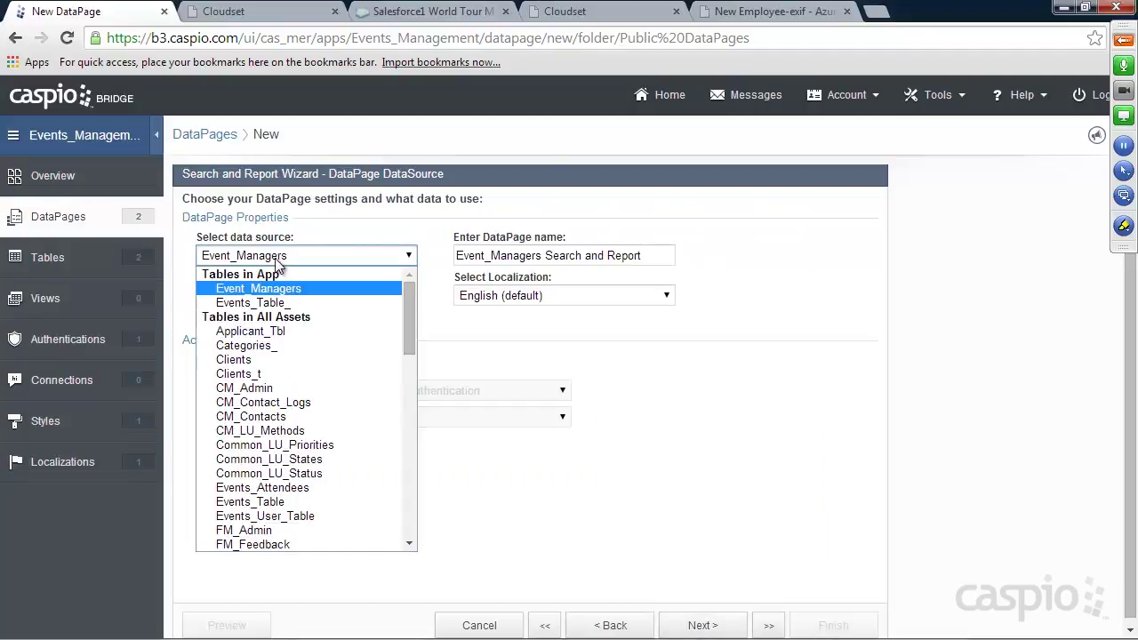
click(284, 303)
Step: Name the DataPage View Events and enable advanced options and parameters
drag(642, 256, 422, 264)
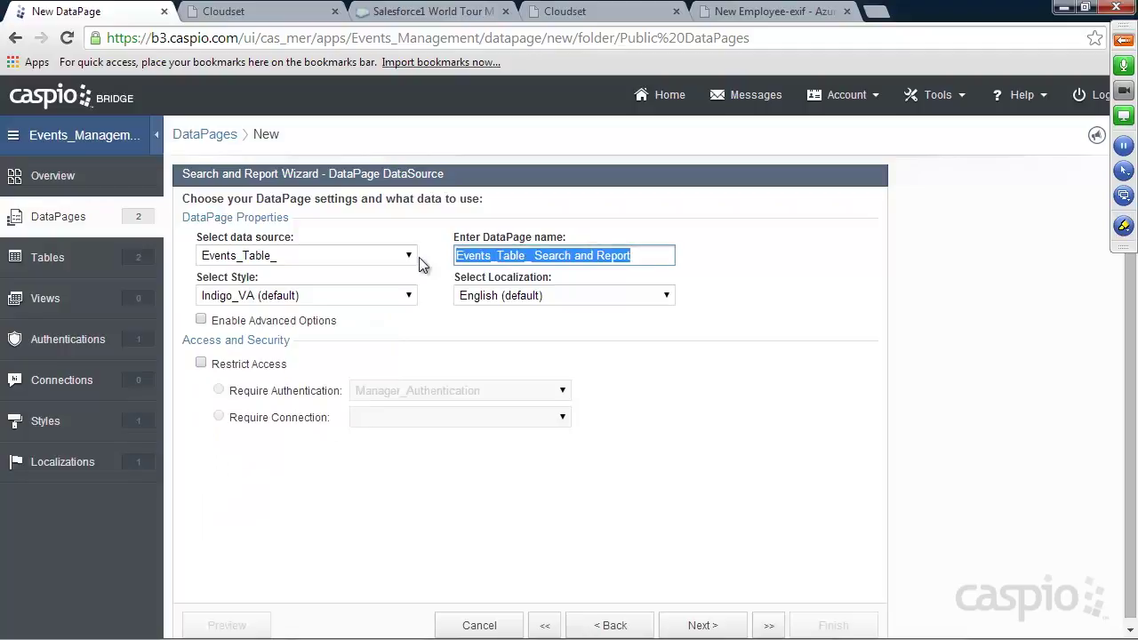
text(View Events)
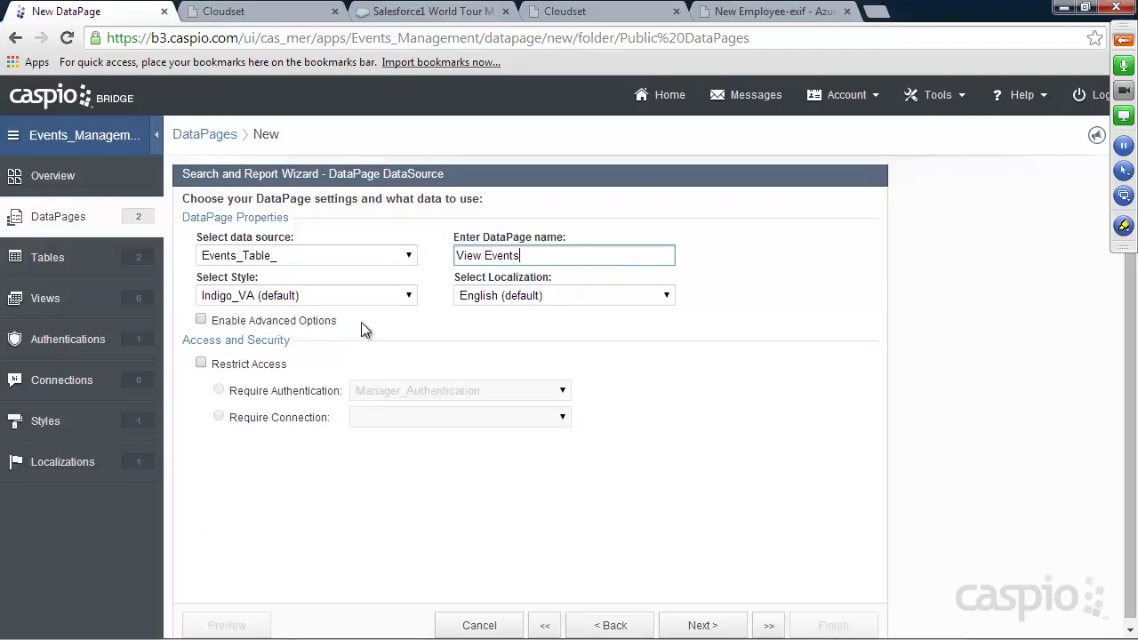
click(202, 321)
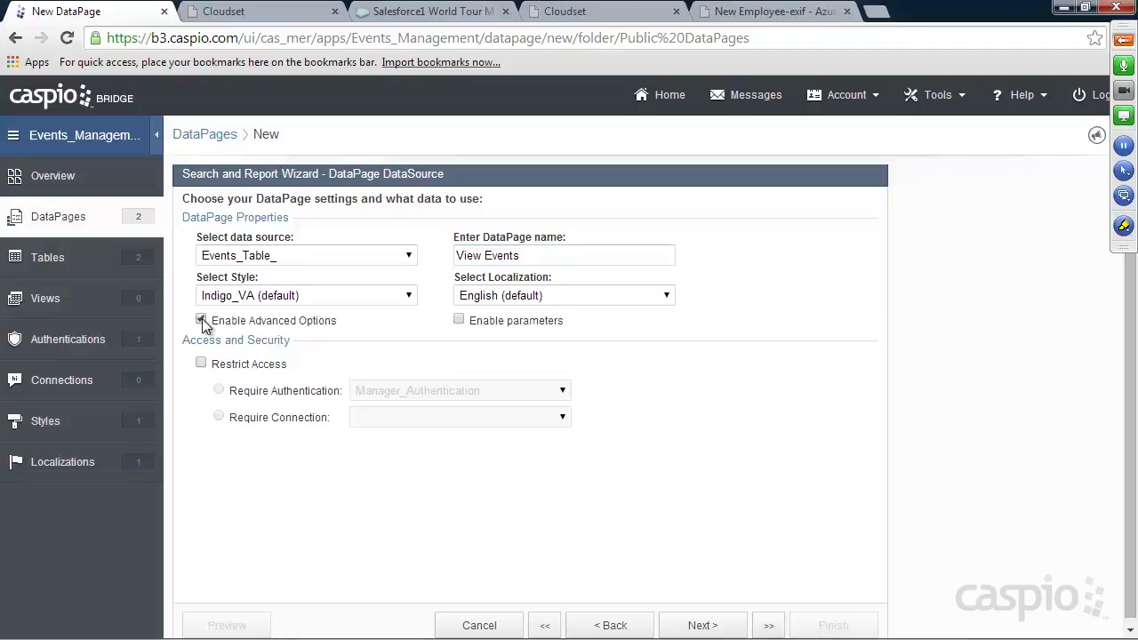
click(458, 319)
click(250, 13)
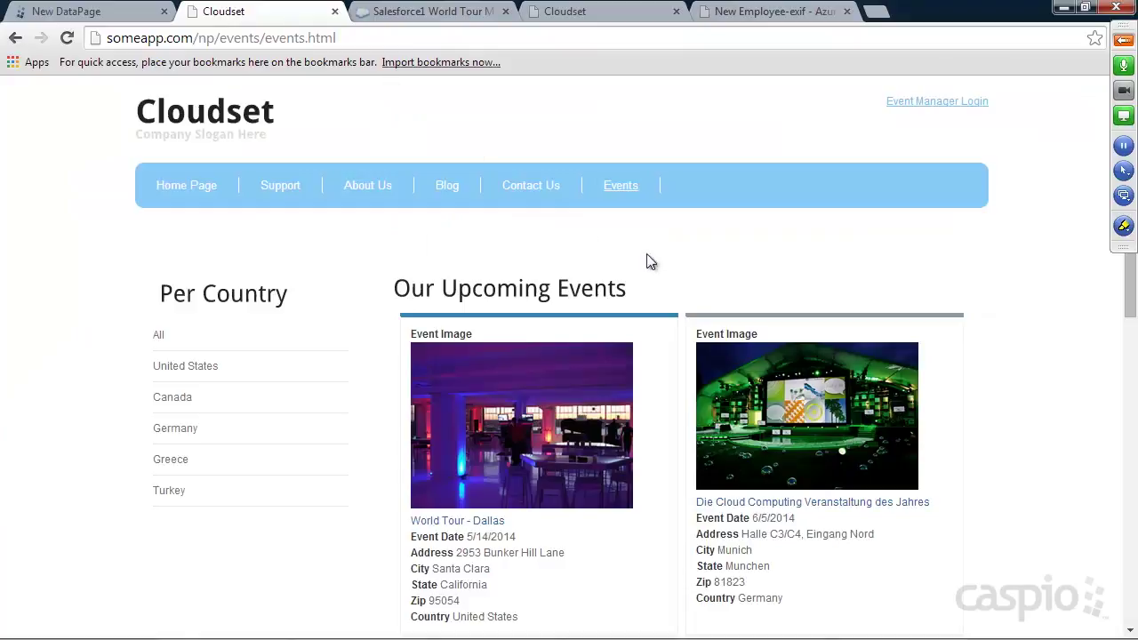
Step: Preview the finished site's World Tour - Dallas details page and its registration form
scroll(657, 257, down, 3)
click(478, 257)
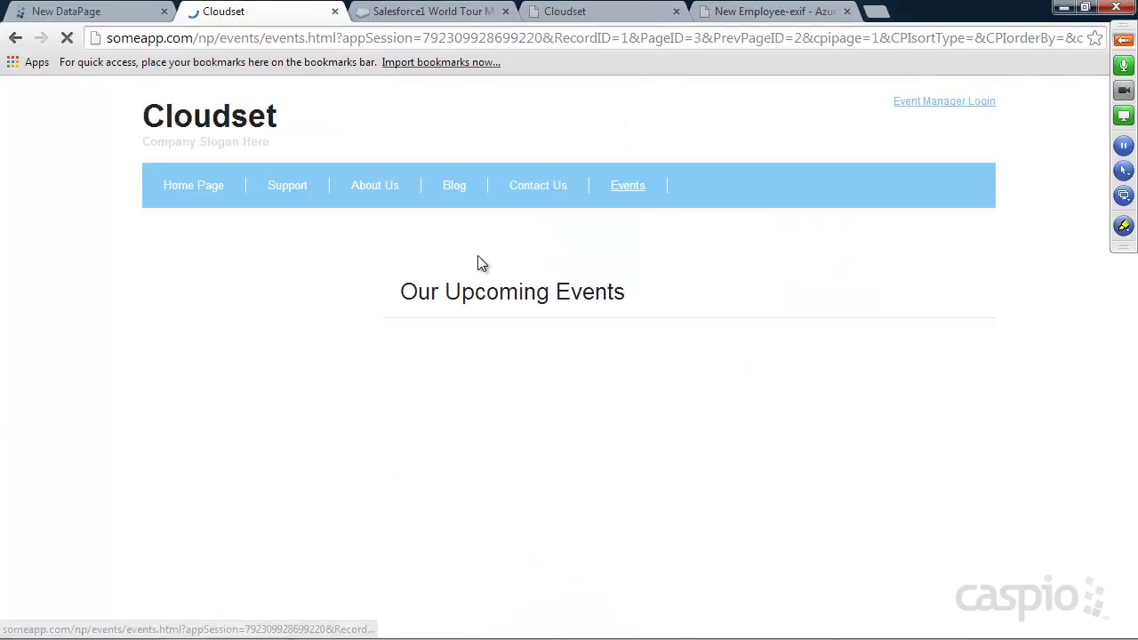
scroll(798, 273, down, 1)
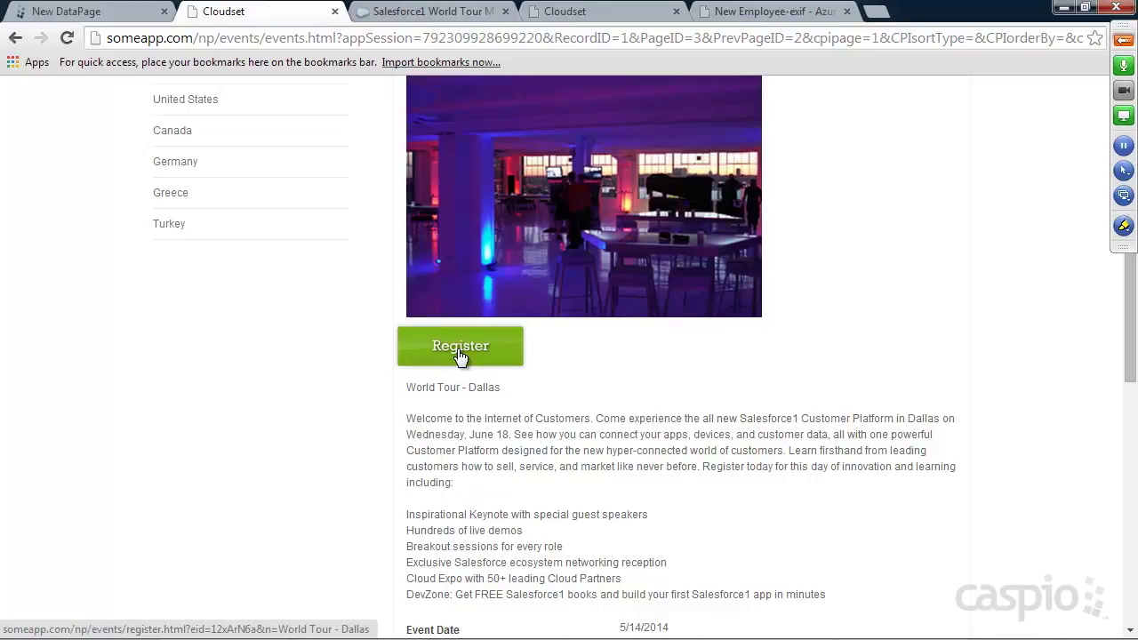
click(461, 354)
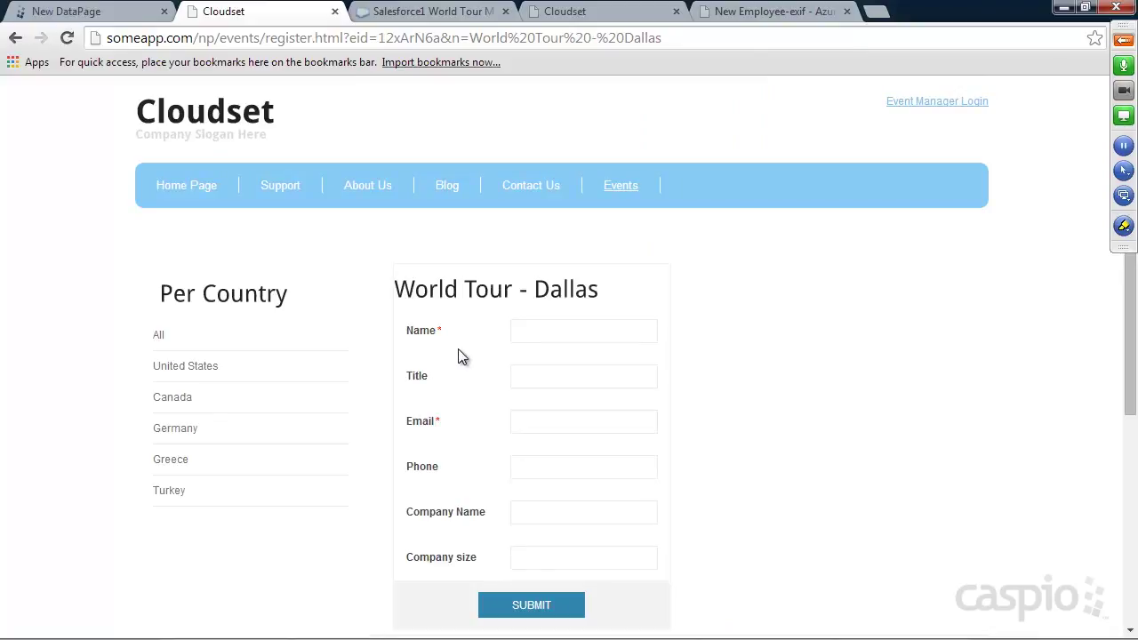
click(15, 38)
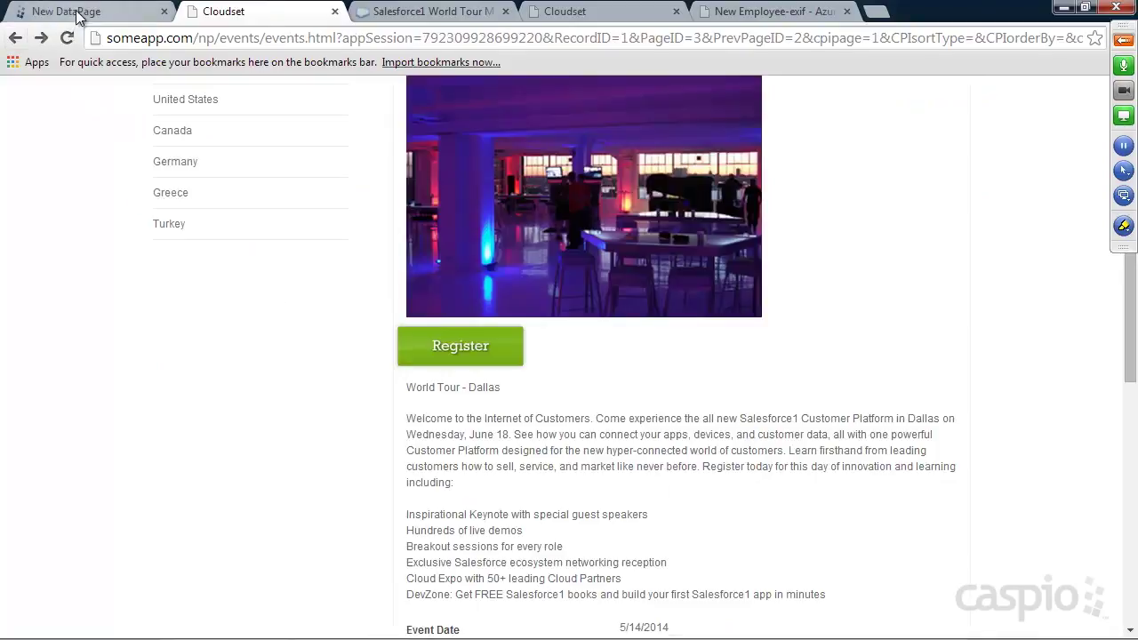
click(78, 15)
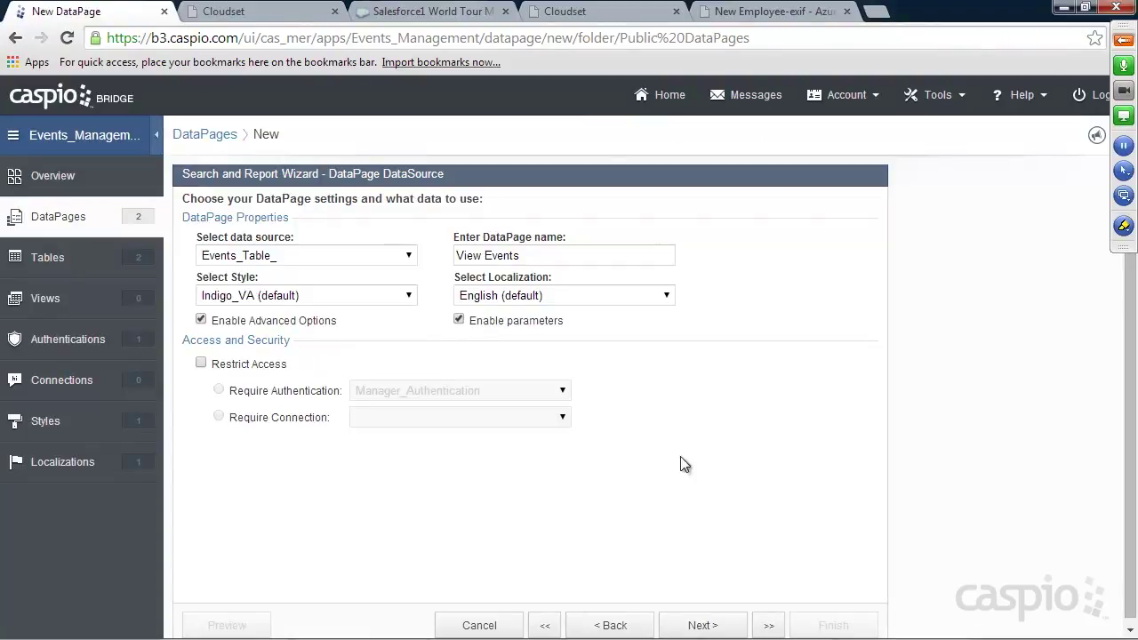
Step: Filter data on pre-defined criteria that accept both Bridge and external parameters
click(703, 625)
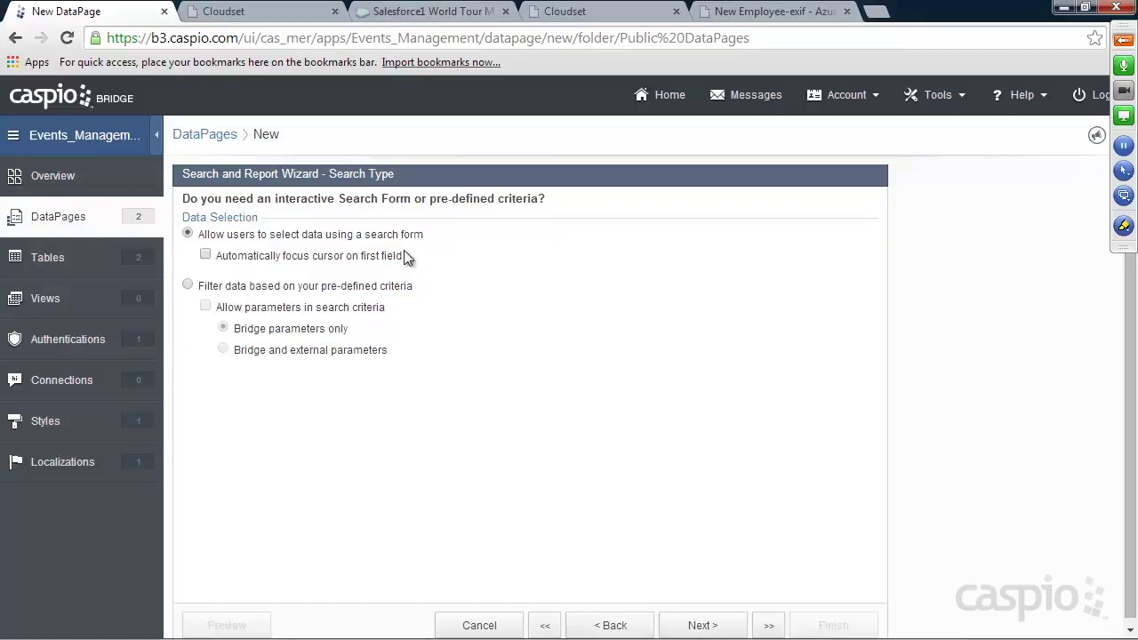
click(227, 287)
click(233, 311)
click(268, 352)
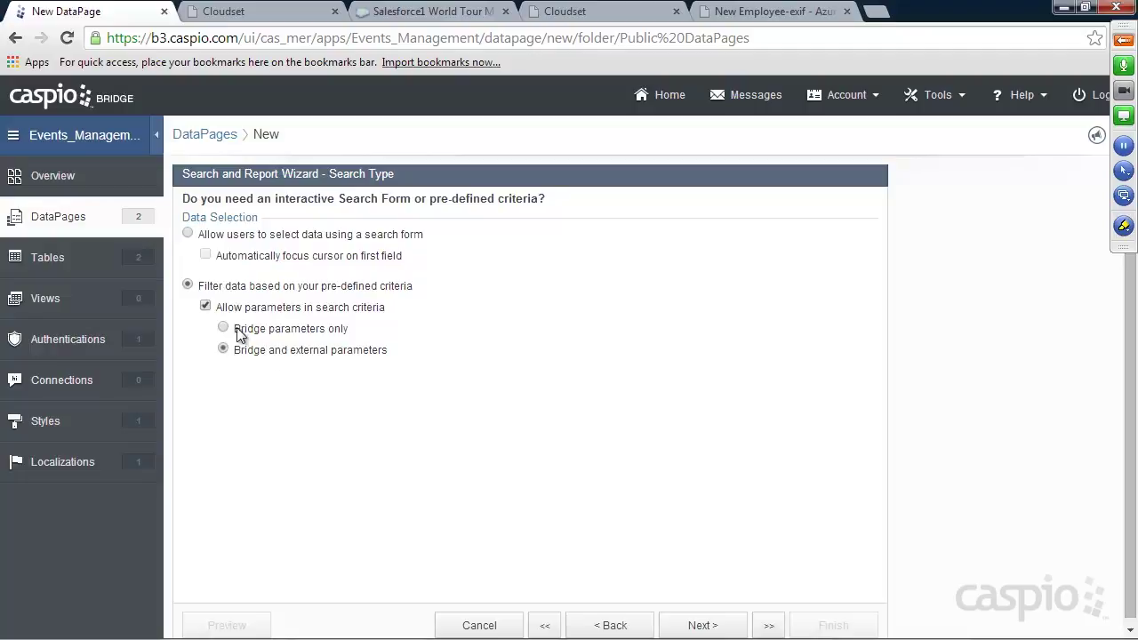
click(187, 286)
click(222, 347)
click(701, 626)
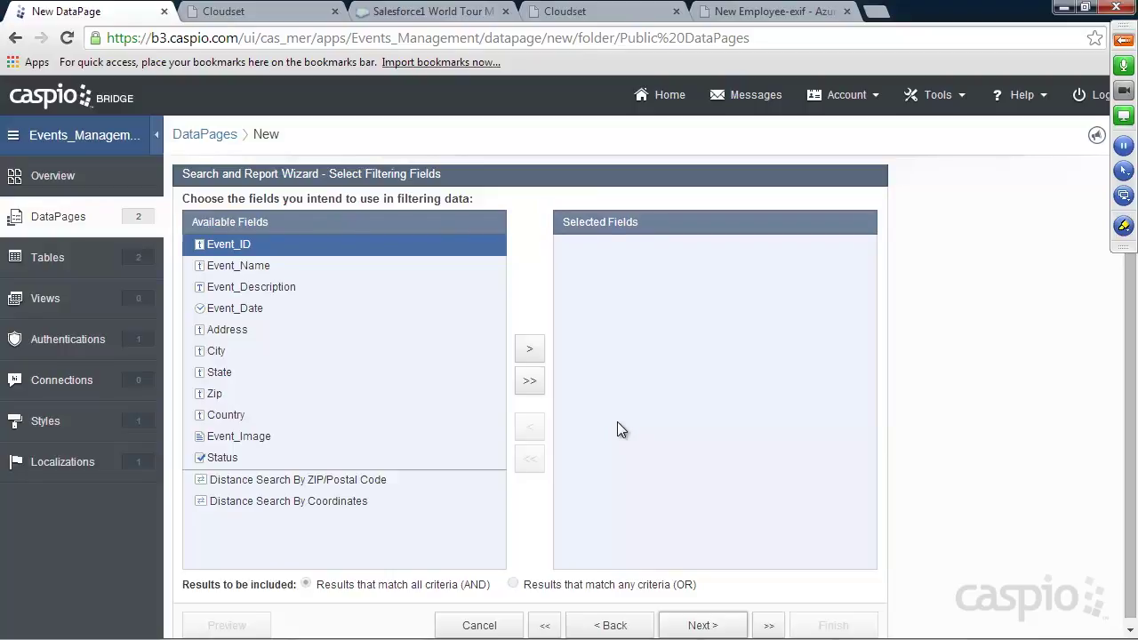
Step: Add Status as the filtering field with its value set to checked
click(227, 459)
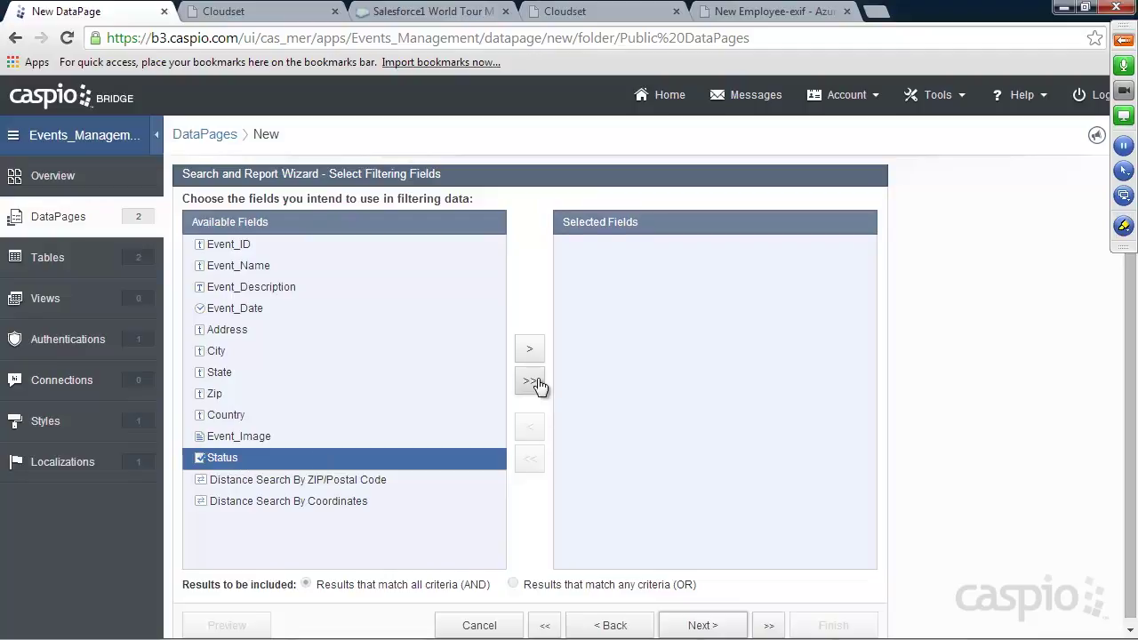
click(531, 349)
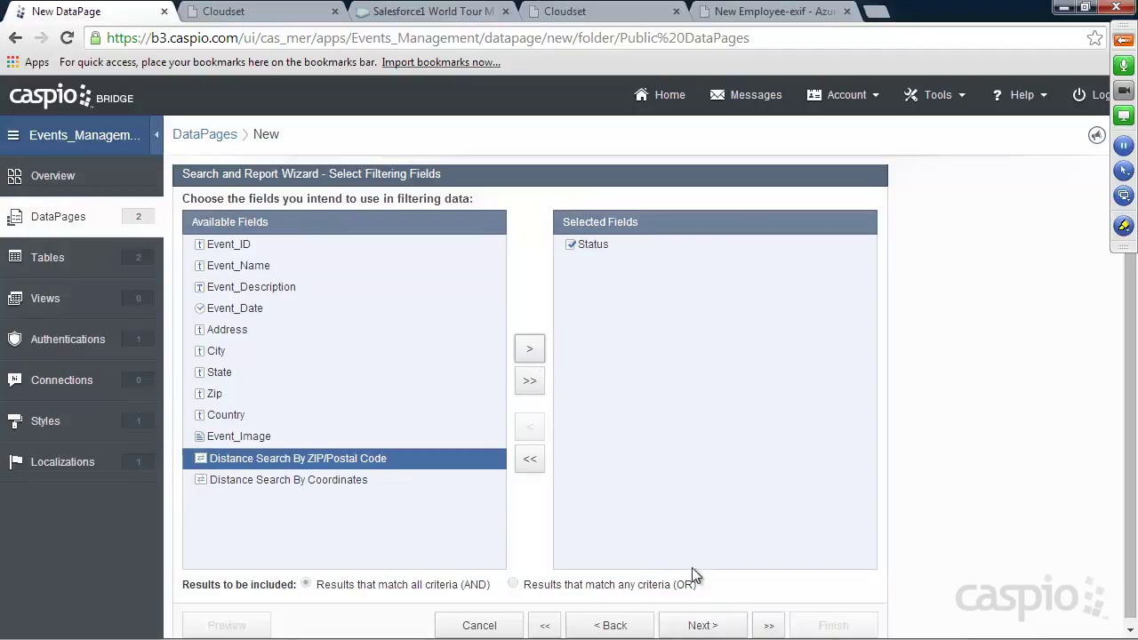
click(702, 625)
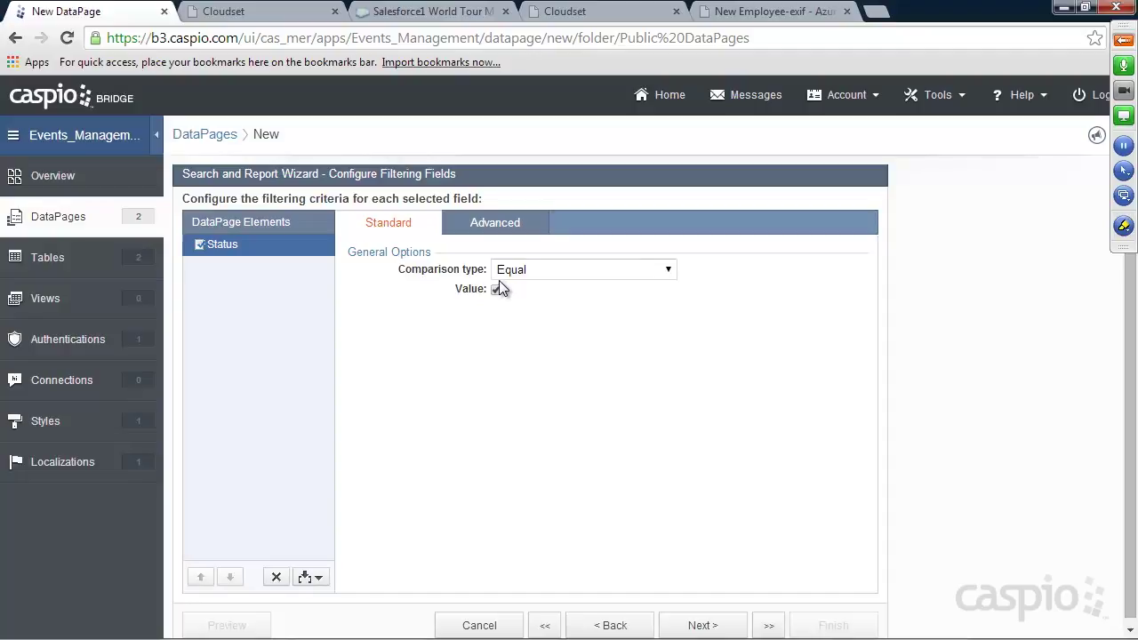
click(496, 288)
click(687, 625)
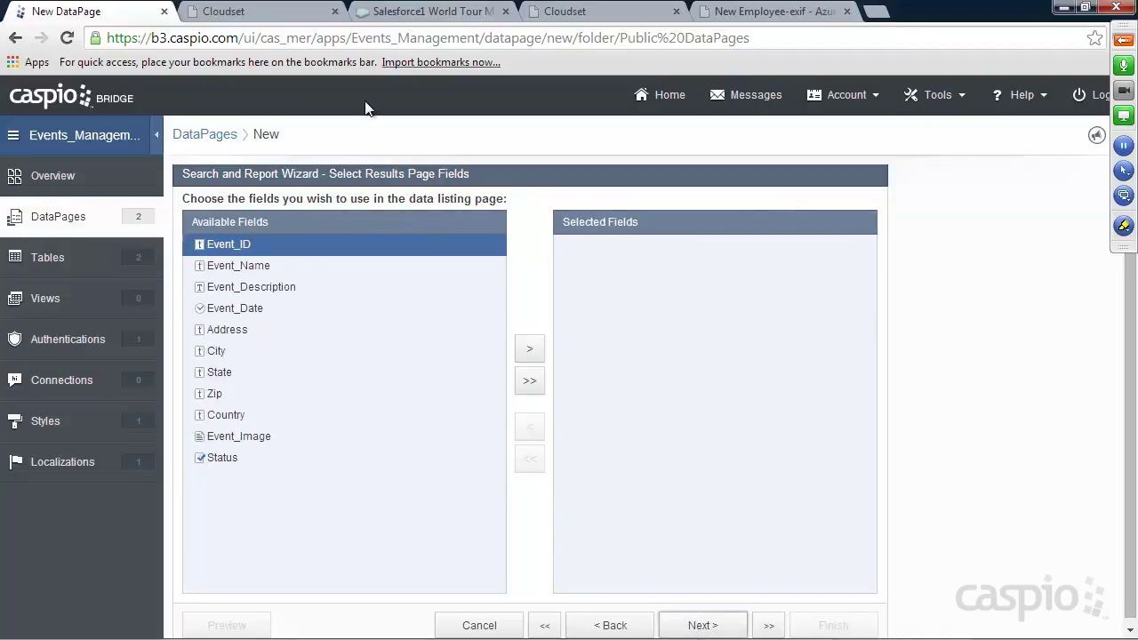
Step: Check the finished site's full events list for reference
click(278, 13)
scroll(373, 249, up, 3)
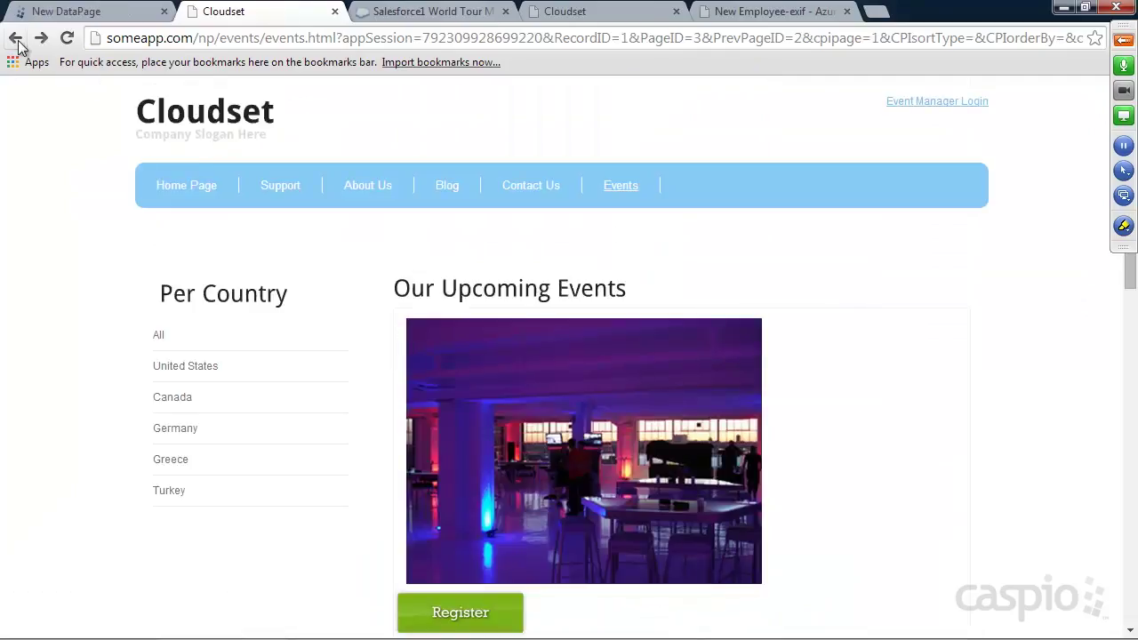
click(15, 39)
scroll(570, 308, up, 1)
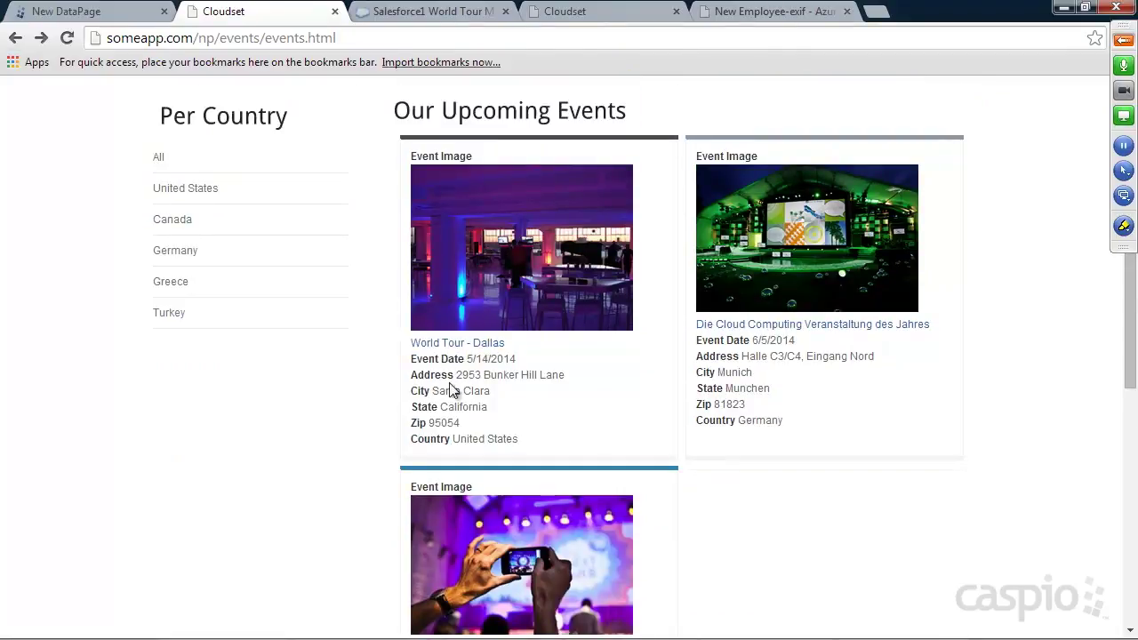
click(76, 12)
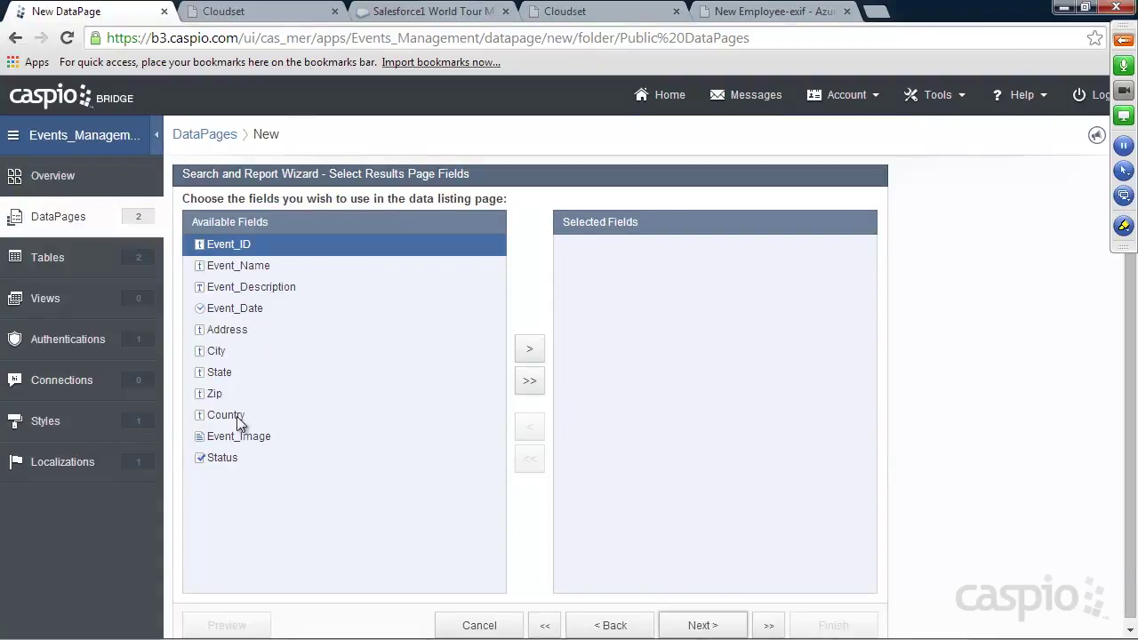
Step: Add Event_Image, Event_Name, Event_Date, Address, City, State, Zip and Country to the results page
click(335, 430)
click(526, 353)
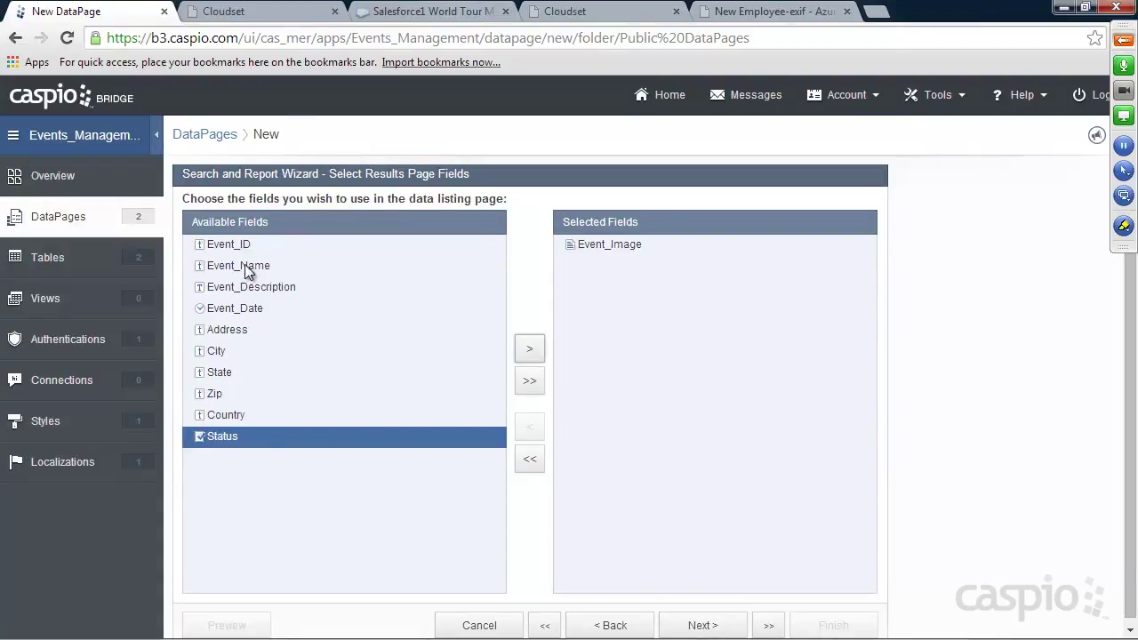
click(266, 267)
click(534, 350)
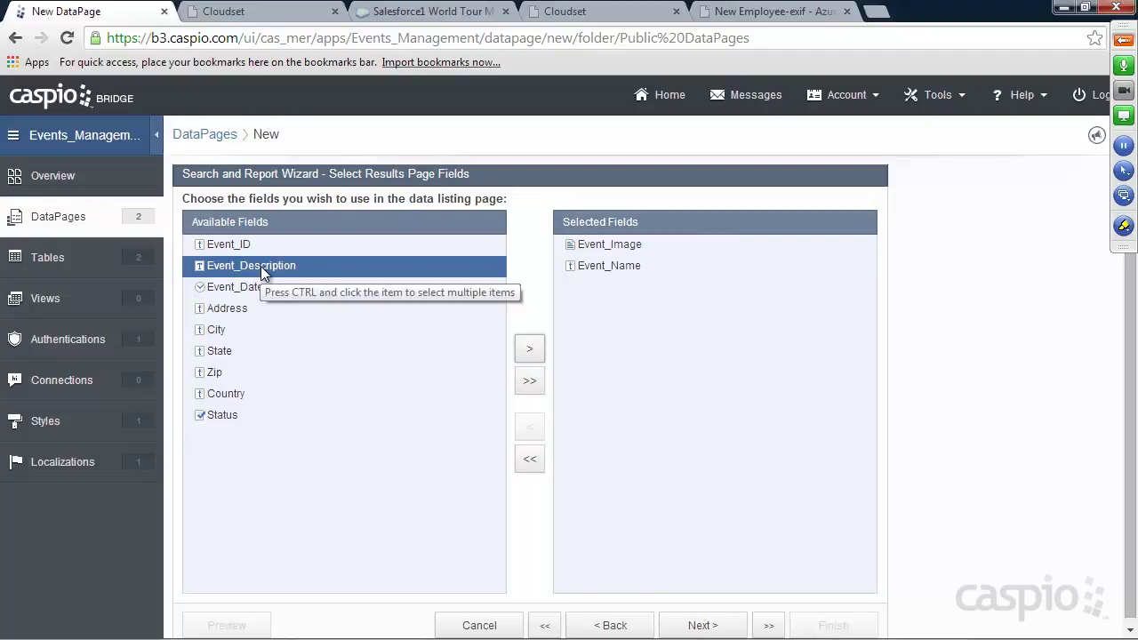
click(240, 287)
click(529, 351)
click(529, 354)
click(529, 350)
click(530, 351)
click(529, 350)
click(529, 351)
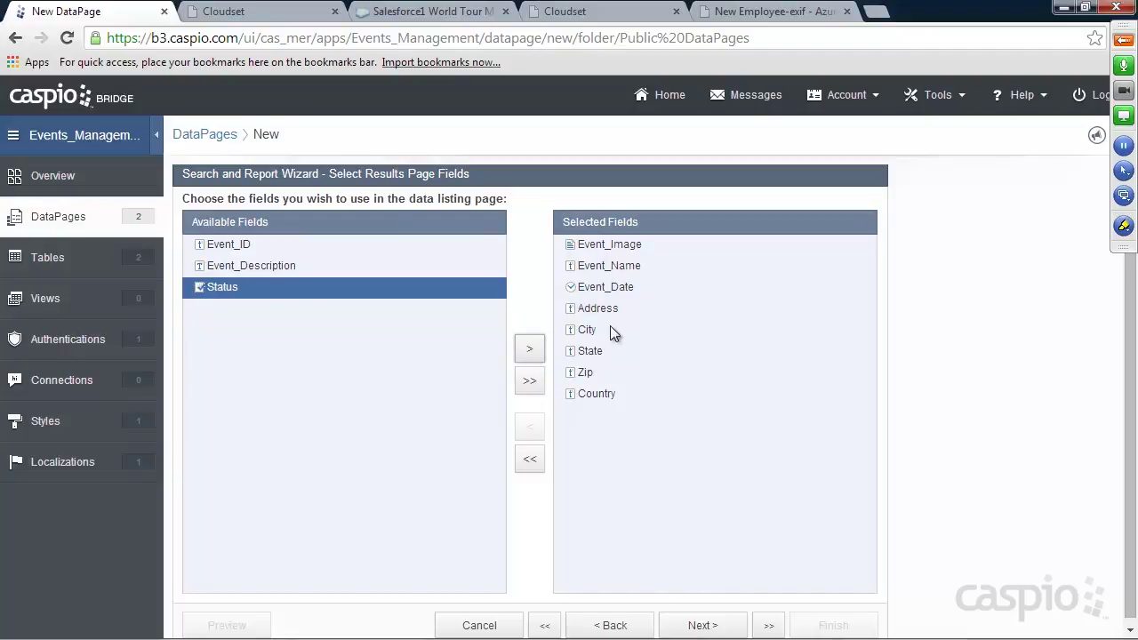
click(718, 626)
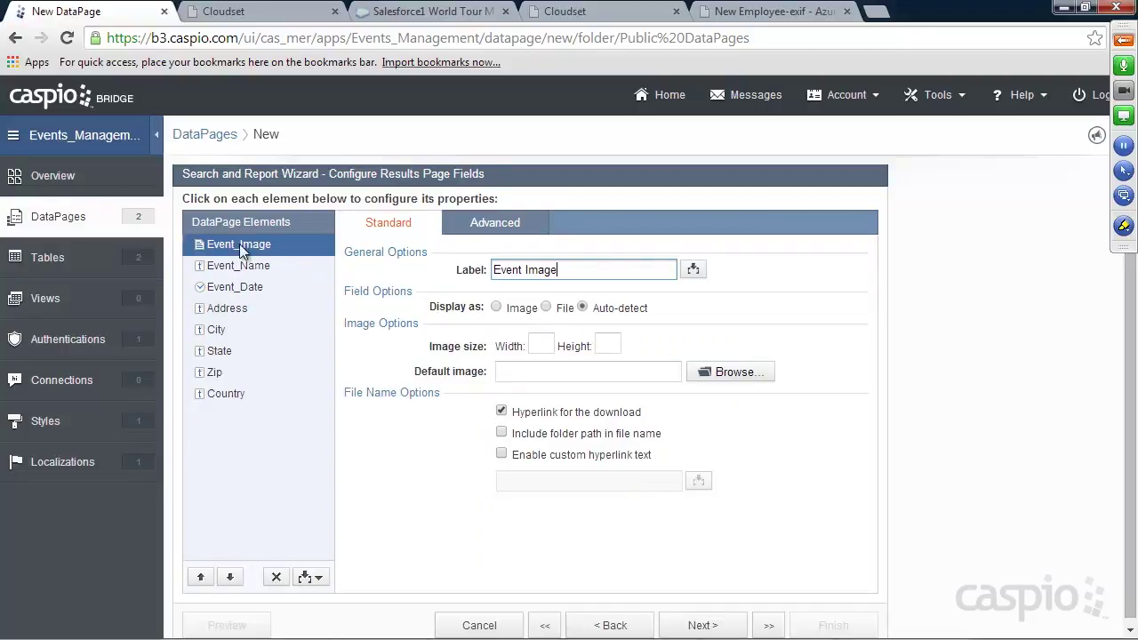
Step: Display Event_Image as an image 170 wide, leaving Event_Name and Event_Date as they are
click(497, 308)
click(541, 346)
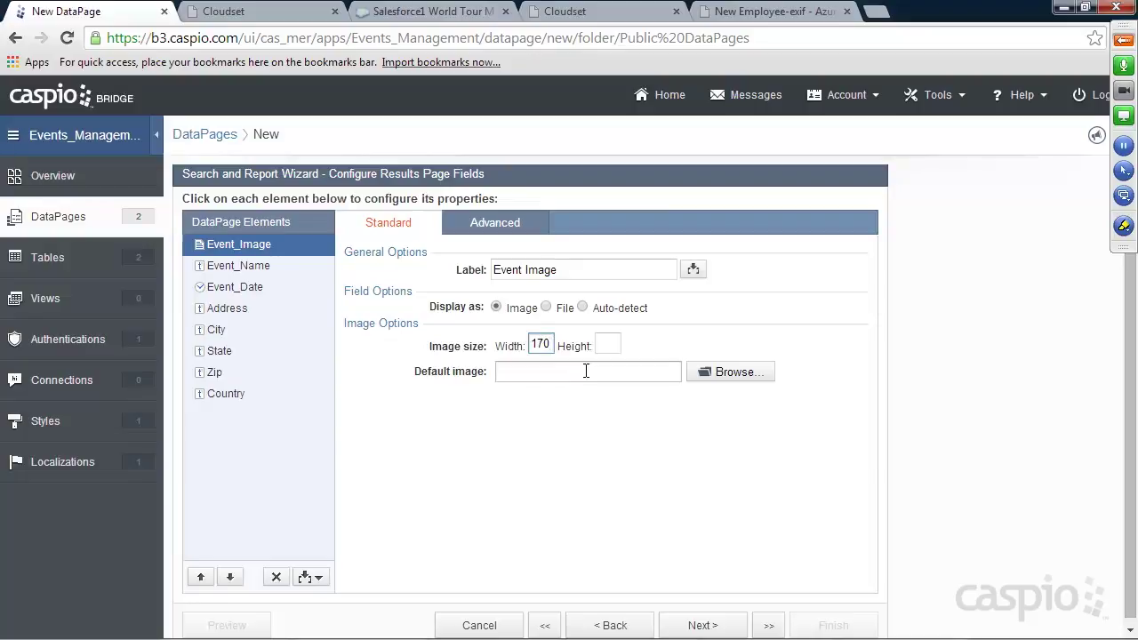
click(245, 267)
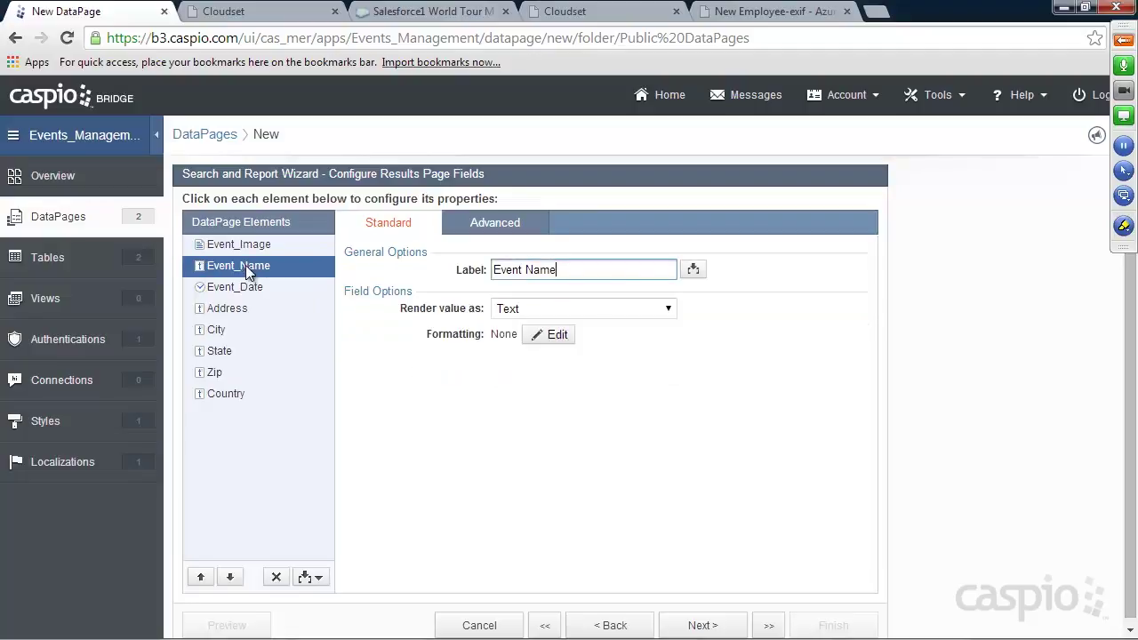
click(239, 295)
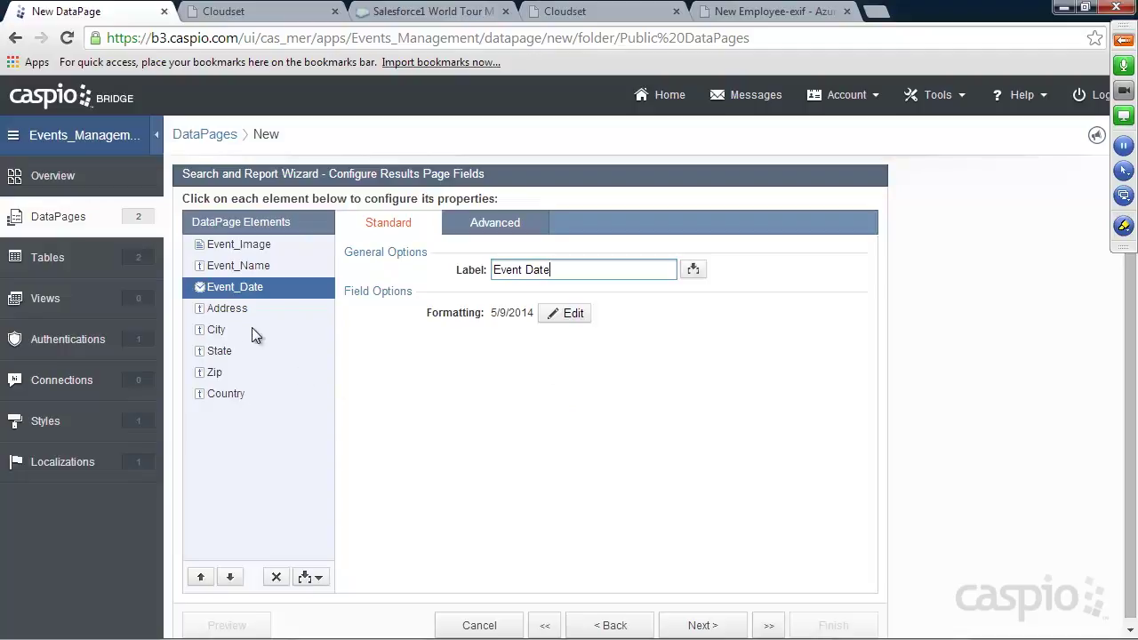
click(702, 625)
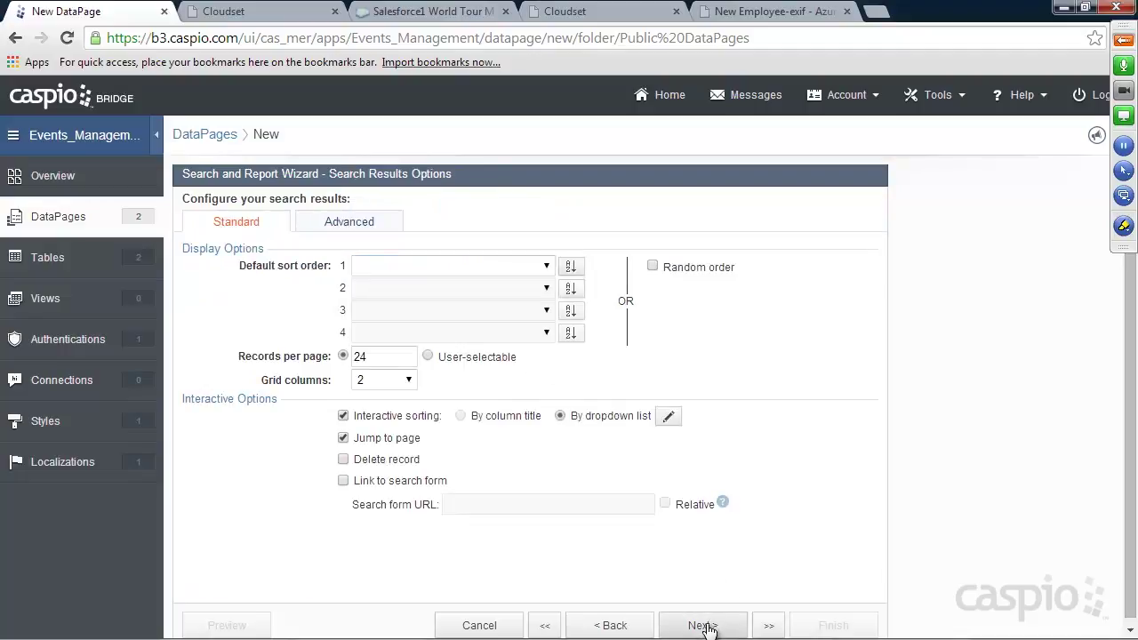
Step: Keep the results grid at 2 columns after comparing with the live events page
click(410, 379)
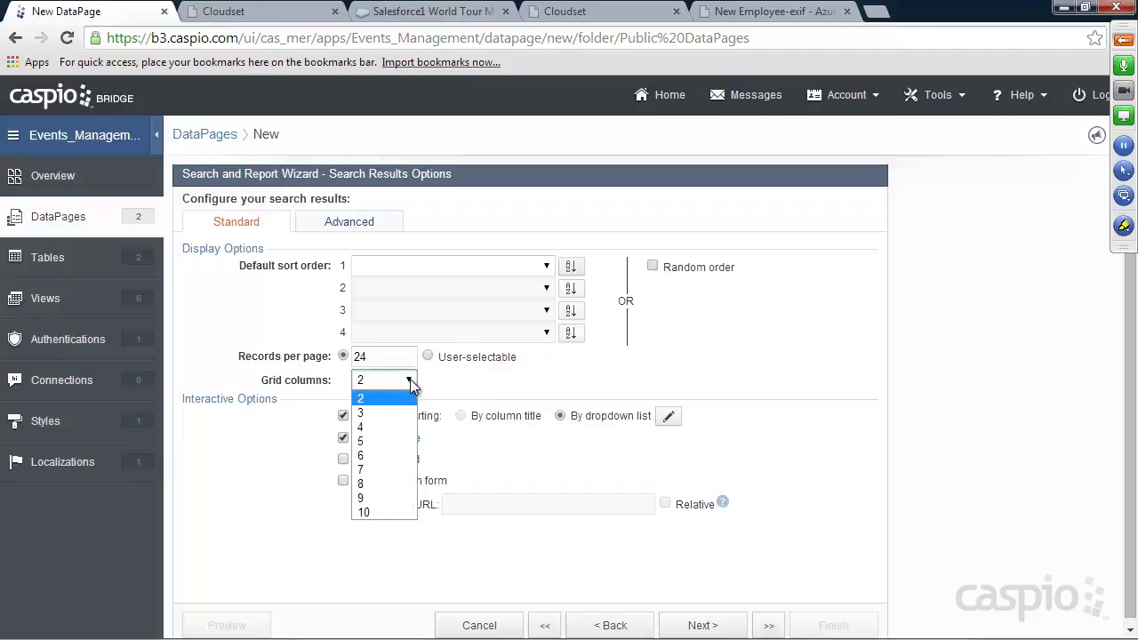
click(410, 379)
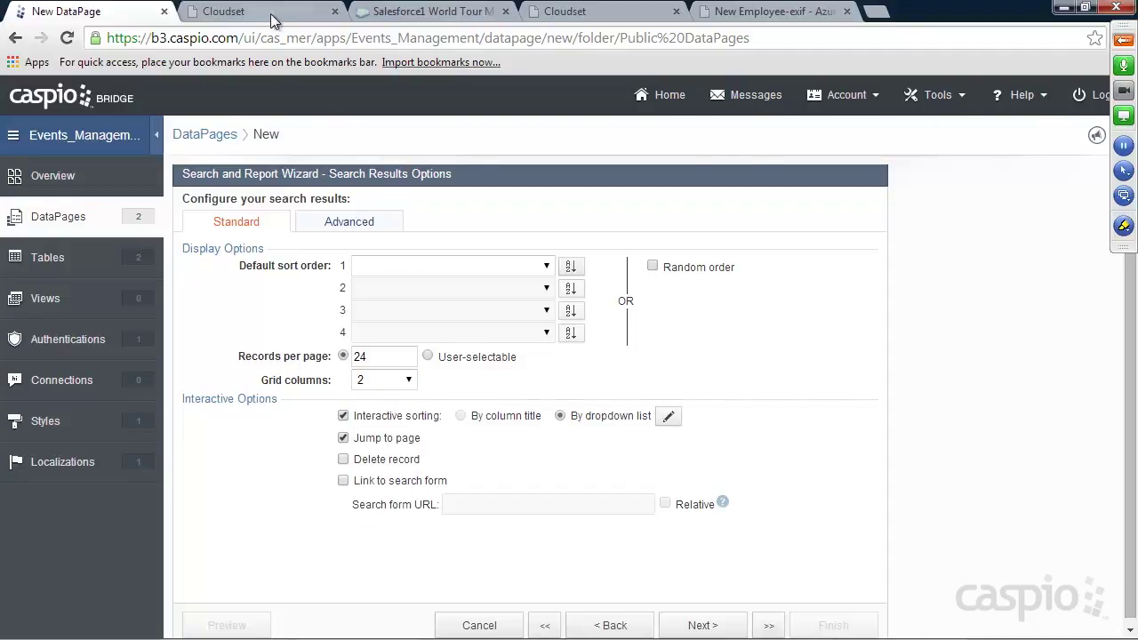
click(272, 12)
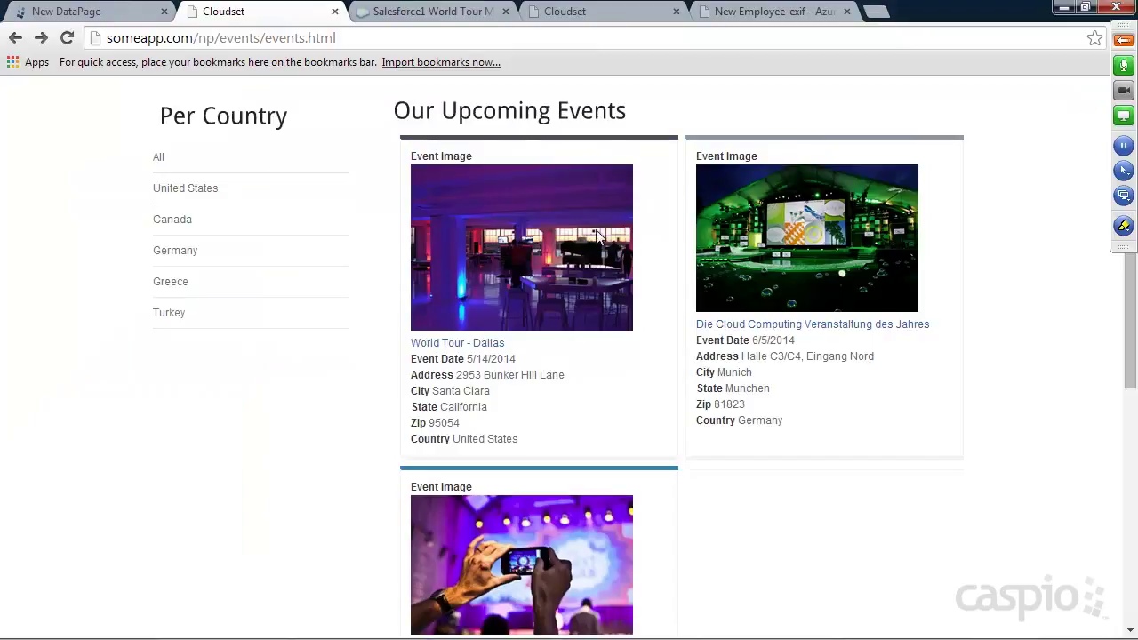
click(133, 12)
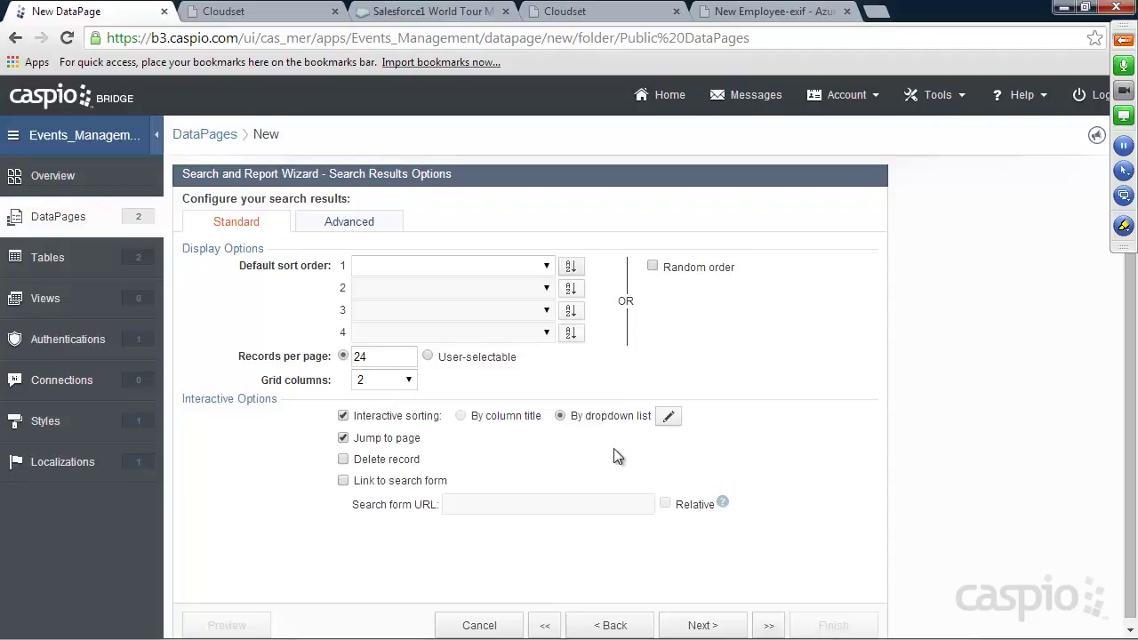
click(702, 626)
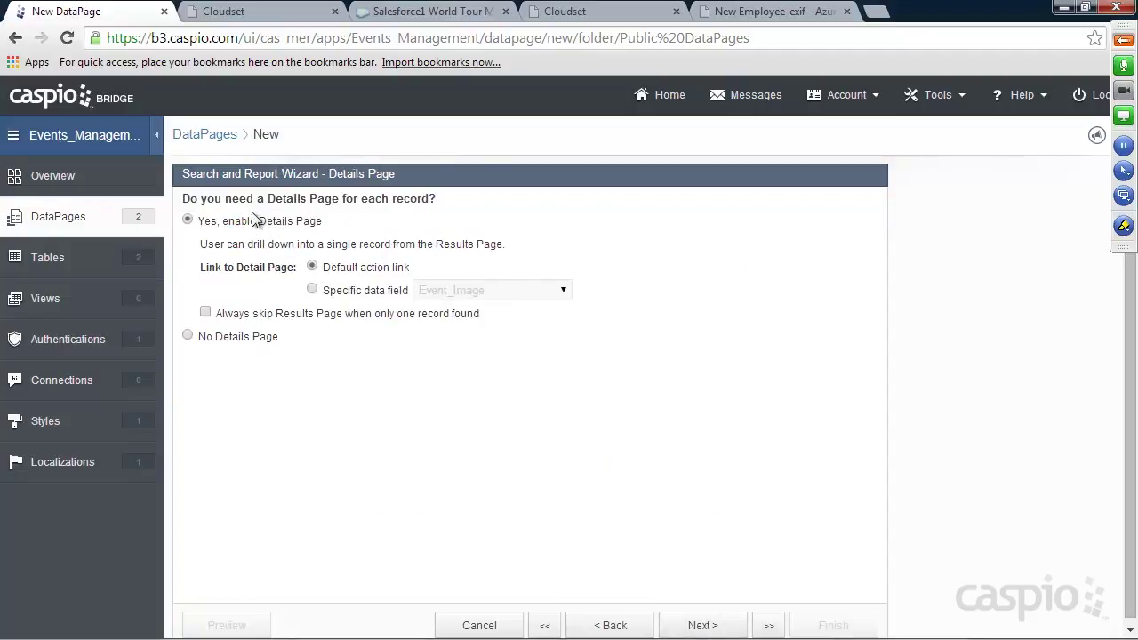
Step: Enable a details page with Event_Image, Event_Name, Event_Description, Event_Date, Address, City, State, Zip and Country
click(702, 626)
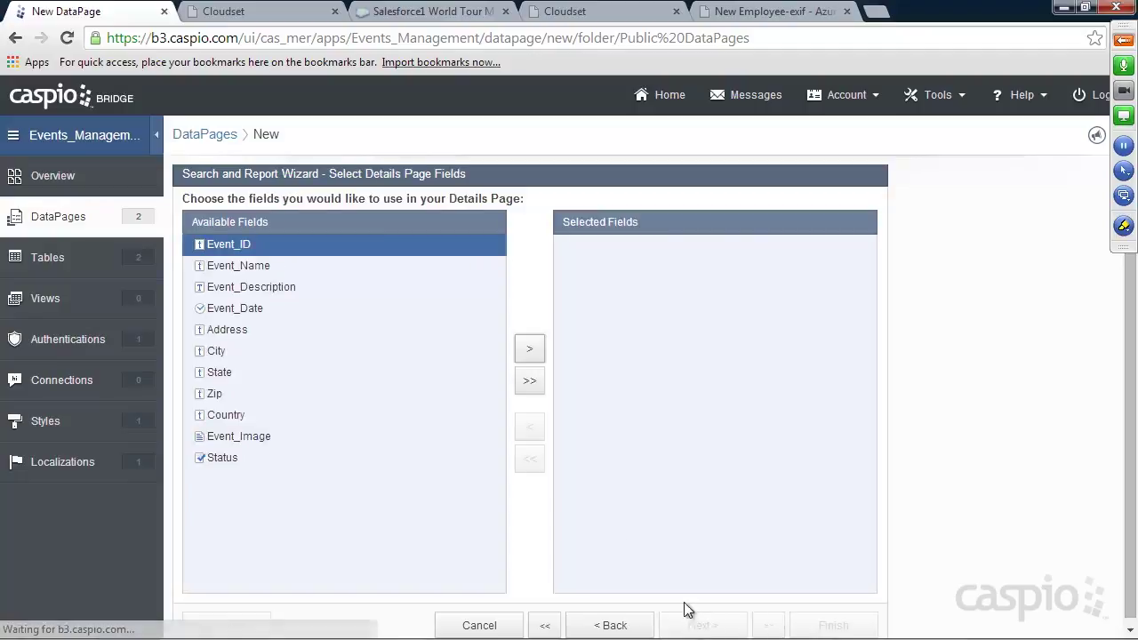
click(287, 265)
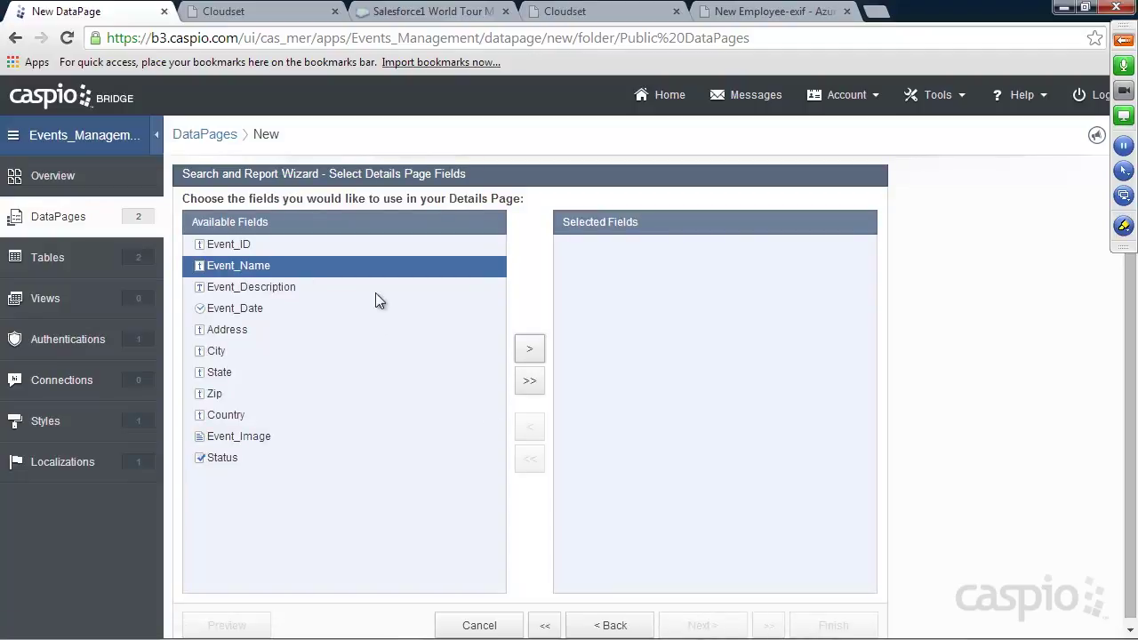
click(240, 438)
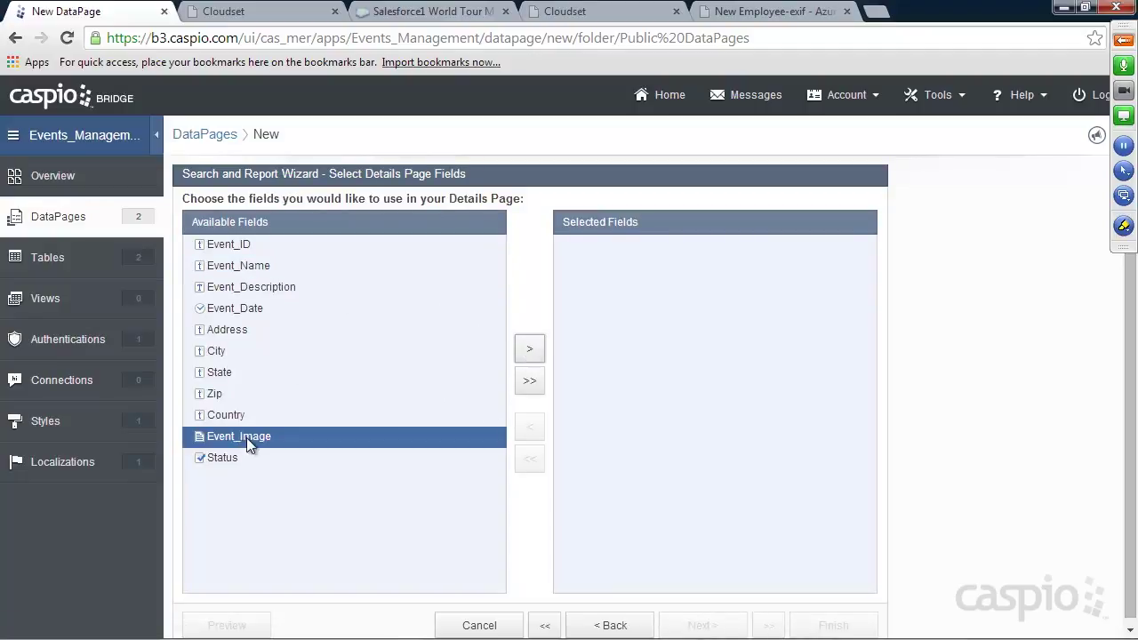
click(529, 349)
click(248, 267)
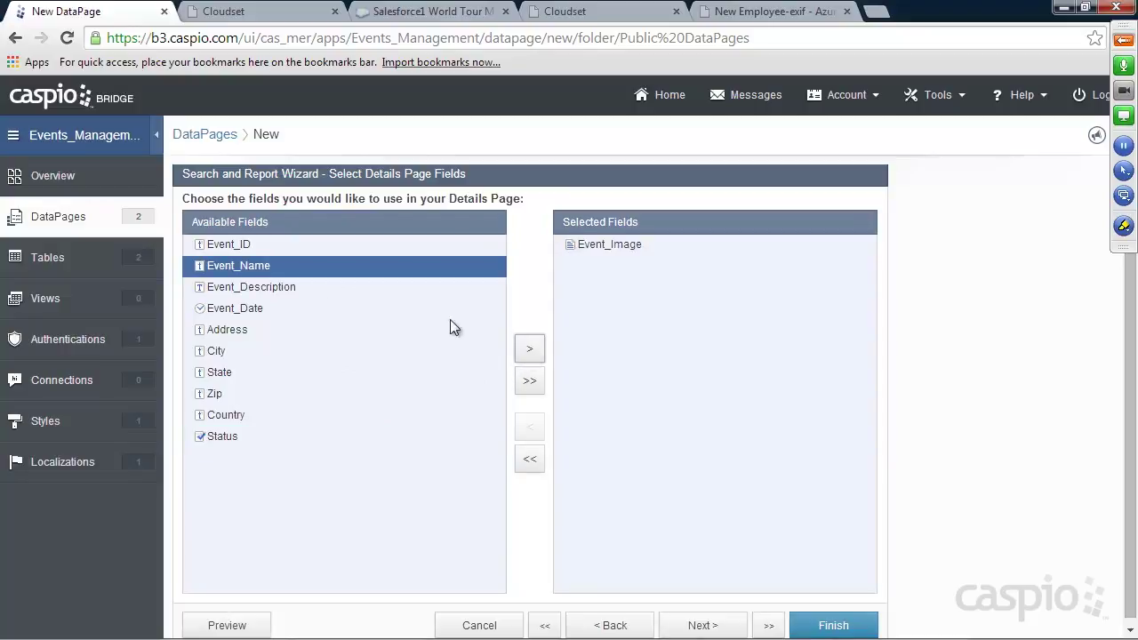
click(530, 349)
click(531, 351)
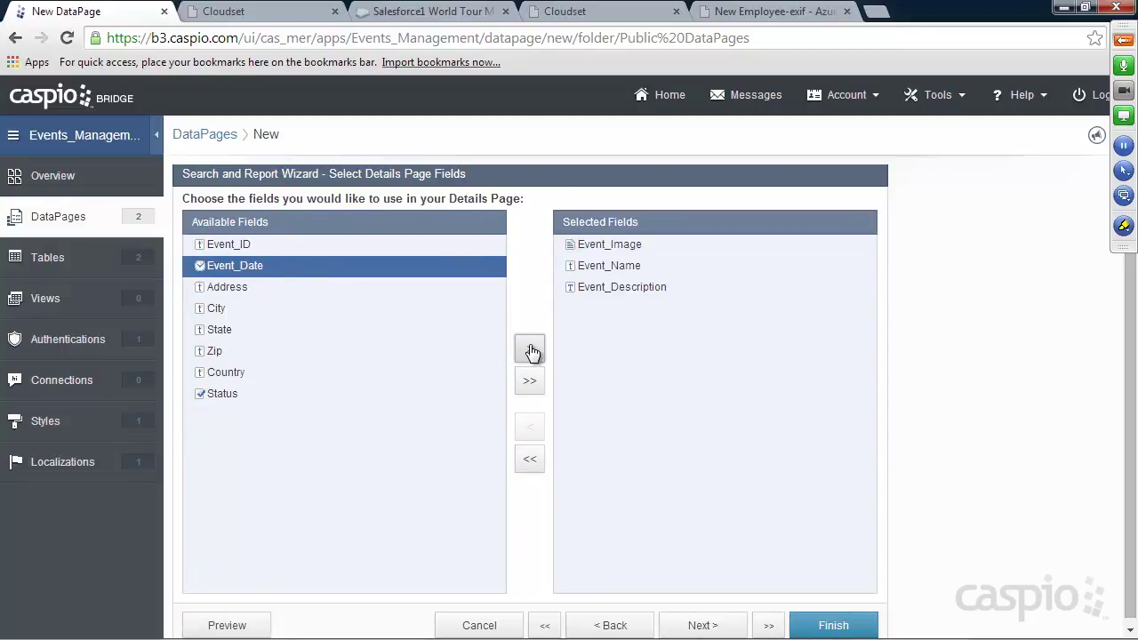
click(531, 351)
click(531, 351)
click(531, 351)
click(530, 351)
click(531, 351)
click(531, 351)
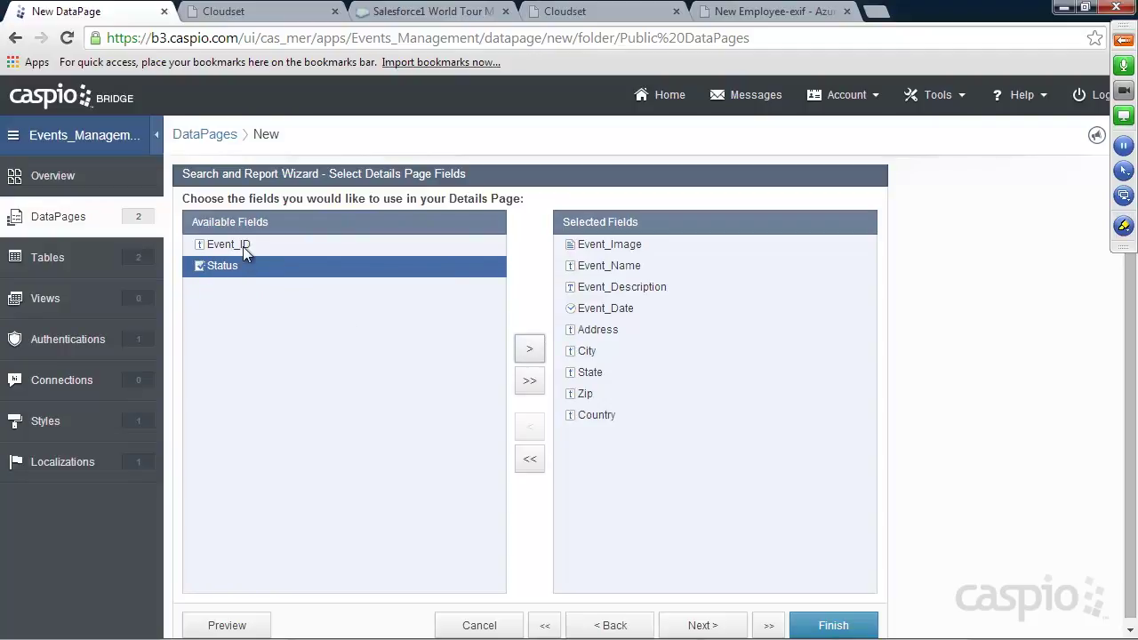
click(701, 626)
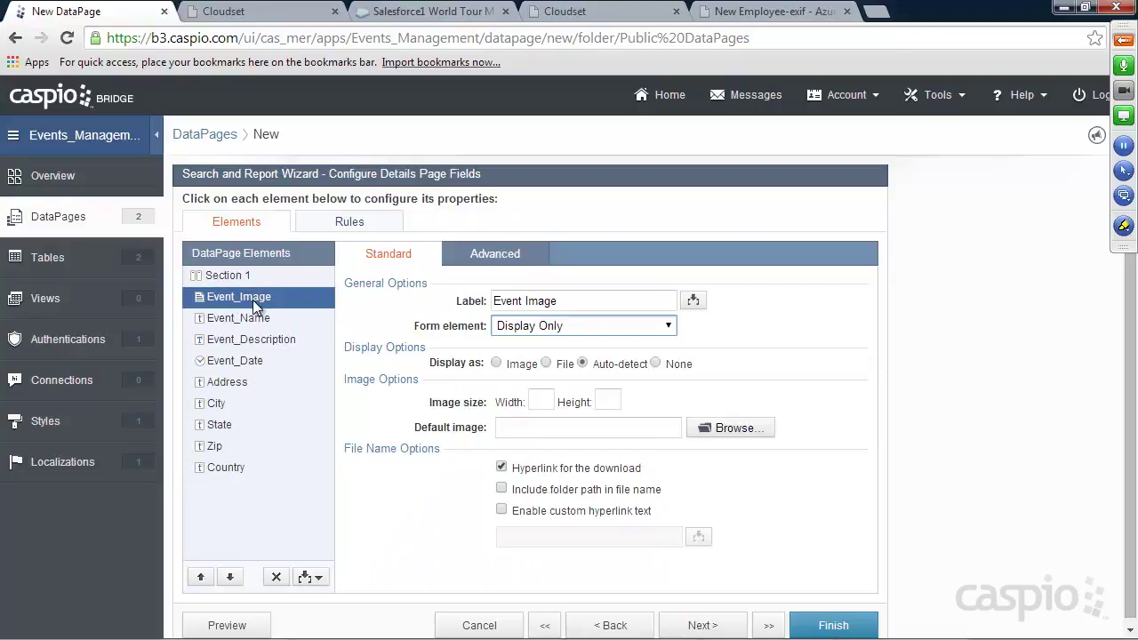
Step: Display the details Event_Image as a 350-wide image, then insert an element after Event_Name
click(496, 363)
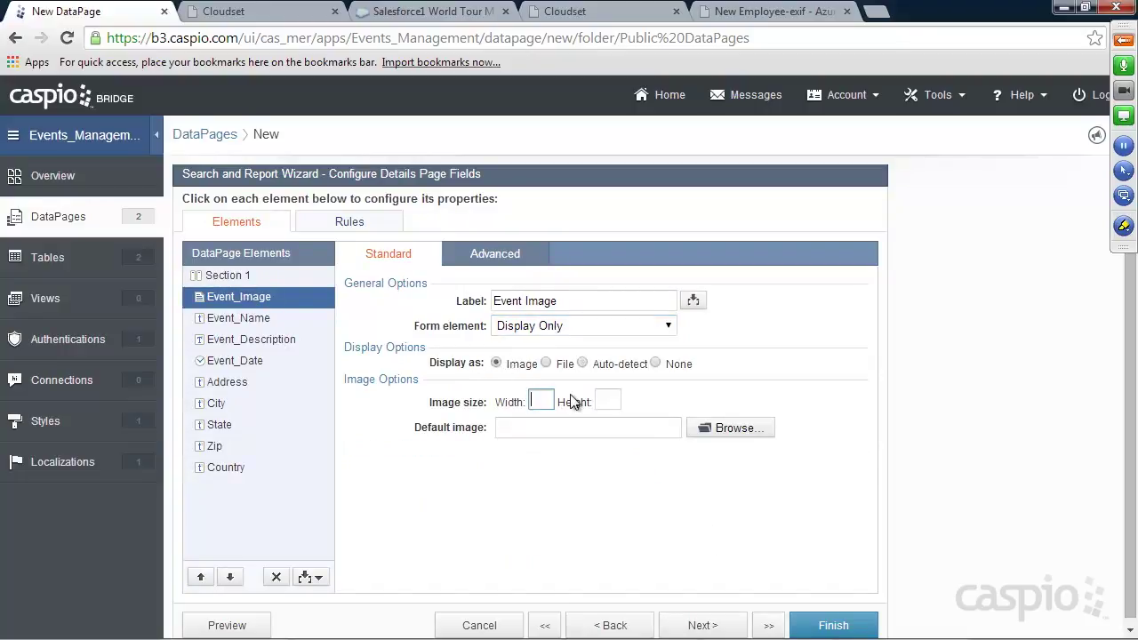
text(350)
click(262, 16)
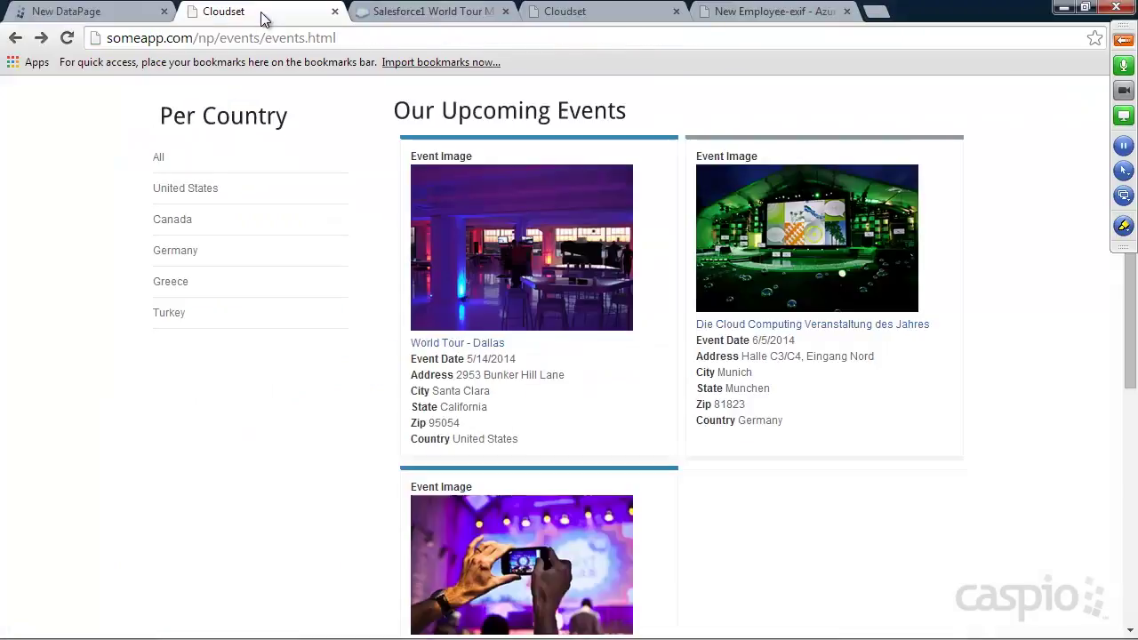
click(462, 348)
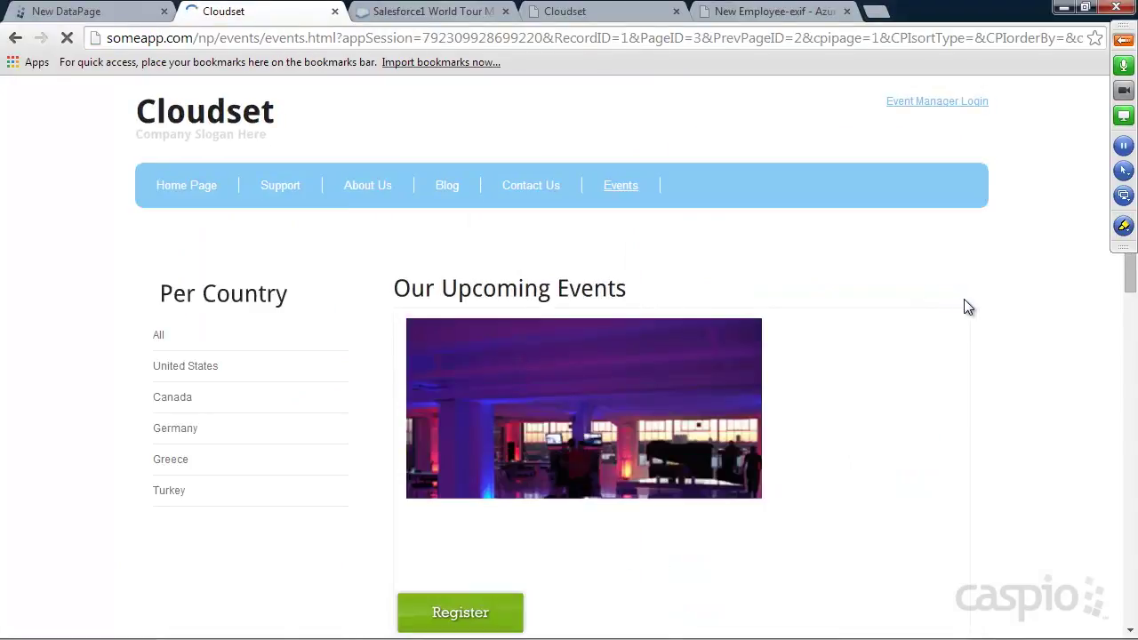
scroll(964, 299, down, 4)
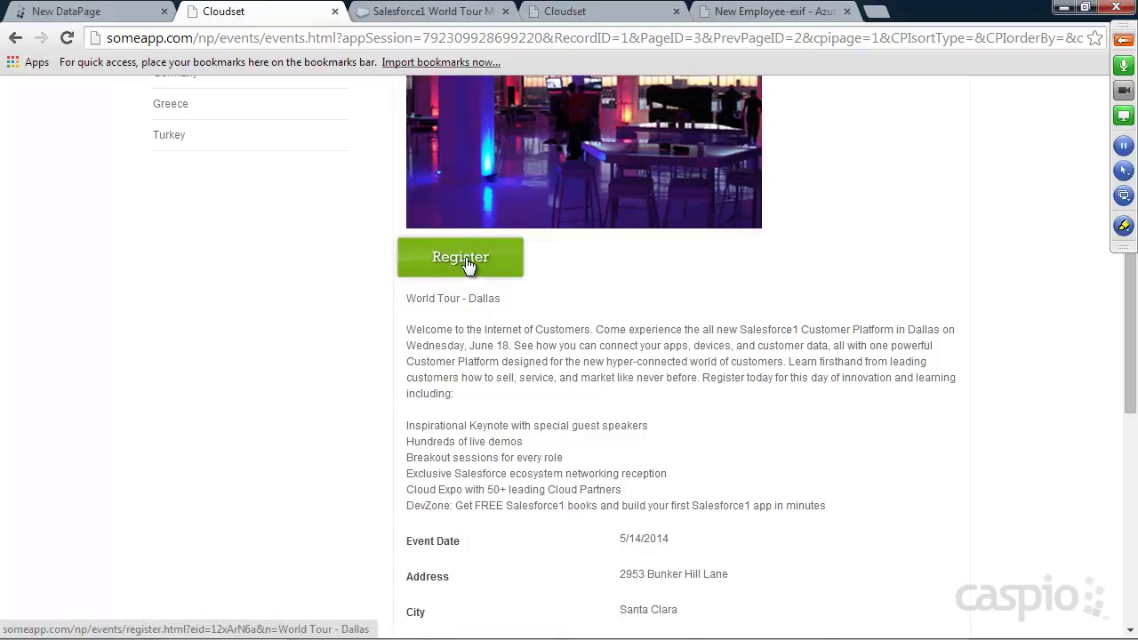
click(99, 14)
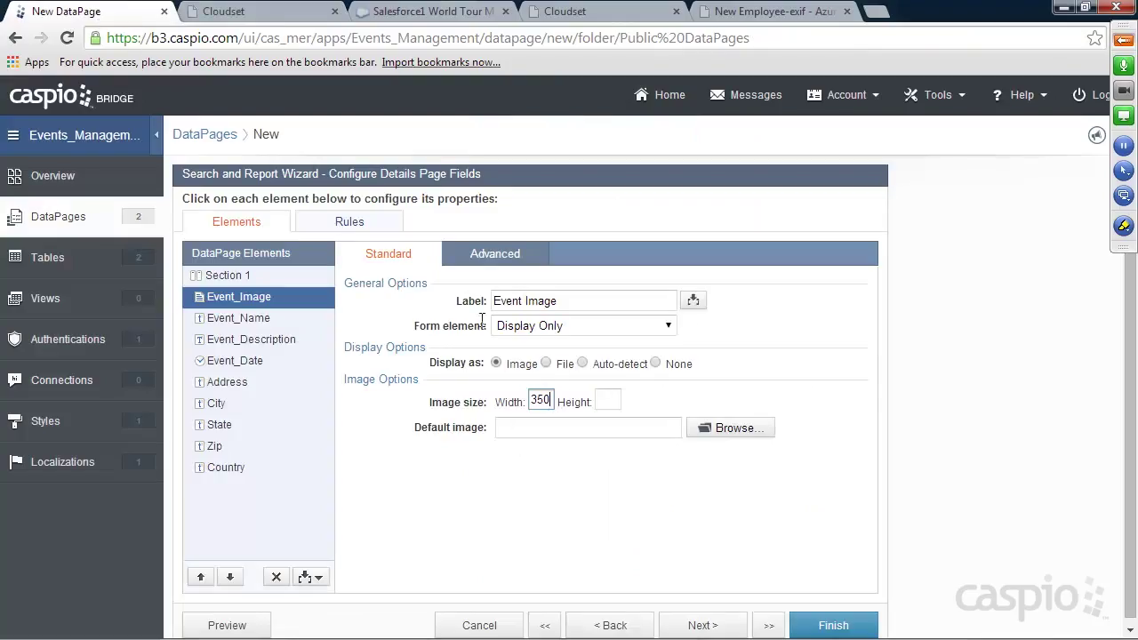
click(254, 320)
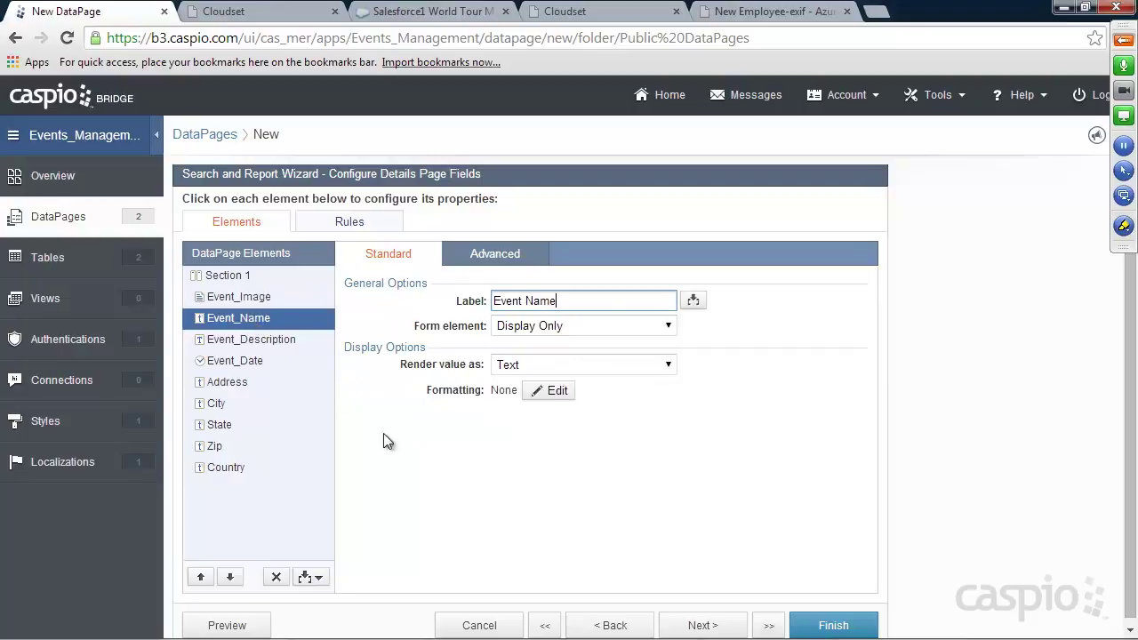
click(319, 577)
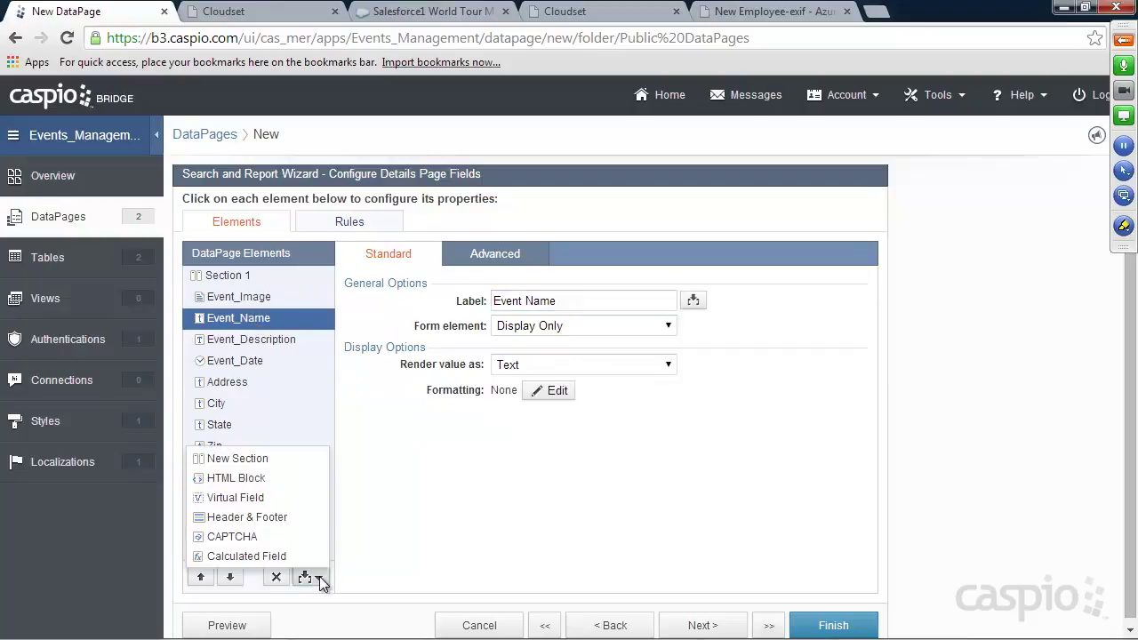
Step: Add HTML Block 1 containing the link <a href="">Register</a>
click(251, 477)
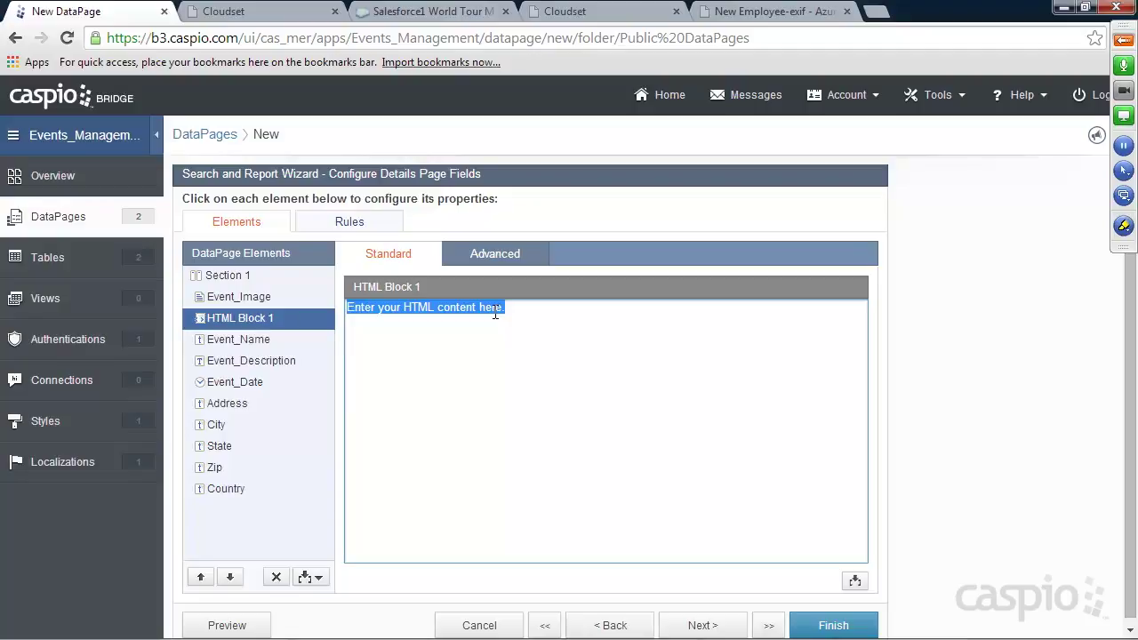
text(<a href)
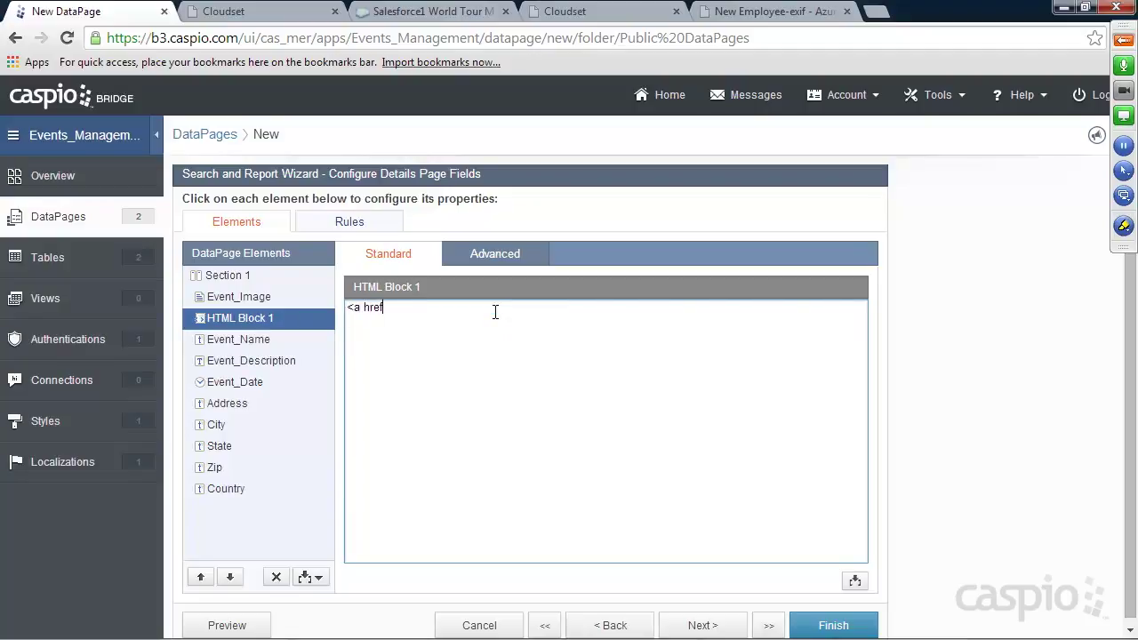
text(="">Register</a>)
drag(405, 307, 450, 308)
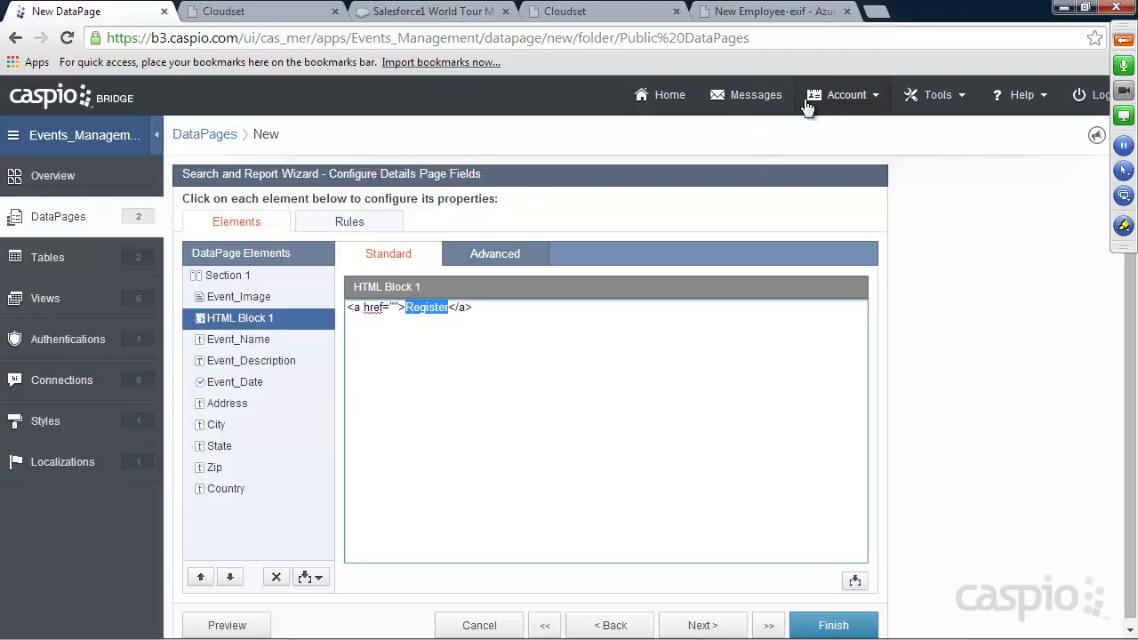
click(876, 12)
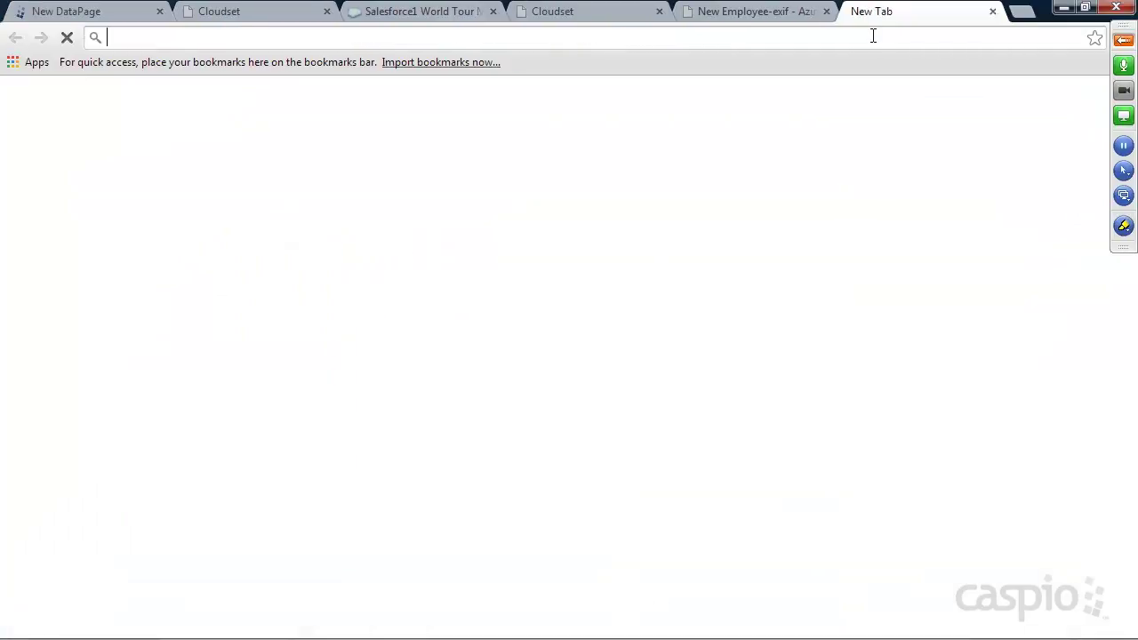
Step: Search Google Images for 'sign up button'
text(google.com)
key(Return)
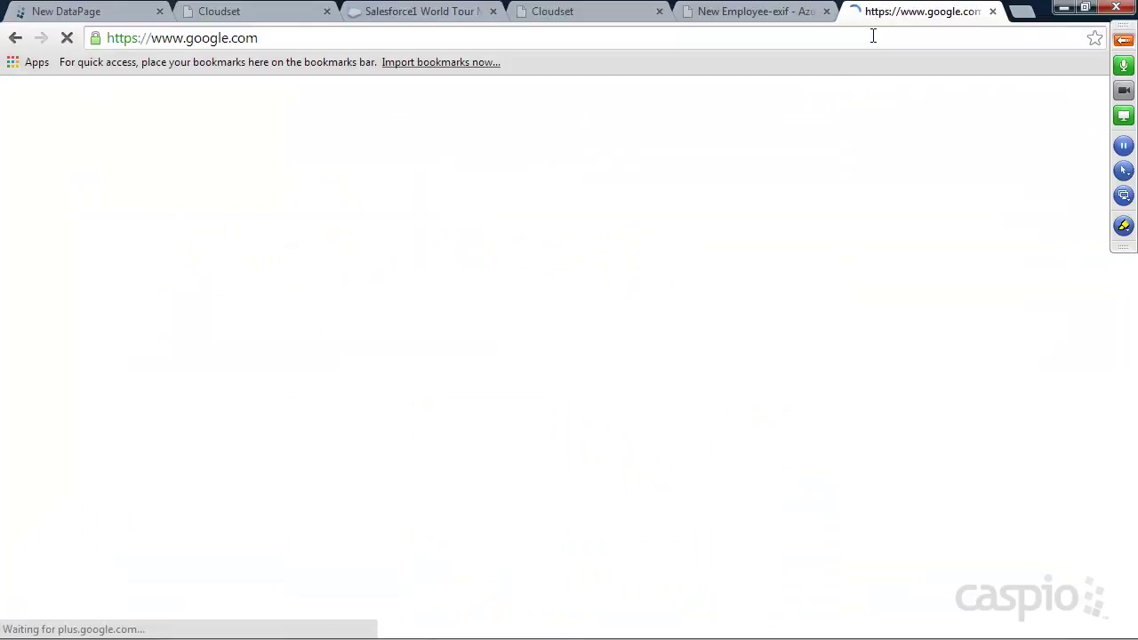
text(sign up button)
key(Return)
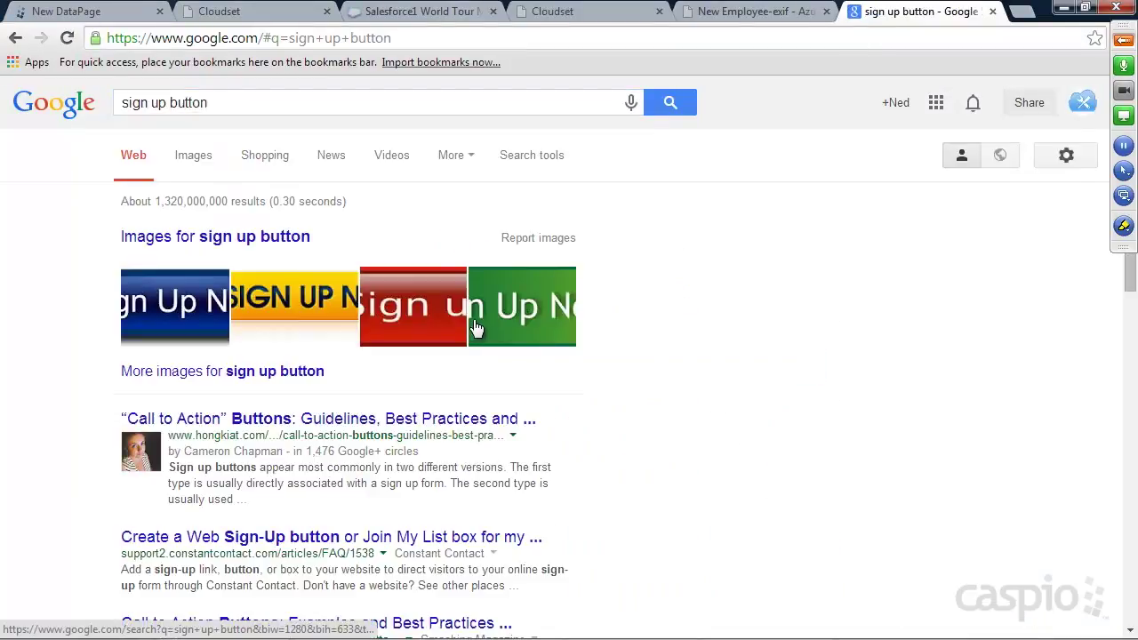
click(199, 160)
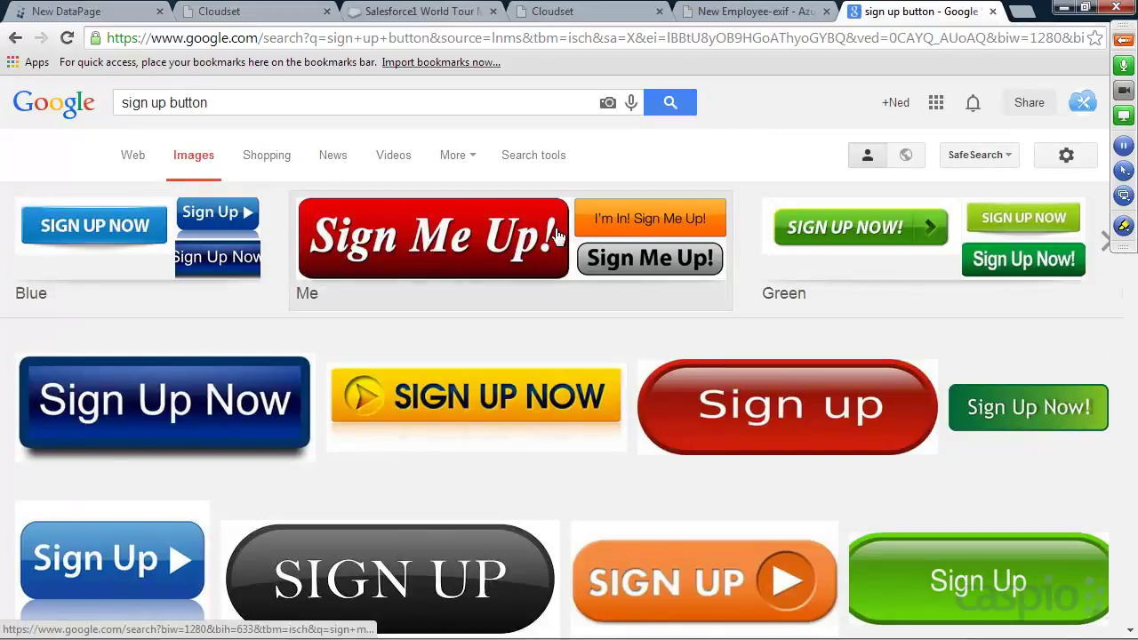
Step: Copy the green Sign Up Now! button's image address and return to the Caspio DataPage
scroll(773, 242, down, 1)
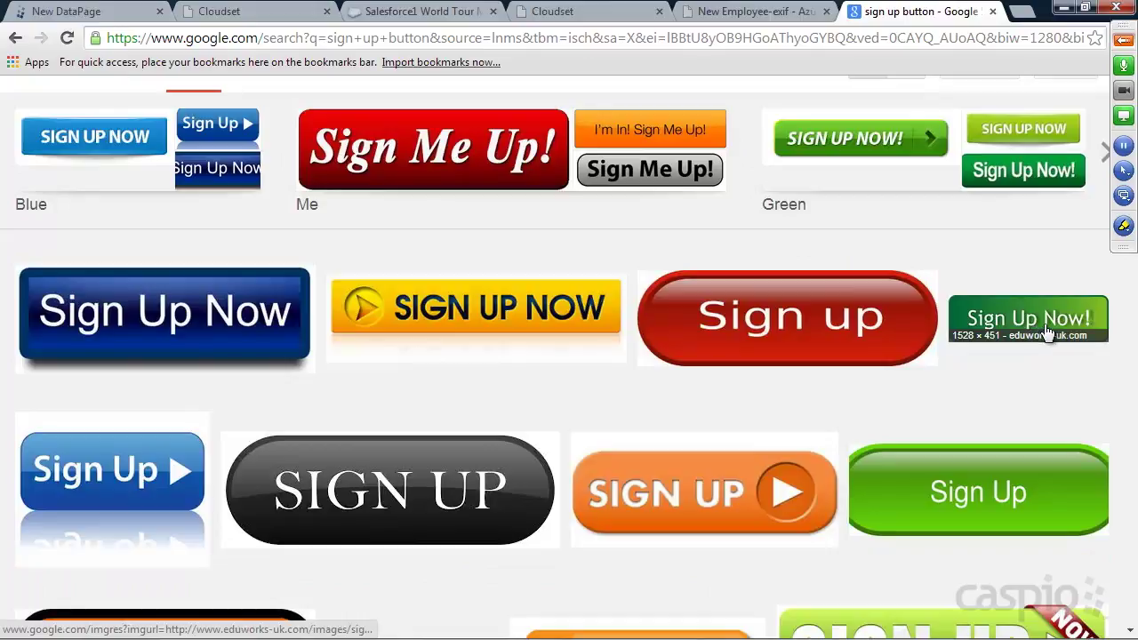
click(1016, 320)
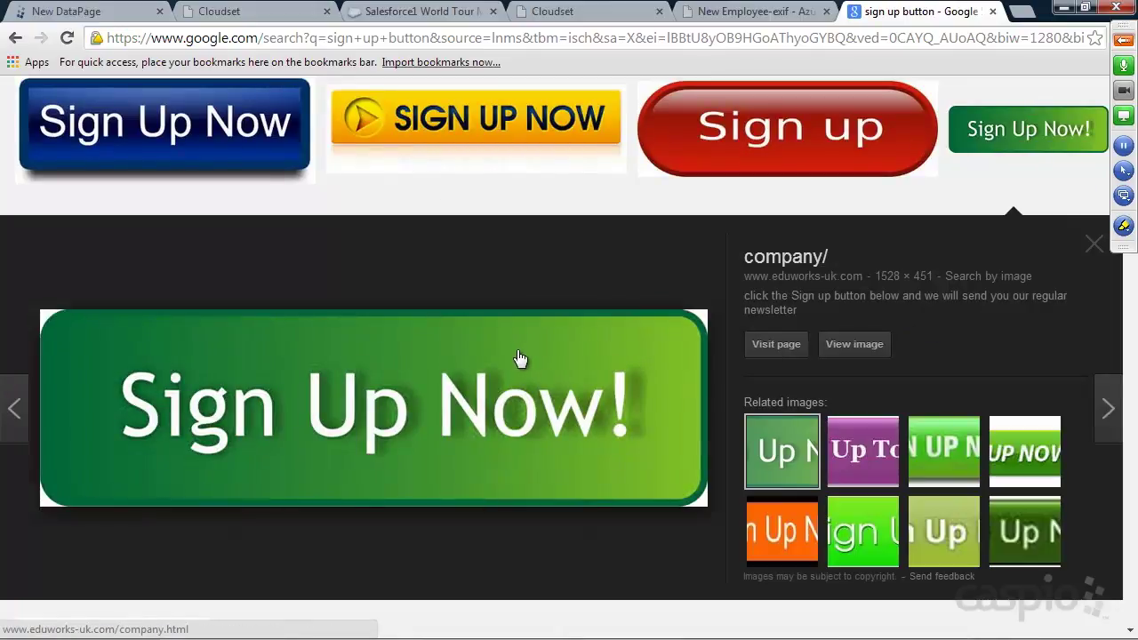
right_click(405, 373)
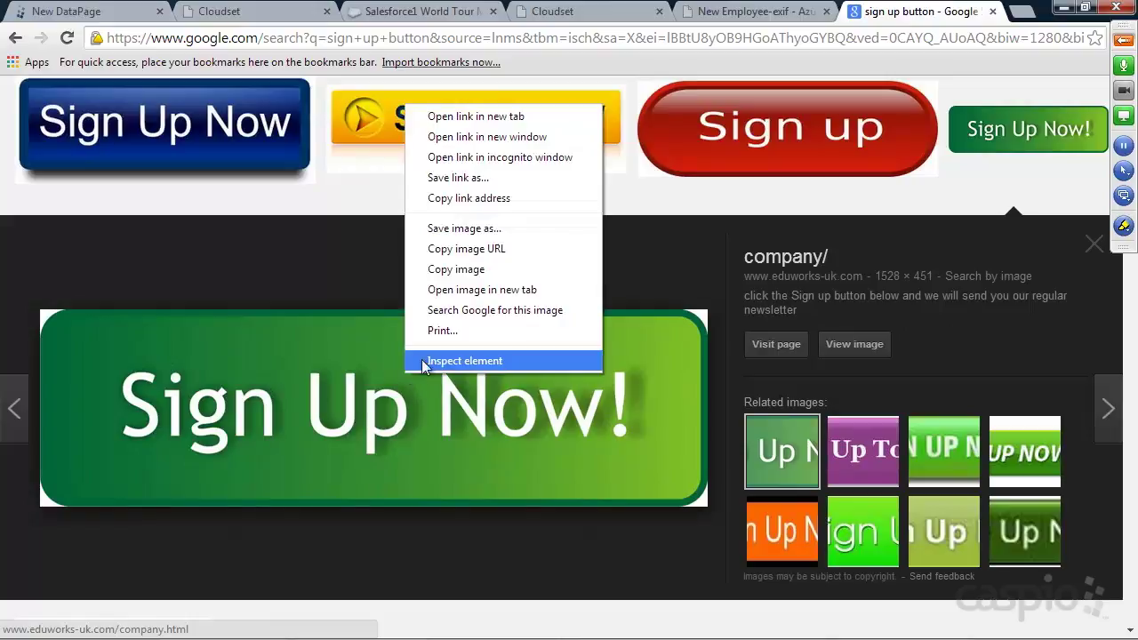
click(464, 250)
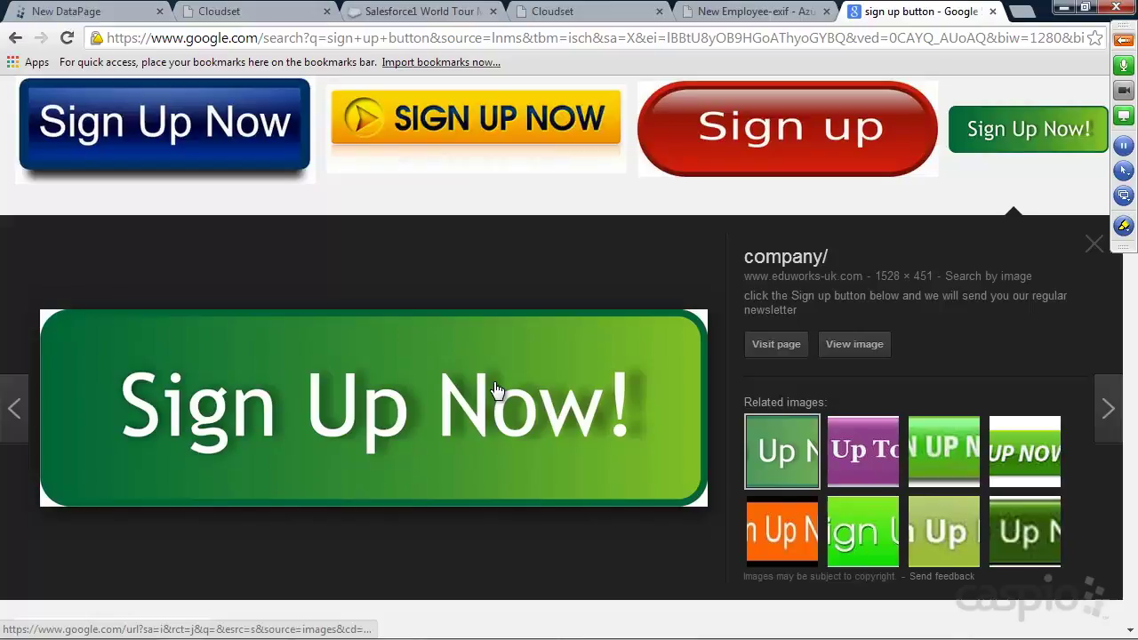
click(96, 12)
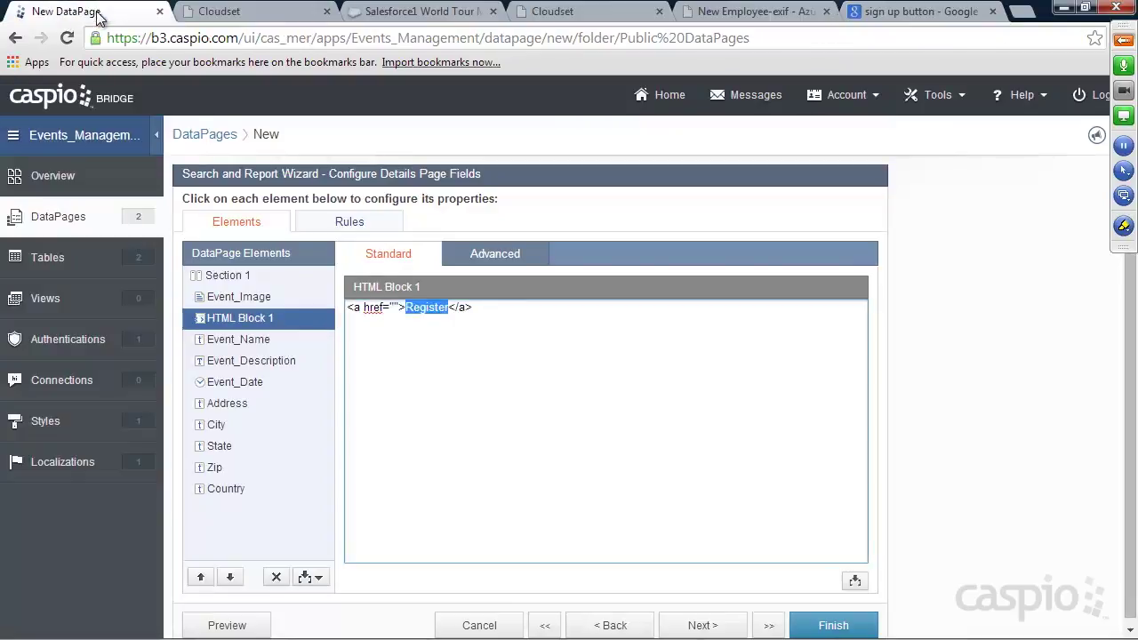
Step: Replace the link text Register with an <img> tag using the copied URL and width 100px
click(406, 307)
mouse_move(406, 307)
mouse_down()
mouse_move(450, 307)
mouse_move(412, 309)
mouse_up()
text(<img src=)
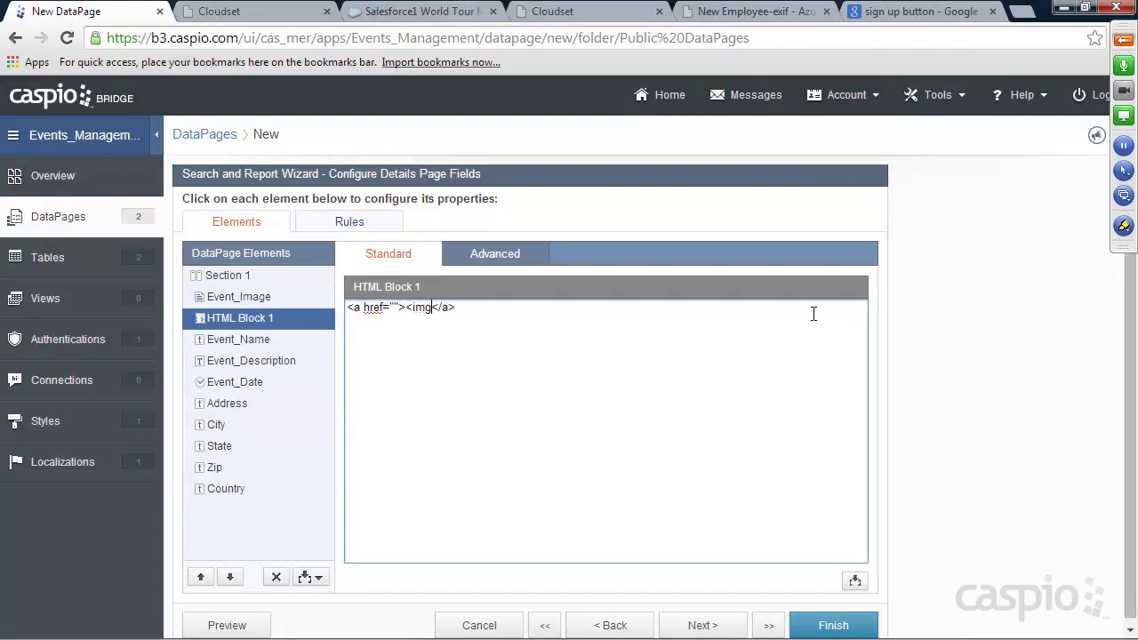
text(")
text(http://www.eduworks-uk.com/images/sign-up-now-button4.jpg)
text(")
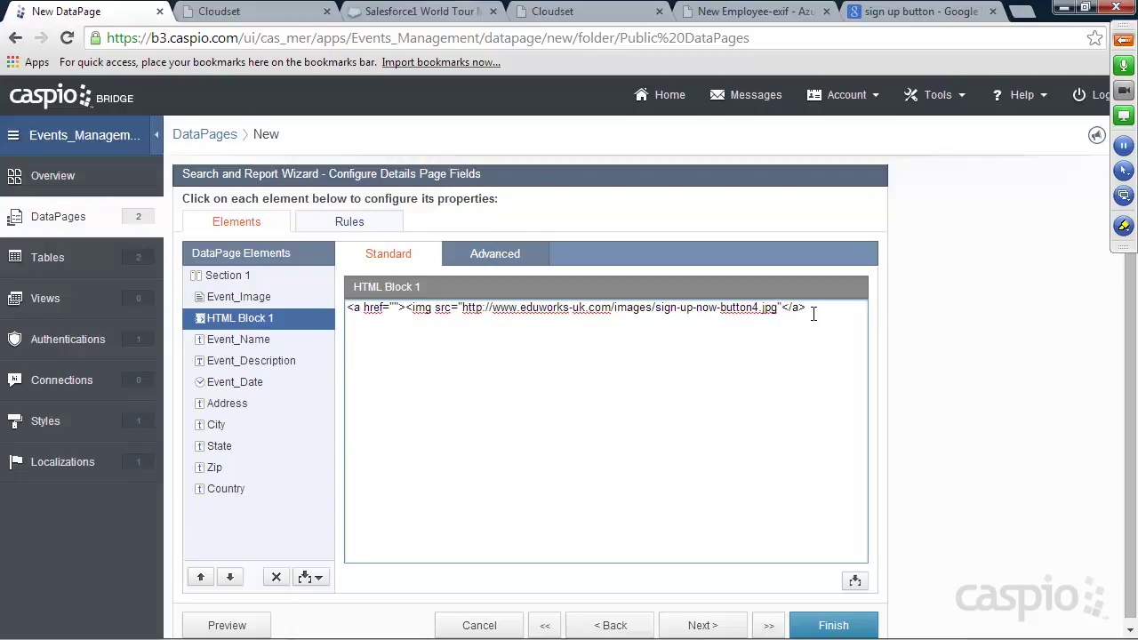
text( width="100px")
Step: Highlight the new img tag and its src image URL to point them out
drag(406, 307, 754, 307)
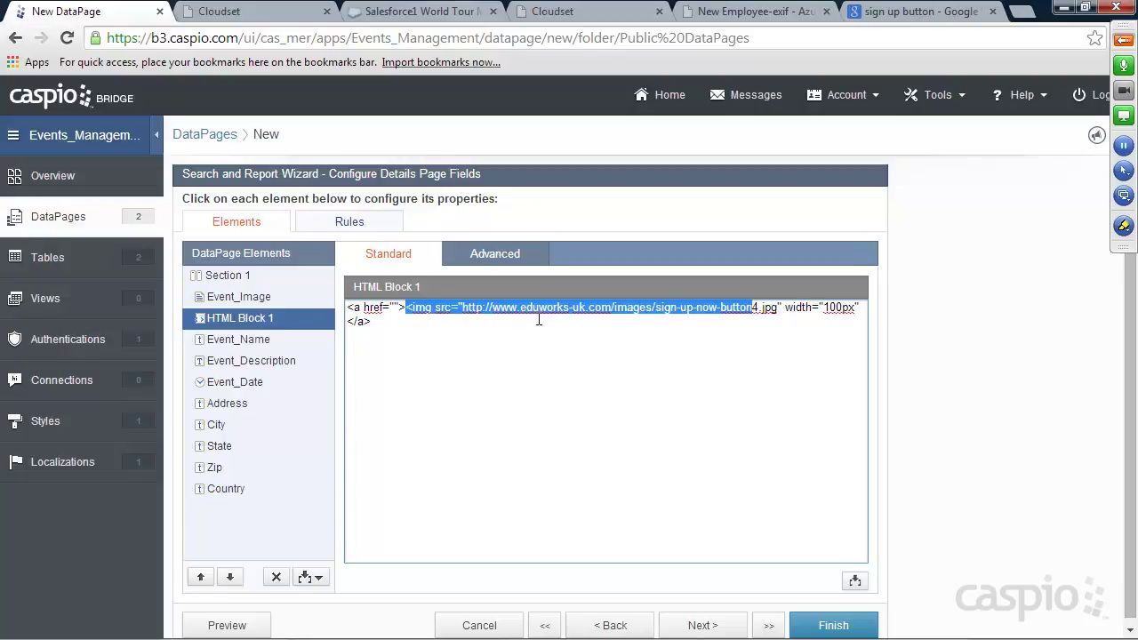
click(855, 309)
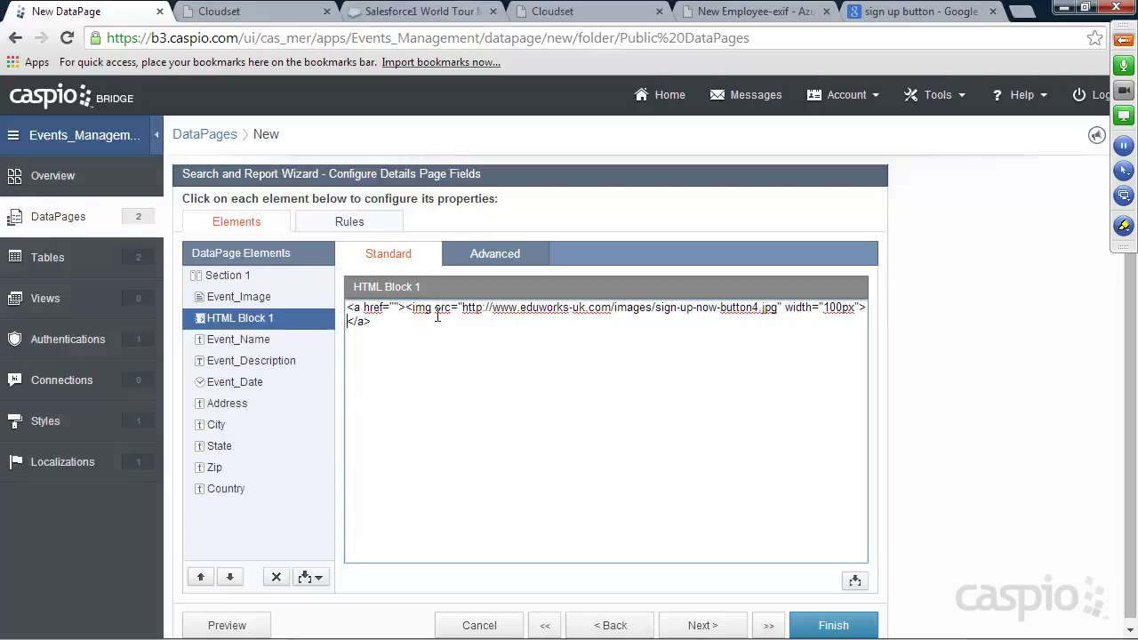
drag(407, 310, 864, 308)
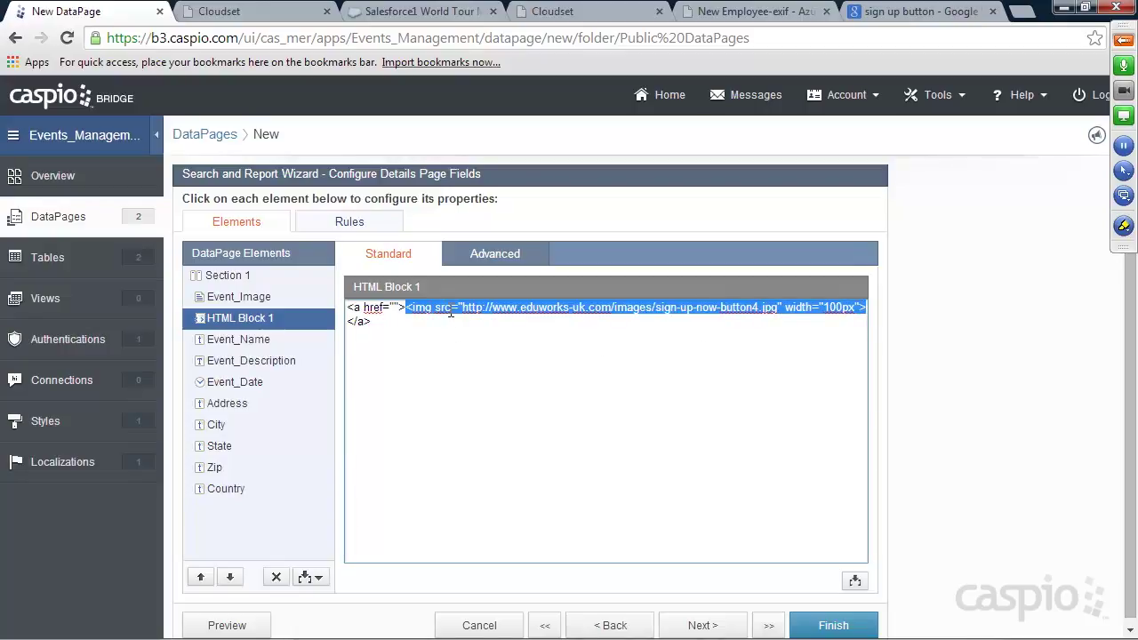
click(463, 309)
drag(464, 309, 776, 308)
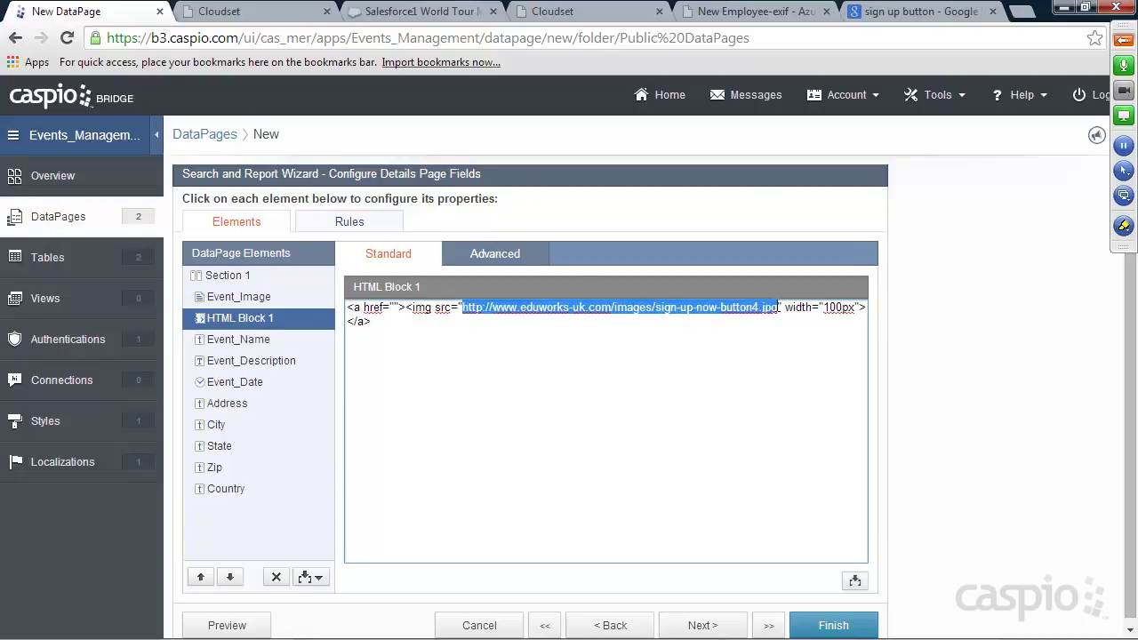
click(394, 308)
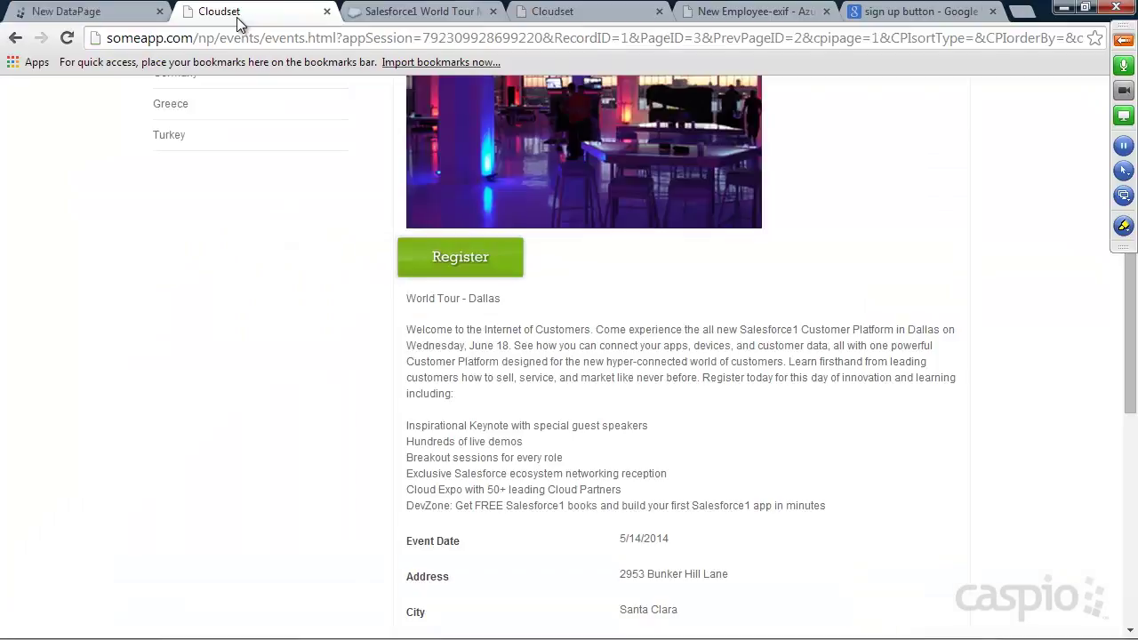
Step: Open the World Tour - Dallas Register page on Cloudset and select register.html in its address
click(242, 20)
click(447, 267)
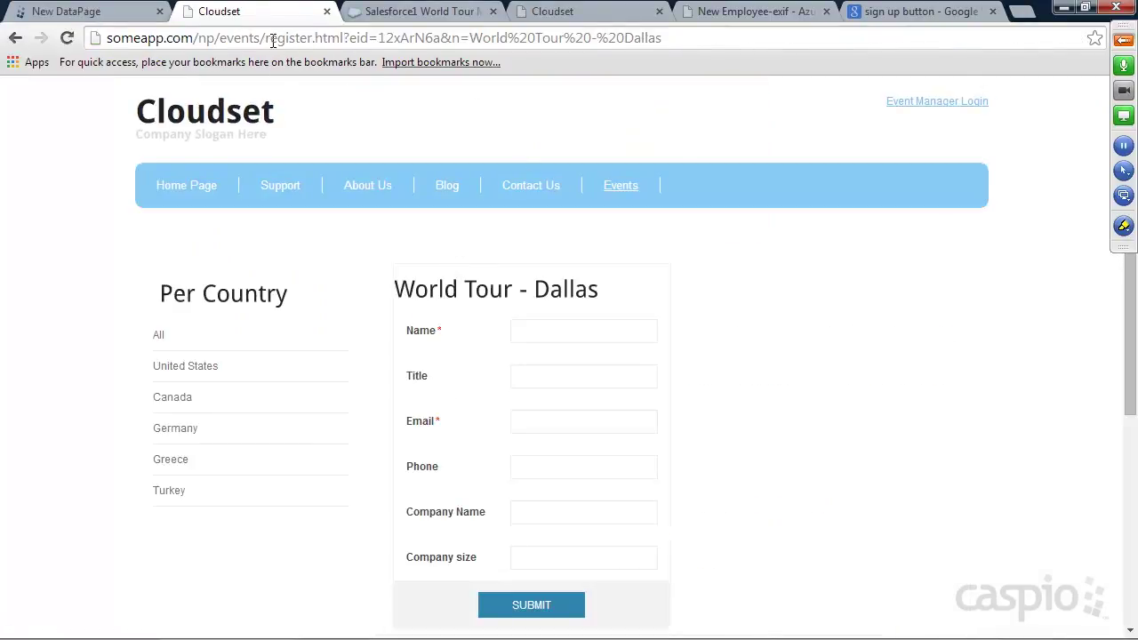
drag(265, 39, 343, 38)
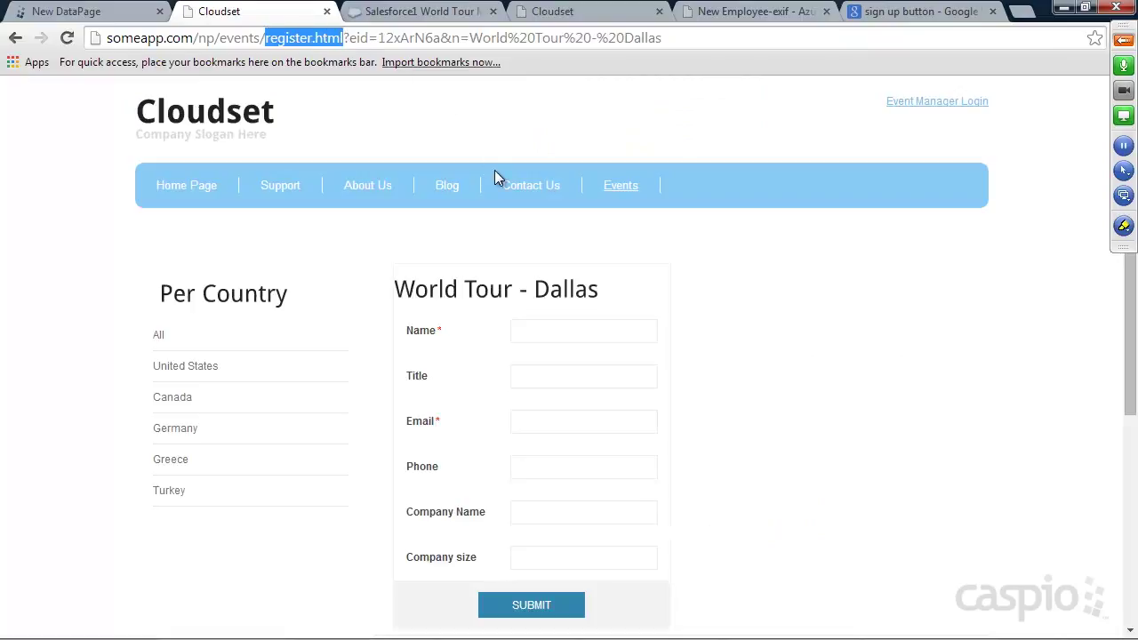
mouse_move(534, 630)
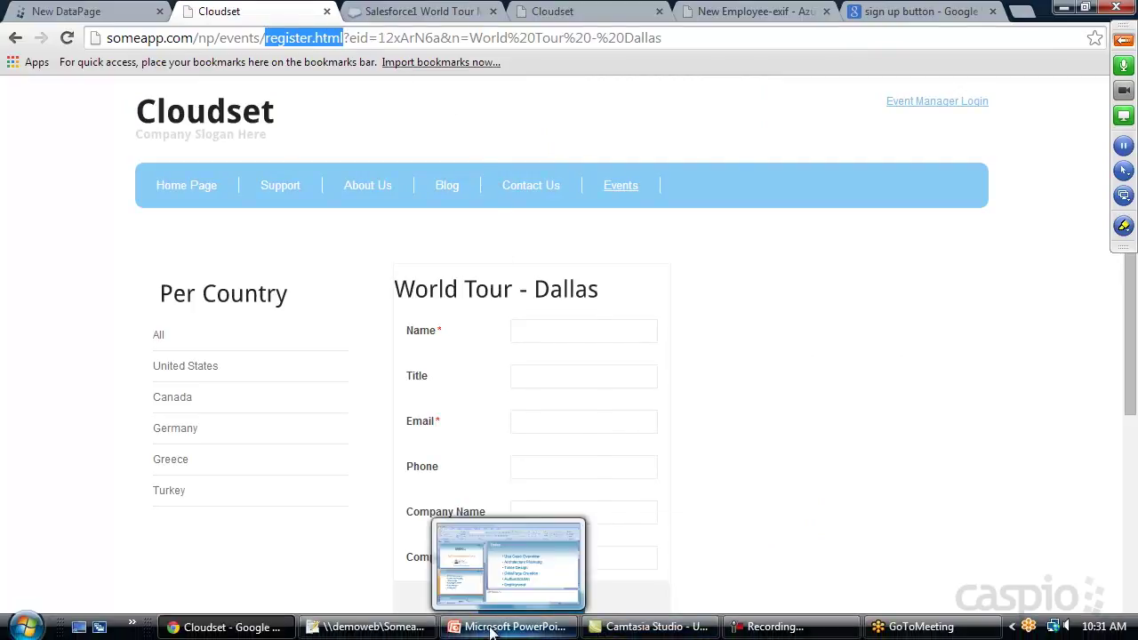
click(373, 627)
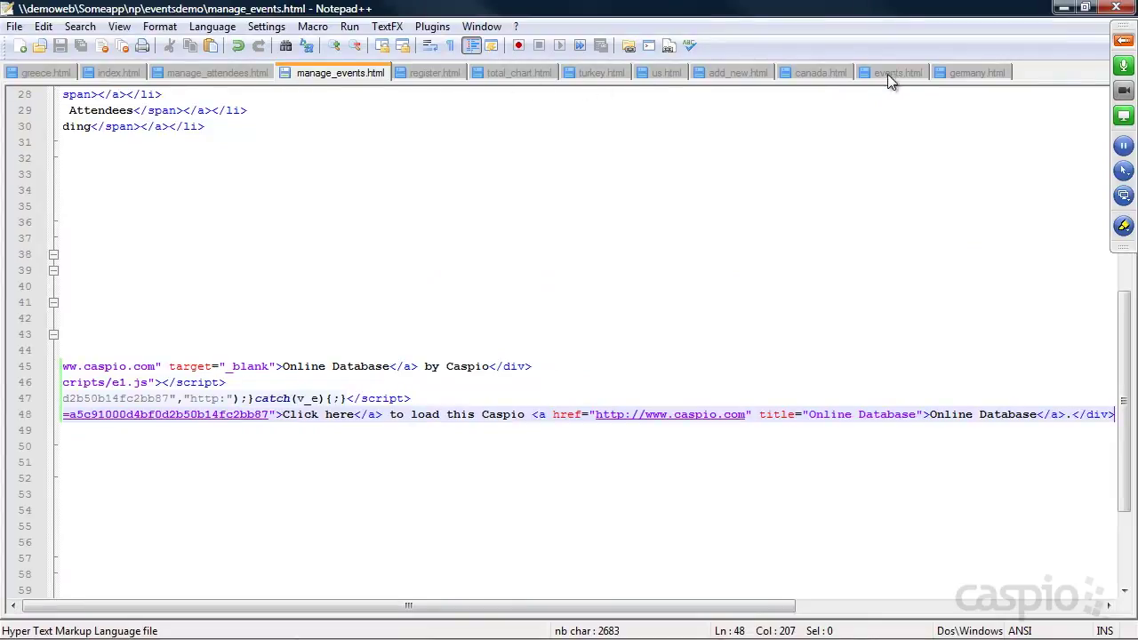
Step: View register.html's source with its PLACEHOLDER, then return to the New DataPage wizard
click(444, 75)
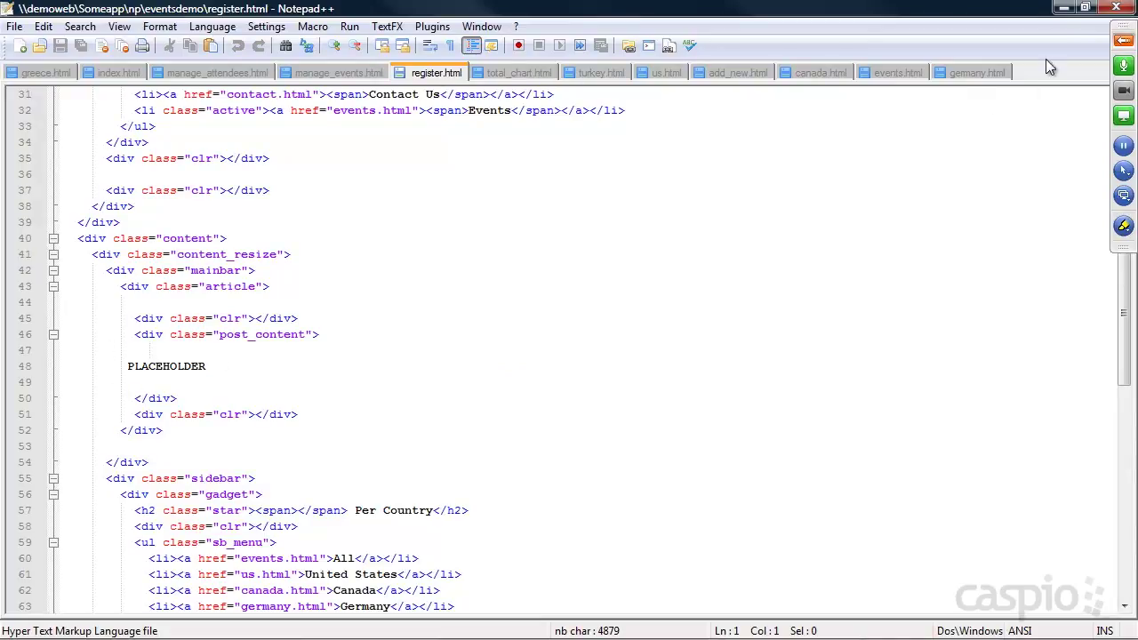
click(1060, 8)
click(108, 11)
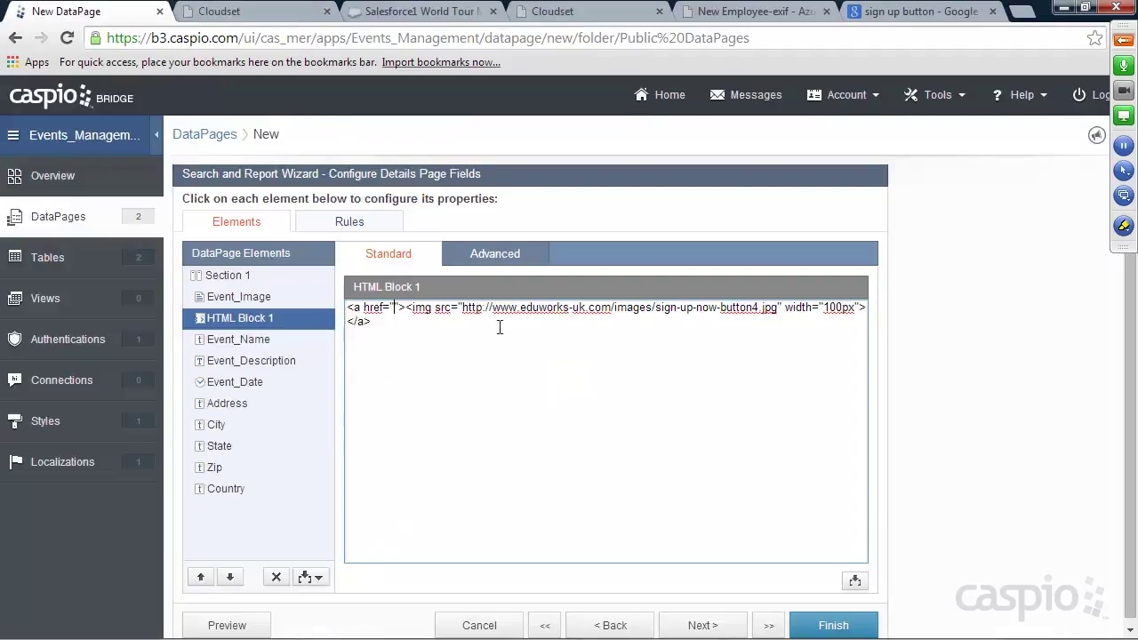
click(393, 307)
text(register.html)
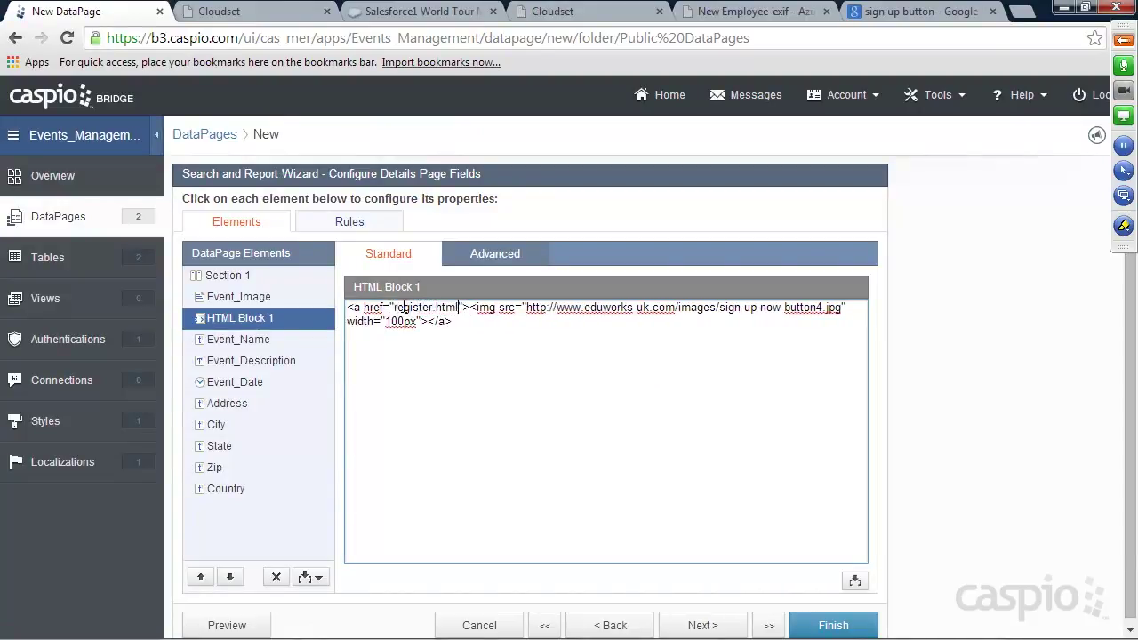
text(?)
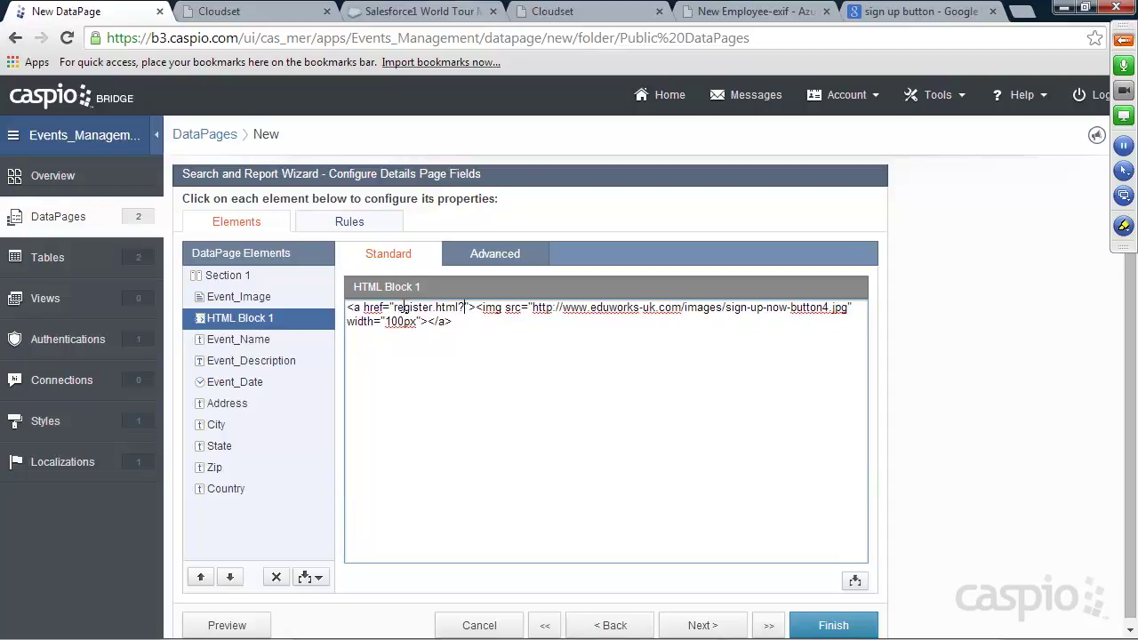
text(eid)
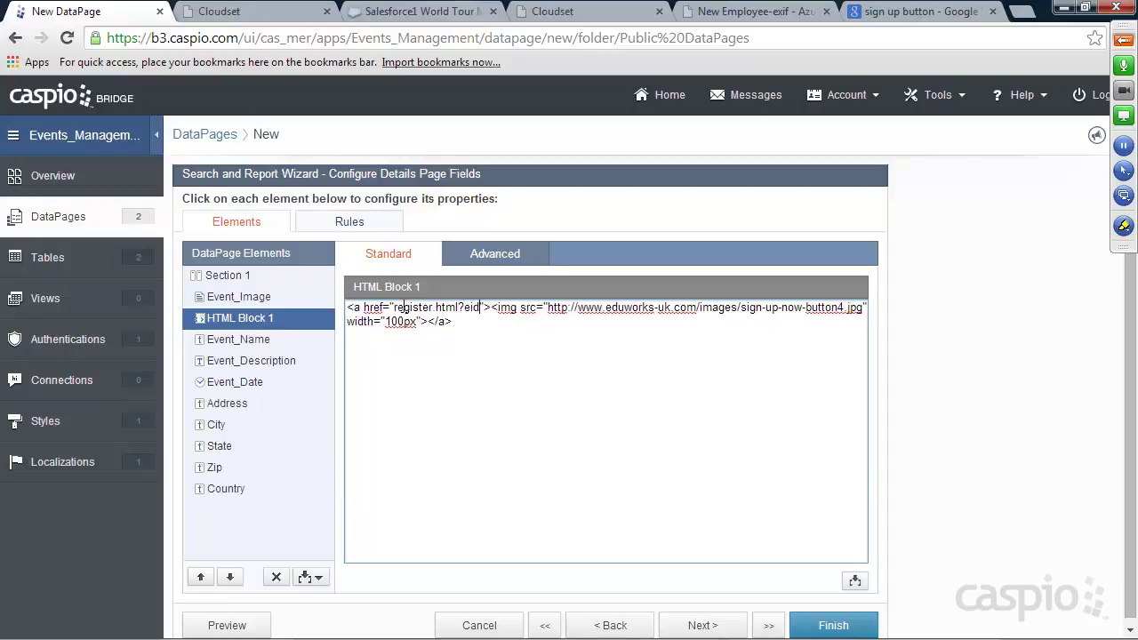
text(=)
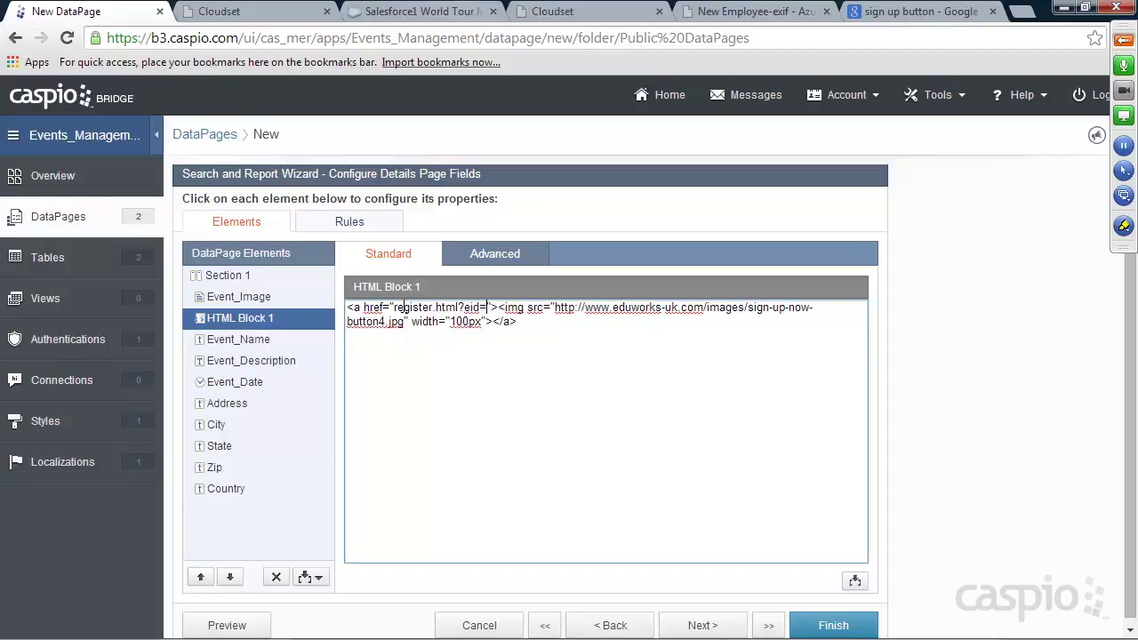
click(854, 580)
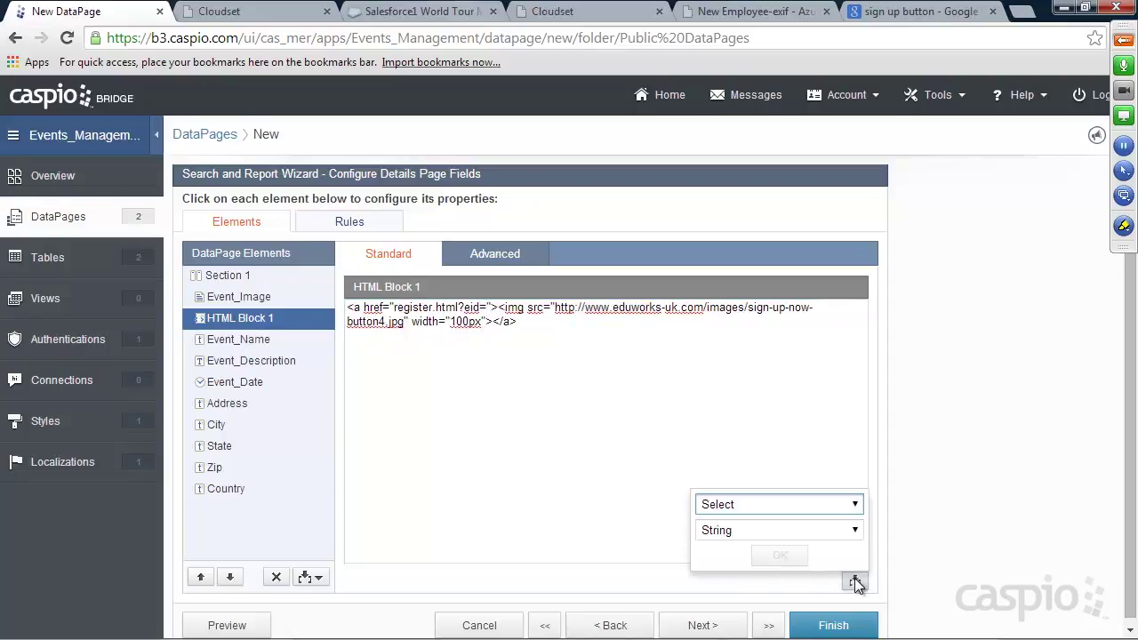
click(855, 504)
click(747, 243)
click(766, 554)
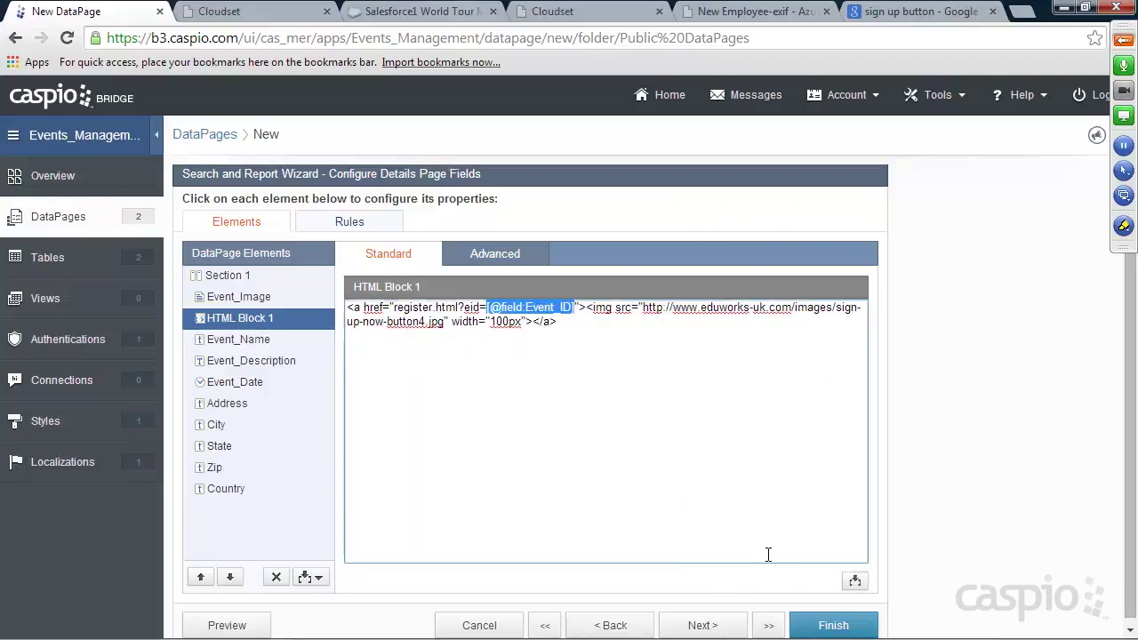
click(576, 308)
text(&)
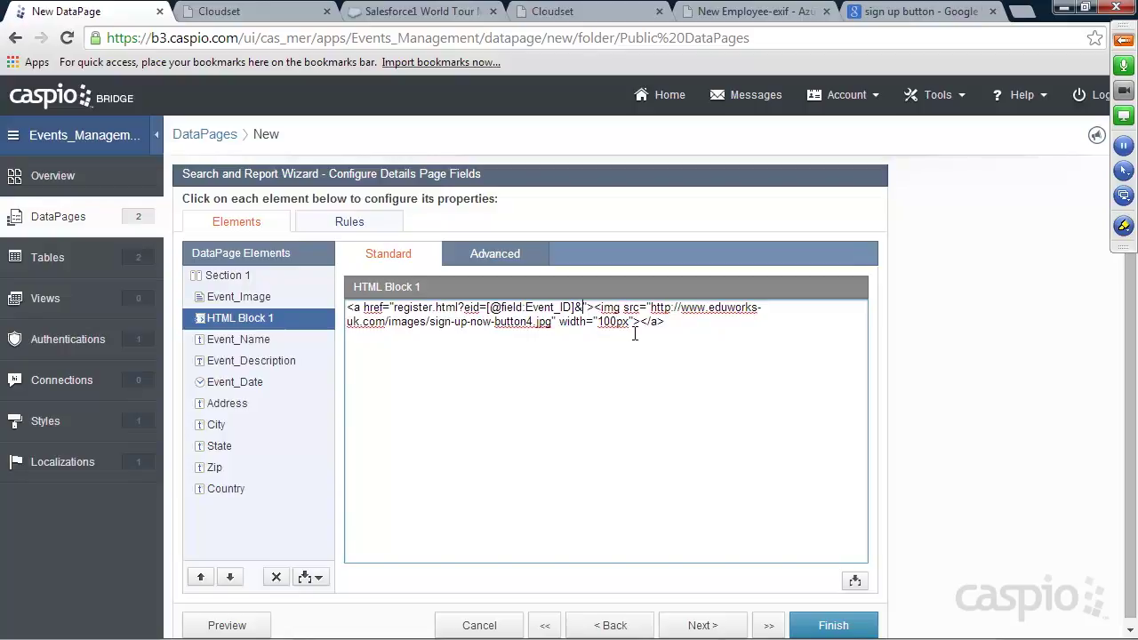
text(n)
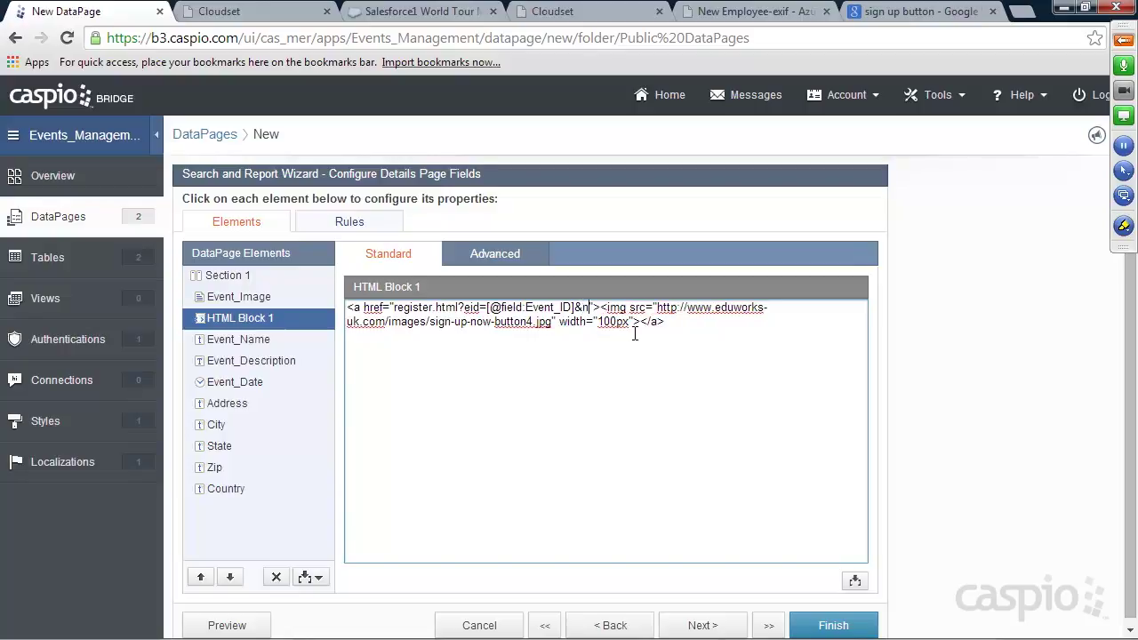
text(=)
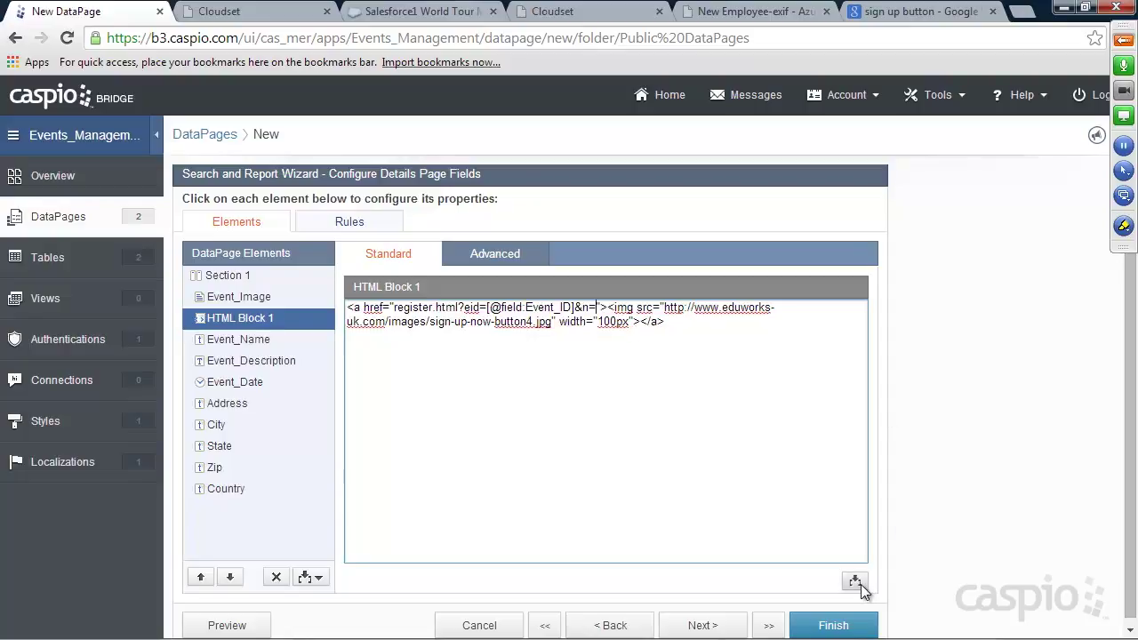
click(854, 581)
click(855, 505)
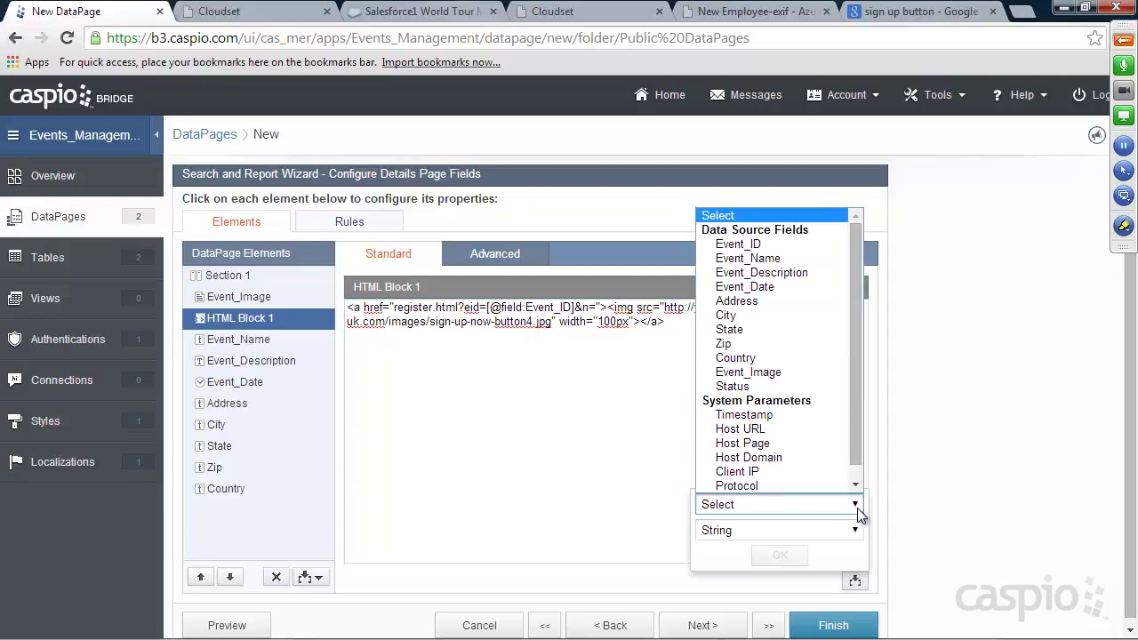
click(748, 258)
click(780, 555)
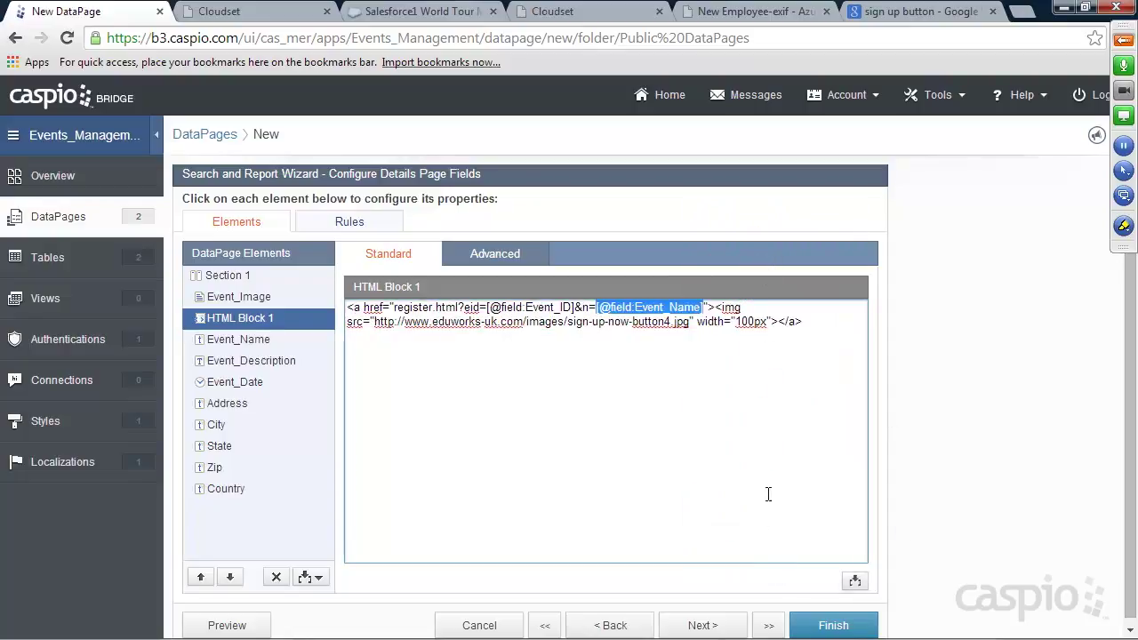
click(803, 326)
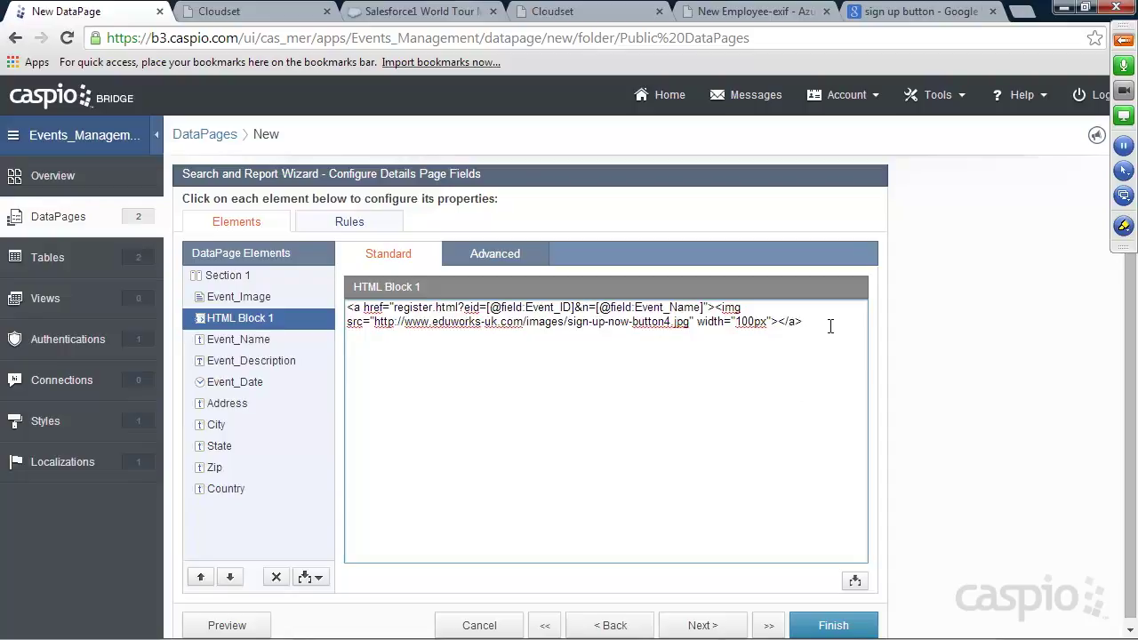
Step: Review the image tag and the Event_Image and Event_Name settings, then finish the DataPage
drag(803, 321, 721, 307)
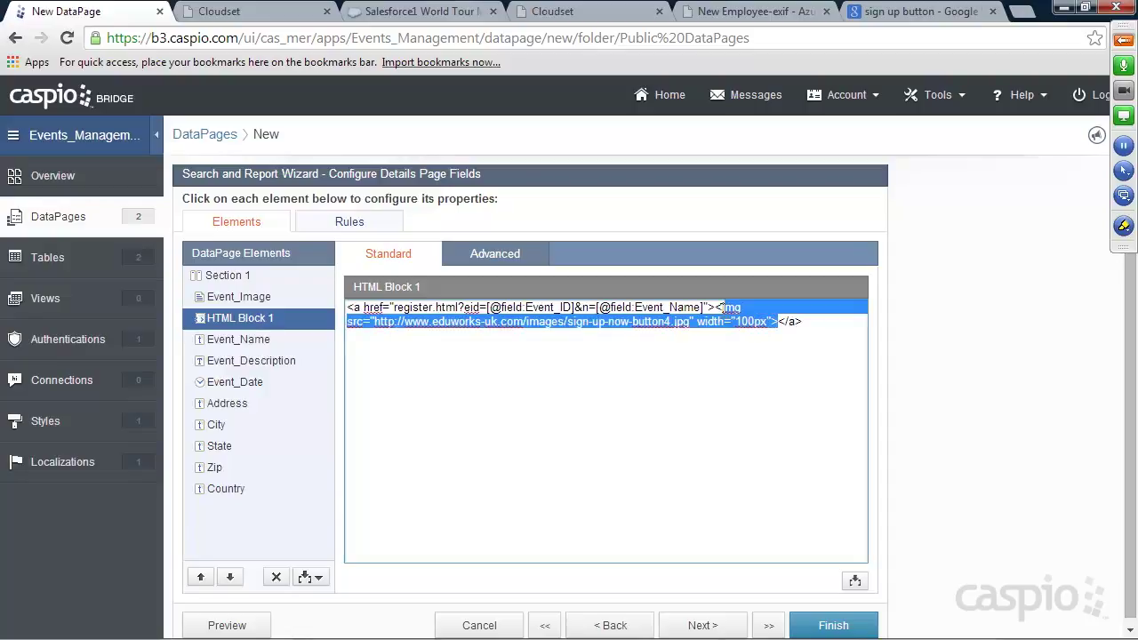
click(814, 322)
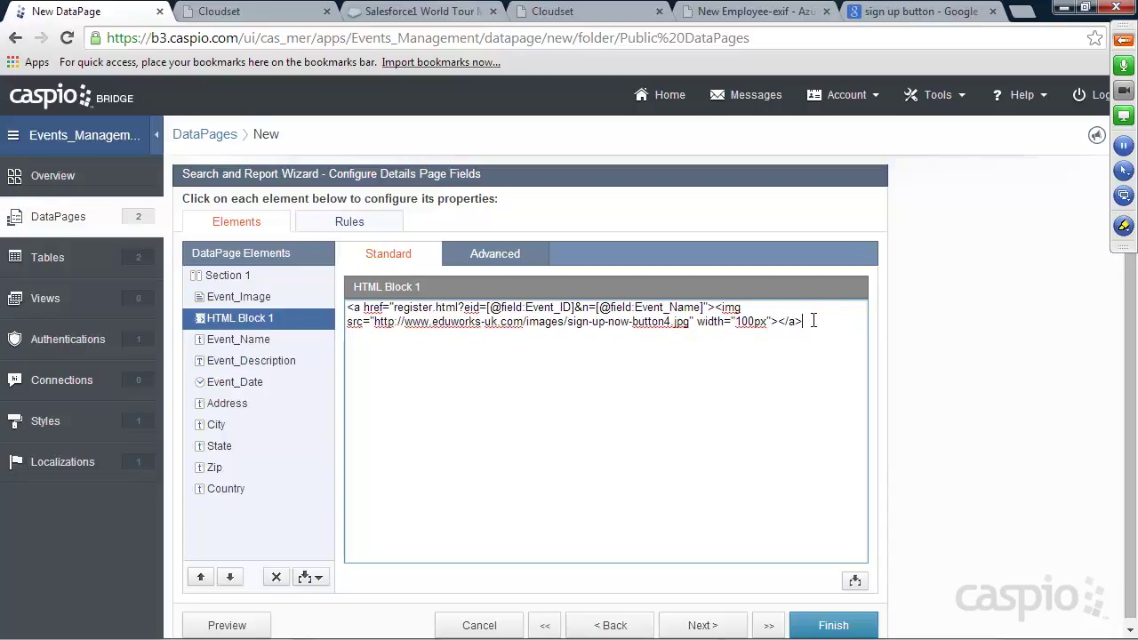
mouse_move(804, 322)
mouse_down()
mouse_move(553, 309)
mouse_move(801, 322)
mouse_up()
click(263, 297)
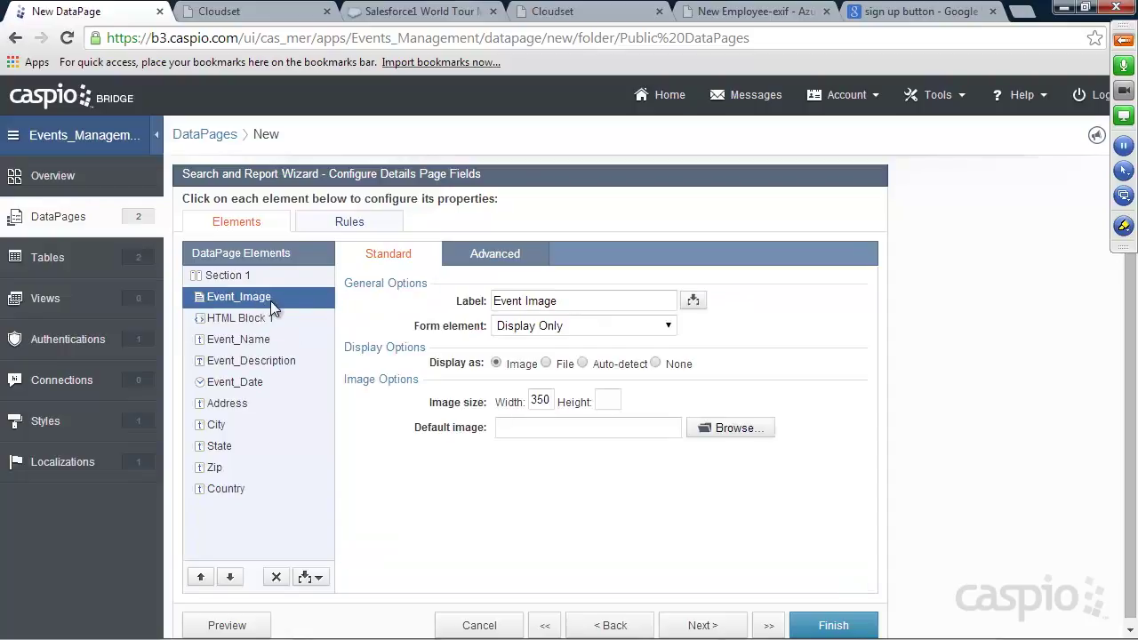
click(249, 341)
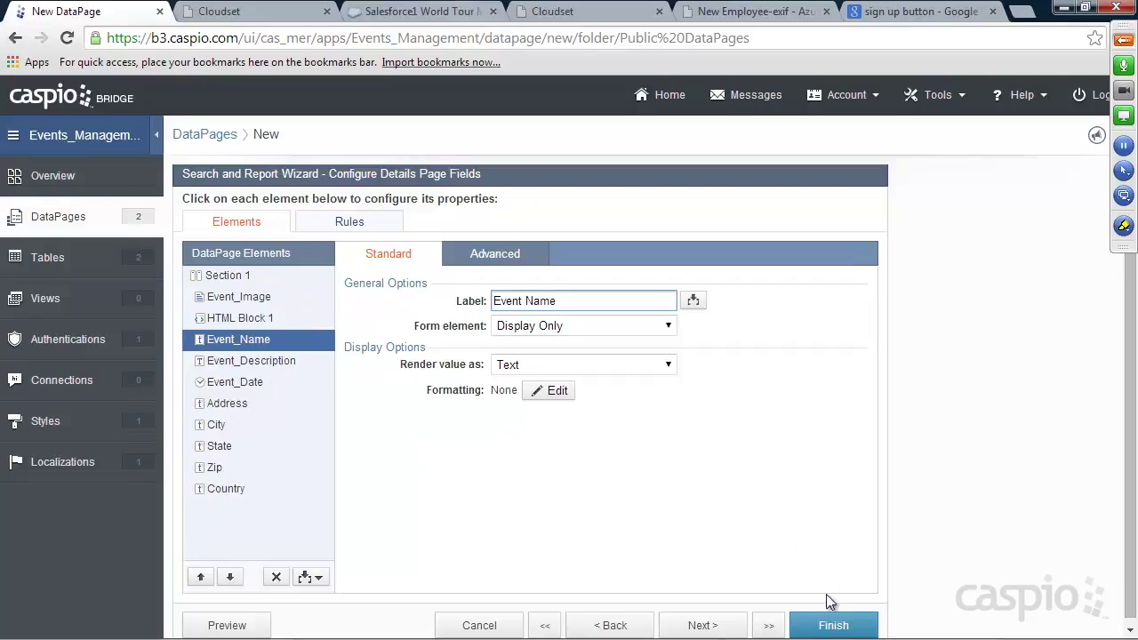
click(832, 627)
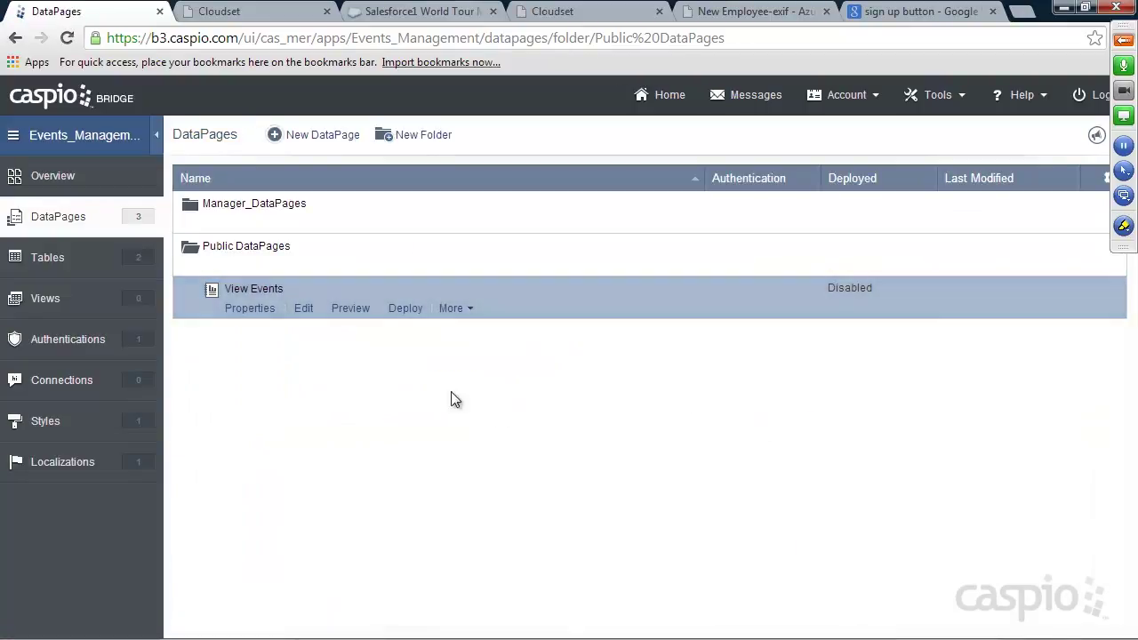
Step: Enable deployment of View Events and copy its embed code
click(406, 308)
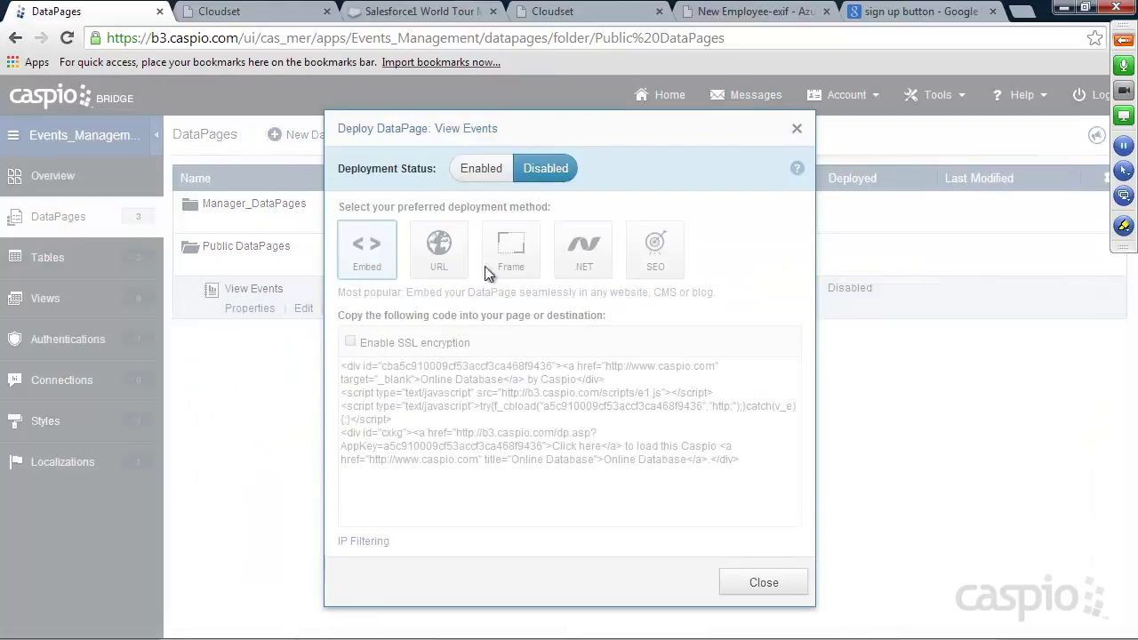
click(486, 174)
click(483, 396)
right_click(482, 407)
click(532, 186)
click(763, 582)
Step: Paste the embed code over PLACEHOLDER on line 48 of events.html
mouse_move(773, 633)
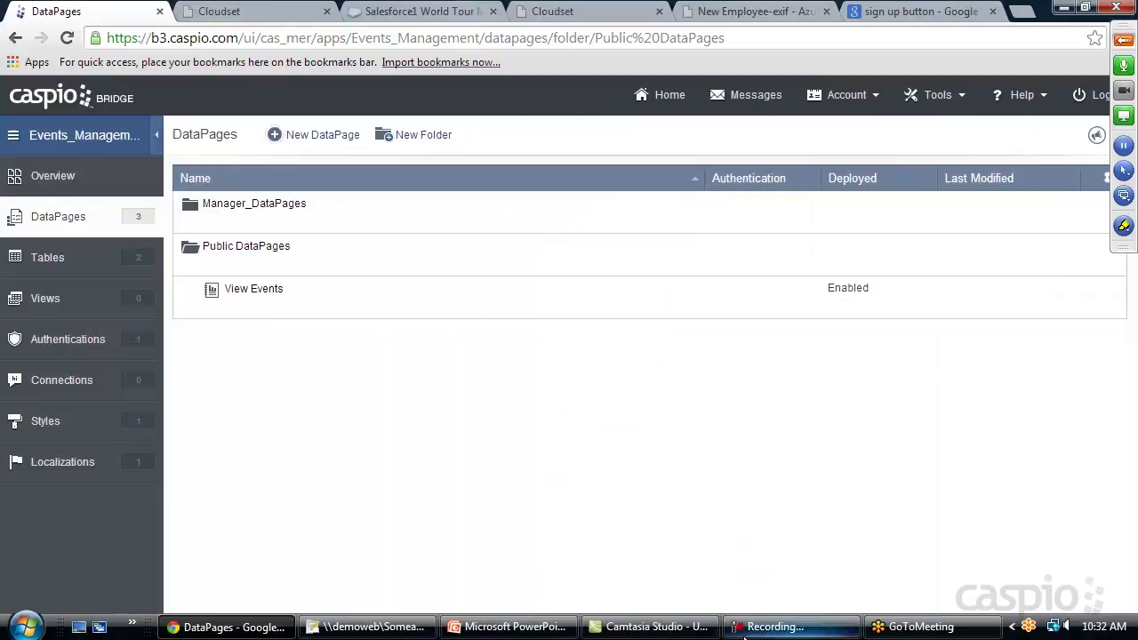
click(384, 626)
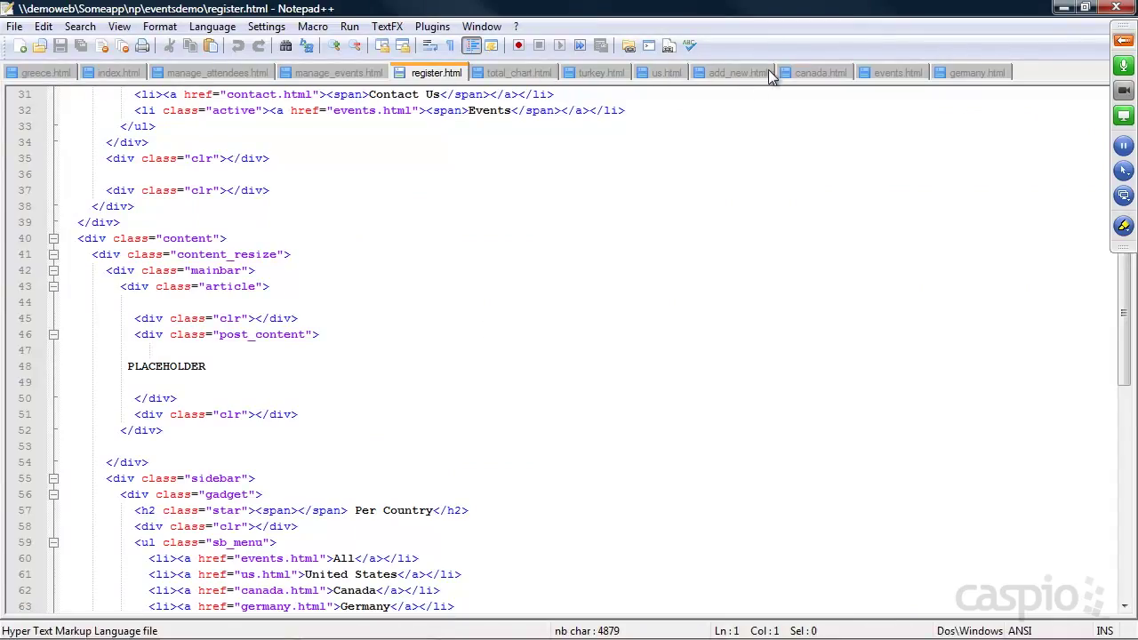
click(877, 79)
drag(180, 366, 99, 366)
key(ctrl+v)
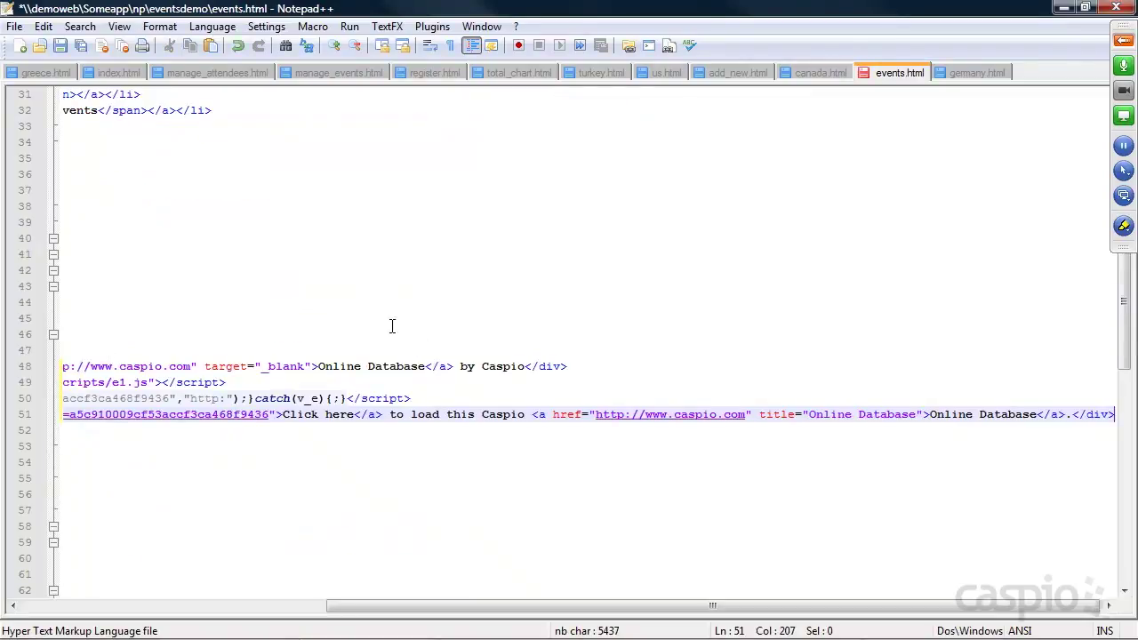
click(1064, 8)
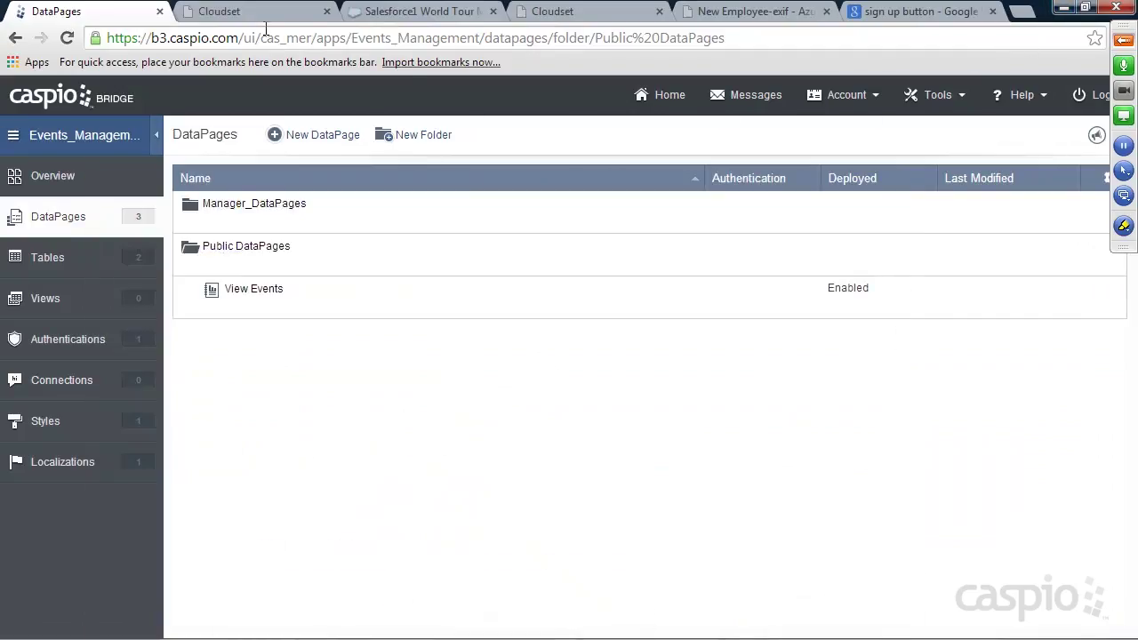
Step: Reload Cloudset's events.html to show the embedded gallery with the New Event card
click(264, 23)
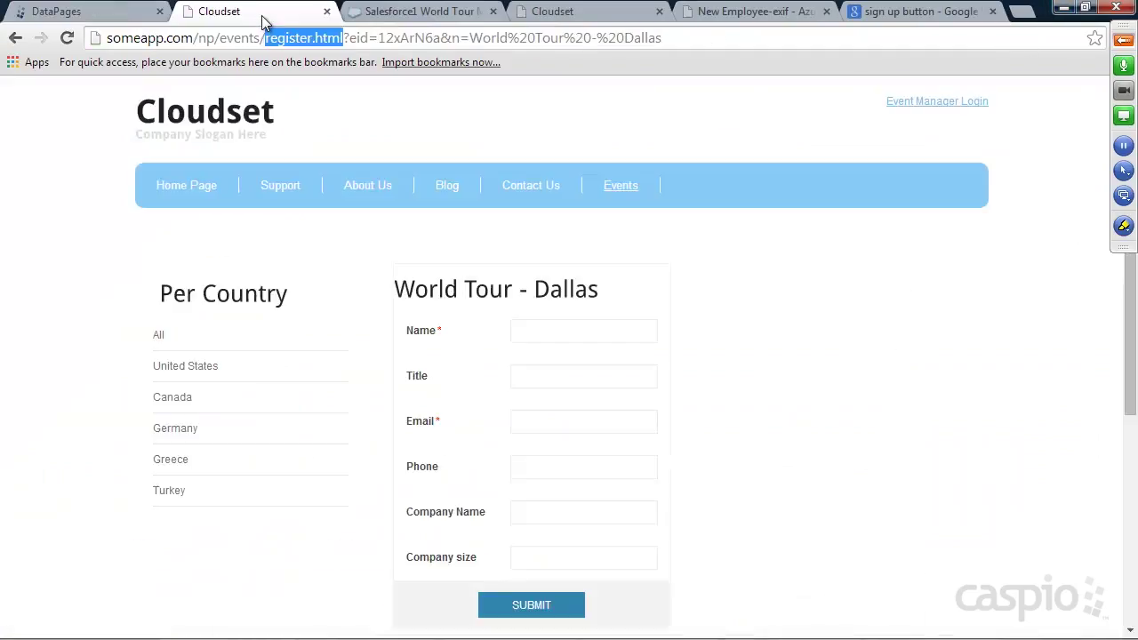
click(583, 12)
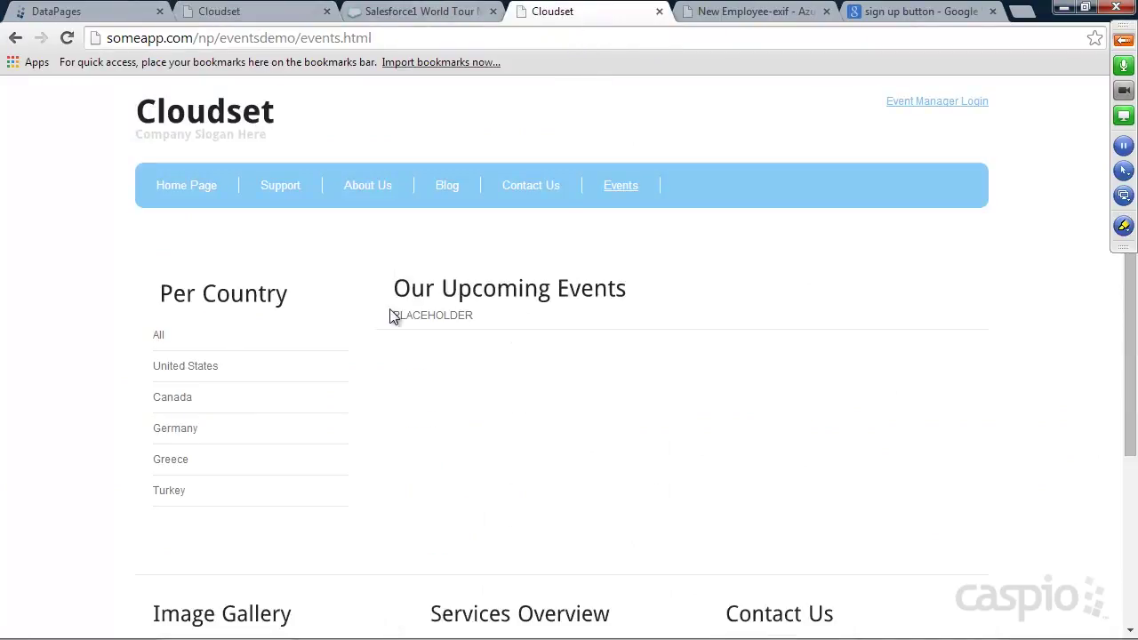
click(69, 40)
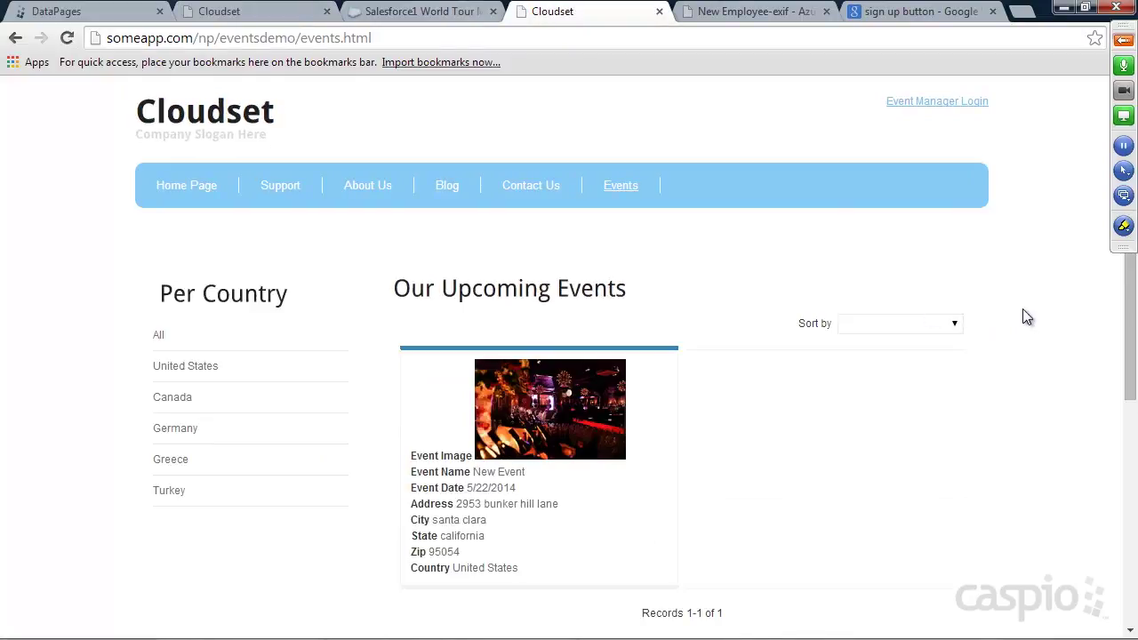
scroll(1019, 305, down, 1)
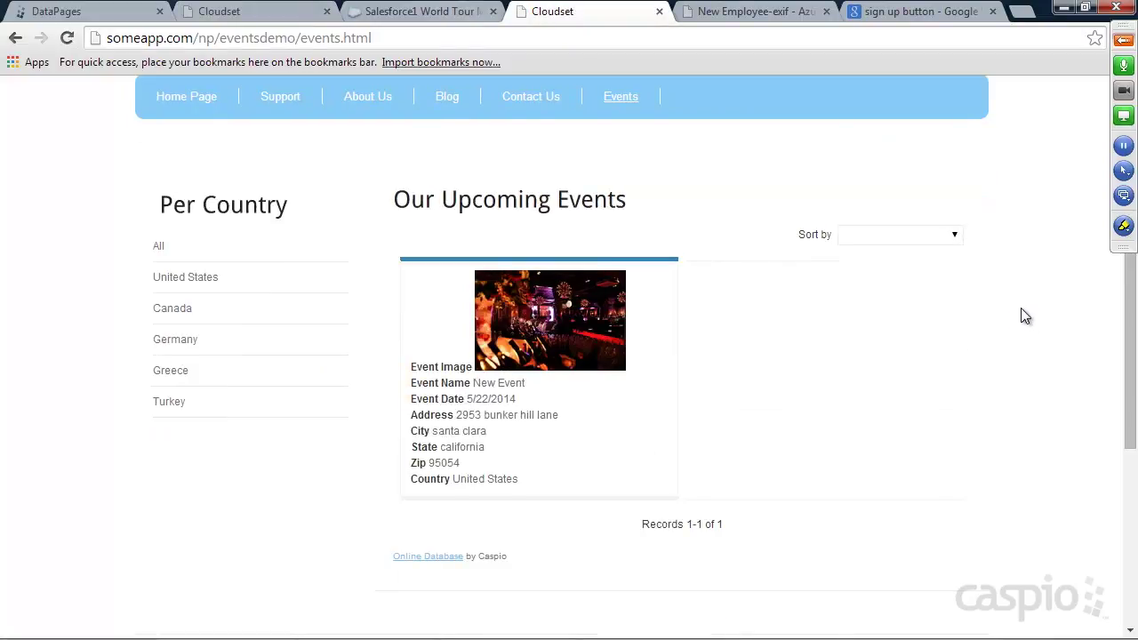
mouse_move(453, 330)
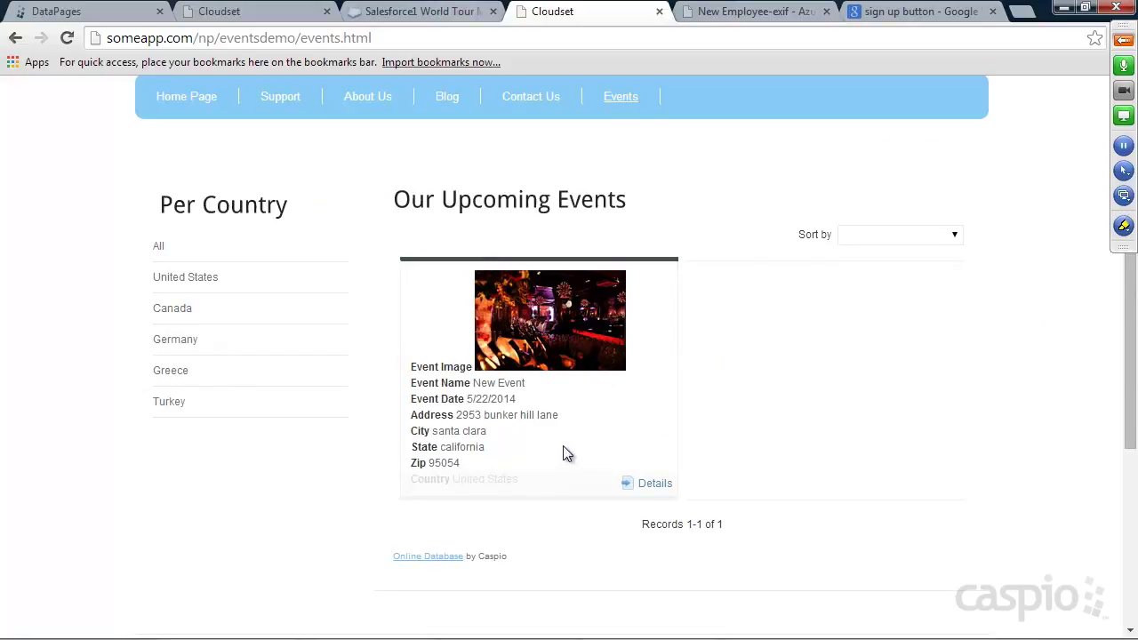
scroll(809, 376, up, 1)
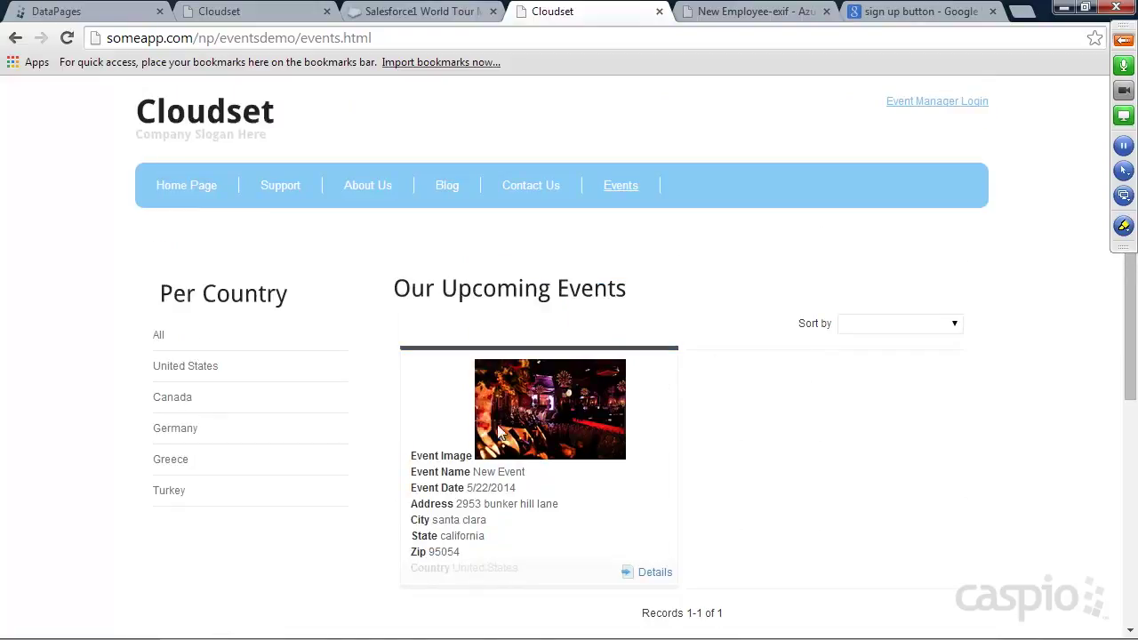
Step: Unpublish New Event and confirm the events page shows No records found
click(955, 102)
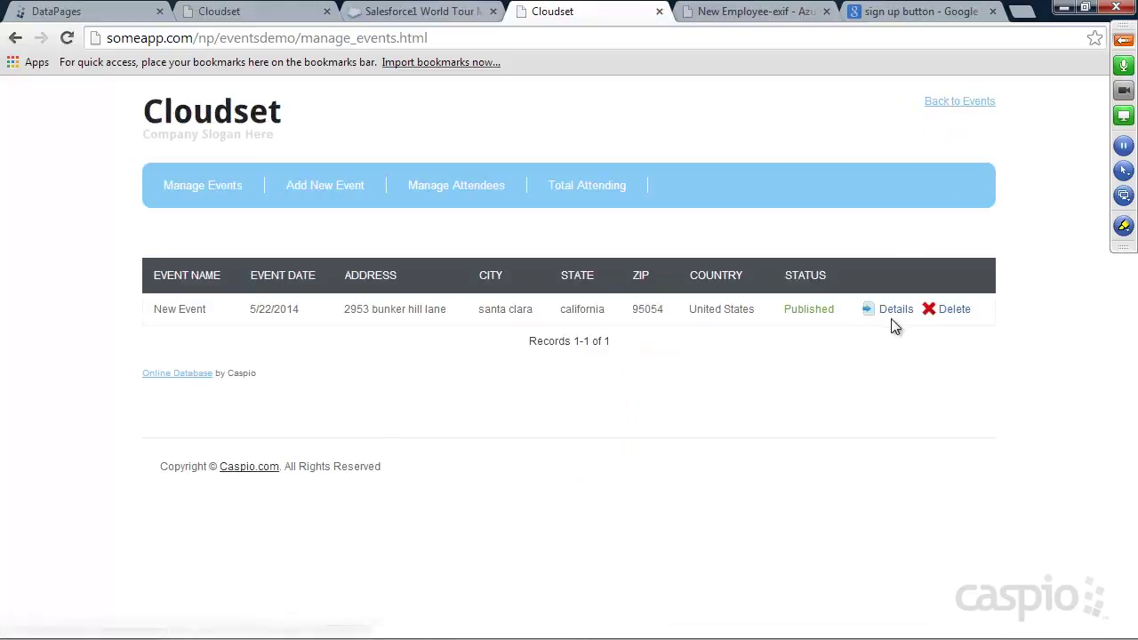
click(895, 315)
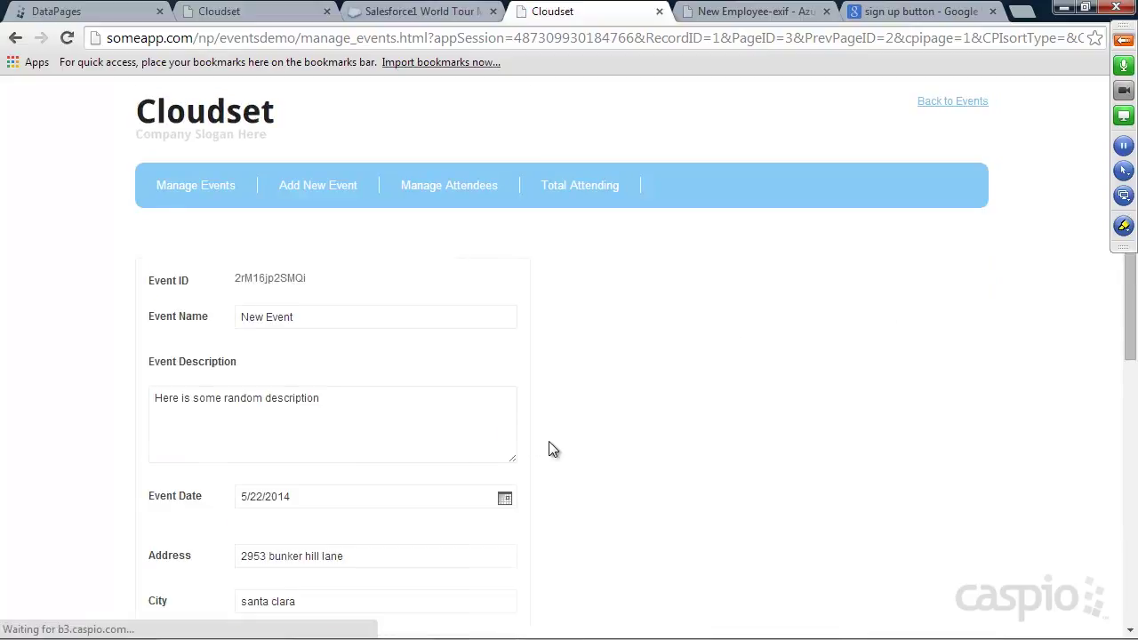
scroll(552, 440, down, 6)
click(244, 450)
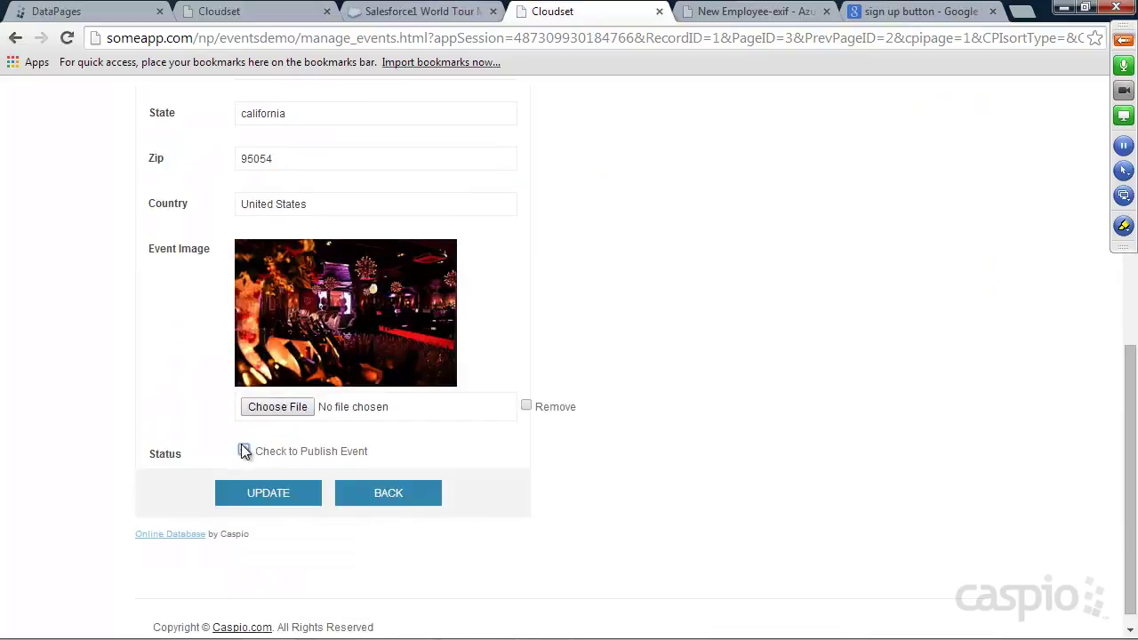
click(258, 496)
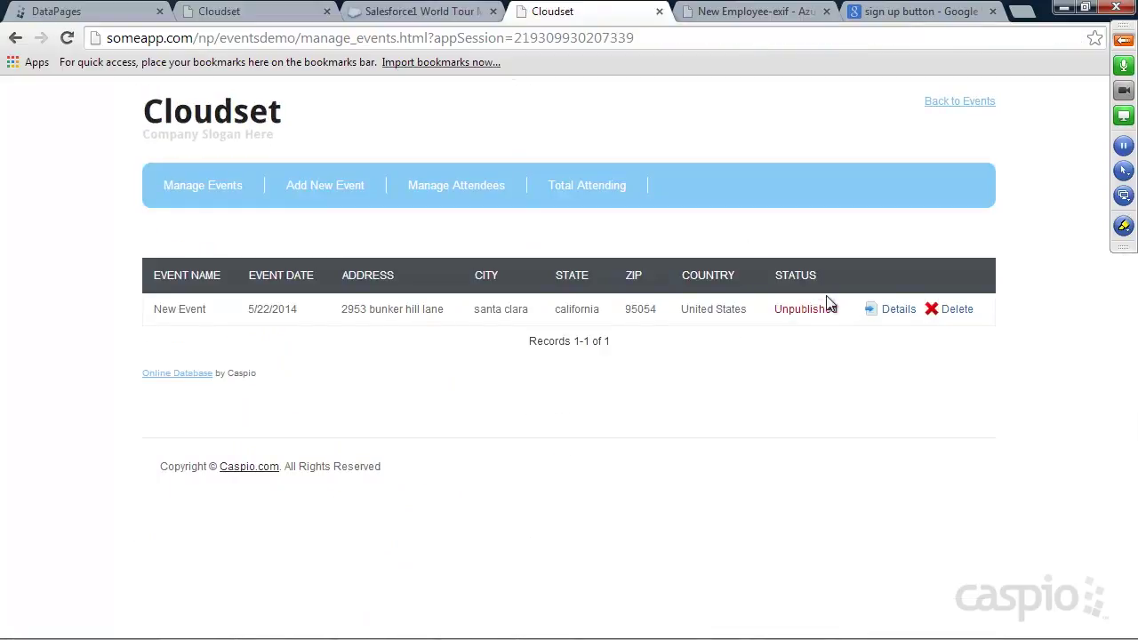
click(961, 102)
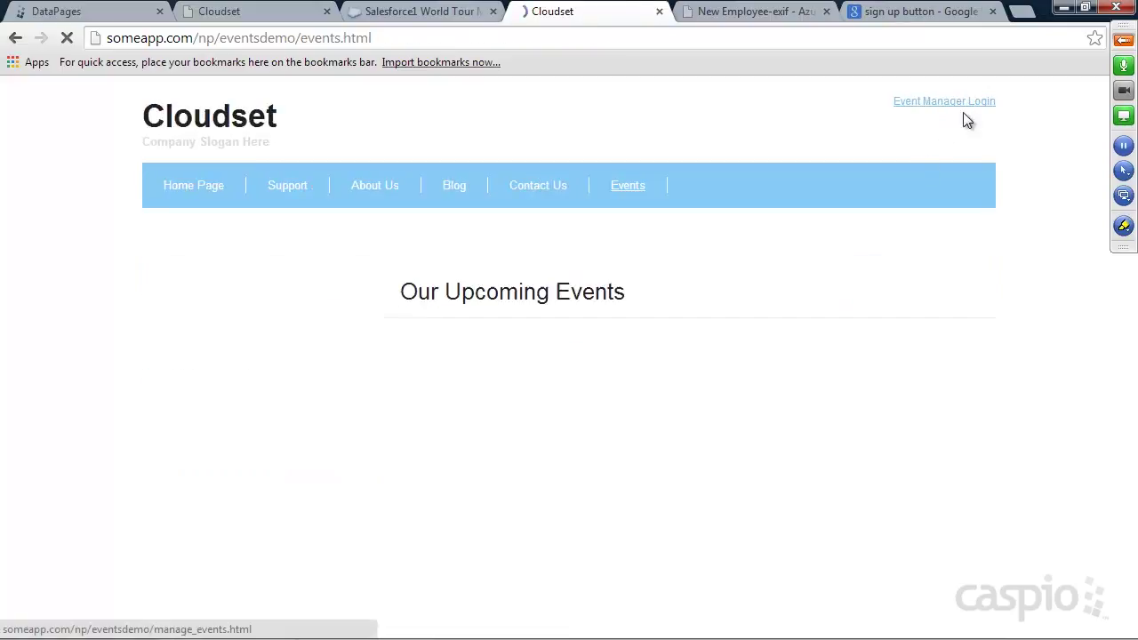
drag(394, 323, 480, 323)
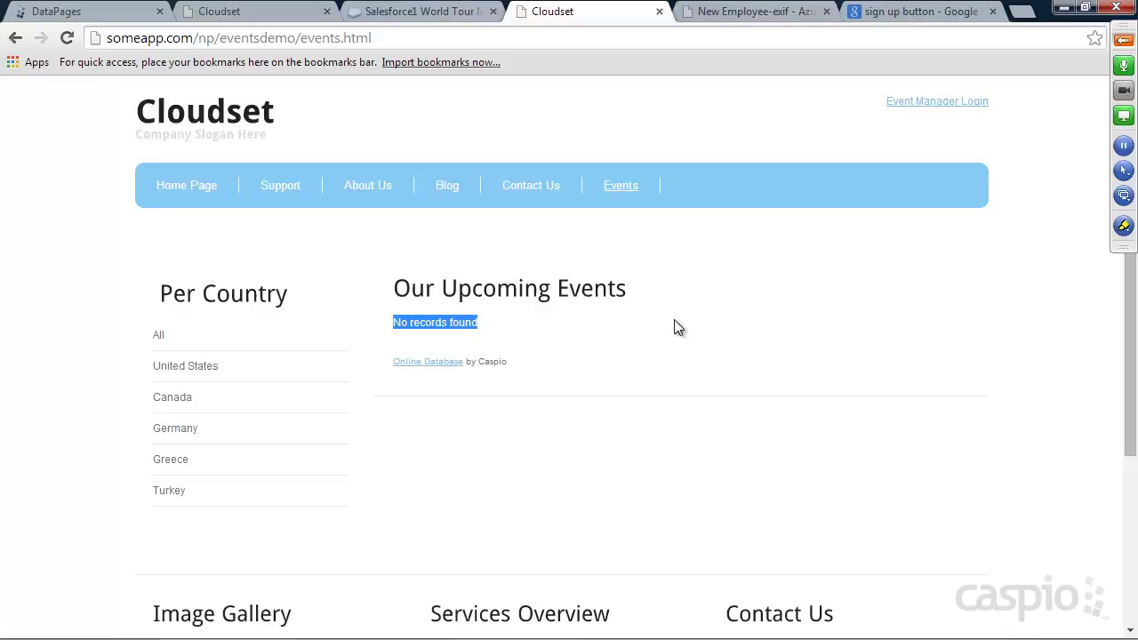
Step: Mark New Event as published again and check it on the public events page
click(938, 103)
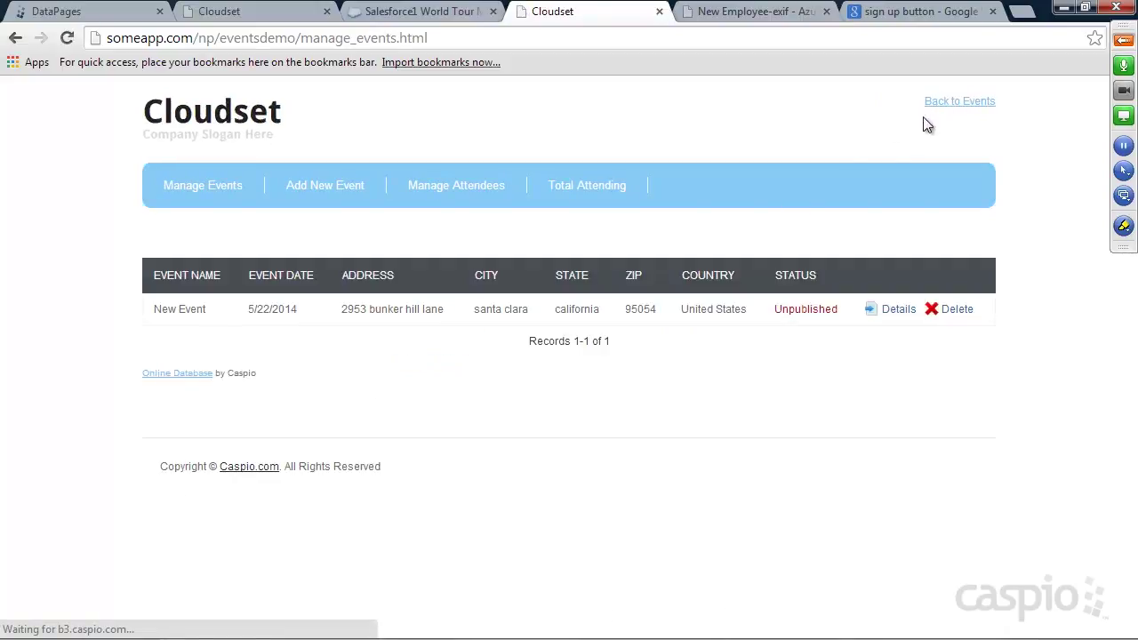
click(894, 310)
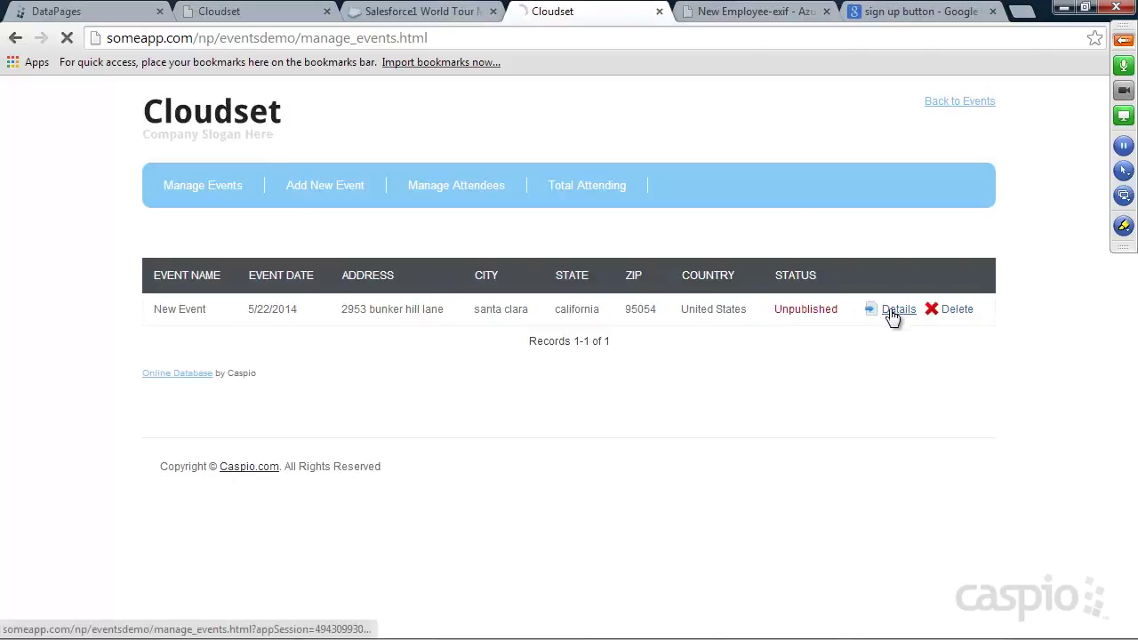
scroll(600, 368, down, 7)
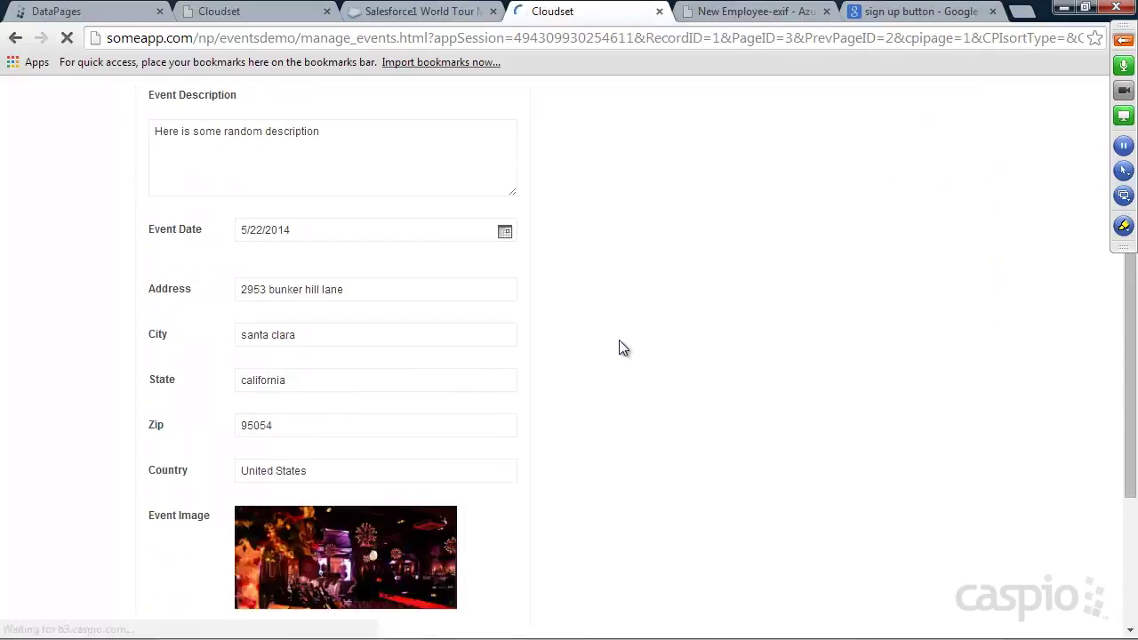
click(243, 434)
click(268, 484)
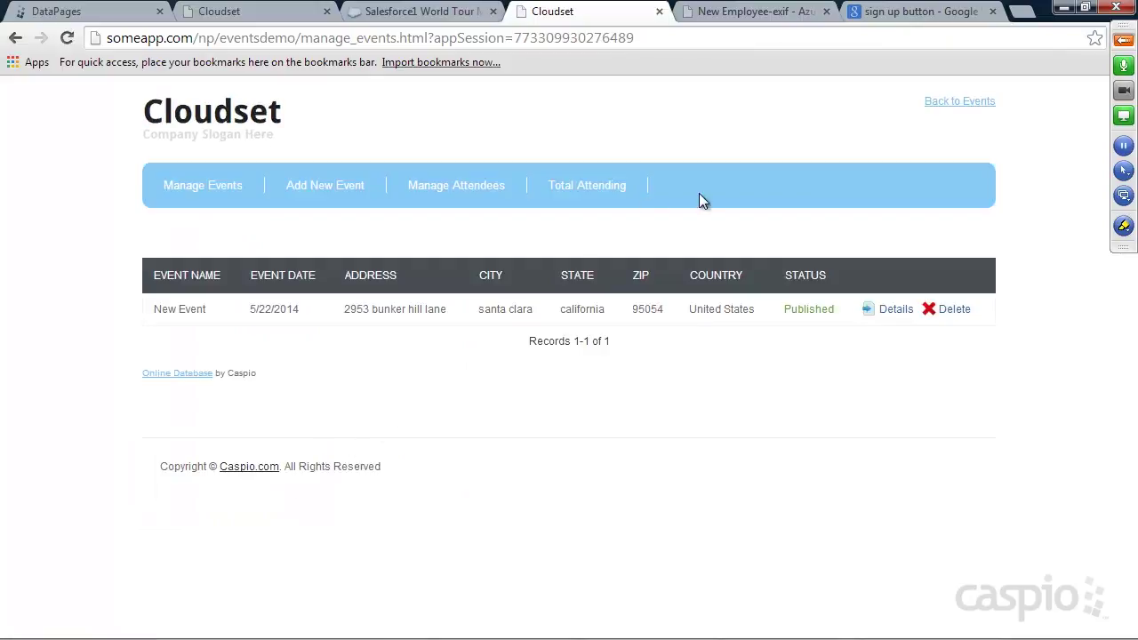
click(967, 105)
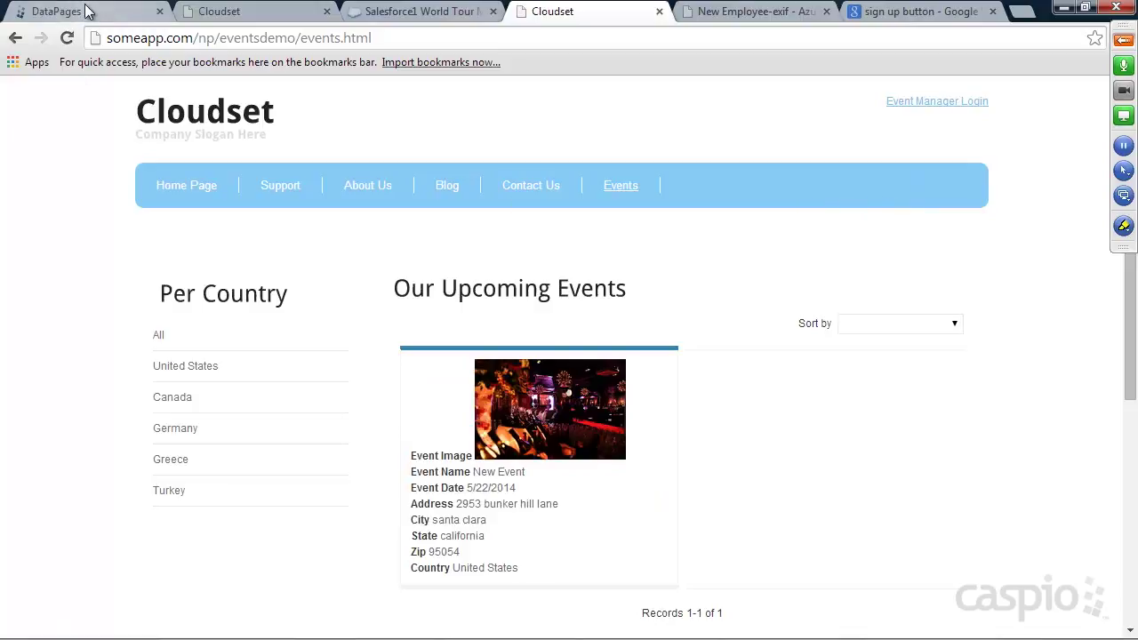
mouse_move(422, 541)
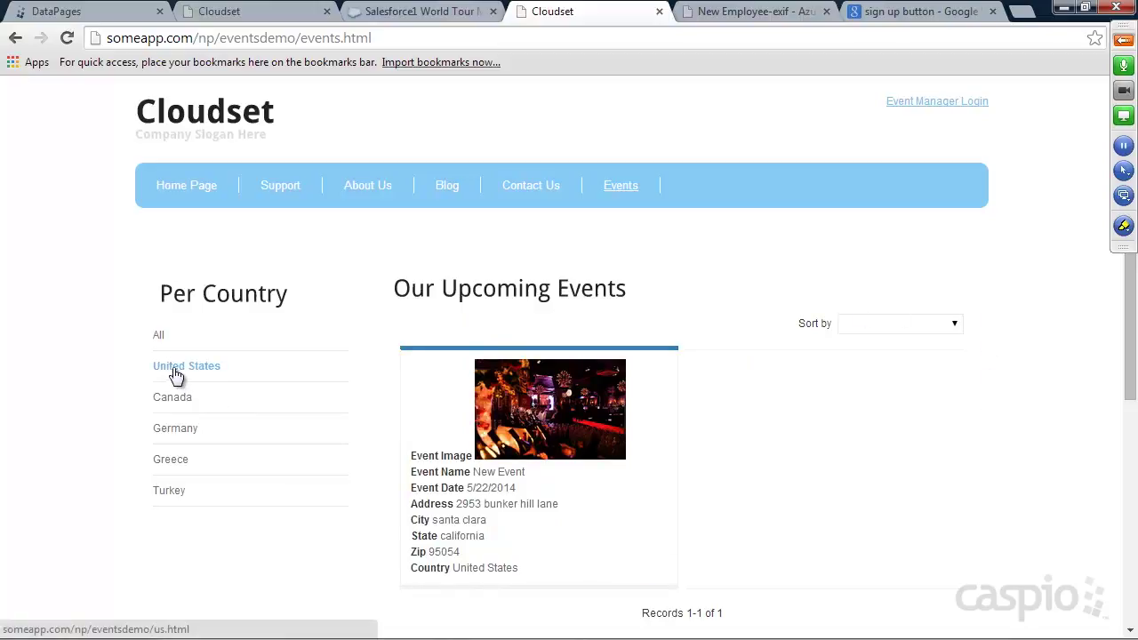
mouse_move(503, 638)
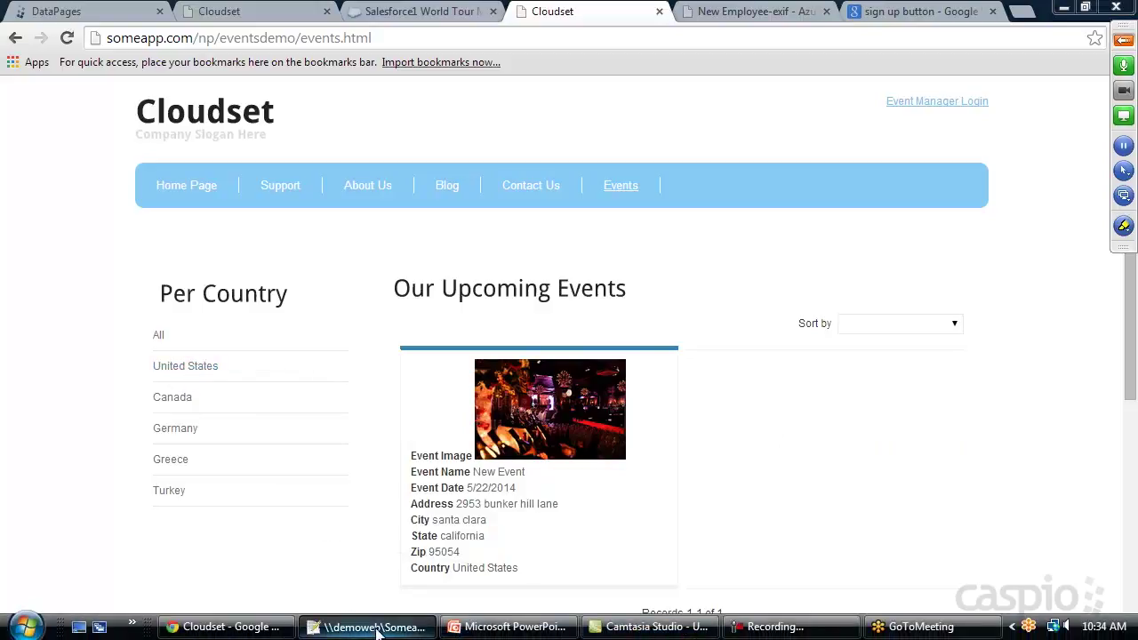
Step: Check the Notepad++ source and the empty United States page, then return to Caspio DataPages
click(373, 626)
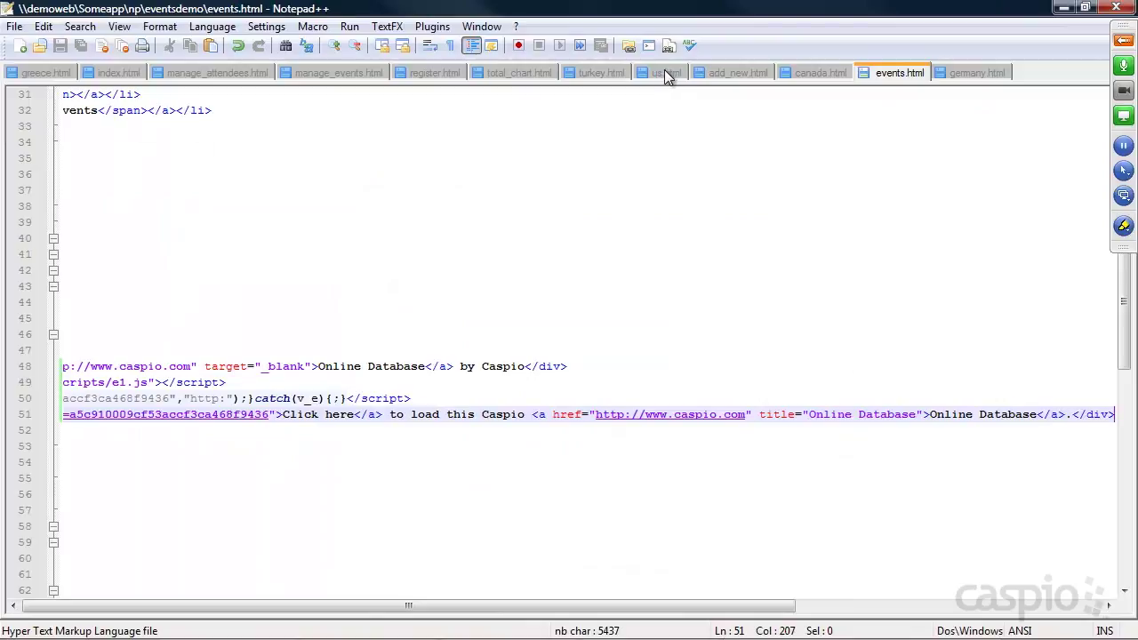
click(1061, 11)
click(181, 373)
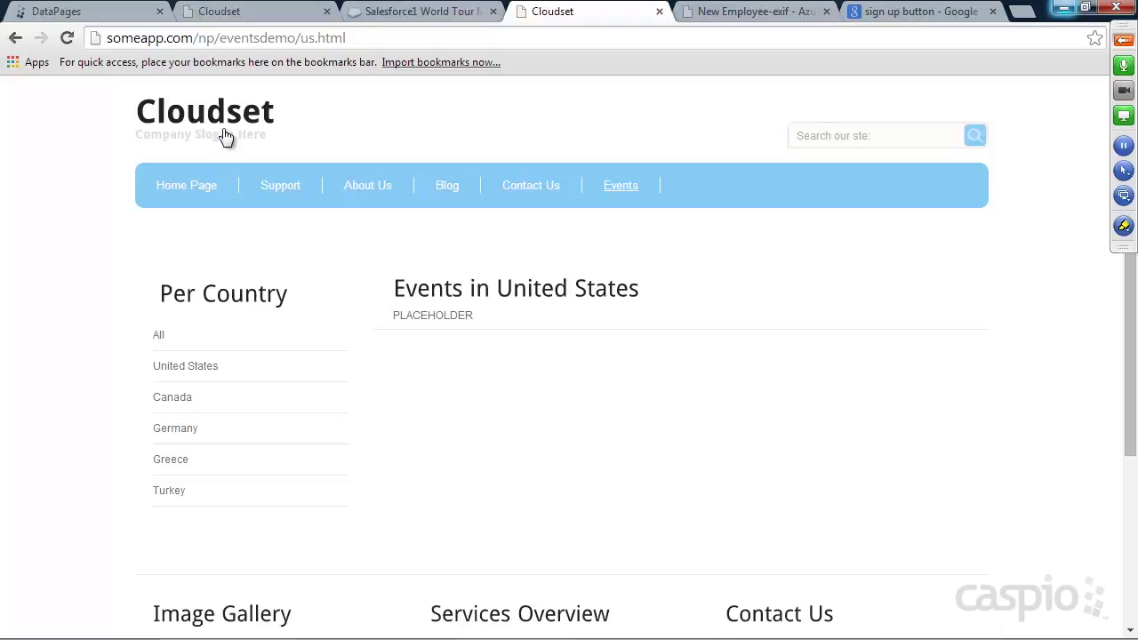
click(84, 12)
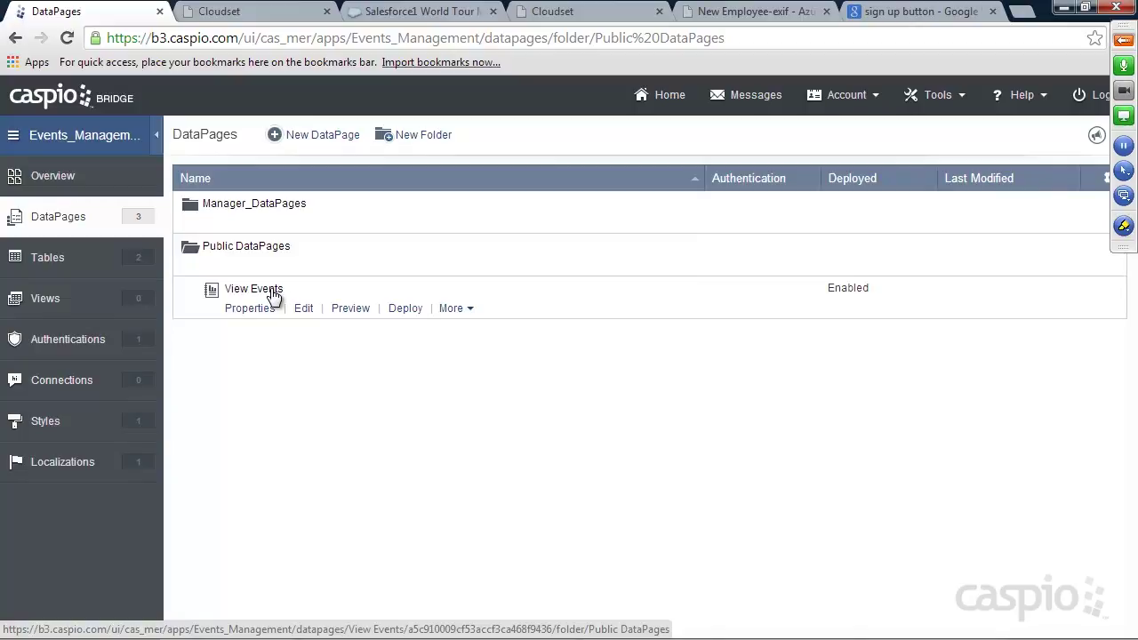
Step: Copy the View Events DataPage and start naming the copy 'Even US Events'
click(453, 310)
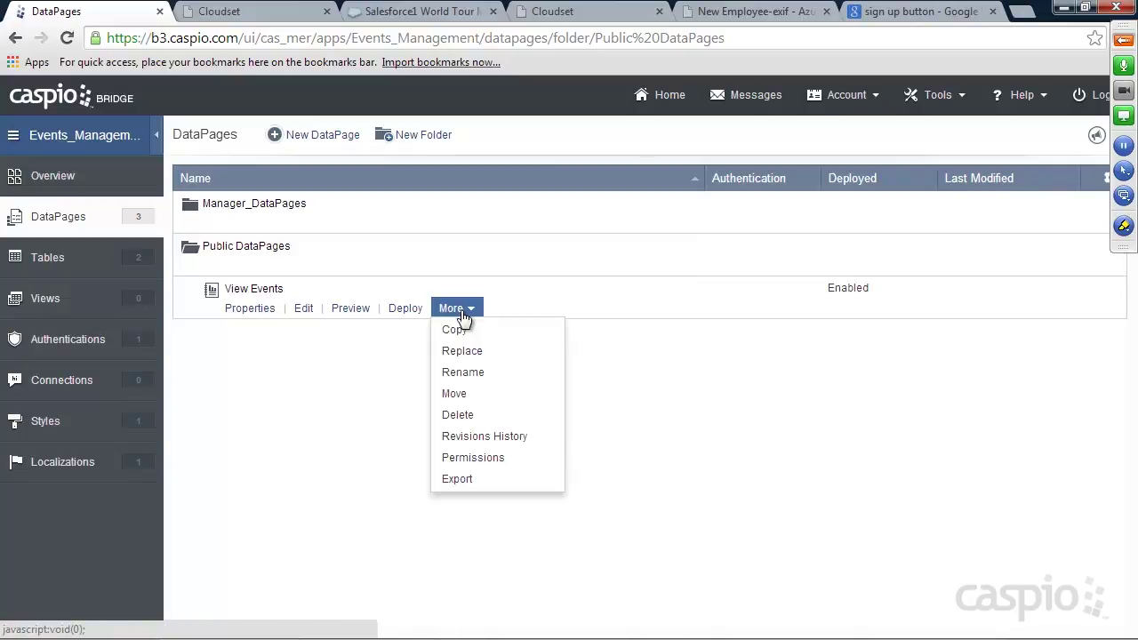
click(456, 332)
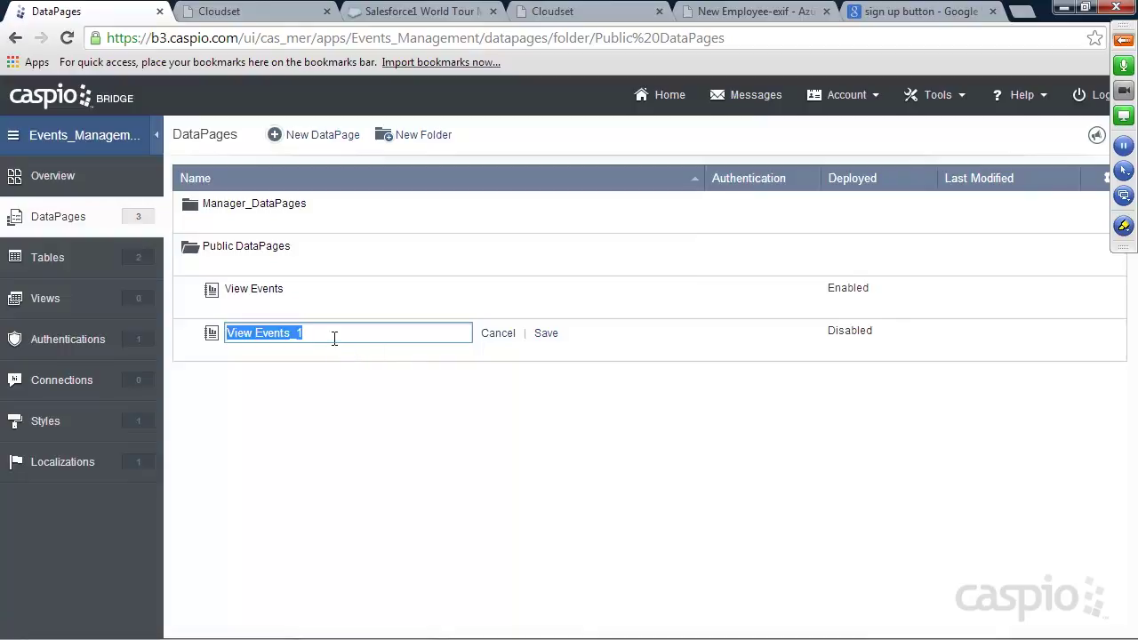
text(Even US Events)
Step: Save the name Even US Events and add Country as a filtering field in its edit wizard
click(544, 333)
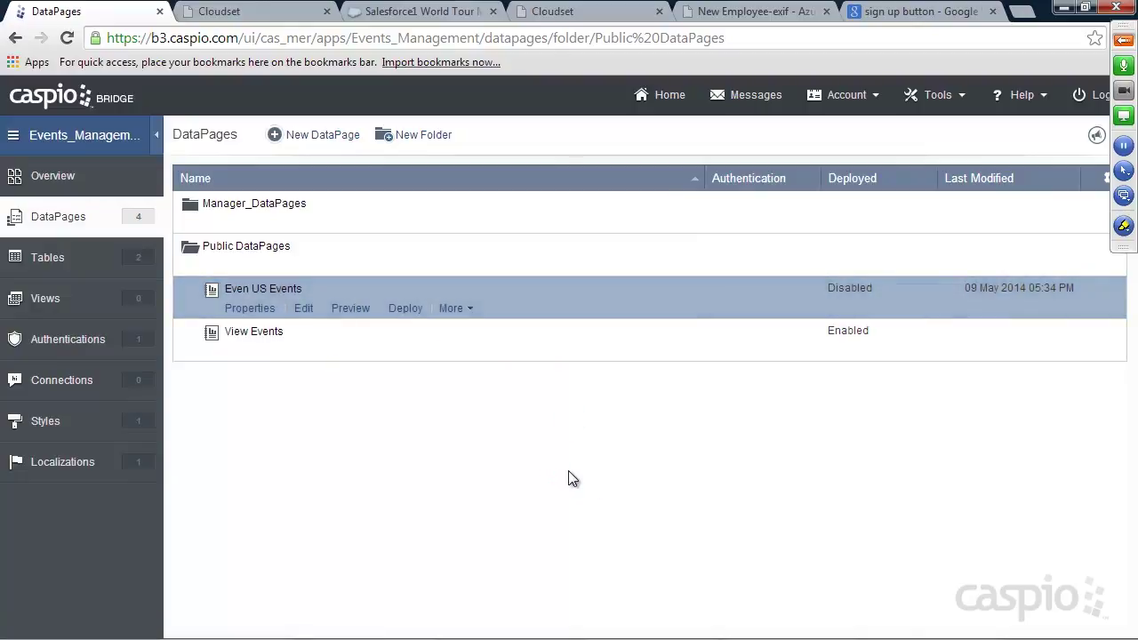
click(304, 309)
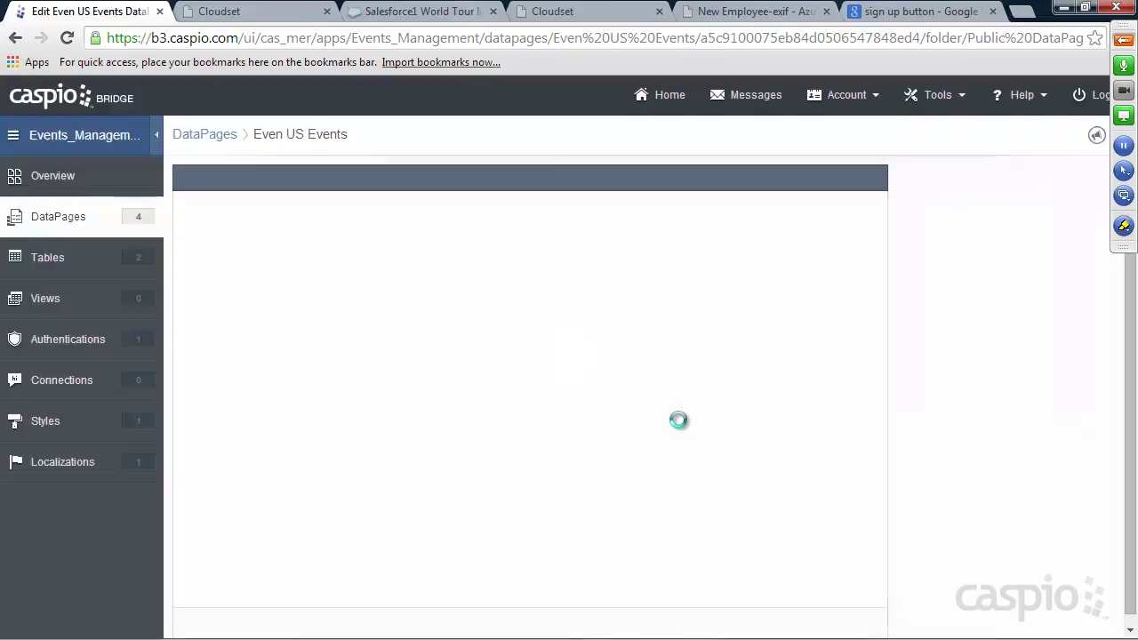
click(702, 626)
click(703, 625)
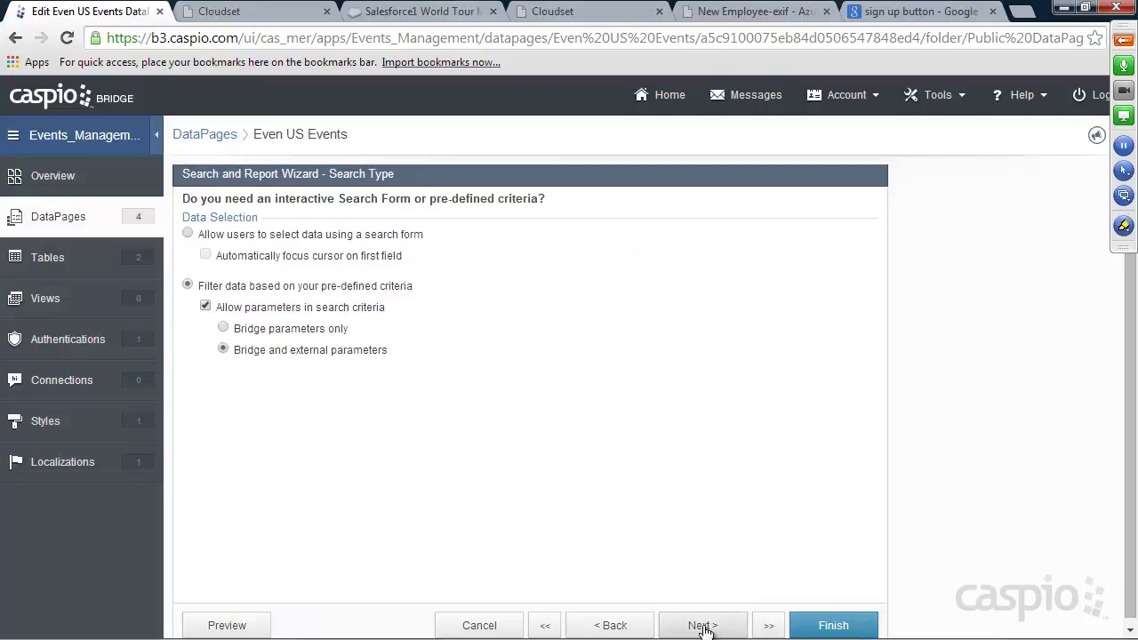
click(702, 626)
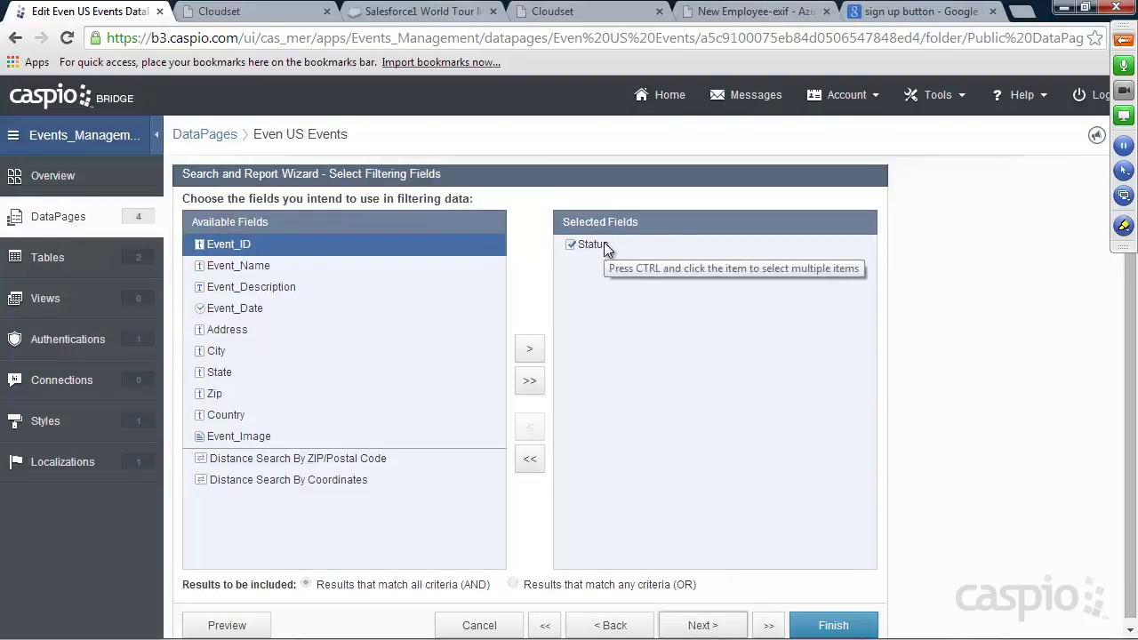
click(238, 415)
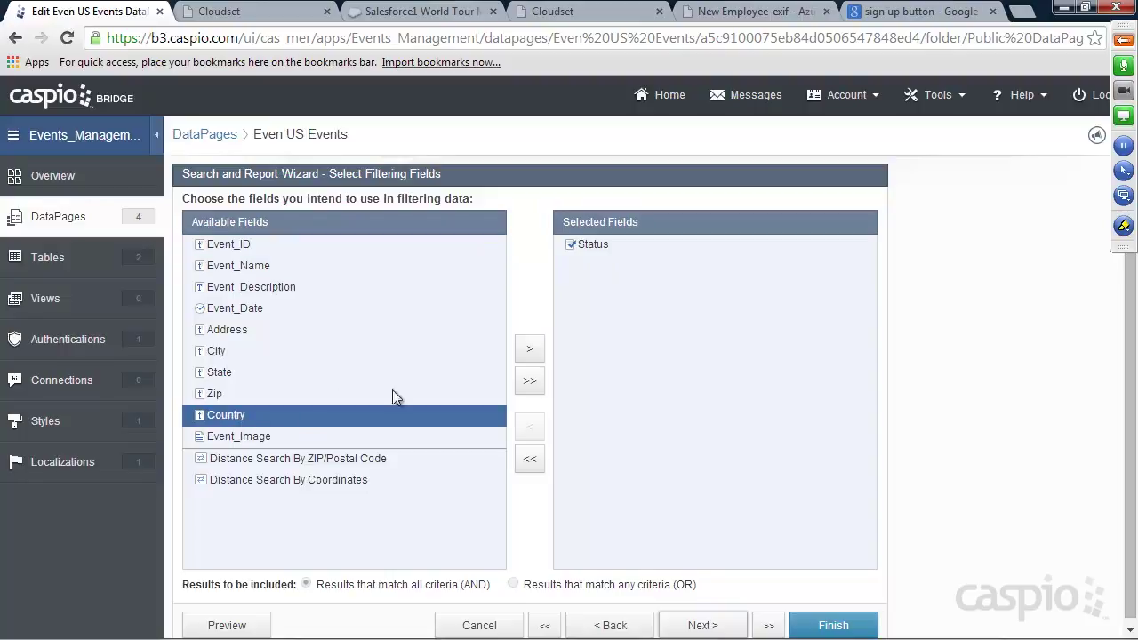
click(529, 350)
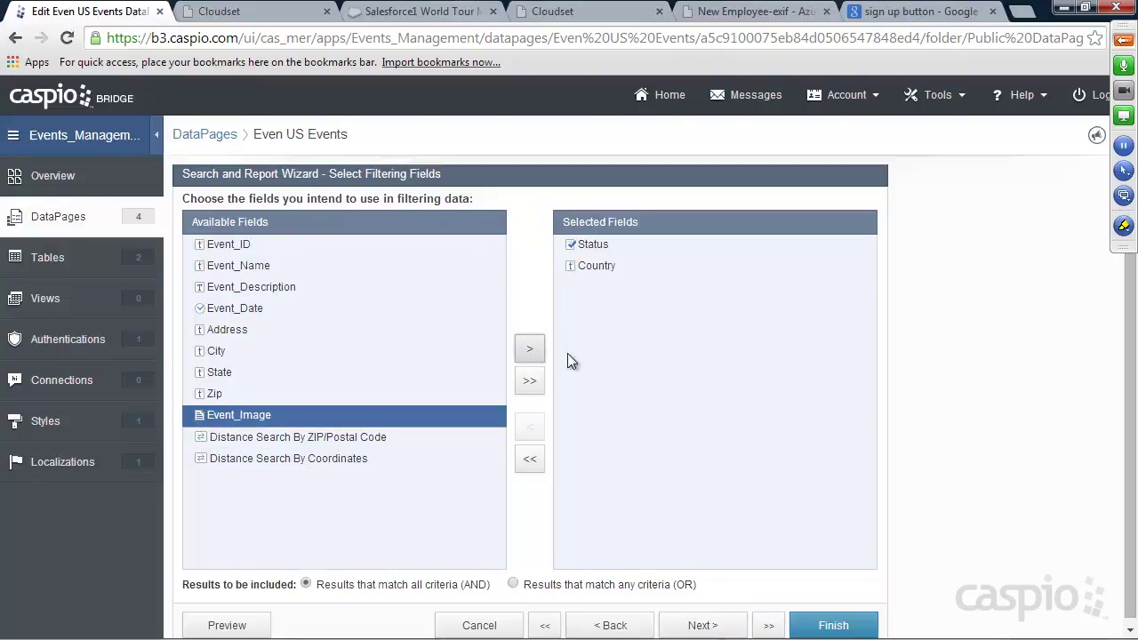
Step: Set the Country filter value to United States and finish the DataPage
click(702, 625)
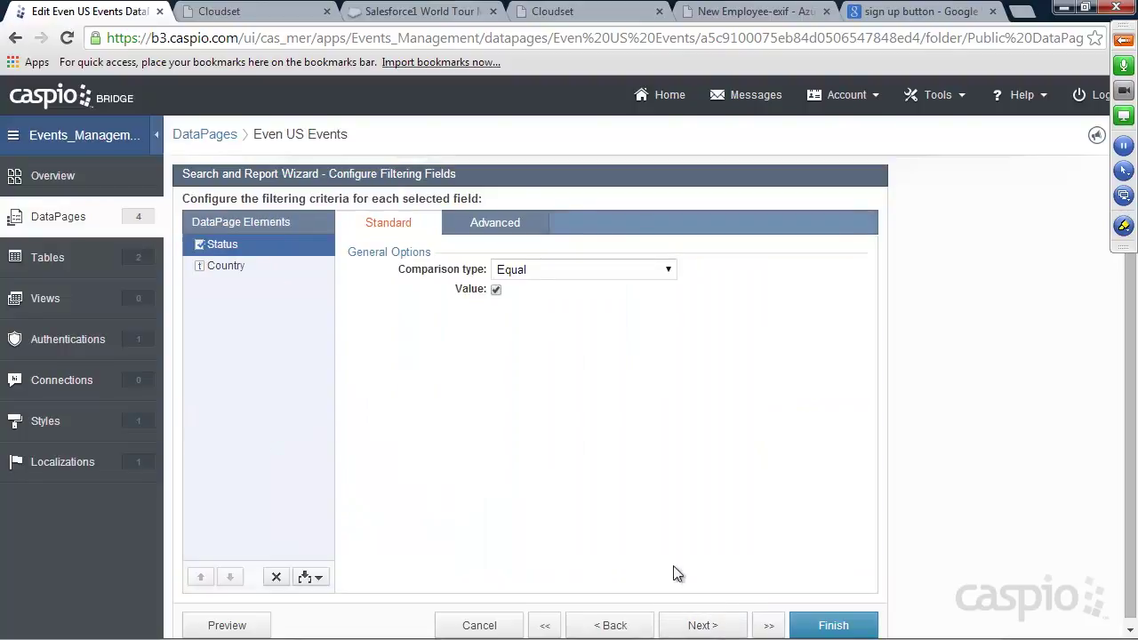
click(232, 268)
click(523, 288)
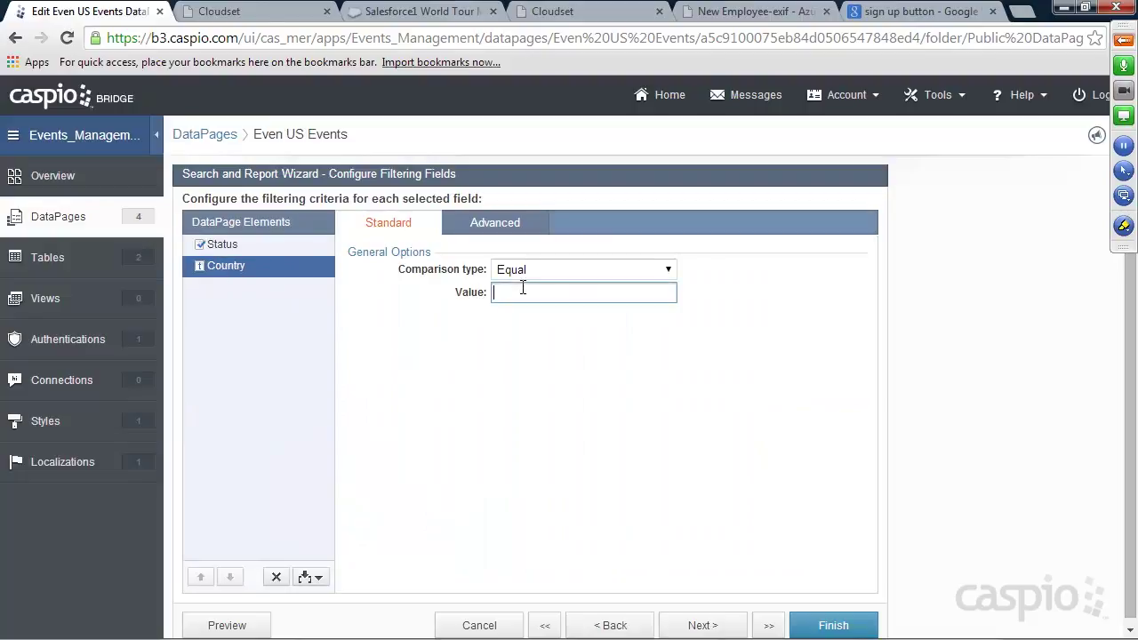
text(tates)
click(230, 249)
click(228, 267)
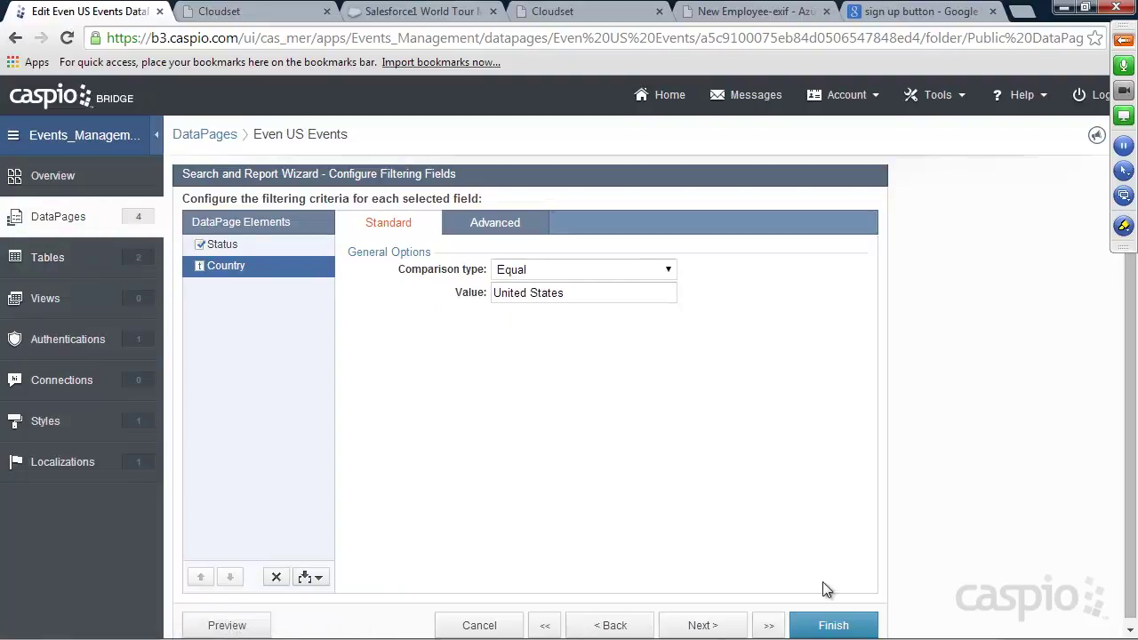
click(833, 625)
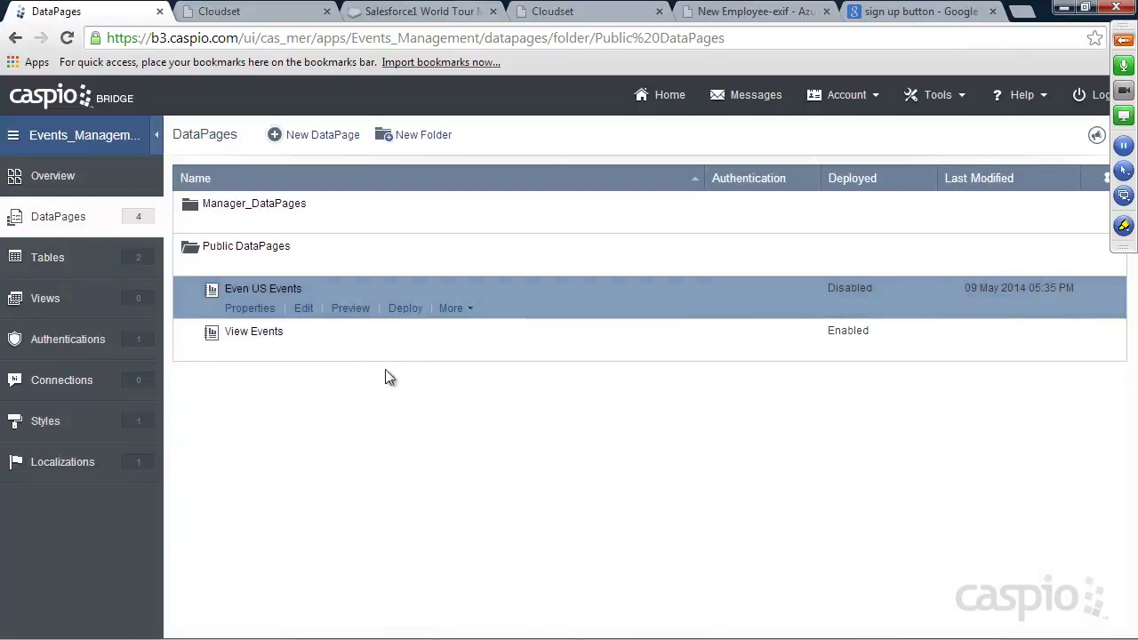
Step: Enable deployment of Even US Events and copy its embed code
click(405, 308)
click(480, 169)
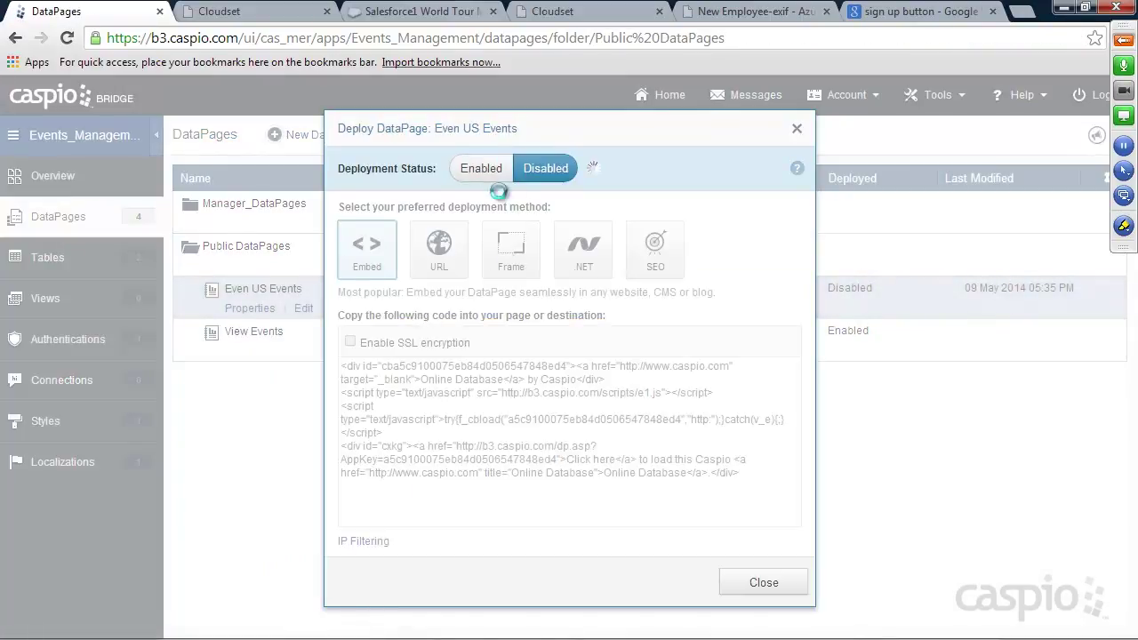
click(503, 410)
right_click(525, 411)
click(548, 184)
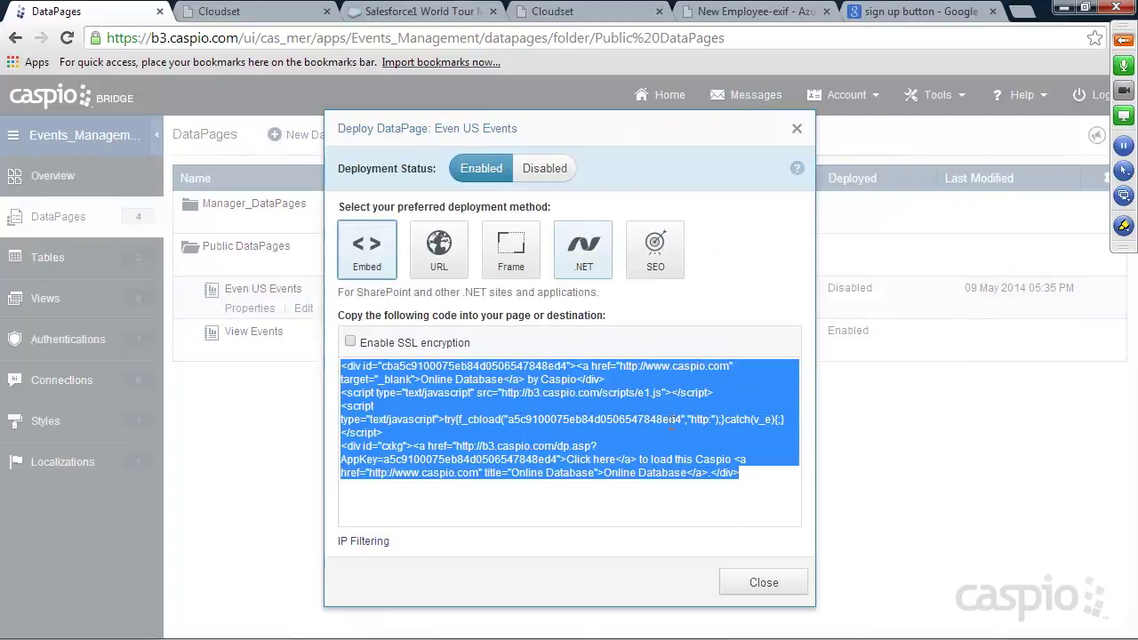
click(763, 582)
Step: Replace PLACEHOLDER in us.html with the copied embed code and save the file
click(371, 634)
click(662, 72)
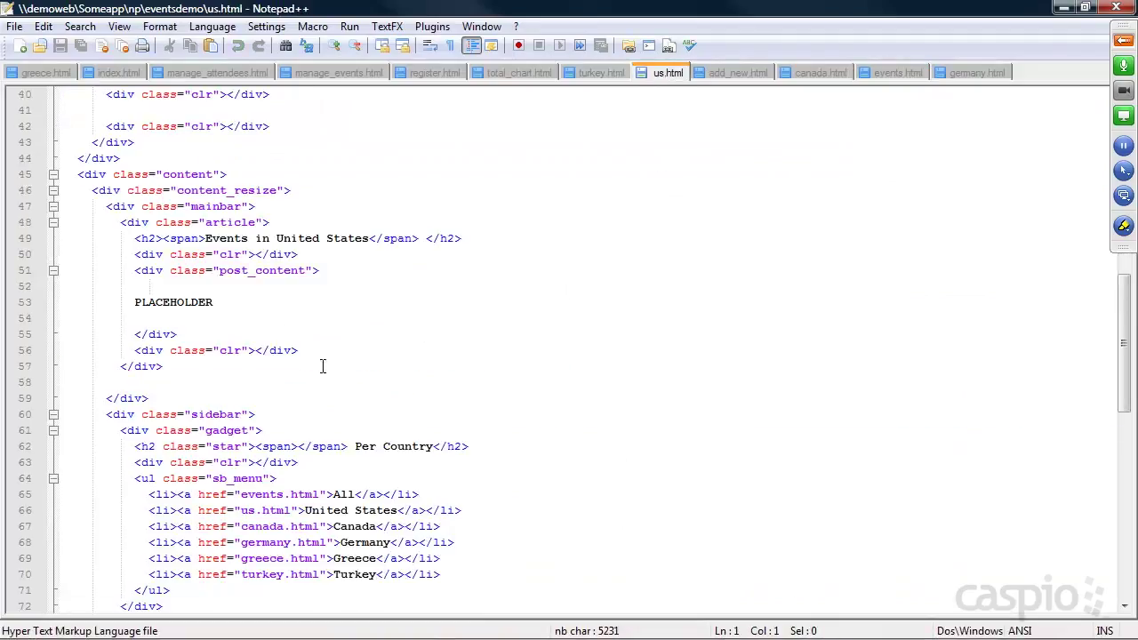
drag(226, 301, 122, 303)
key(ctrl+v)
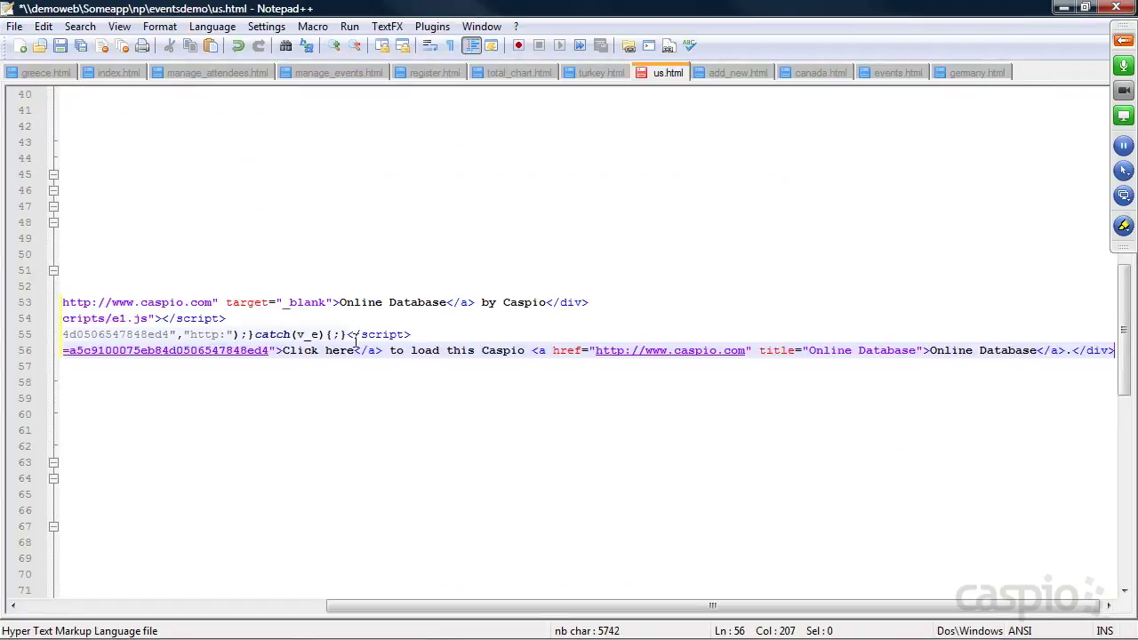
key(ctrl+s)
click(1063, 8)
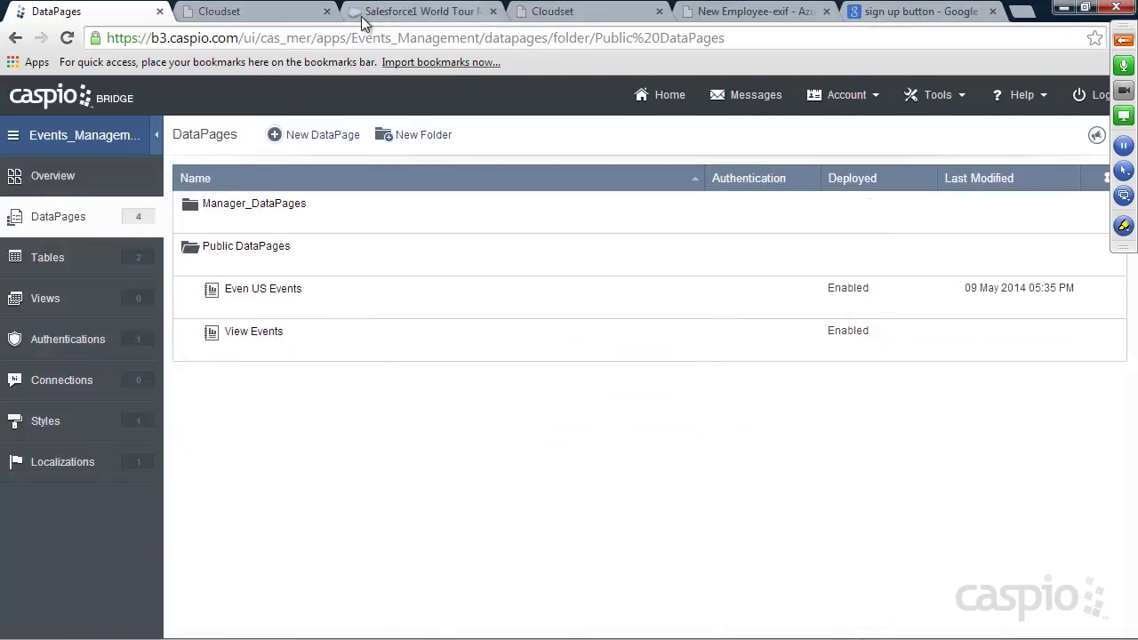
Step: Reload us.html to show the embedded US events, then go to the All events listing
click(566, 13)
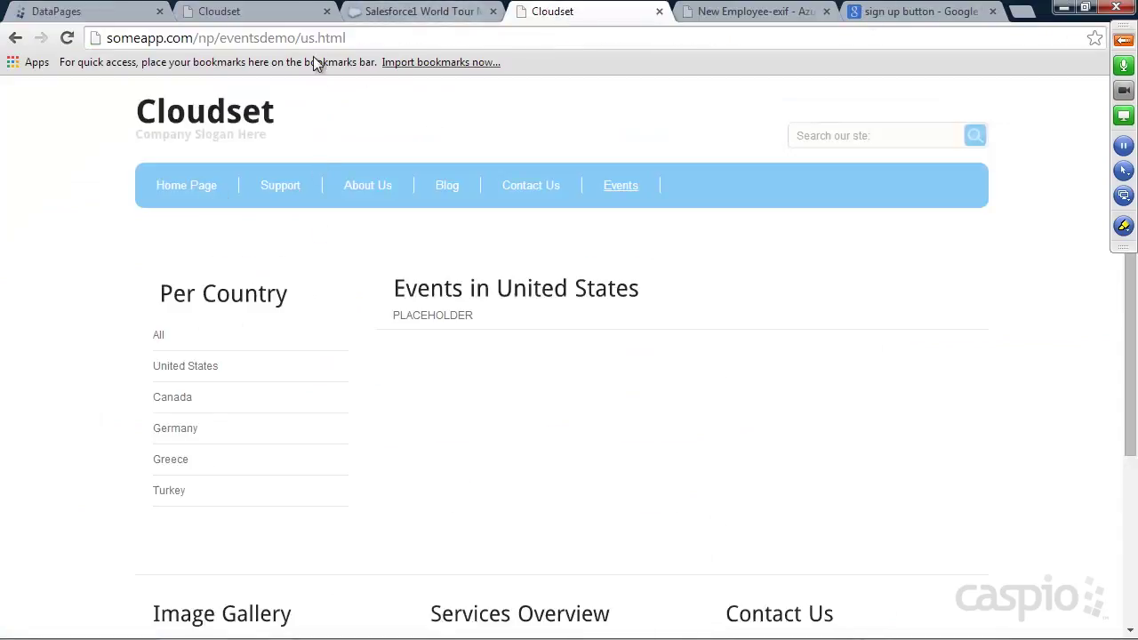
key(F5)
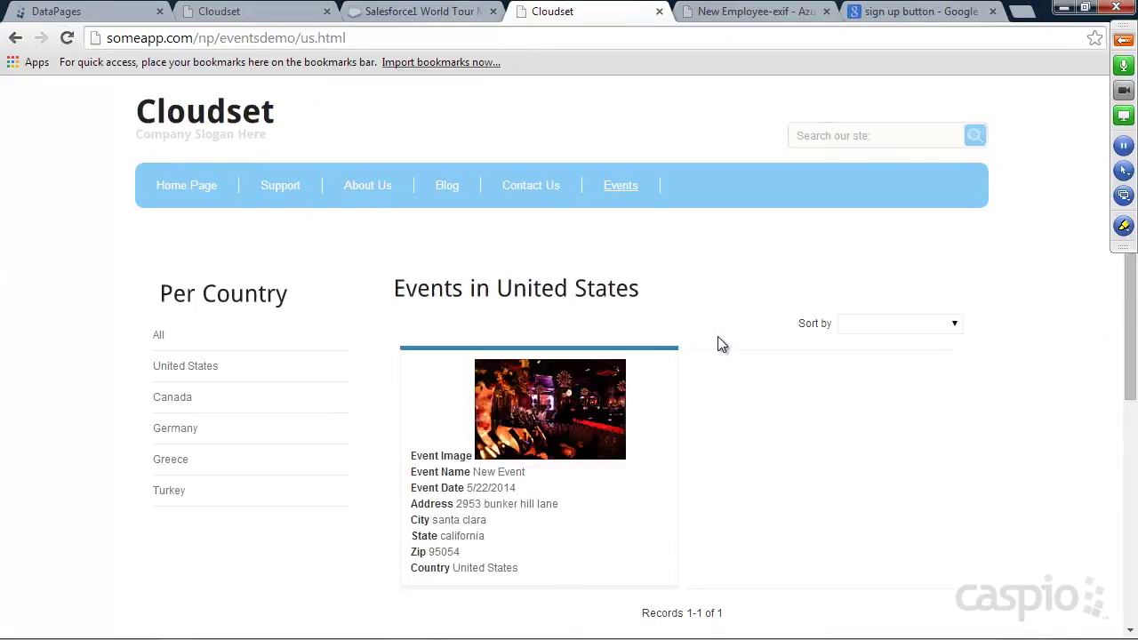
click(158, 335)
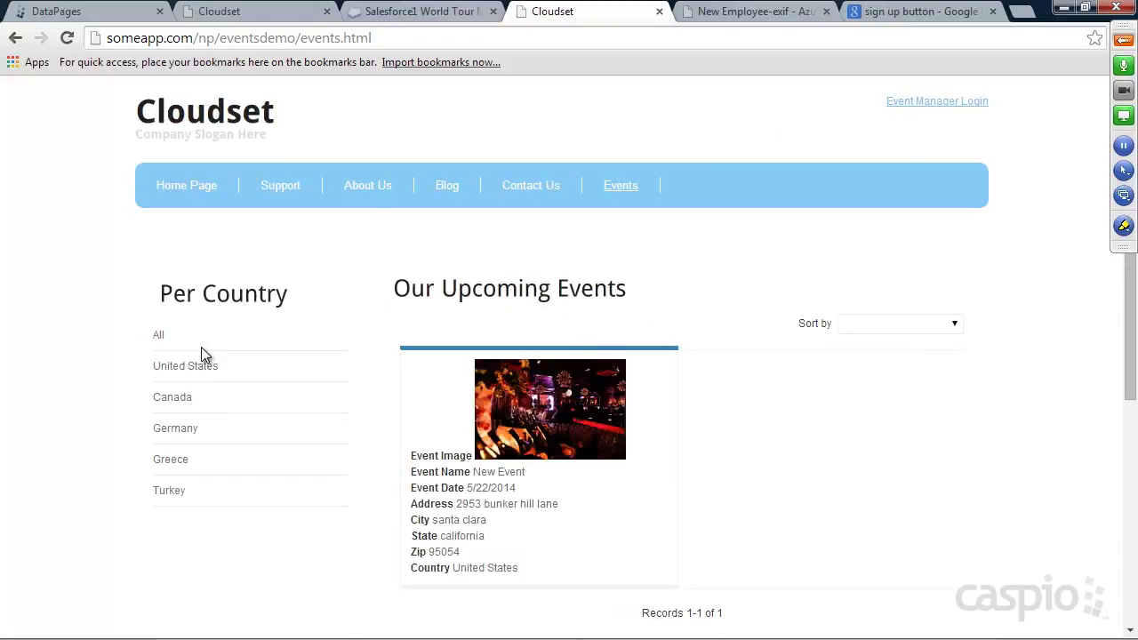
Step: Start a new event in Manage Events and set its date to 06/04/2014
click(940, 103)
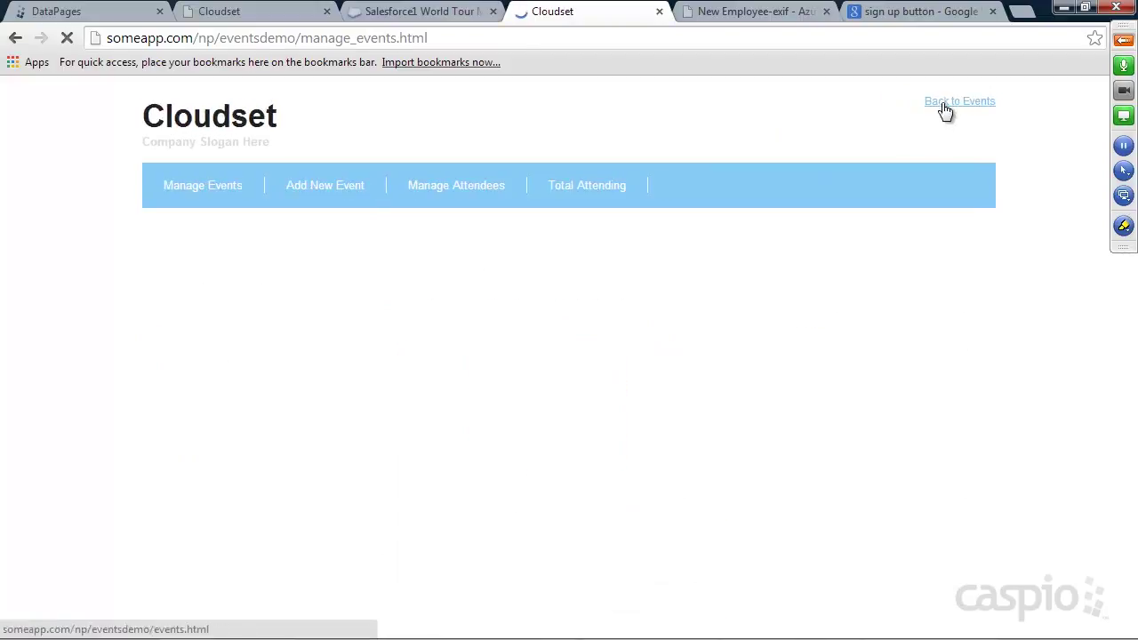
click(328, 188)
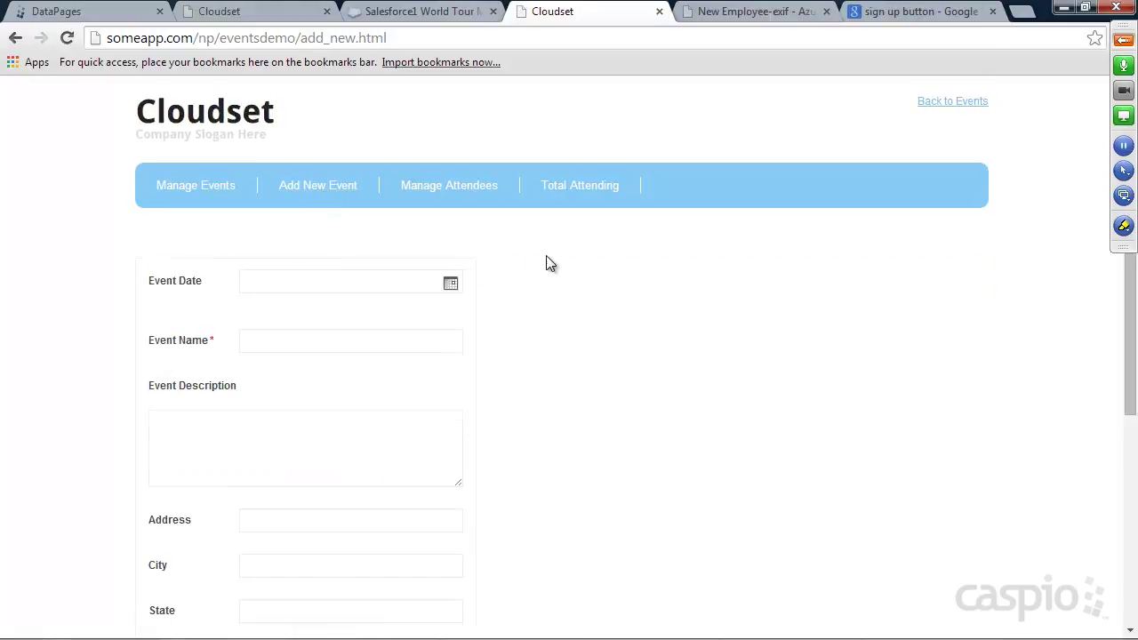
scroll(546, 262, down, 2)
click(450, 106)
click(497, 238)
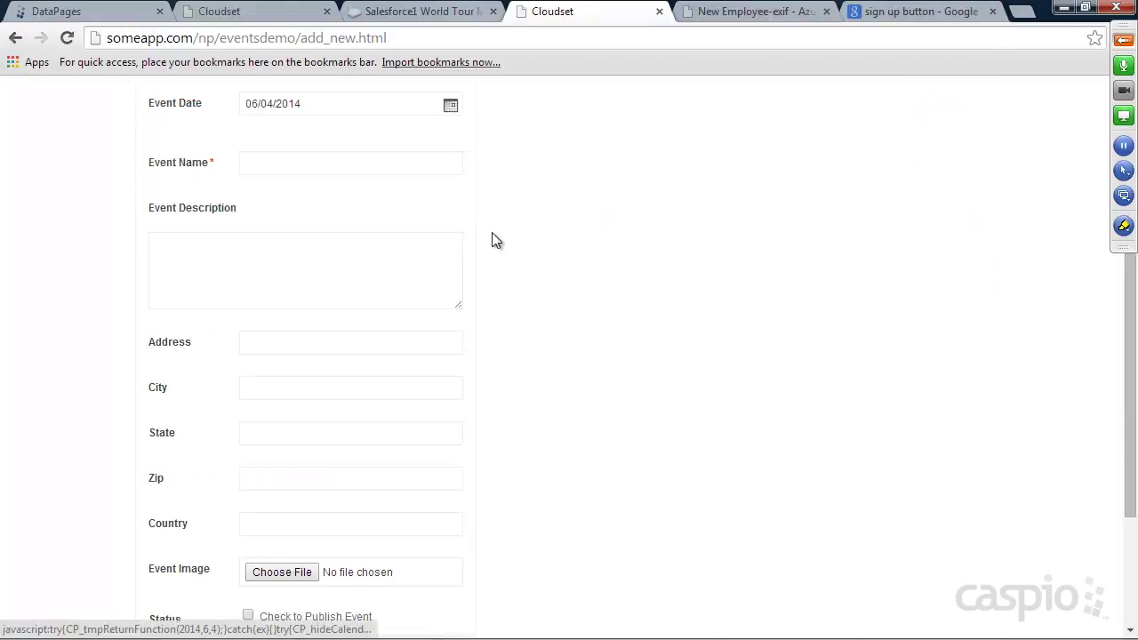
Step: Enter name 'Germany Event', description 'Munich live tradeshow', address '23 munich street' and city Munich
click(274, 160)
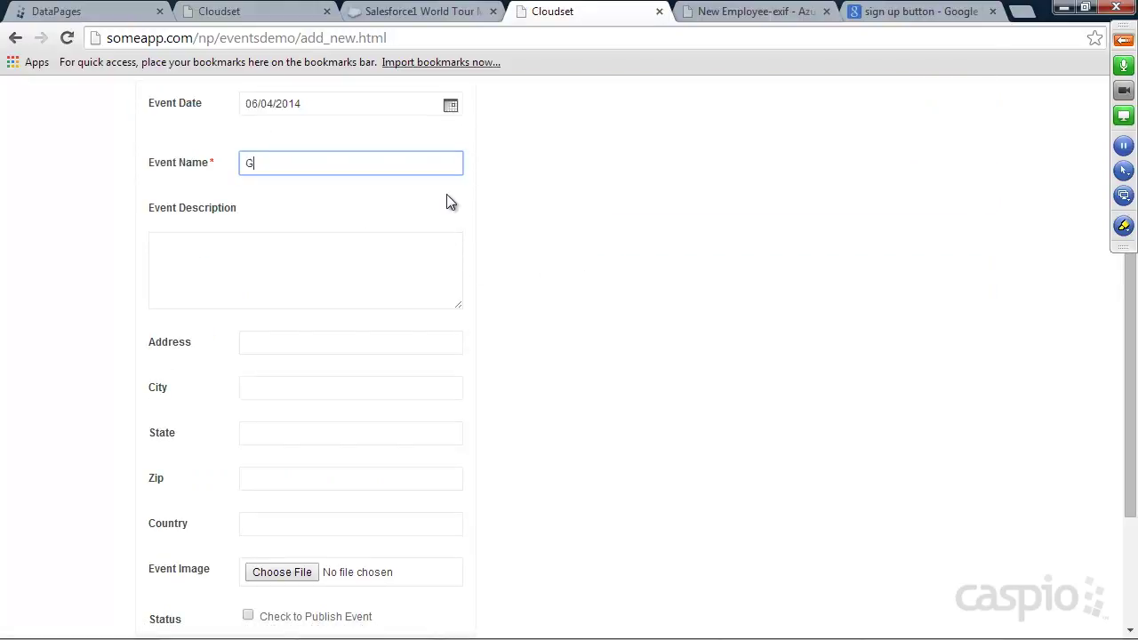
text(Germany Event)
key(Tab)
text(Muni)
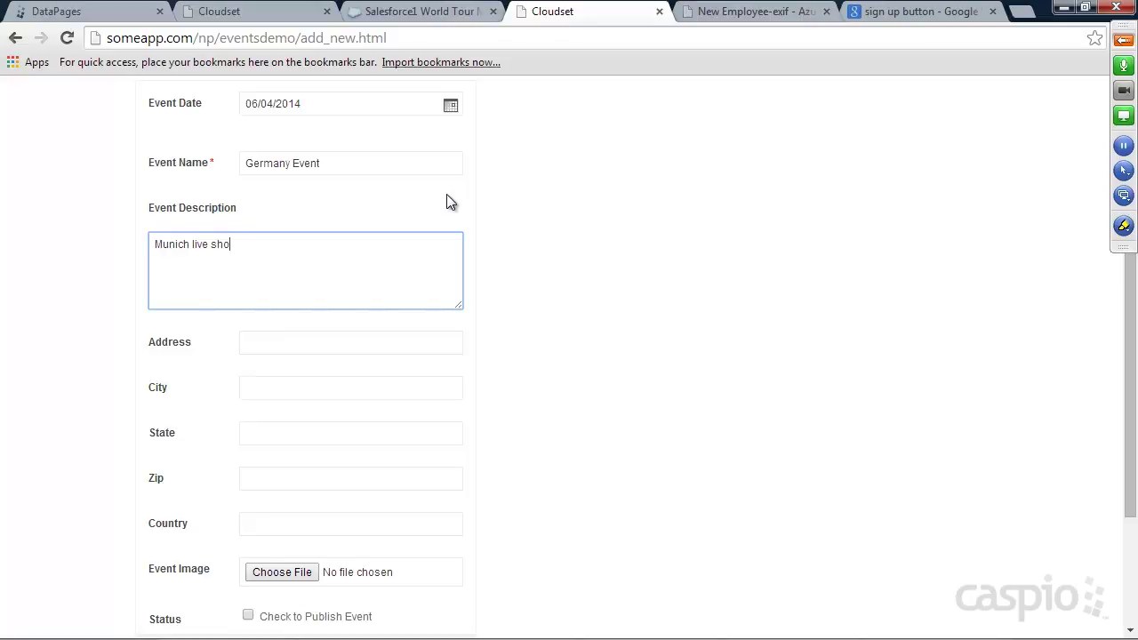
text(ch live tradeshow)
key(Tab)
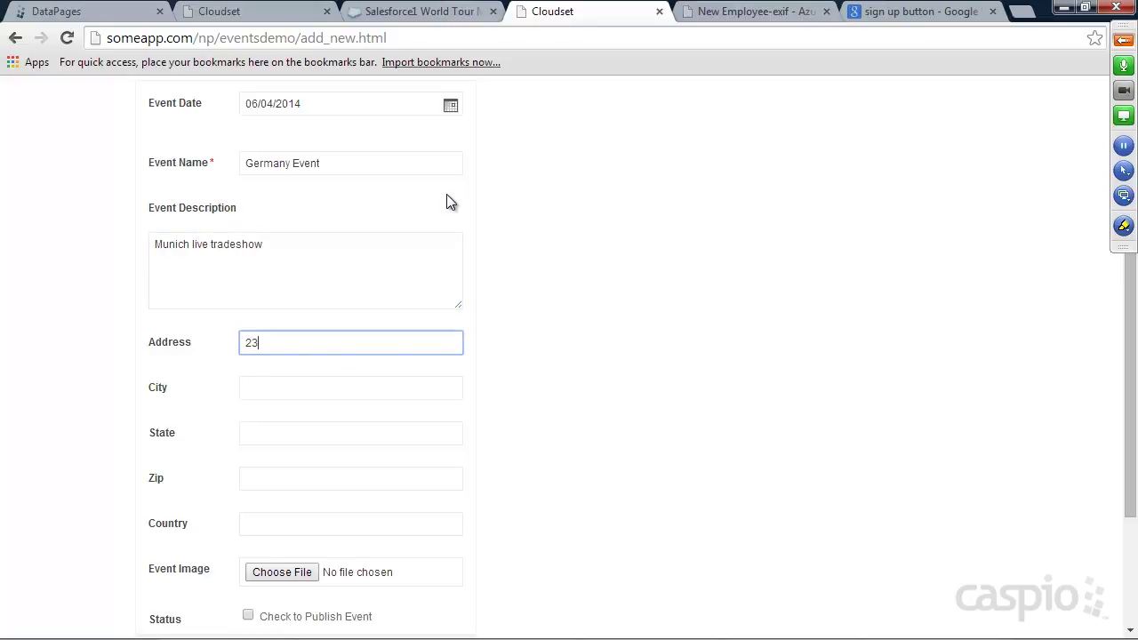
text(23 munich street)
key(Tab)
text(Mu)
key(Tab)
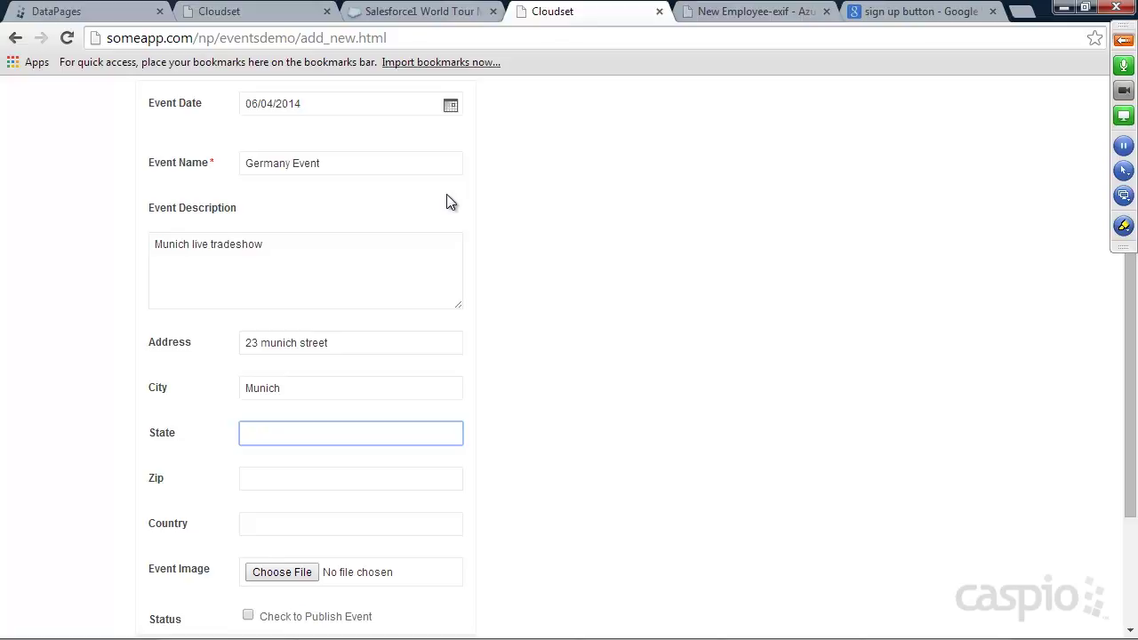
Step: Fill in zip code 3333333 and country Germany
scroll(494, 322, down, 1)
click(273, 388)
text(3333333)
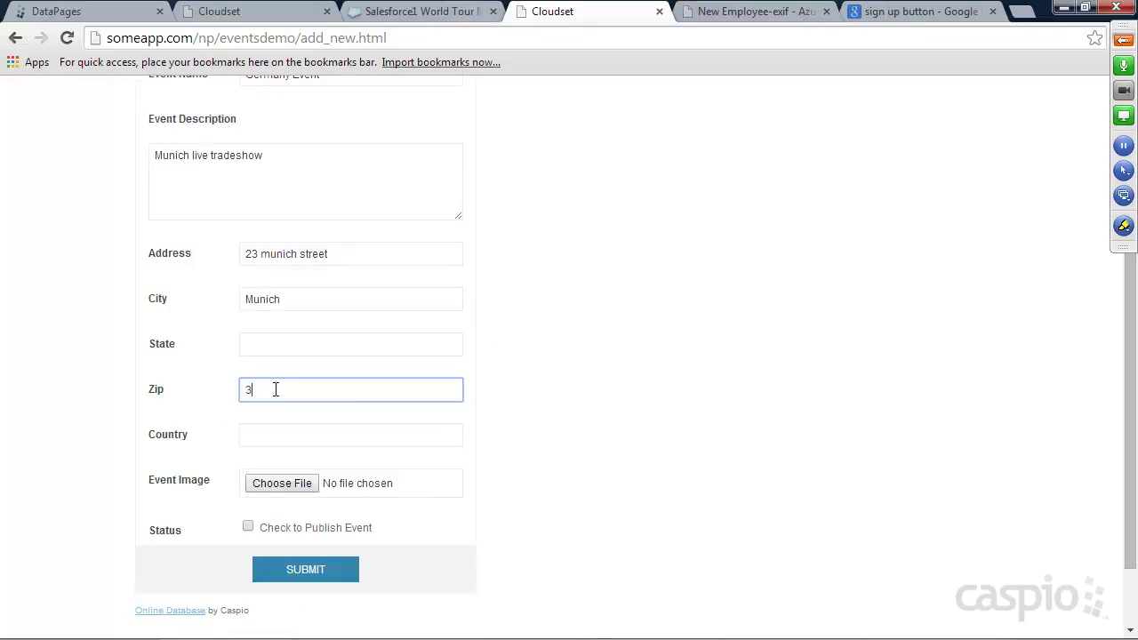
click(273, 434)
text(Germany)
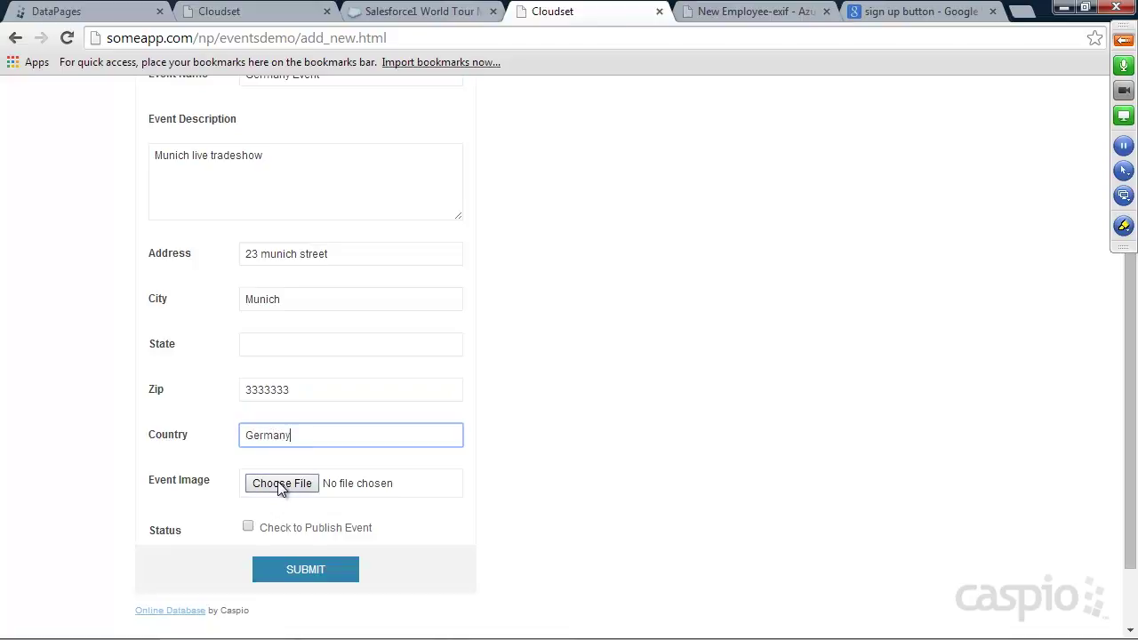
Step: Attach Autumn Leaves.jpg from Sample Pictures, mark the event published, and submit it
click(280, 484)
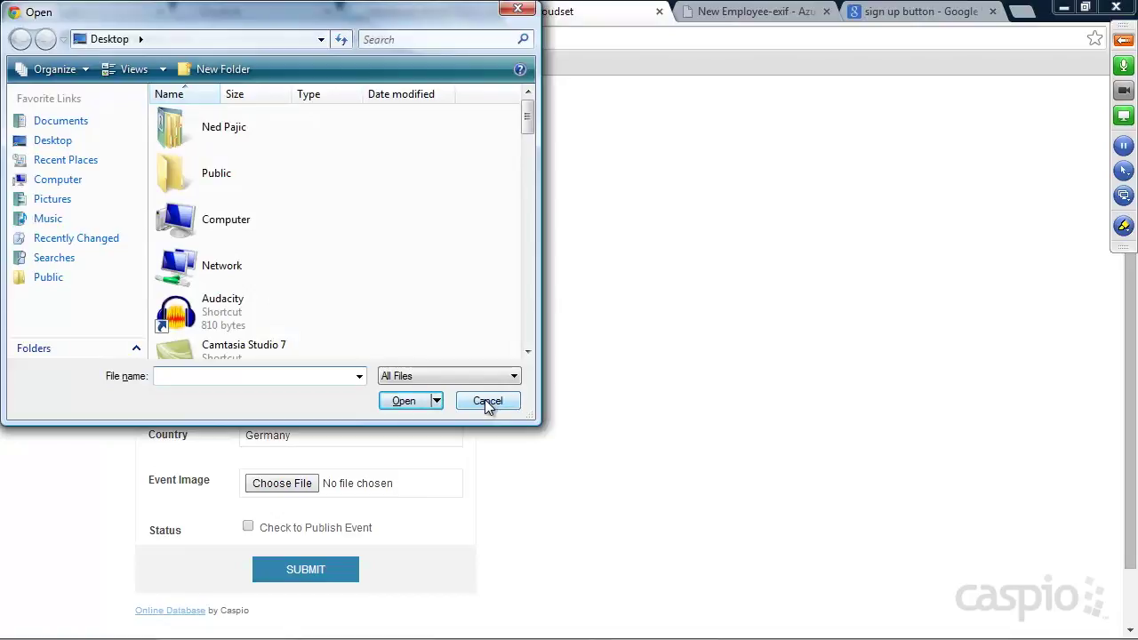
drag(528, 119, 533, 190)
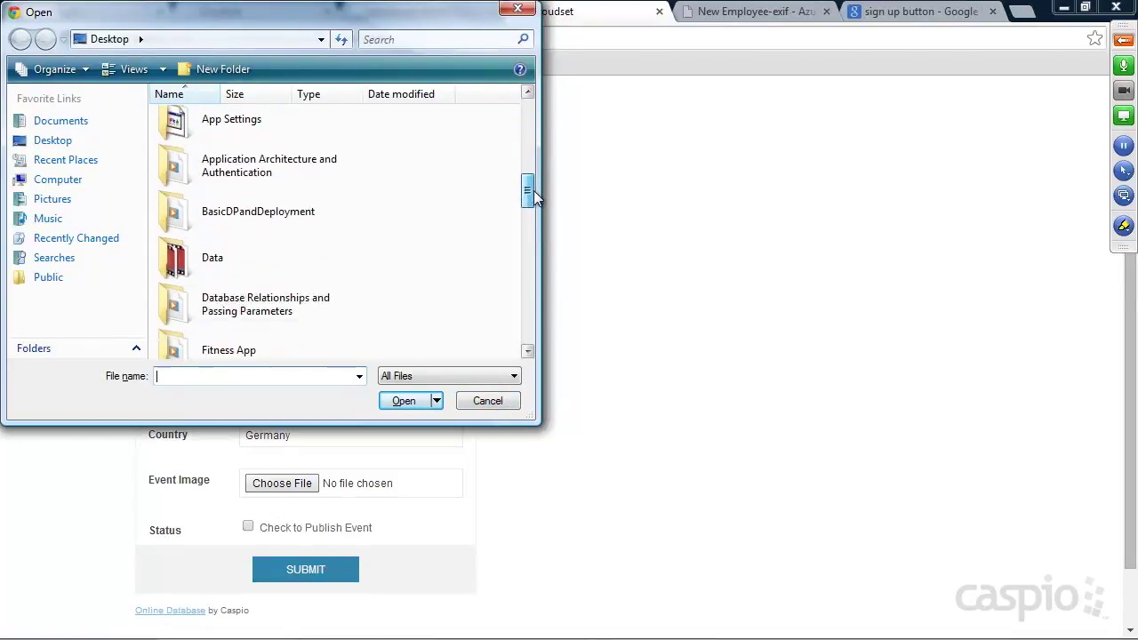
click(40, 199)
double_click(189, 153)
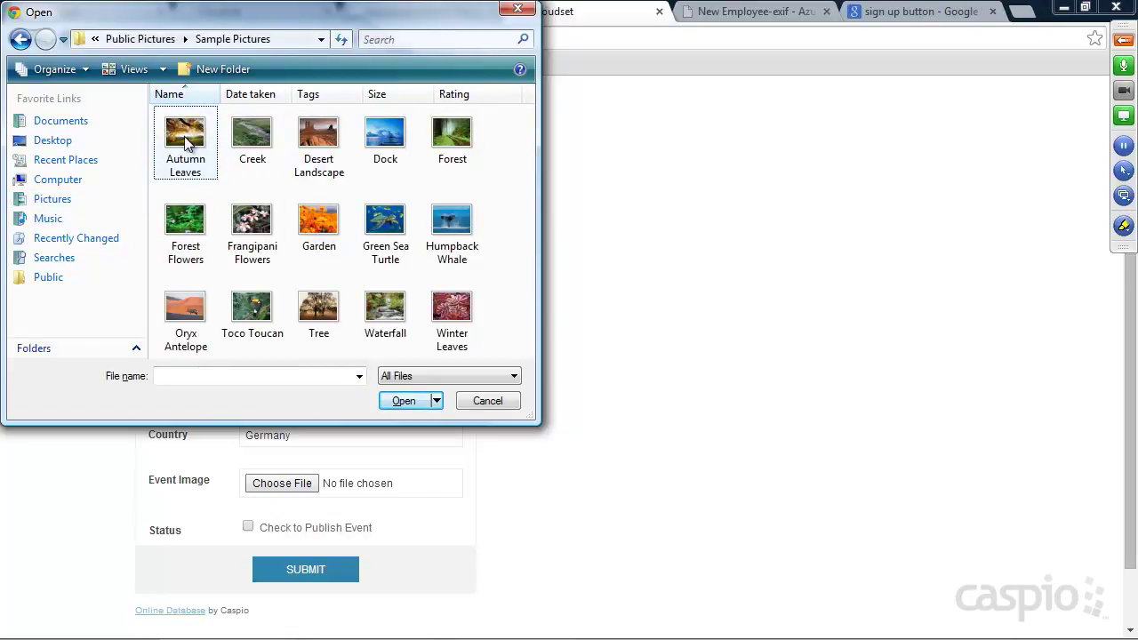
double_click(189, 131)
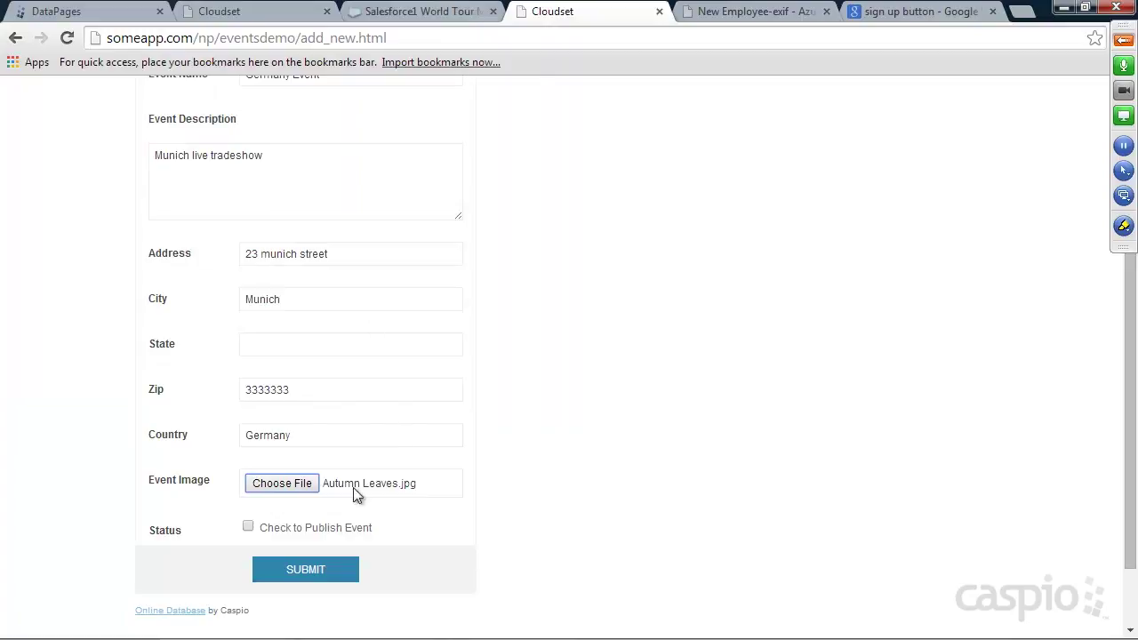
click(248, 527)
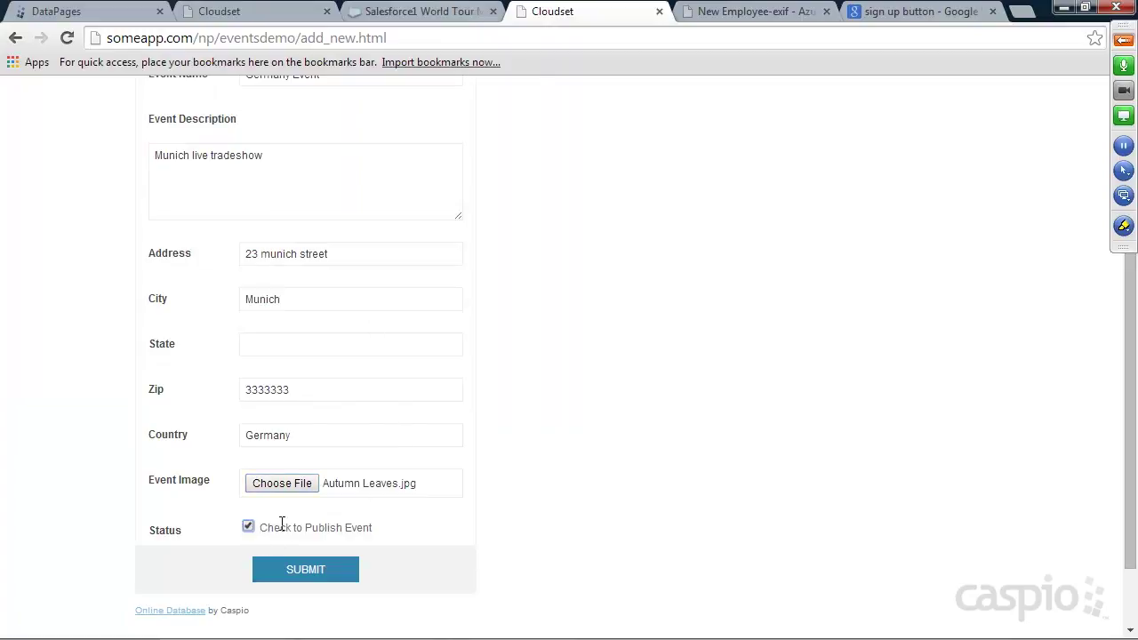
click(311, 573)
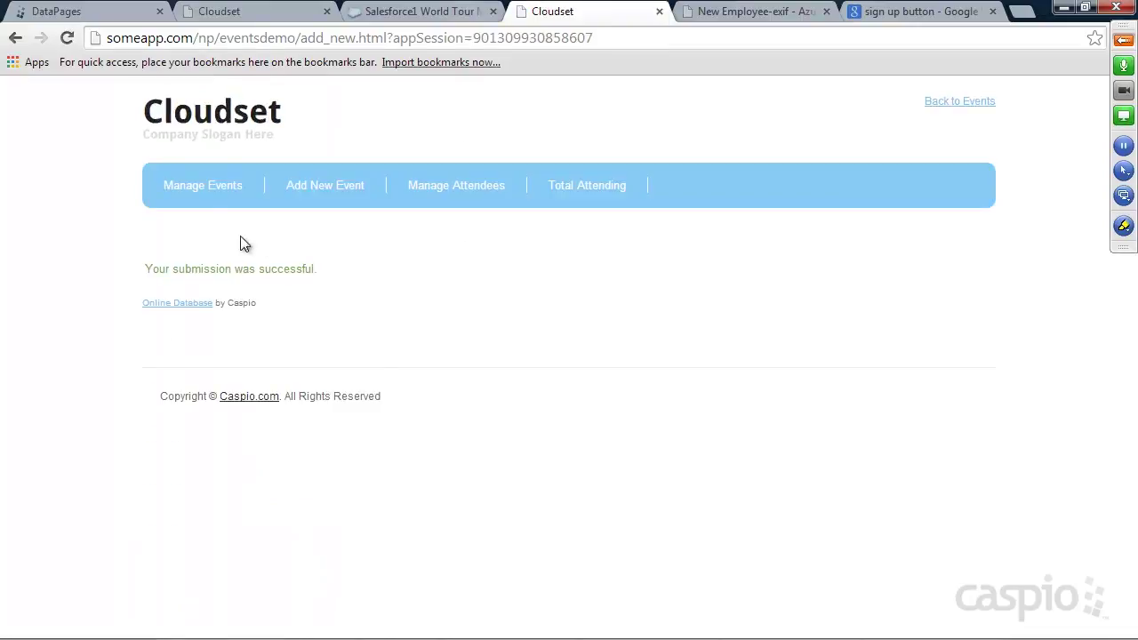
Step: Return from Manage Events to the events page and view the United States list, showing only New Event
click(199, 184)
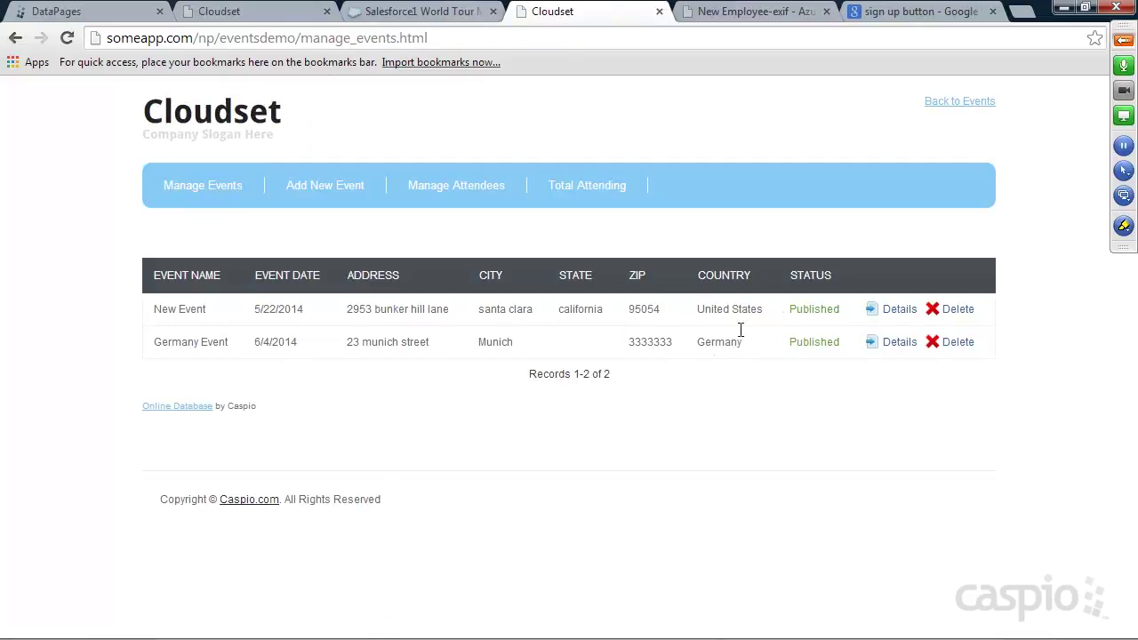
click(954, 104)
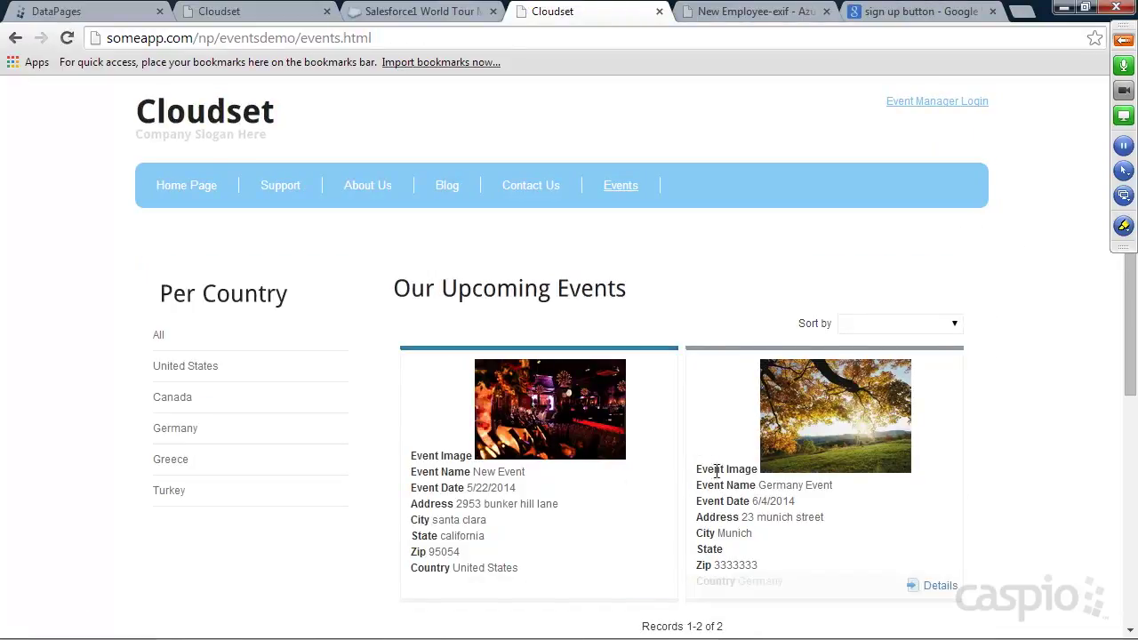
click(210, 367)
scroll(1003, 314, down, 2)
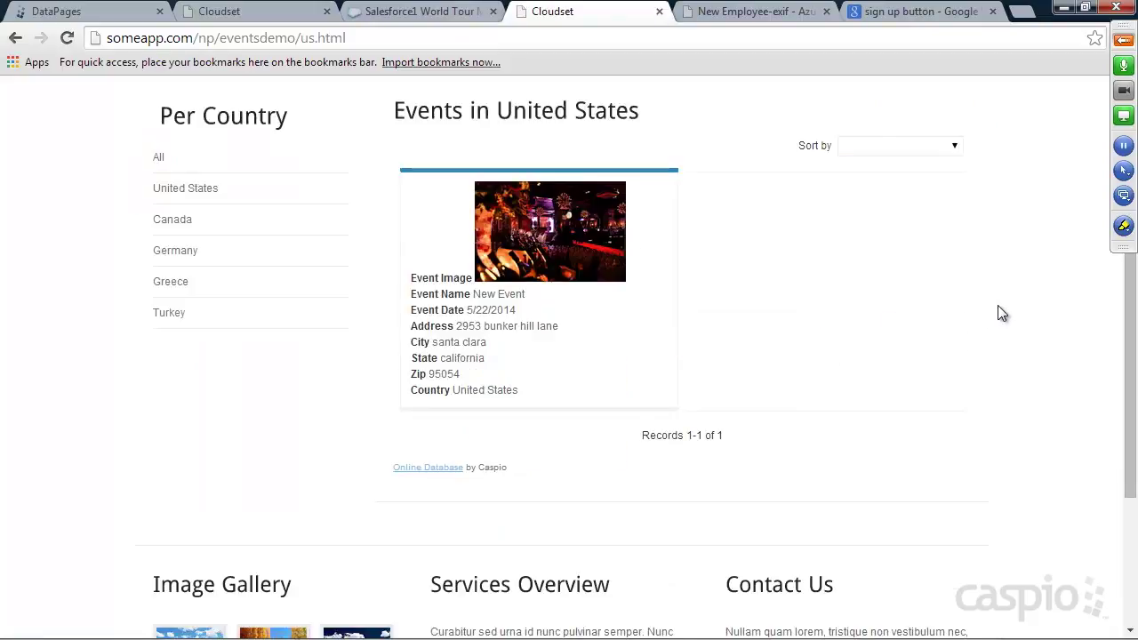
mouse_move(508, 247)
scroll(1046, 329, up, 1)
scroll(1046, 329, up, 1)
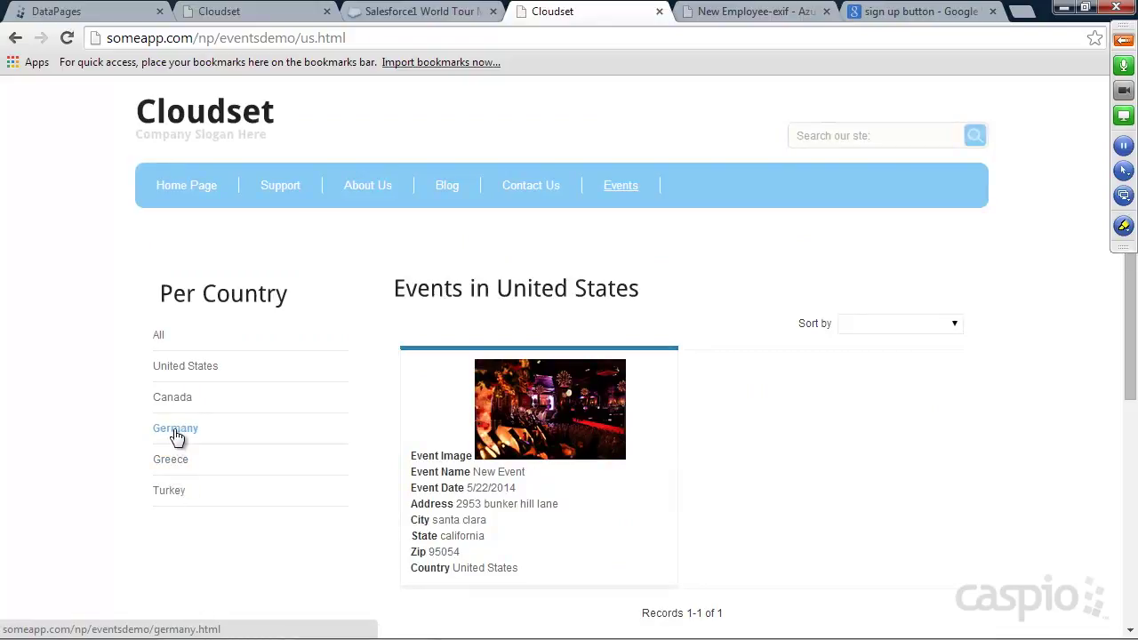
Step: Look over the Even US Events entry in Caspio's DataPages list, then return to Cloudset
click(92, 18)
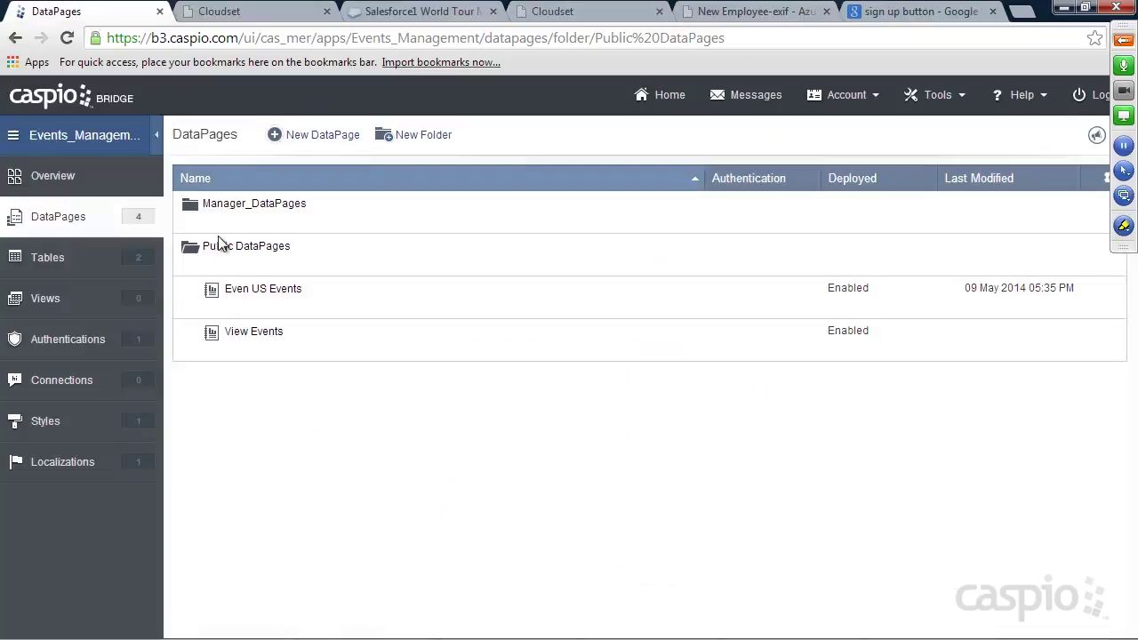
mouse_move(254, 302)
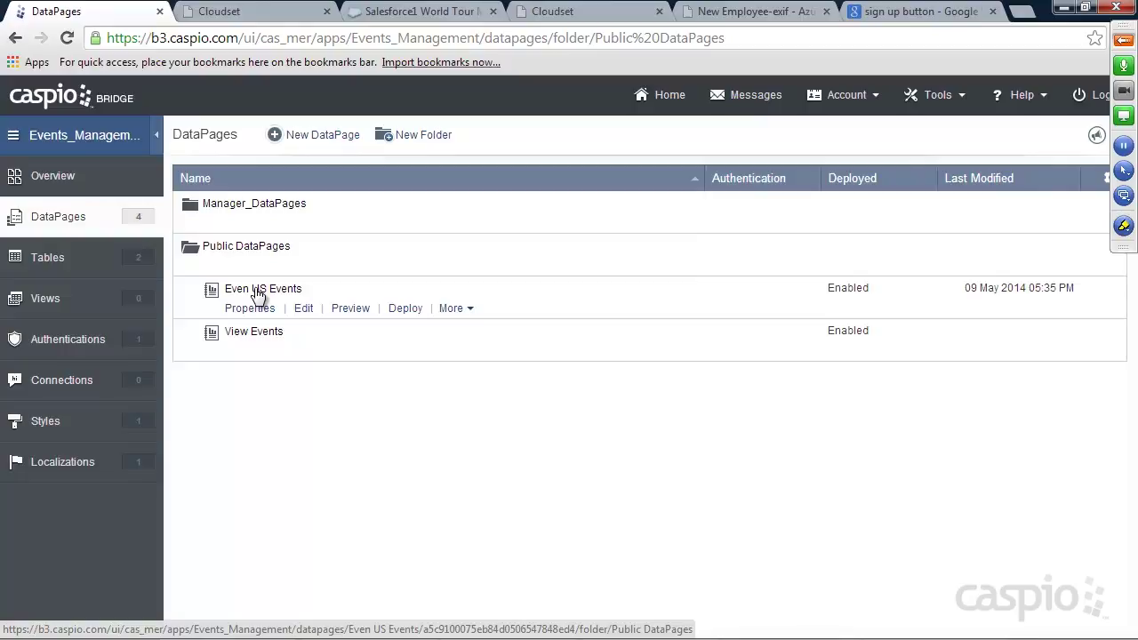
click(248, 17)
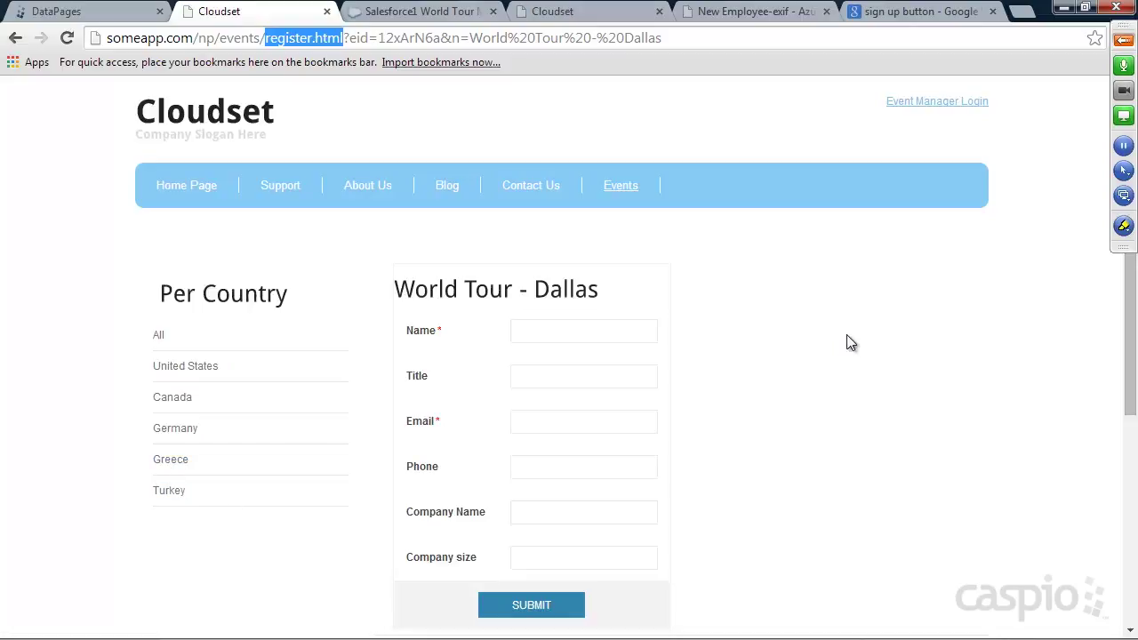
Step: View the US event's details, then switch to all countries and open New Event's full details
click(582, 13)
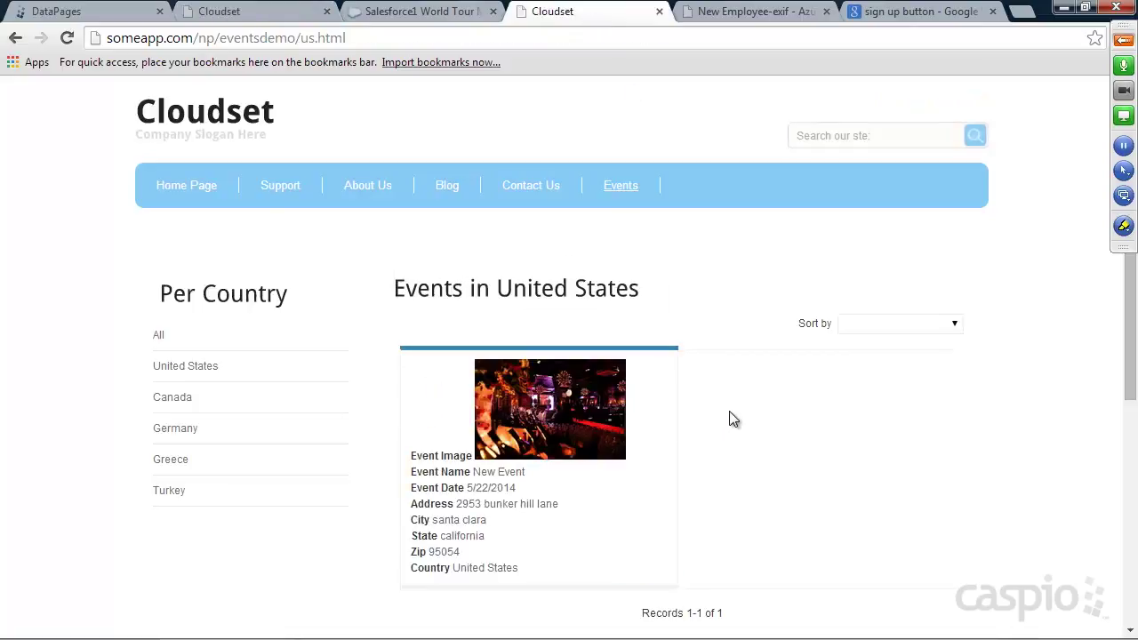
scroll(732, 419, down, 1)
click(656, 485)
click(161, 251)
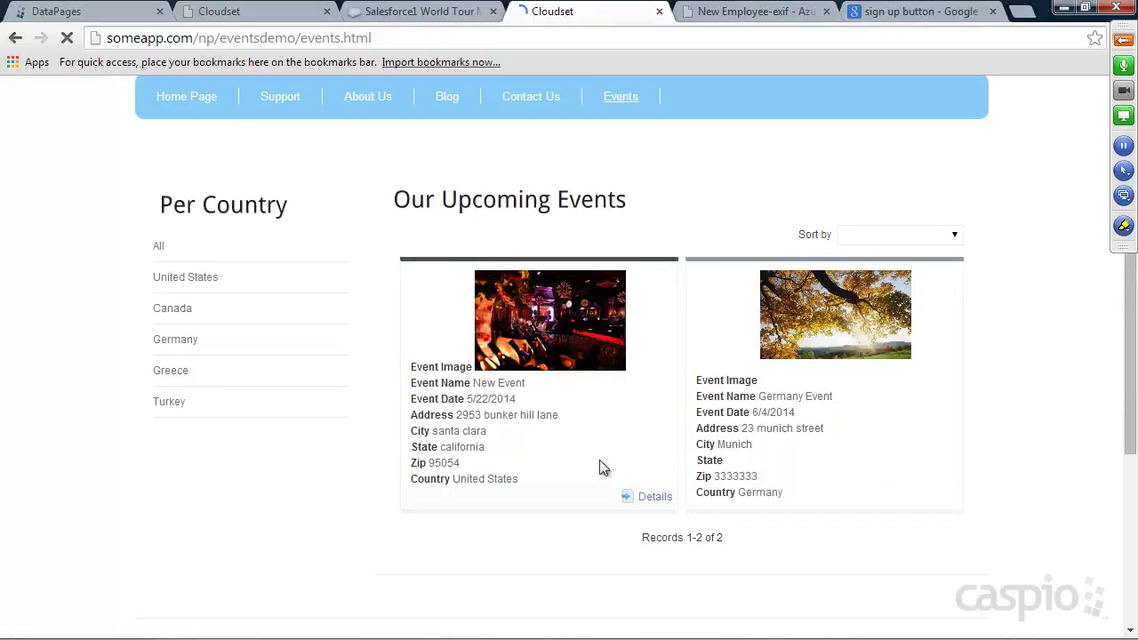
click(655, 503)
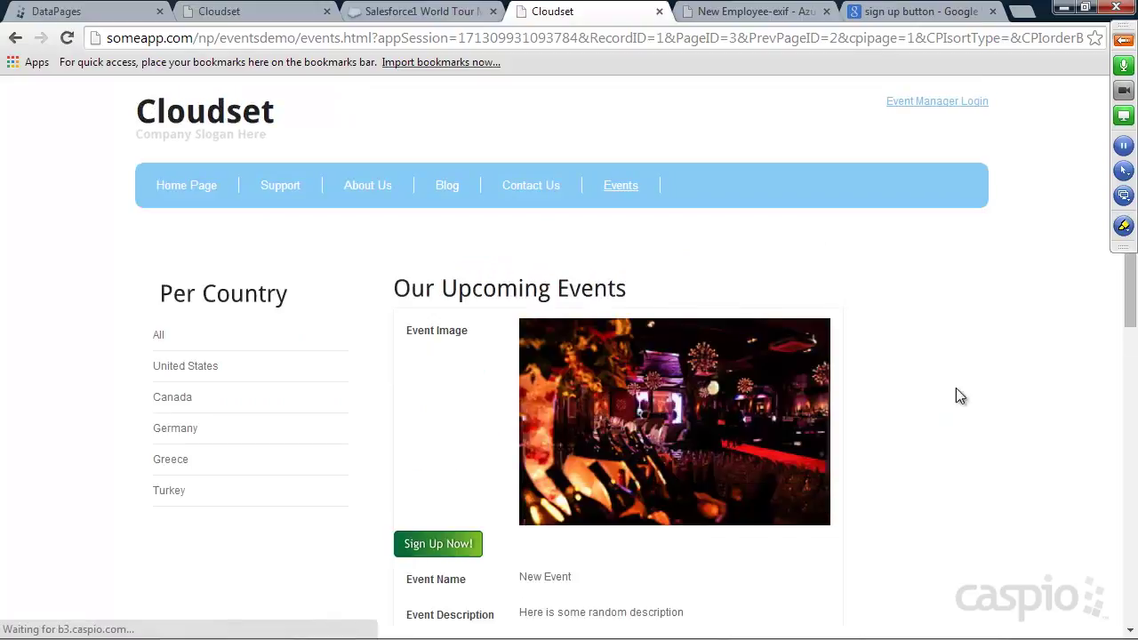
scroll(1031, 355, down, 2)
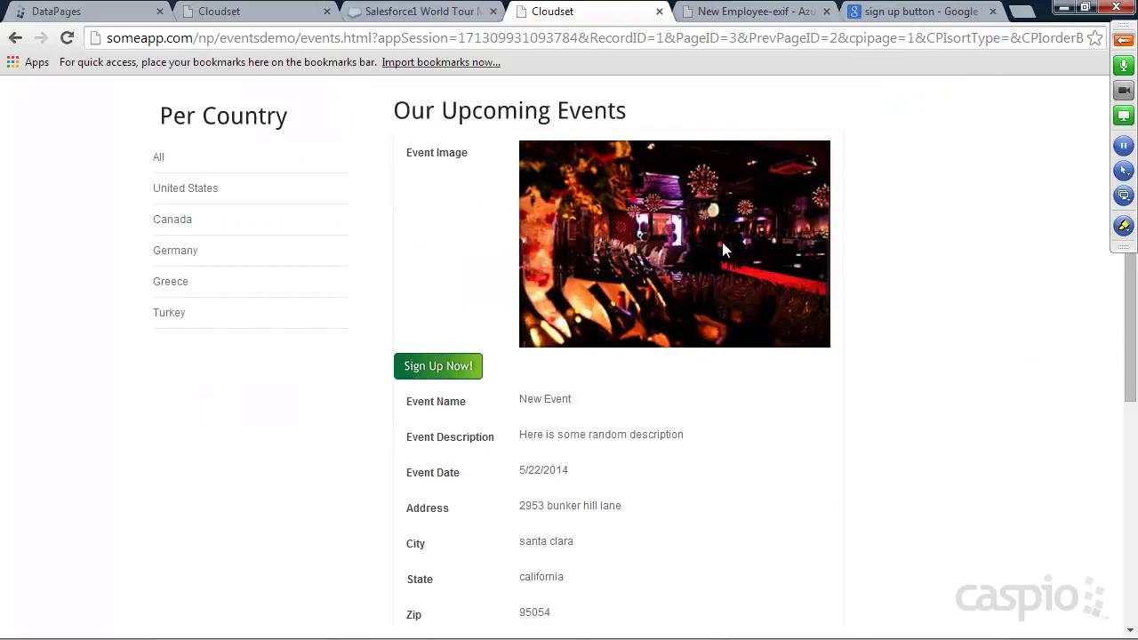
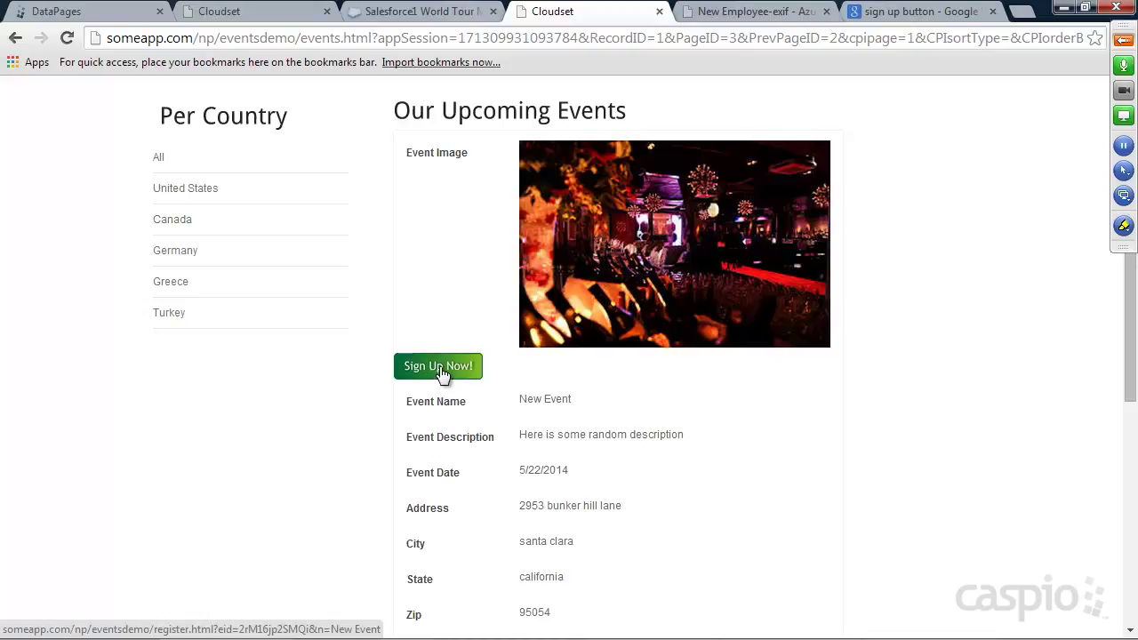
Step: Open New Event's sign-up page and highlight the eid and n=New%20Event parameters in its address
click(438, 368)
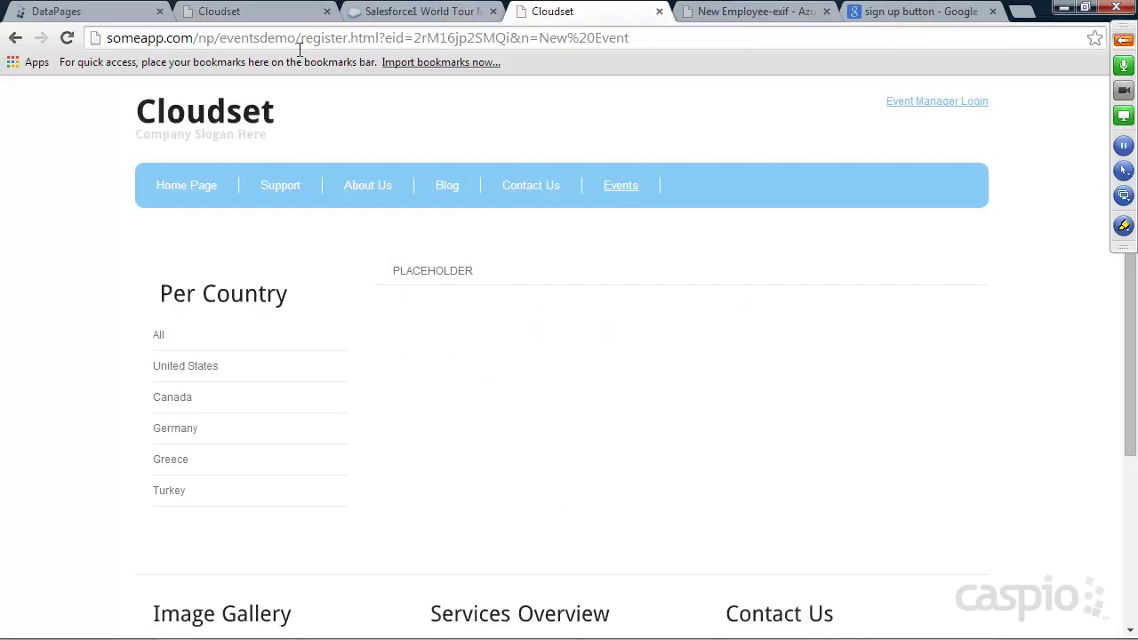
drag(384, 38, 507, 35)
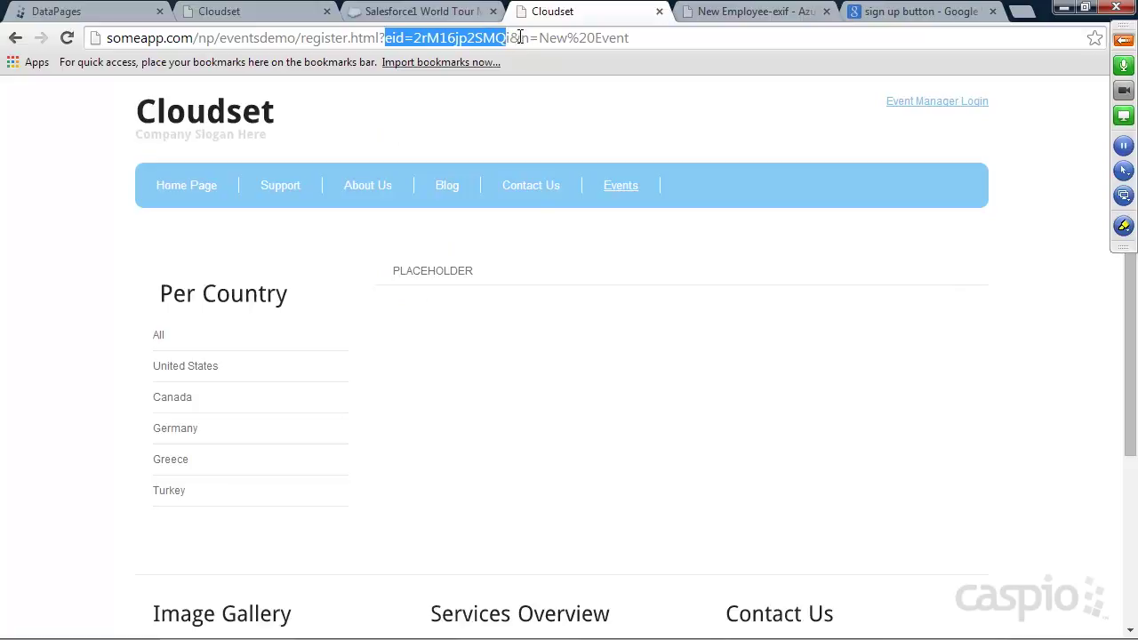
drag(522, 38, 634, 37)
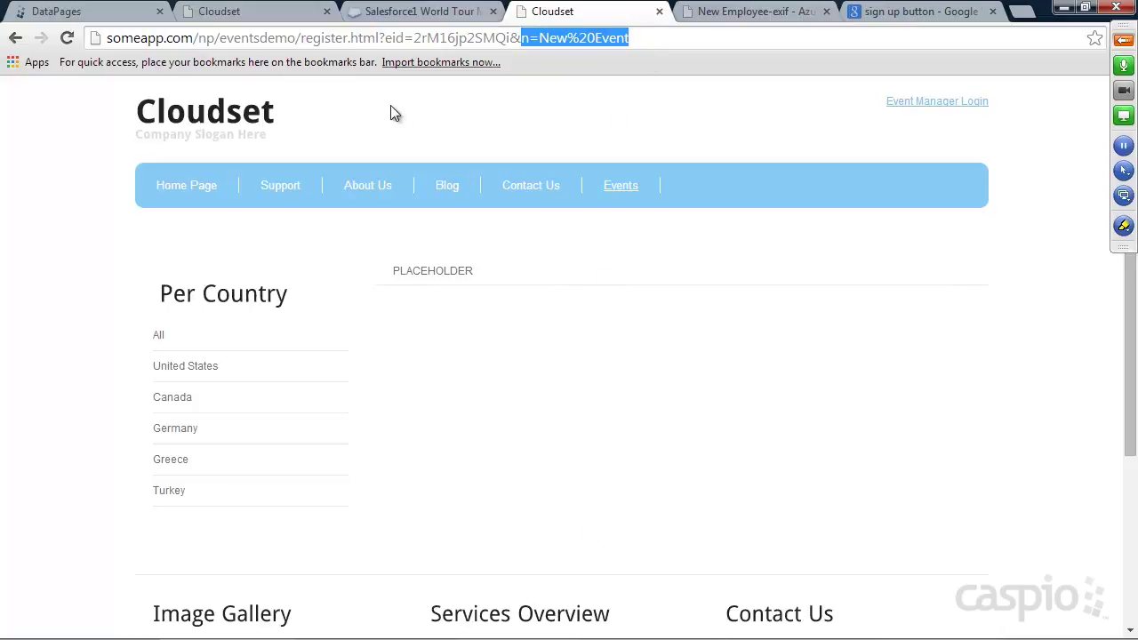
drag(382, 38, 632, 38)
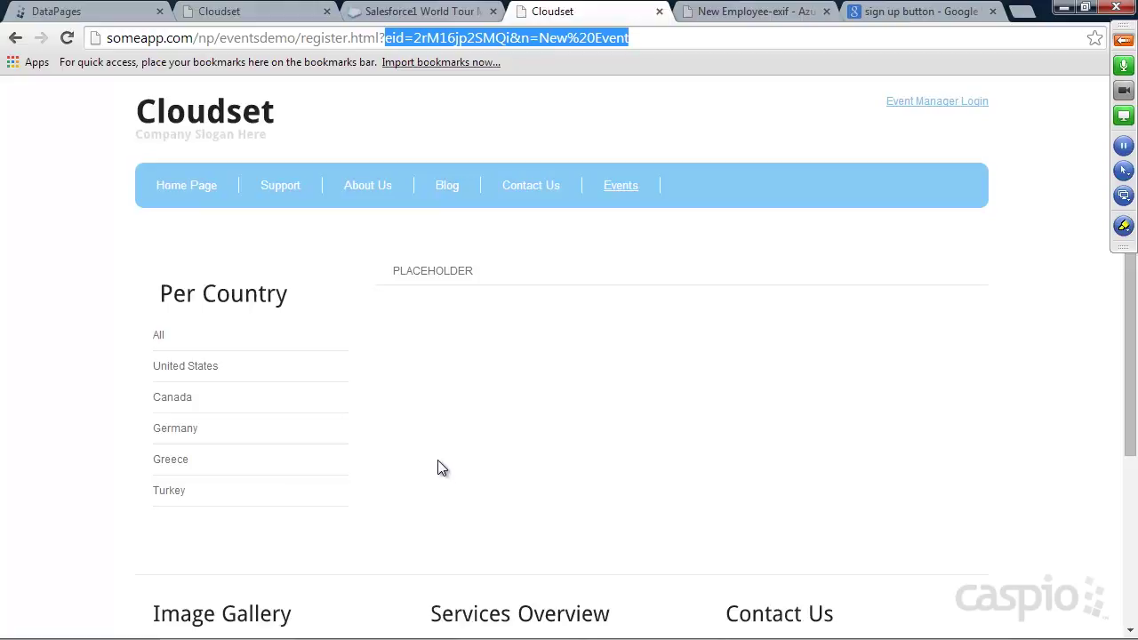
Step: Start a new Caspio table whose first field is Event_ID
click(59, 11)
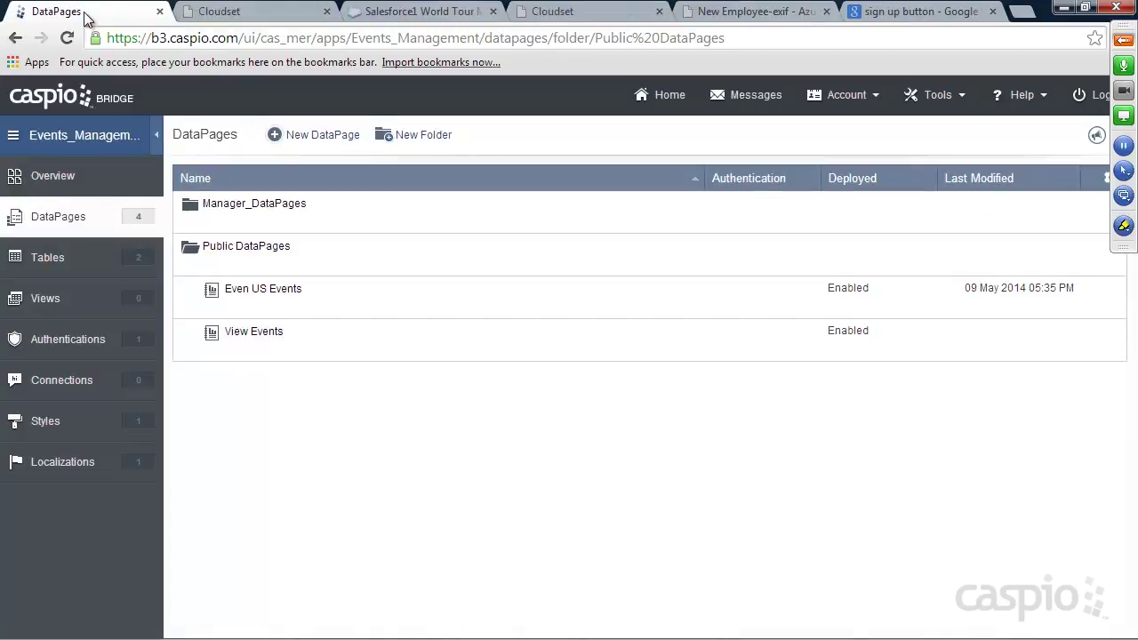
mouse_move(218, 253)
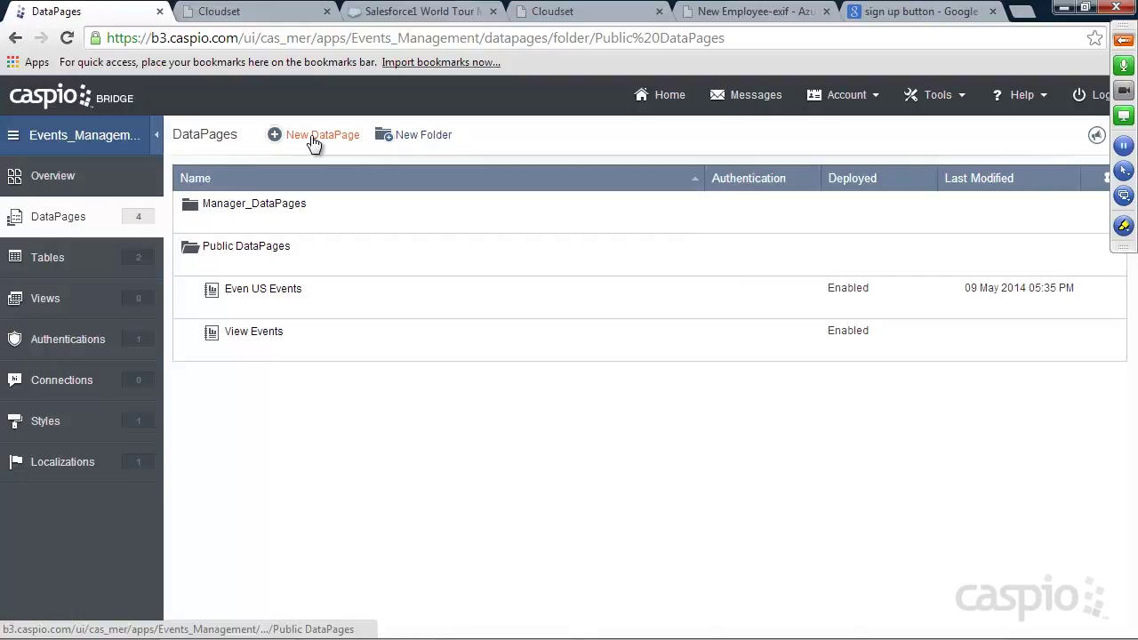
click(63, 264)
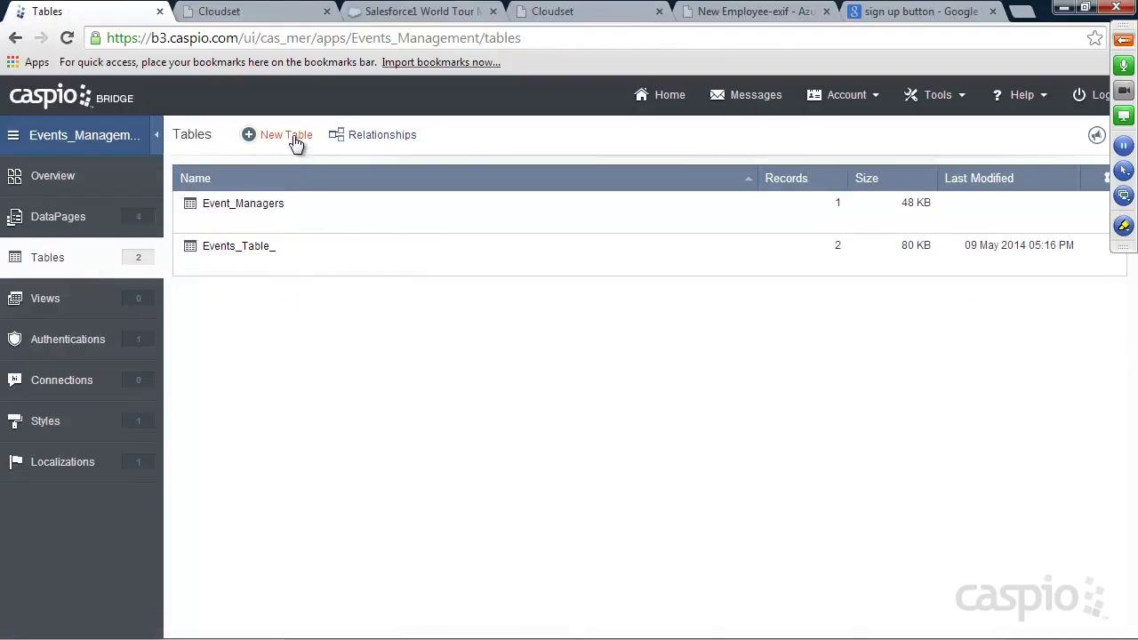
click(294, 136)
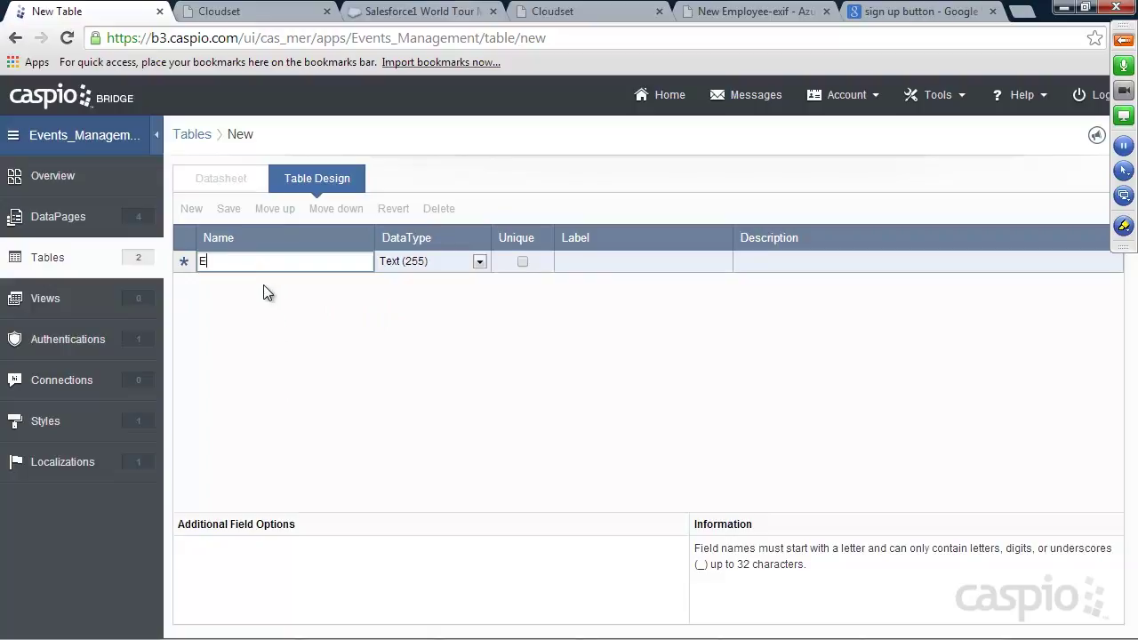
text(Event_ID)
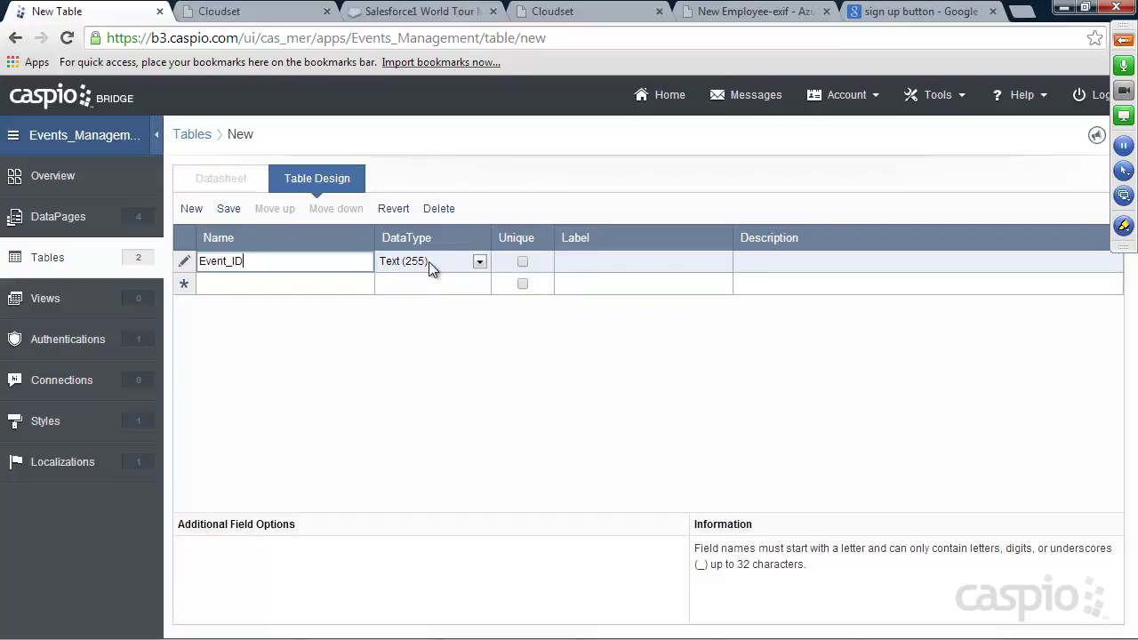
Step: Add a Date_Registered field with the Date/Time data type
click(243, 283)
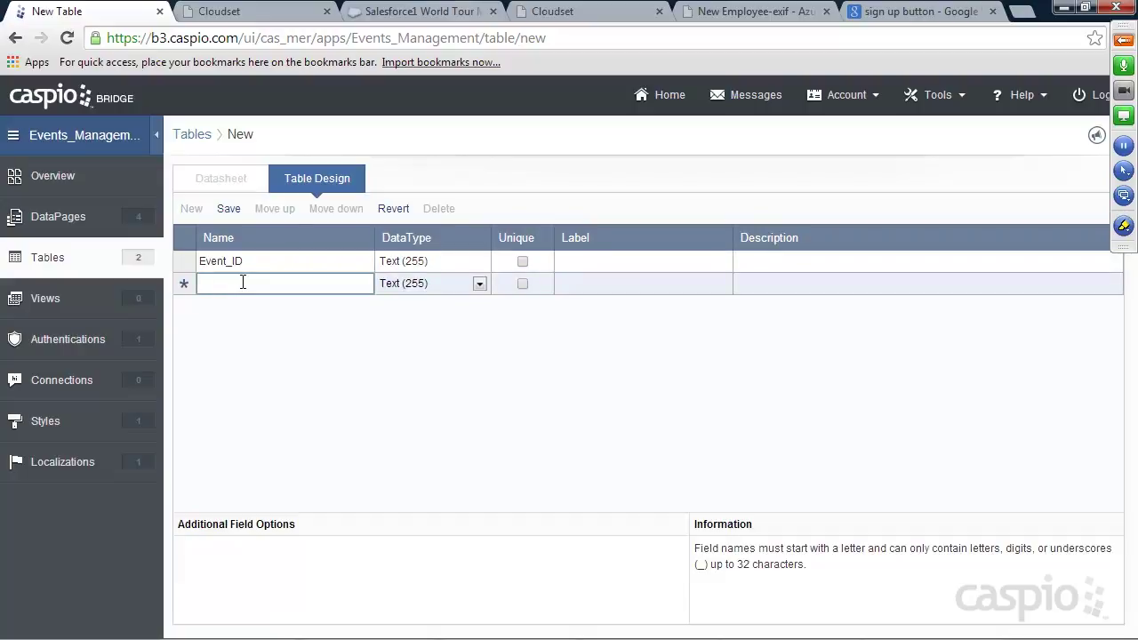
text(Date_Submit)
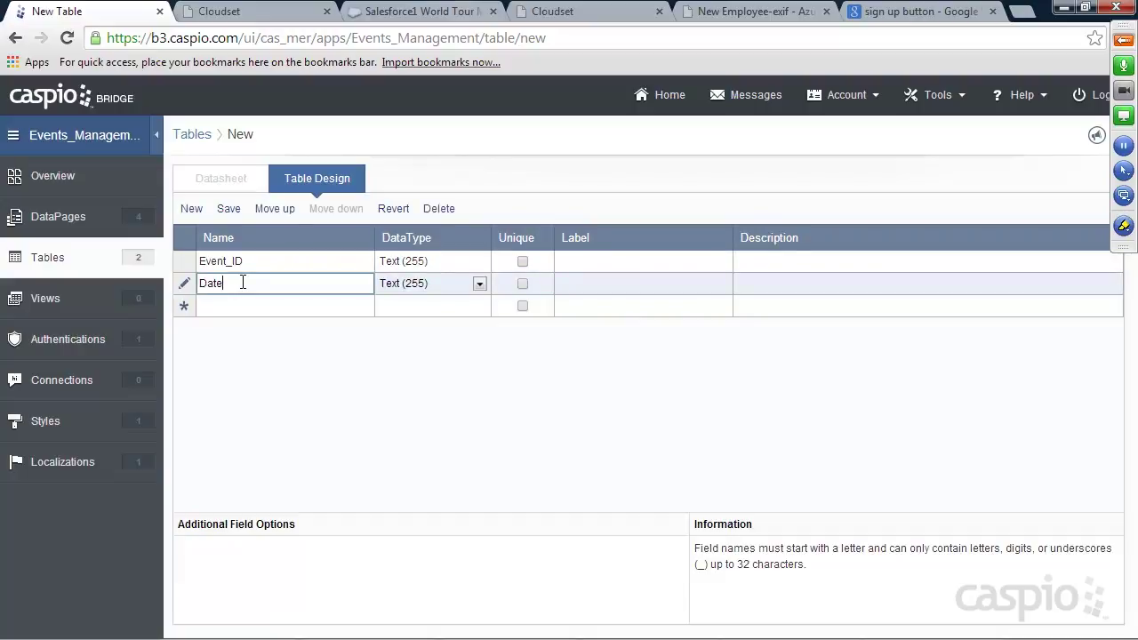
key(BackSpace)
key(BackSpace)
key(BackSpace)
key(BackSpace)
key(BackSpace)
key(BackSpace)
text(Registered)
click(401, 286)
click(409, 391)
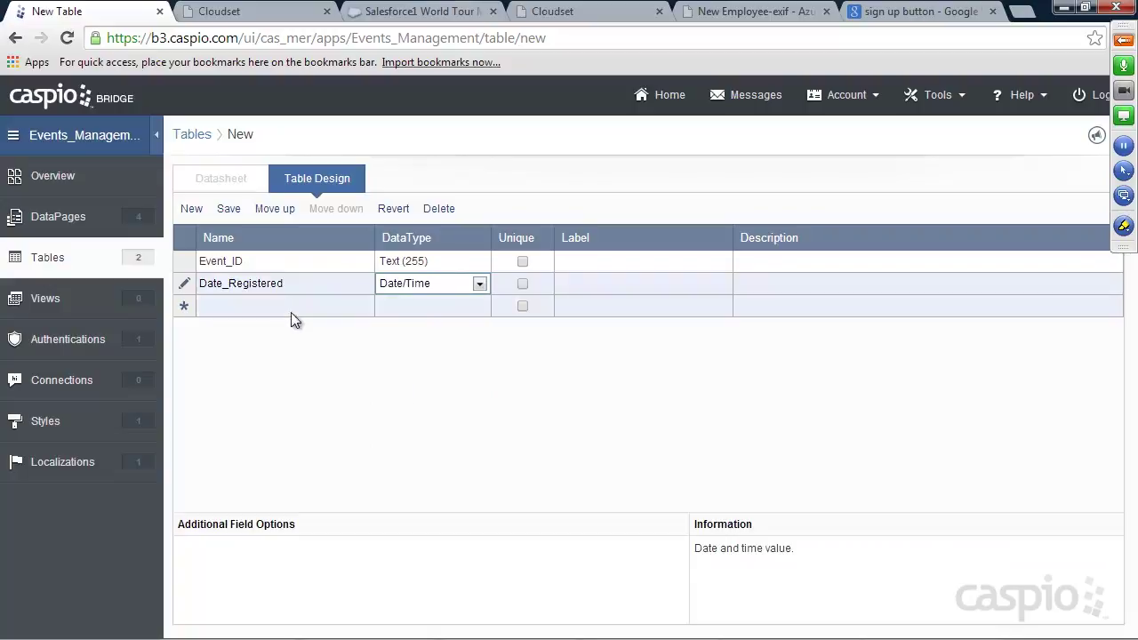
Step: Add Name, Email and Phone fields to the table
click(276, 304)
text(Name)
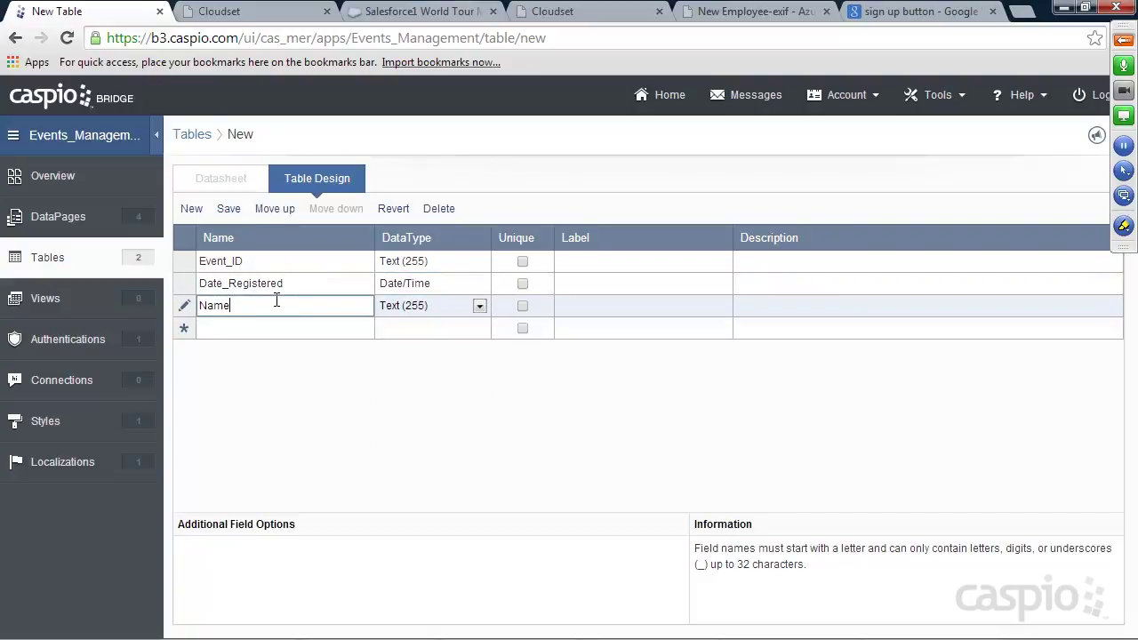
click(234, 329)
text(Email)
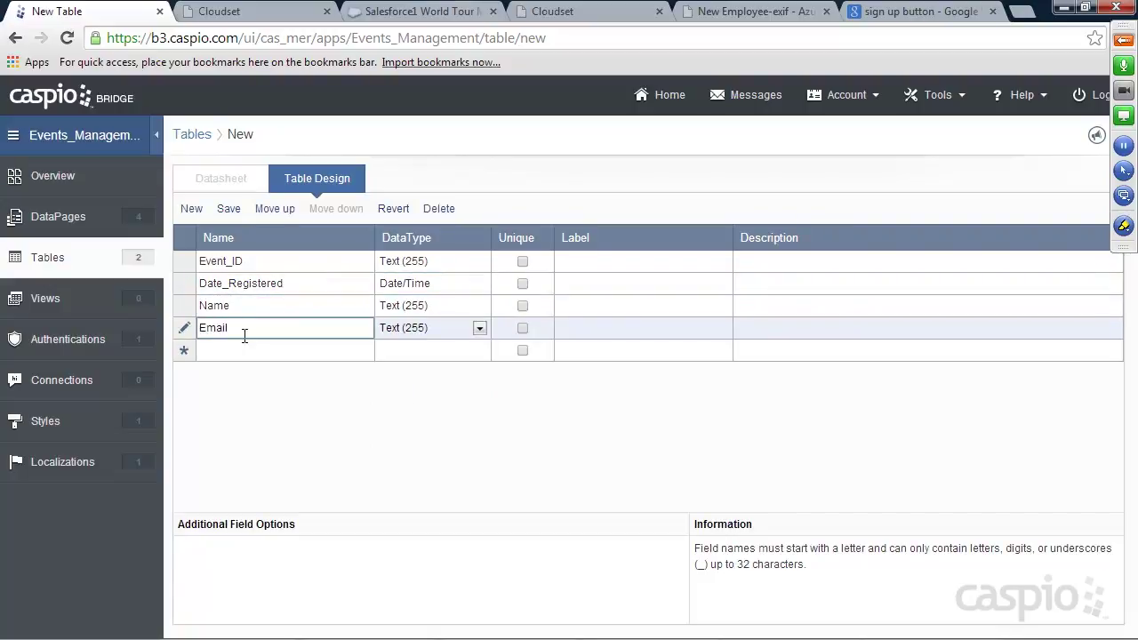
click(241, 355)
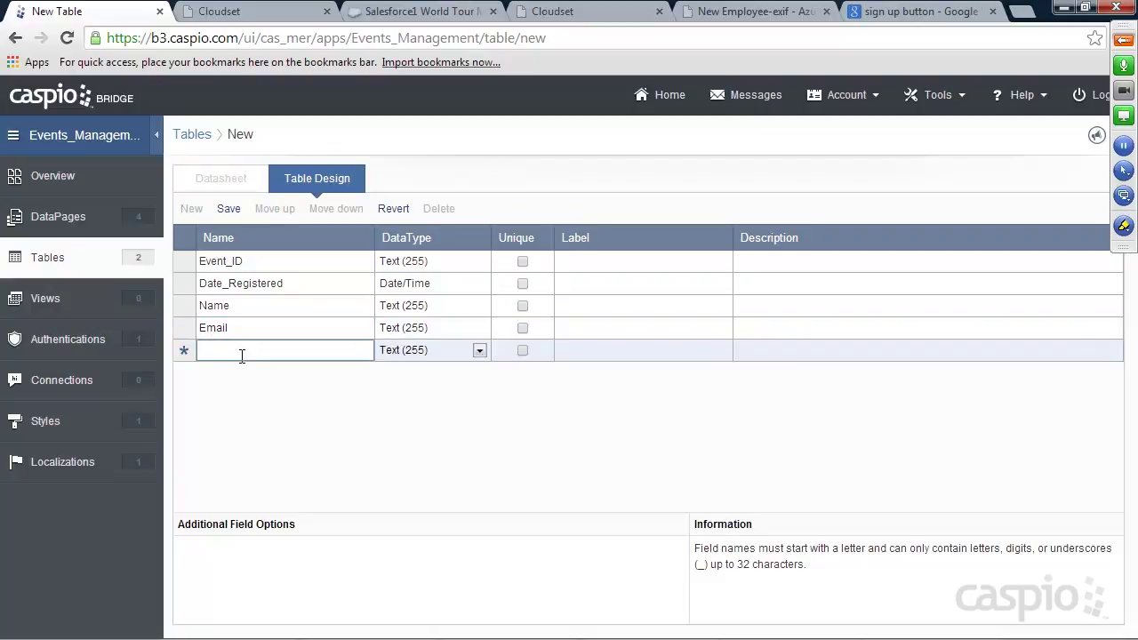
text(Phone)
click(259, 379)
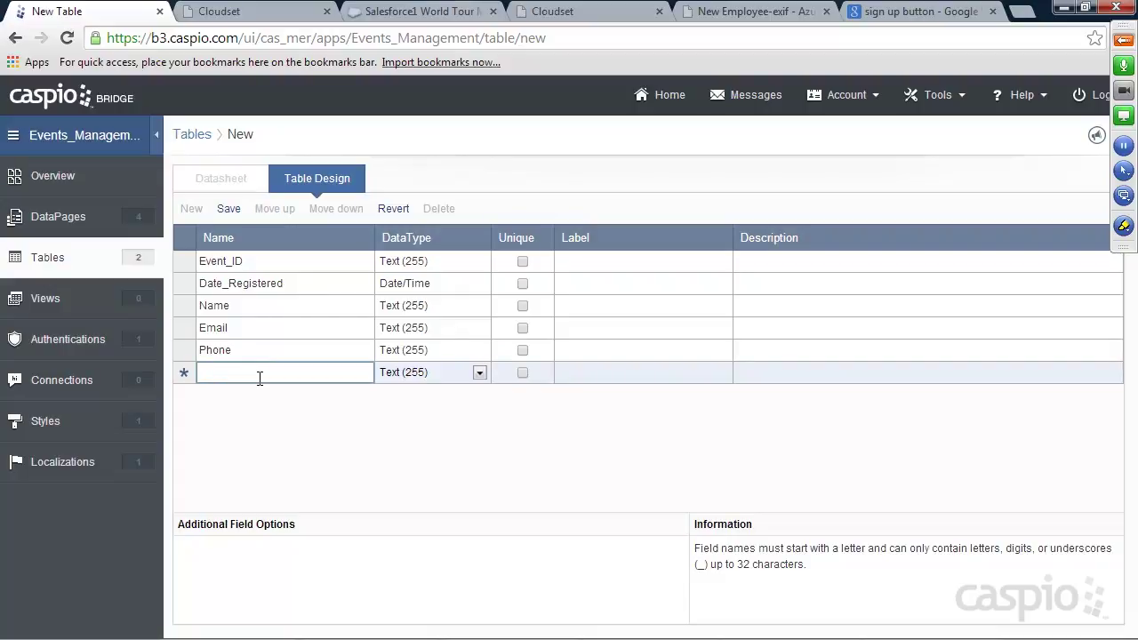
Step: Add Title, Company_Name and Company_Size text fields
text(Title)
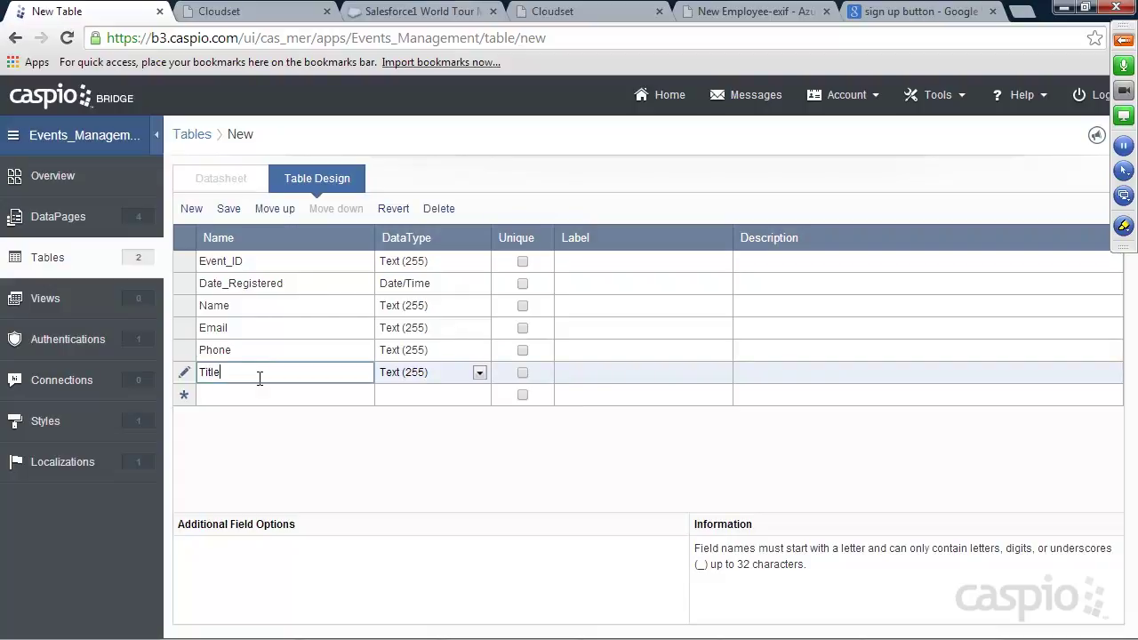
click(251, 396)
text(Cmpa)
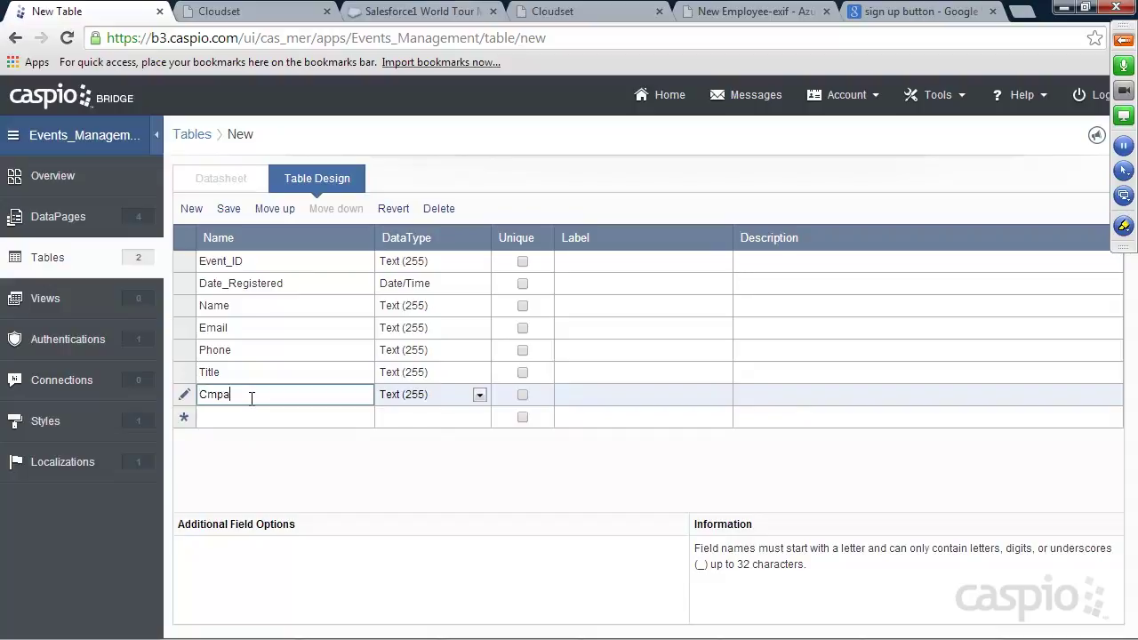
key(BackSpace)
key(BackSpace)
key(BackSpace)
text(ompany_Name)
click(250, 416)
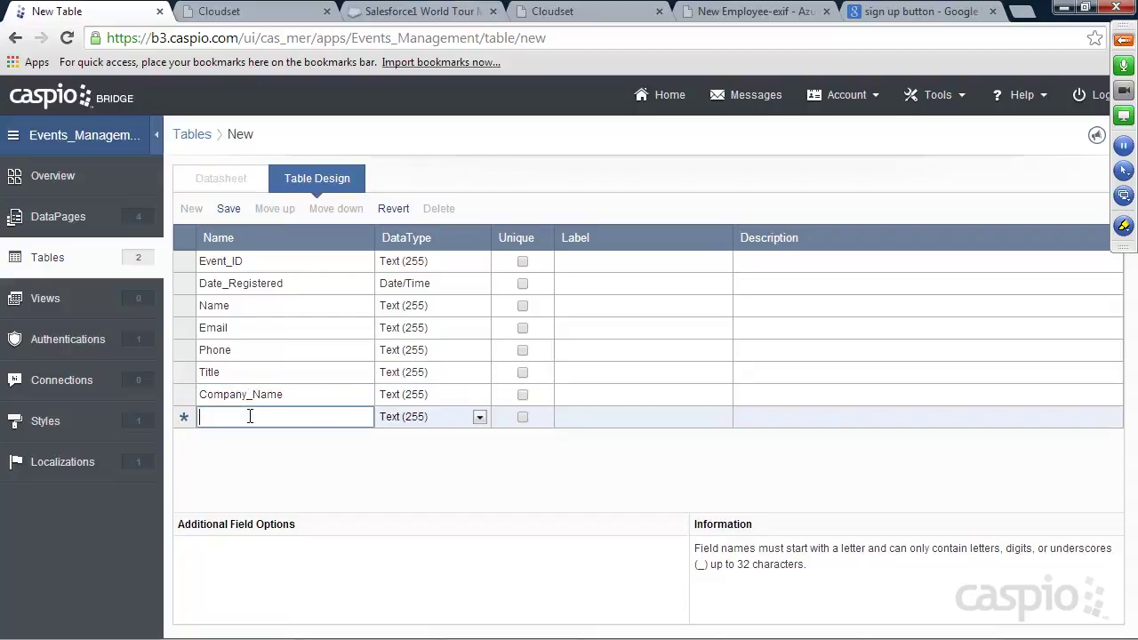
text(Company_Size)
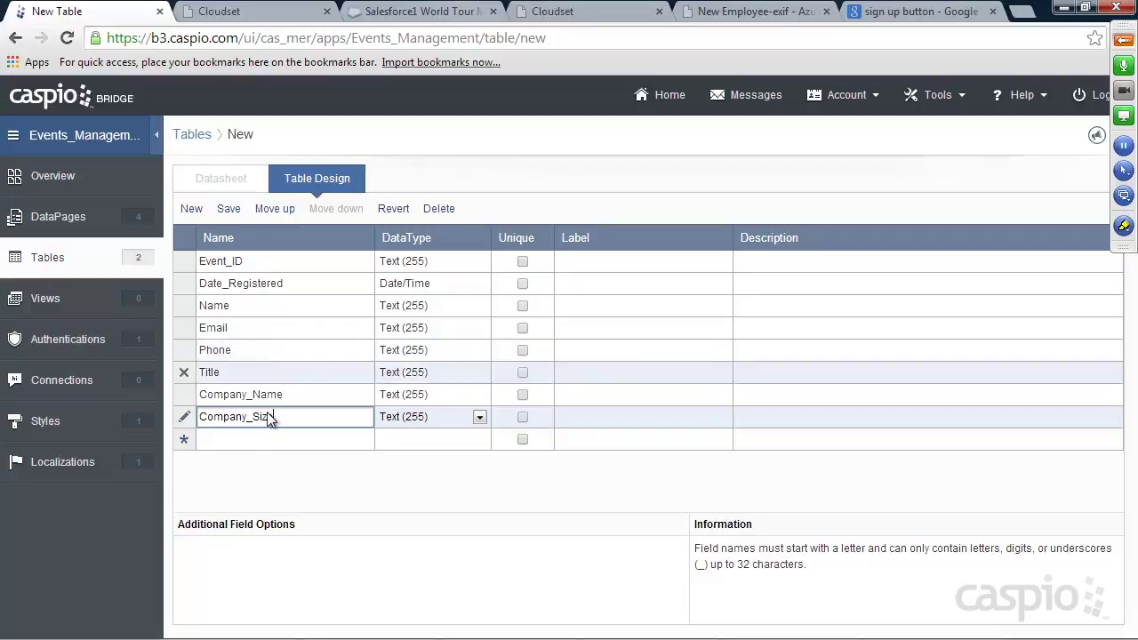
Step: Add an Internal_Notes field with the Text (64000) data type
click(244, 439)
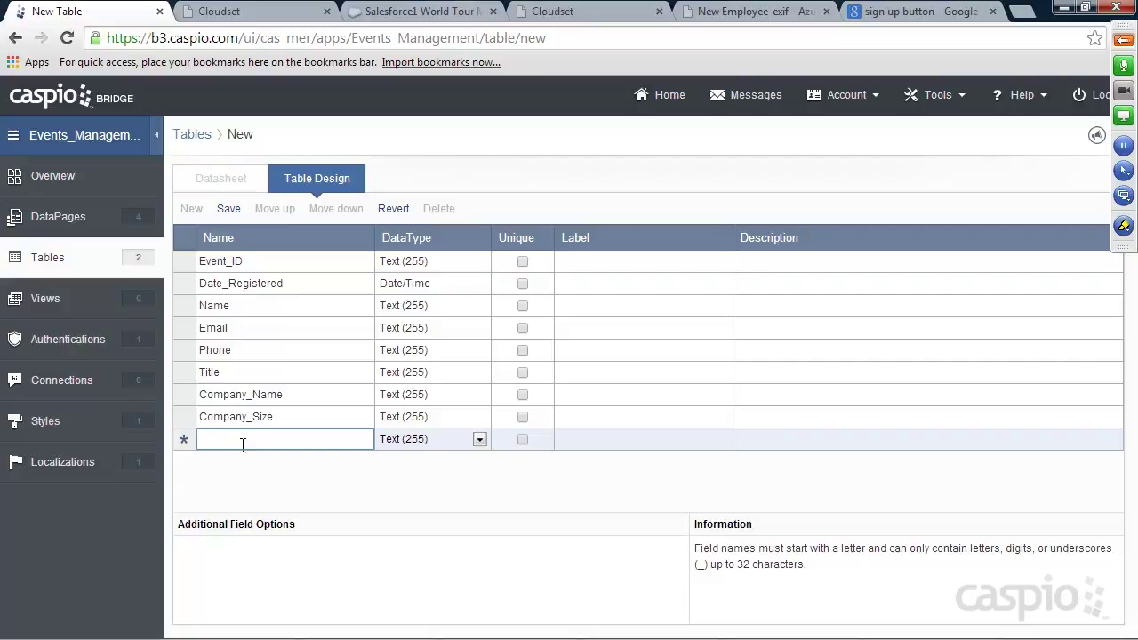
text(Internal)
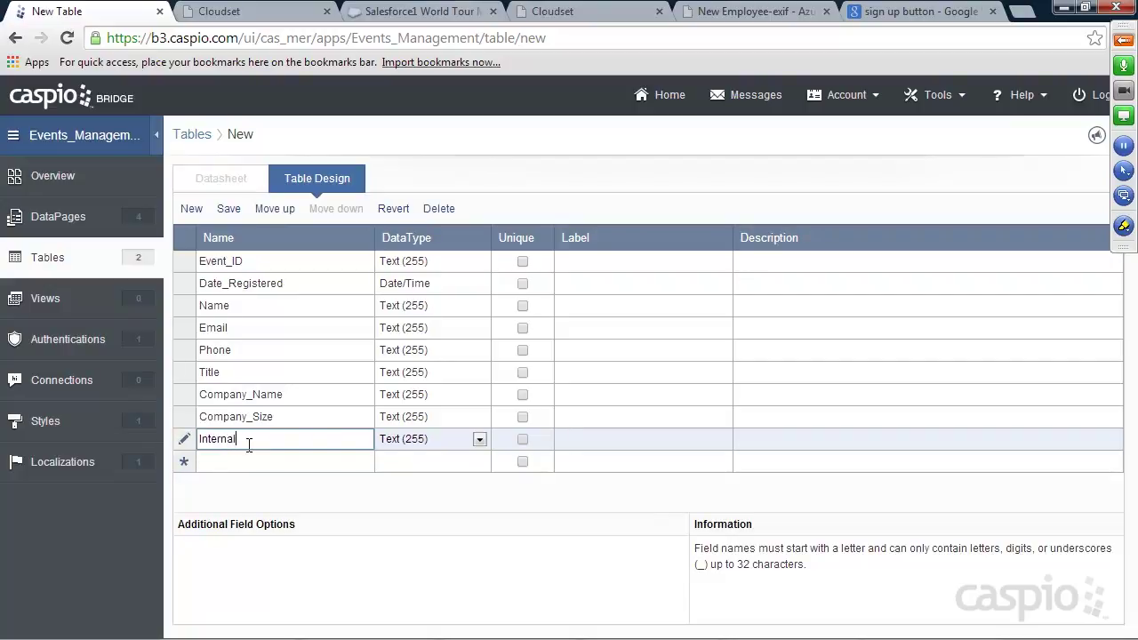
text(_Notes)
click(393, 444)
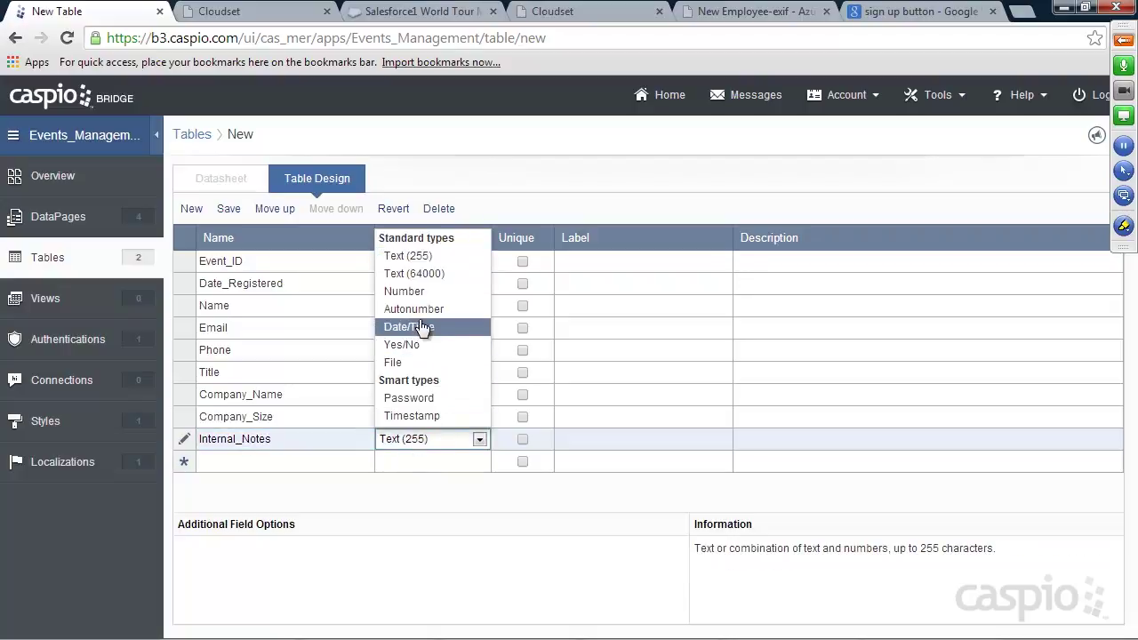
click(418, 274)
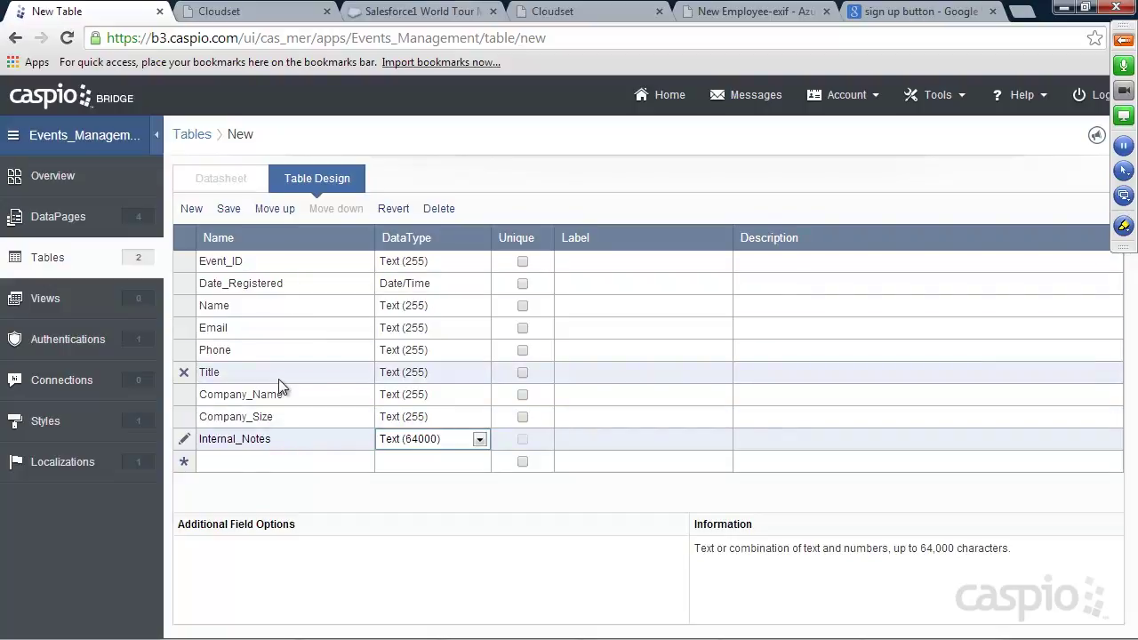
Step: Save the table design as Attendees_T_ and open its datasheet with nine empty columns
click(228, 208)
text(At)
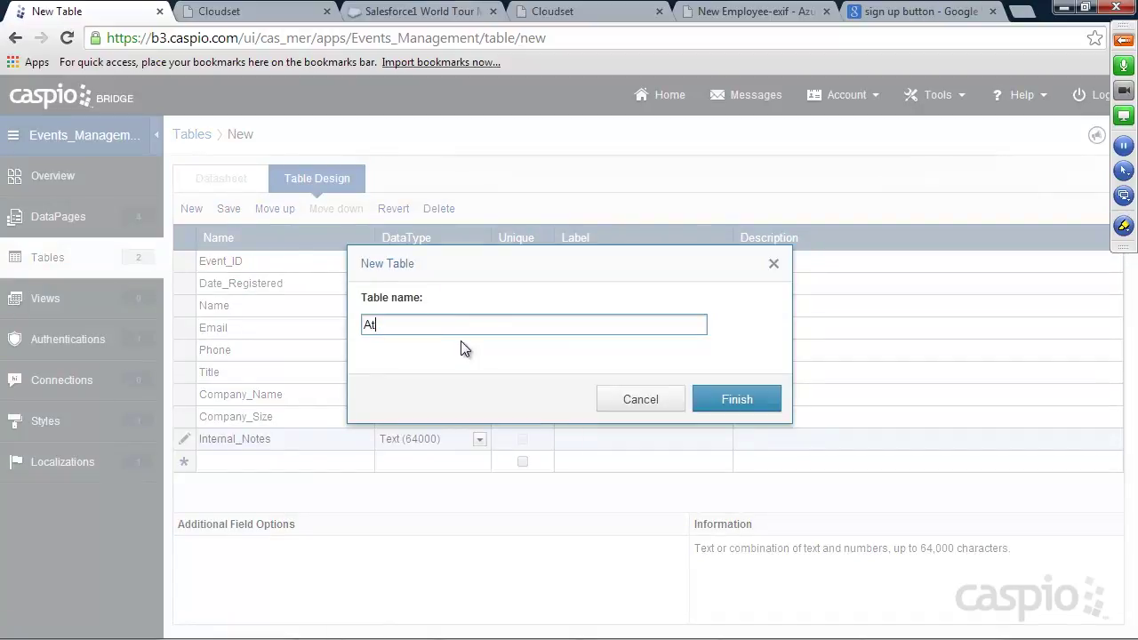
text(tendees_T_)
click(737, 398)
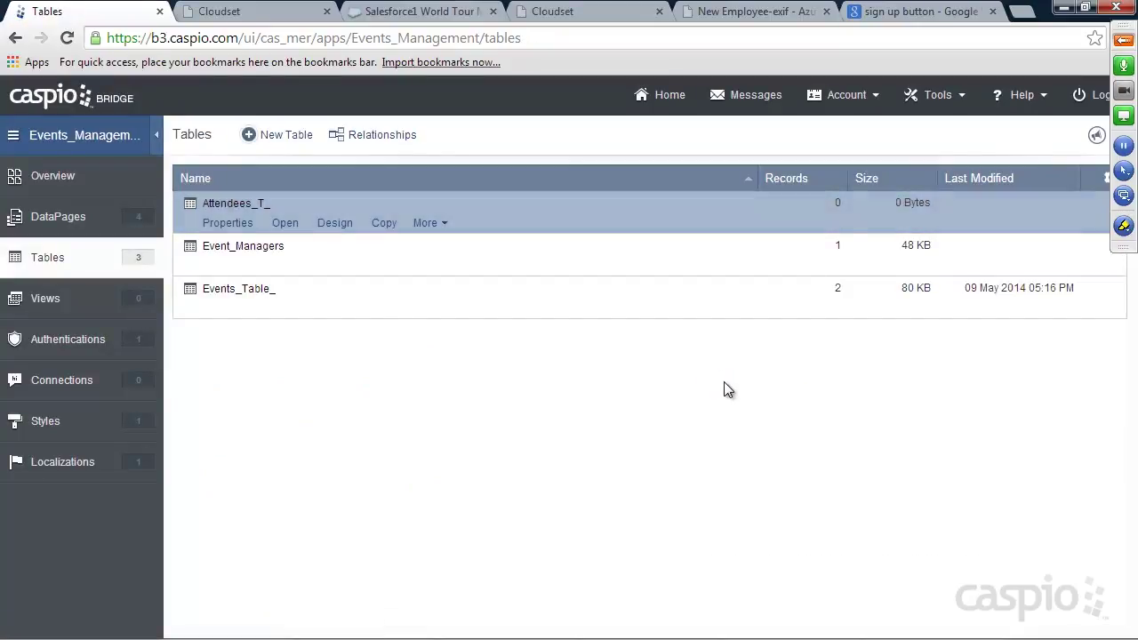
click(284, 223)
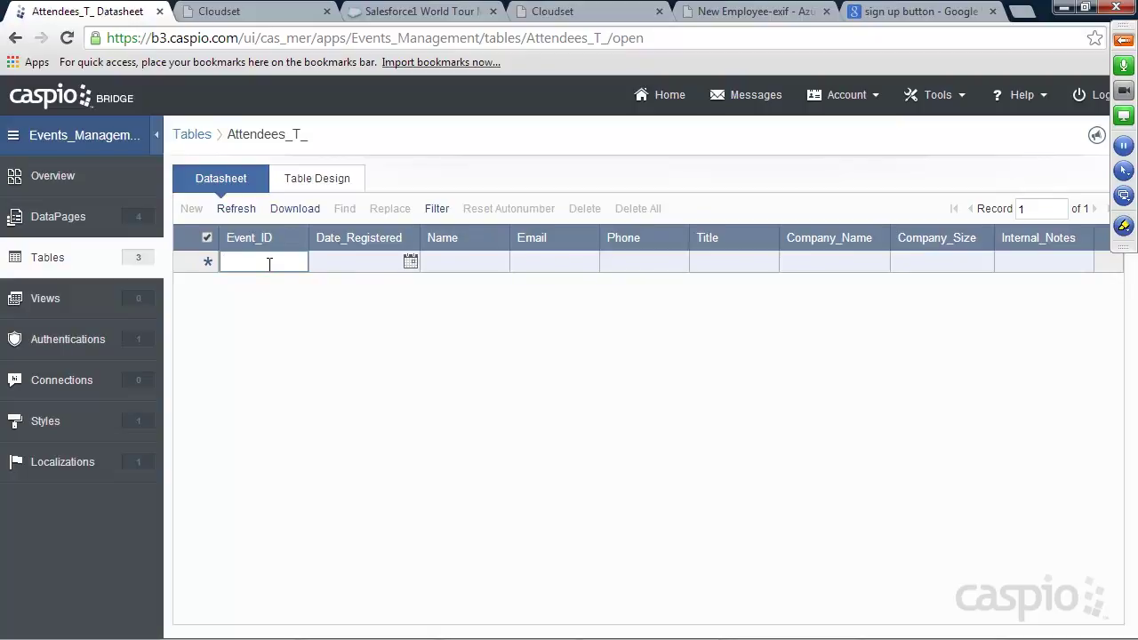
Step: Start a new DataPage inside the Public DataPages folder
click(51, 264)
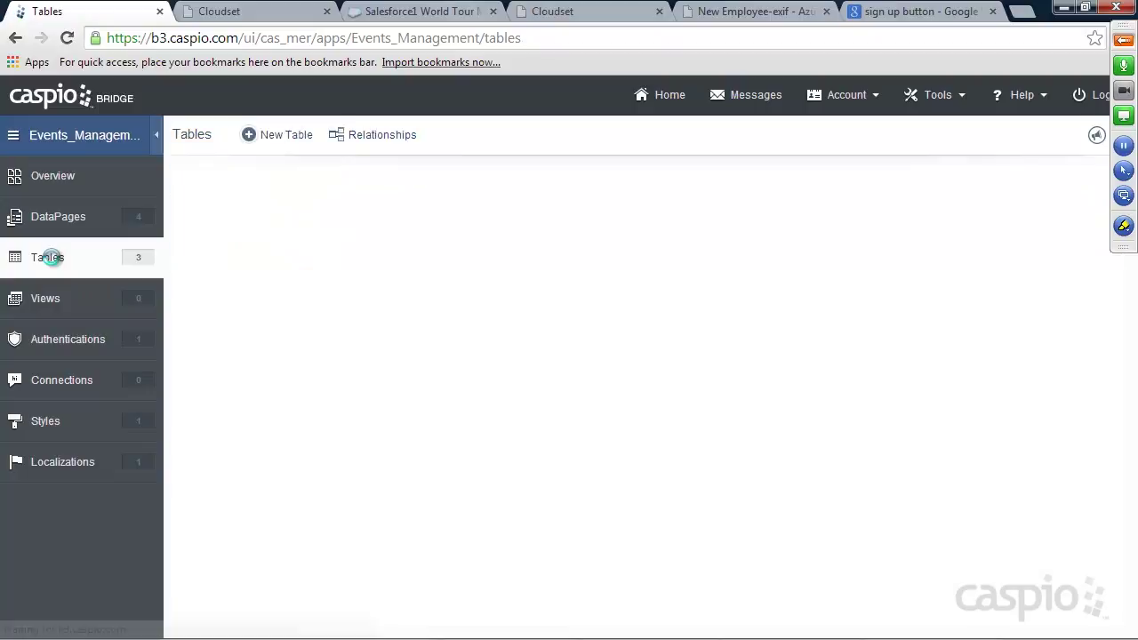
mouse_move(191, 220)
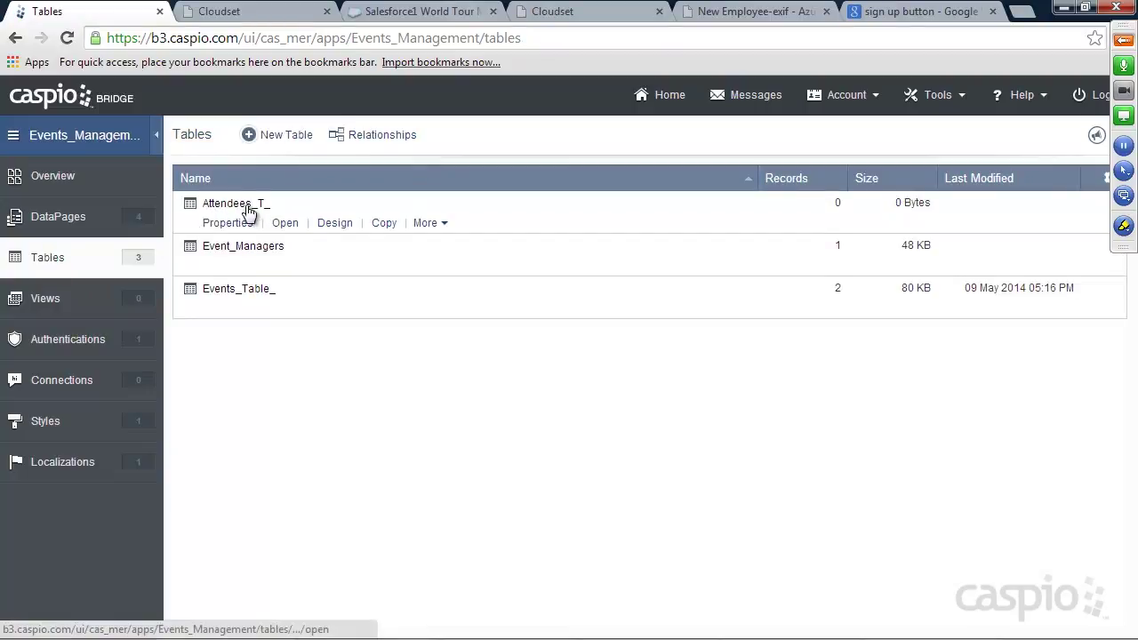
click(52, 220)
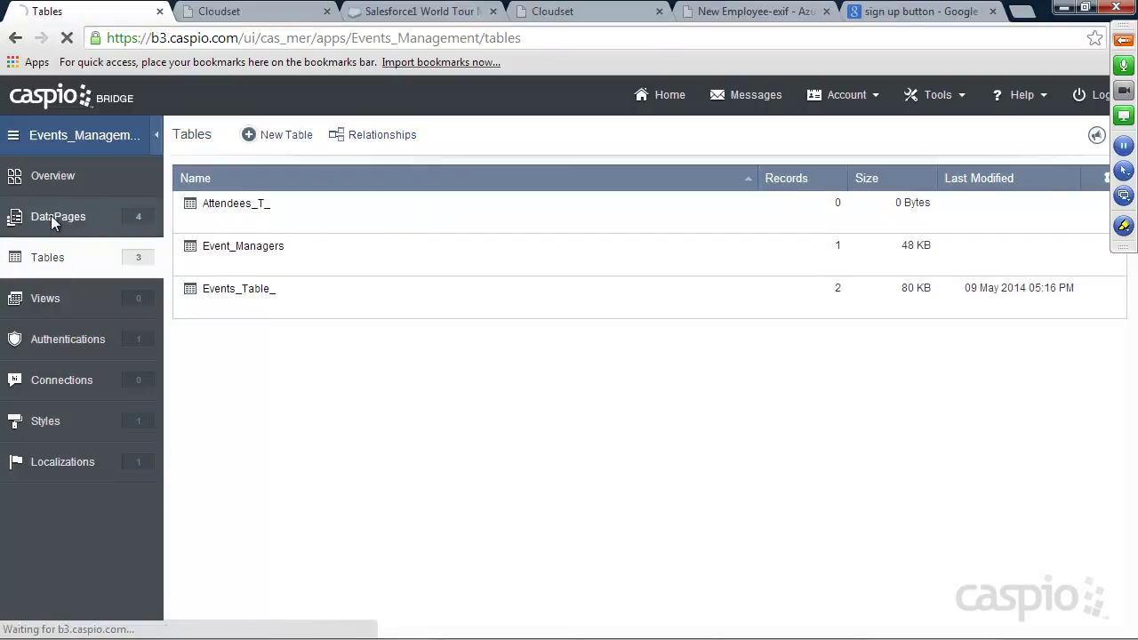
click(218, 266)
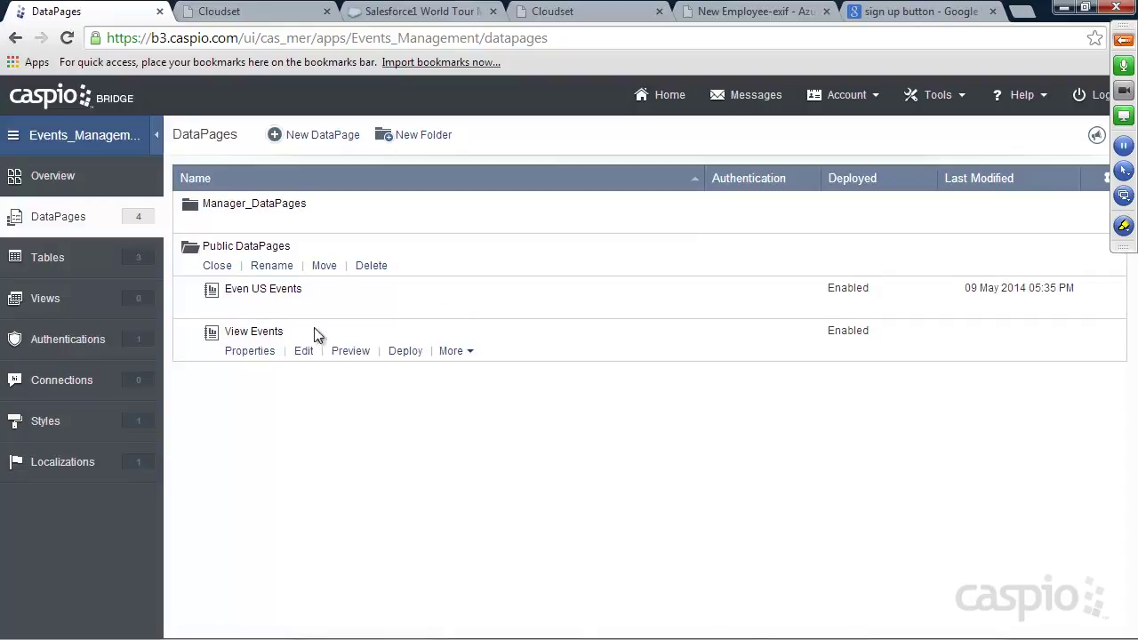
click(325, 140)
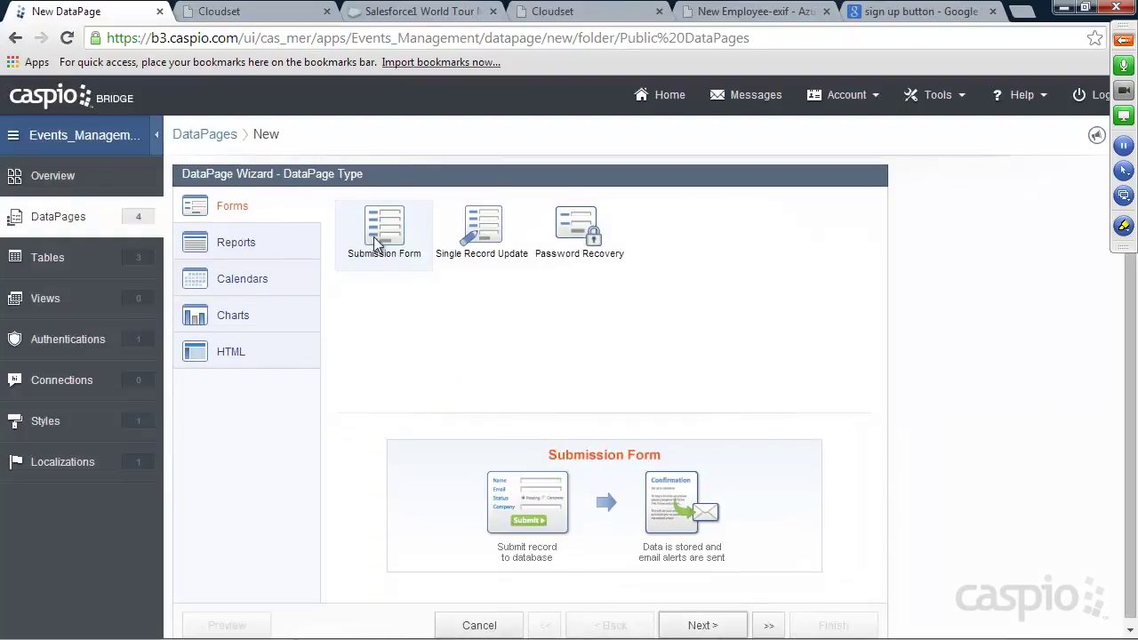
Step: Look at the Dallas event's registration form on the Cloudset site, then return to the wizard
click(263, 16)
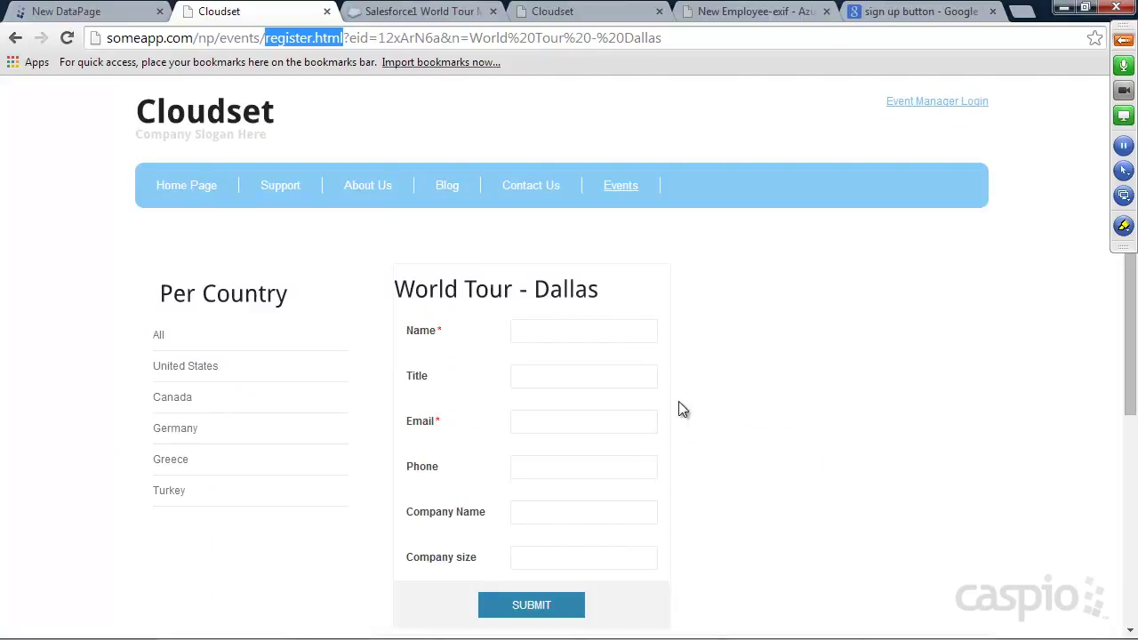
scroll(677, 410, down, 1)
scroll(638, 376, up, 1)
click(15, 37)
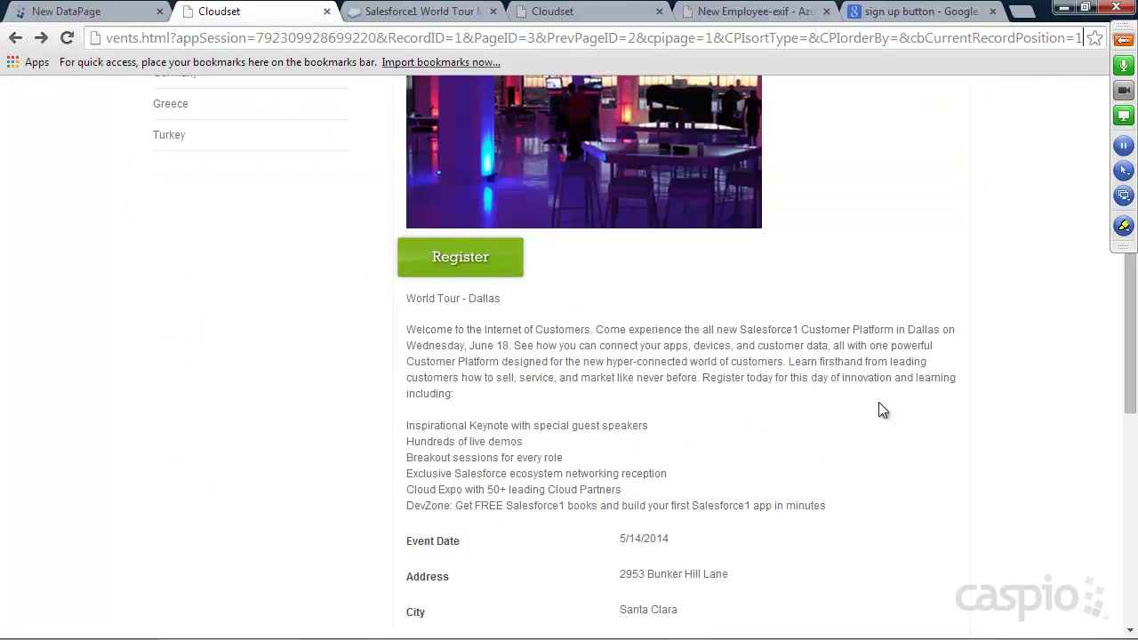
click(466, 261)
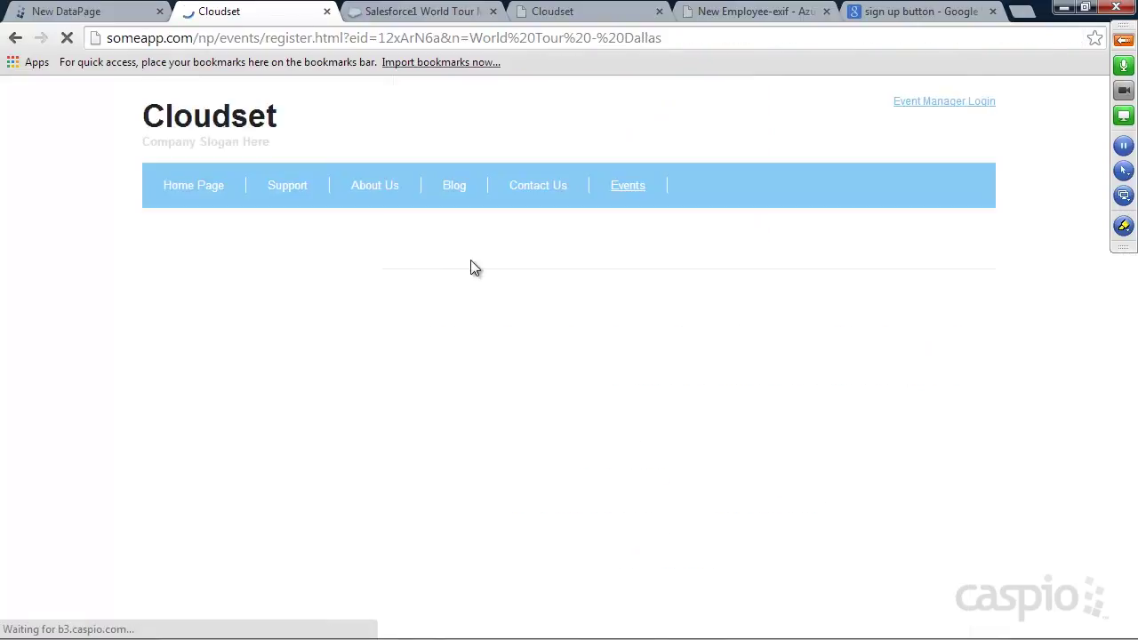
scroll(788, 320, down, 1)
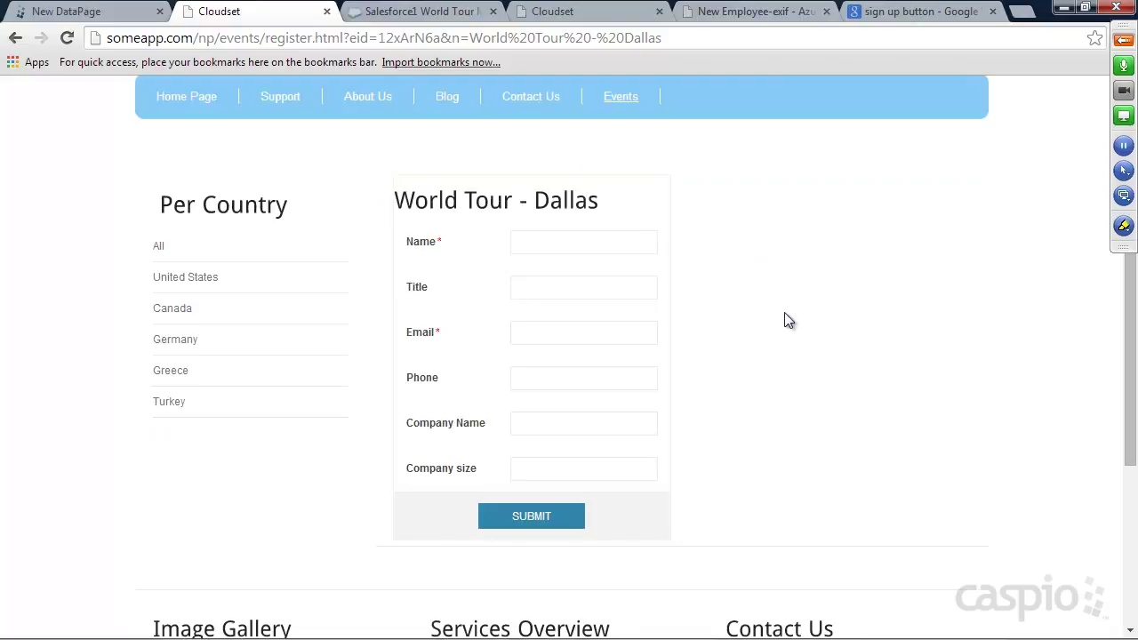
click(89, 13)
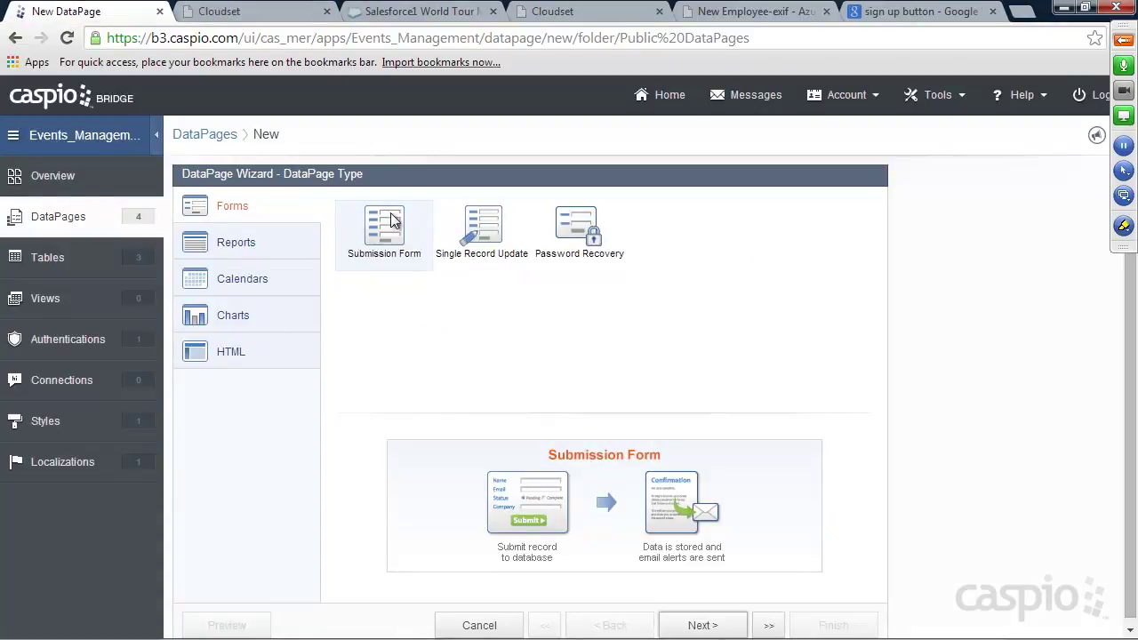
Step: Name the Submission Form 'Attendee Registration Form' with advanced options and parameters enabled
click(707, 626)
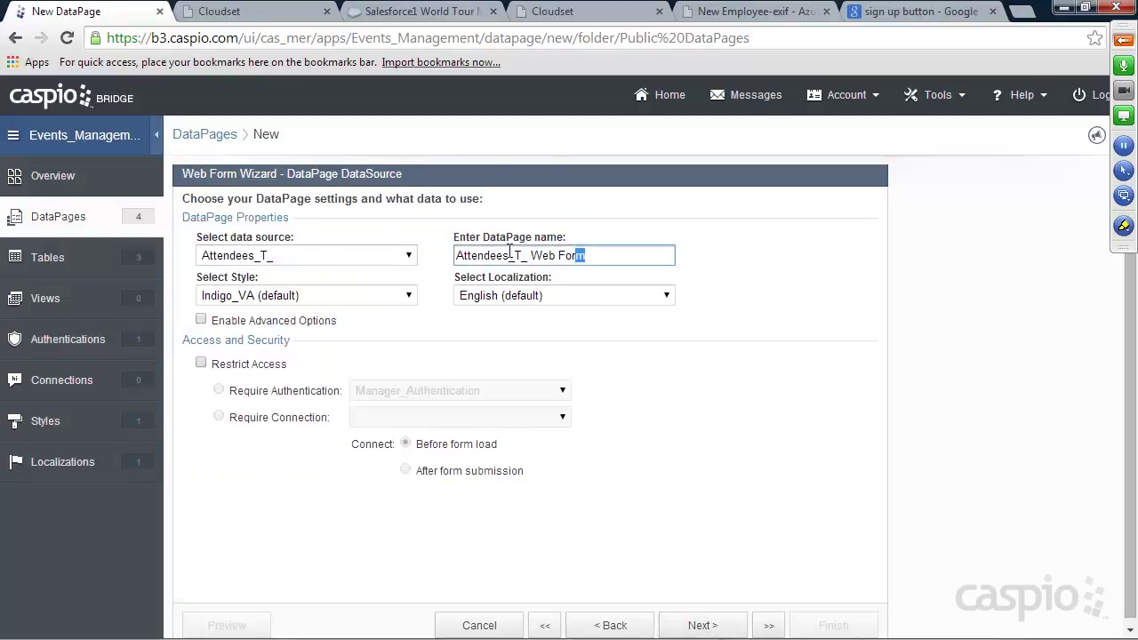
text(At)
key(BackSpace)
key(BackSpace)
text(Ate)
text(endee Registratio)
text(n Form)
click(201, 320)
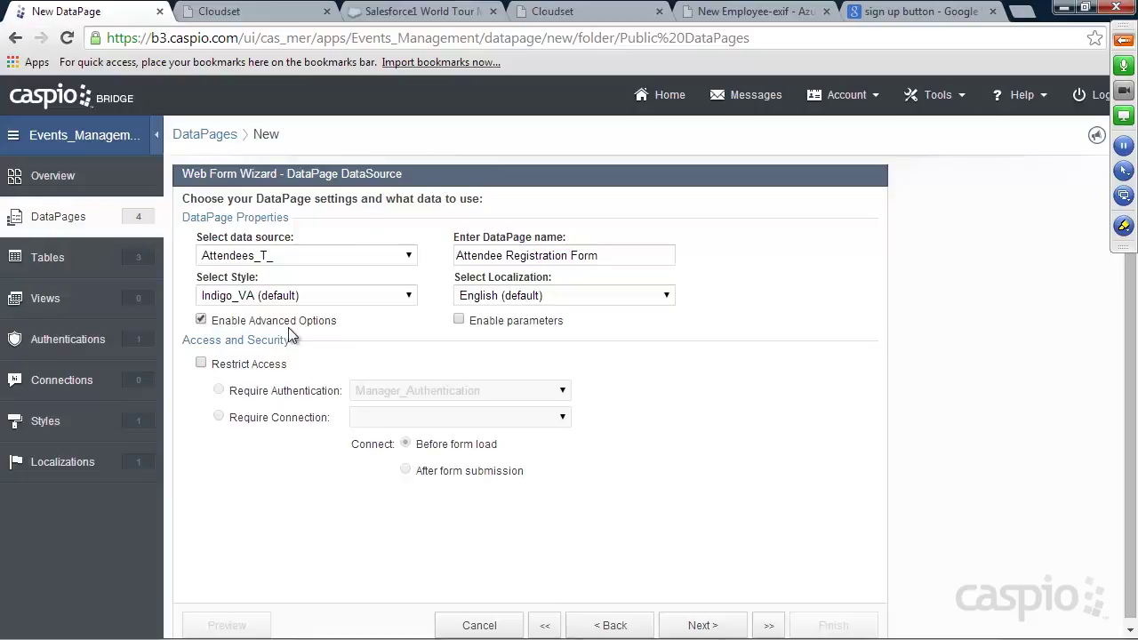
click(460, 321)
Step: Include every Attendees_T_ field on the form except Internal_Notes
click(724, 626)
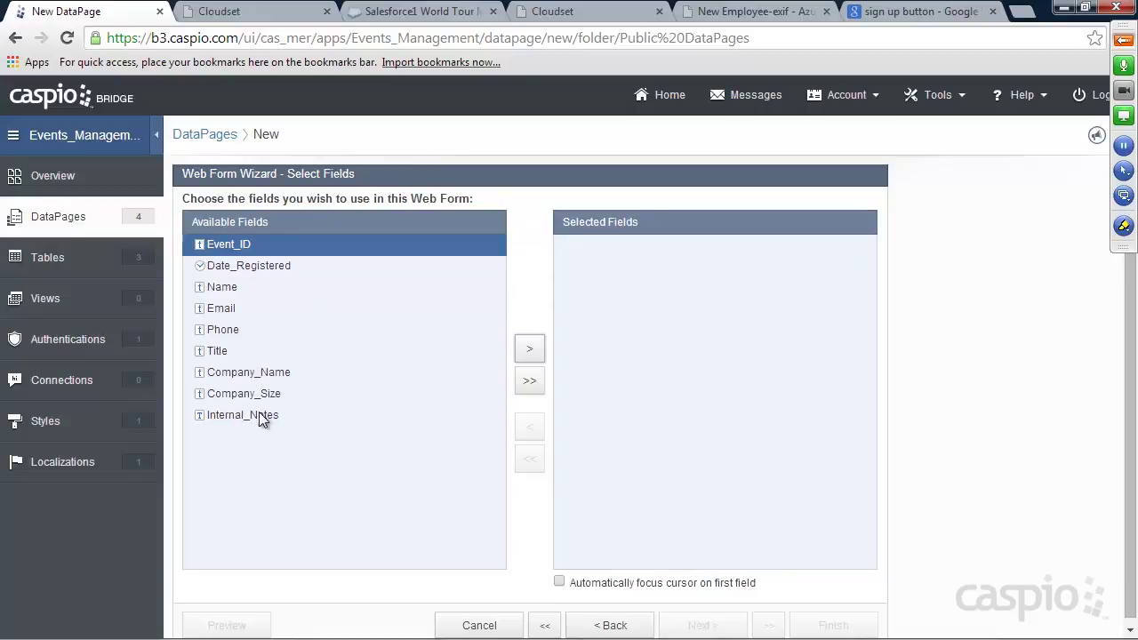
click(530, 380)
click(607, 415)
click(532, 428)
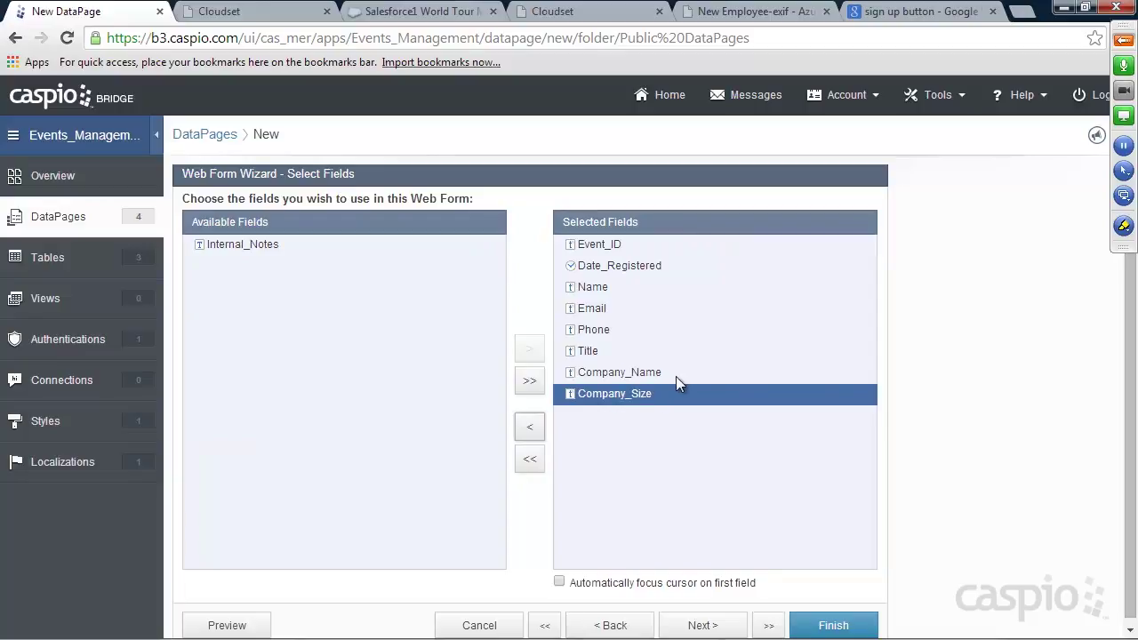
click(701, 624)
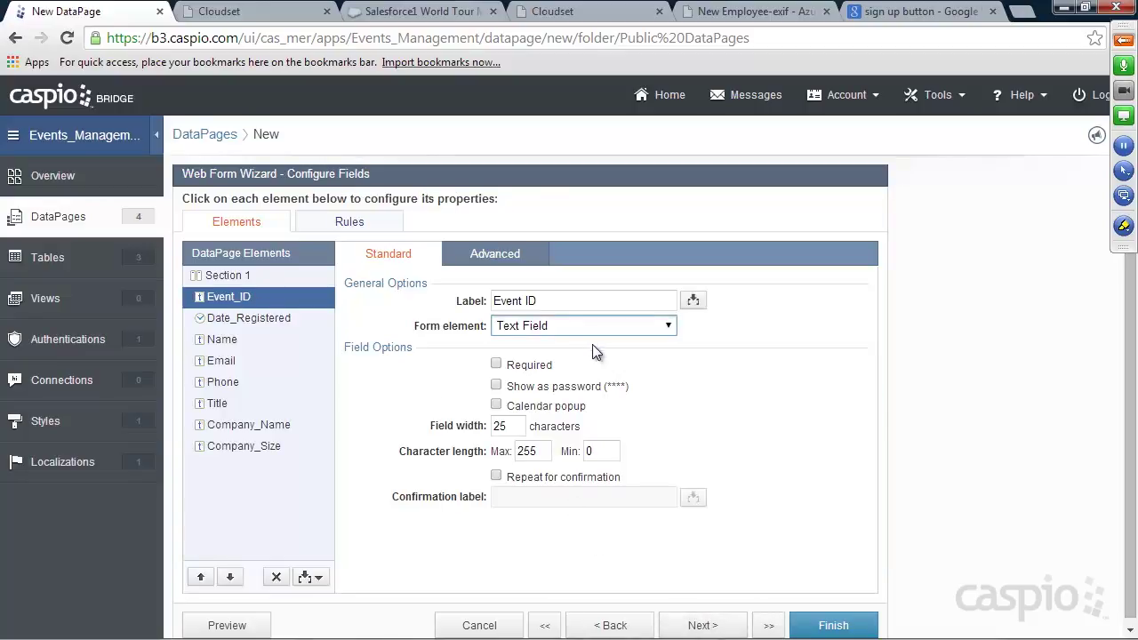
click(555, 326)
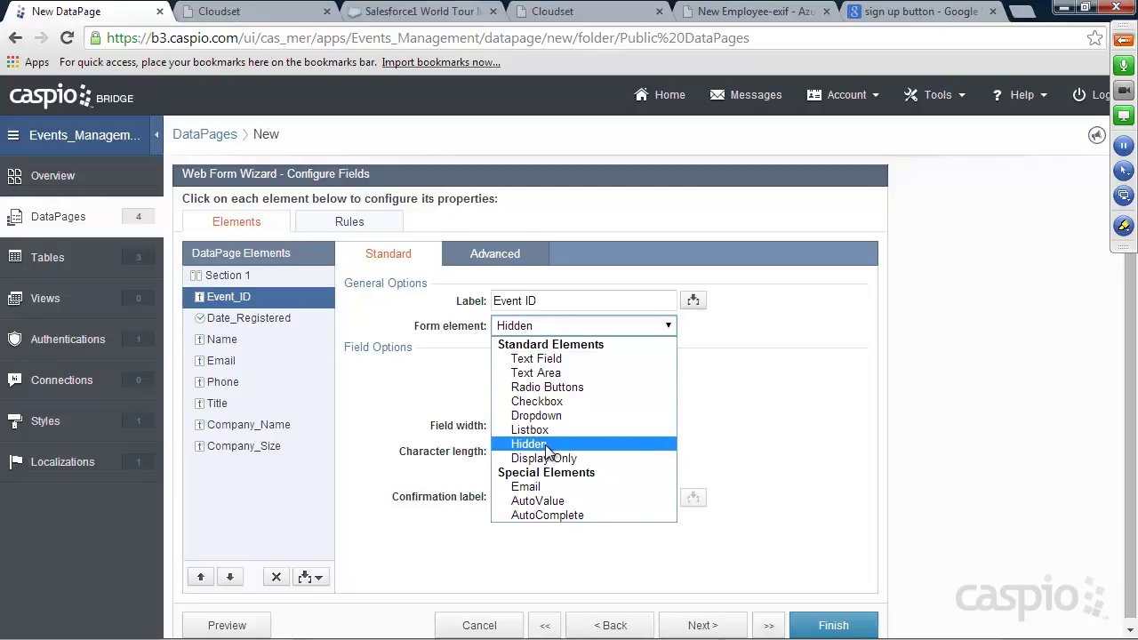
click(833, 450)
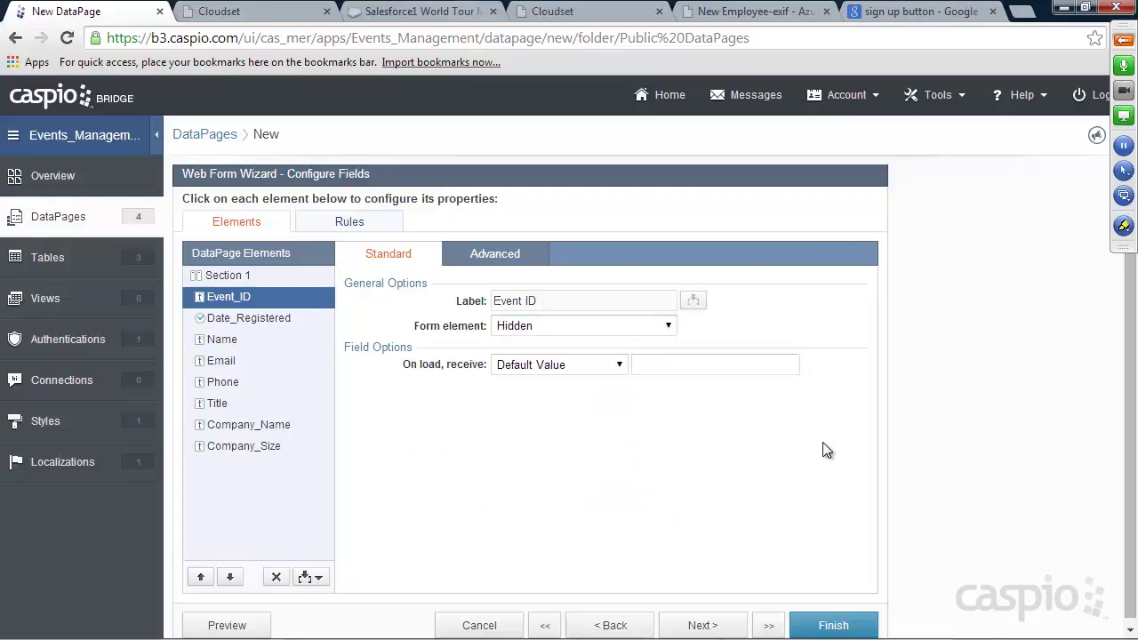
click(540, 329)
click(538, 359)
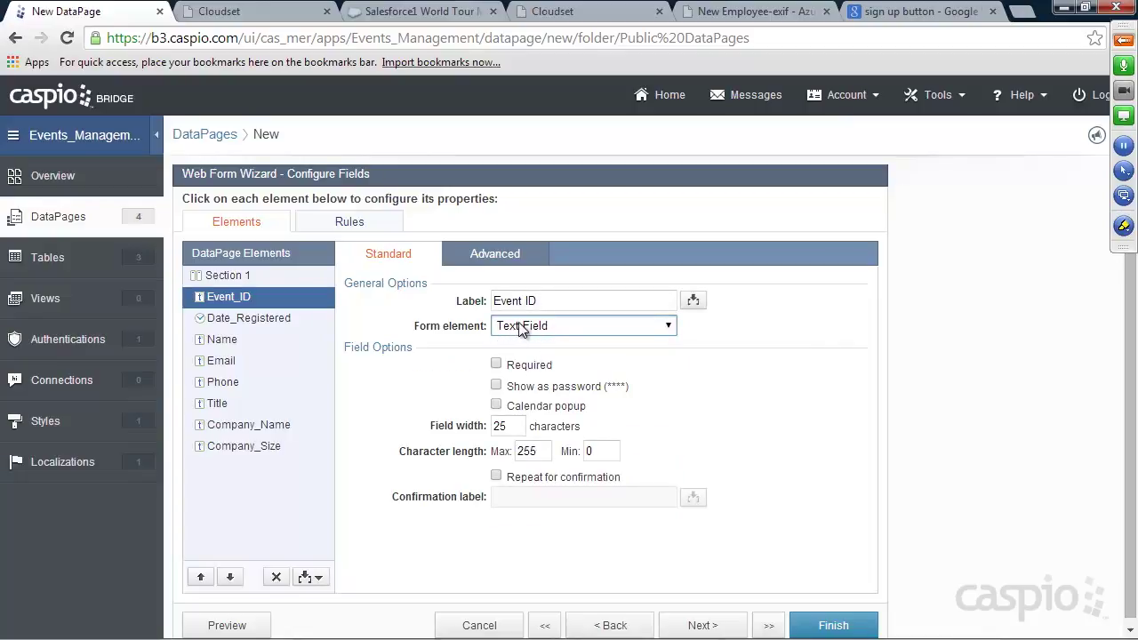
click(529, 255)
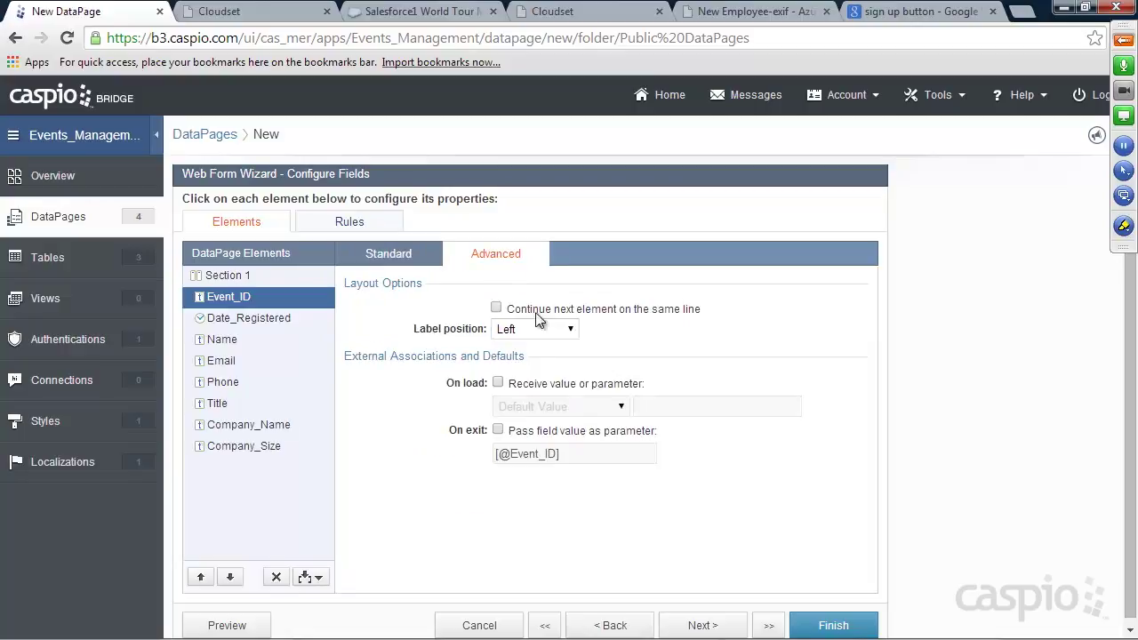
click(523, 386)
click(529, 406)
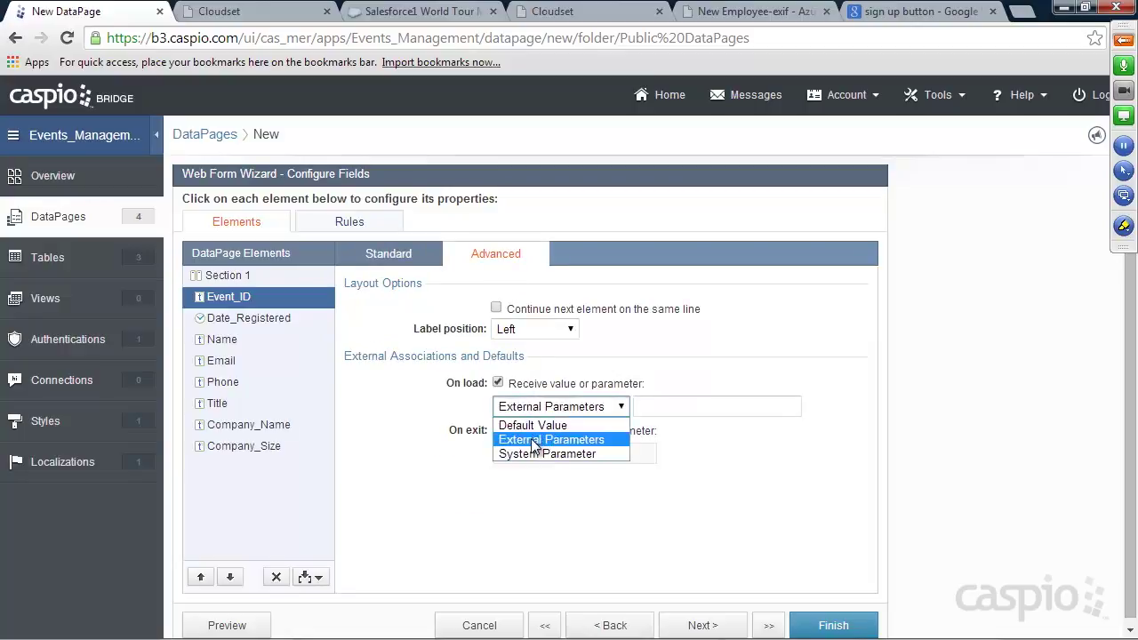
click(533, 439)
drag(652, 407, 693, 406)
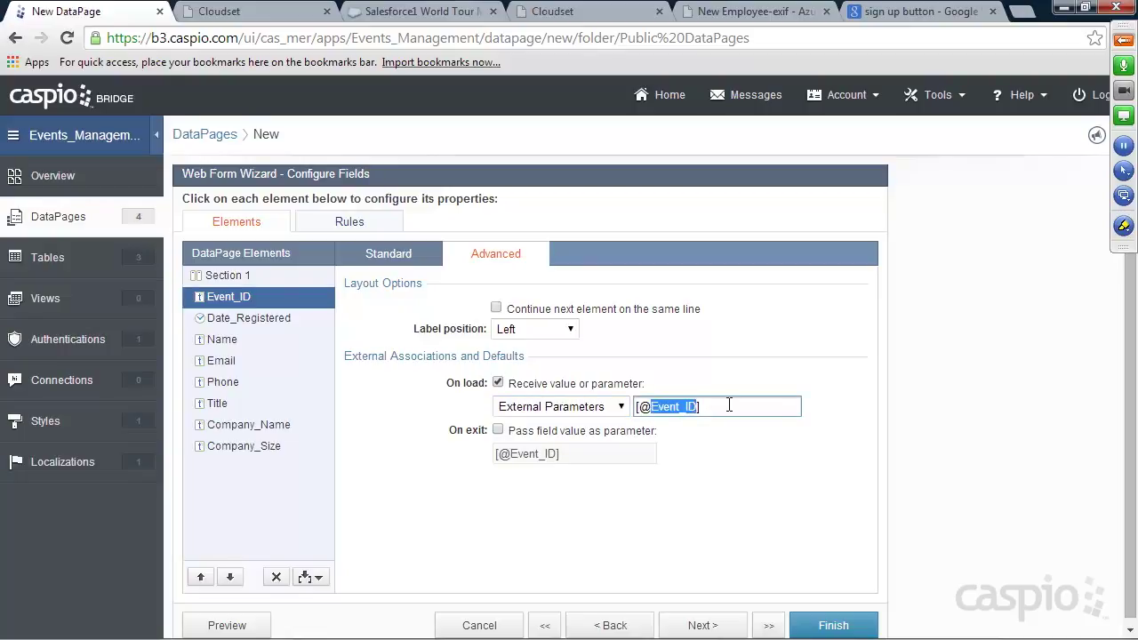
text(eid)
mouse_move(674, 406)
mouse_down()
mouse_move(633, 406)
mouse_move(680, 404)
mouse_up()
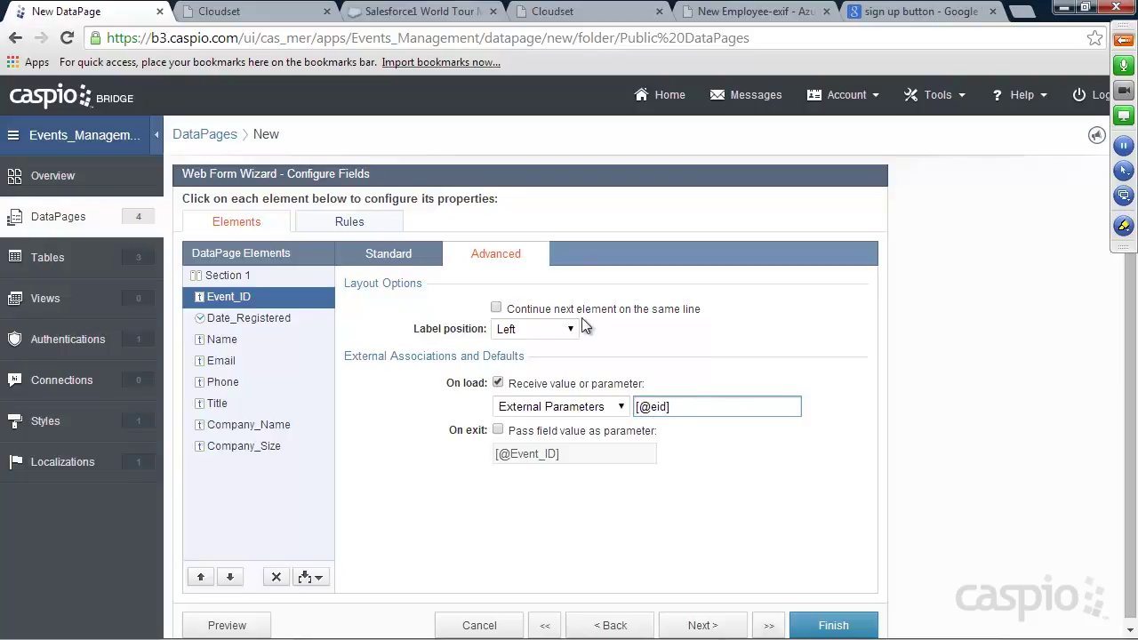
click(594, 13)
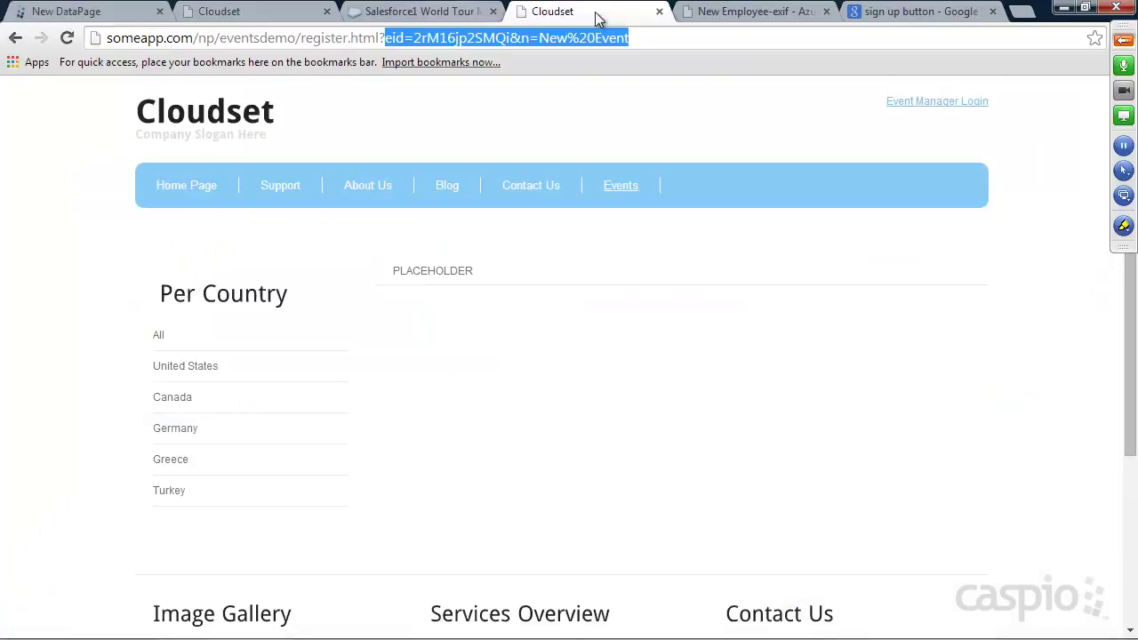
click(15, 37)
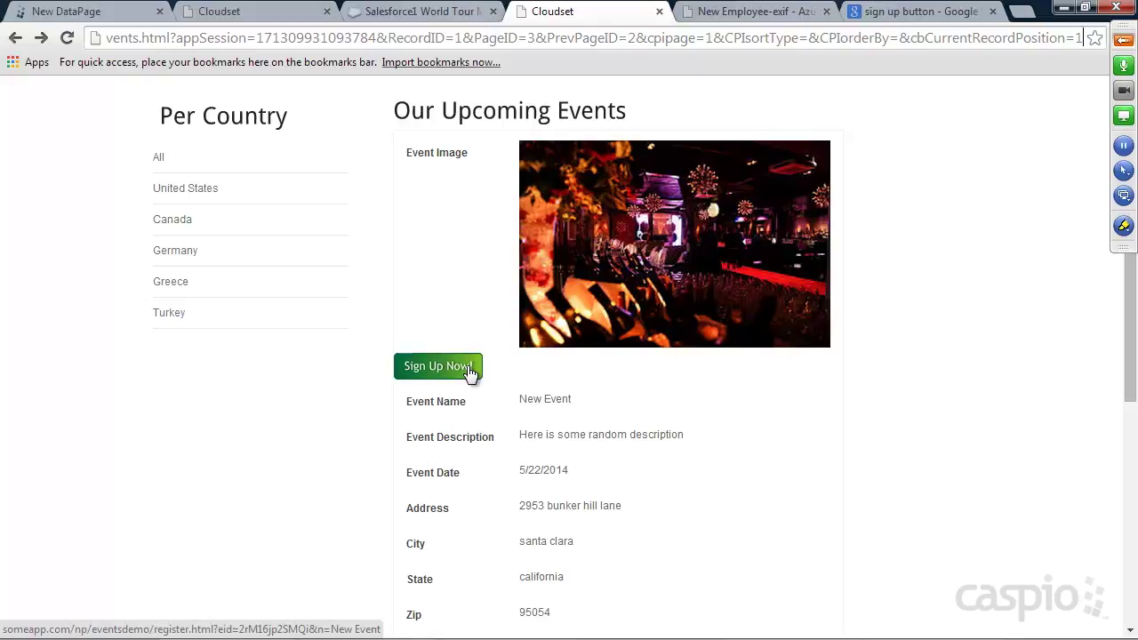
click(95, 16)
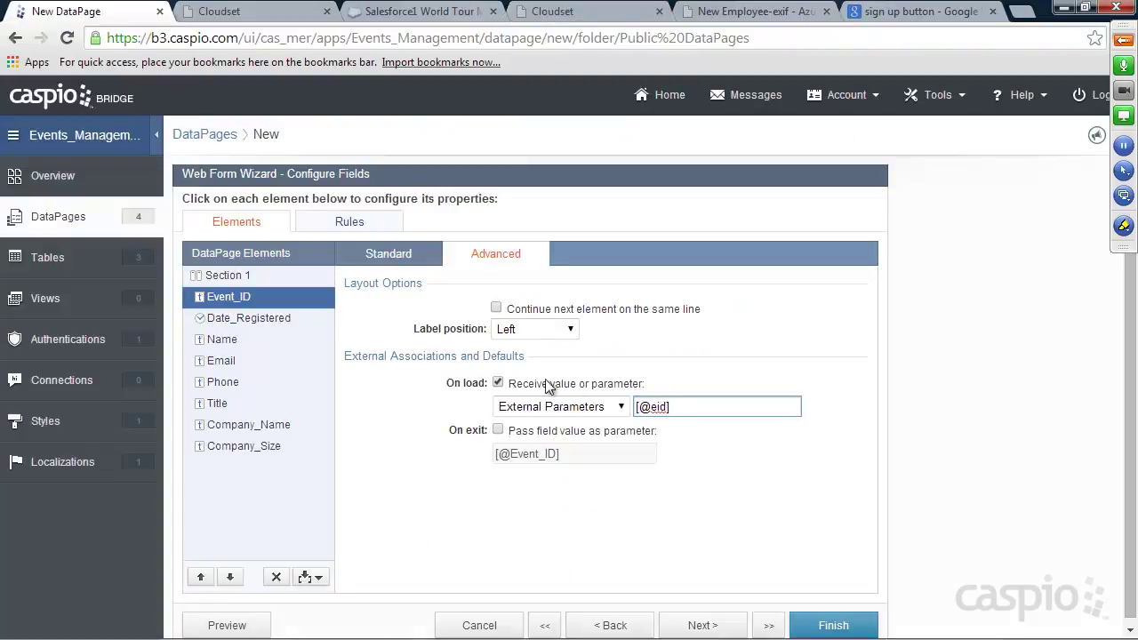
Step: Add a Header & Footer element to the form and switch to the Dallas registration page
drag(649, 406, 667, 406)
click(311, 578)
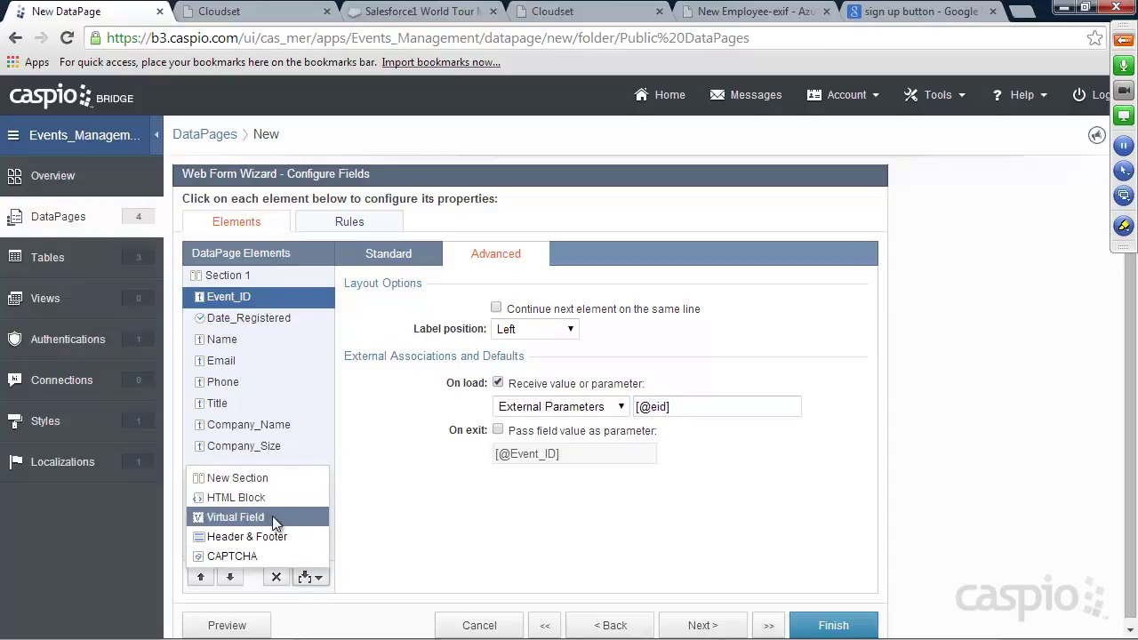
click(258, 539)
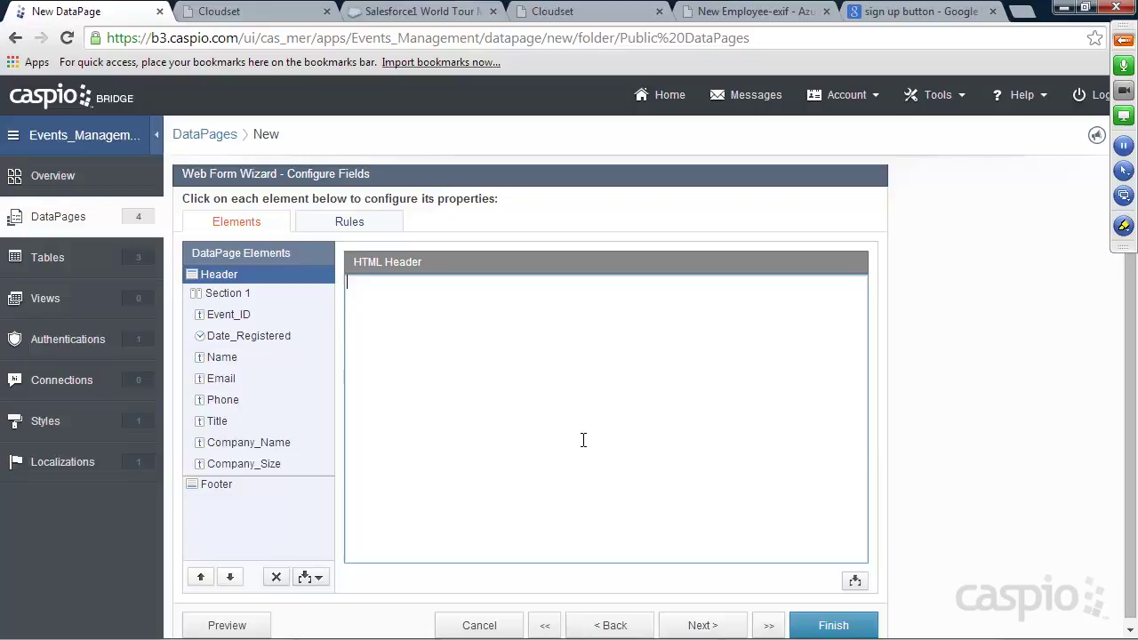
click(235, 18)
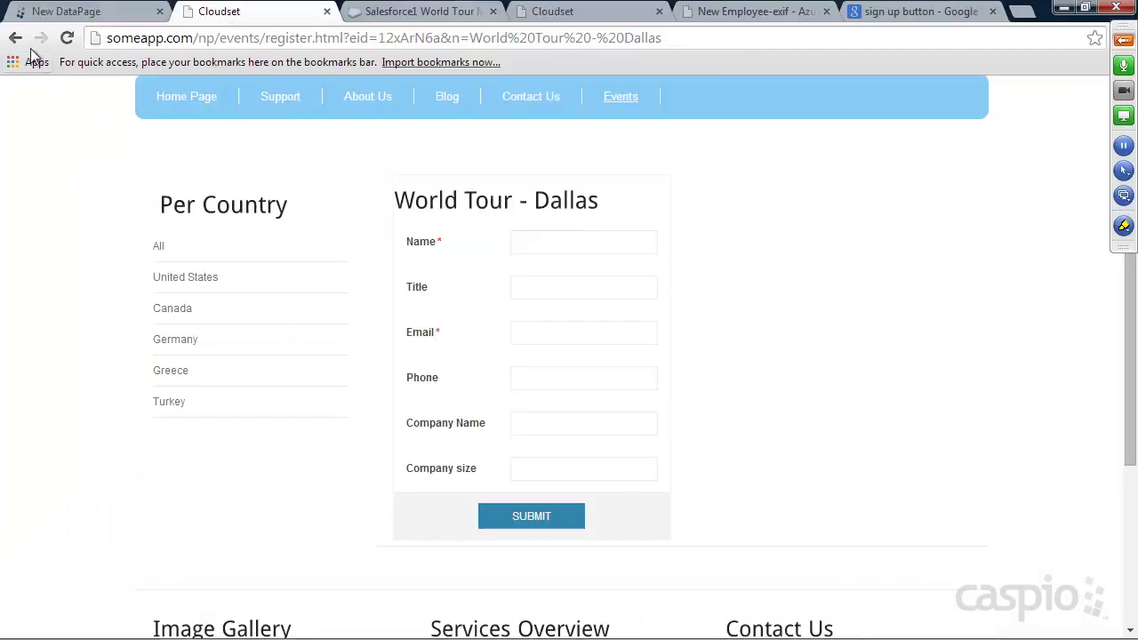
Step: Reopen the Dallas event's registration form and highlight the event name in its heading
click(15, 37)
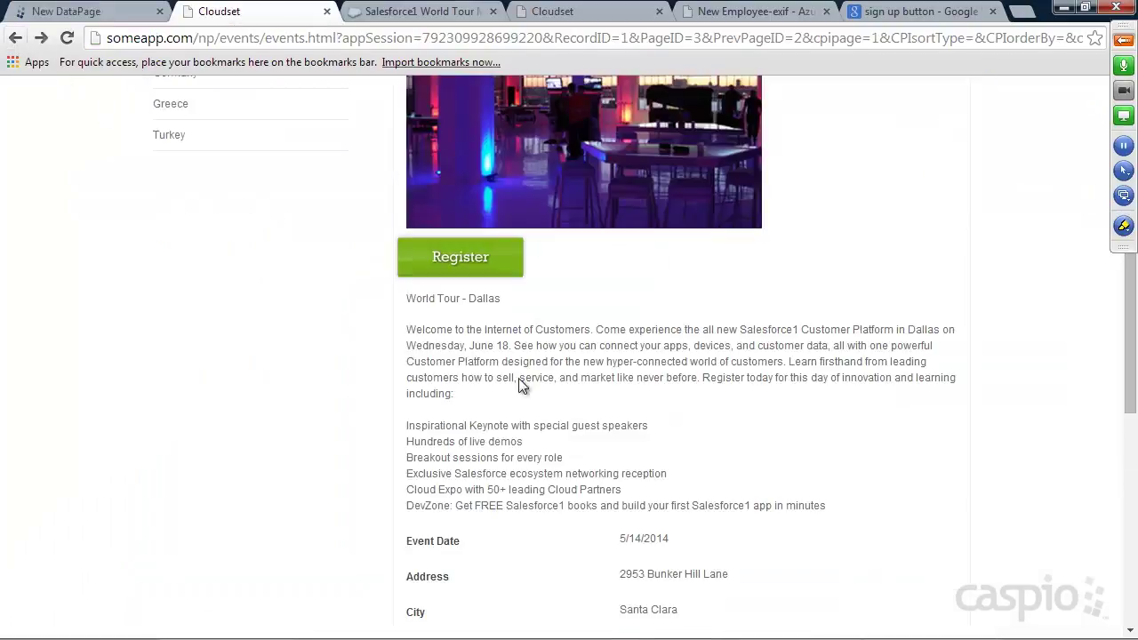
click(476, 257)
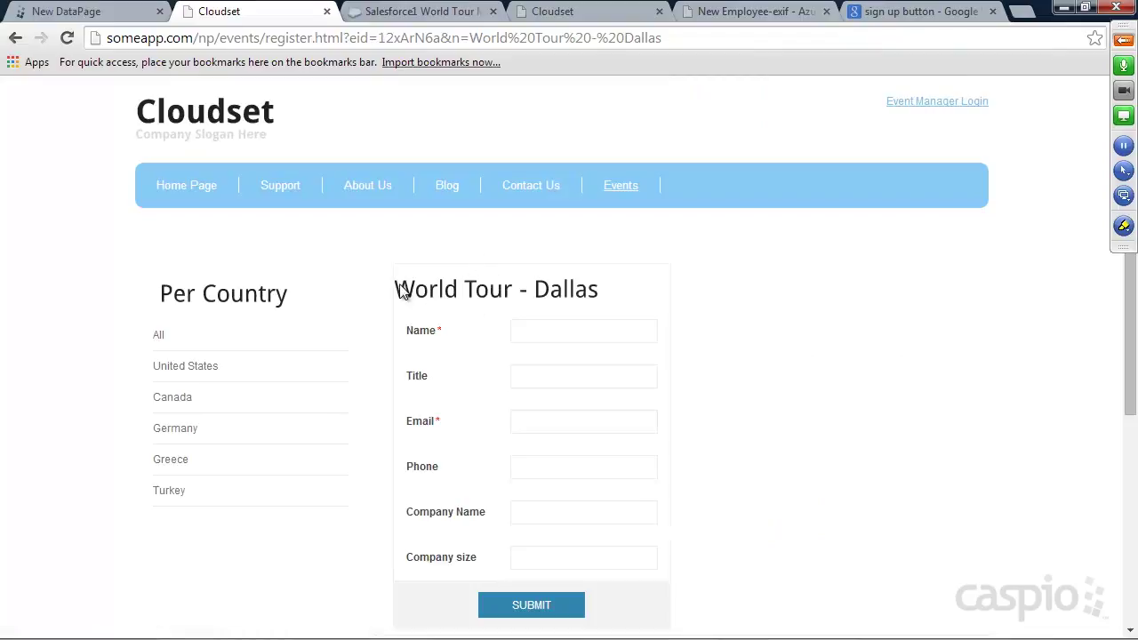
drag(455, 287, 587, 291)
click(755, 301)
Step: Open the Die Cloud Computing Veranstaltung des Jahres registration form, highlight its event name, then return to Caspio
click(15, 37)
click(15, 37)
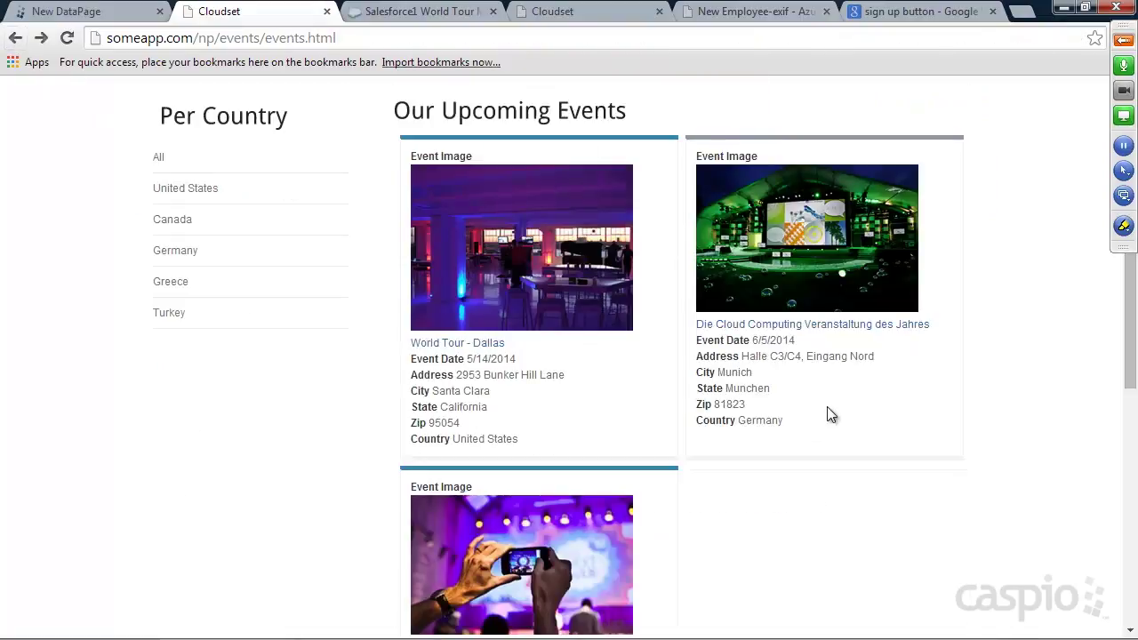
click(783, 331)
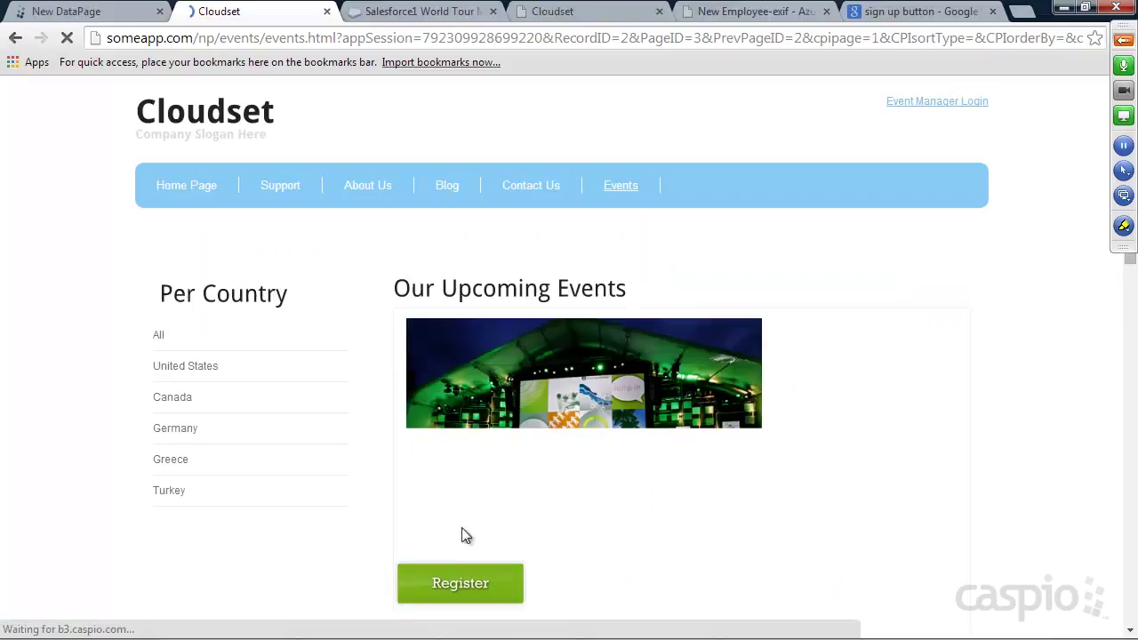
click(460, 582)
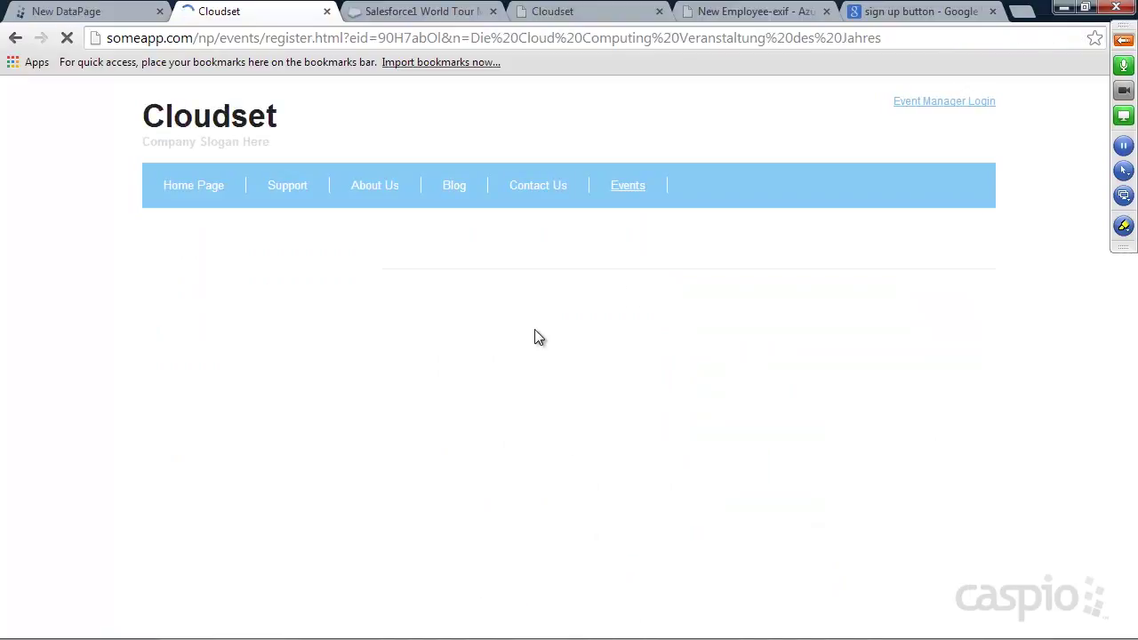
drag(434, 290, 898, 290)
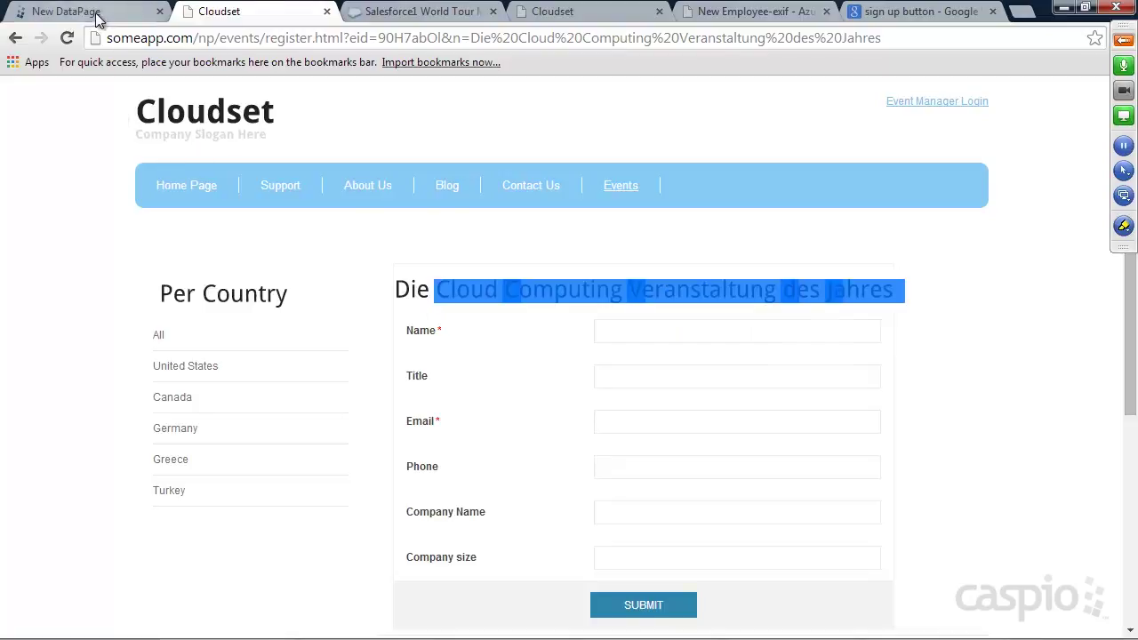
click(98, 20)
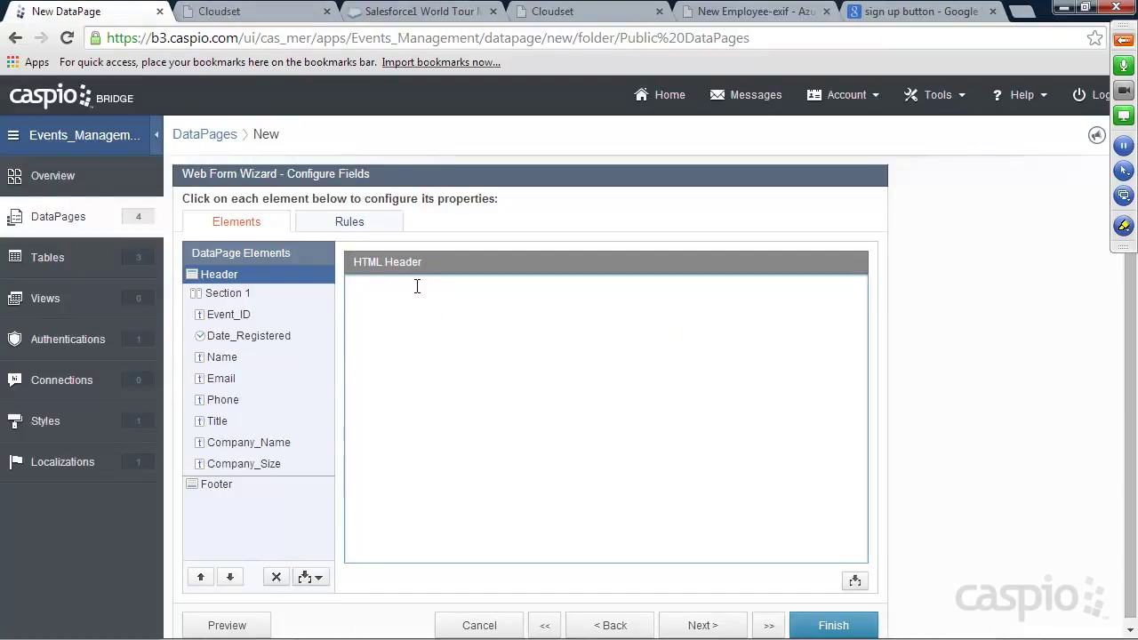
Step: Enter 'Register for [@n]' as the form's header text
text(egister for [@n])
drag(439, 283, 407, 282)
click(440, 283)
Step: Make Date_Registered a hidden TimeStamp and mark Name, Email and Phone as required
click(233, 338)
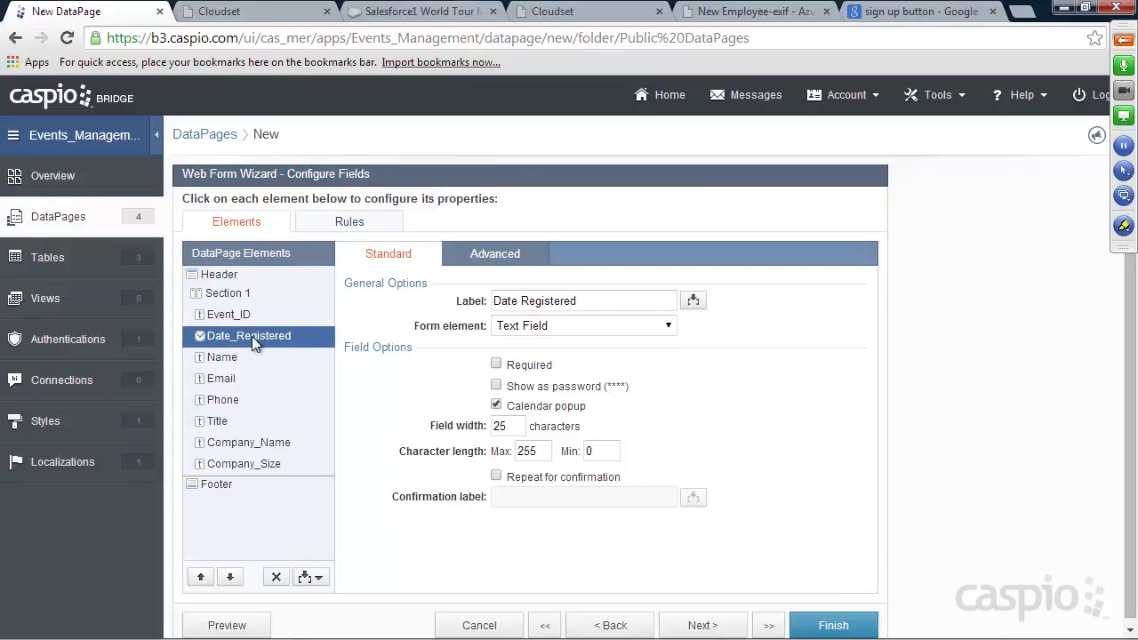
click(582, 325)
click(547, 469)
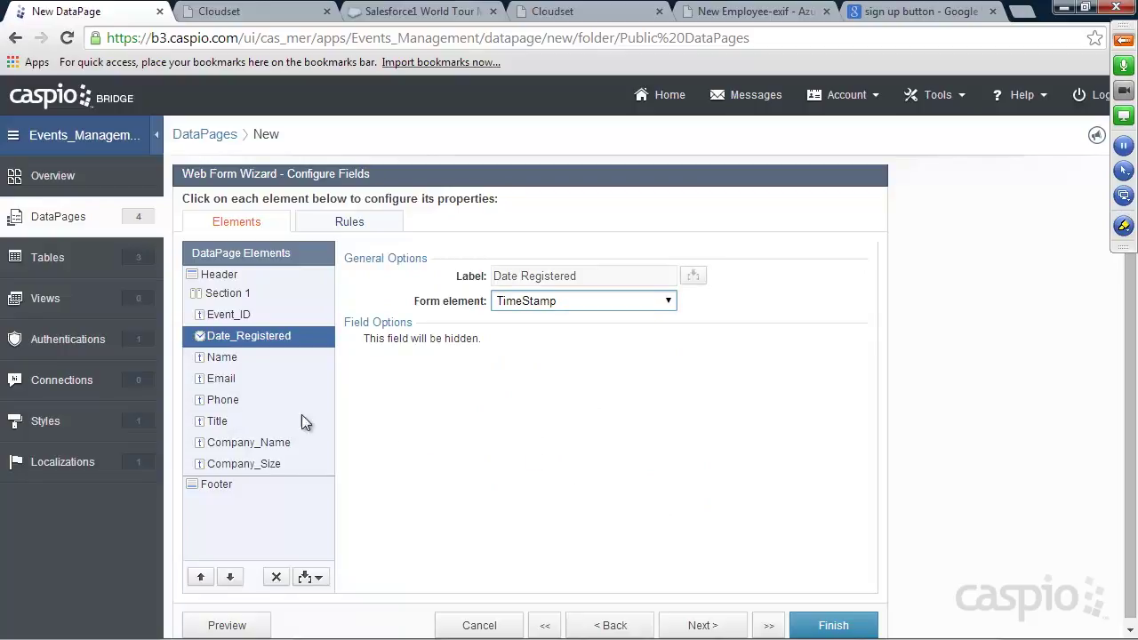
click(225, 360)
click(514, 364)
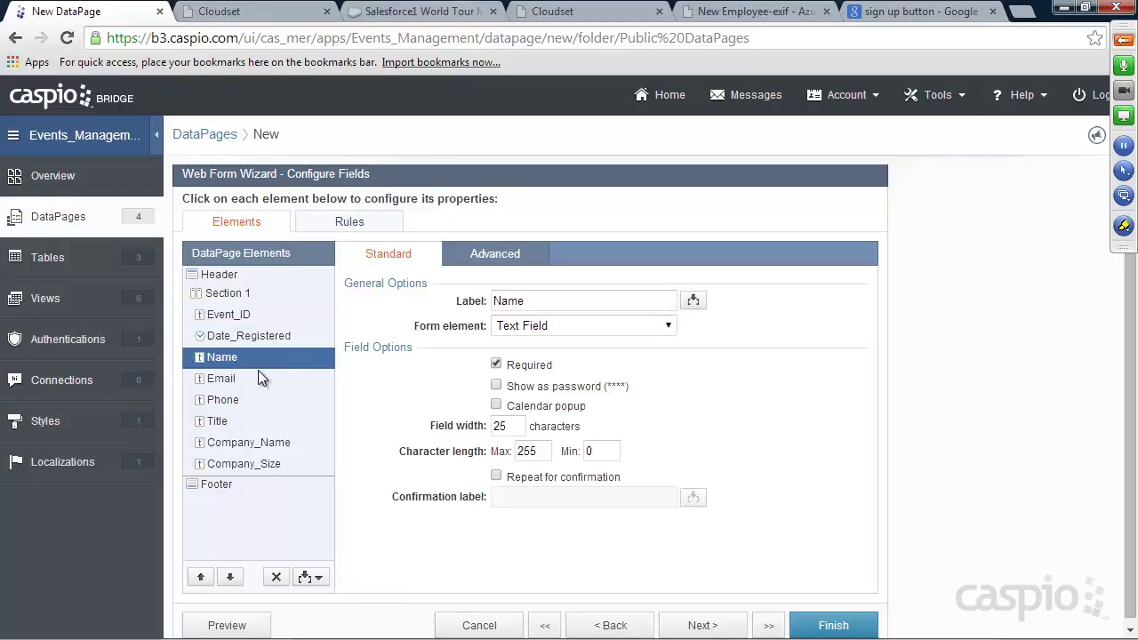
click(293, 378)
click(536, 365)
click(243, 399)
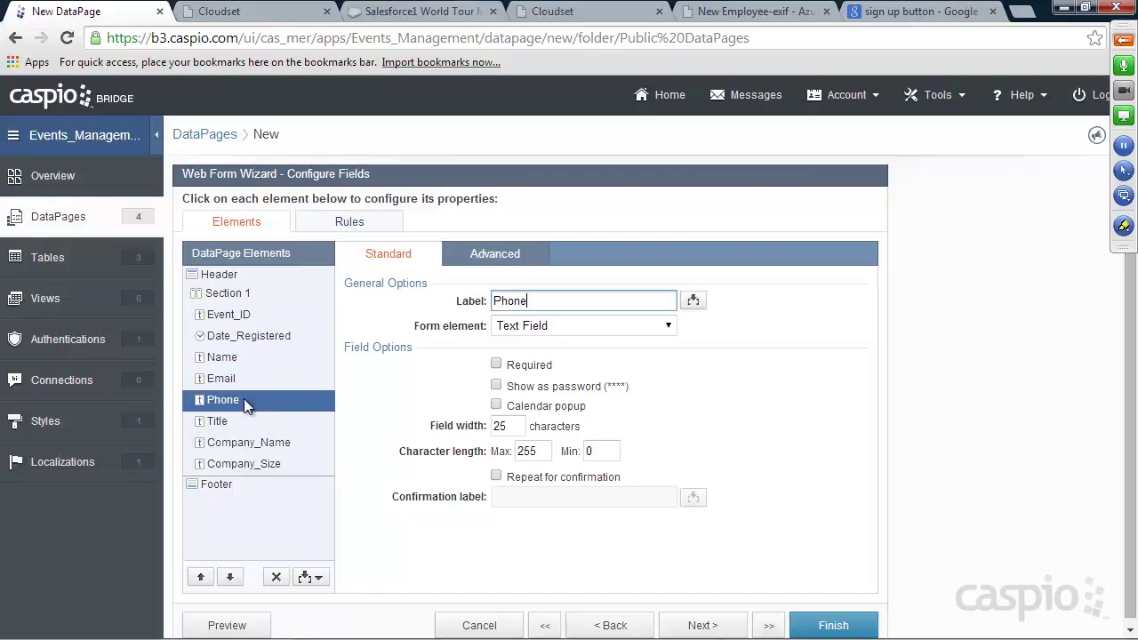
click(496, 364)
click(227, 422)
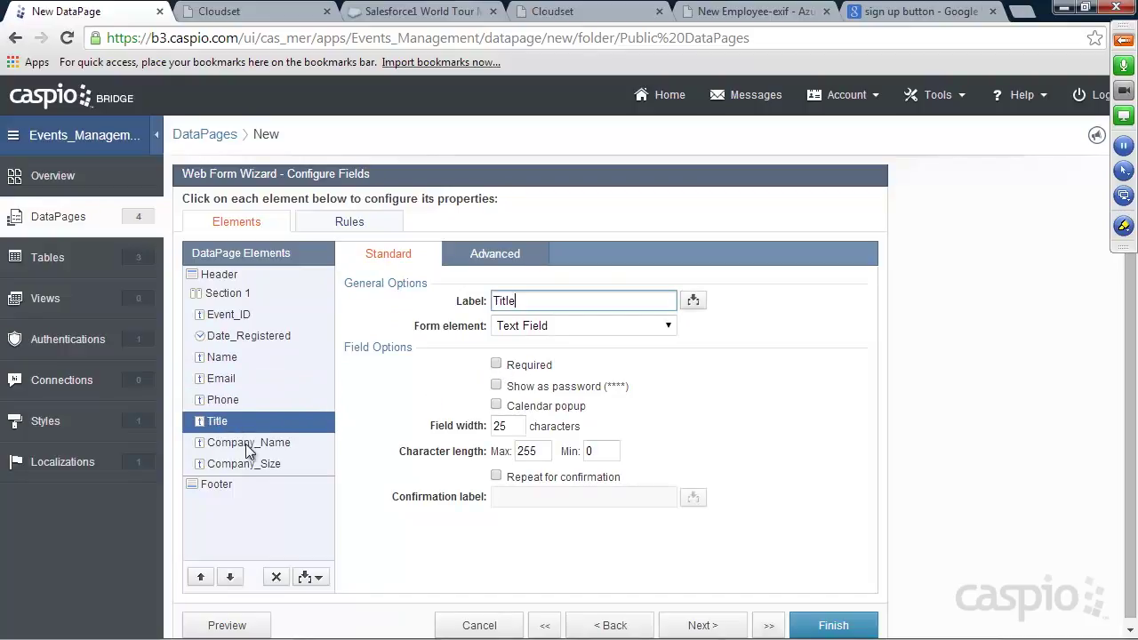
click(249, 448)
click(249, 459)
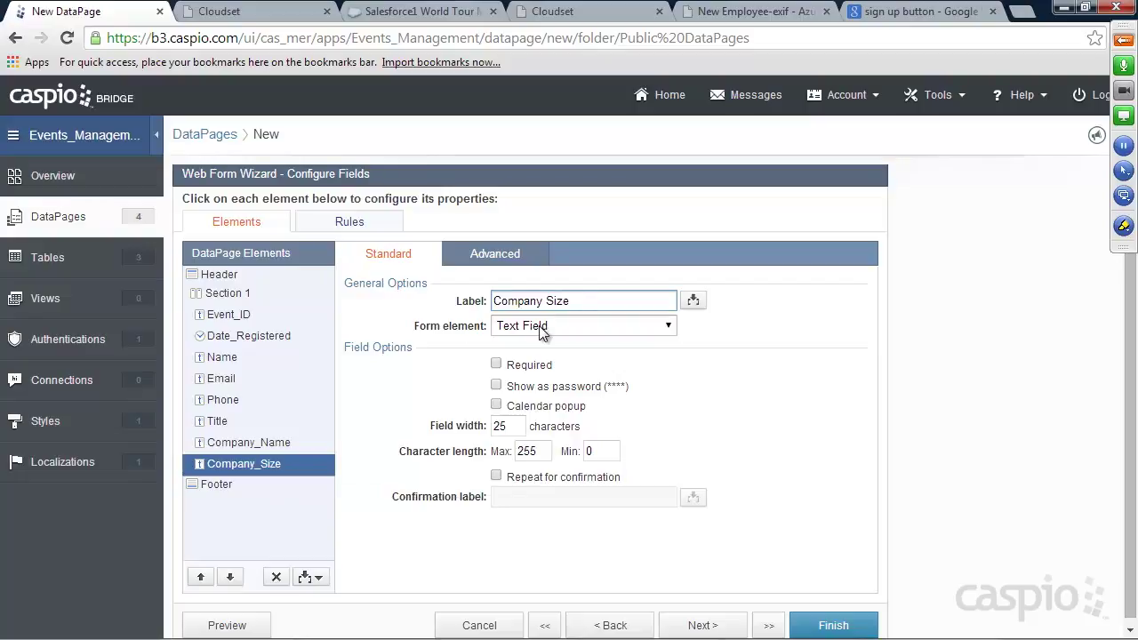
Step: Finish the registration form, set its deployment to Enabled and copy the embed code
click(836, 624)
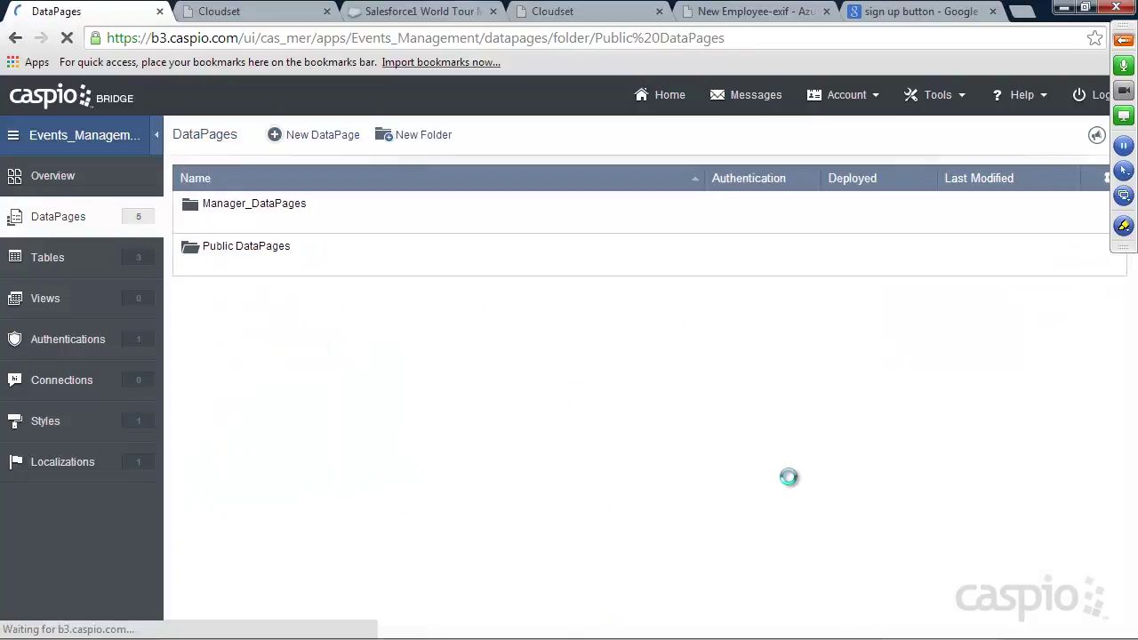
click(405, 308)
click(481, 168)
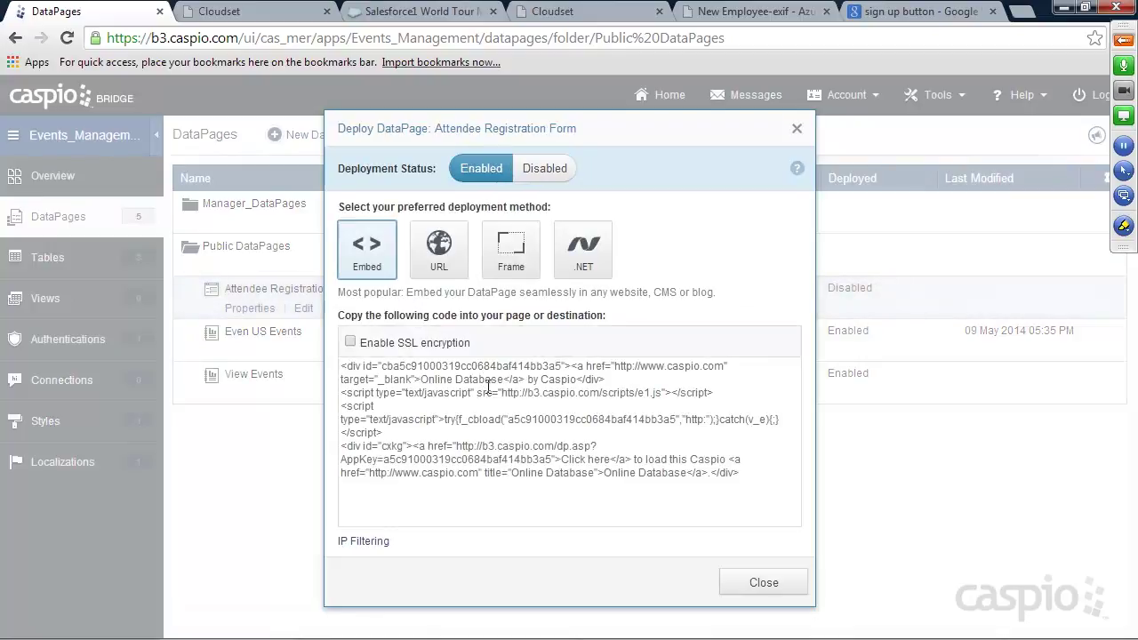
click(489, 391)
right_click(489, 391)
click(534, 165)
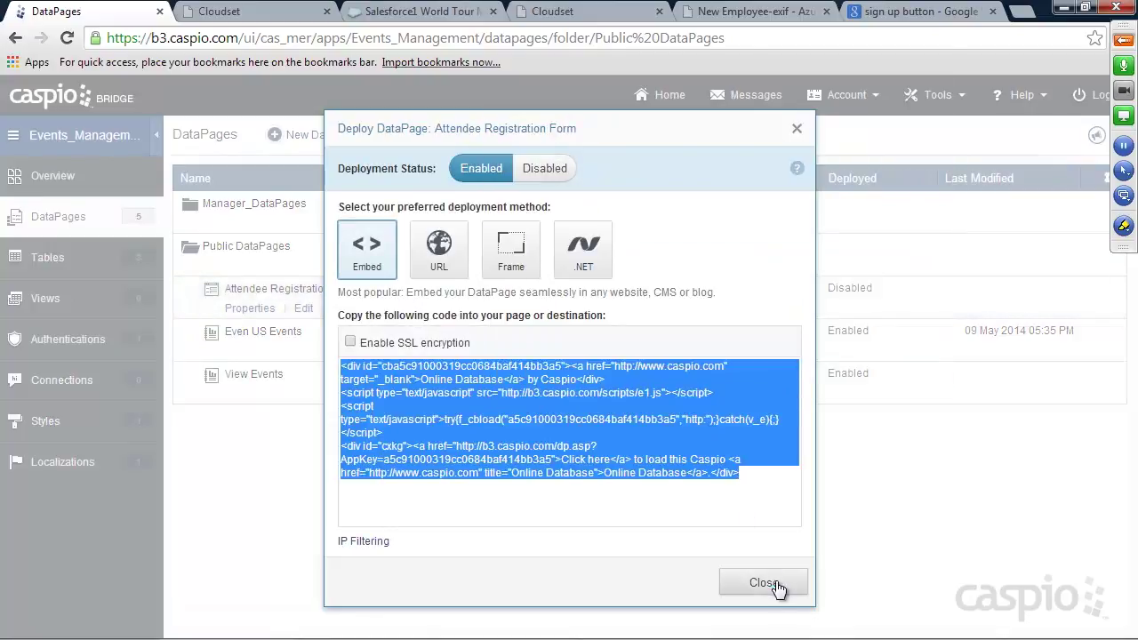
click(764, 583)
Step: Paste the embed code over the PLACEHOLDER text in register.html in Notepad++
mouse_move(668, 636)
click(373, 627)
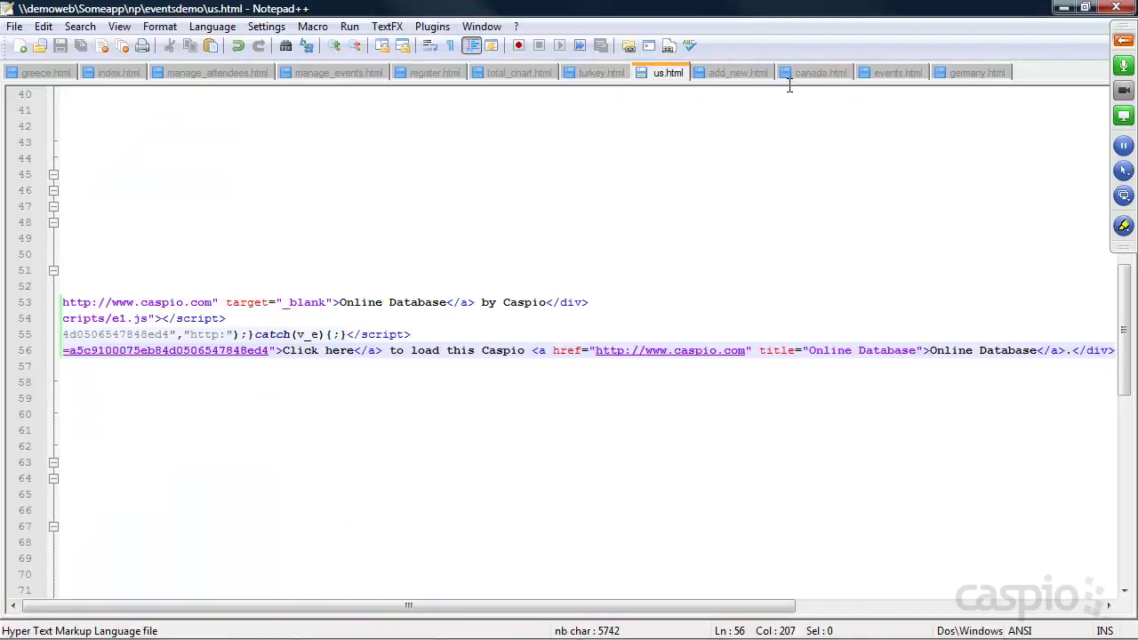
click(434, 72)
click(220, 366)
drag(220, 365, 125, 365)
key(ctrl+v)
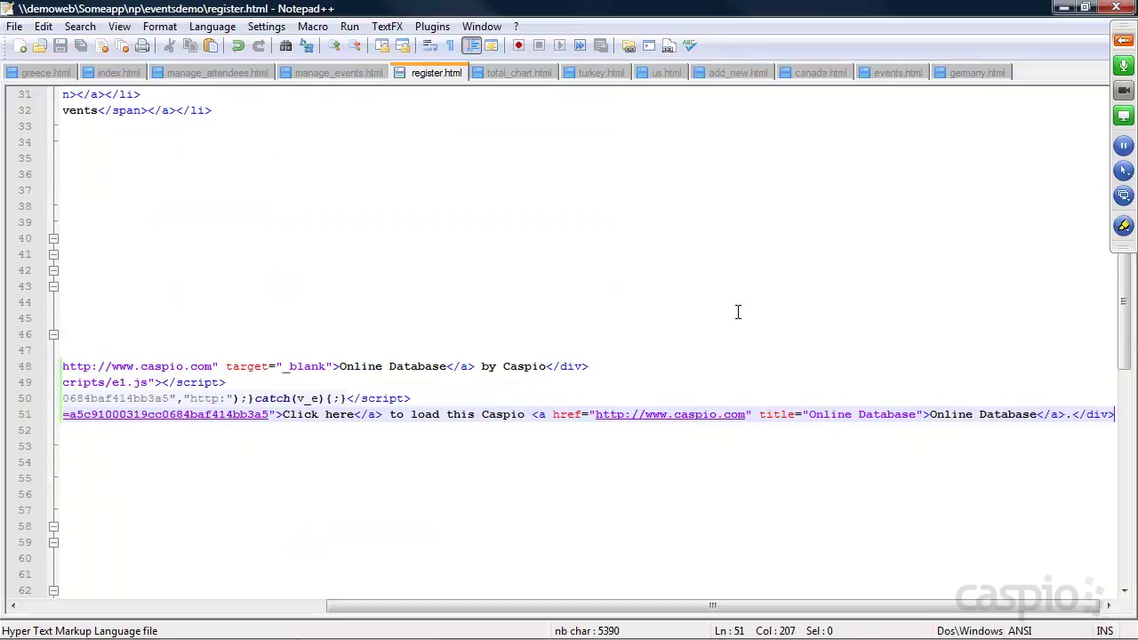
click(1064, 7)
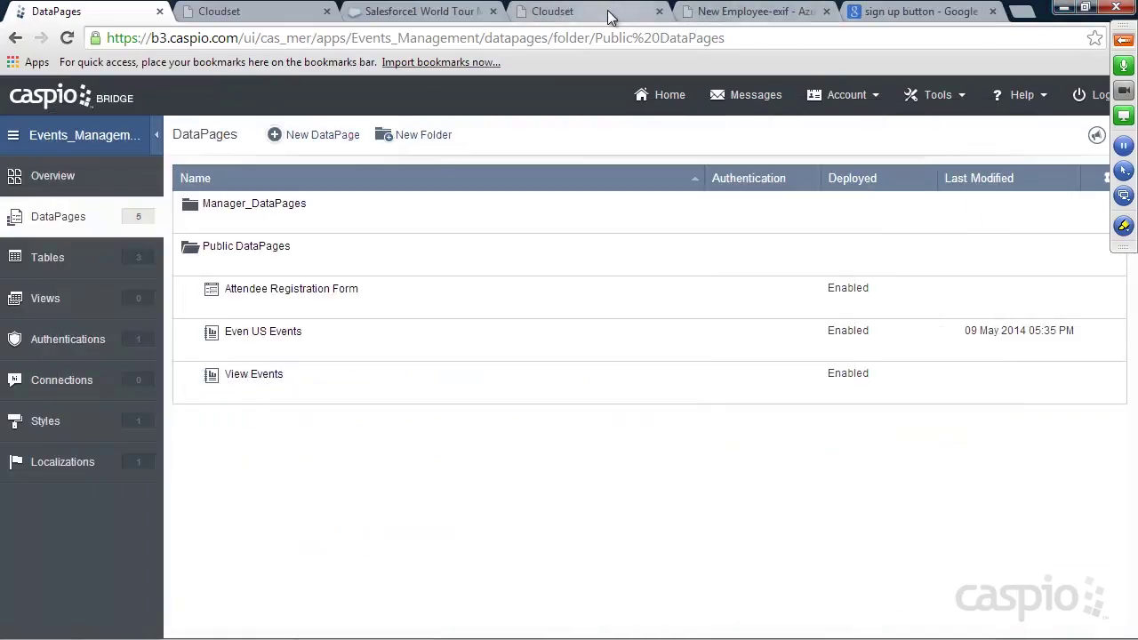
Step: On the Cloudset Events page, go to New Event's details and its sign-up form
click(610, 18)
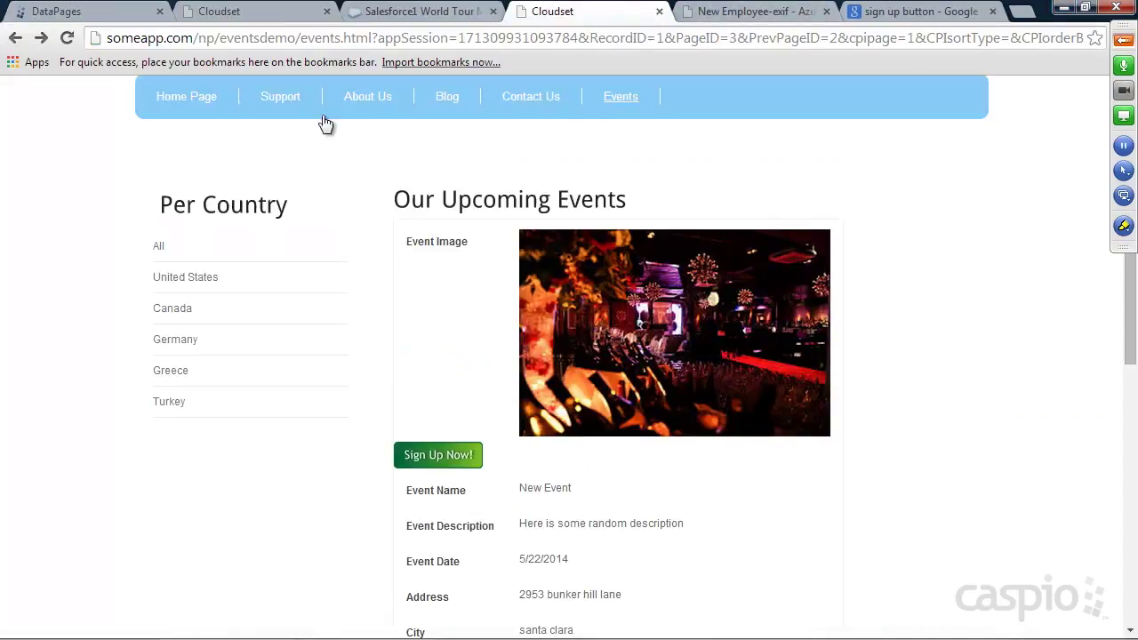
click(622, 100)
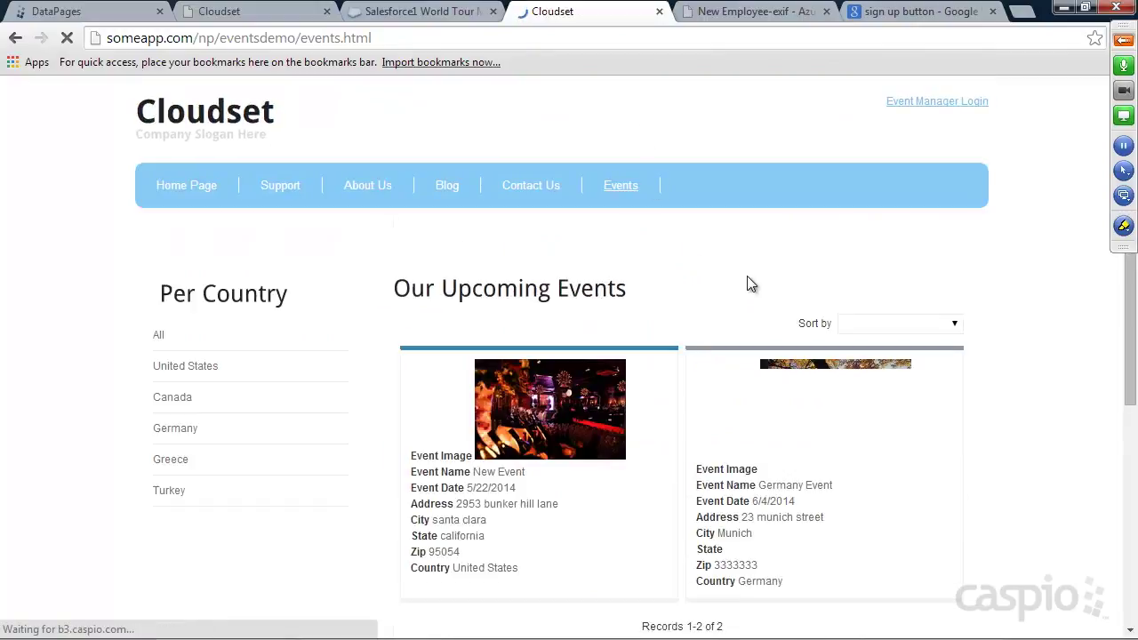
scroll(747, 283, down, 2)
mouse_move(471, 322)
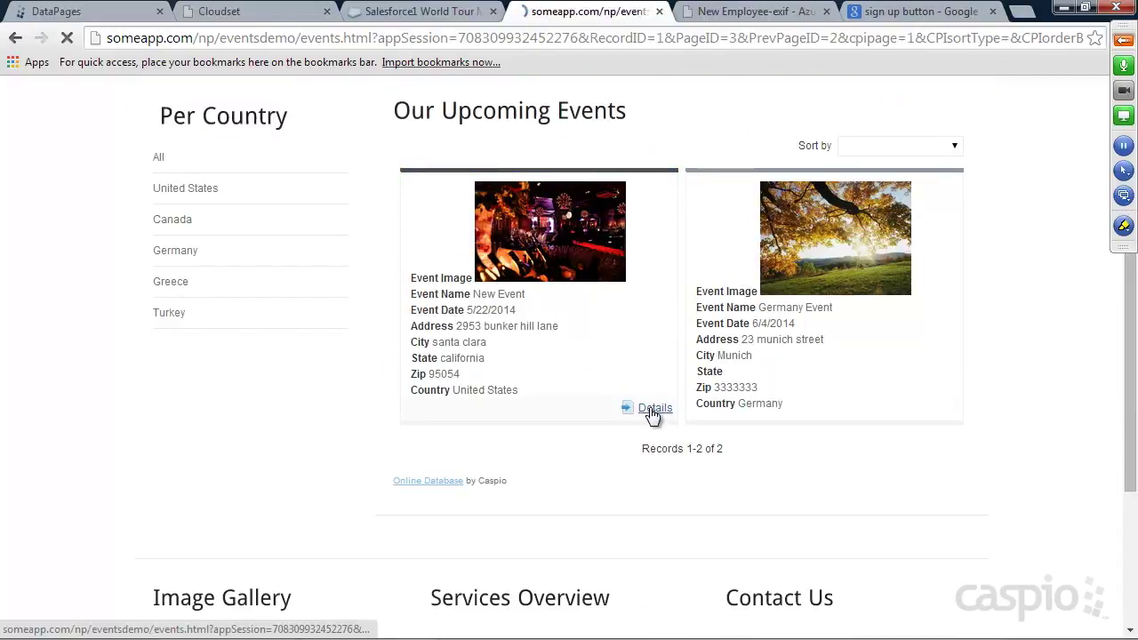
click(652, 409)
scroll(665, 376, down, 2)
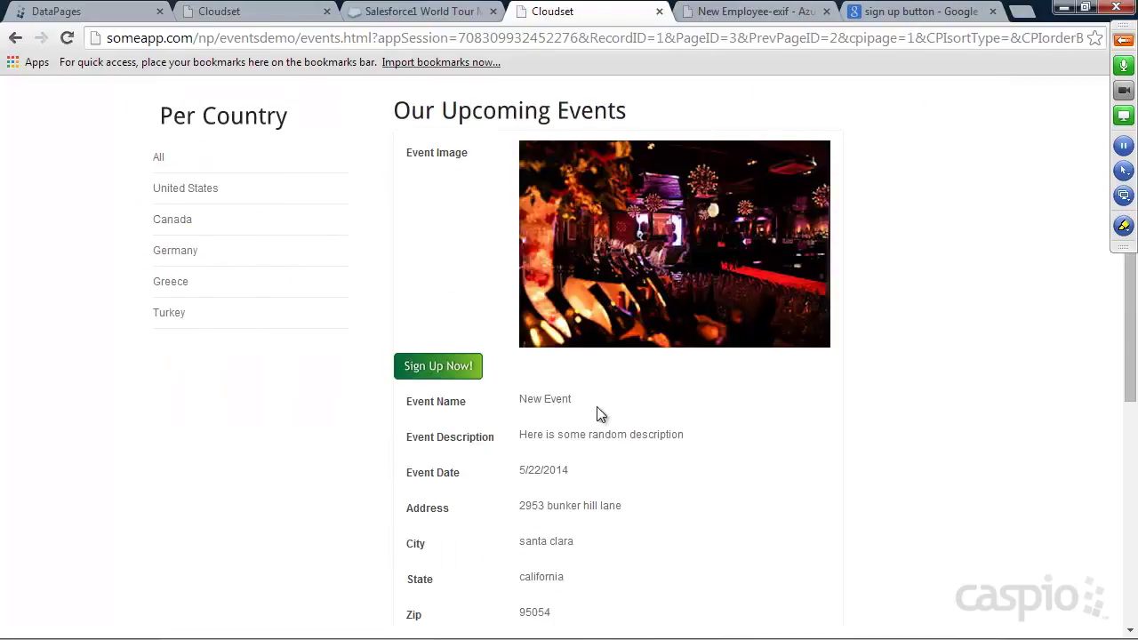
click(450, 369)
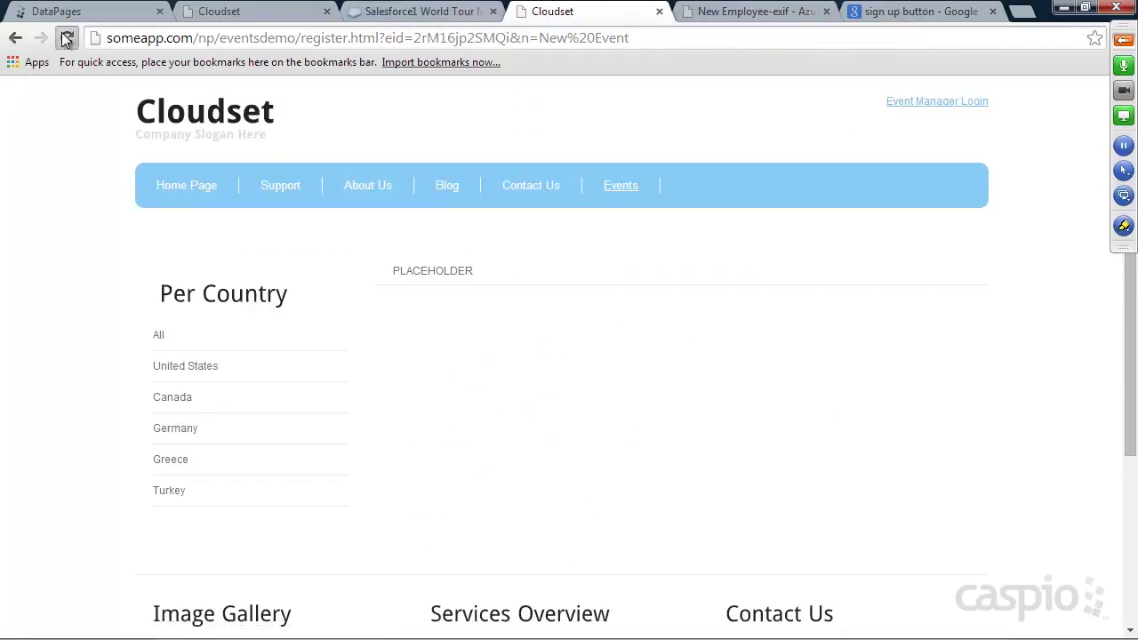
click(66, 39)
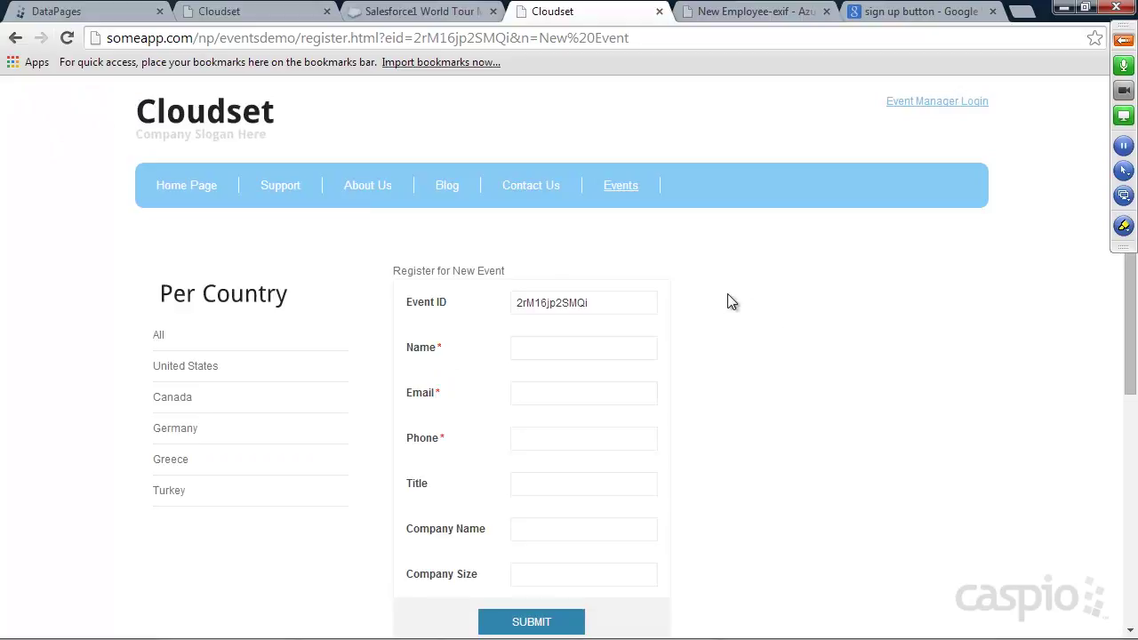
Step: Check that the prefilled Event ID matches the event id in the page address
drag(399, 271, 525, 270)
click(521, 279)
click(411, 304)
click(605, 304)
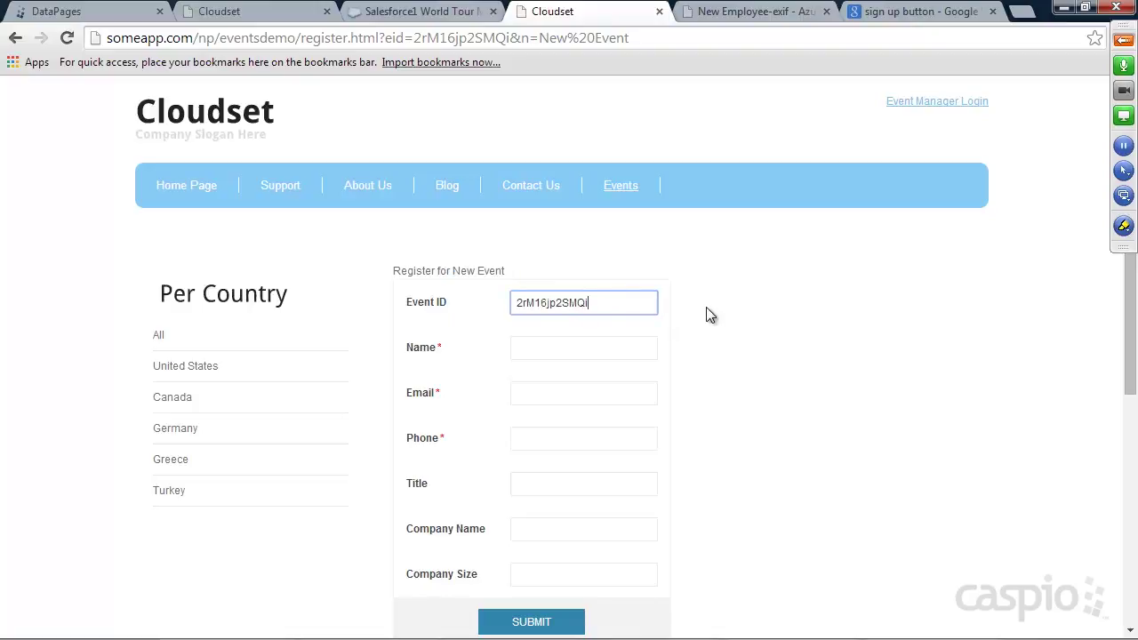
drag(413, 38, 510, 39)
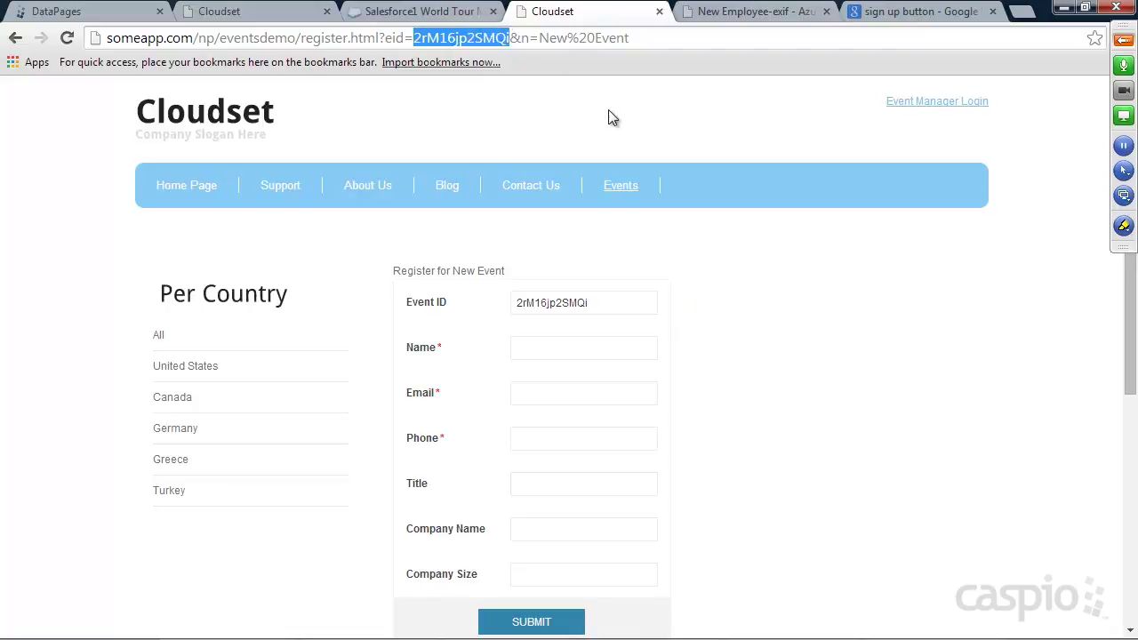
click(602, 305)
mouse_move(602, 305)
mouse_down()
mouse_move(512, 304)
mouse_move(612, 305)
mouse_up()
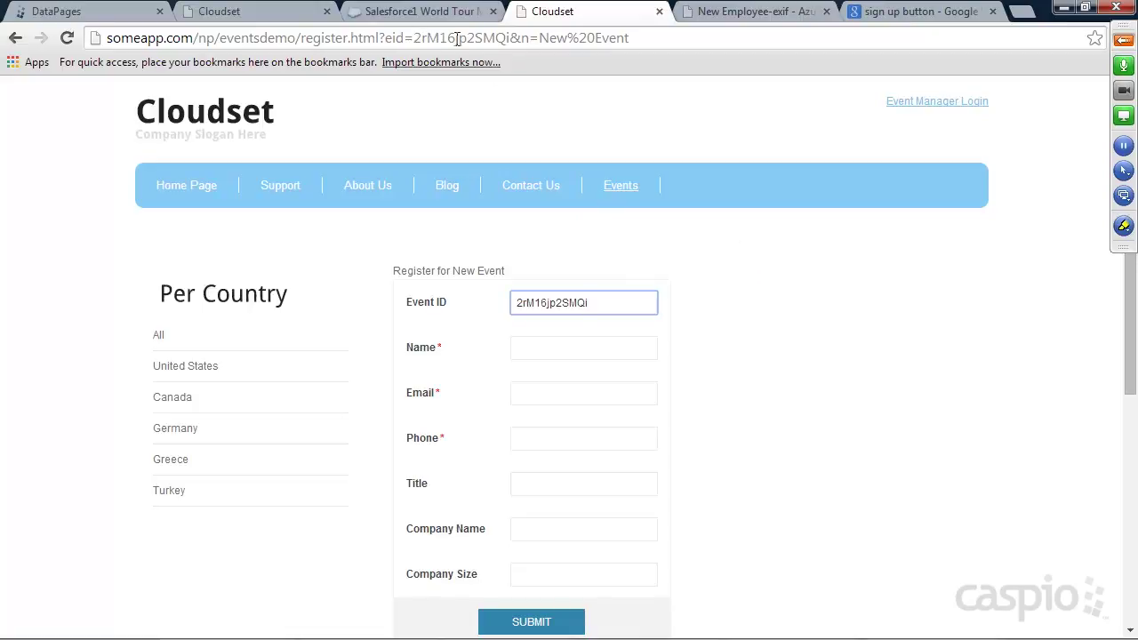
Step: Enter the attendee's name, e-mail address and phone number in the registration form
click(543, 349)
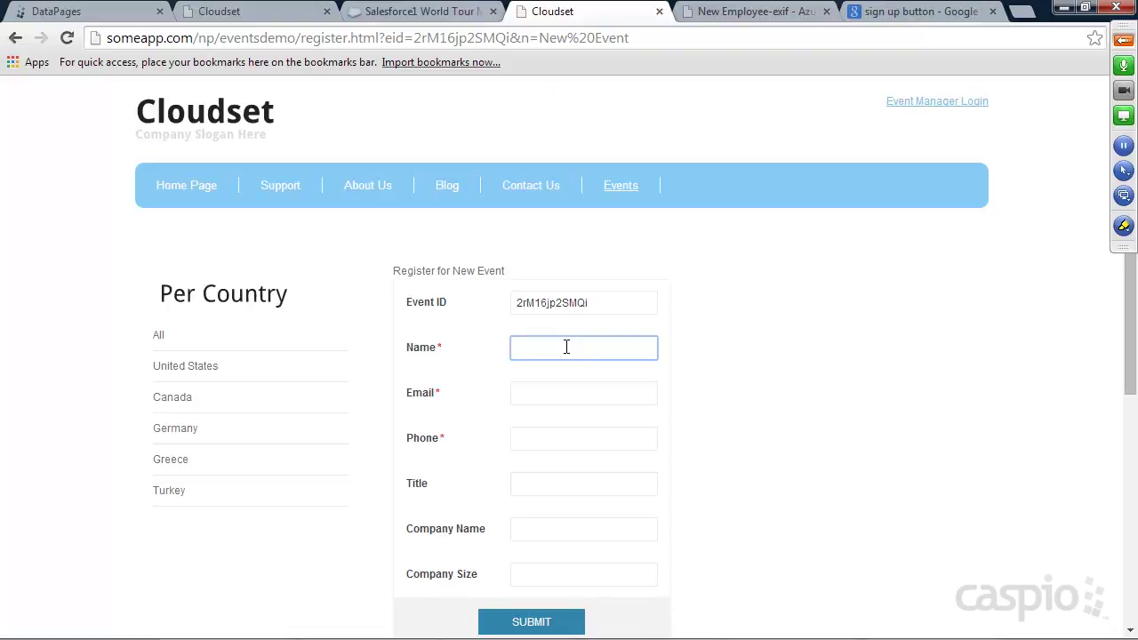
key(Tab)
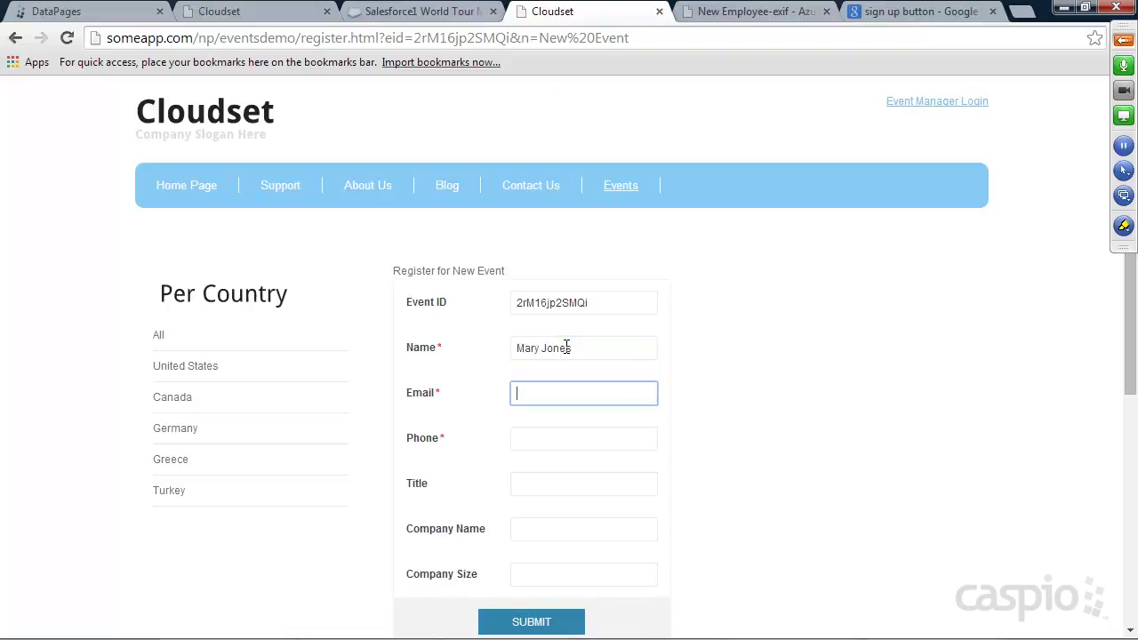
key(Tab)
text(333333333)
Step: Fill in Title 'President', Company Name 'Google' and Company Size 1,000,00, then open the event manager pages
key(Tab)
text(President)
key(Tab)
text(Google)
key(Tab)
text(1,000,00)
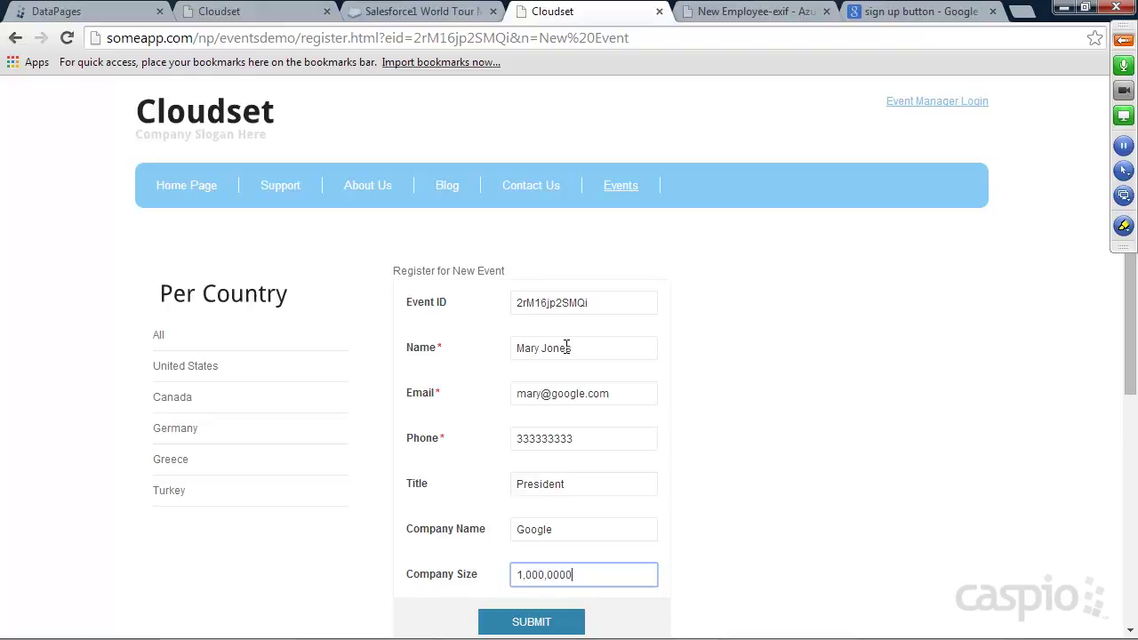
click(750, 383)
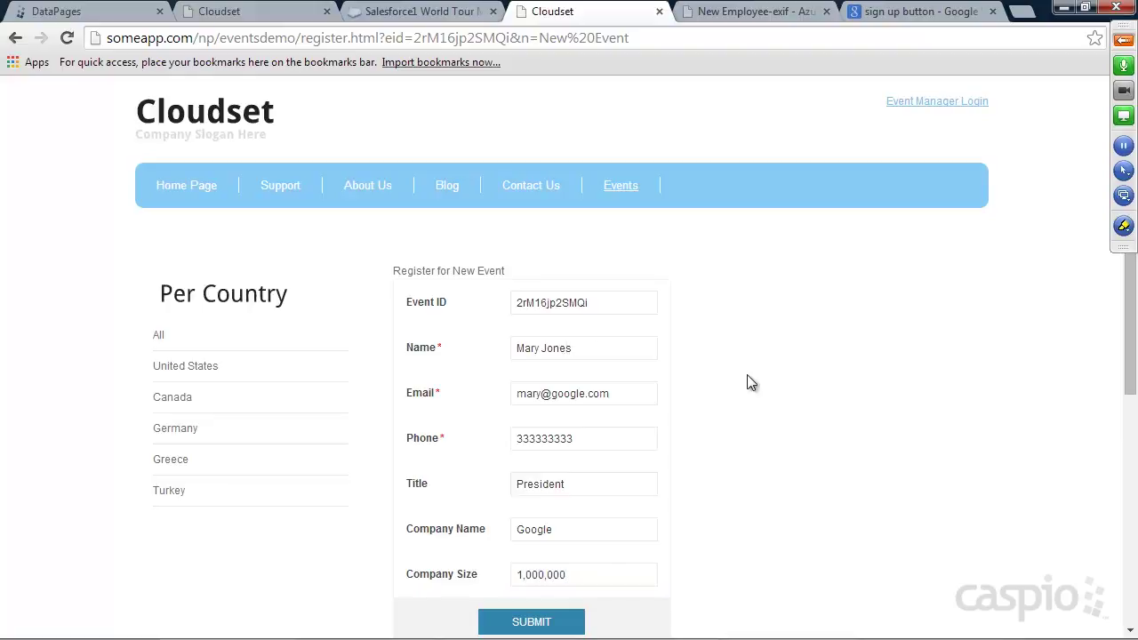
scroll(714, 364, down, 1)
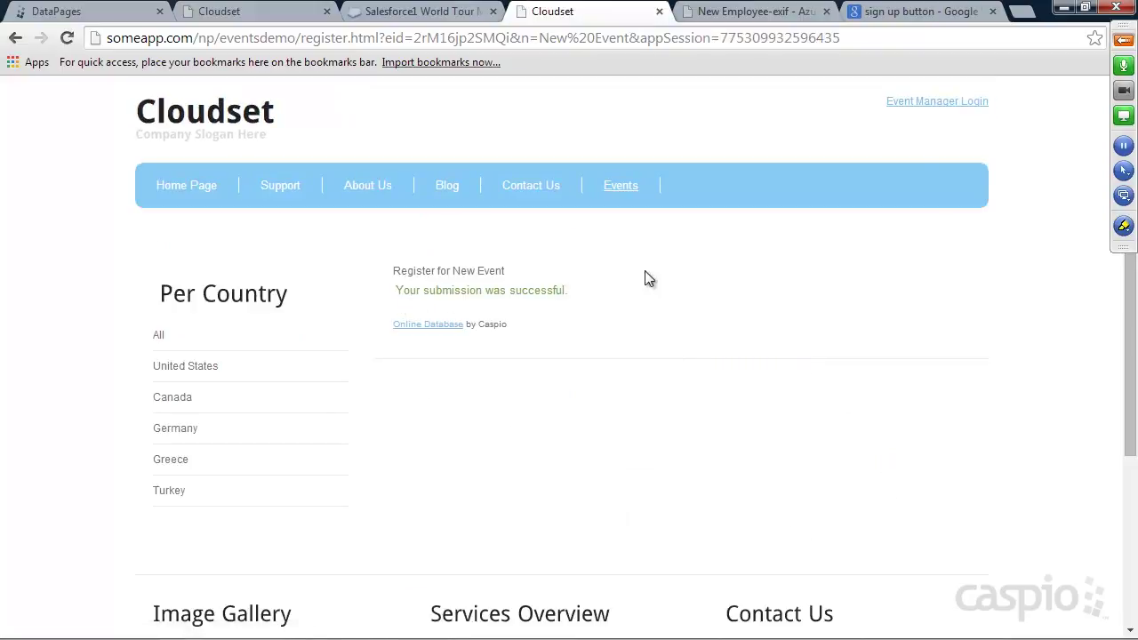
click(973, 105)
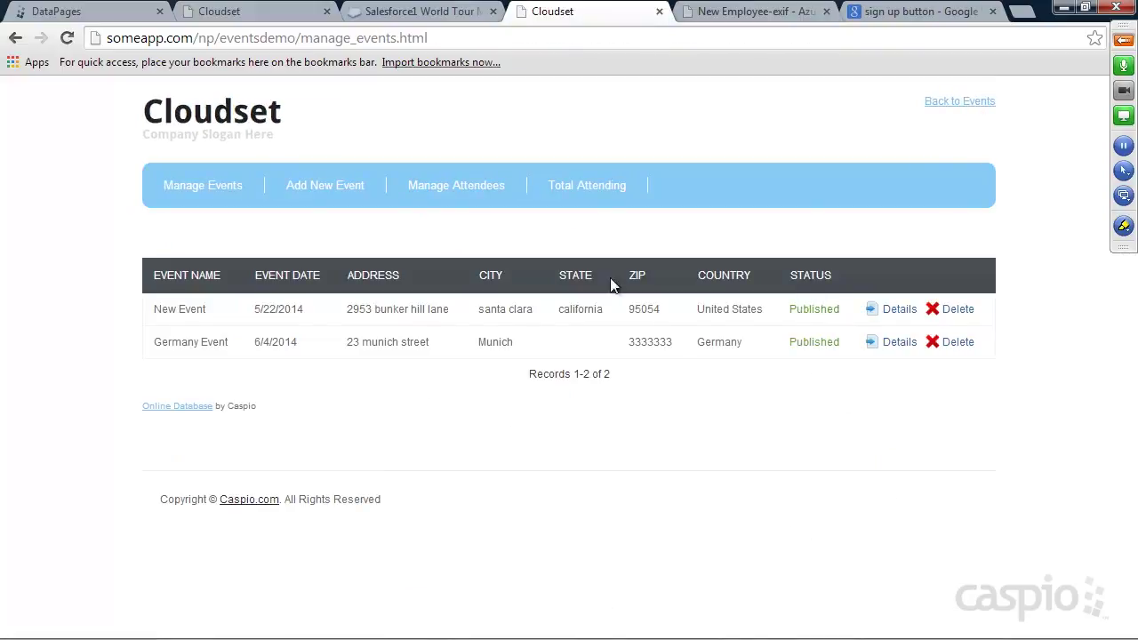
Step: Browse the Manage Attendees, Total Attending, Add New Event and Manage Events pages, then return to Caspio
click(452, 190)
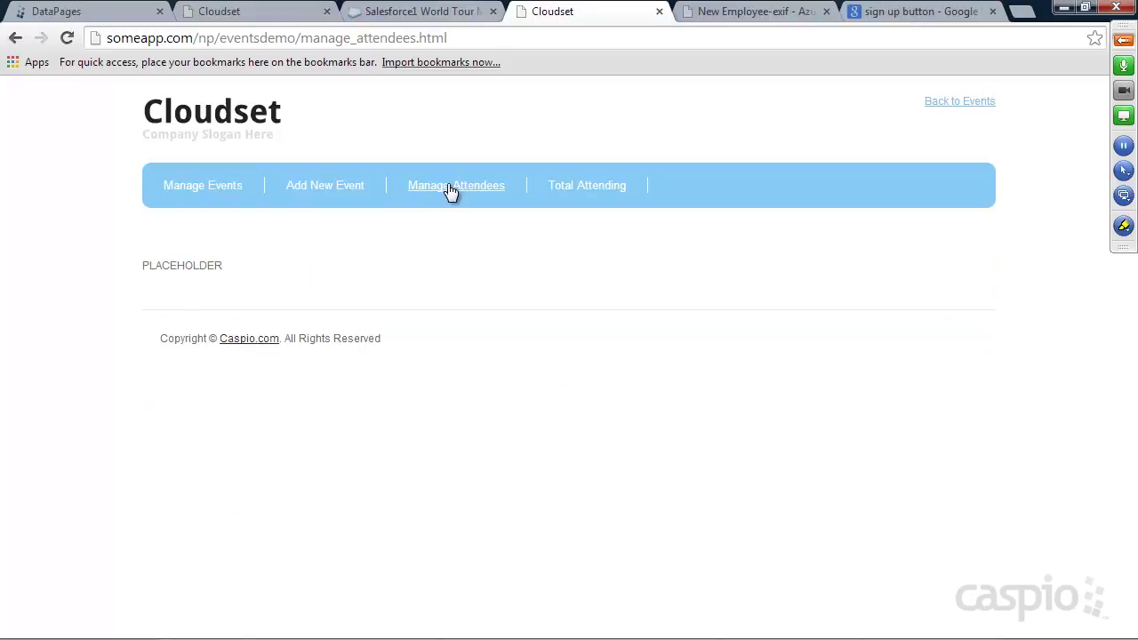
click(590, 189)
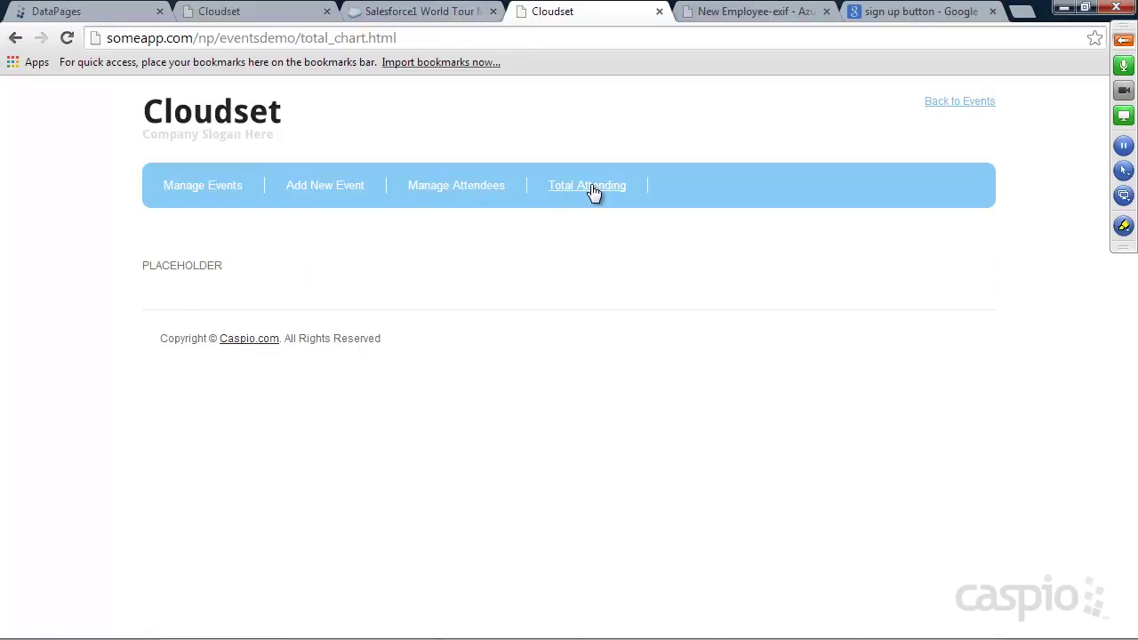
click(343, 187)
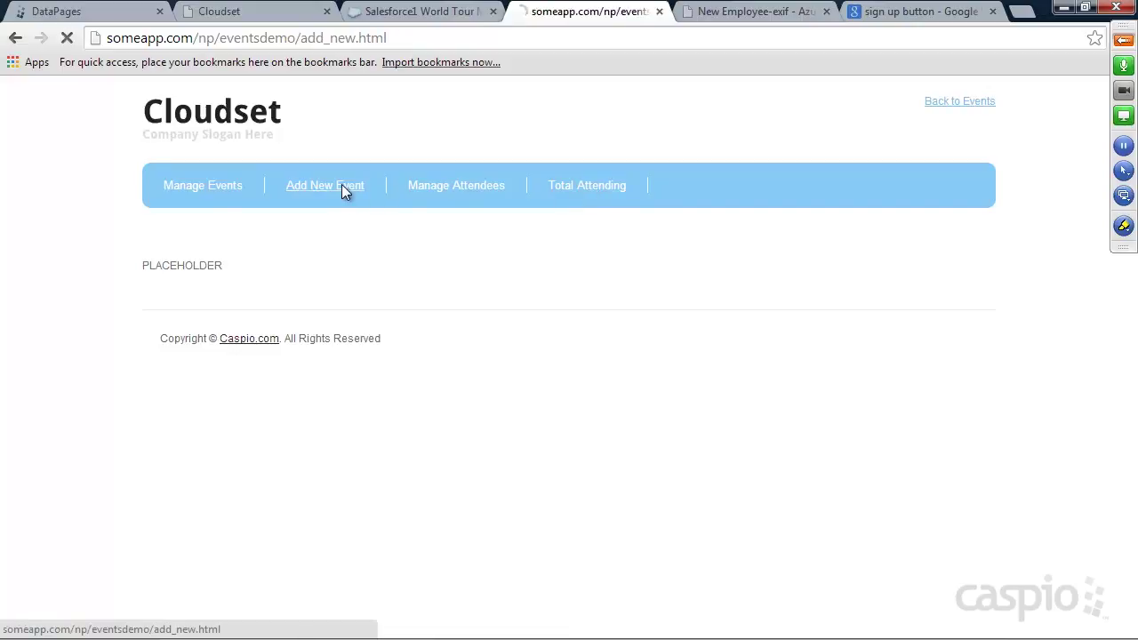
click(196, 185)
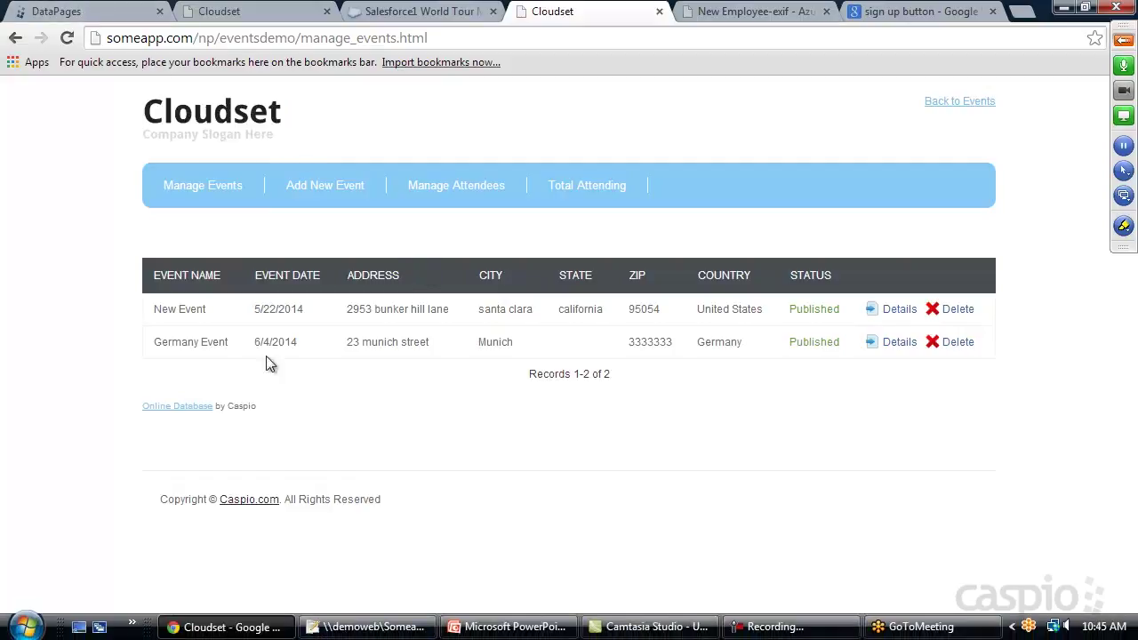
click(120, 10)
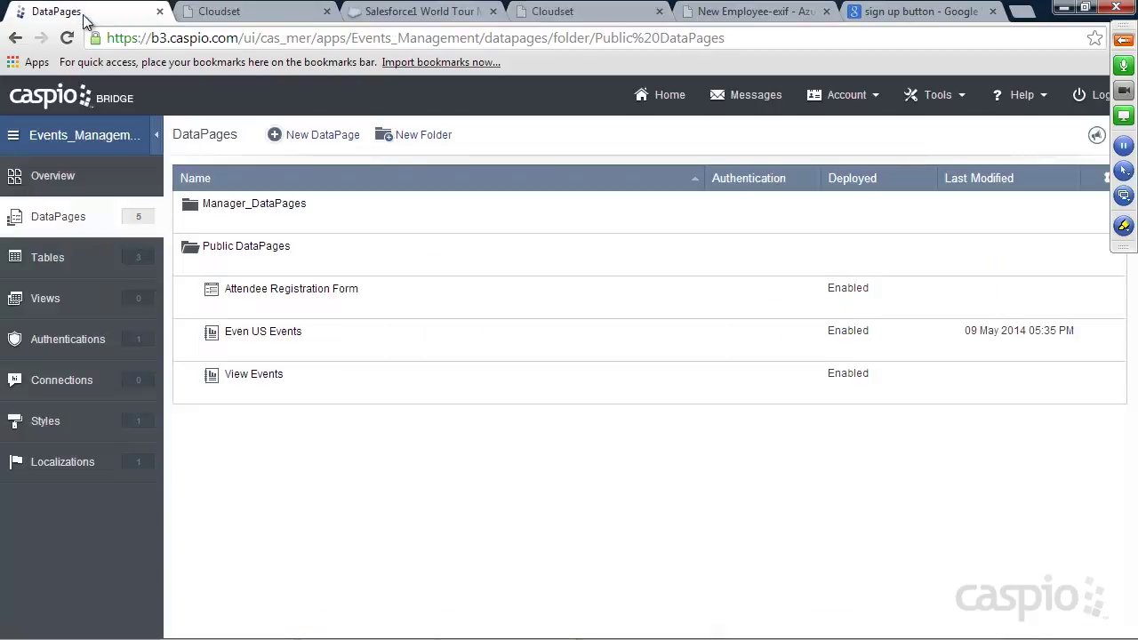
Step: Compare Event_ID in the Attendees_T_ and Events_Table_ datasheets, then go to the empty Views list
click(70, 259)
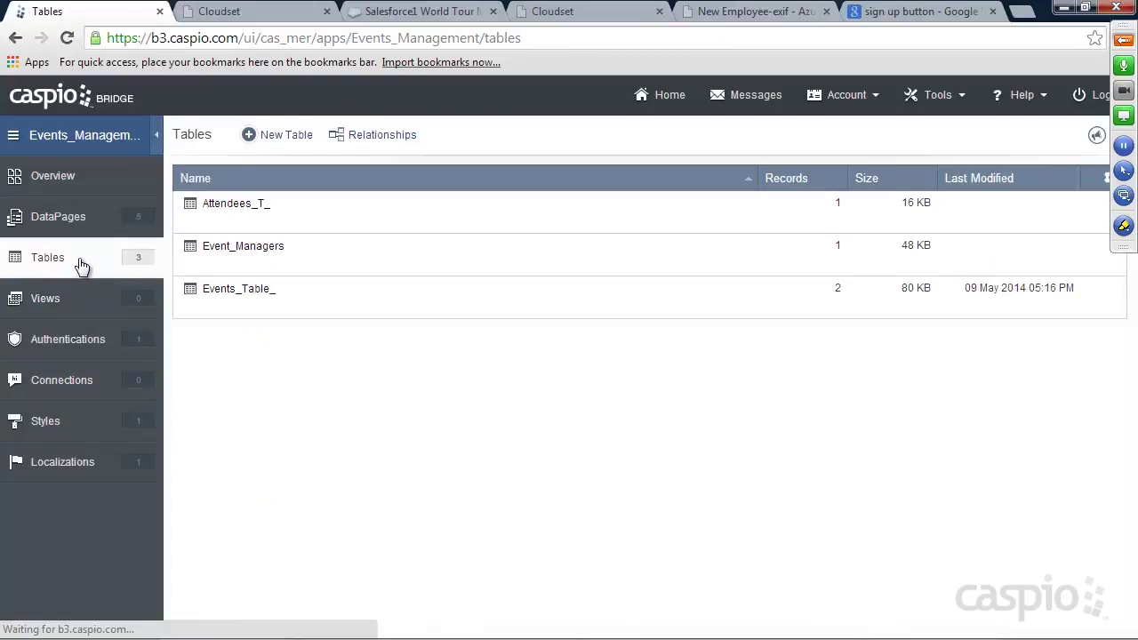
click(284, 223)
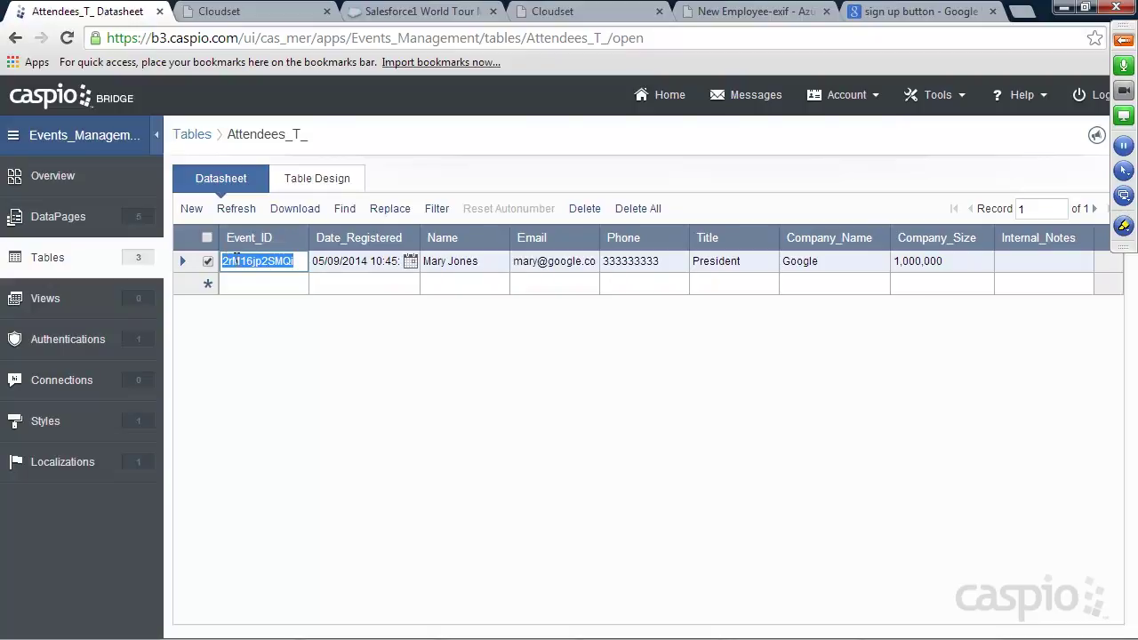
click(44, 262)
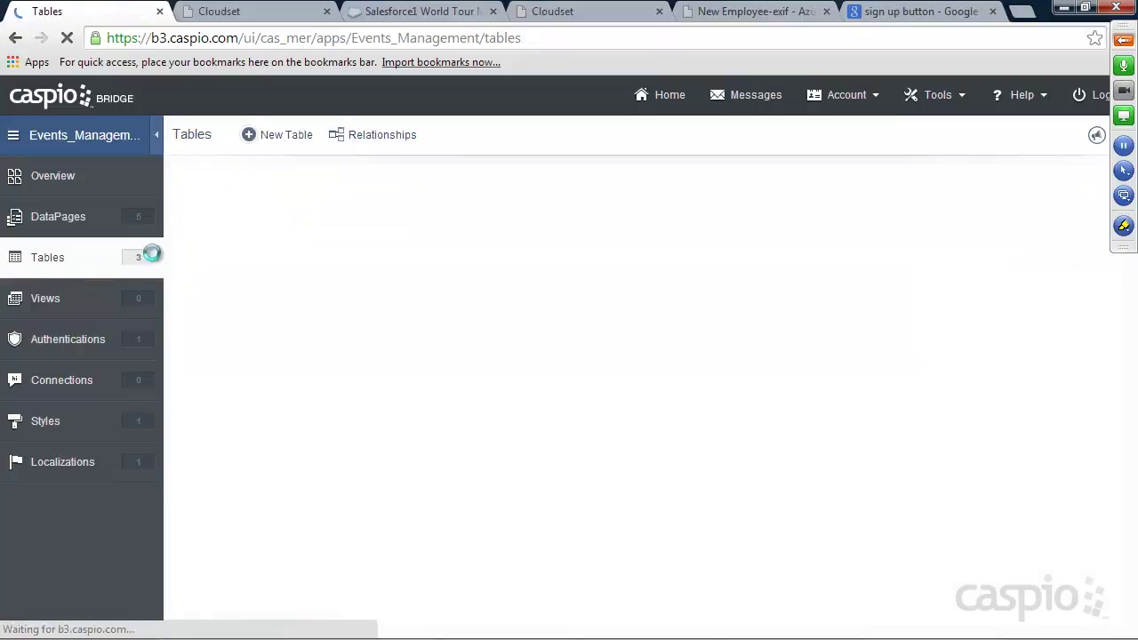
mouse_move(214, 264)
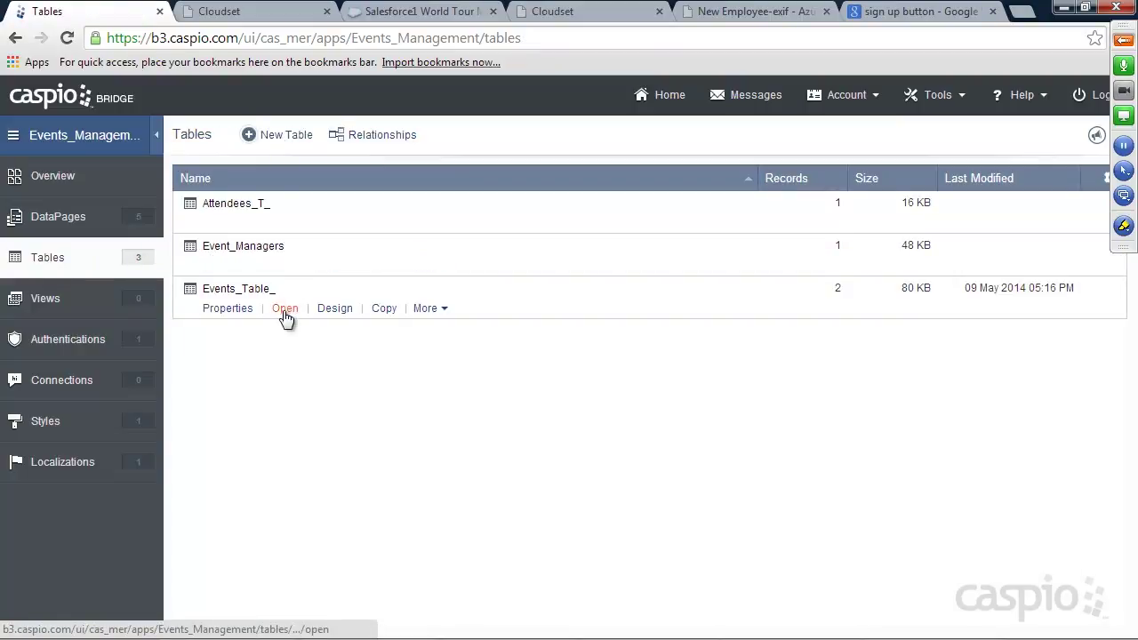
click(285, 308)
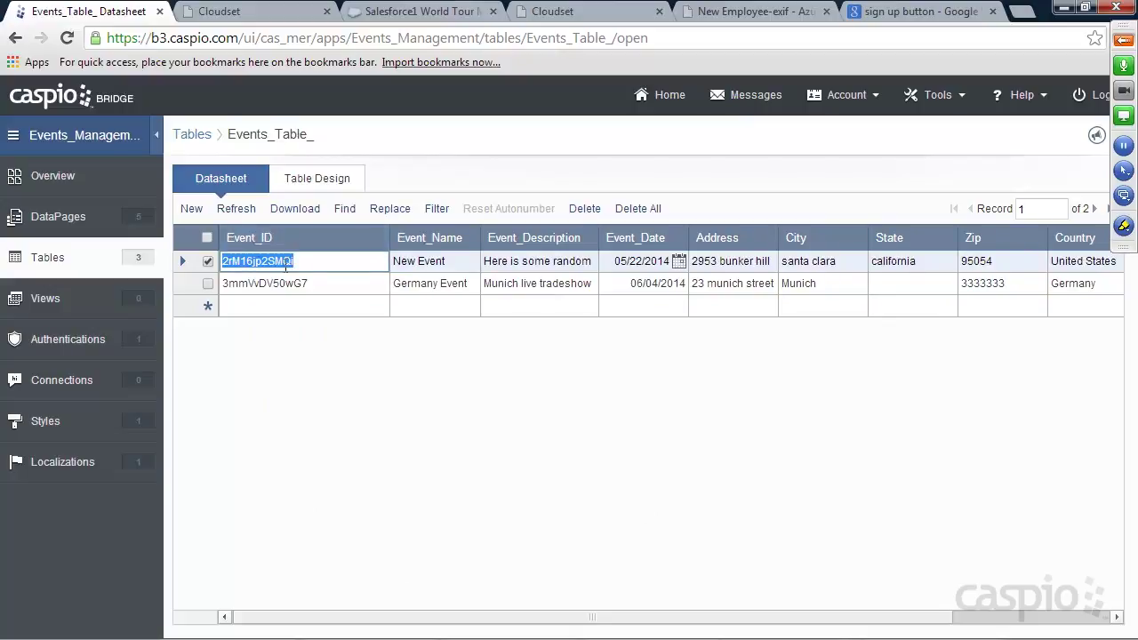
click(302, 261)
mouse_move(301, 261)
mouse_down()
mouse_move(222, 261)
mouse_move(294, 260)
mouse_up()
click(46, 297)
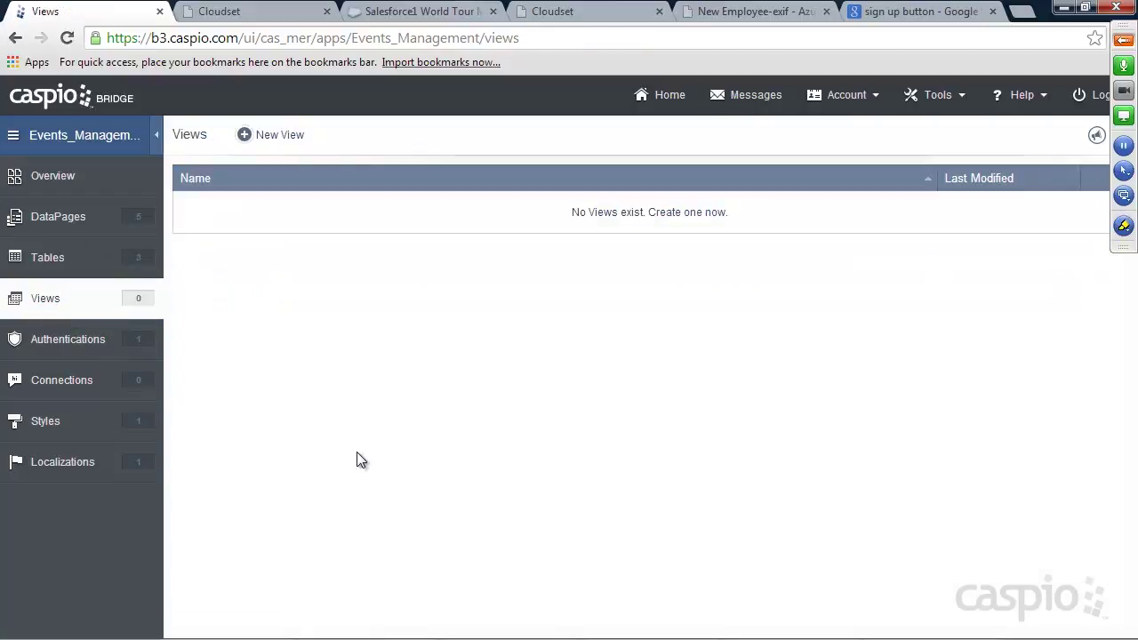
Step: Start a new view named Events_and_attendees_view containing Attendees_T_ and Events_Table_
click(281, 136)
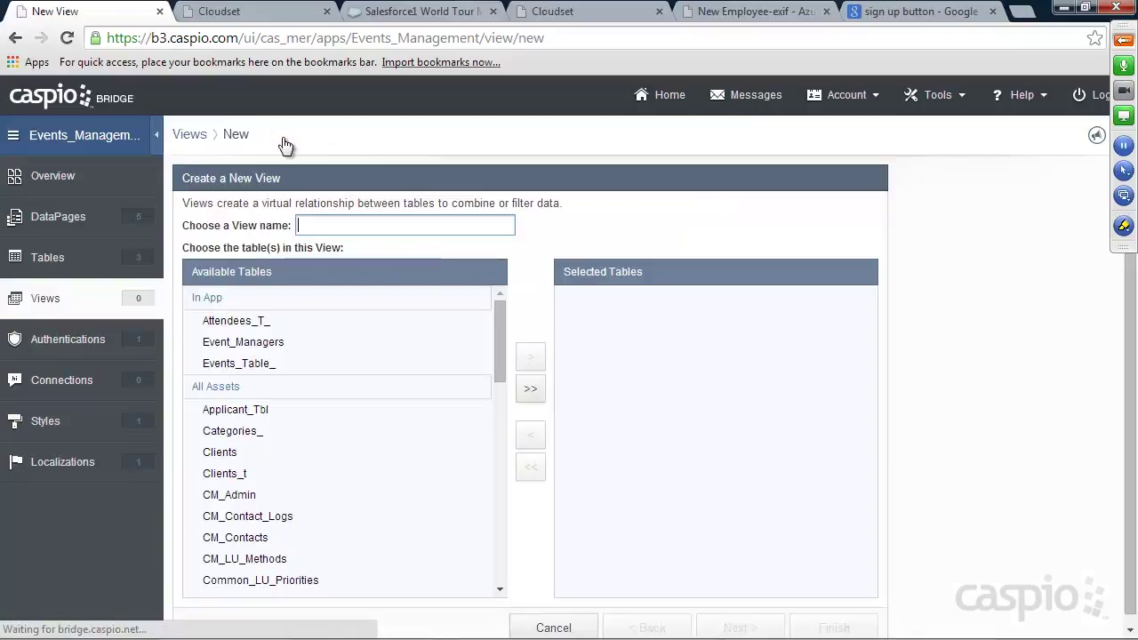
text(Events_and_attendees_view)
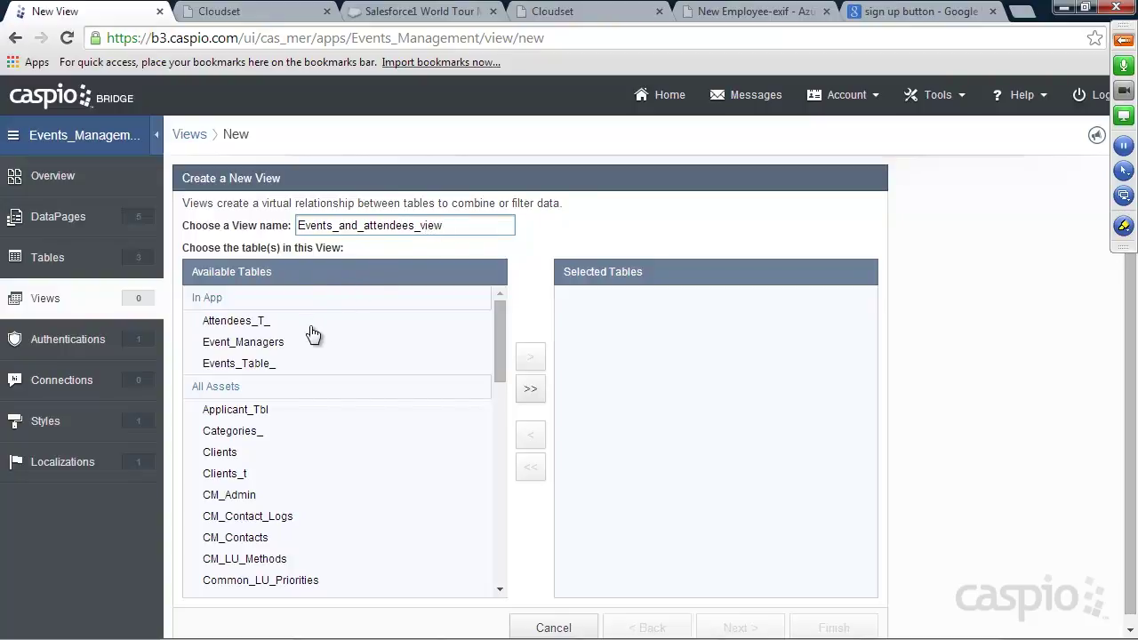
double_click(287, 320)
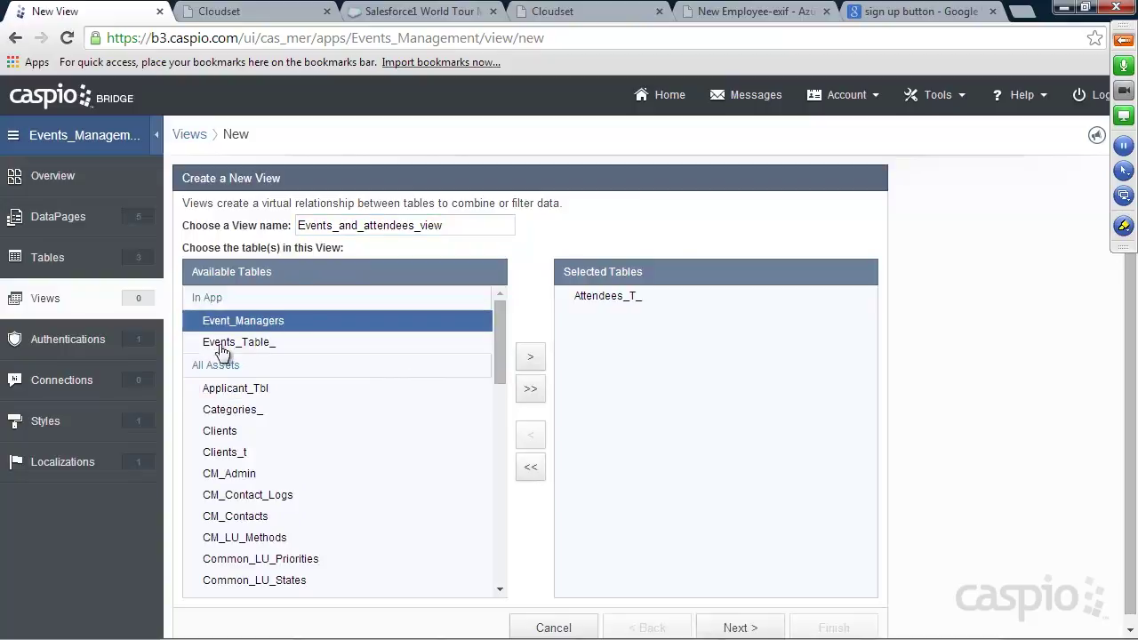
click(218, 343)
click(531, 358)
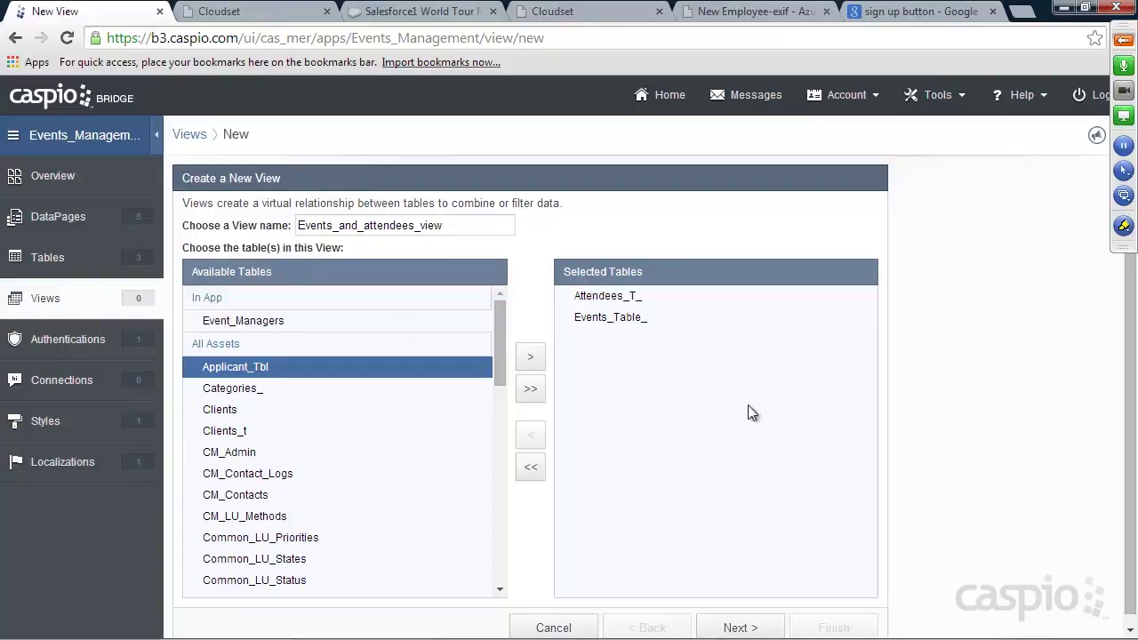
click(756, 628)
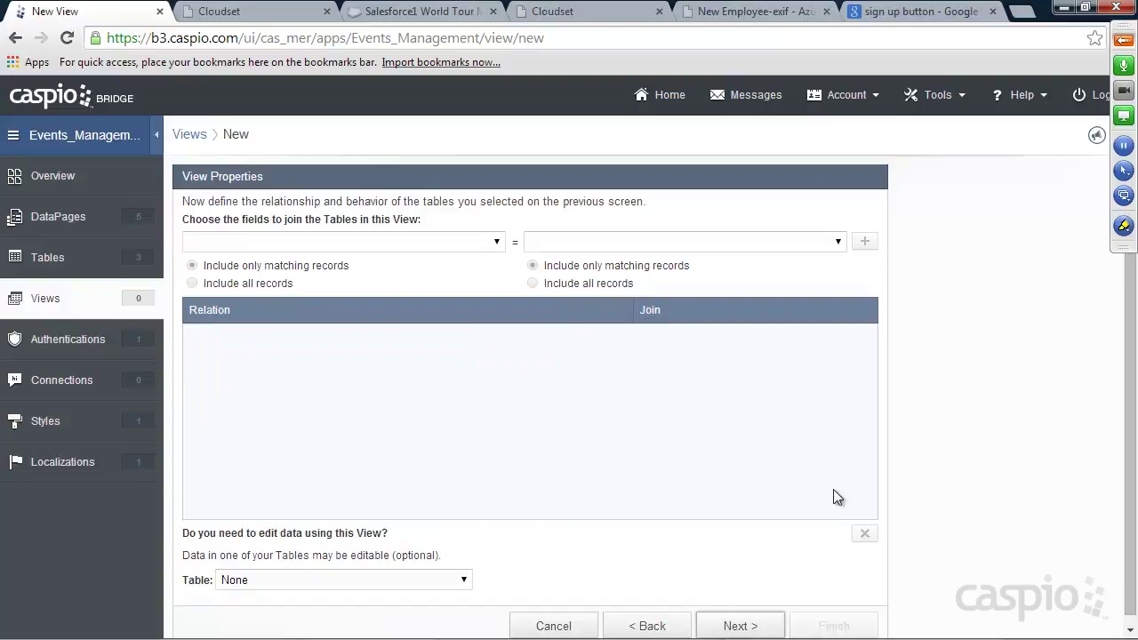
Step: Join Attendees_T_ Event_ID to Events_Table_ Event_ID and finish creating the view
click(497, 242)
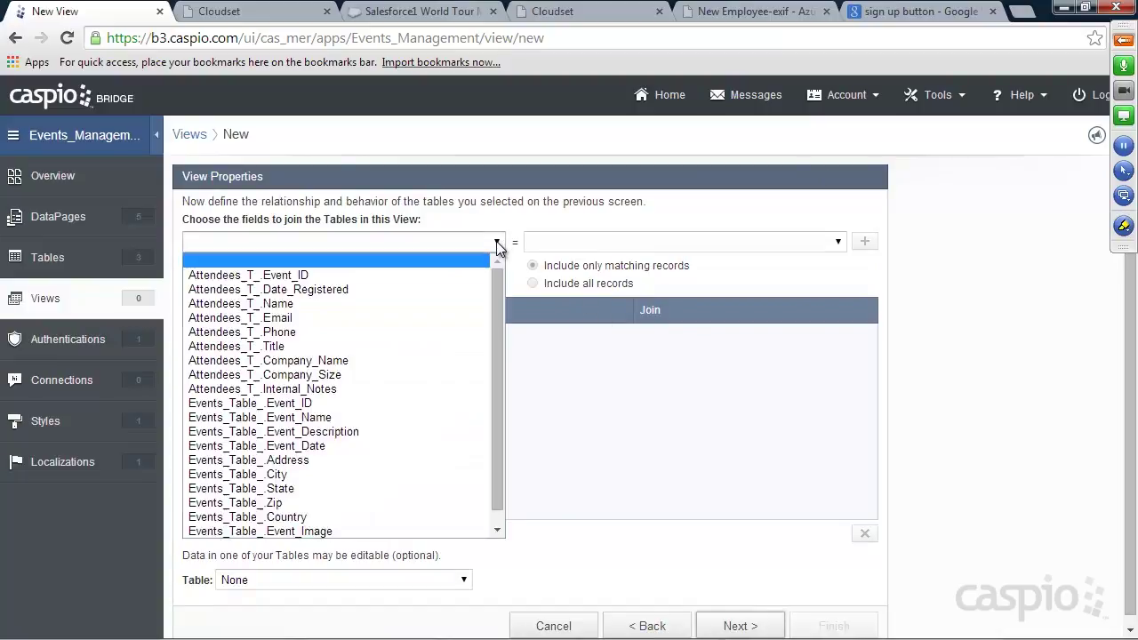
scroll(498, 289, down, 1)
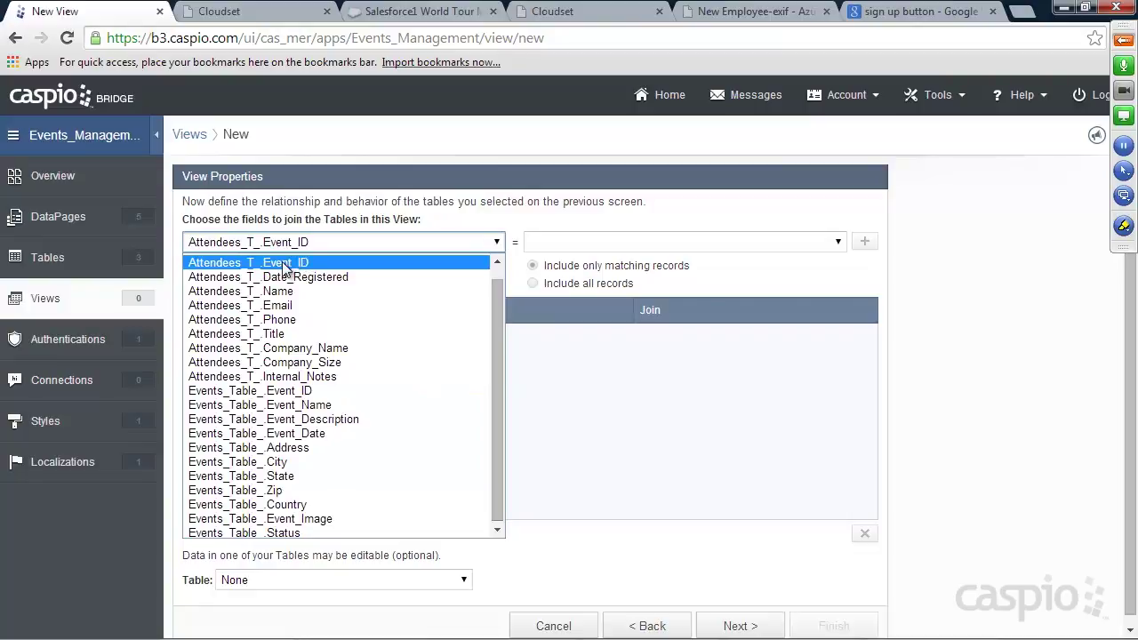
click(225, 265)
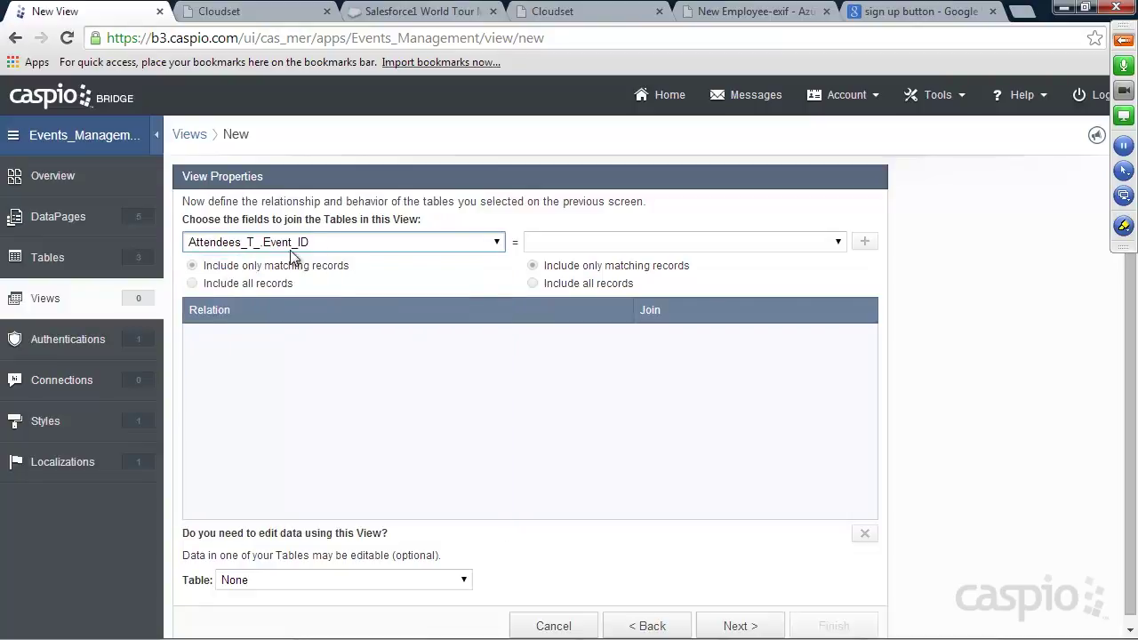
click(629, 238)
click(624, 402)
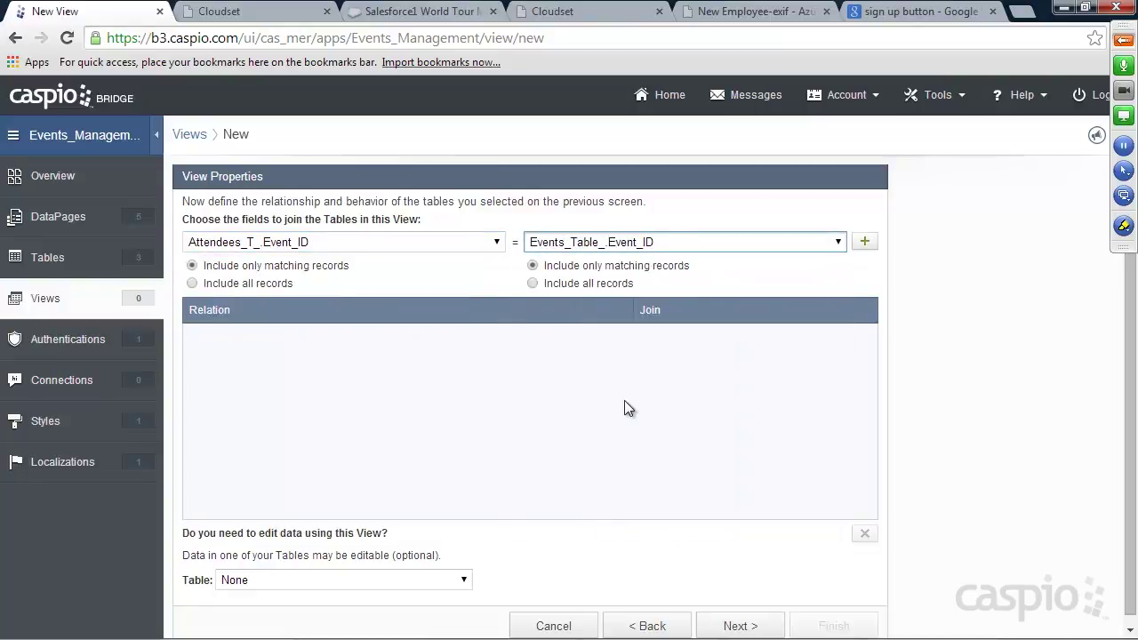
click(863, 240)
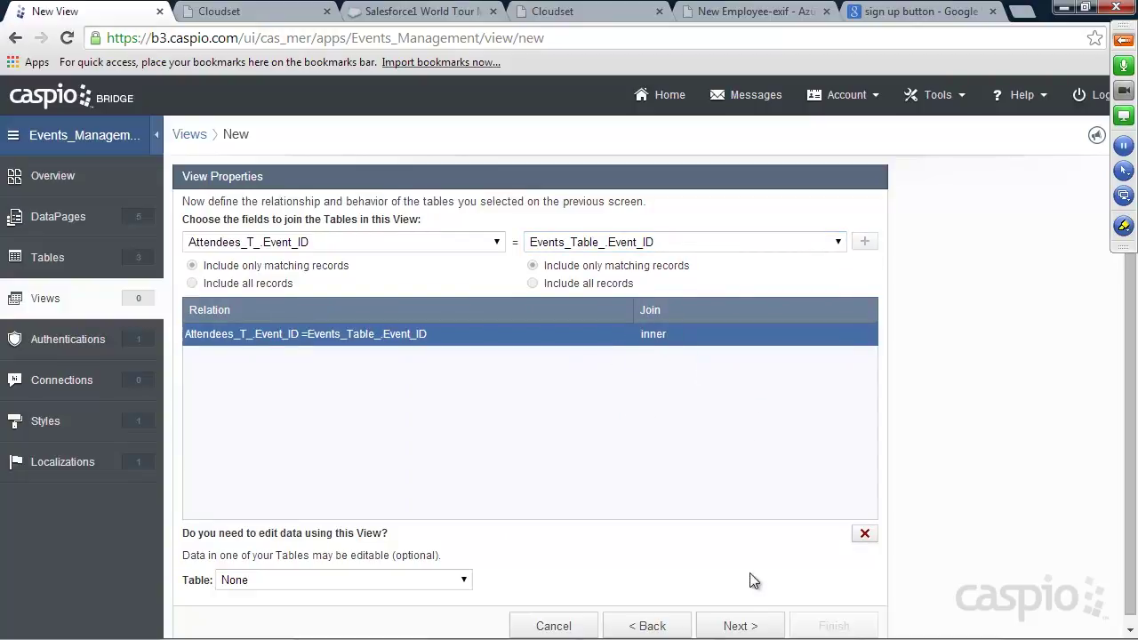
click(739, 627)
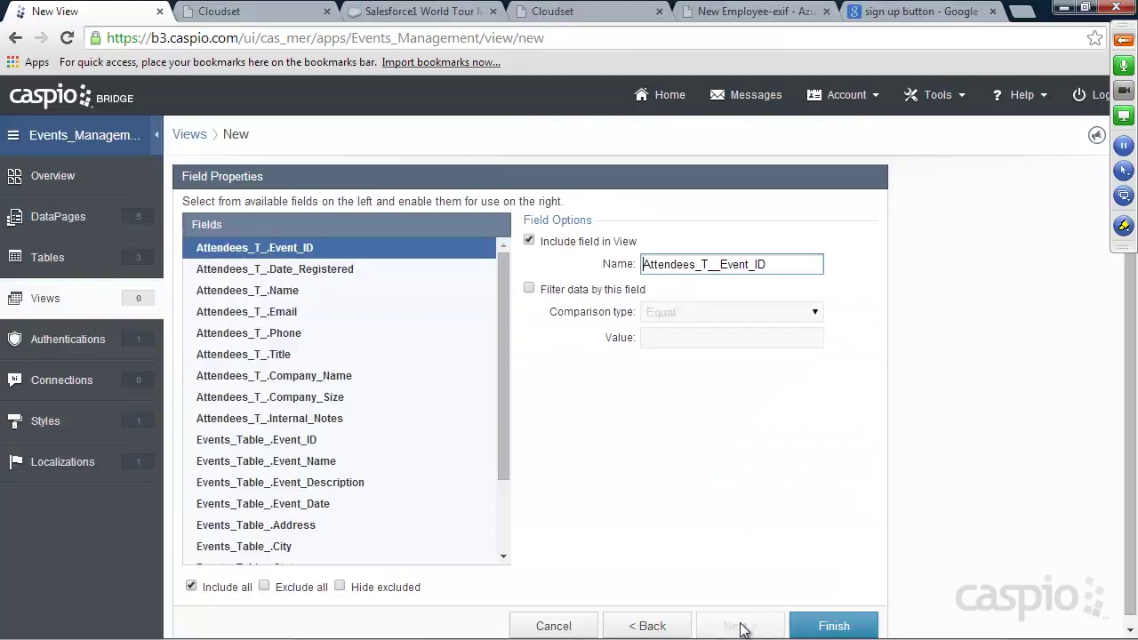
mouse_move(504, 303)
mouse_down()
mouse_move(499, 401)
mouse_move(504, 299)
mouse_up()
click(842, 625)
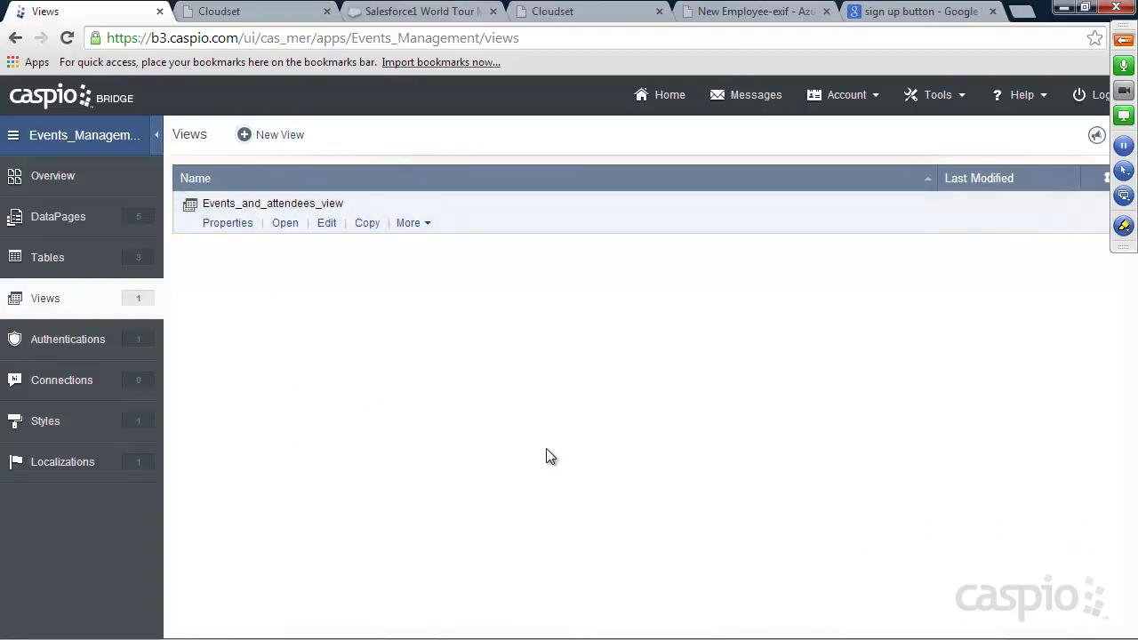
Step: Inspect the attendee record merged with New Event in Events_and_attendees_view, then go back to DataPages
click(285, 223)
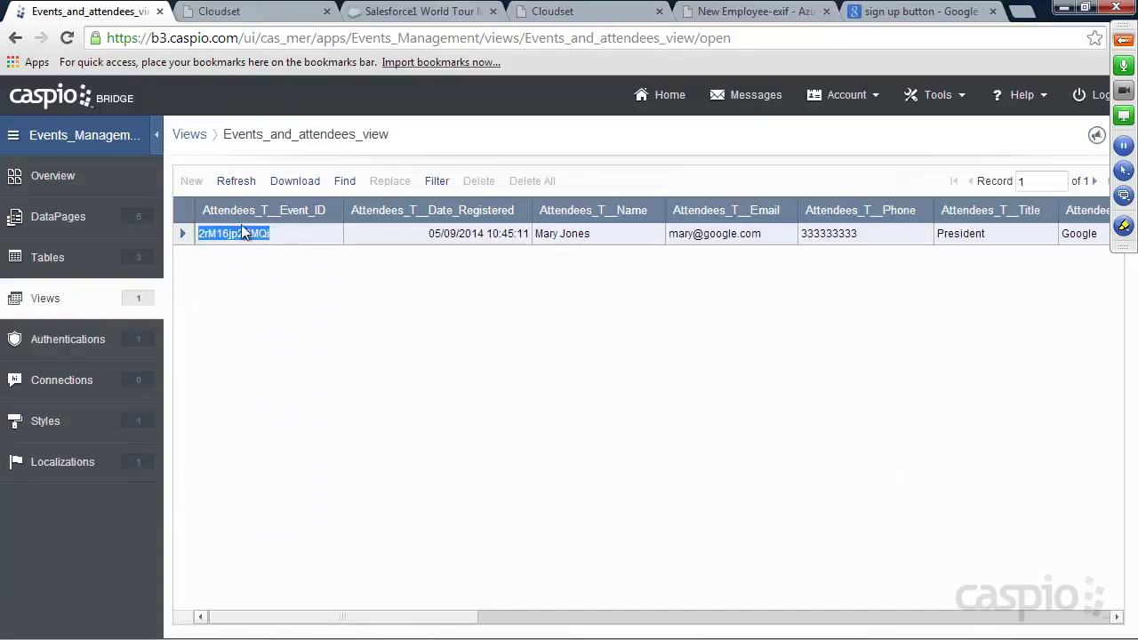
drag(452, 623, 320, 617)
click(61, 224)
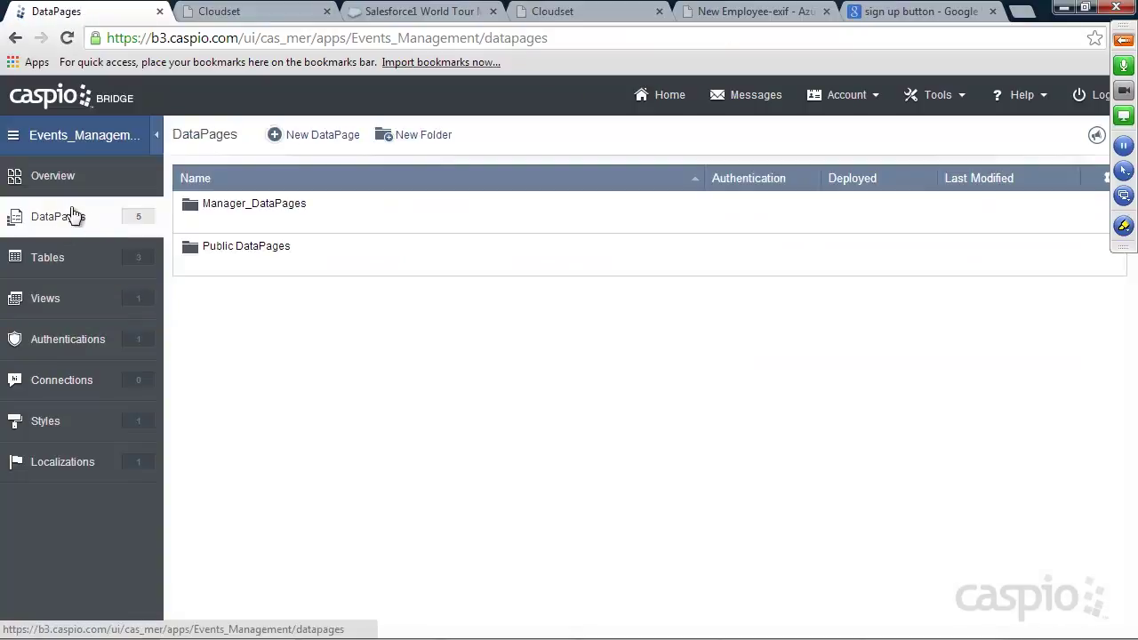
Step: Start a new Tabular report DataPage in the Manager_DataPages folder
click(214, 223)
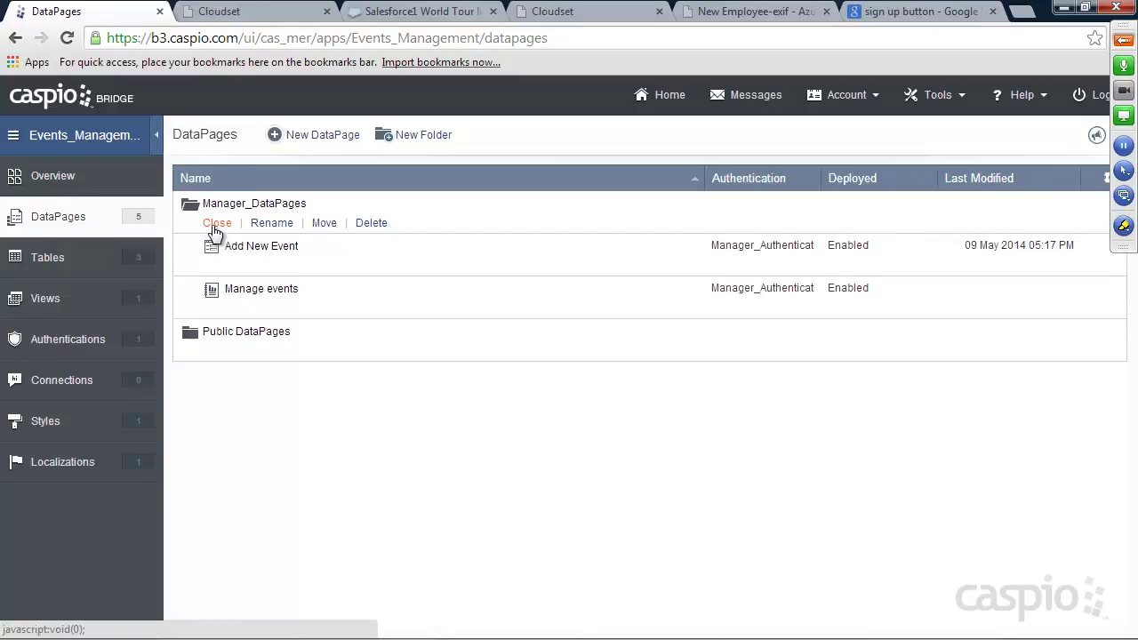
click(328, 135)
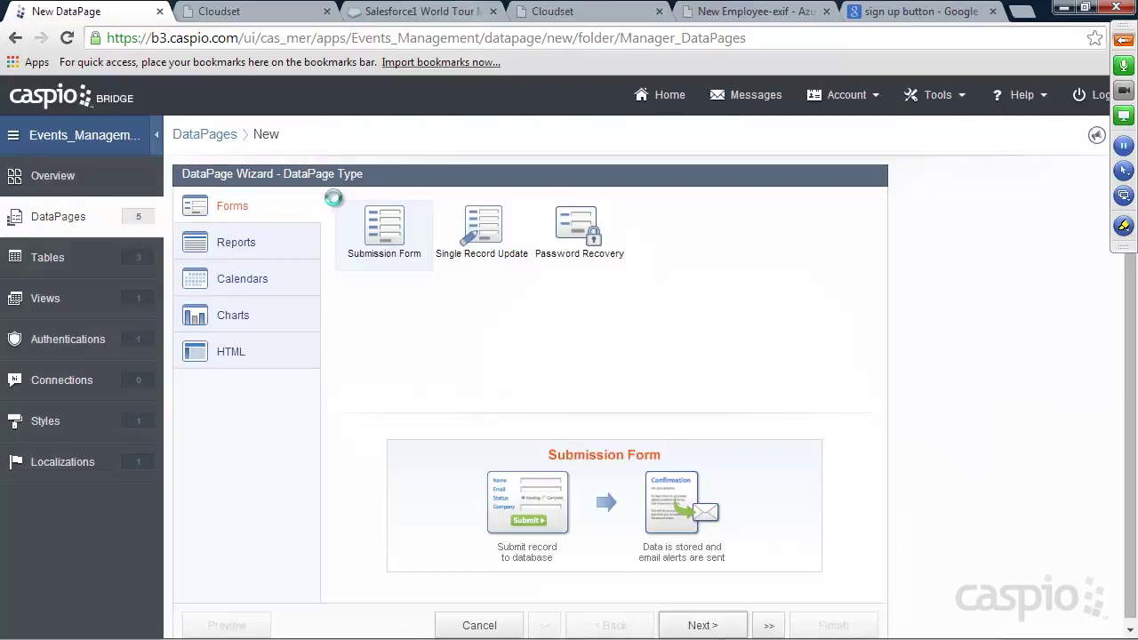
click(253, 248)
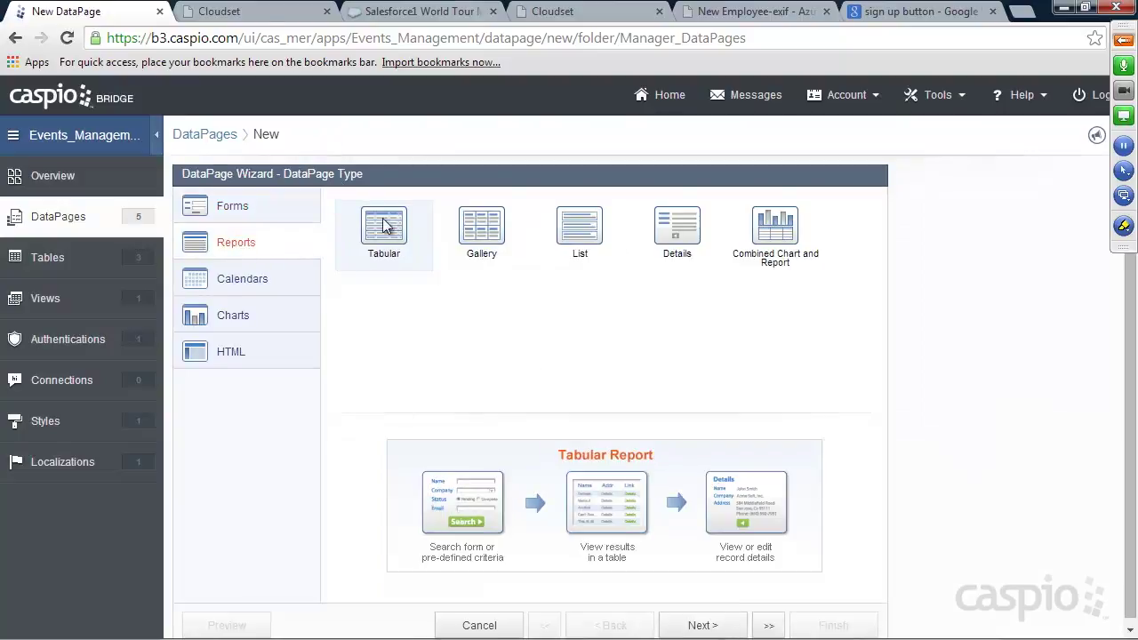
click(702, 625)
Step: Base it on Events_and_attendees_view, name it Manage Attendees Report, and restrict access to Manager_Authentication
click(284, 256)
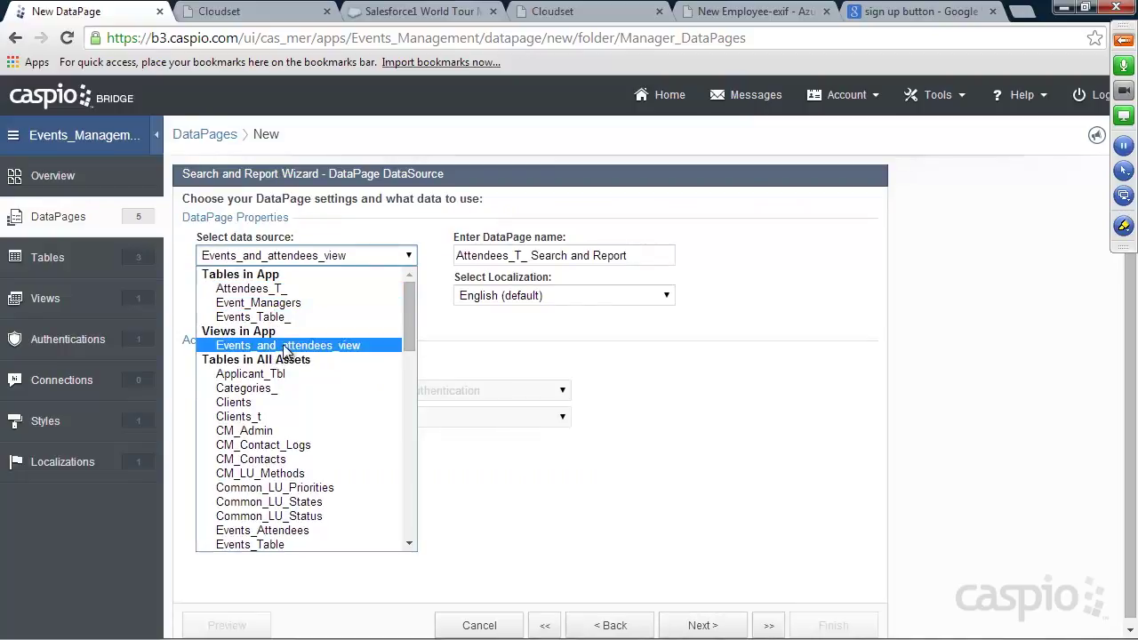
click(285, 347)
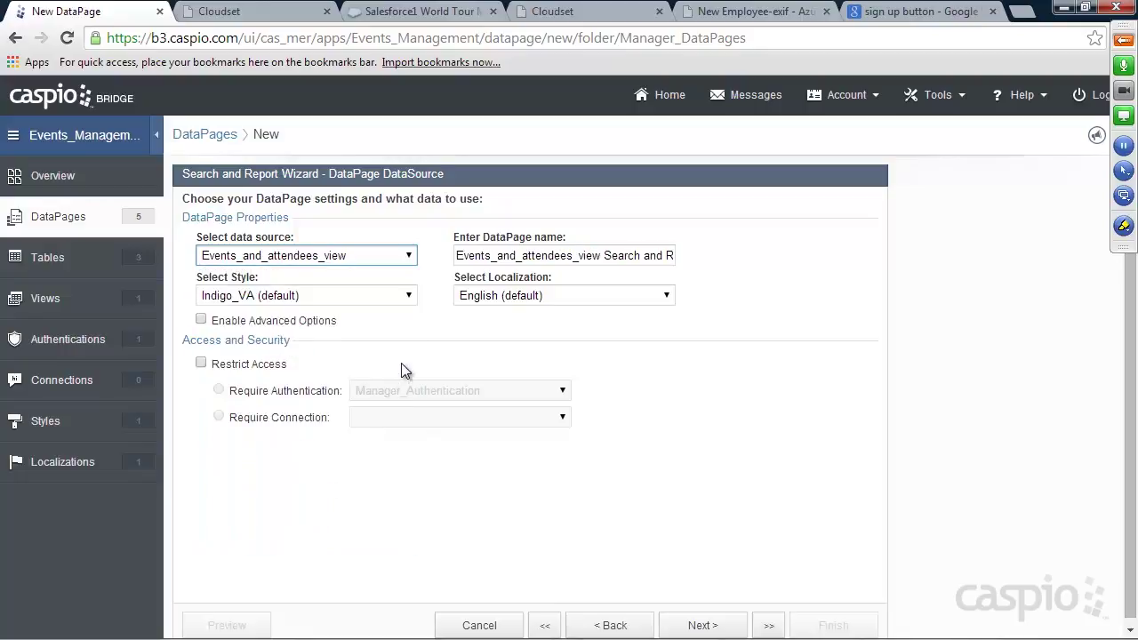
click(542, 258)
key(ctrl+a)
text(Manage Atten)
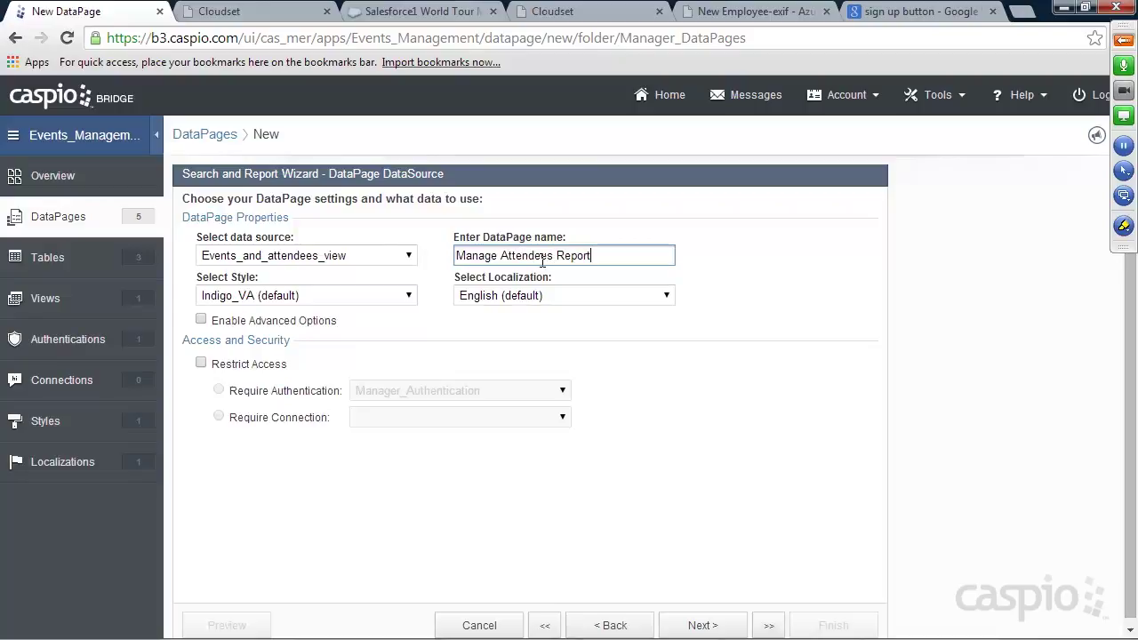
click(239, 368)
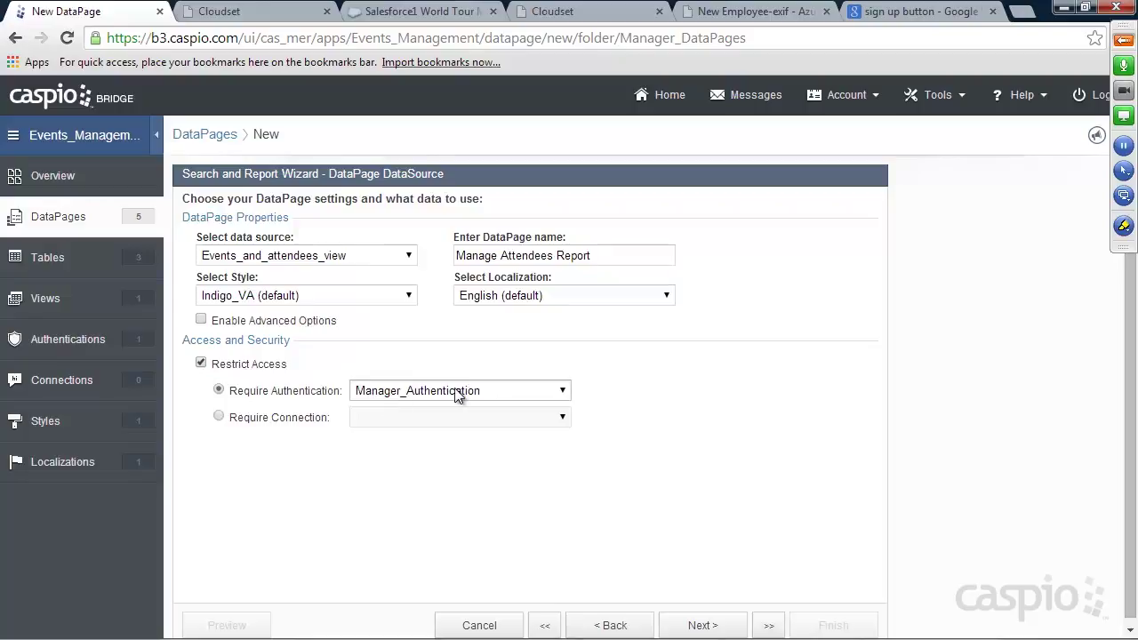
click(707, 623)
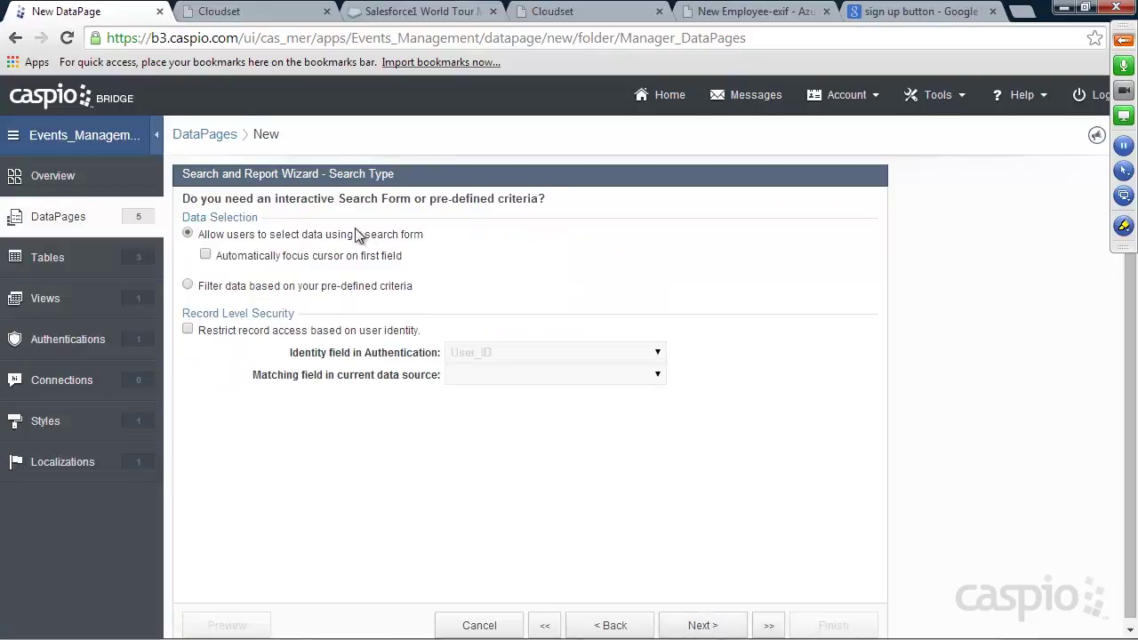
Step: View the Cloudset Manage Attendees page, then switch back to the Caspio DataPage wizard
click(249, 17)
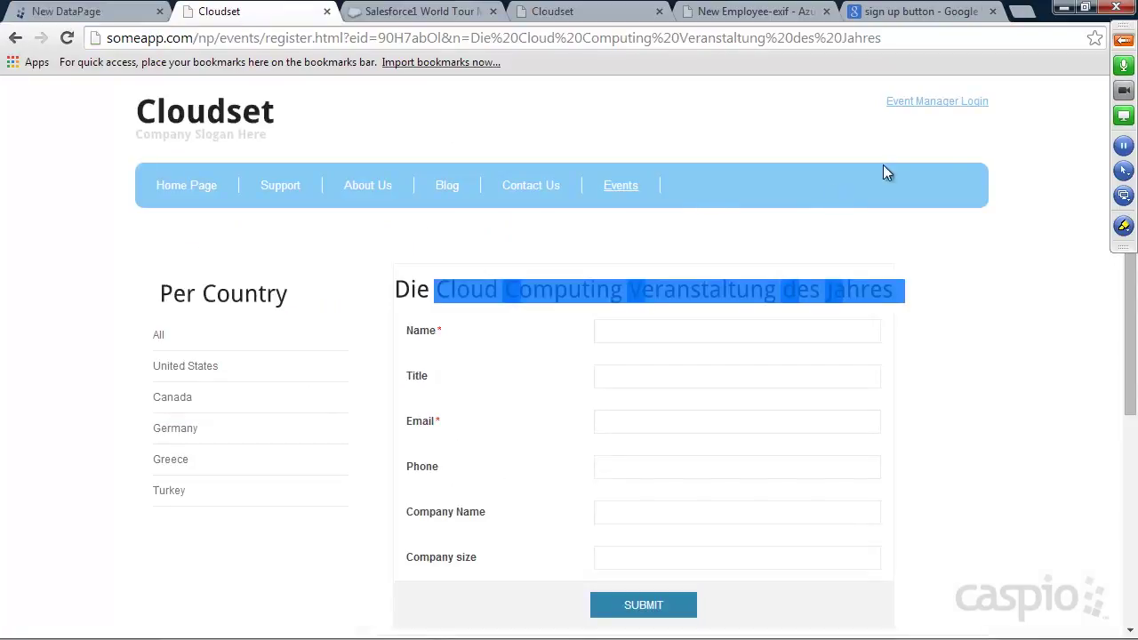
click(953, 104)
click(456, 187)
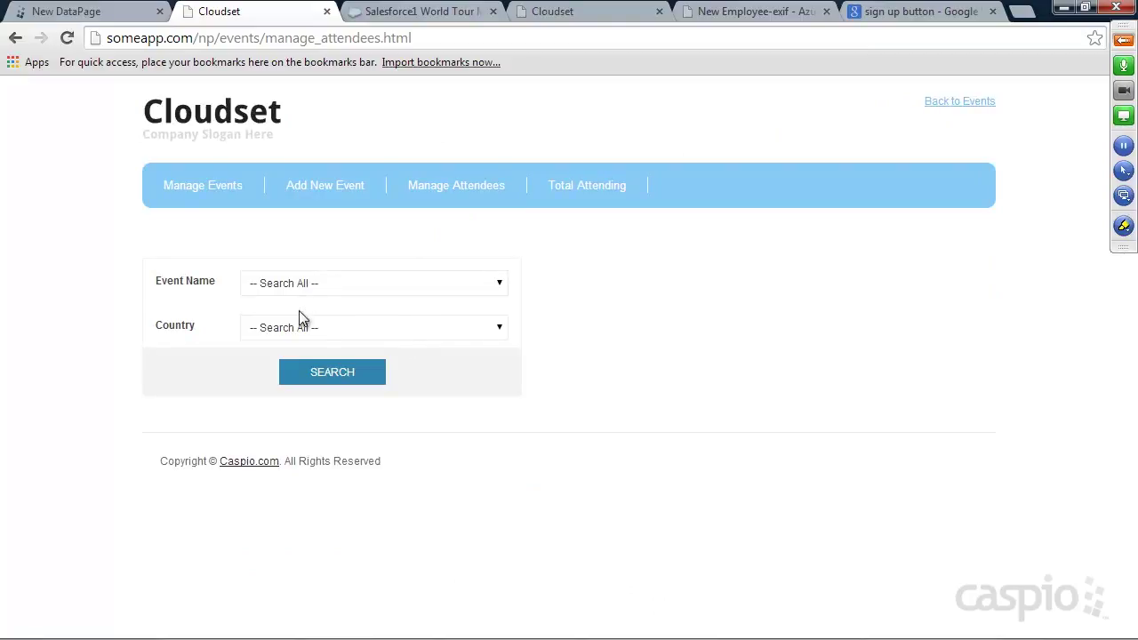
click(102, 15)
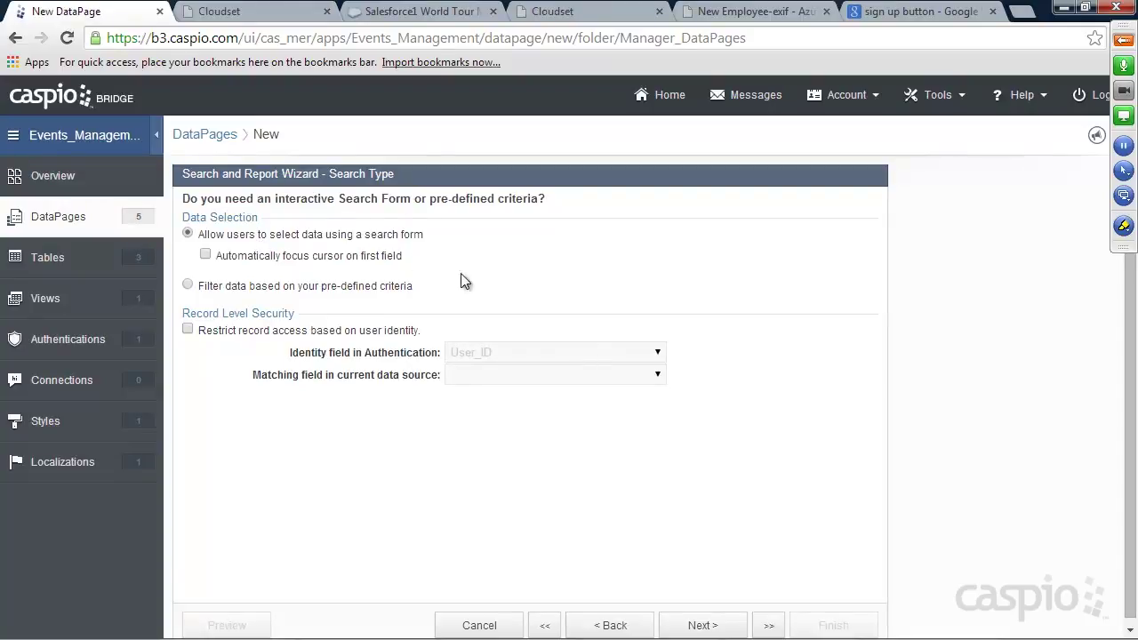
Step: Add Events_Table_ Event_Name and Country as the report's search fields
click(702, 625)
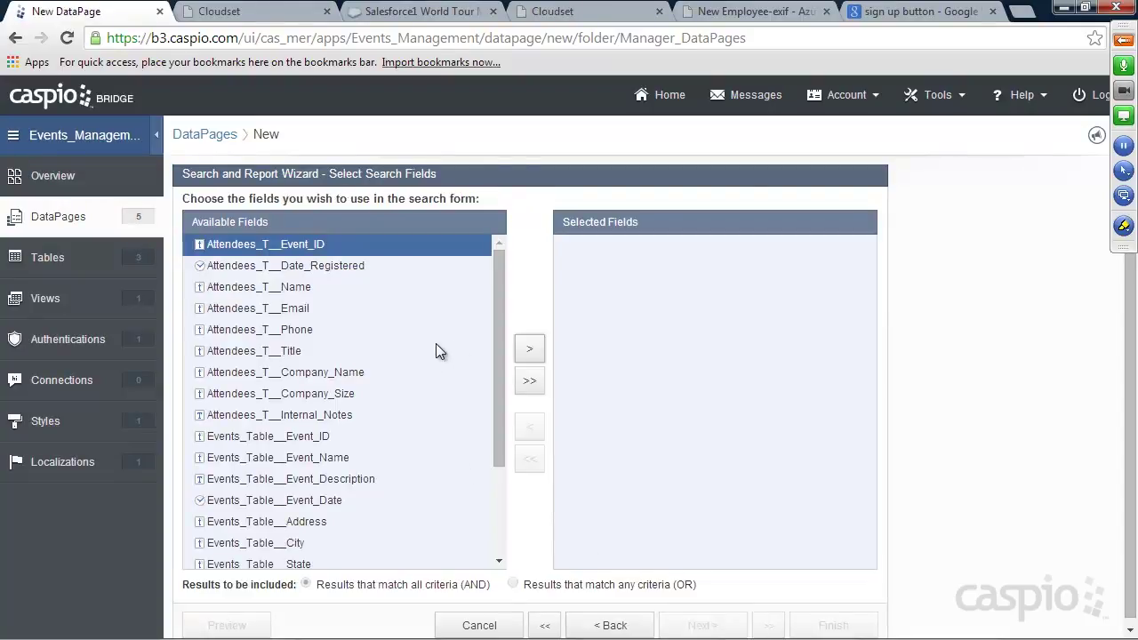
drag(497, 337, 500, 389)
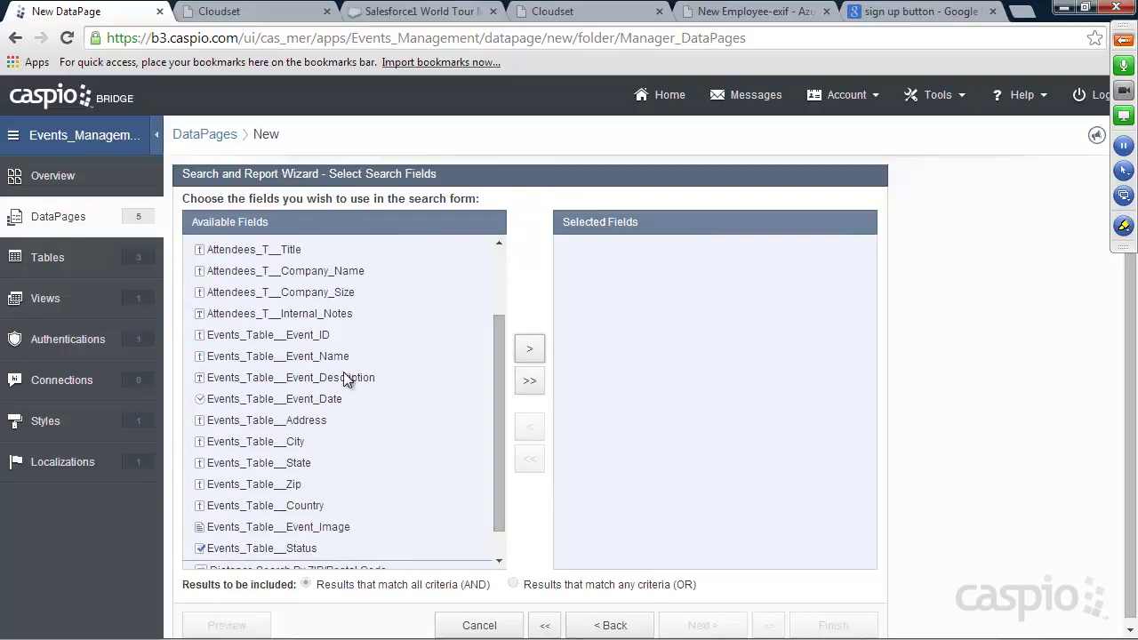
click(375, 359)
click(532, 350)
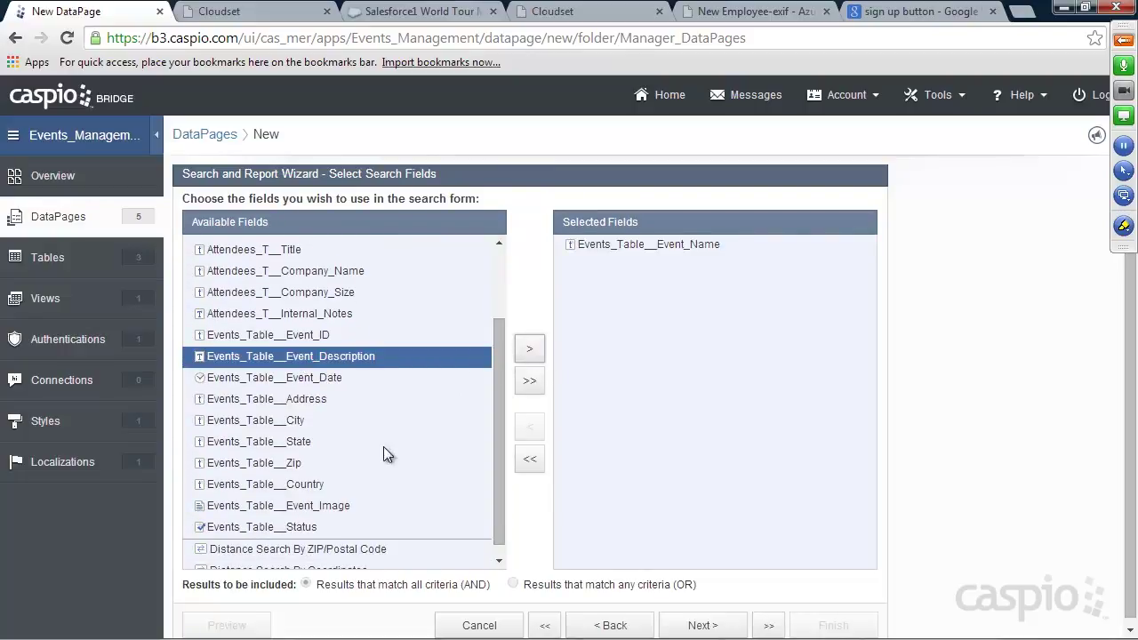
drag(501, 420, 500, 430)
click(347, 471)
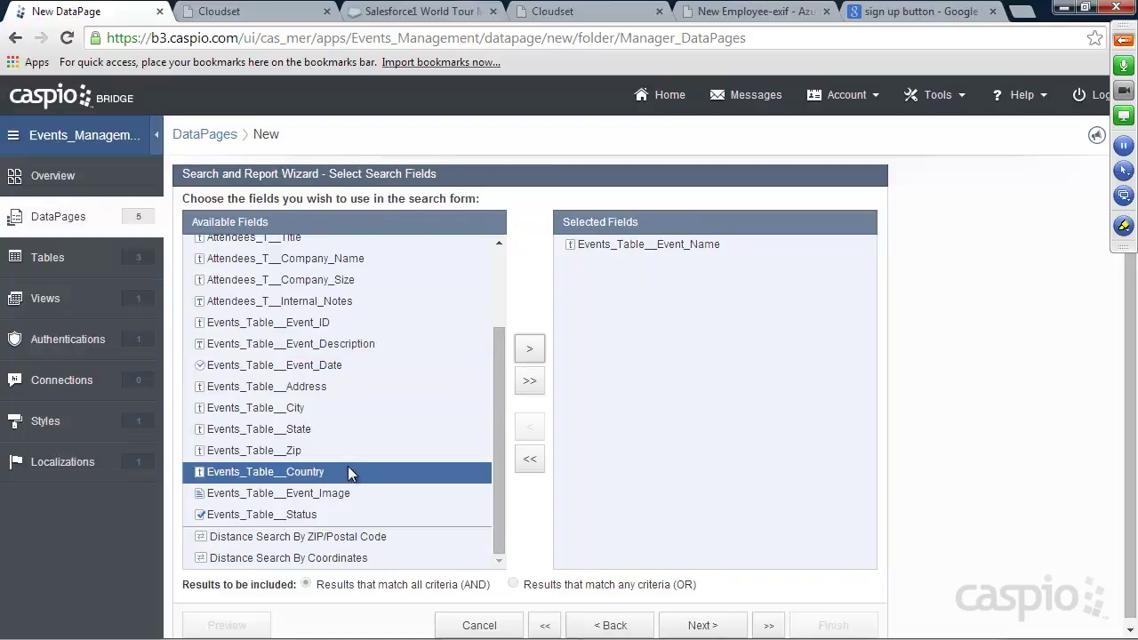
click(530, 349)
drag(496, 369, 494, 307)
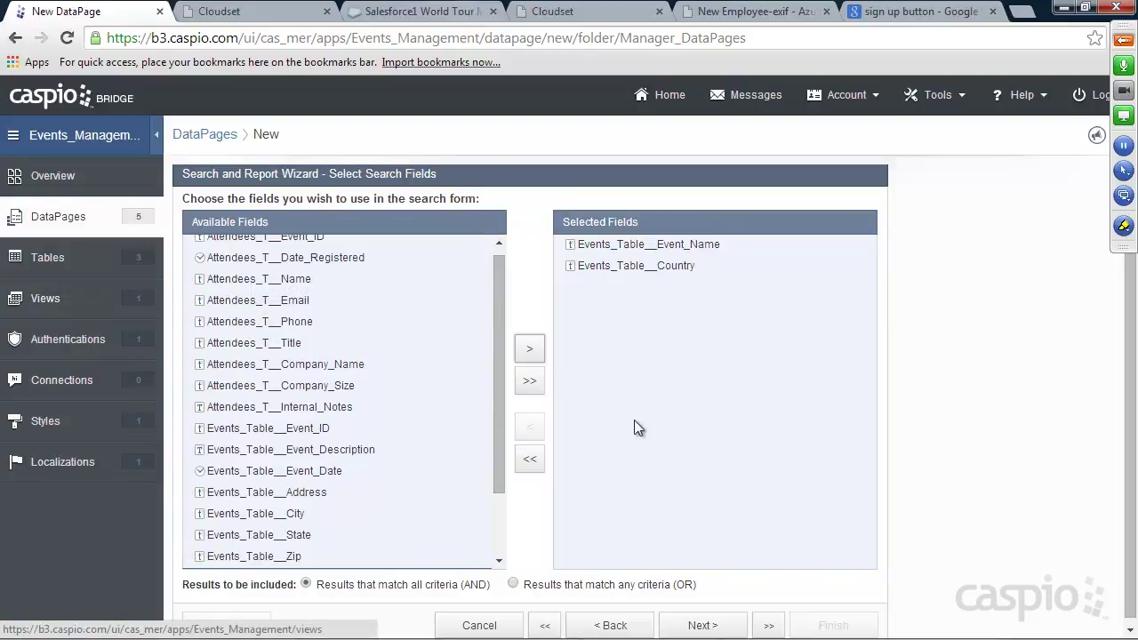
click(703, 626)
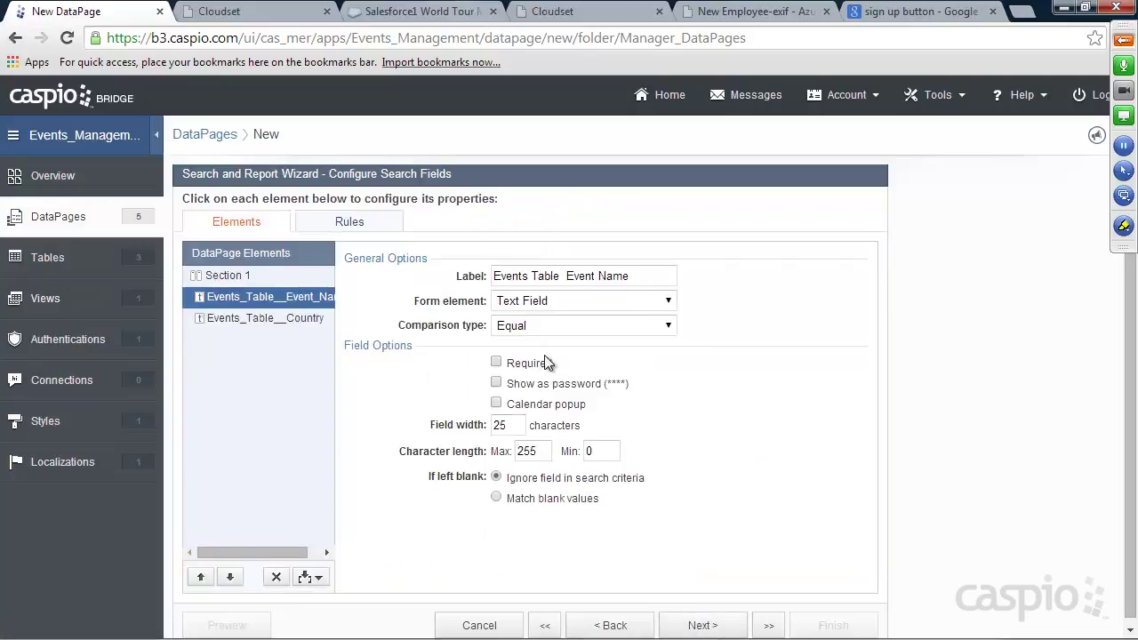
Step: Relabel the Event_Name search field 'Event Name' and make it a Dropdown with source Both
click(509, 277)
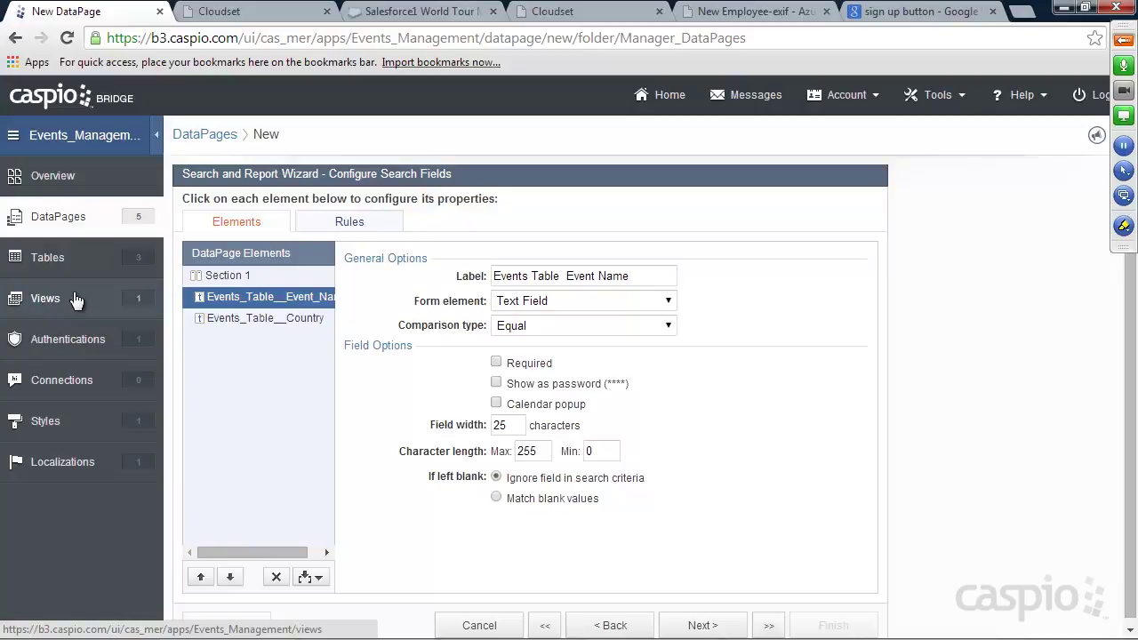
click(565, 275)
drag(564, 275, 493, 276)
key(BackSpace)
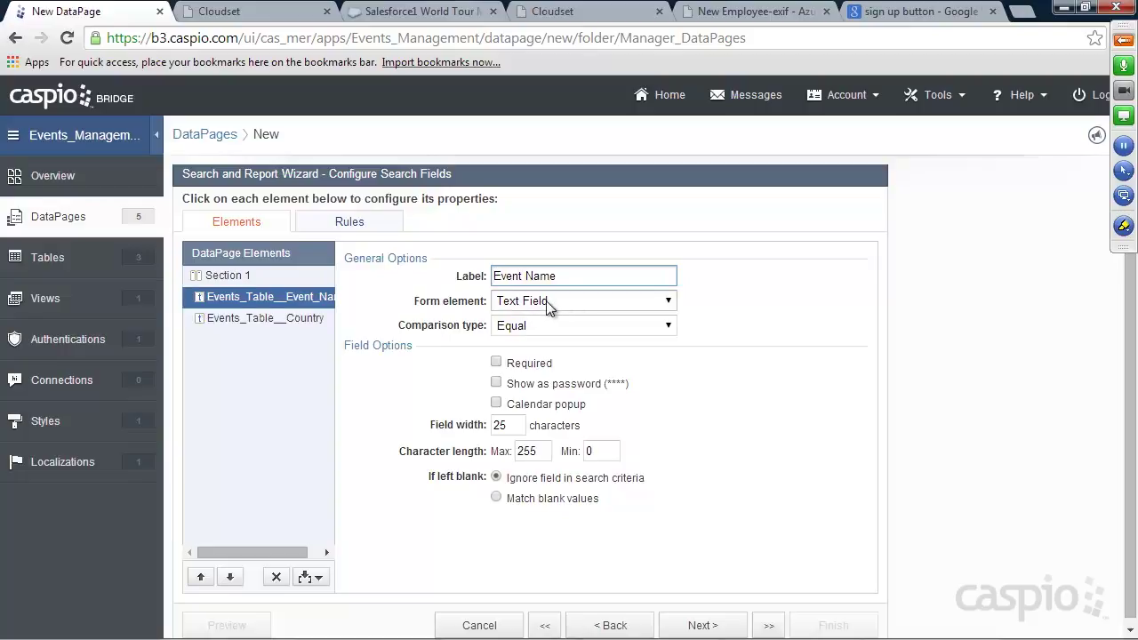
click(550, 301)
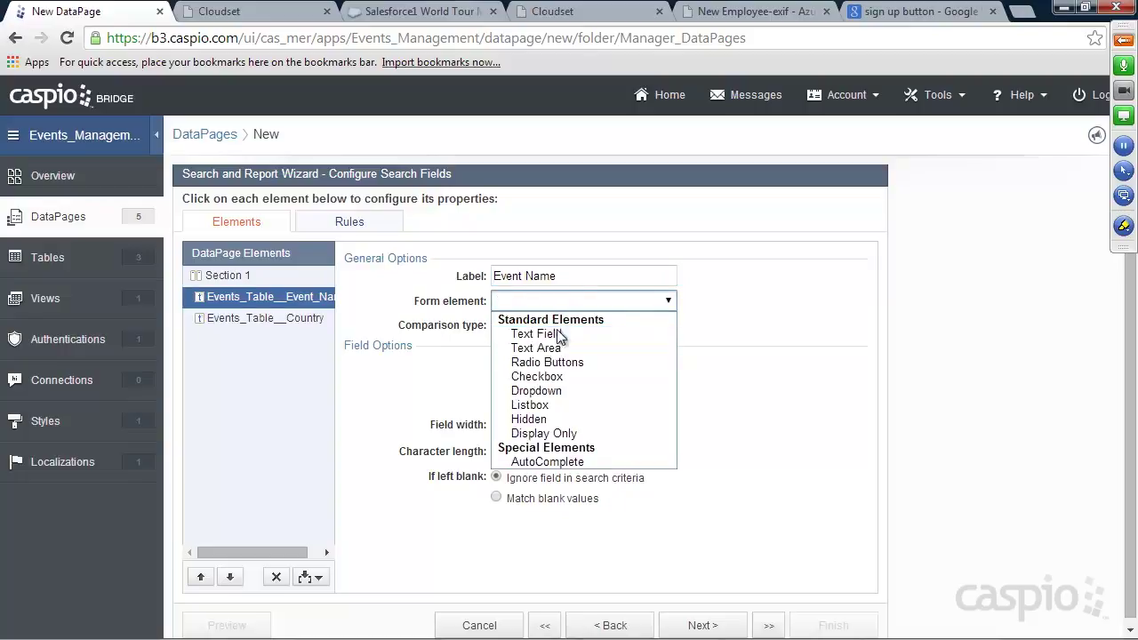
click(536, 391)
click(543, 382)
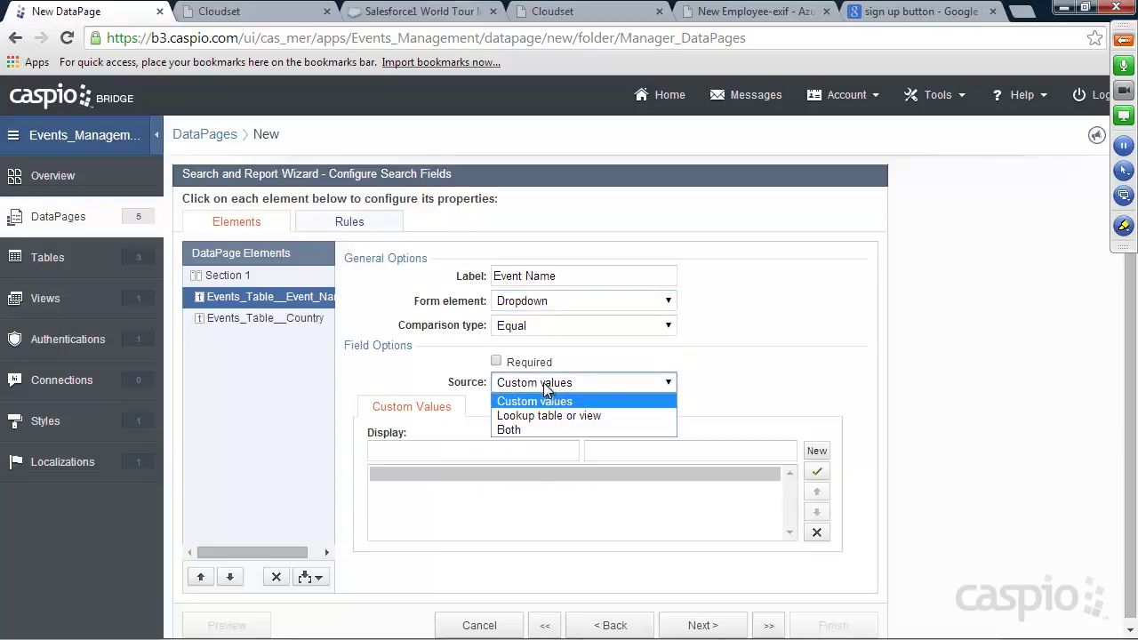
click(538, 428)
Step: Add a '-- Search All' option with empty value and look up Event_Name from Events_Table_
text(-- Search All --)
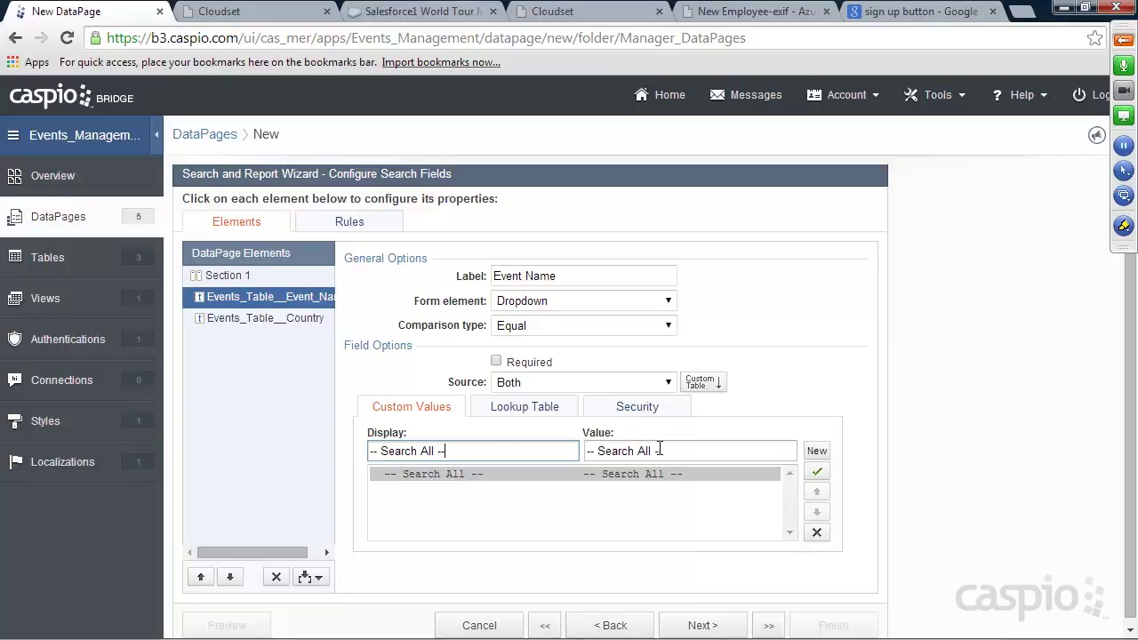
drag(665, 450, 586, 452)
key(BackSpace)
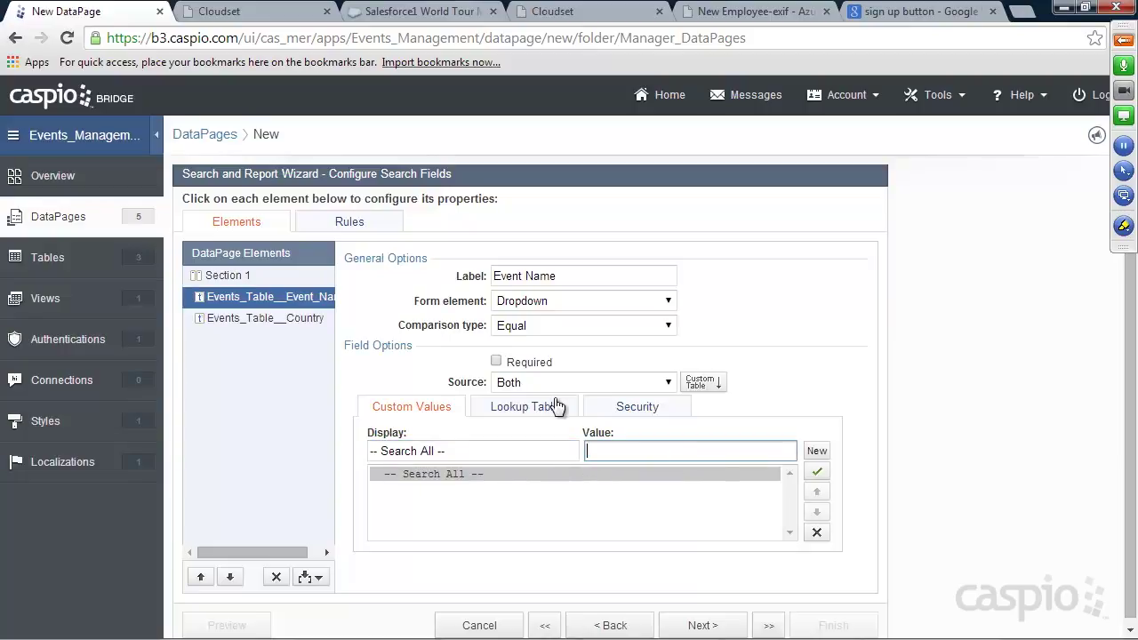
click(527, 409)
click(608, 442)
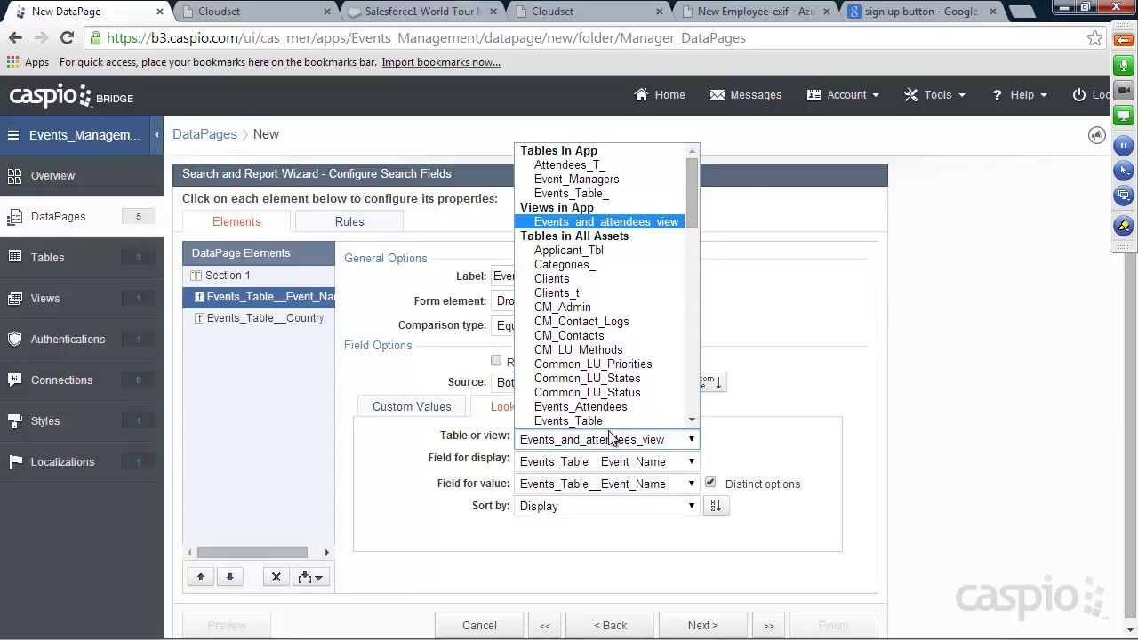
click(573, 195)
click(565, 463)
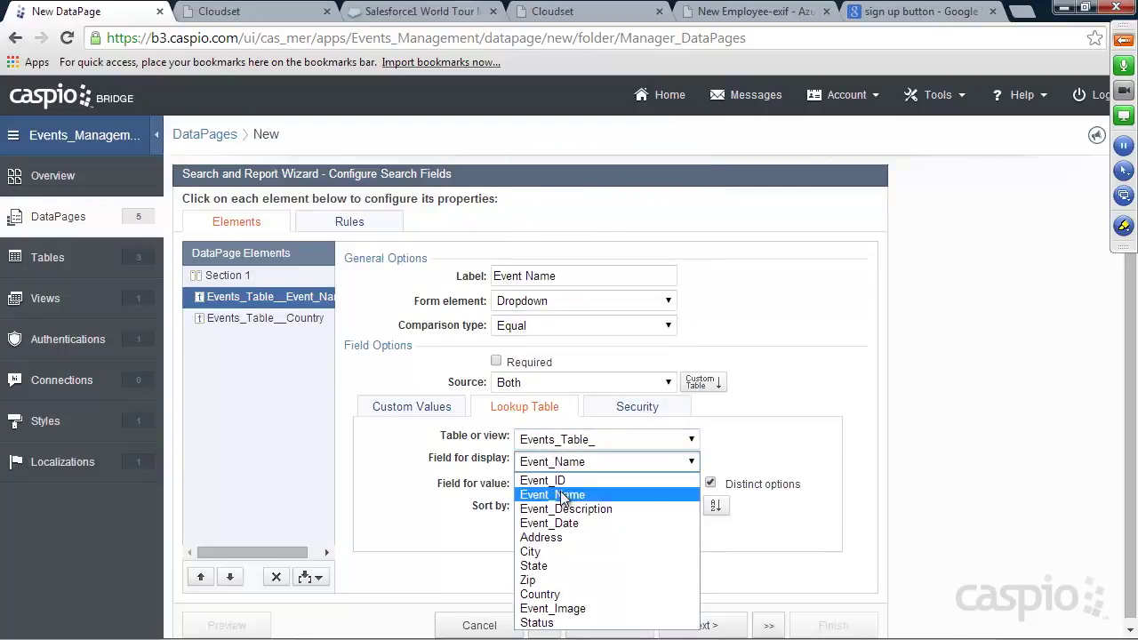
click(563, 492)
click(562, 487)
click(562, 335)
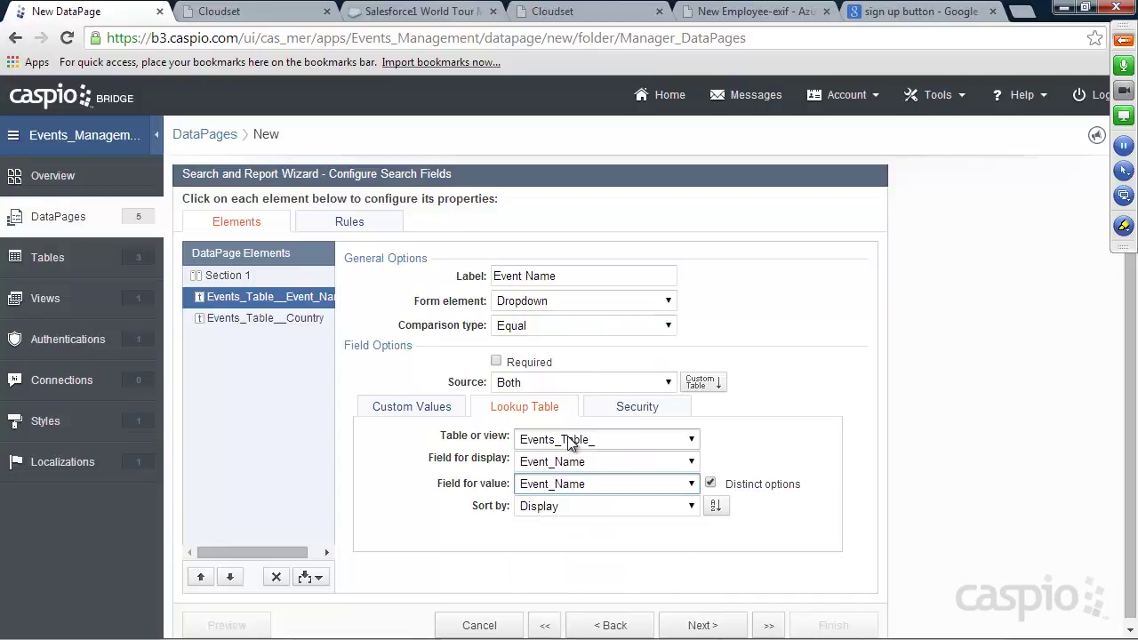
Step: Strip the Events Table prefix from the Country field's label, leaving 'Country'
click(275, 317)
drag(565, 276, 423, 277)
key(BackSpace)
Step: Make Country a Dropdown with source Both and a '-- Search All' option with empty value
click(544, 302)
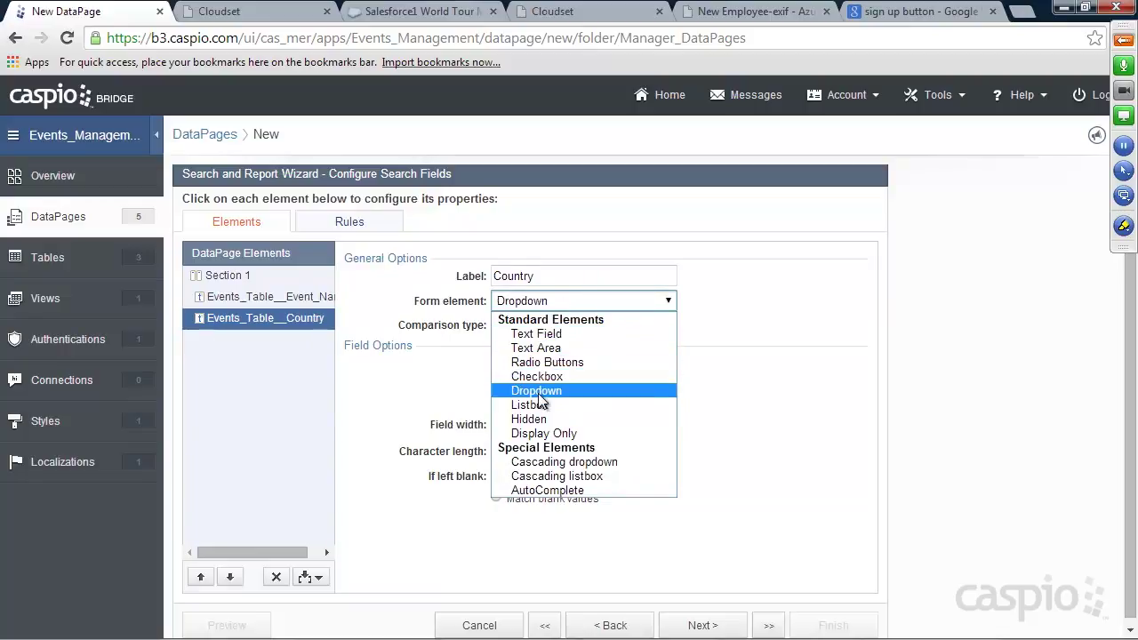
click(536, 390)
click(536, 384)
click(523, 430)
click(499, 452)
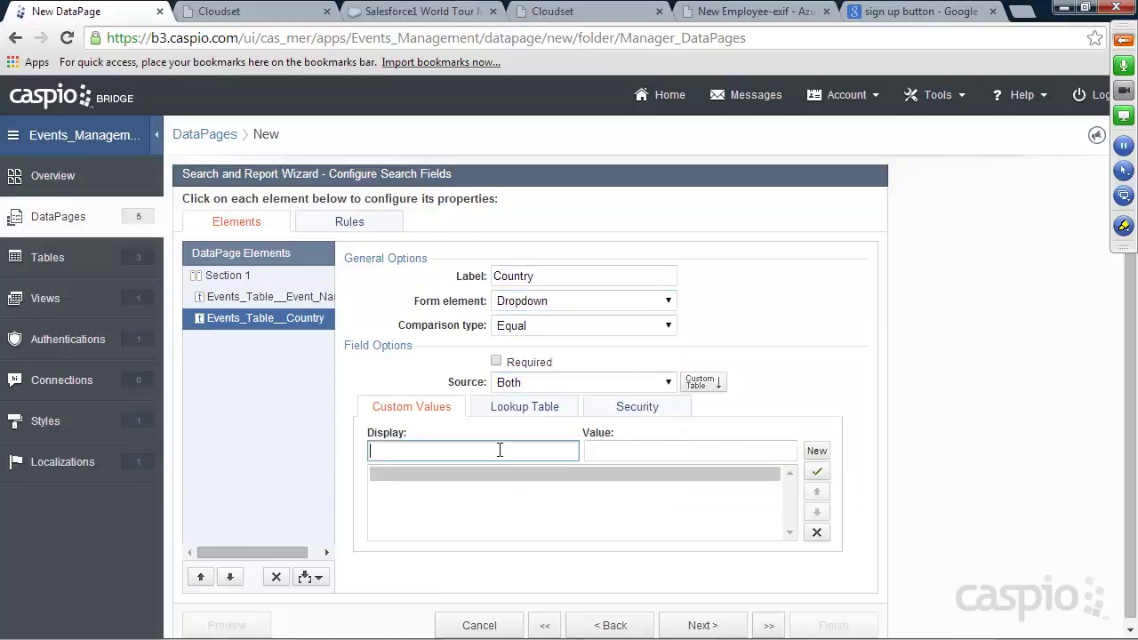
text(-- Search All --)
drag(669, 449, 549, 444)
key(BackSpace)
Step: Look up Country from Events_Table_ for both the dropdown's display and value fields
click(528, 418)
click(555, 439)
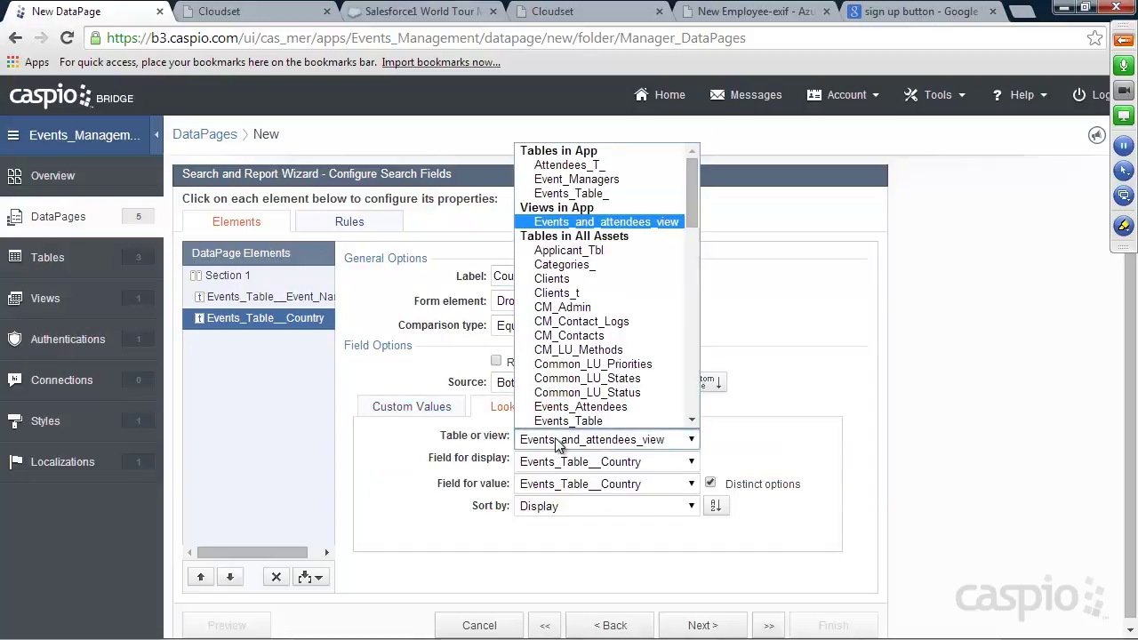
click(563, 188)
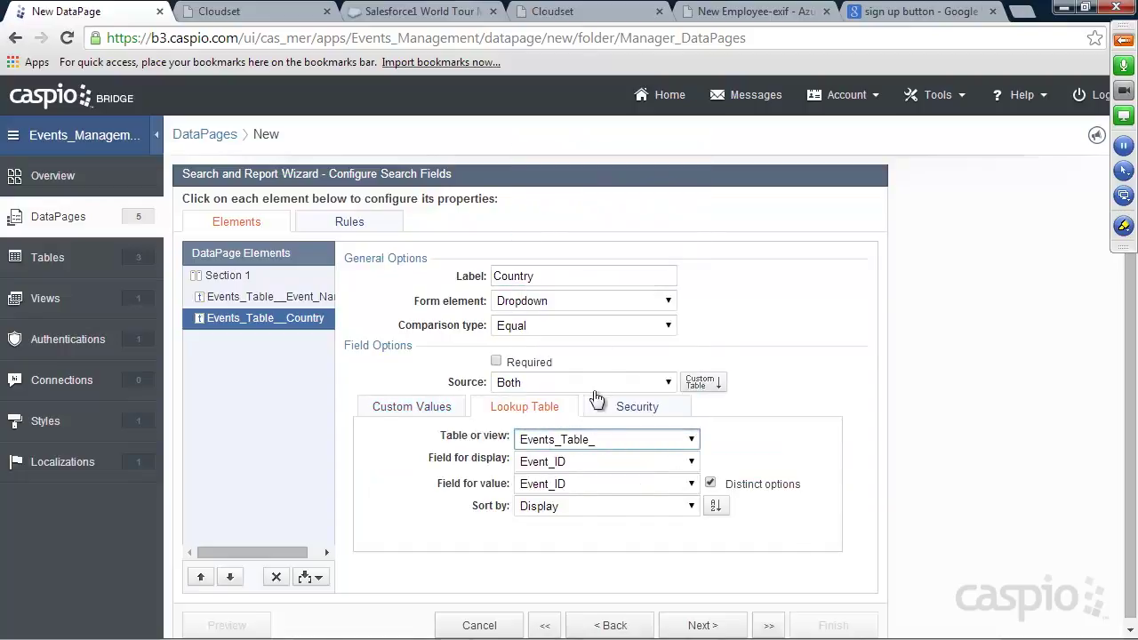
click(569, 462)
click(556, 592)
click(563, 482)
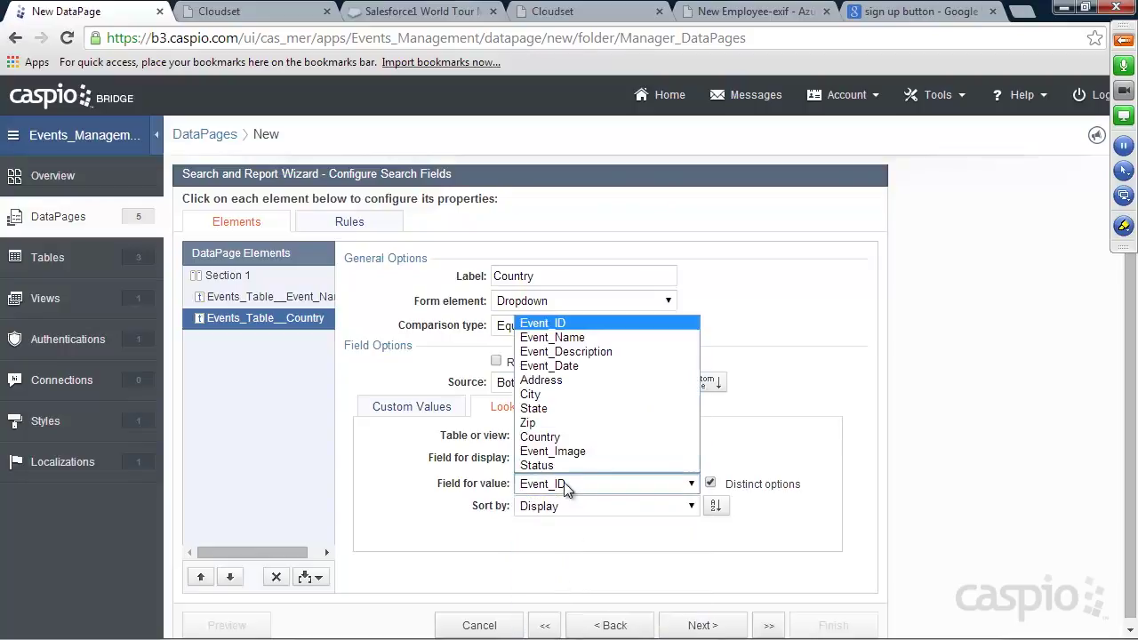
click(555, 437)
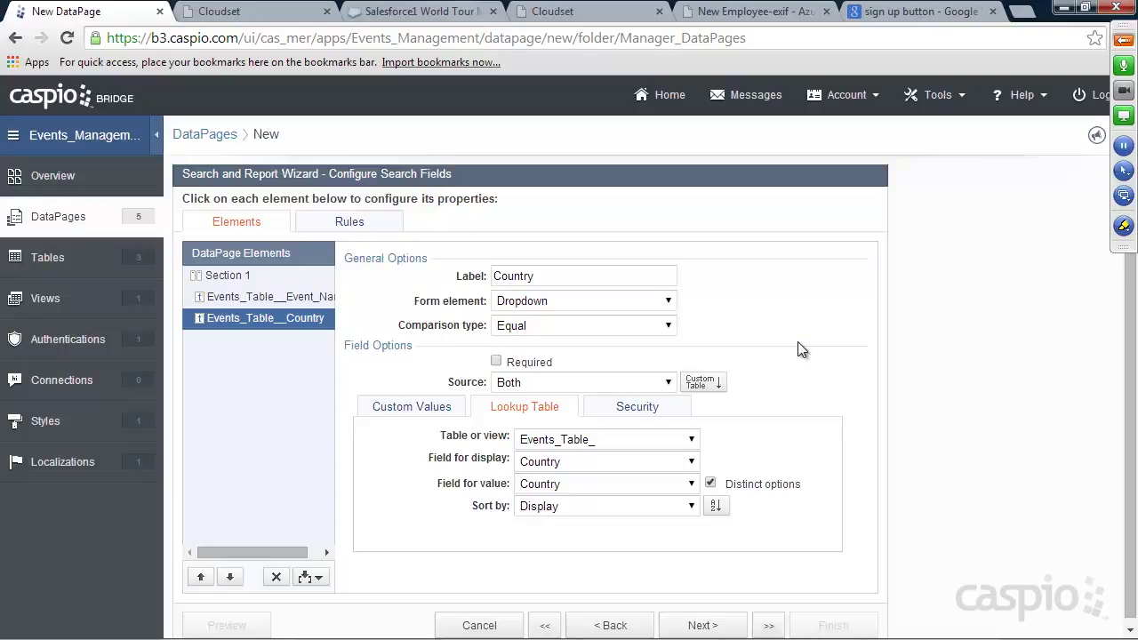
click(707, 626)
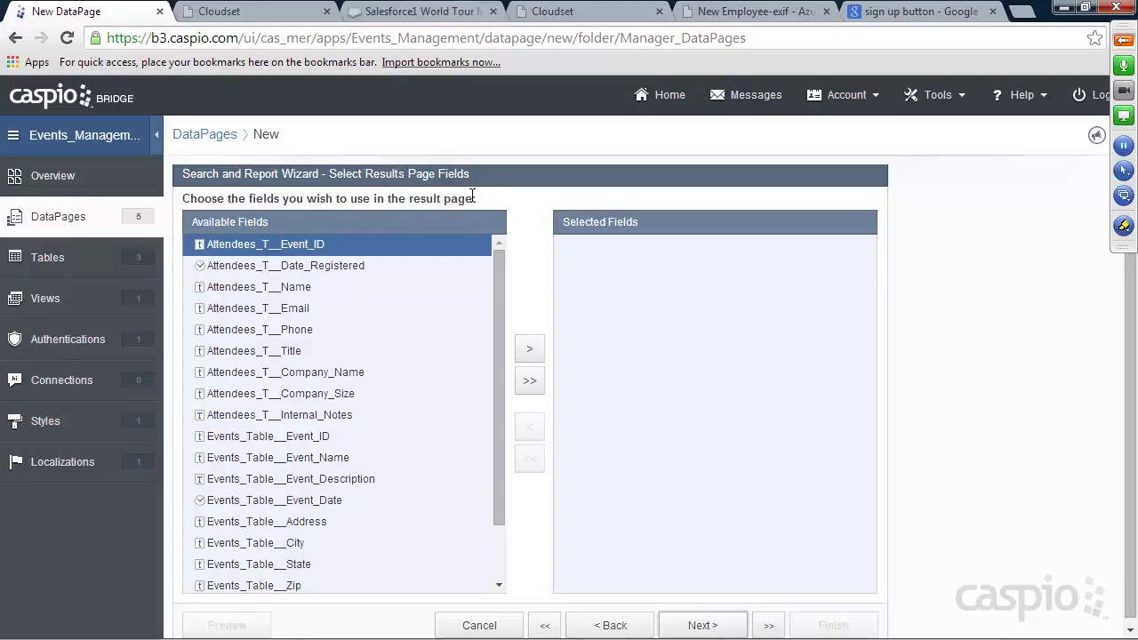
Step: Check the live Manage Attendees page by running a search, then return to the DataPage wizard
click(281, 13)
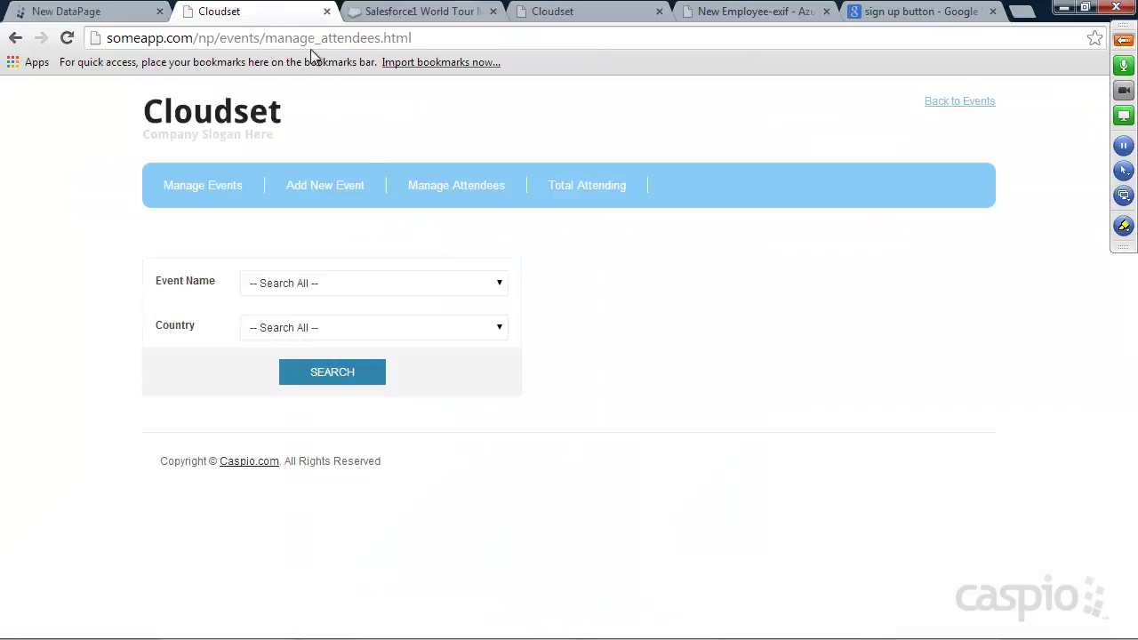
click(344, 370)
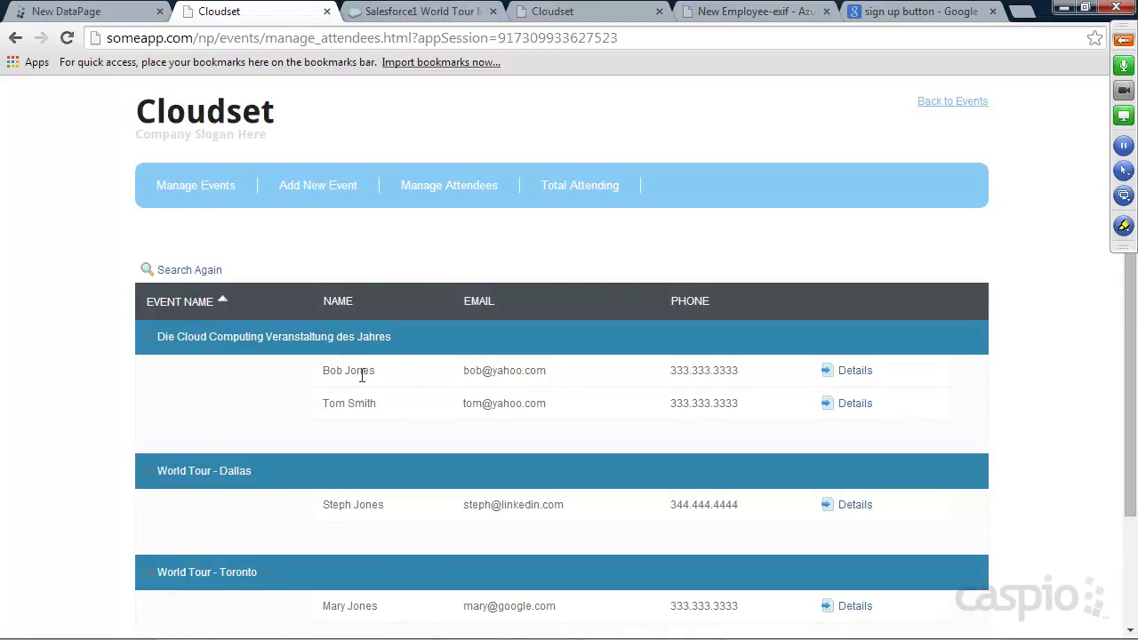
click(116, 10)
Step: Add Event_Name, Name, Email, Phone, Title and Date_Registered to the results page fields and continue
drag(497, 320, 491, 403)
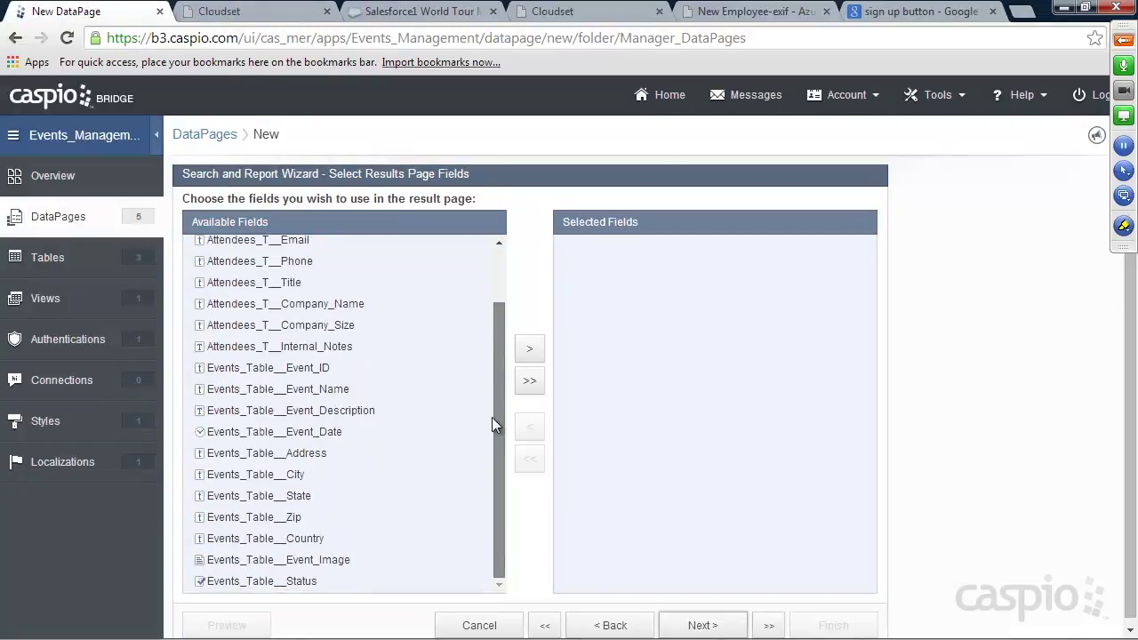
click(385, 391)
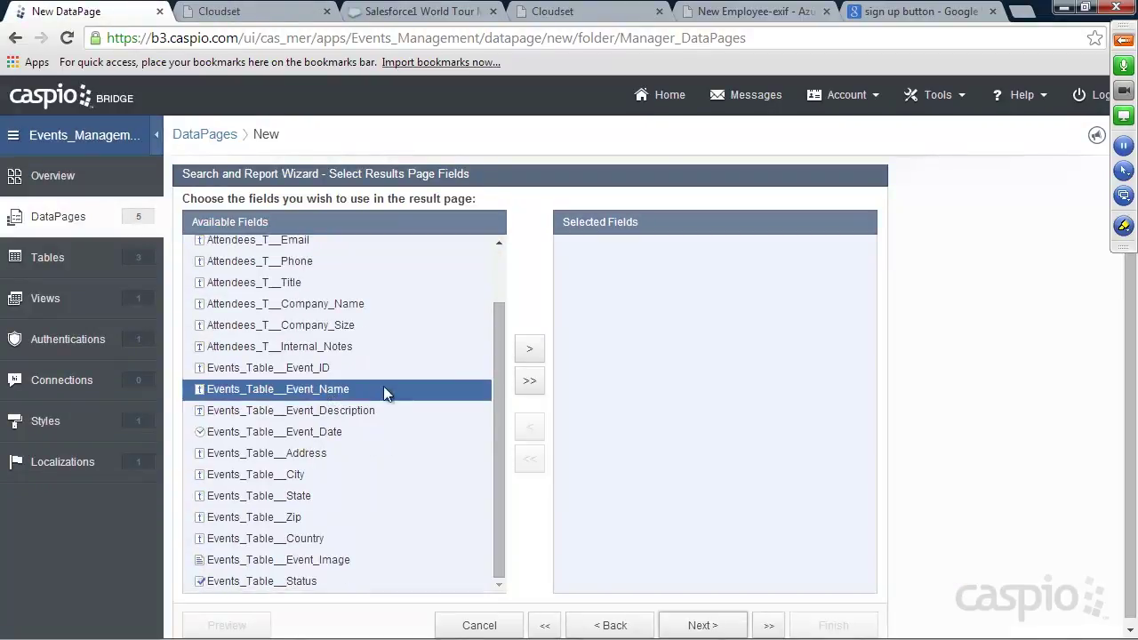
click(527, 356)
drag(505, 356, 498, 299)
click(302, 291)
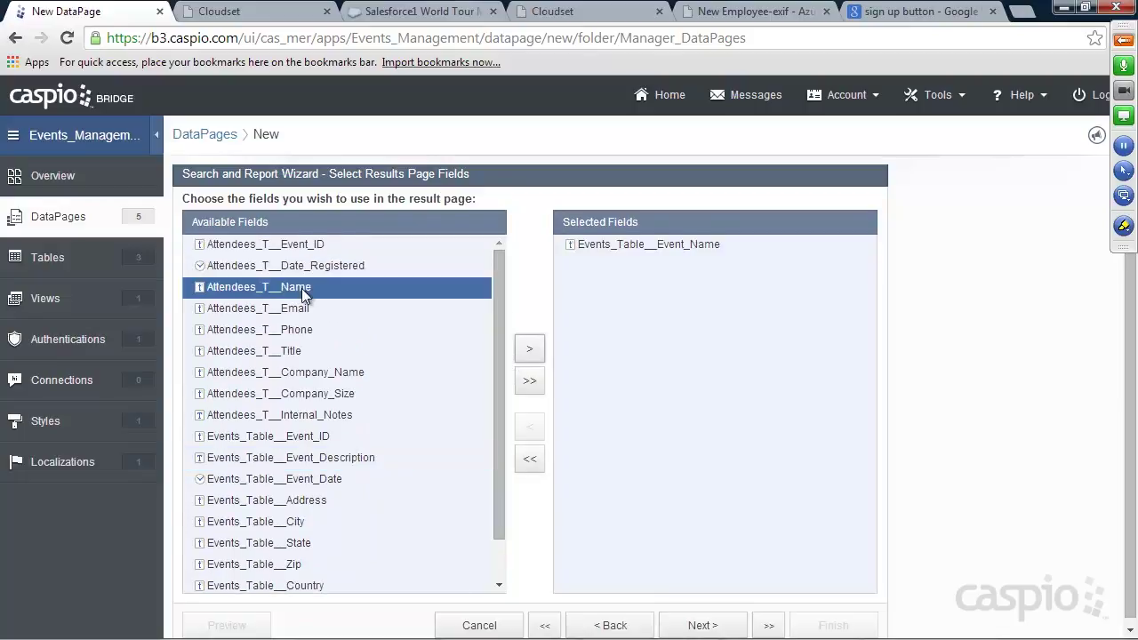
click(529, 350)
click(529, 349)
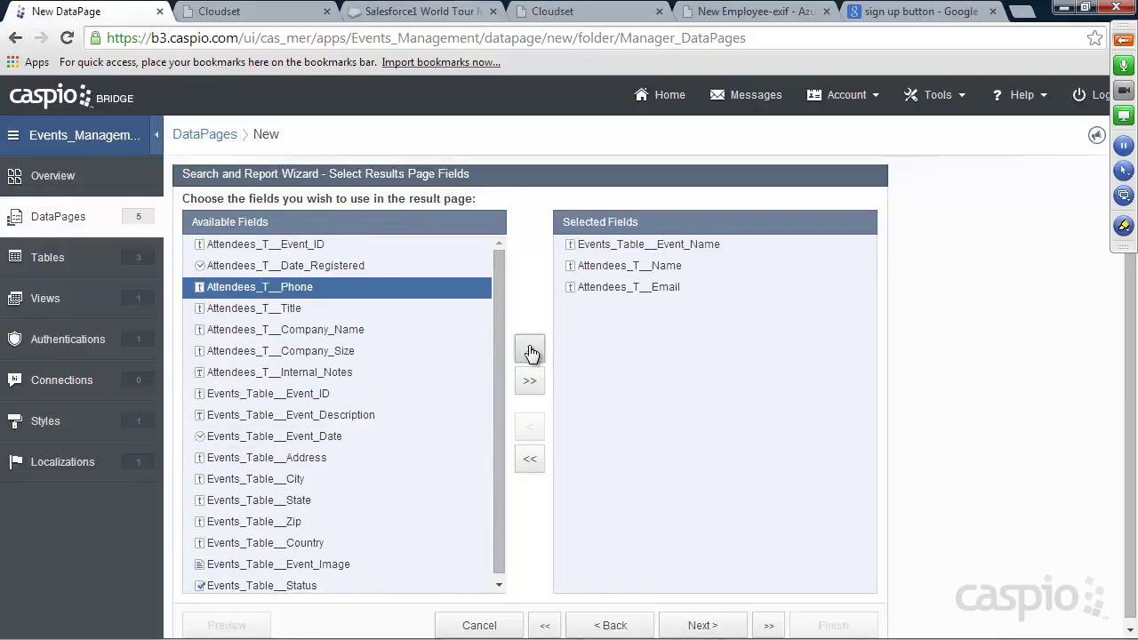
click(529, 350)
click(528, 350)
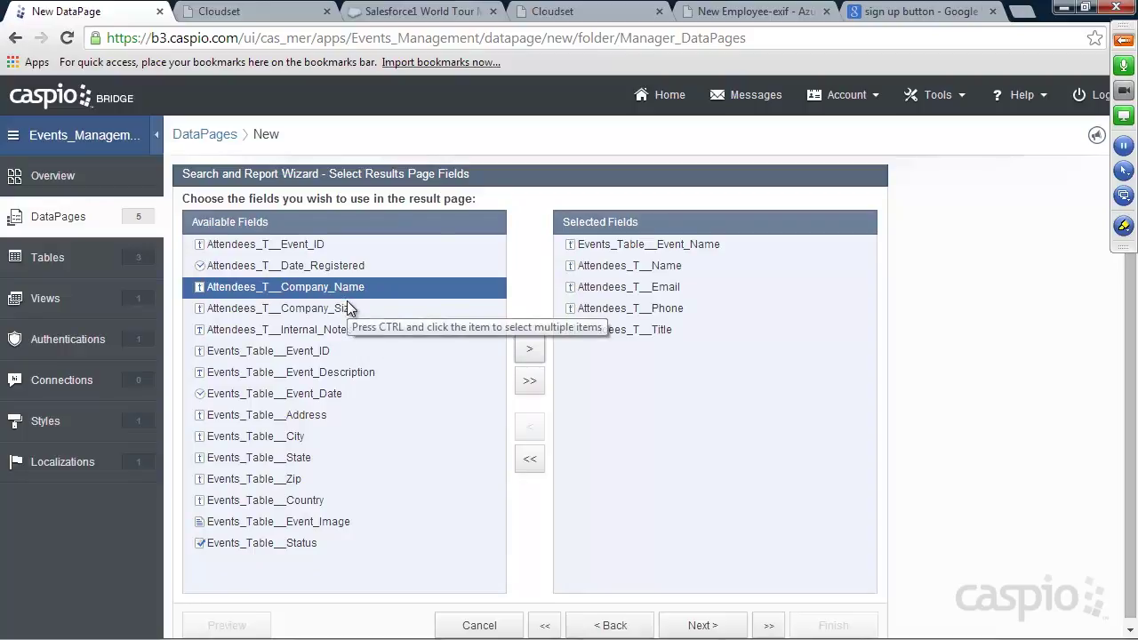
click(324, 268)
click(529, 349)
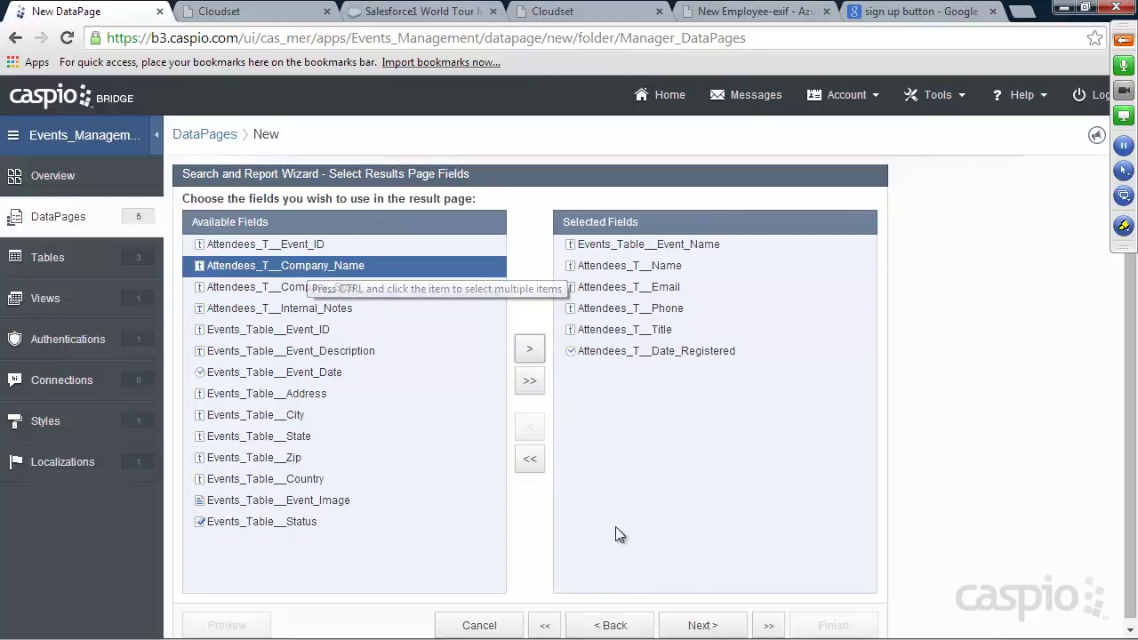
click(702, 625)
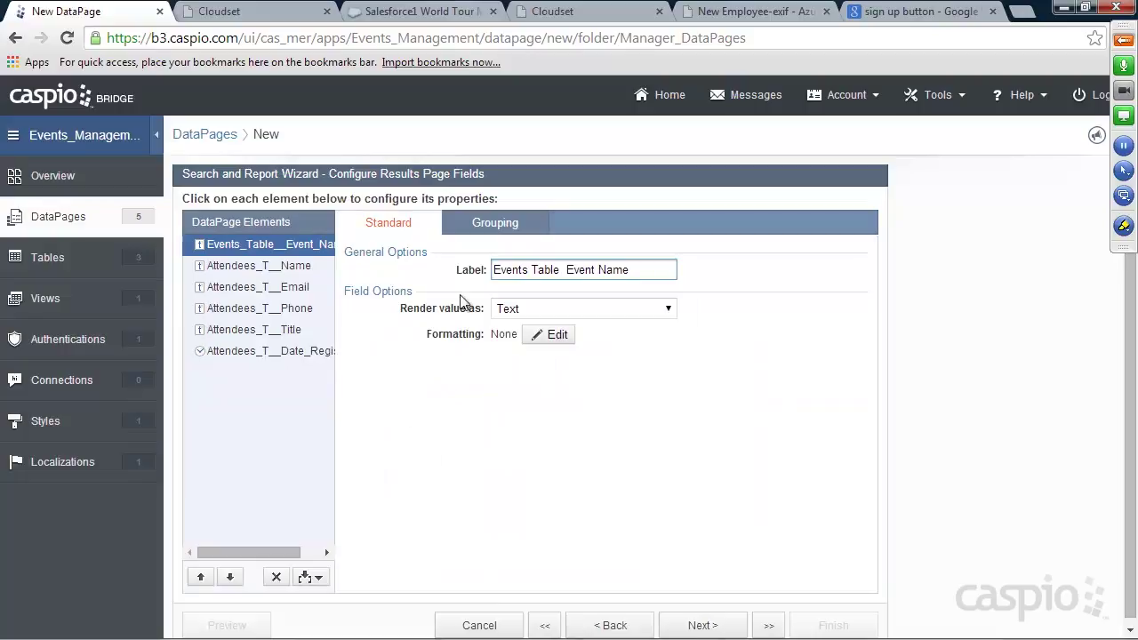
Step: Group the results by event name using collapsible groups
click(485, 224)
click(531, 268)
click(528, 288)
click(534, 325)
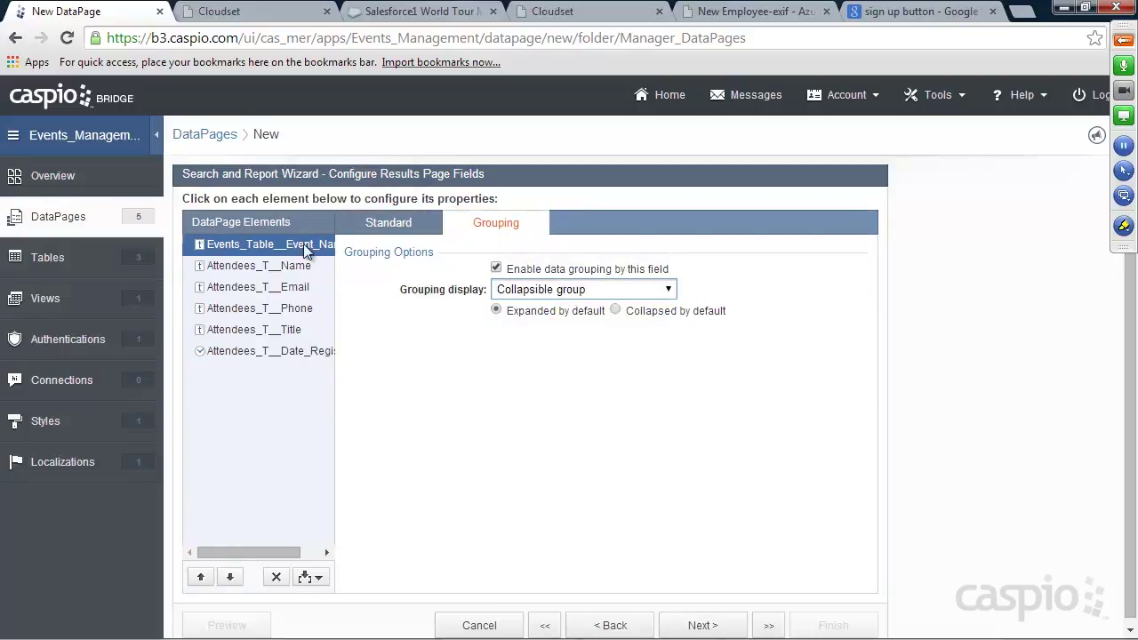
Step: Strip the table prefixes so labels read Event Name, Name and Email
click(402, 229)
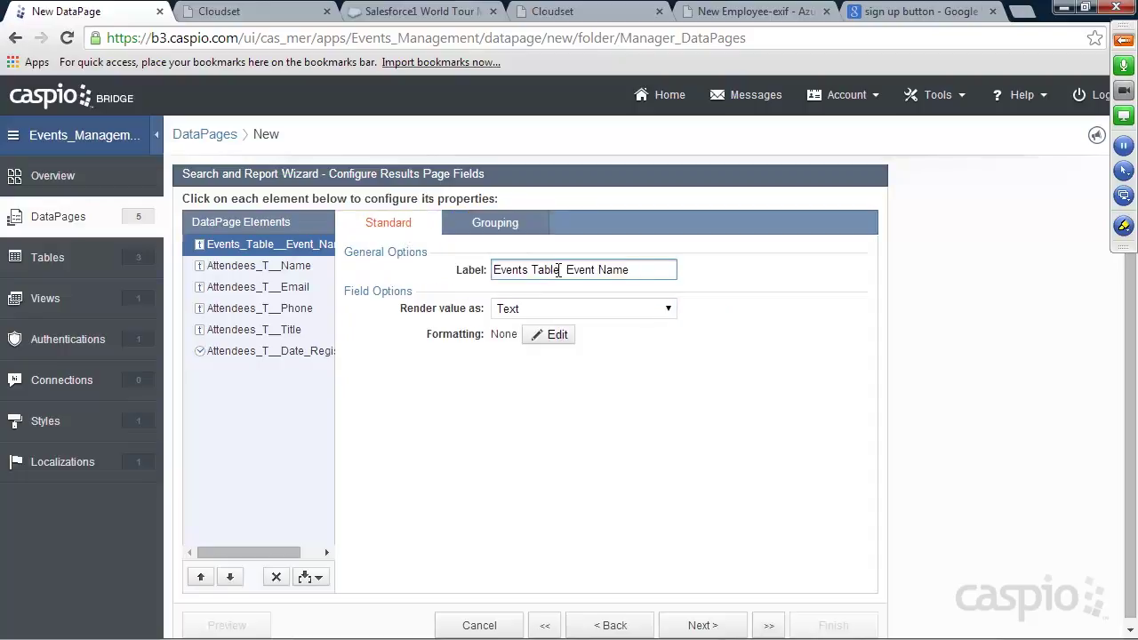
drag(567, 269, 471, 269)
key(BackSpace)
click(287, 271)
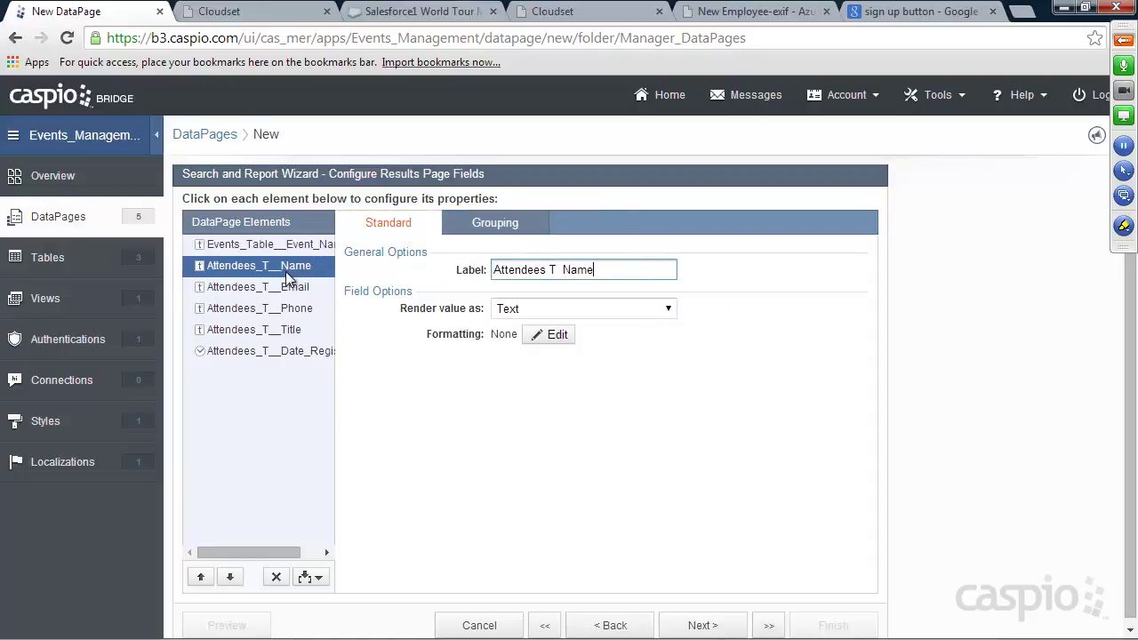
drag(562, 270, 492, 269)
key(BackSpace)
click(279, 288)
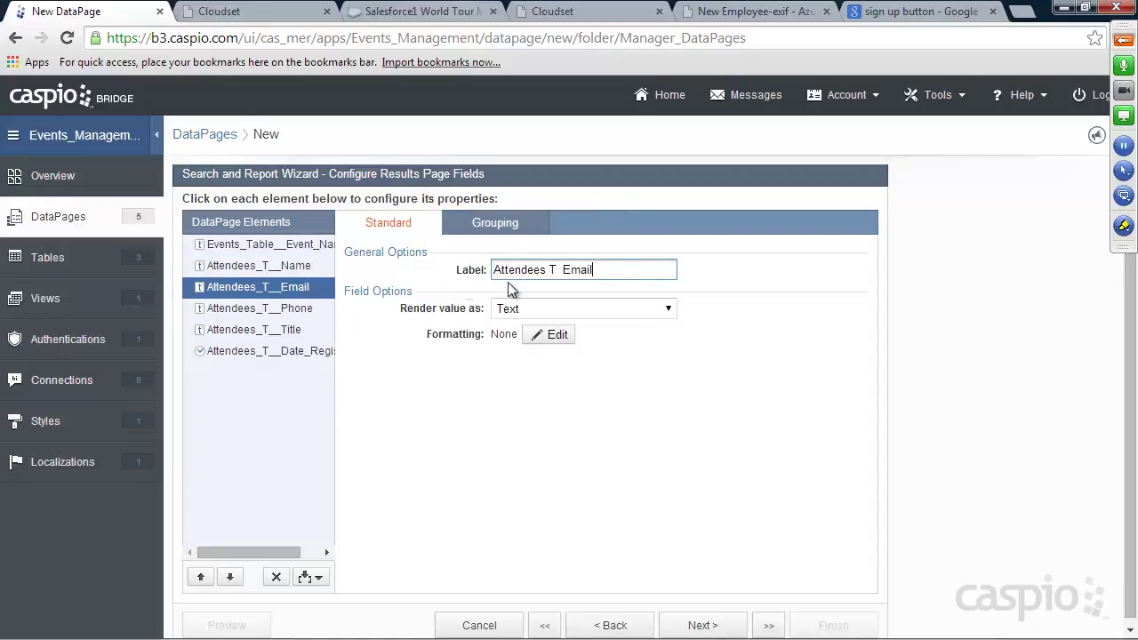
drag(562, 271, 469, 271)
key(BackSpace)
Step: Shorten the remaining labels to Phone, Title and Date Registered, then advance to Search Results Options
click(303, 309)
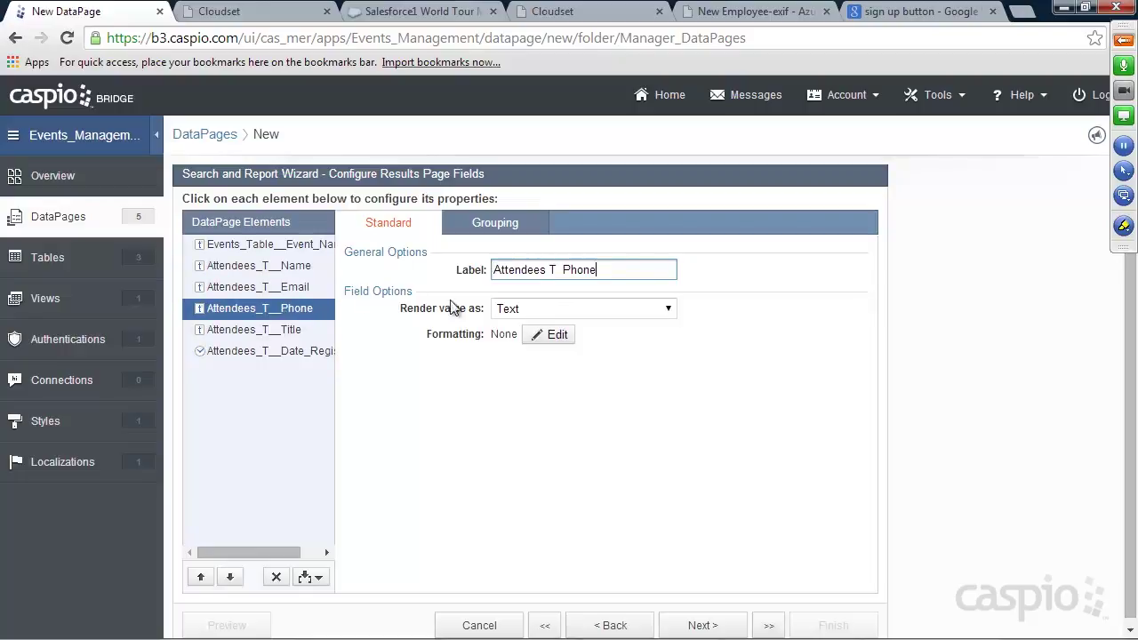
drag(562, 269, 438, 272)
key(BackSpace)
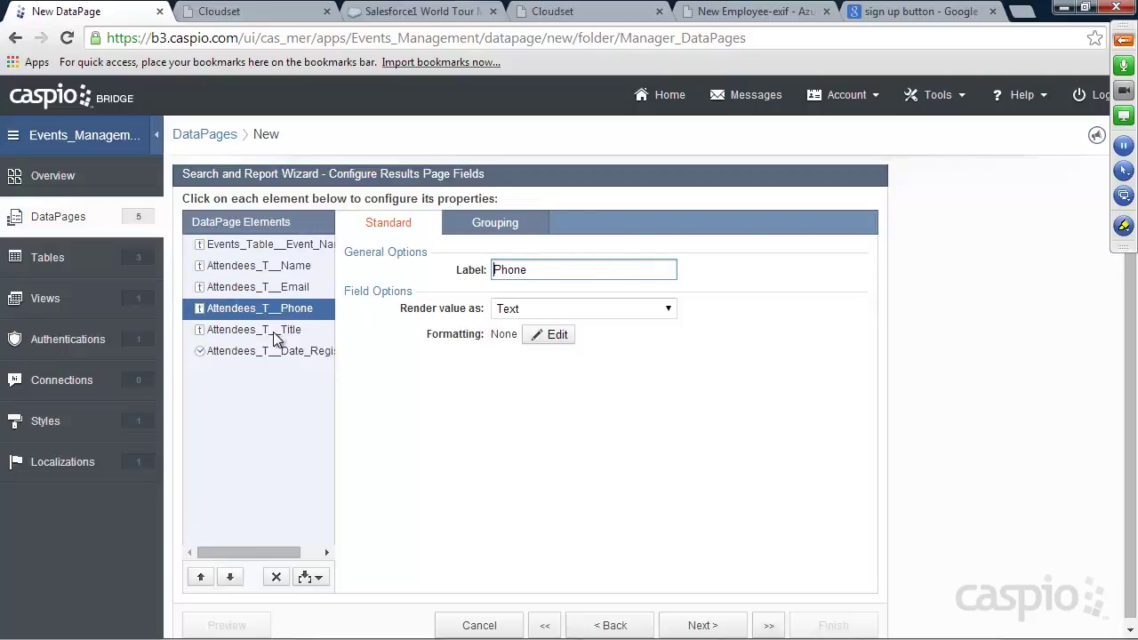
click(277, 330)
drag(562, 269, 513, 257)
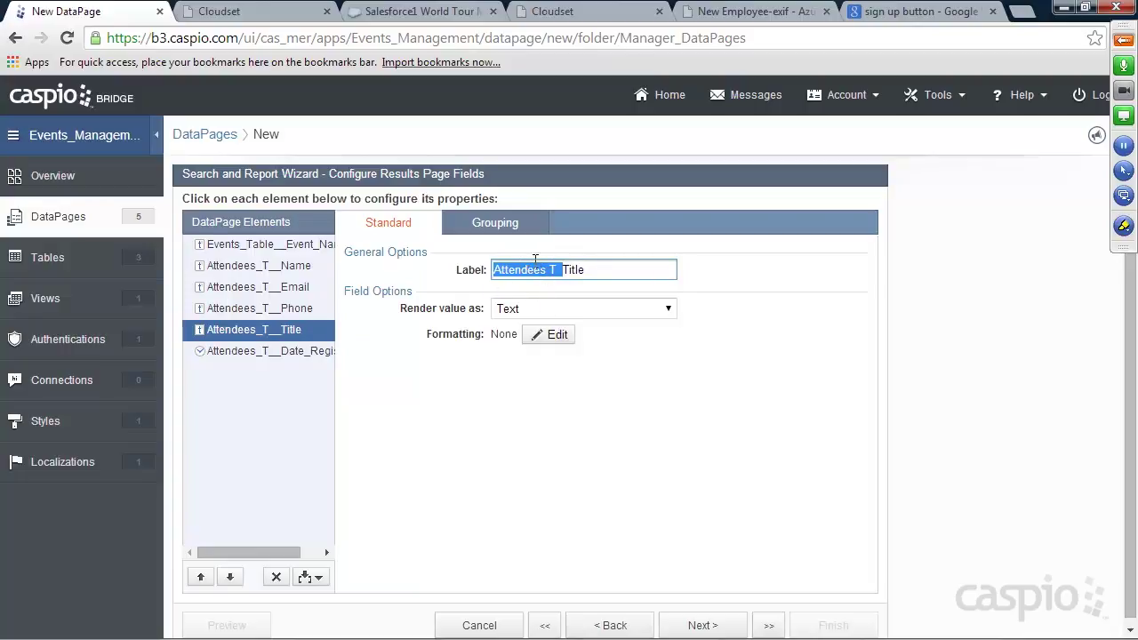
key(BackSpace)
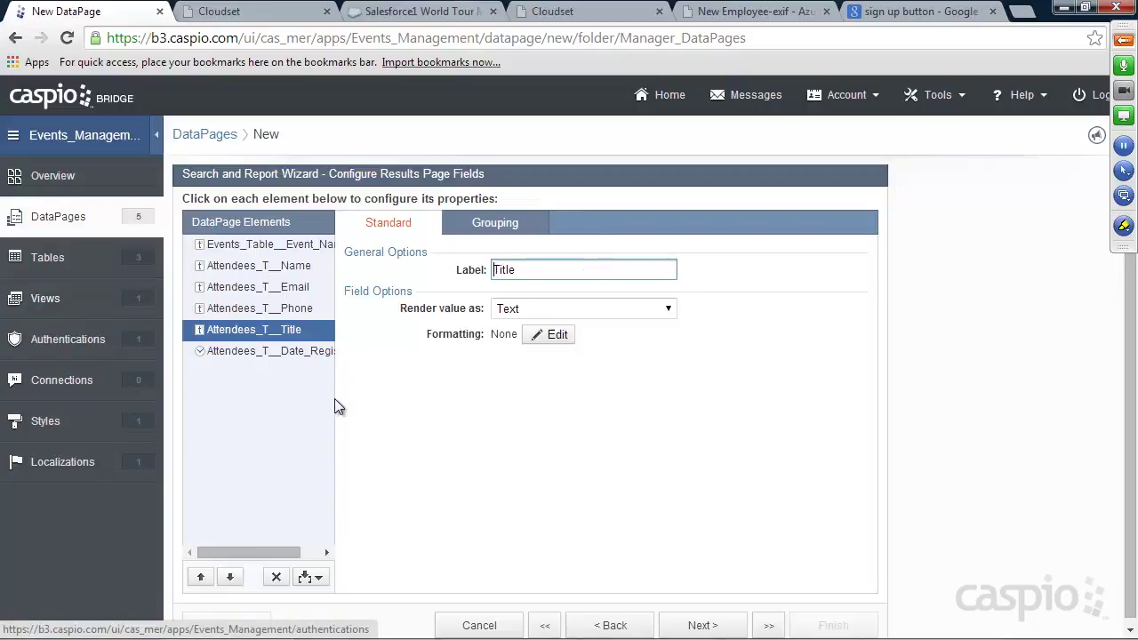
click(238, 354)
drag(564, 269, 435, 268)
key(BackSpace)
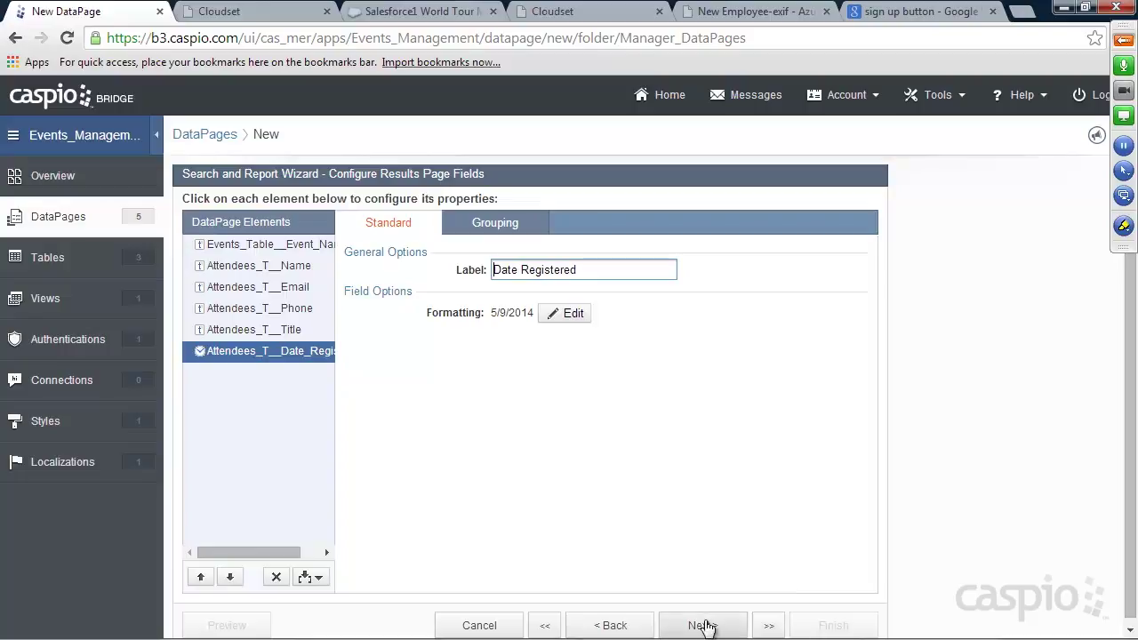
click(704, 624)
mouse_move(377, 328)
mouse_down()
mouse_move(358, 327)
mouse_move(371, 327)
mouse_up()
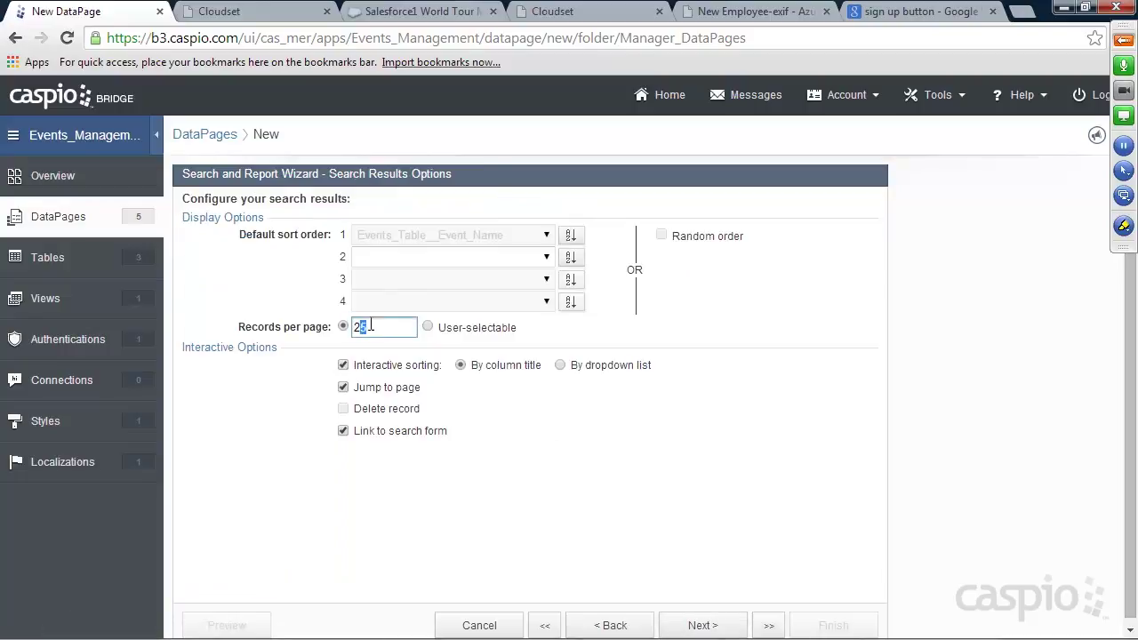
Step: Finish the Manage Attendees Report with no details page
click(704, 624)
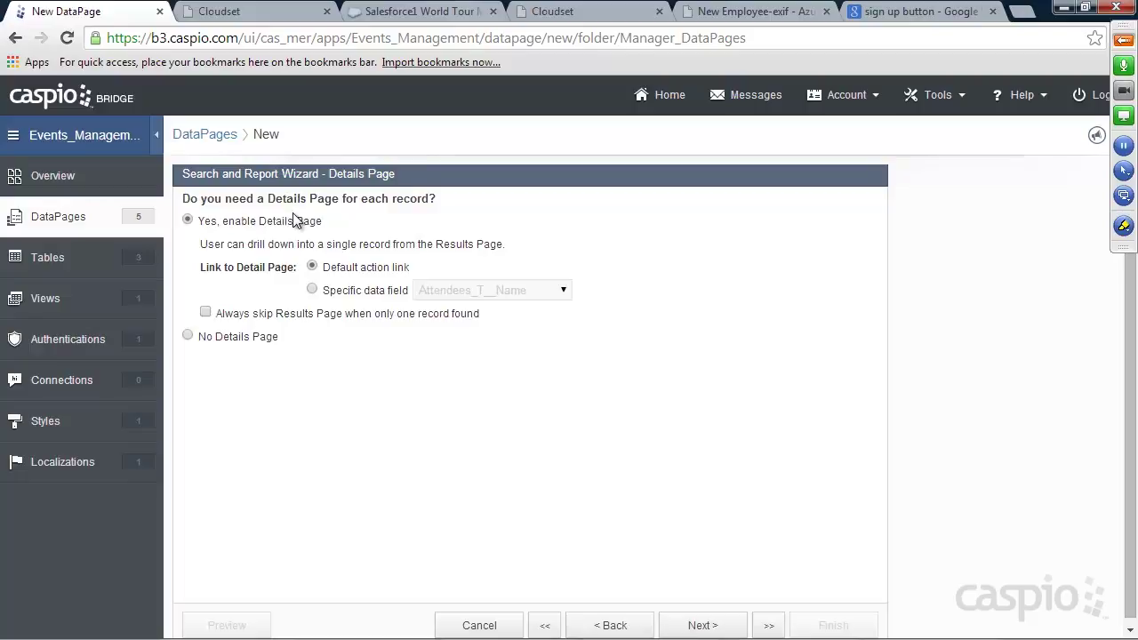
click(218, 339)
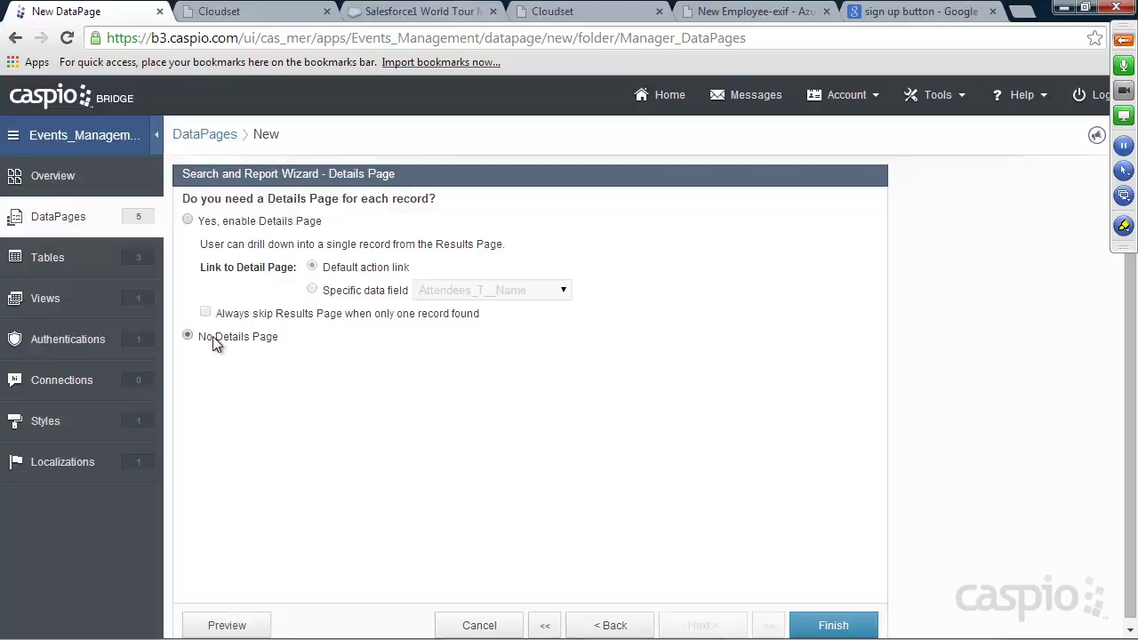
click(835, 625)
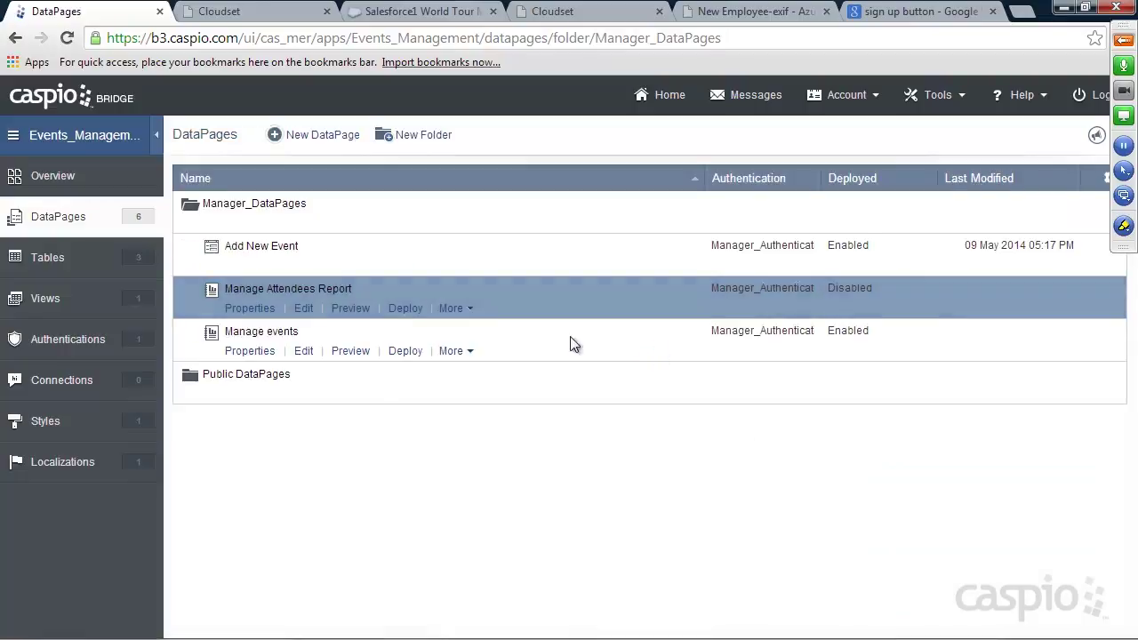
Step: Enable the report's deployment and copy its embed code
click(406, 309)
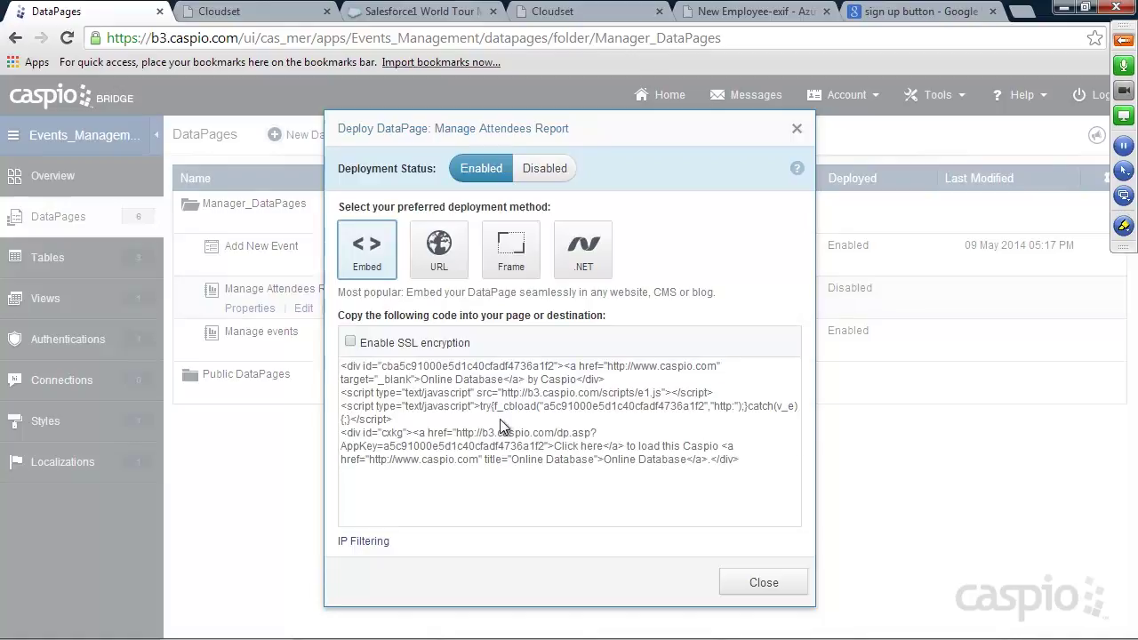
click(499, 419)
right_click(499, 419)
click(553, 189)
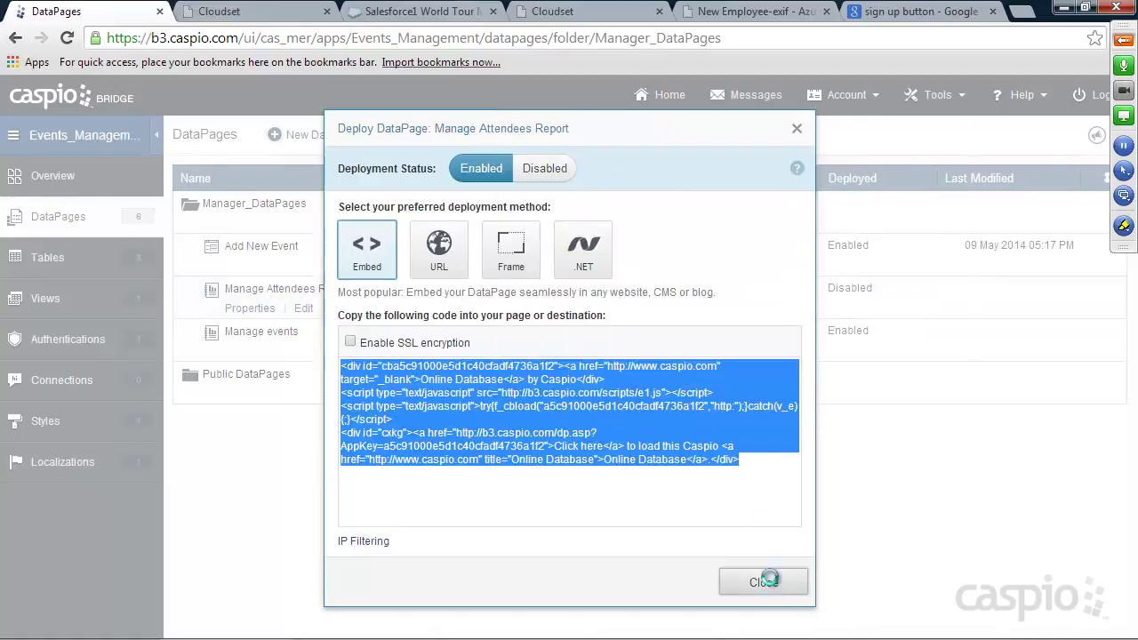
click(760, 580)
Step: Open the site's Manage Attendees page and manage_attendees.html in Notepad++
click(560, 12)
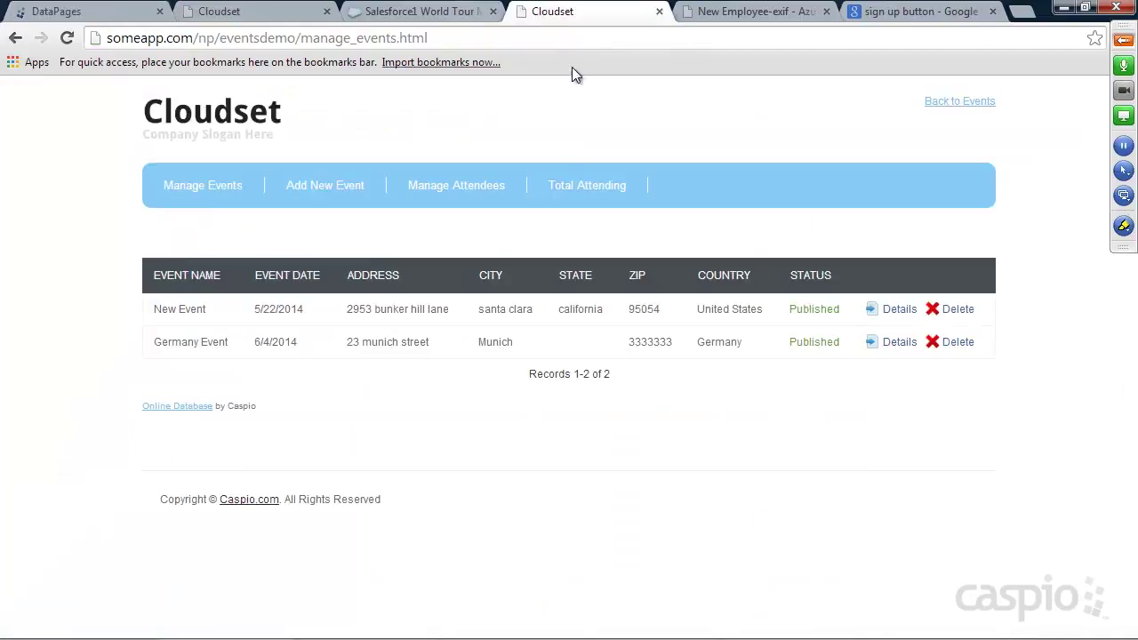
click(471, 190)
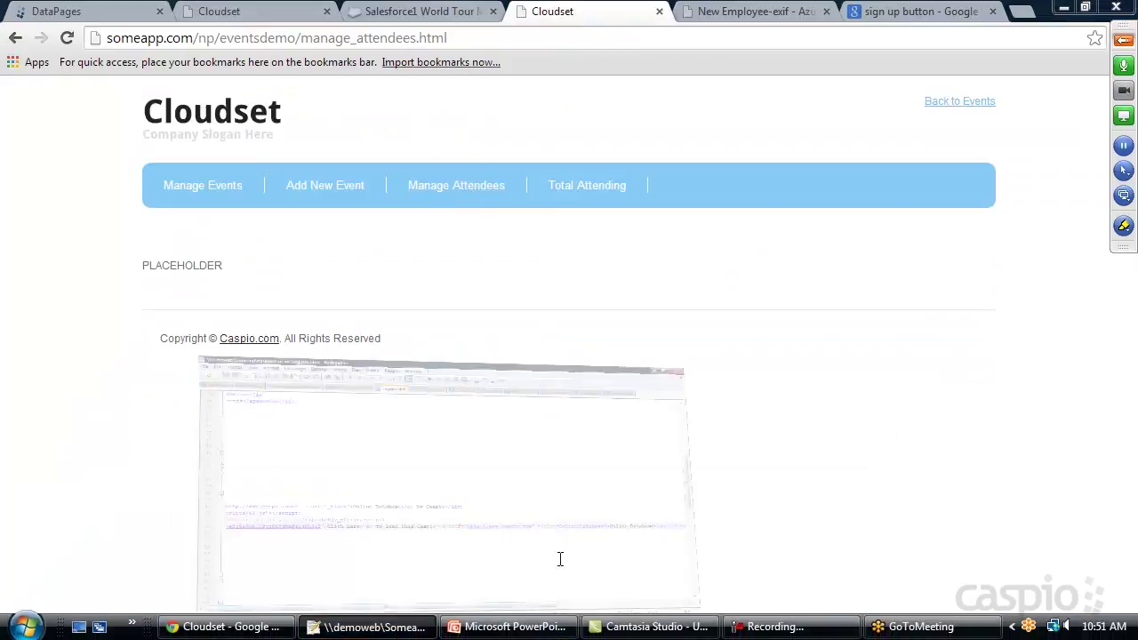
click(426, 507)
click(216, 73)
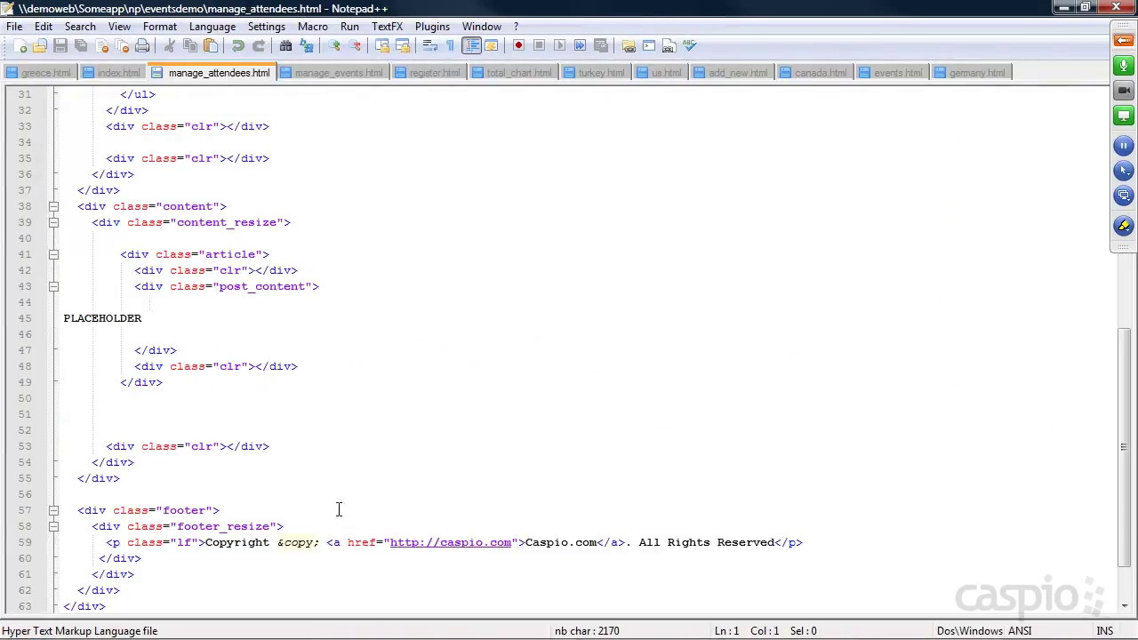
Step: Replace PLACEHOLDER on line 45 with the embed code, save, and reload the page in Chrome
drag(153, 318, 25, 322)
key(ctrl+v)
key(ctrl+s)
click(1064, 8)
key(F5)
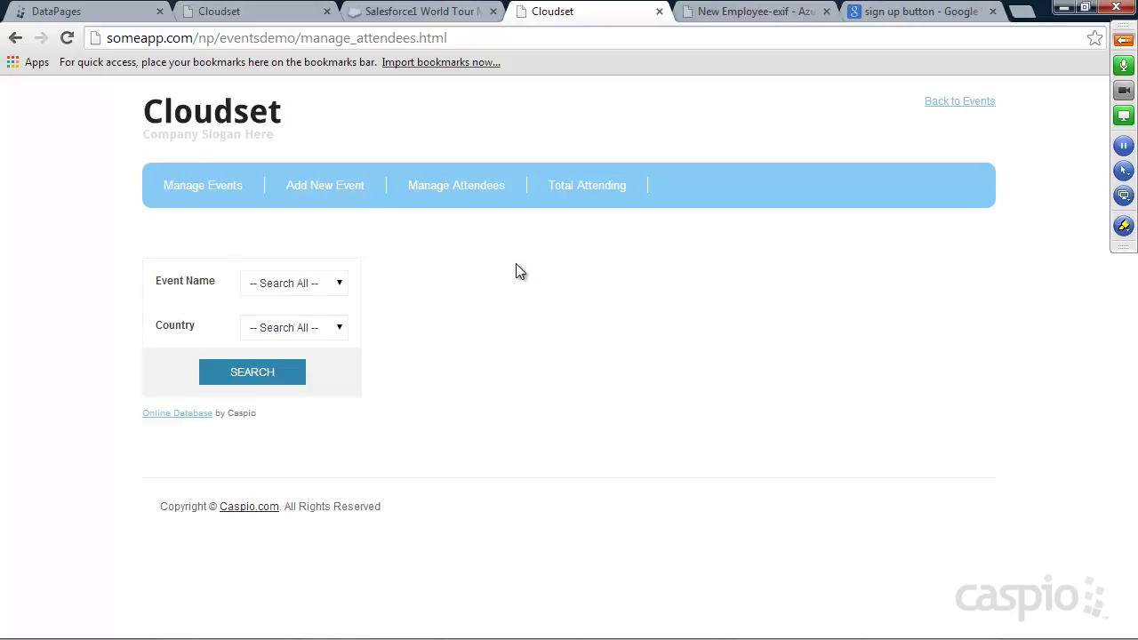
Step: Search attendees with Event Name and Country on Search All, then go back to Events
click(338, 282)
click(396, 284)
click(338, 327)
click(314, 331)
click(301, 377)
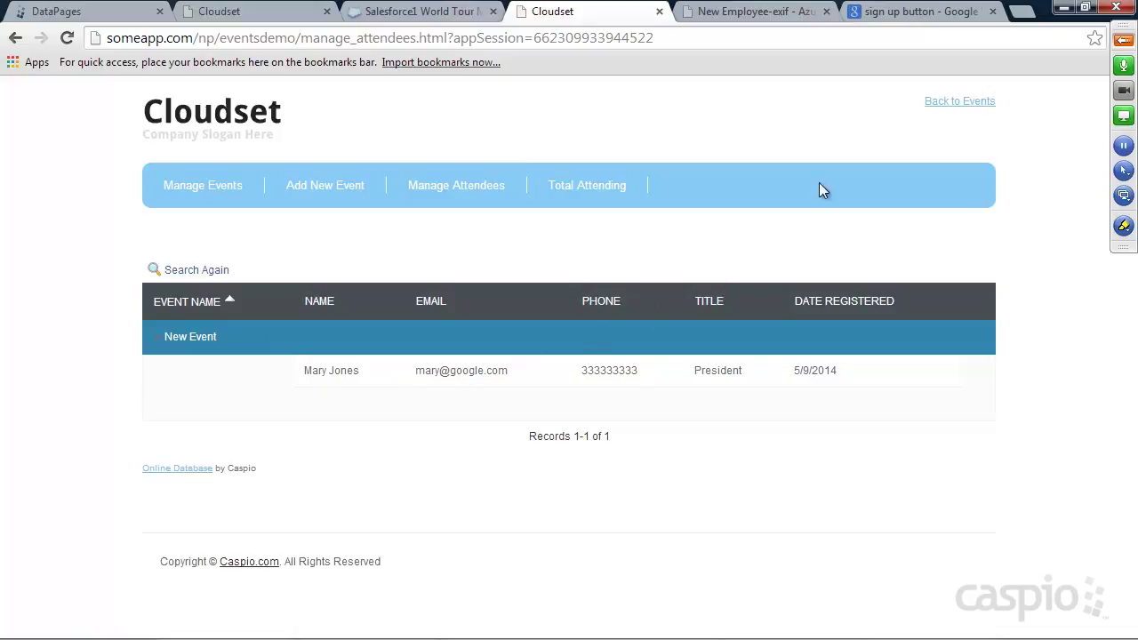
click(950, 103)
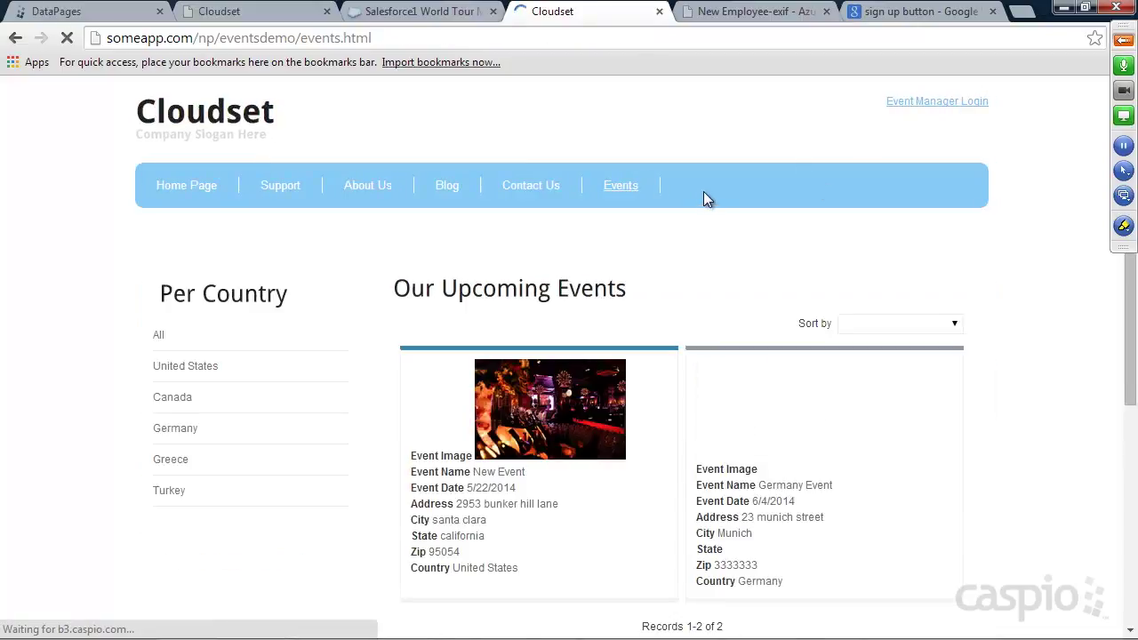
Step: Open the Germany Event details and its registration form
scroll(693, 210, down, 1)
mouse_move(699, 368)
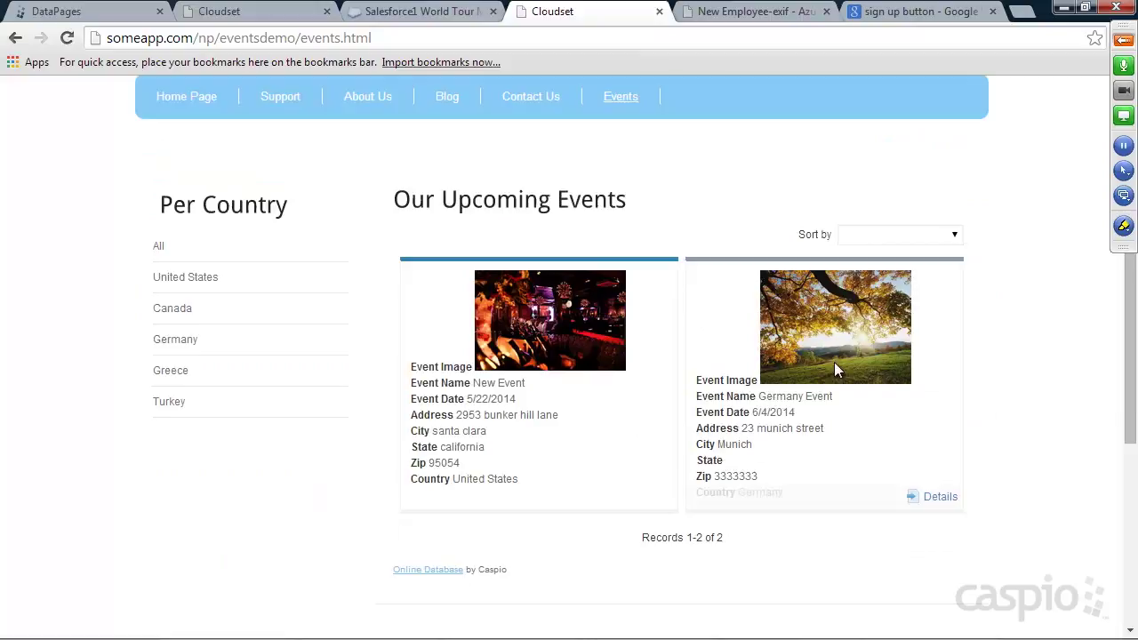
click(940, 498)
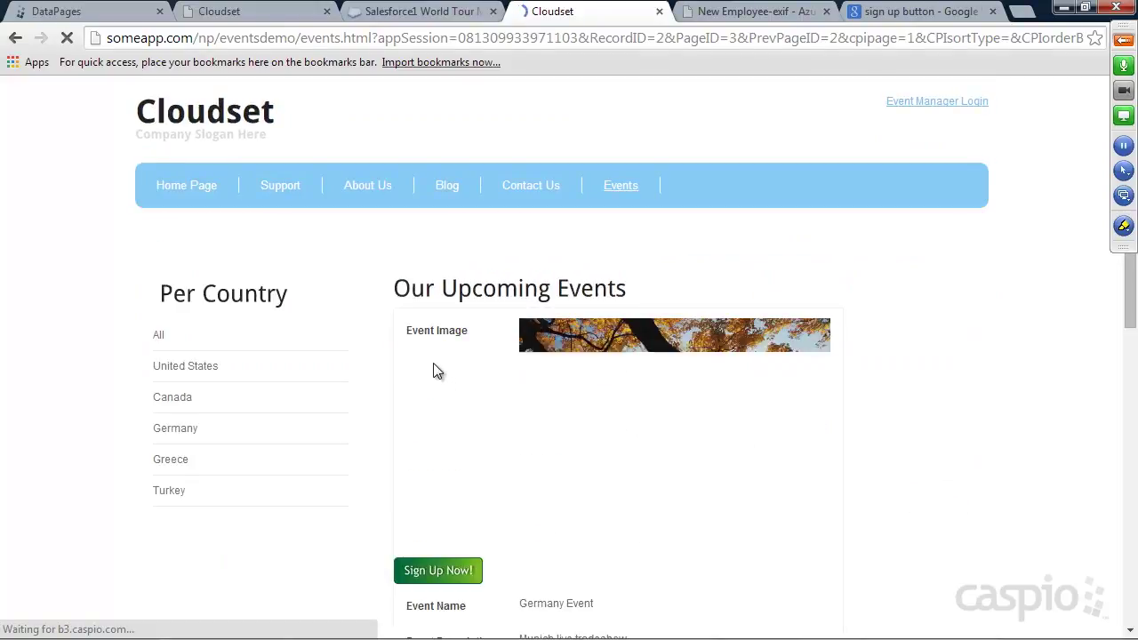
click(435, 571)
Step: Fill in the attendee's name, e-mail and phone, title Director, company LinkedIn, size 50, and submit
click(569, 348)
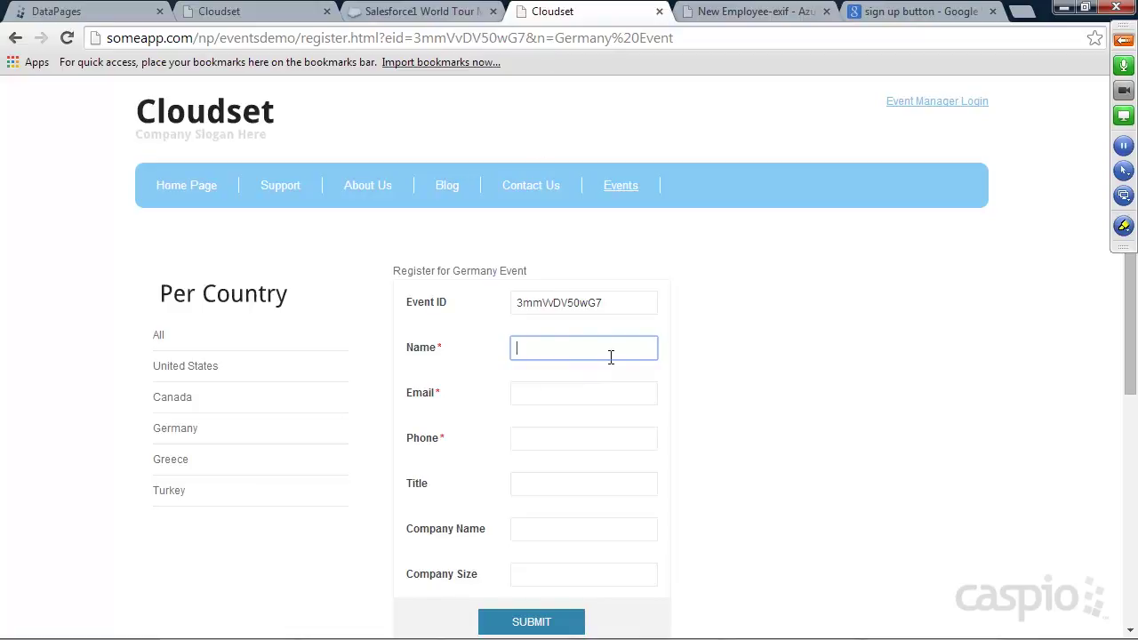
key(Tab)
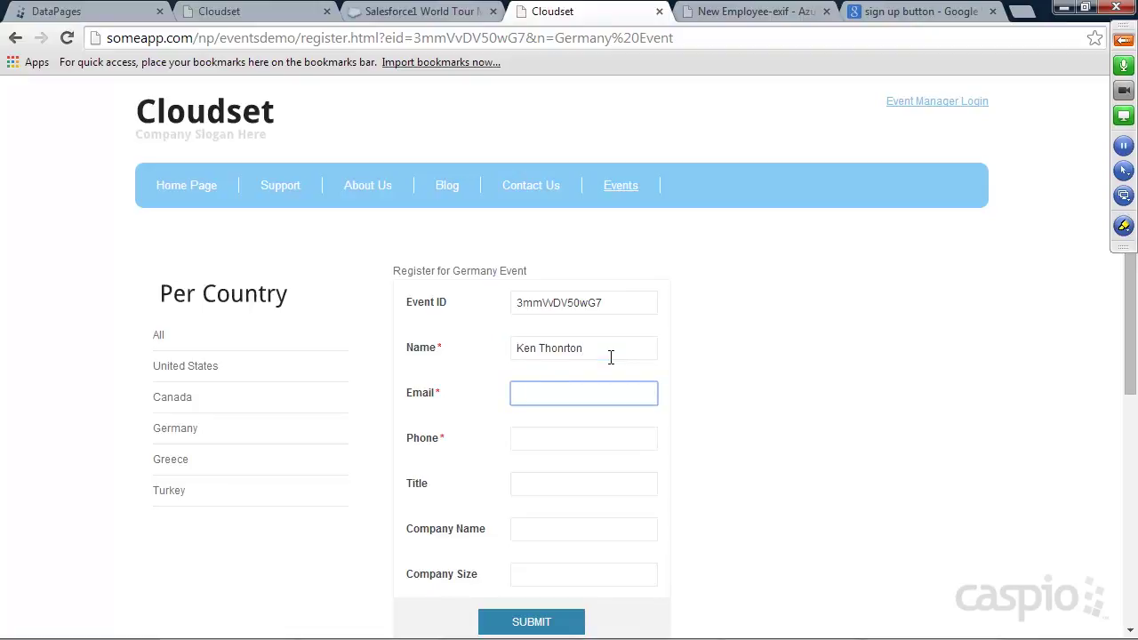
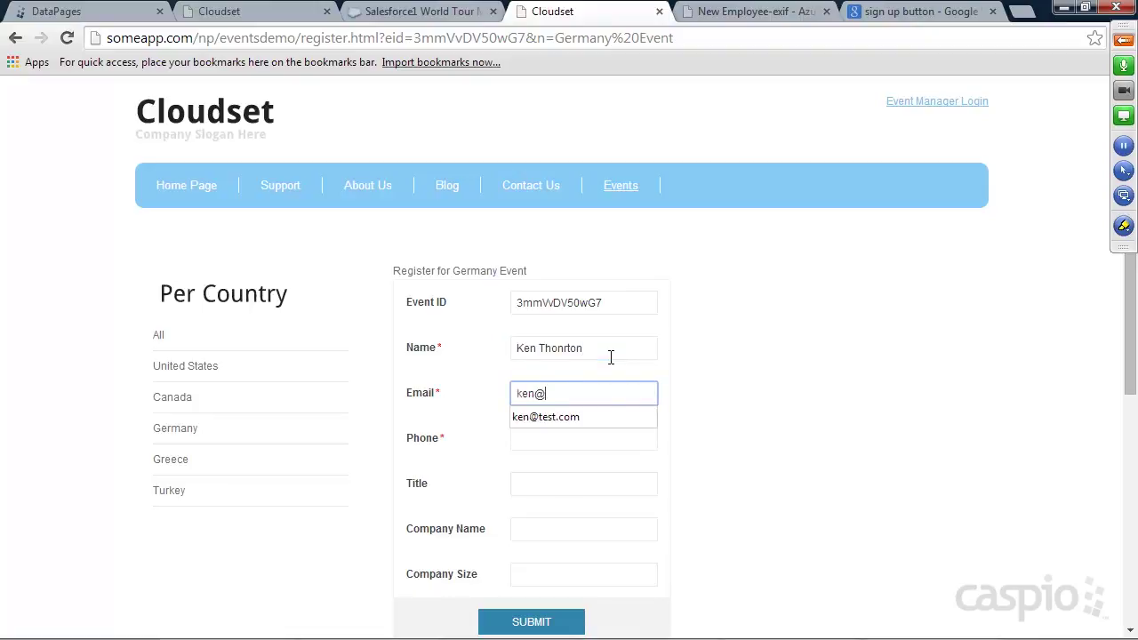
key(Tab)
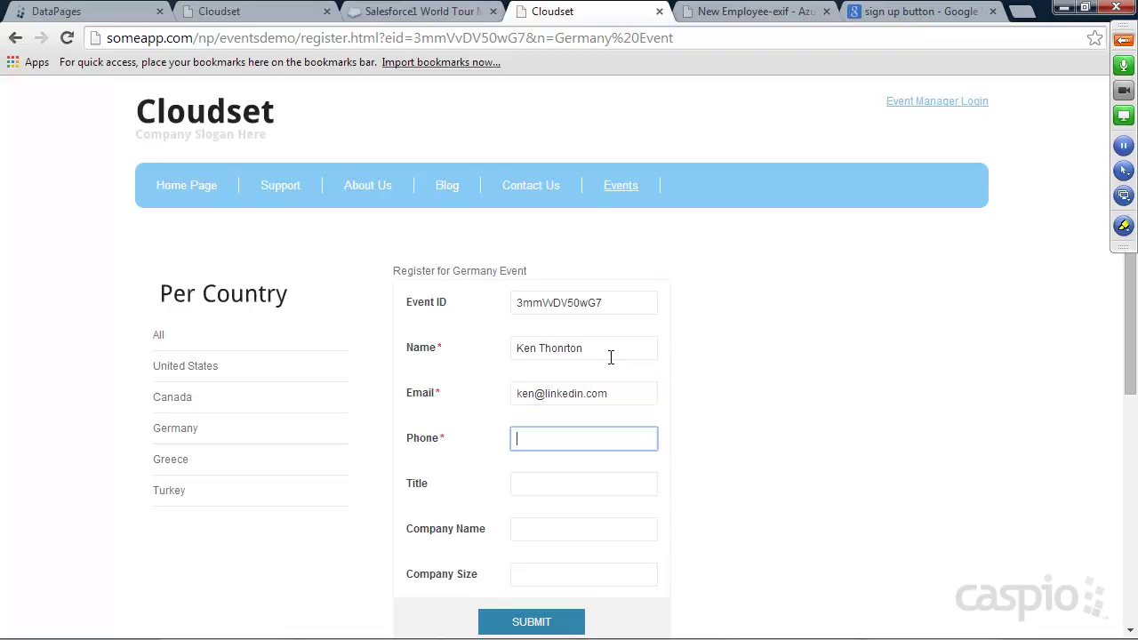
text(332323423)
key(Tab)
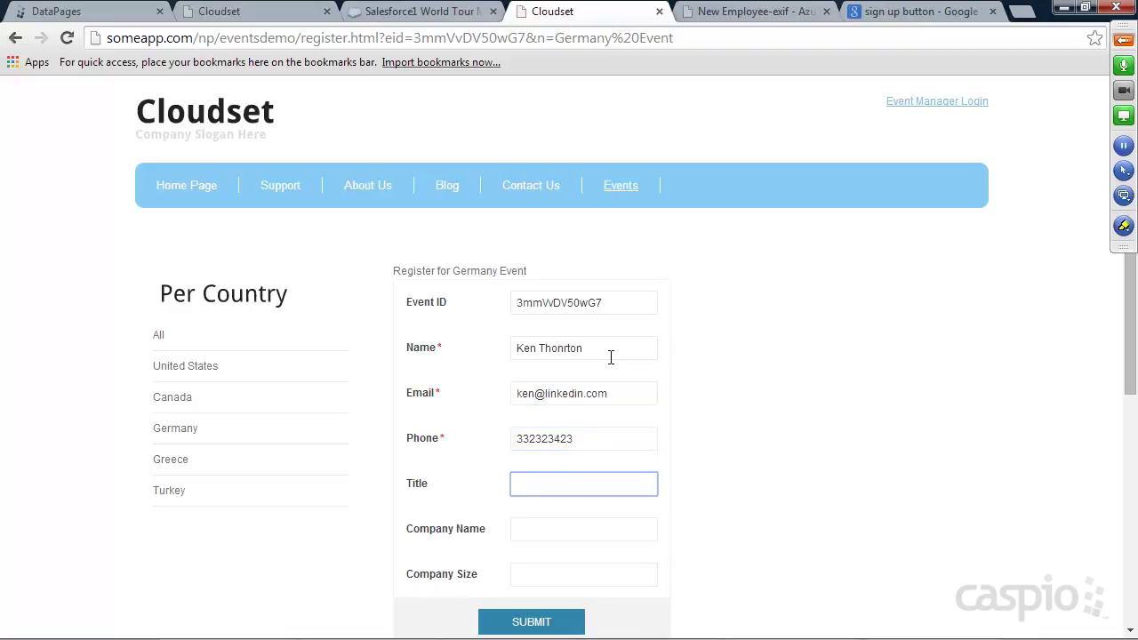
text(Director)
key(Tab)
text(LinkedIn)
key(Tab)
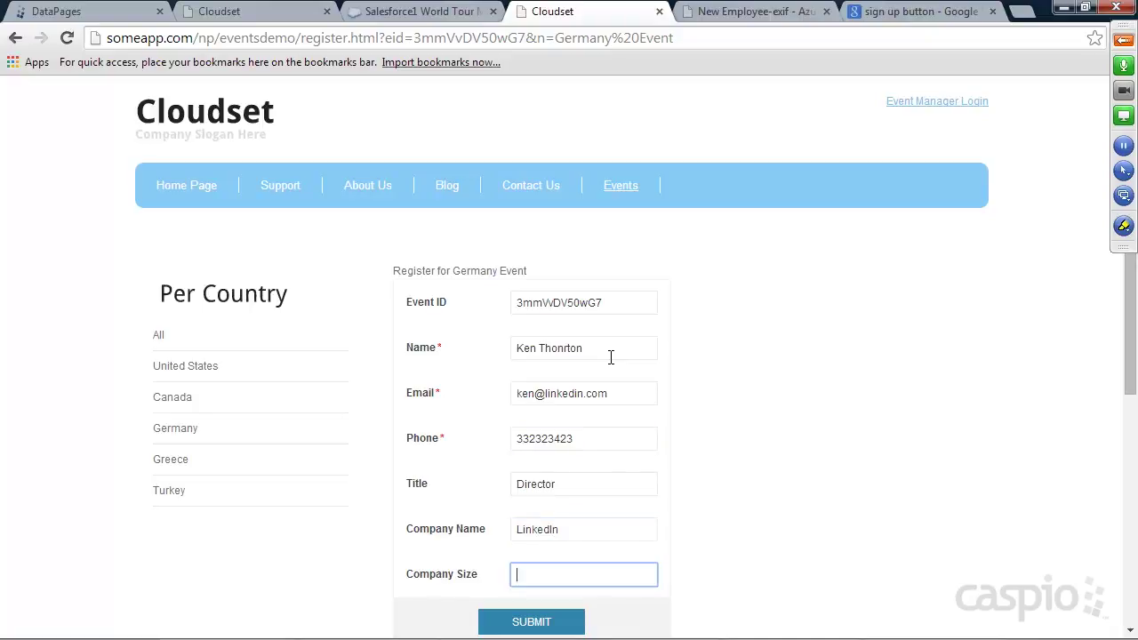
text(50)
click(533, 622)
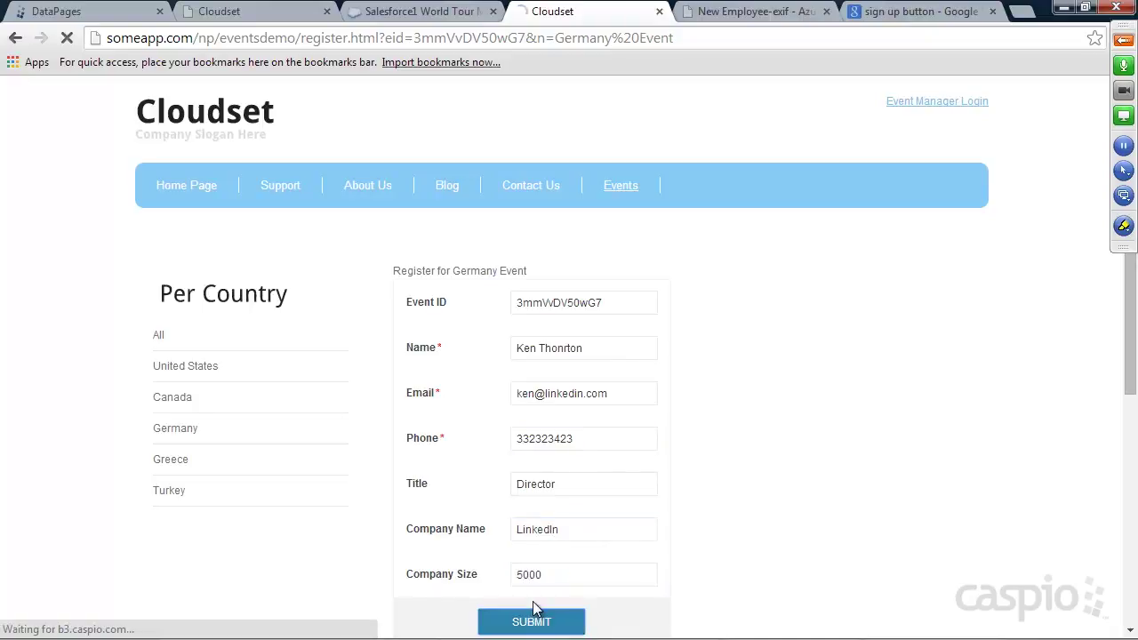
Step: Enter the event manager area, run the attendee search, open Total Attending, then return to Caspio's DataPages list
click(926, 112)
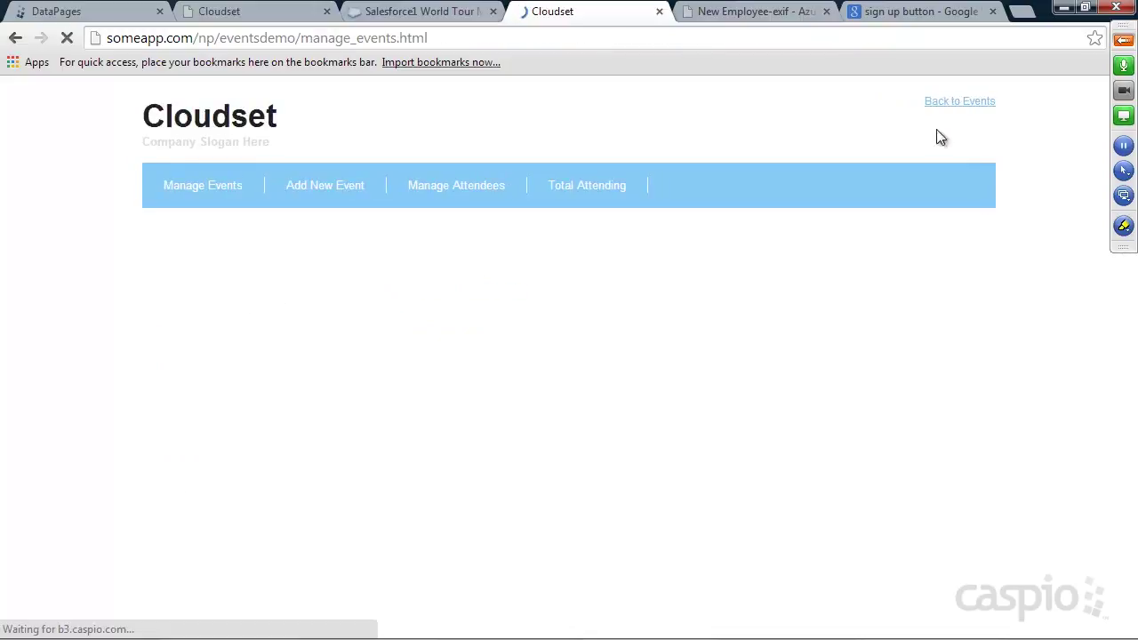
click(458, 185)
click(236, 372)
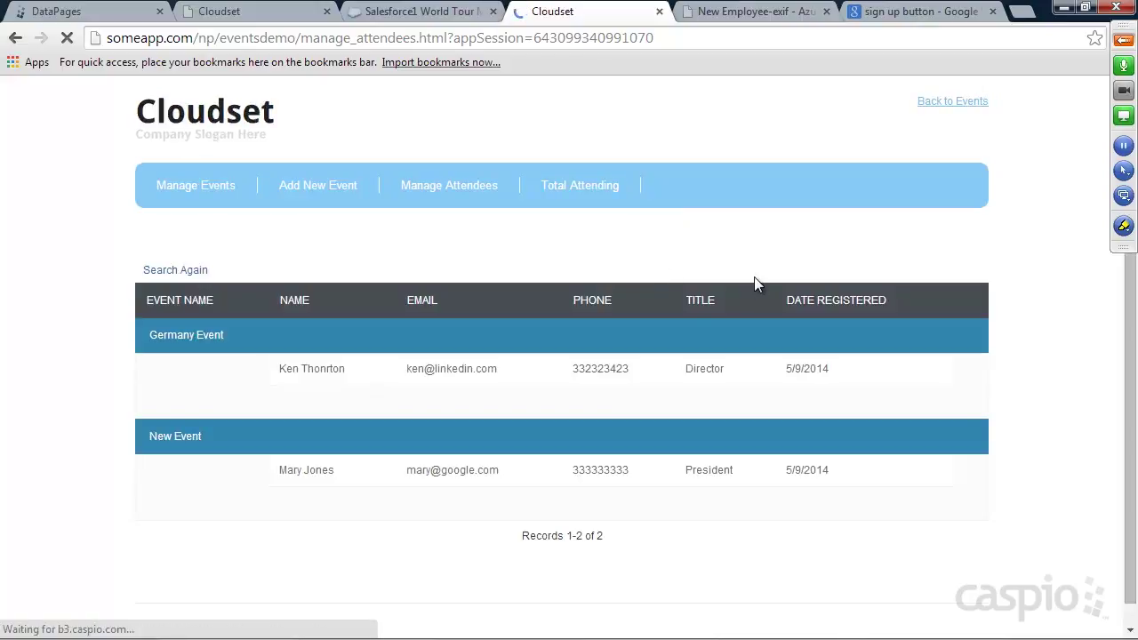
mouse_move(787, 633)
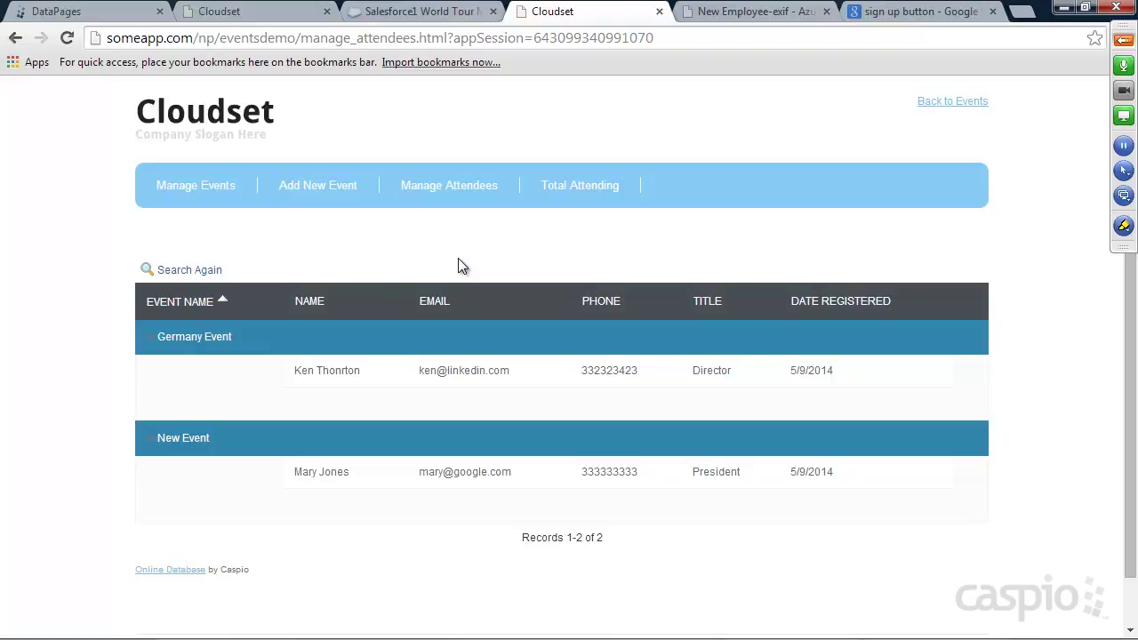
click(574, 192)
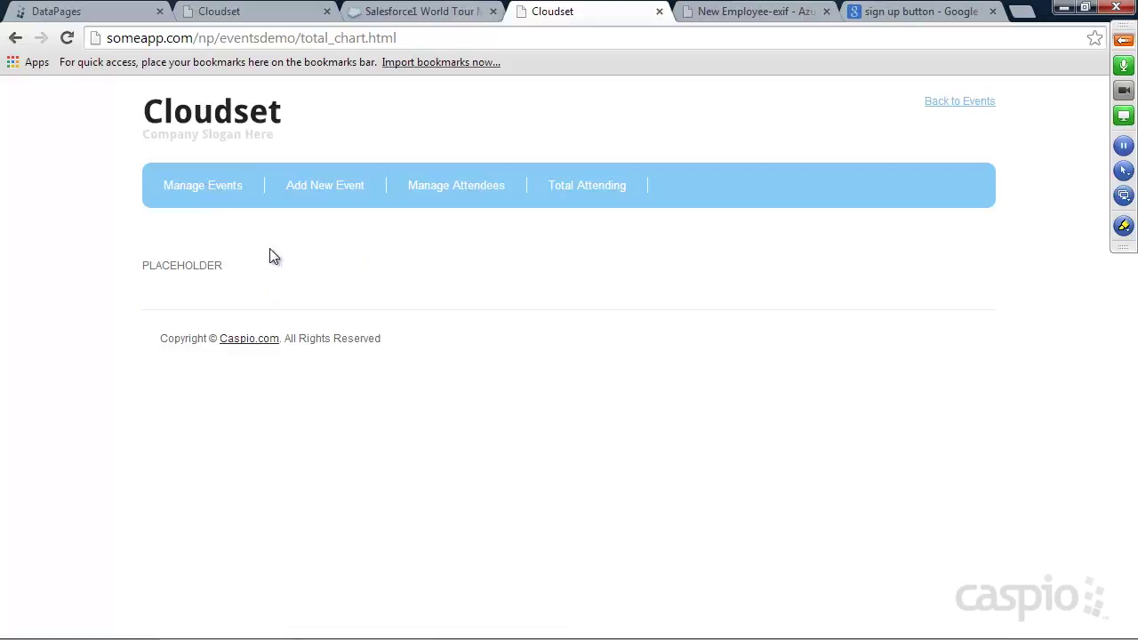
click(81, 11)
Step: Start a new DataPage of type Charts > 2D Pie
mouse_move(242, 221)
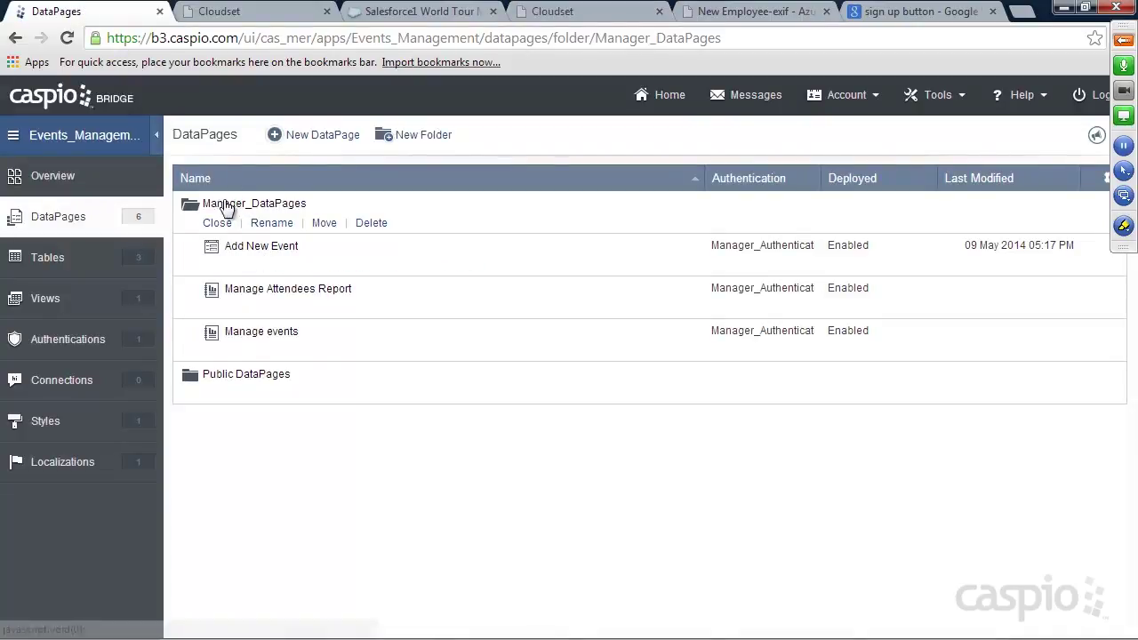
click(328, 138)
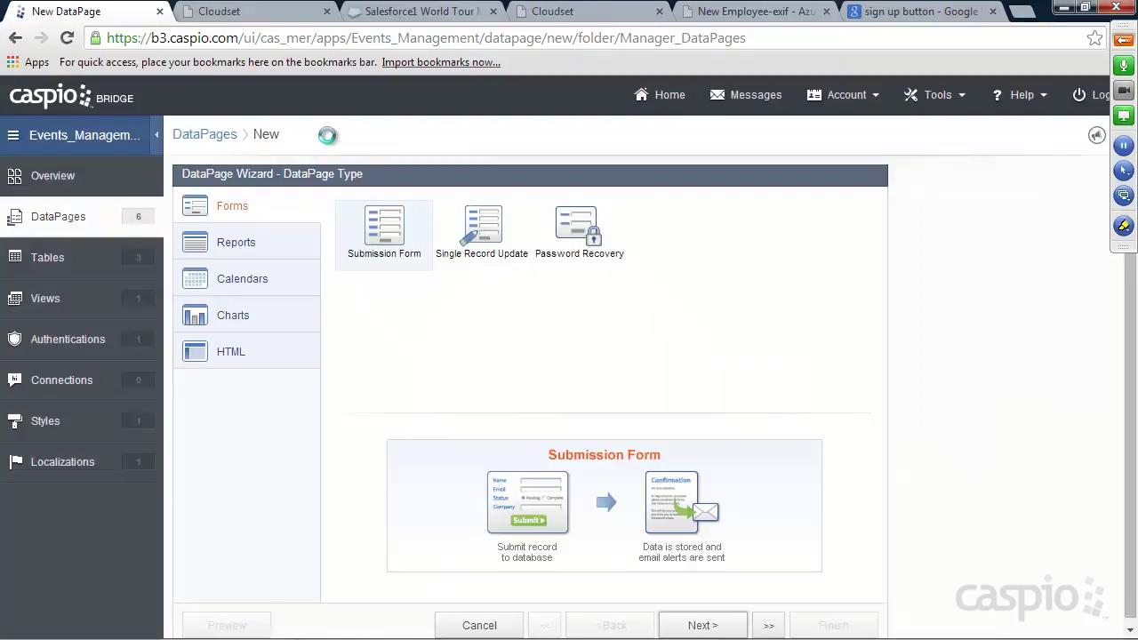
click(263, 314)
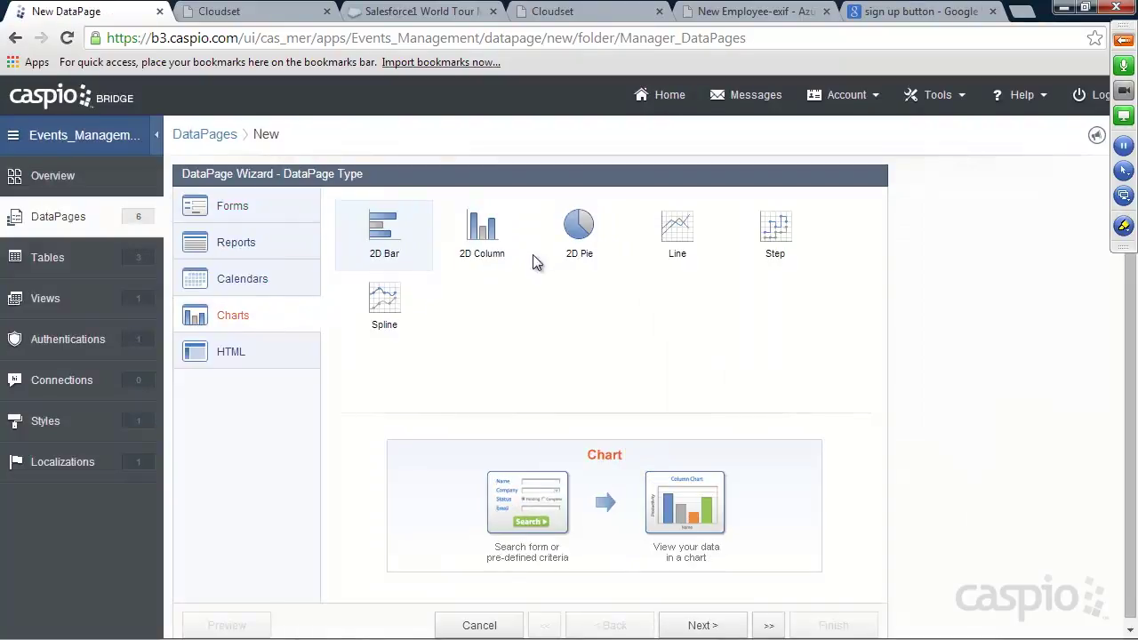
click(583, 227)
click(701, 625)
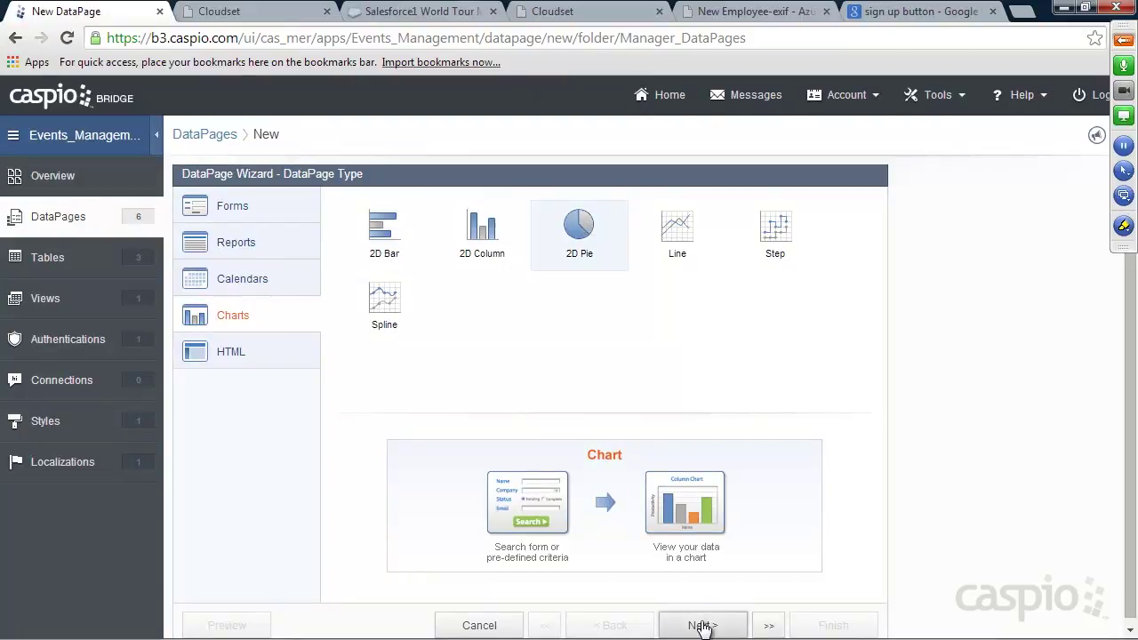
Step: Use Attendees_T_ as data source, name it View Total Attendees, and restrict access to managers
click(301, 258)
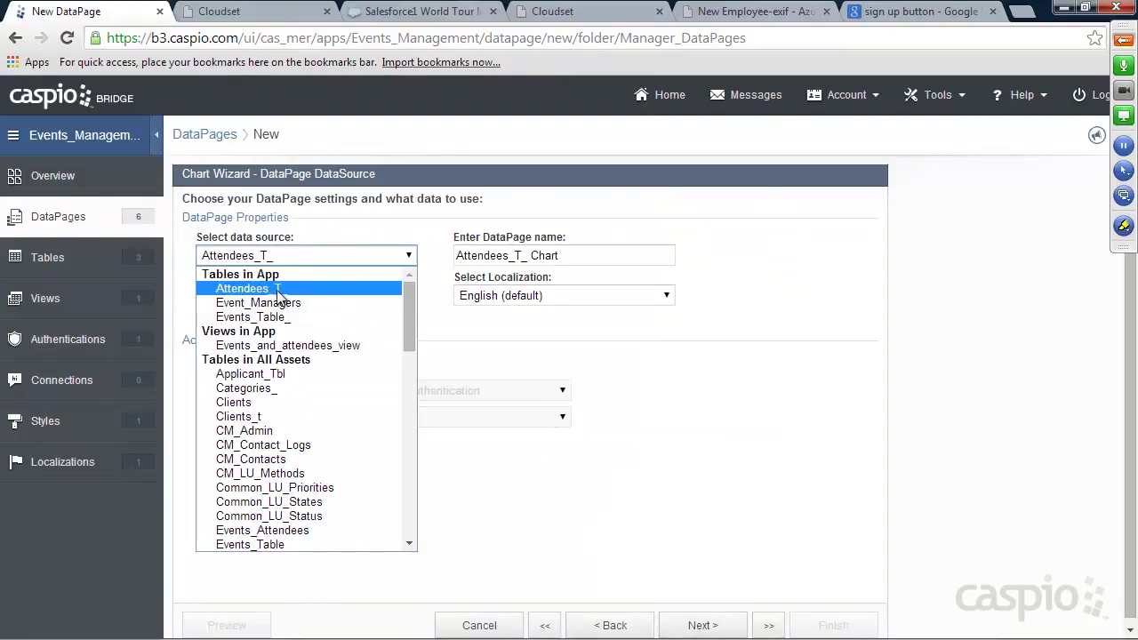
click(283, 290)
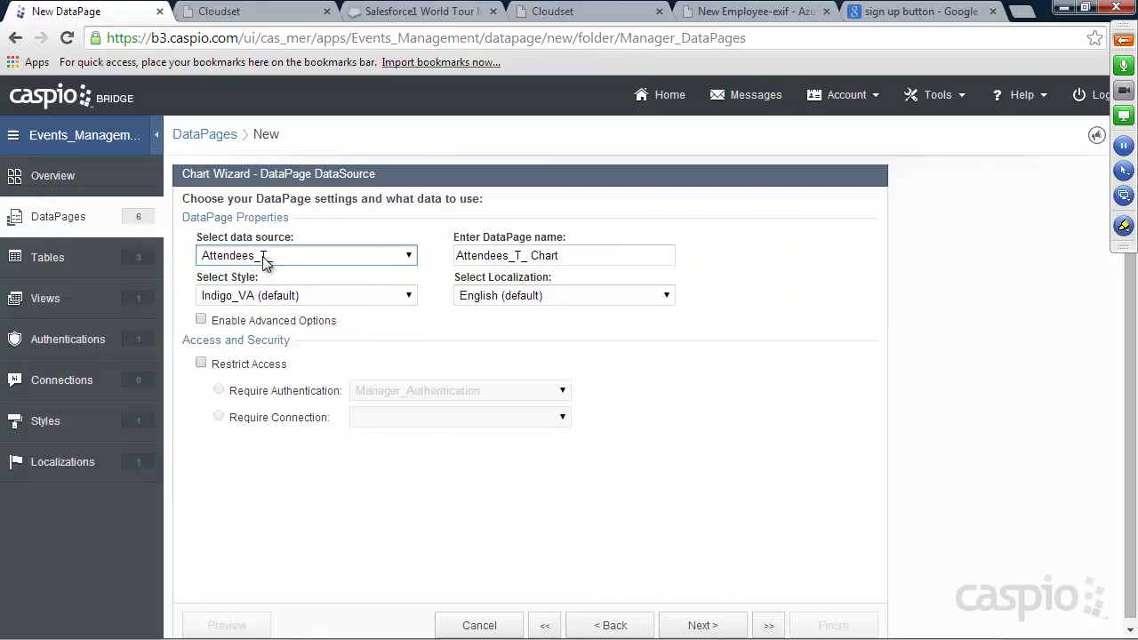
drag(574, 256, 388, 254)
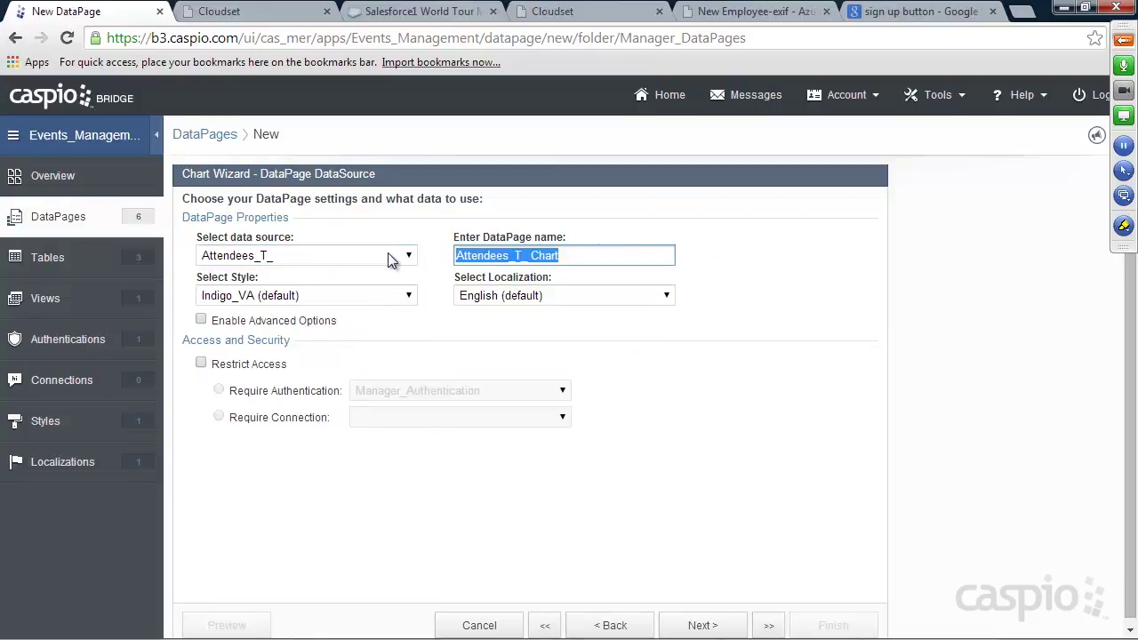
text(View Total Attendees)
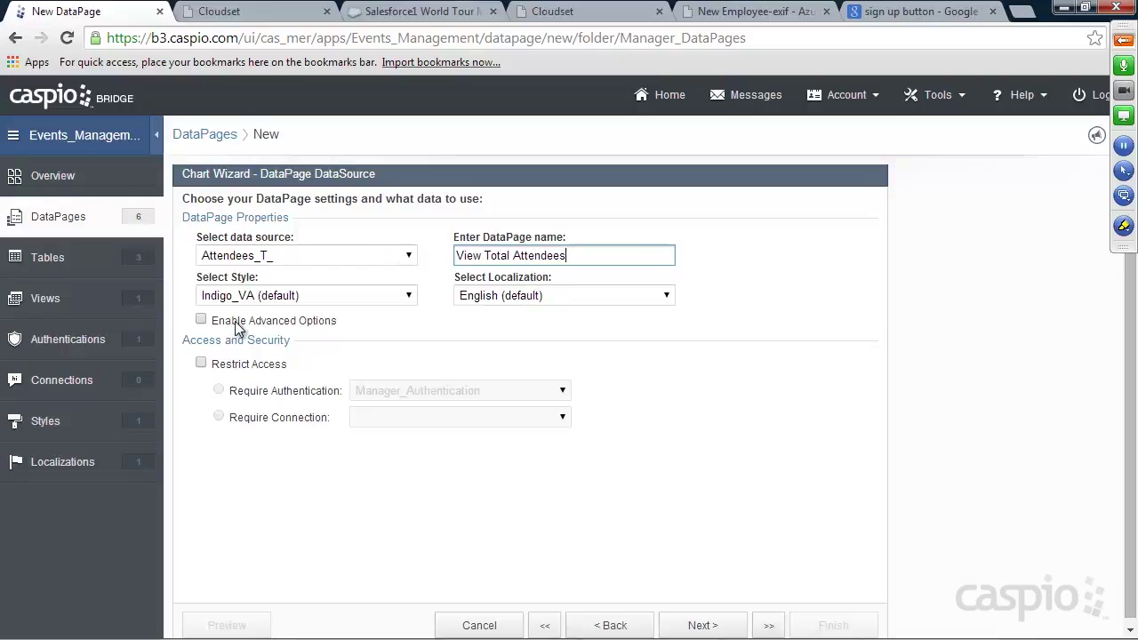
click(247, 370)
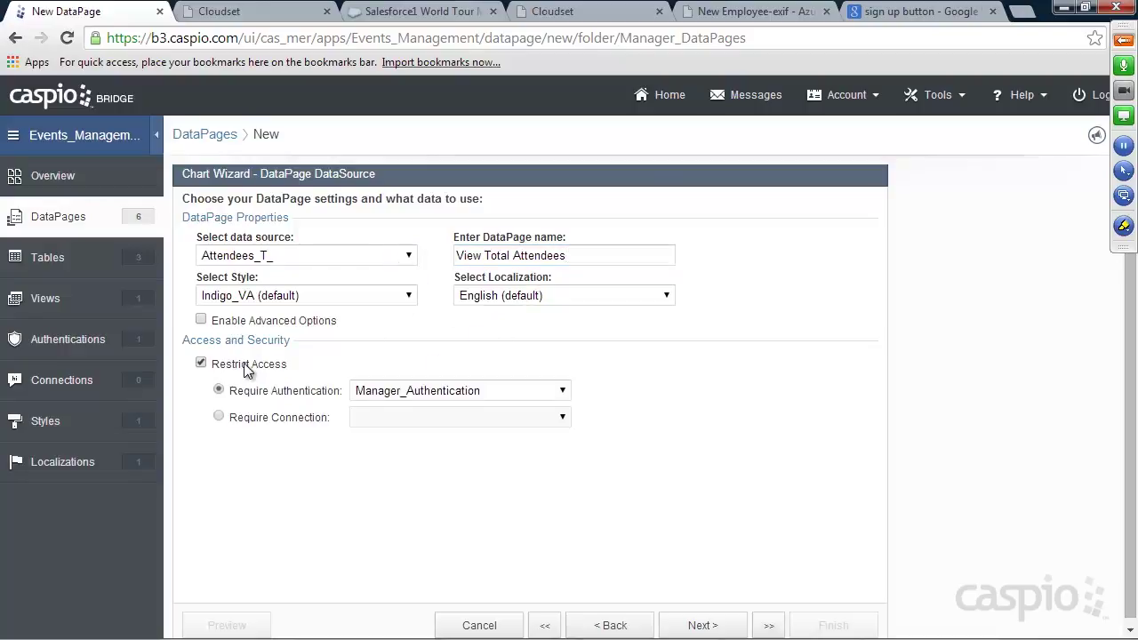
click(704, 630)
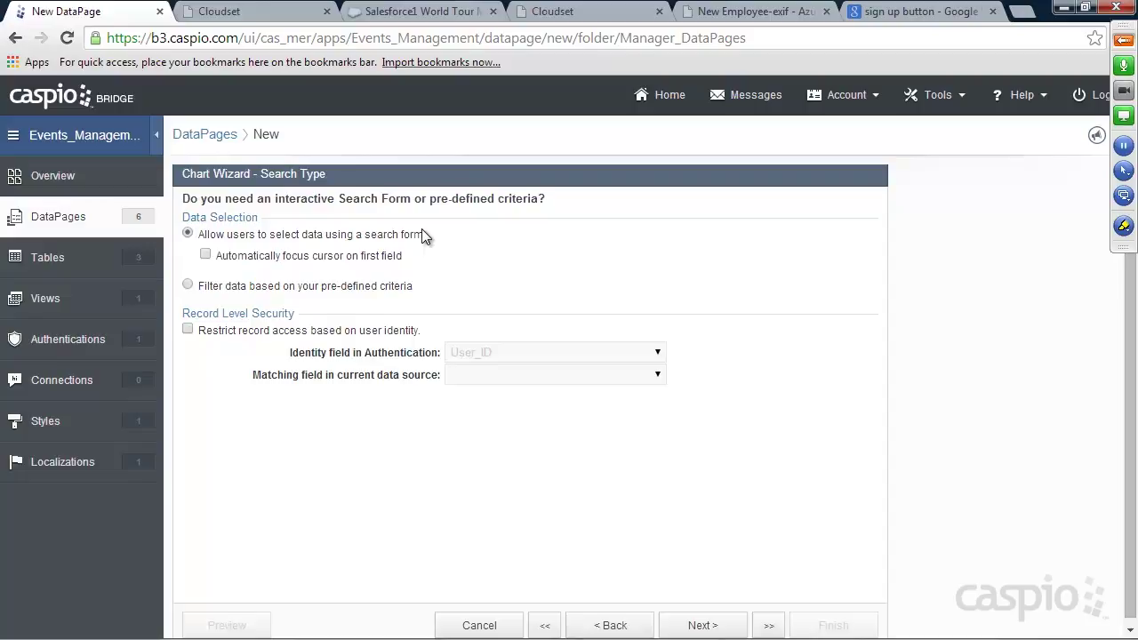
Step: Filter the chart data on pre-defined criteria and skip the filtering fields
click(342, 288)
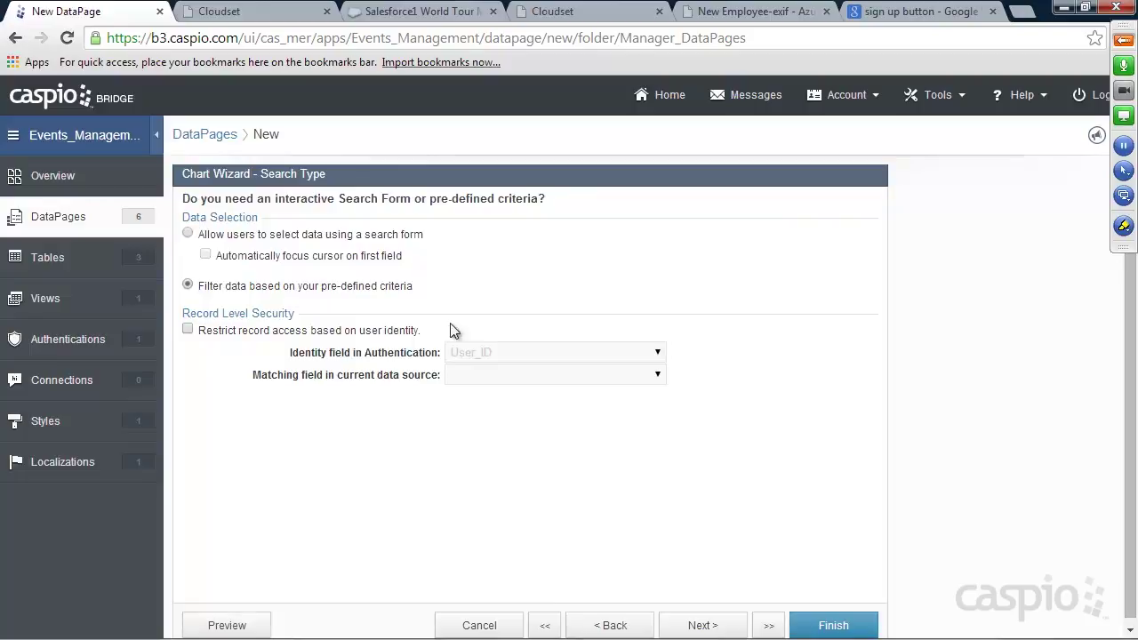
click(724, 624)
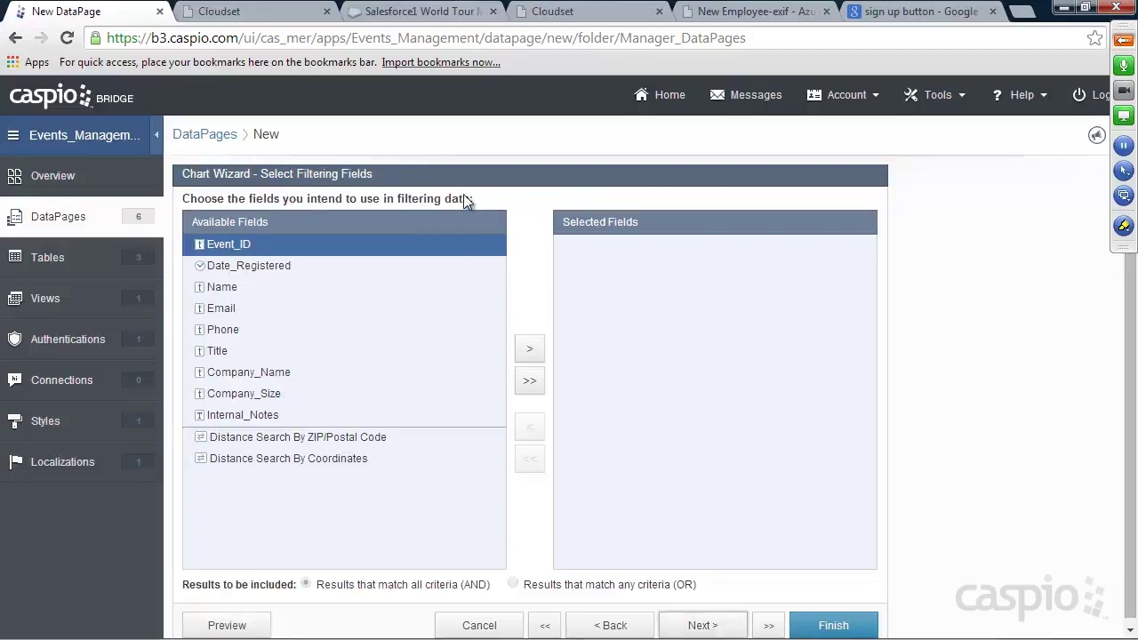
click(702, 625)
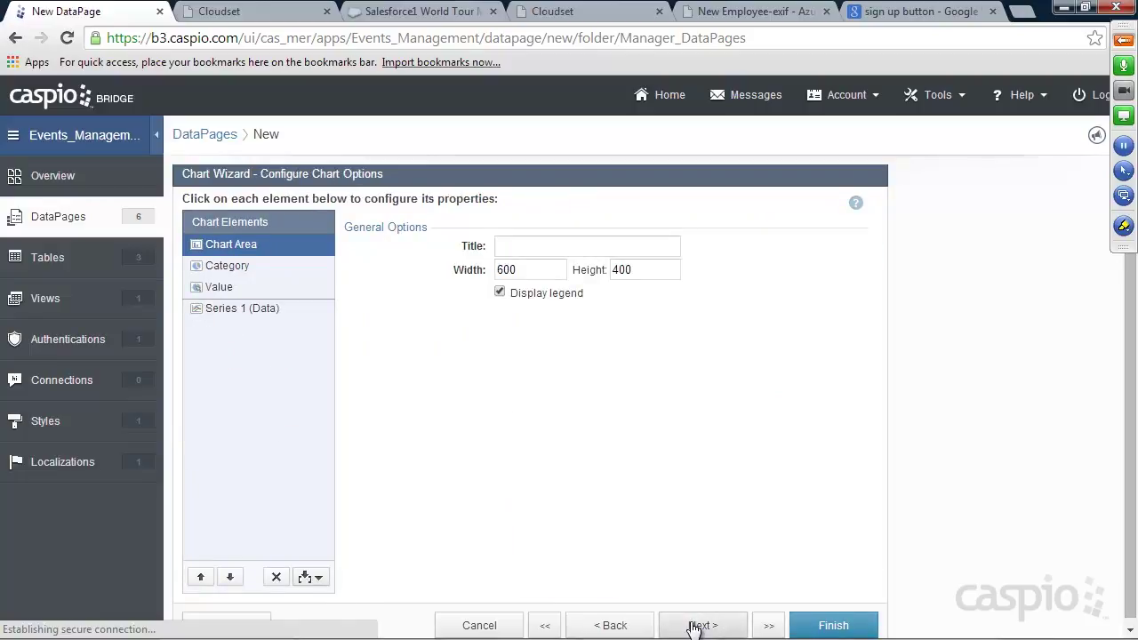
Step: Title the chart Total Attendees with width 750 and height 600
click(540, 246)
text(Total Team)
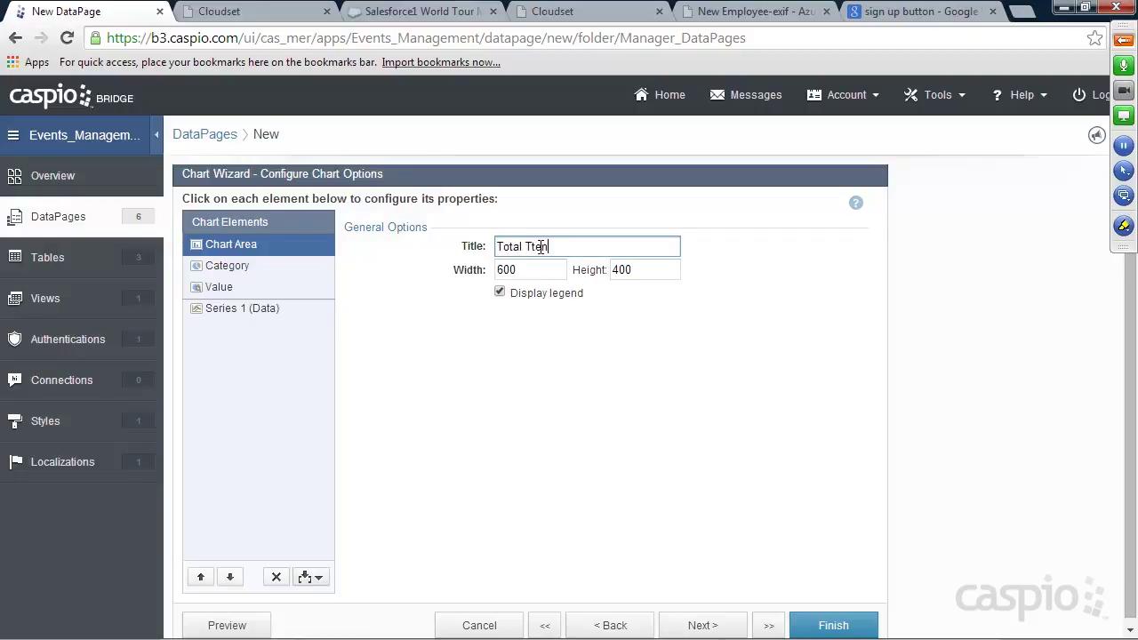
key(BackSpace)
key(BackSpace)
key(BackSpace)
key(BackSpace)
key(BackSpace)
text(Attendee)
drag(540, 268, 449, 269)
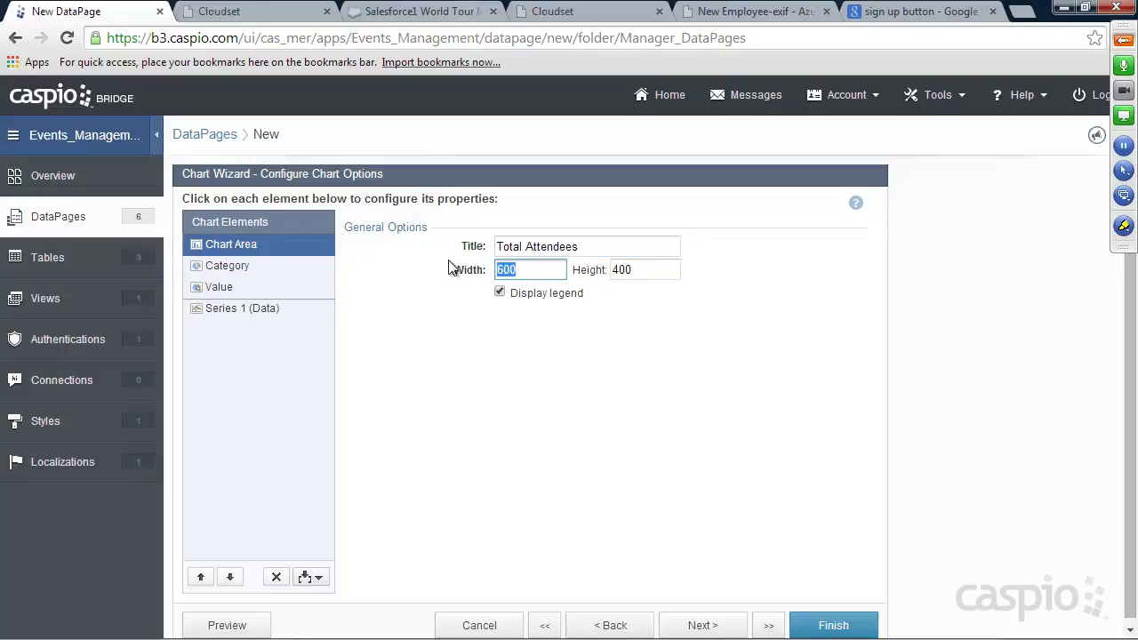
text(750)
drag(662, 270, 535, 271)
text(600)
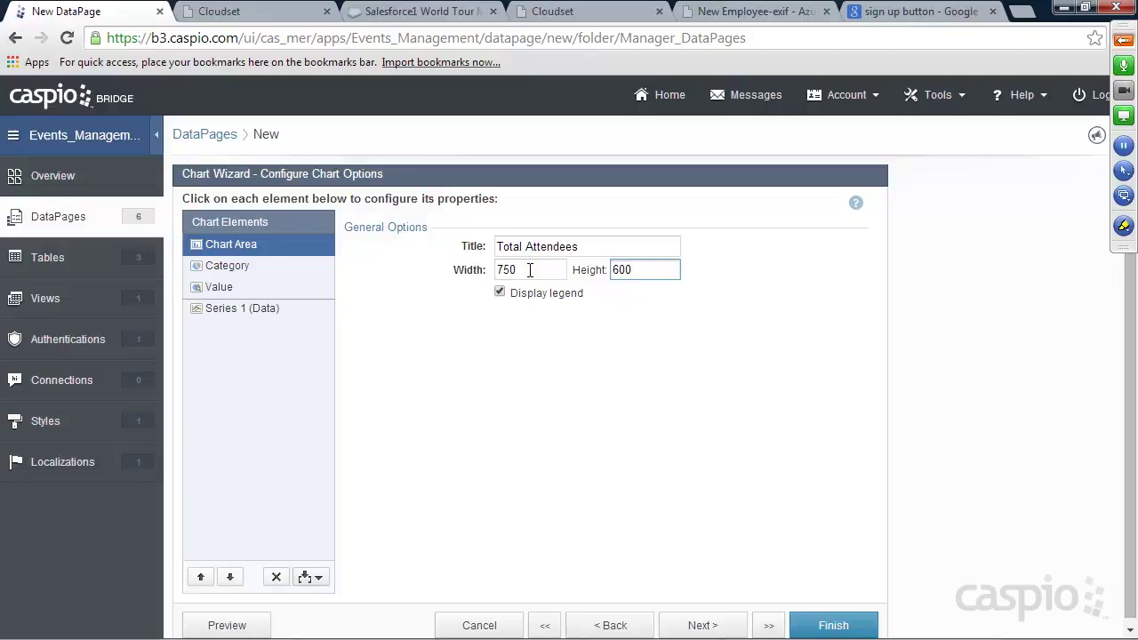
Step: Set Name as the category field and as the data series with COUNT aggregation
click(246, 268)
click(545, 249)
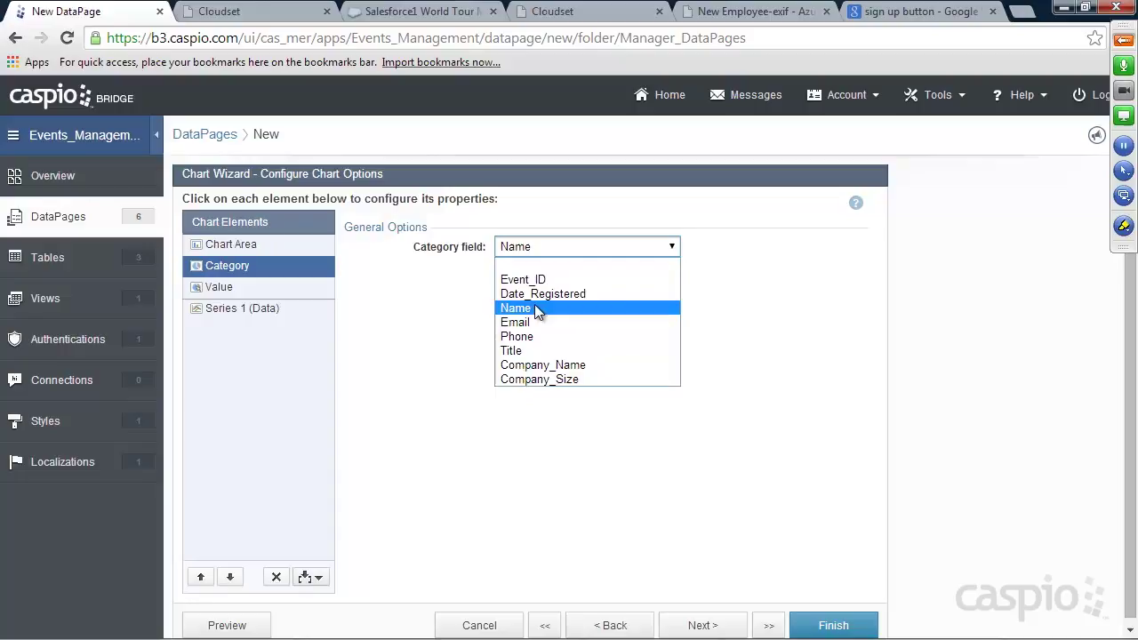
click(536, 310)
click(543, 249)
click(532, 312)
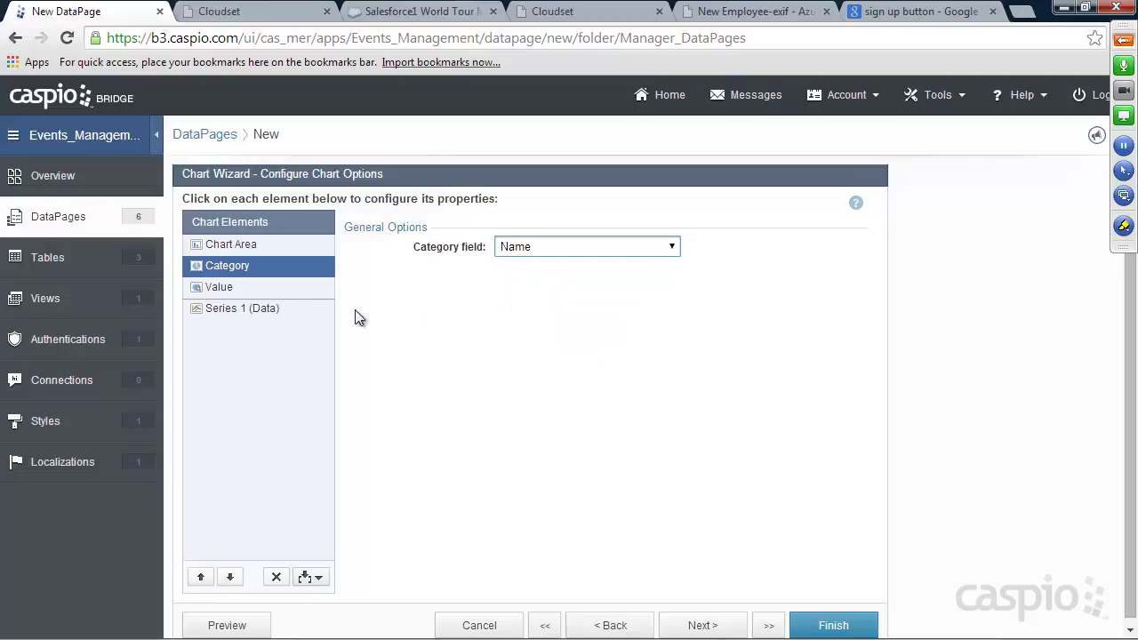
click(265, 306)
click(532, 268)
click(533, 286)
click(530, 249)
click(525, 293)
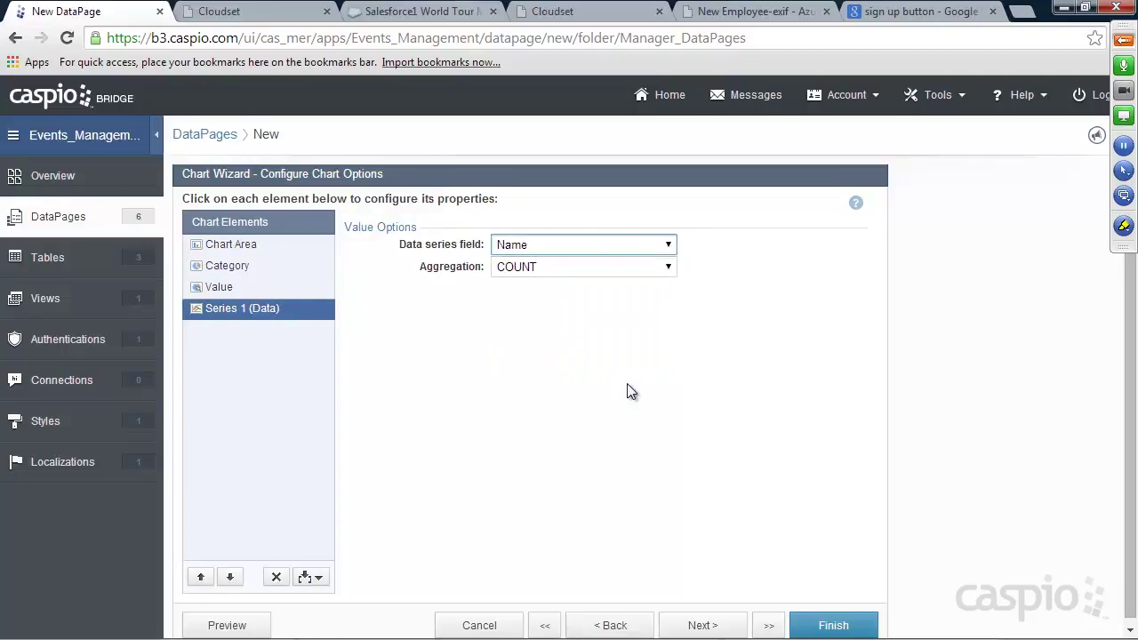
click(240, 268)
click(547, 250)
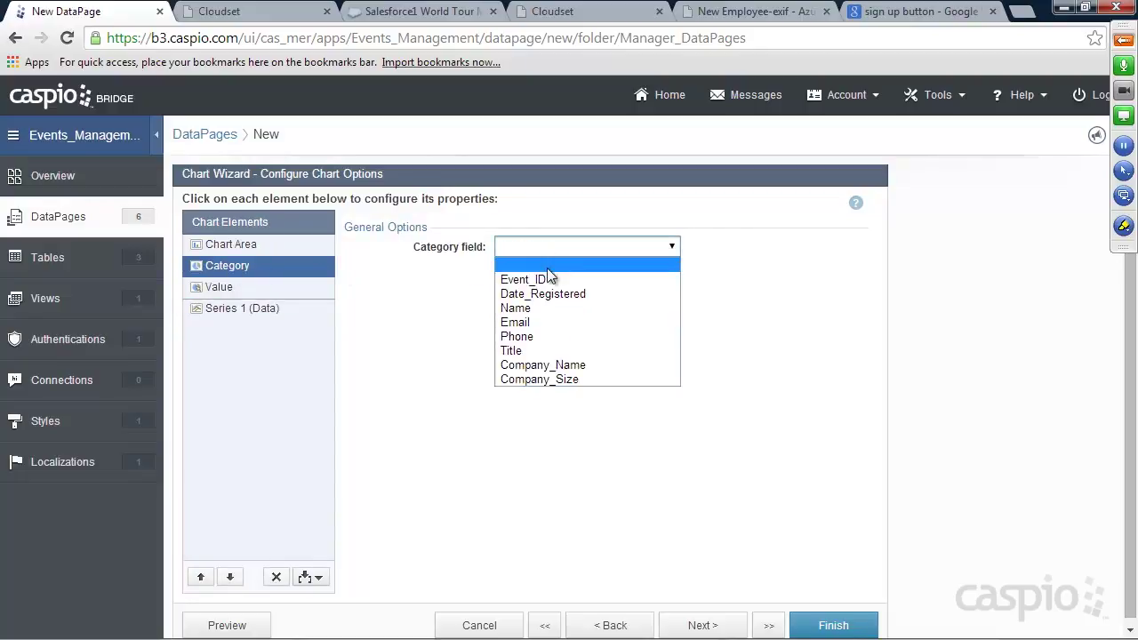
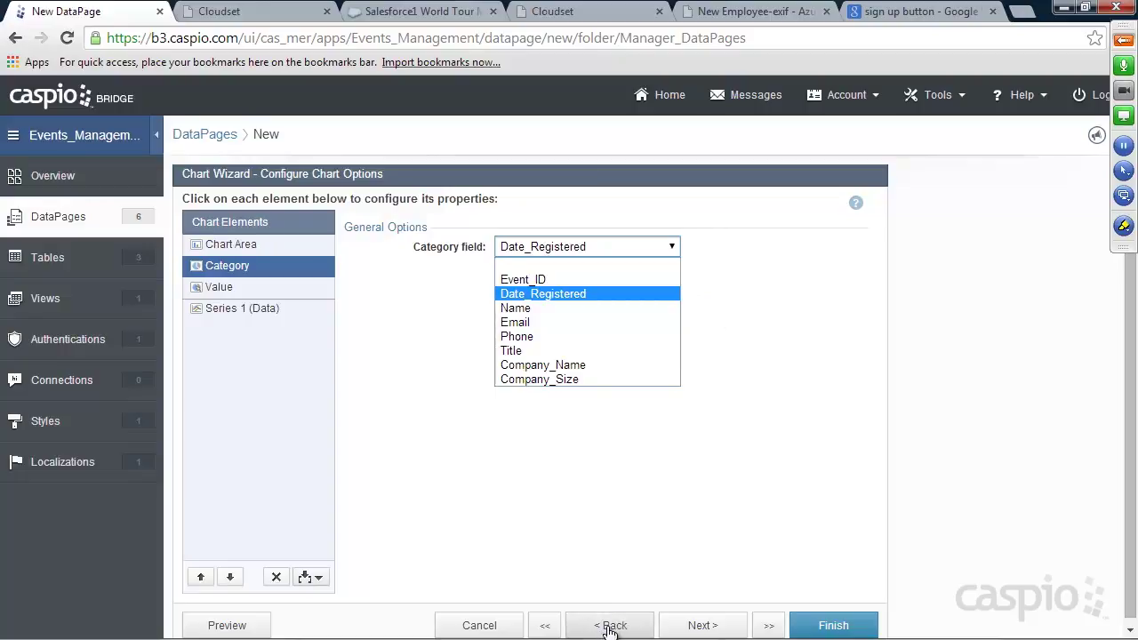
Step: Change the chart's data source to Events_and_attendees_view and advance back to chart options
click(609, 625)
click(610, 626)
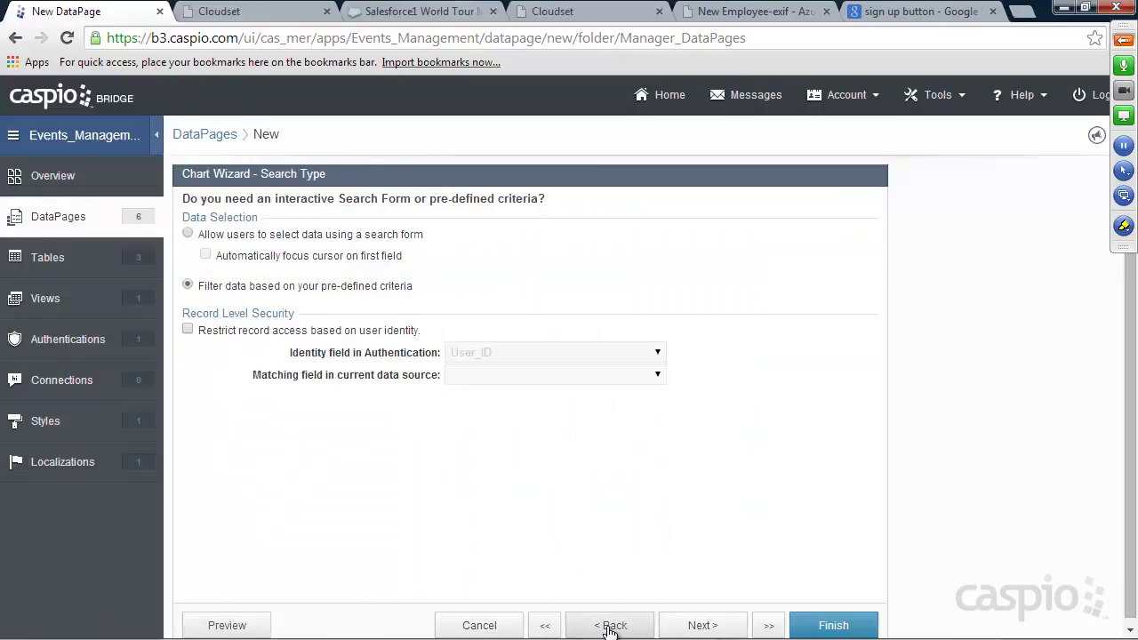
click(610, 626)
click(276, 263)
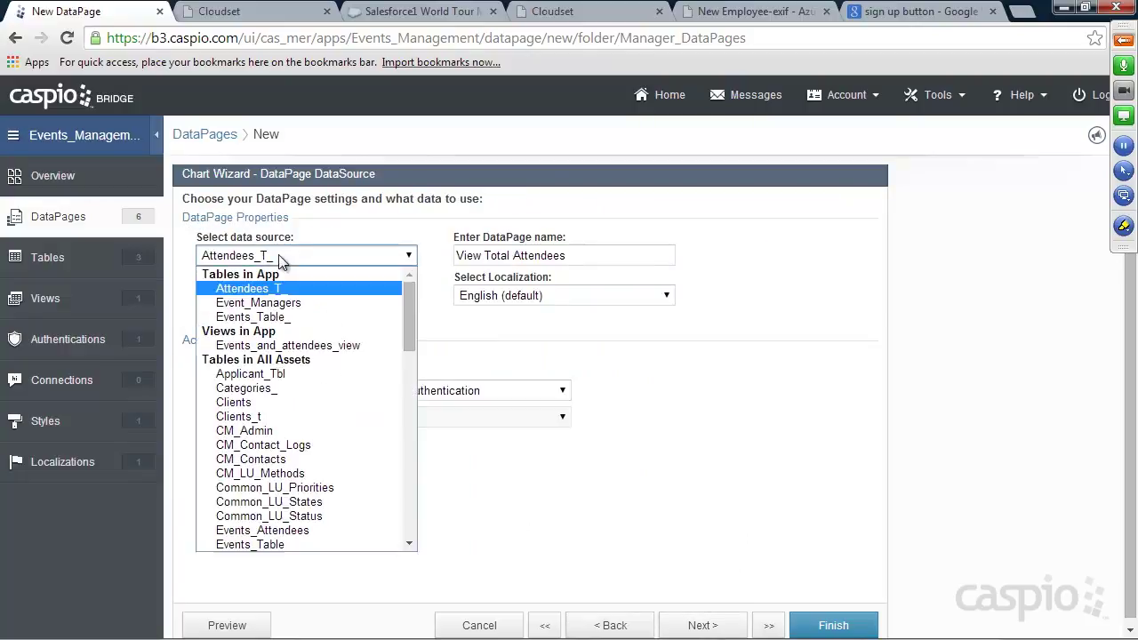
click(279, 345)
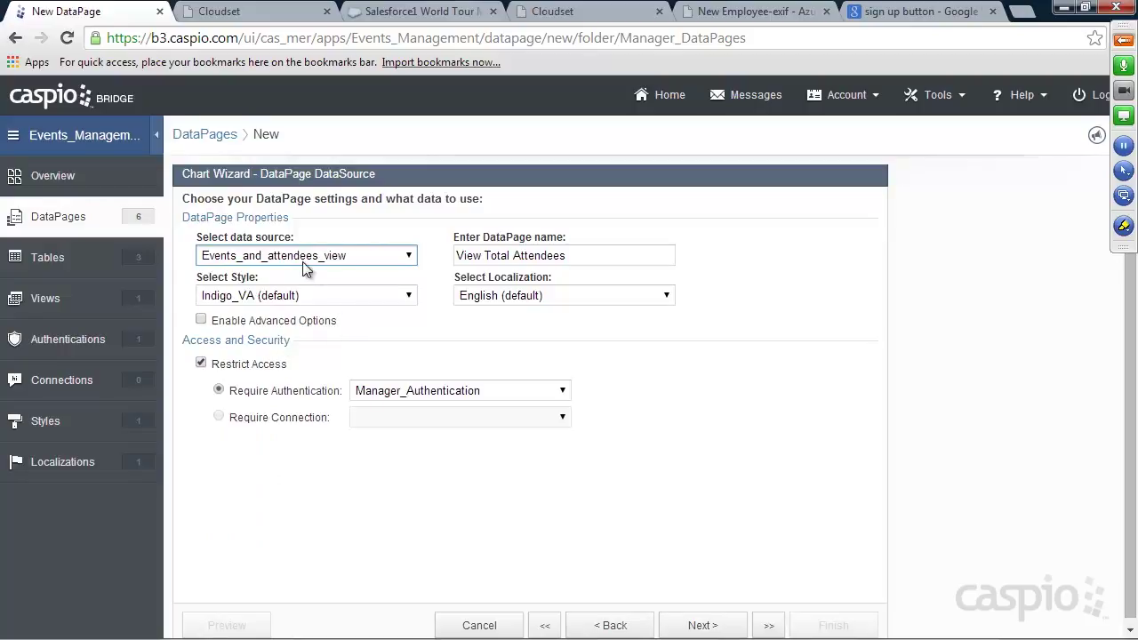
click(700, 626)
click(702, 627)
click(702, 627)
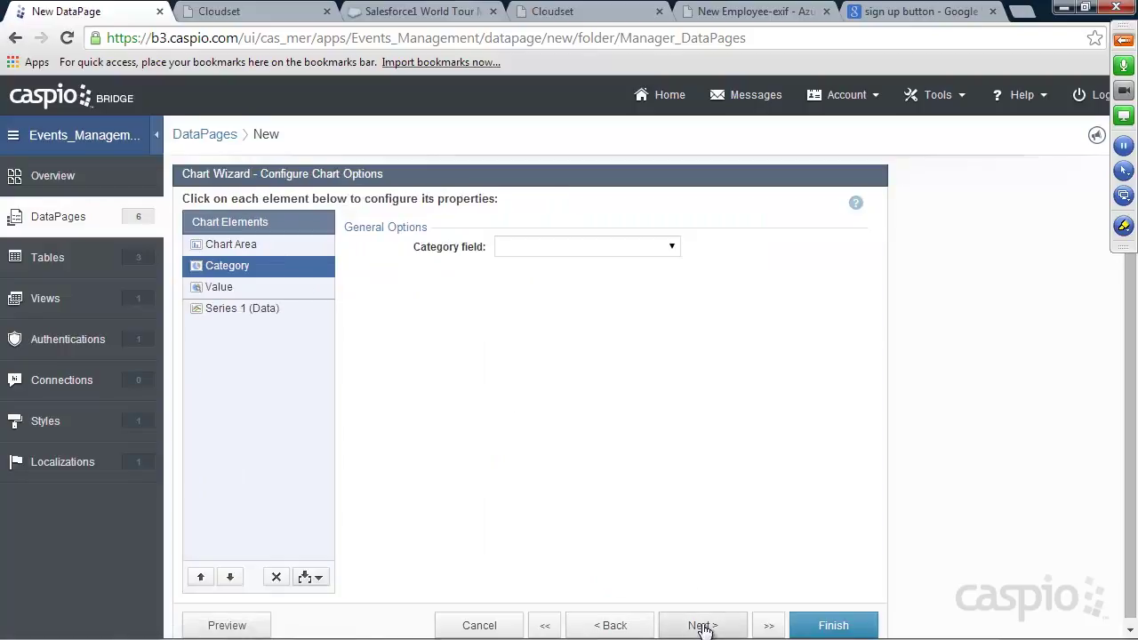
Step: Set the category to Events_Table__Event_Name and the data series to Attendees_T__Name COUNT
click(256, 246)
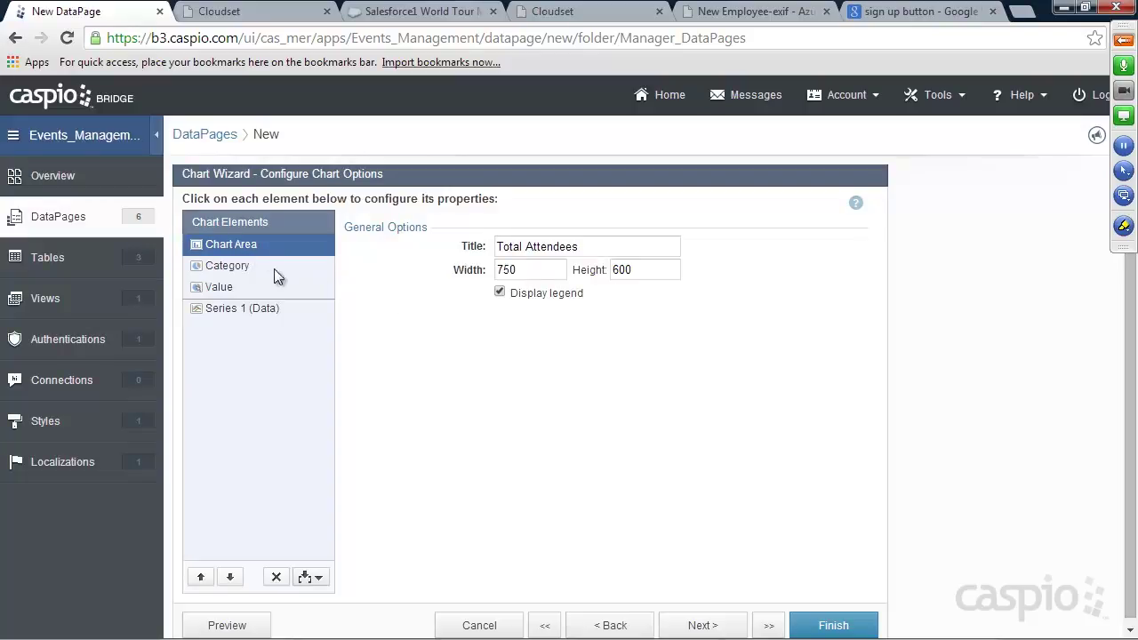
click(302, 266)
click(545, 249)
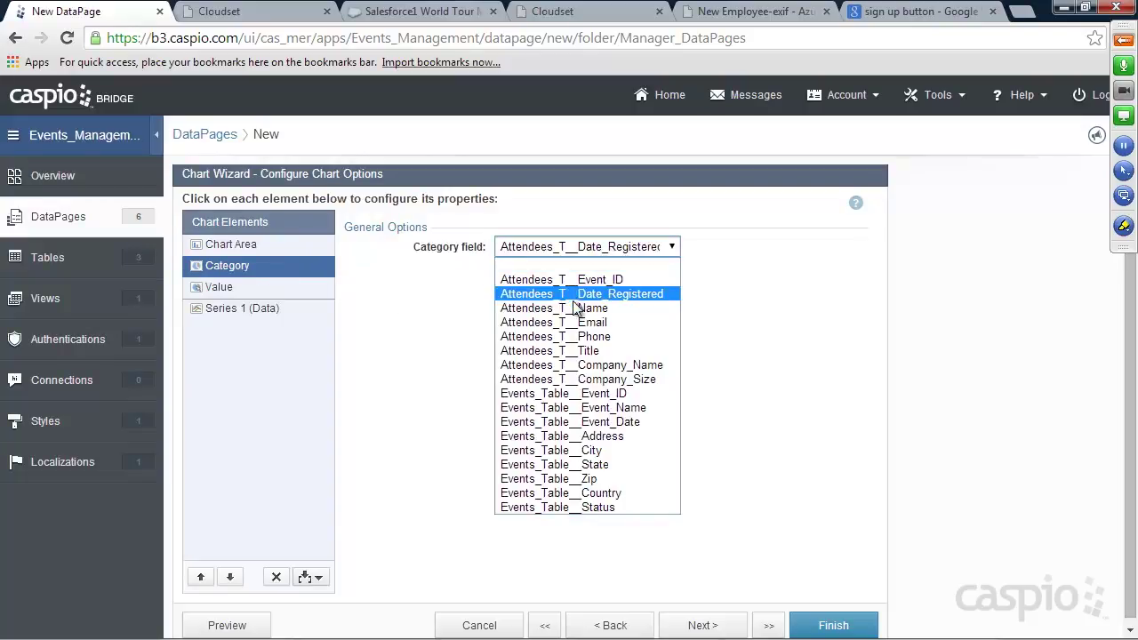
click(567, 409)
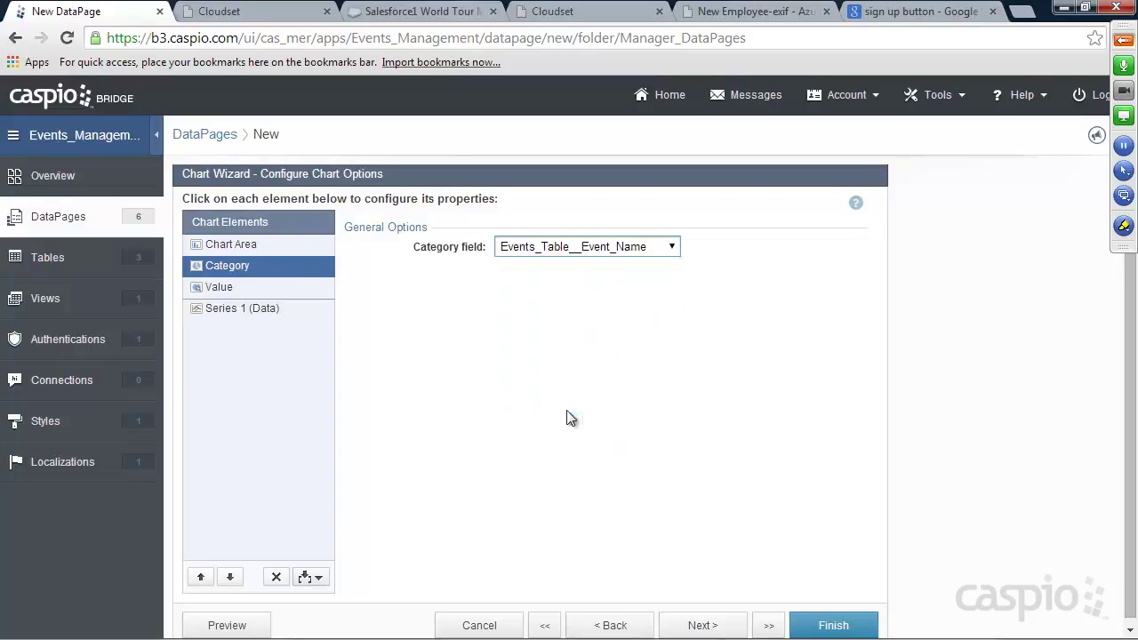
click(224, 307)
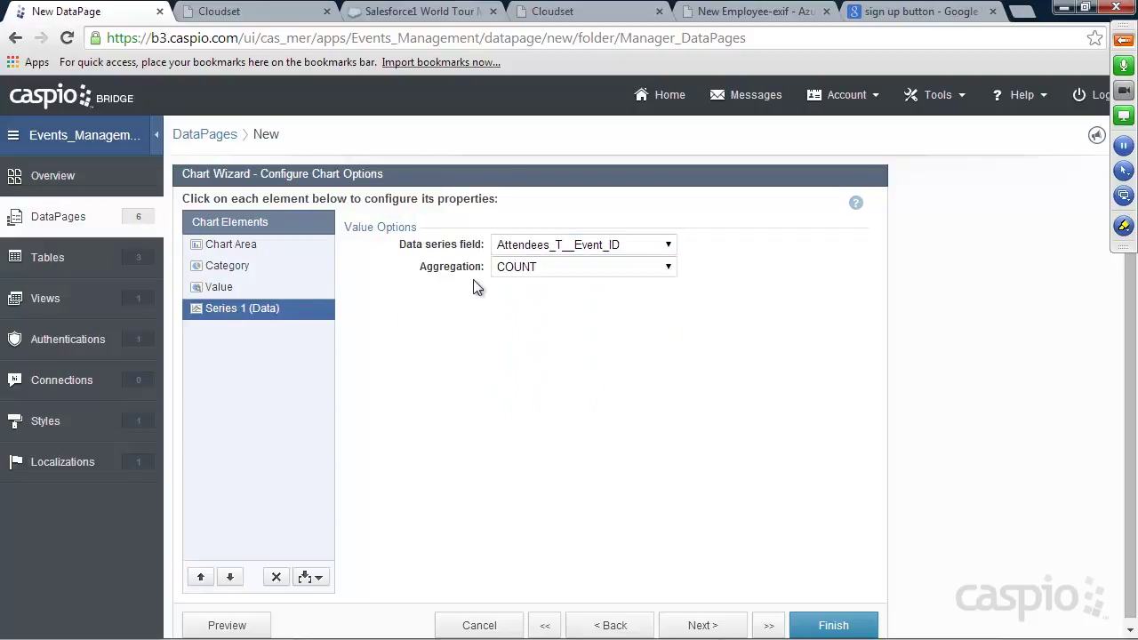
click(565, 245)
click(564, 293)
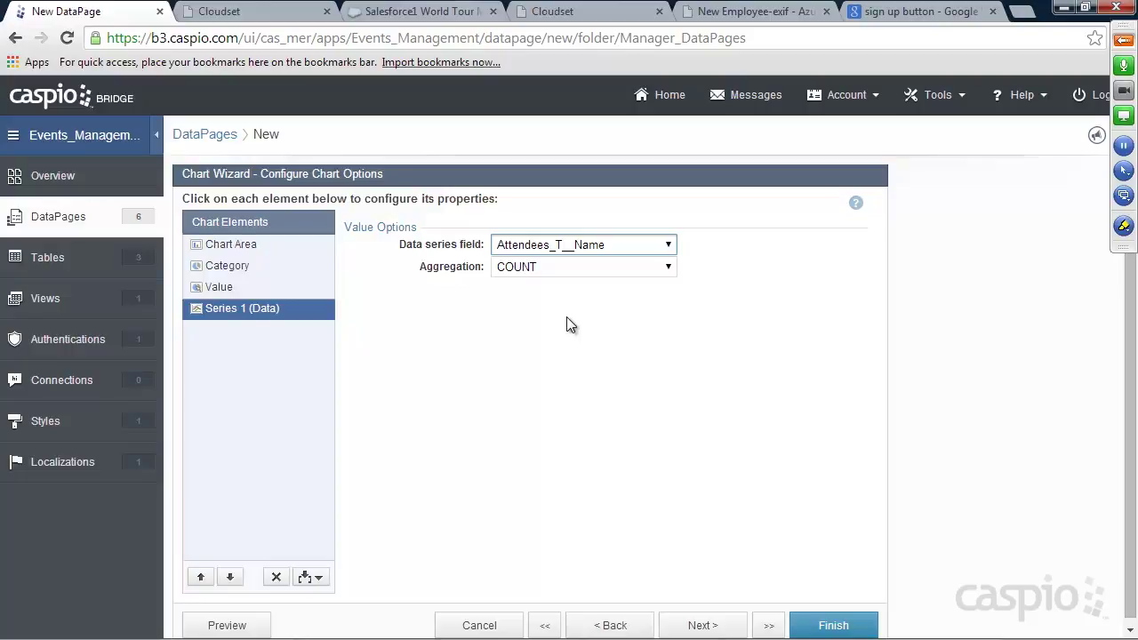
click(239, 269)
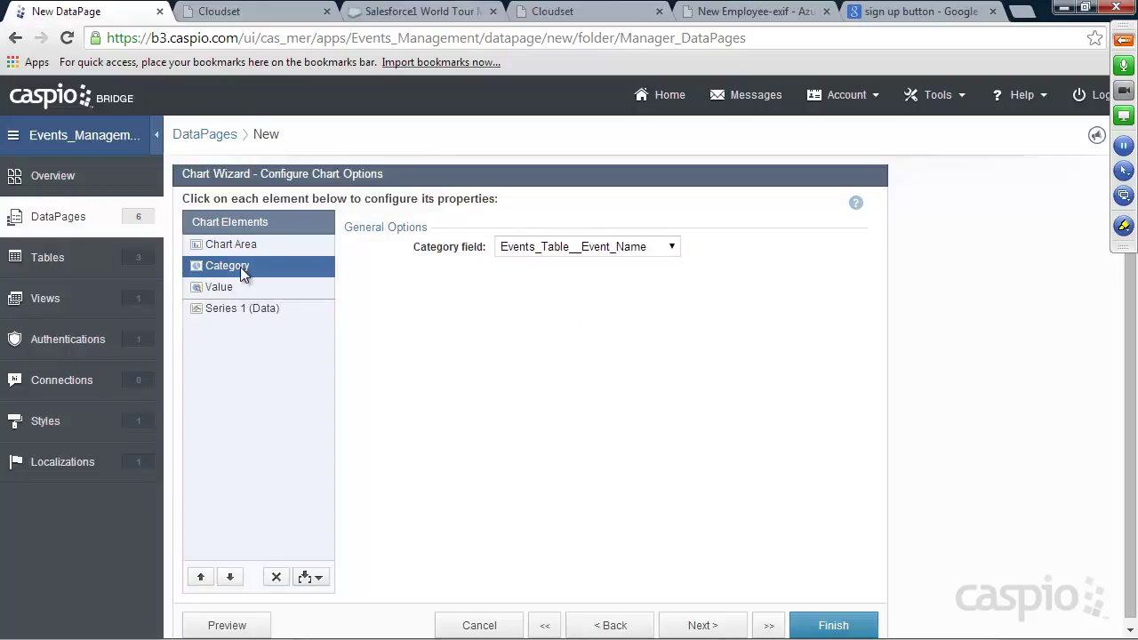
click(228, 311)
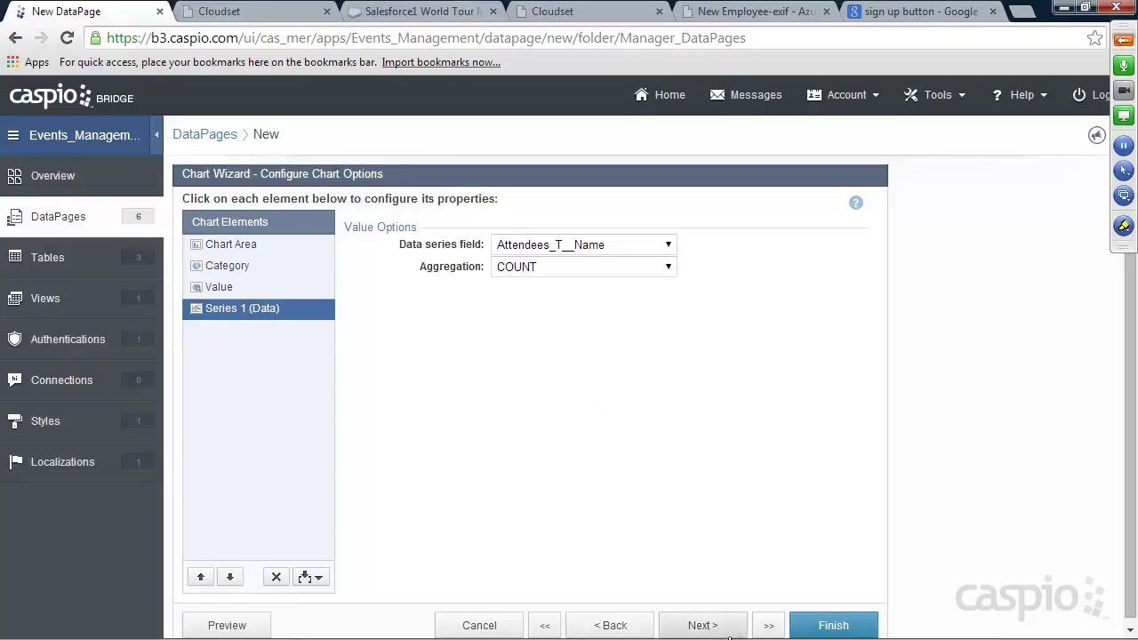
Step: Set records to display to 50 and finish the View Total Attendees DataPage
click(703, 624)
double_click(376, 339)
text(50)
click(832, 625)
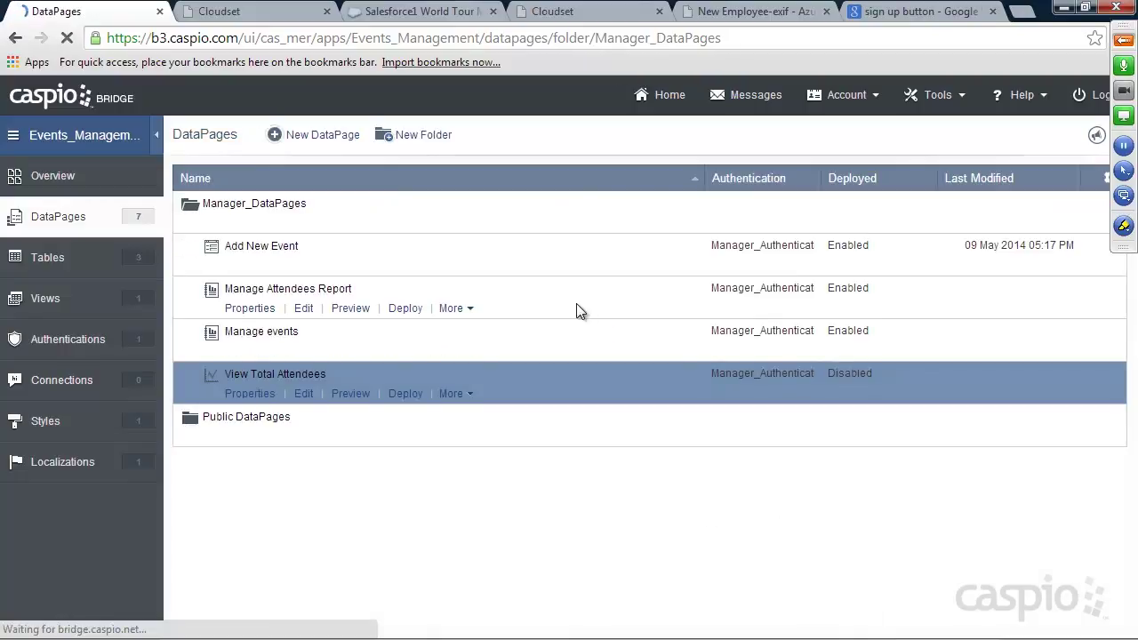
Step: Deploy View Total Attendees as Enabled and copy its embed code
click(404, 393)
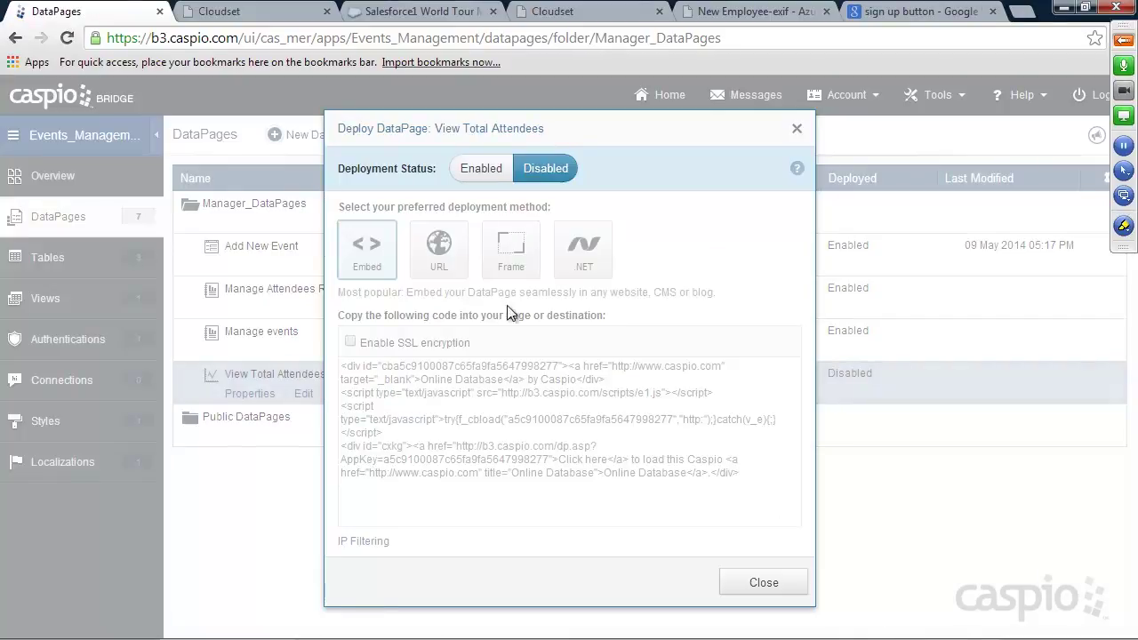
click(481, 168)
click(496, 392)
right_click(496, 392)
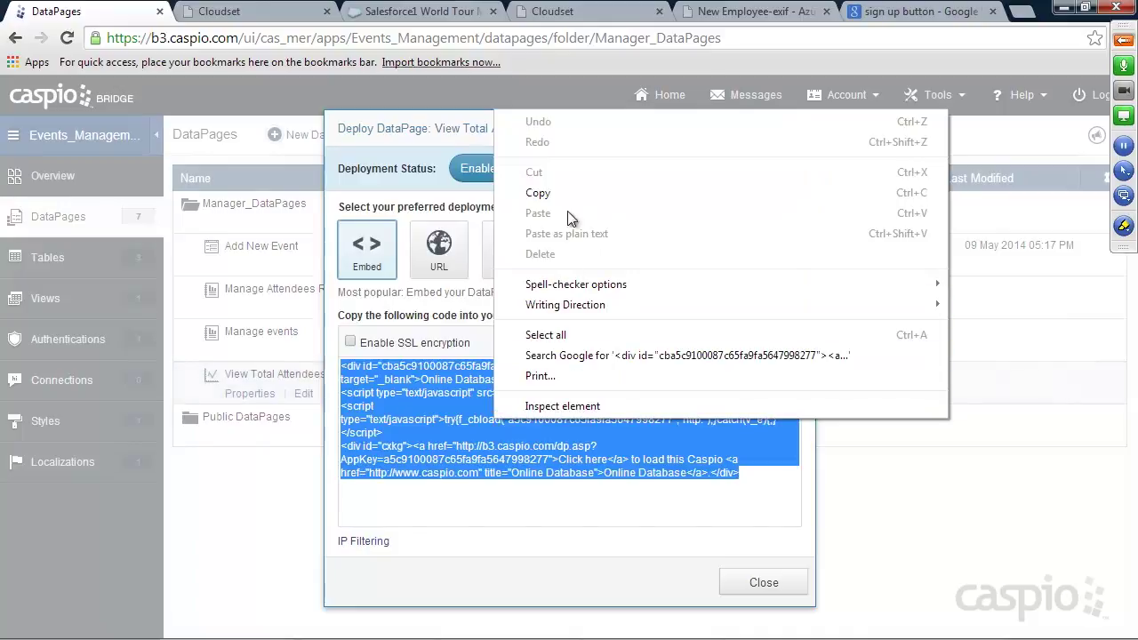
click(569, 192)
click(763, 583)
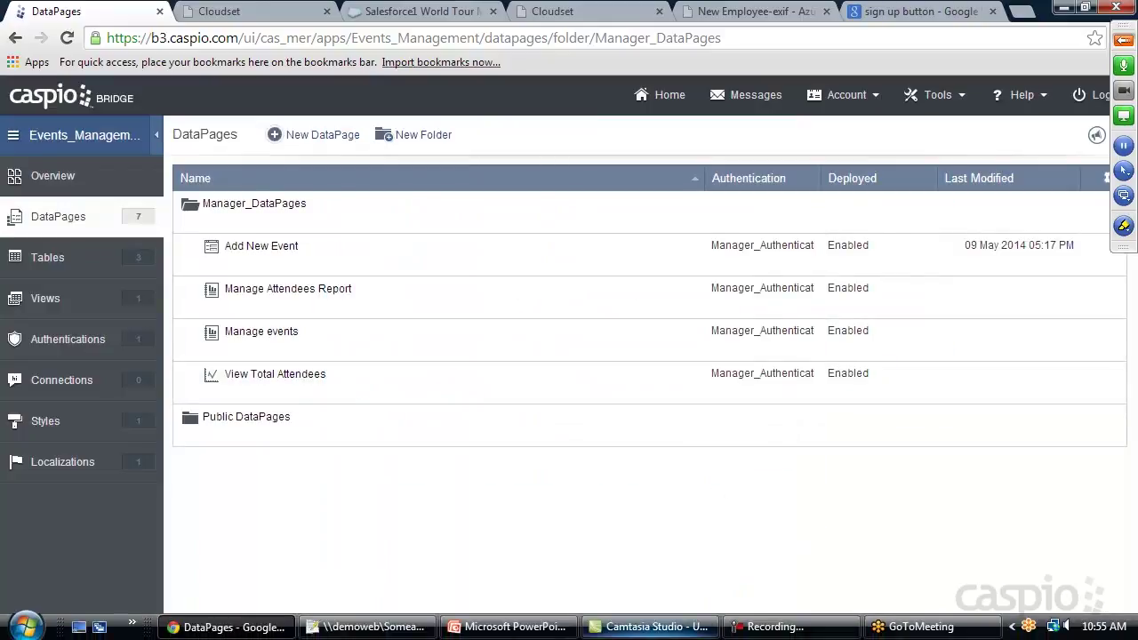
Step: Paste the embed code over PLACEHOLDER in total_chart.html in Notepad++
click(373, 628)
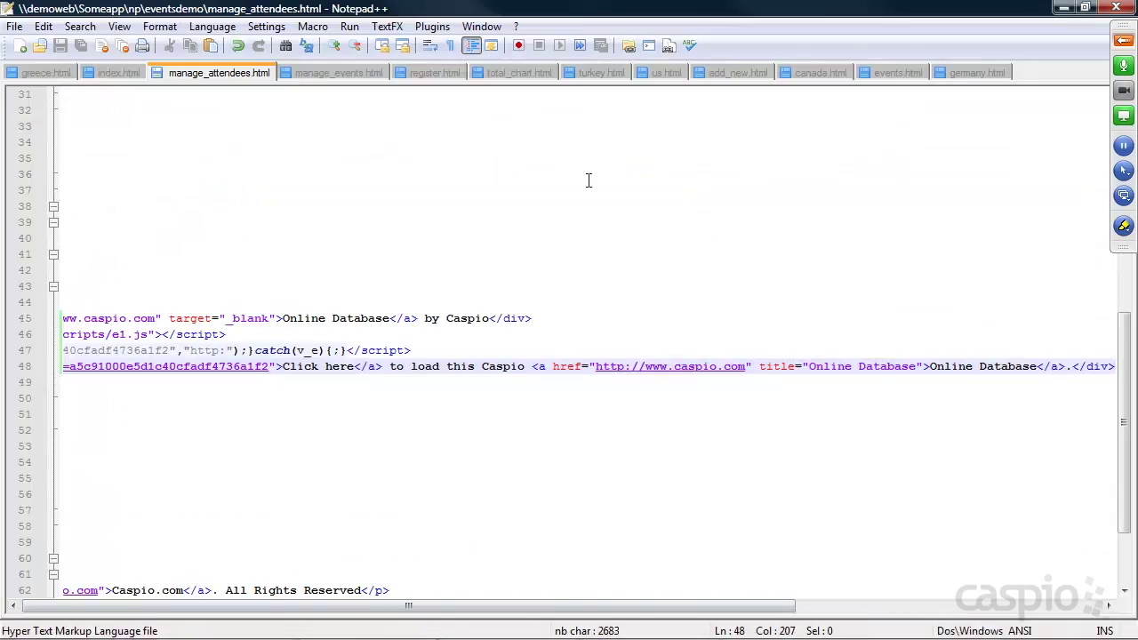
click(519, 73)
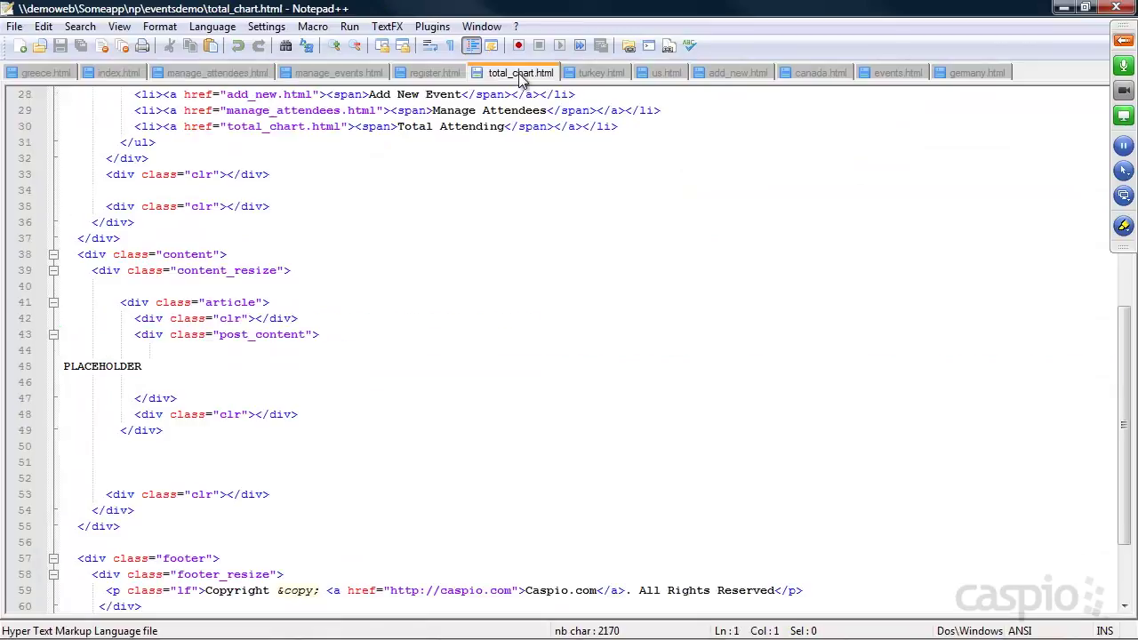
double_click(139, 371)
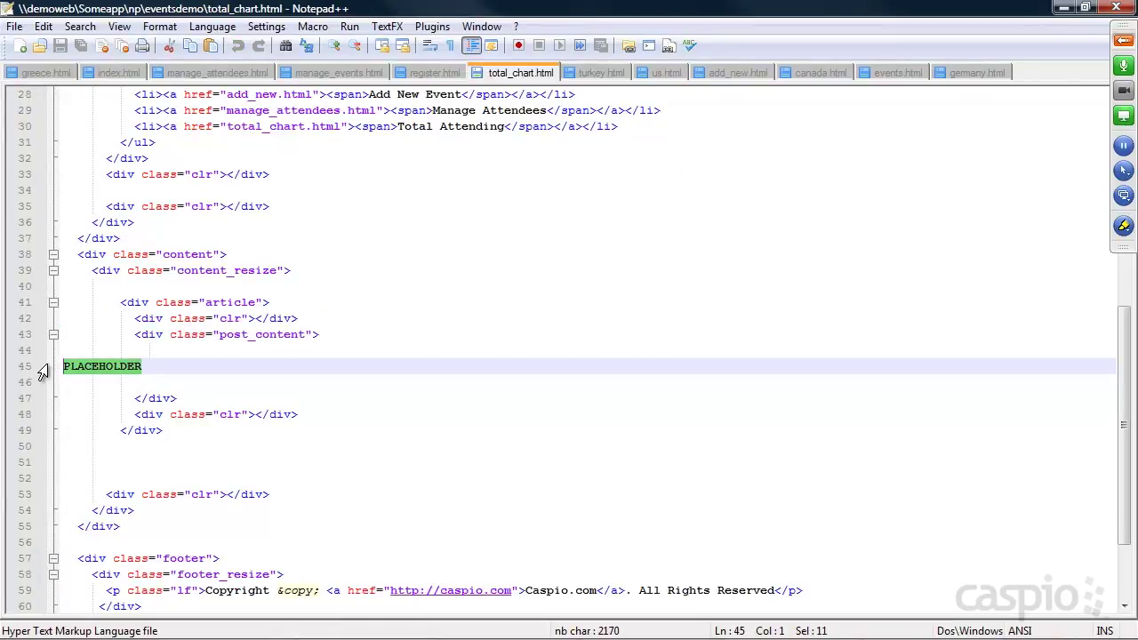
key(ctrl+v)
click(1063, 7)
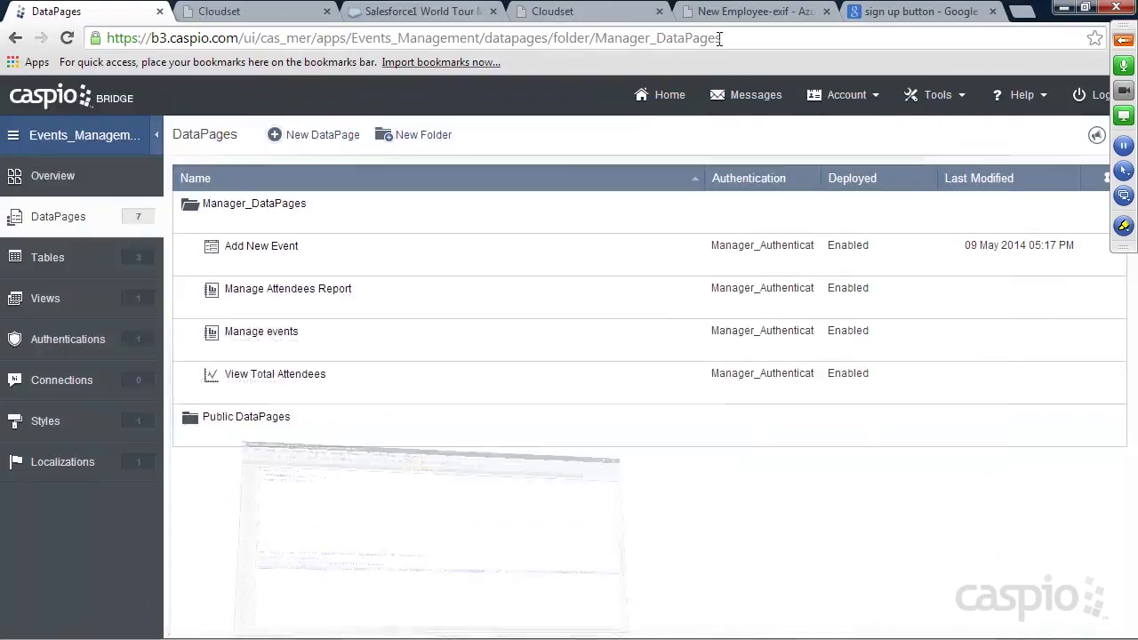
Step: Reload total_chart.html to see the Total Attendees pie chart split between Germany Event and New Event
click(586, 15)
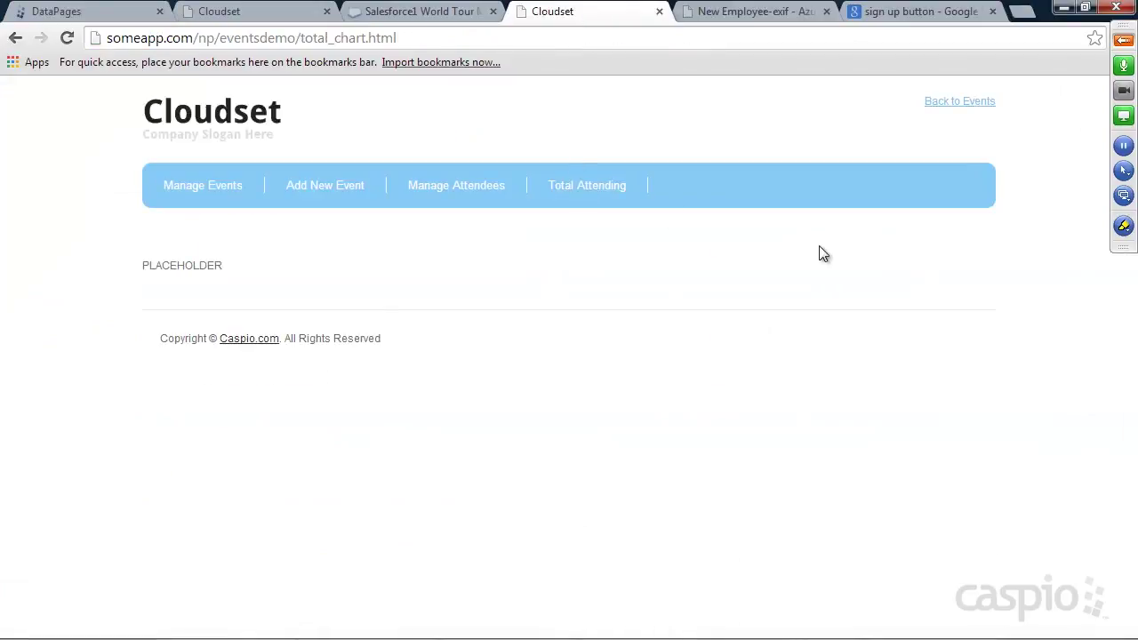
click(67, 37)
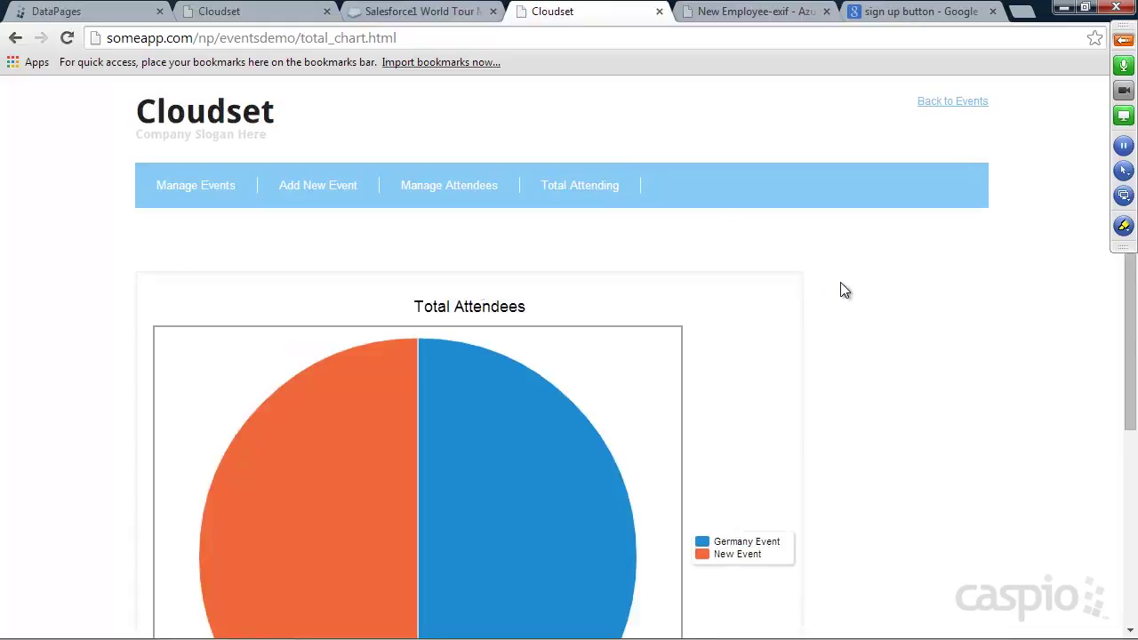
scroll(887, 287, down, 2)
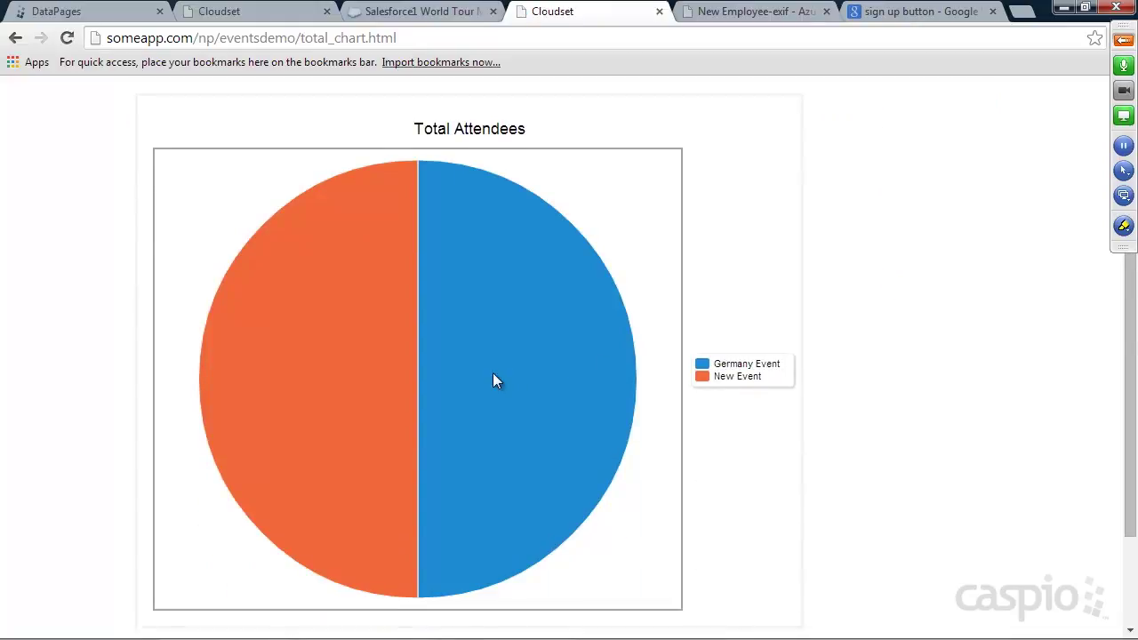
mouse_move(310, 372)
scroll(789, 363, down, 3)
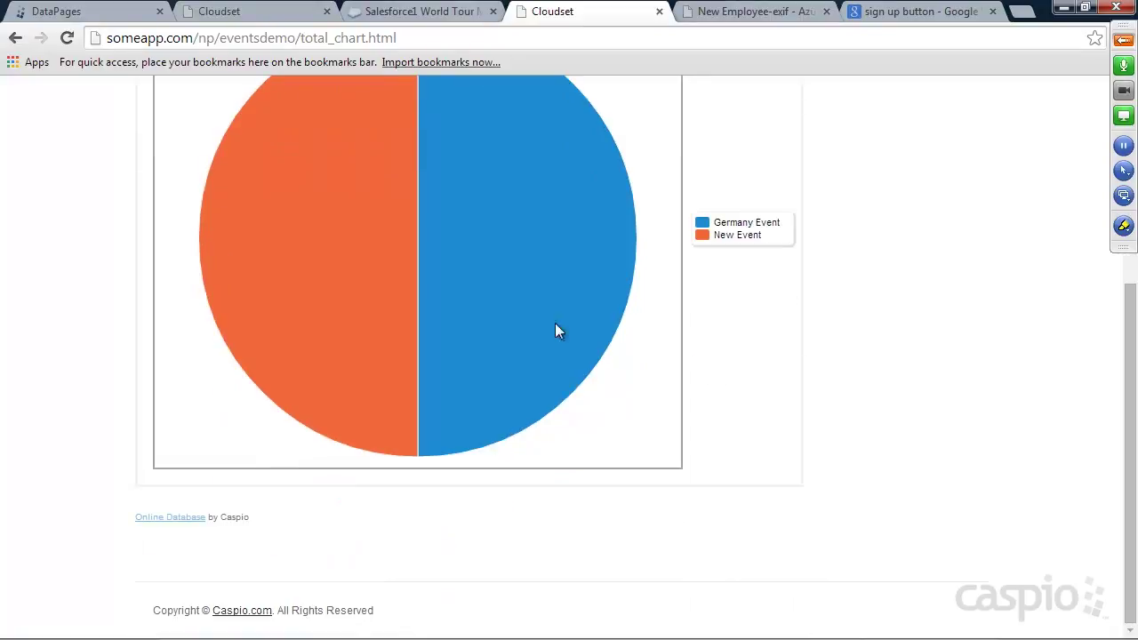
scroll(558, 331, up, 3)
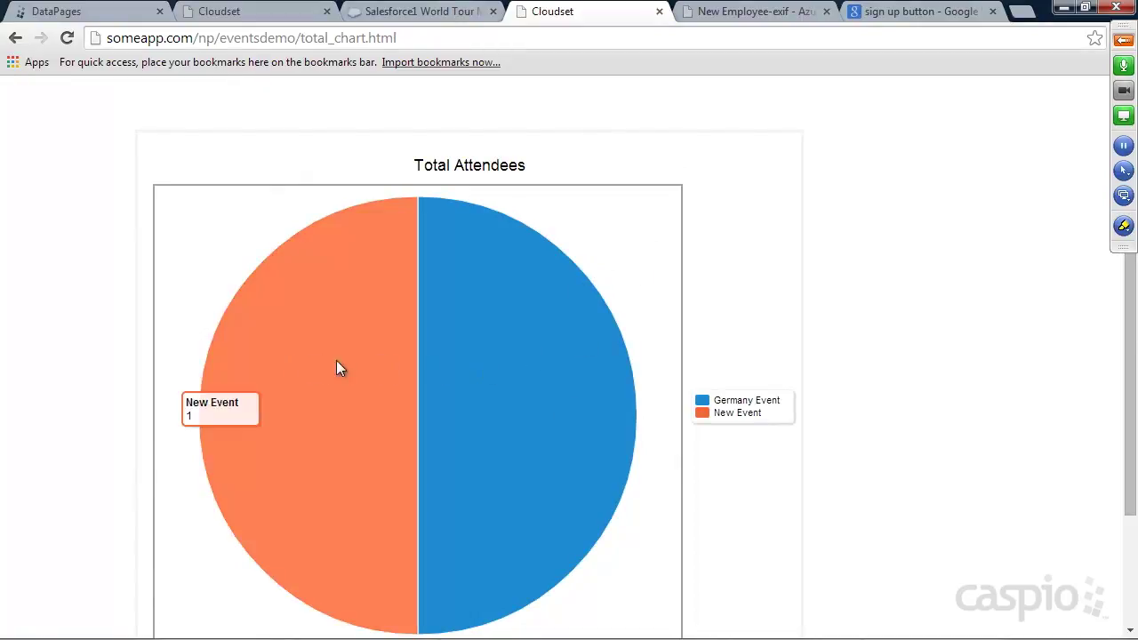
click(56, 11)
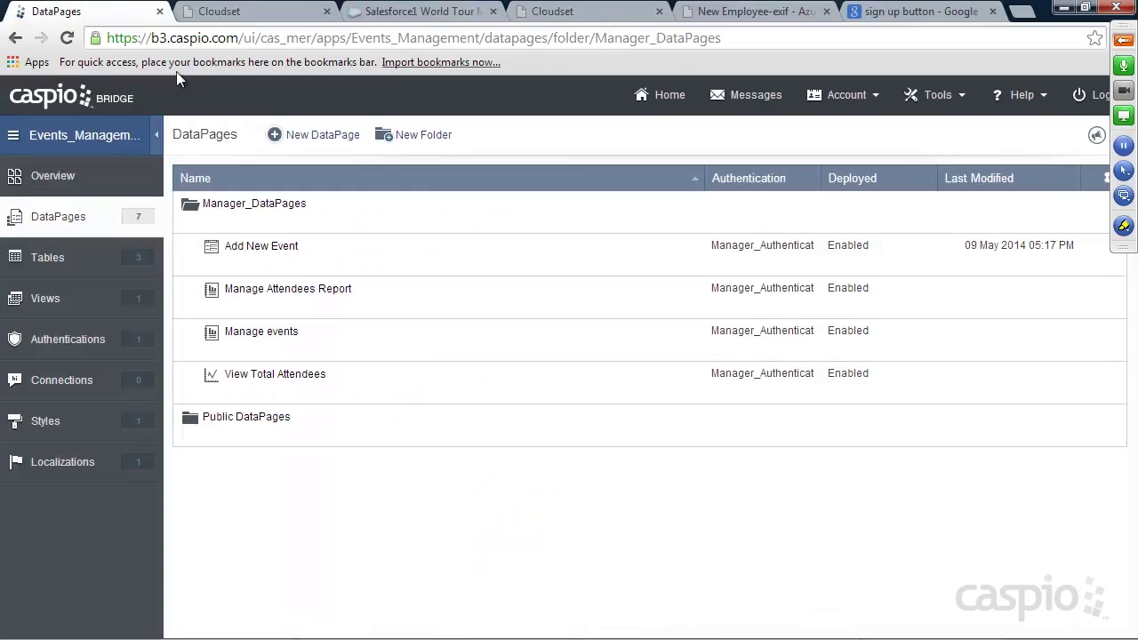
Step: Edit View Total Attendees and advance to the chart options configuration
click(311, 396)
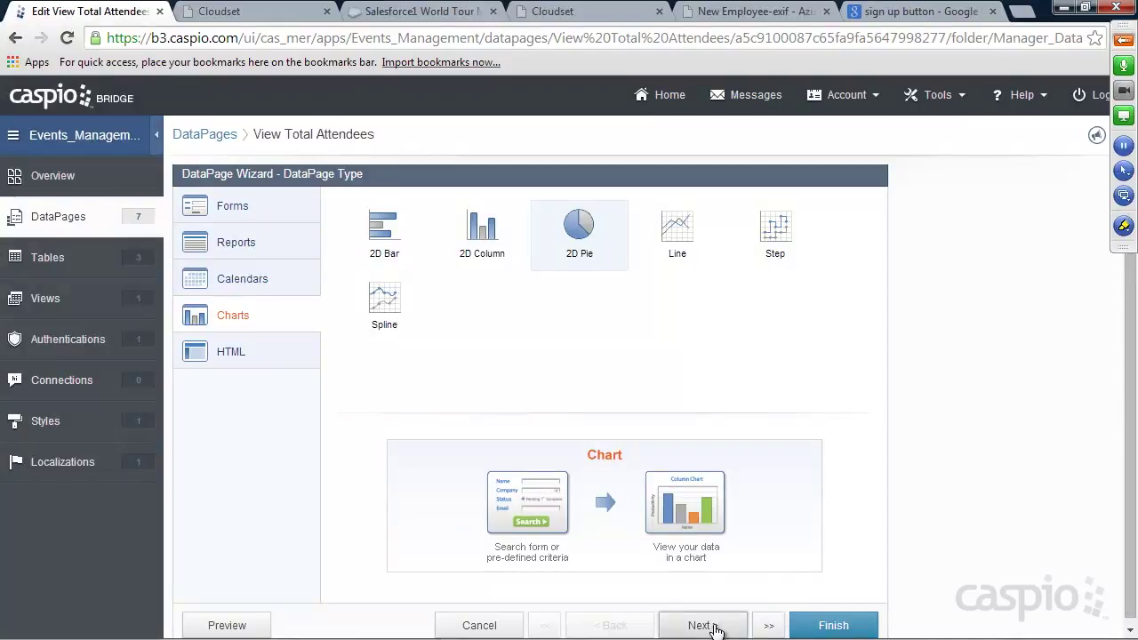
click(714, 625)
click(714, 626)
click(715, 626)
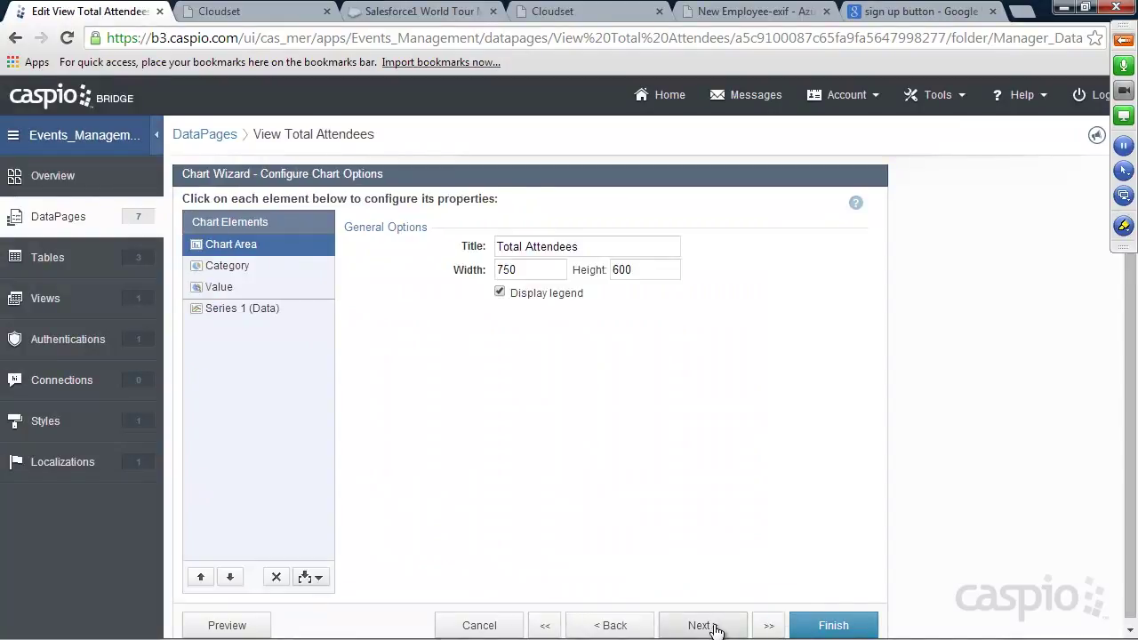
Step: Set the pie chart's value label to None and finish the DataPage
click(231, 309)
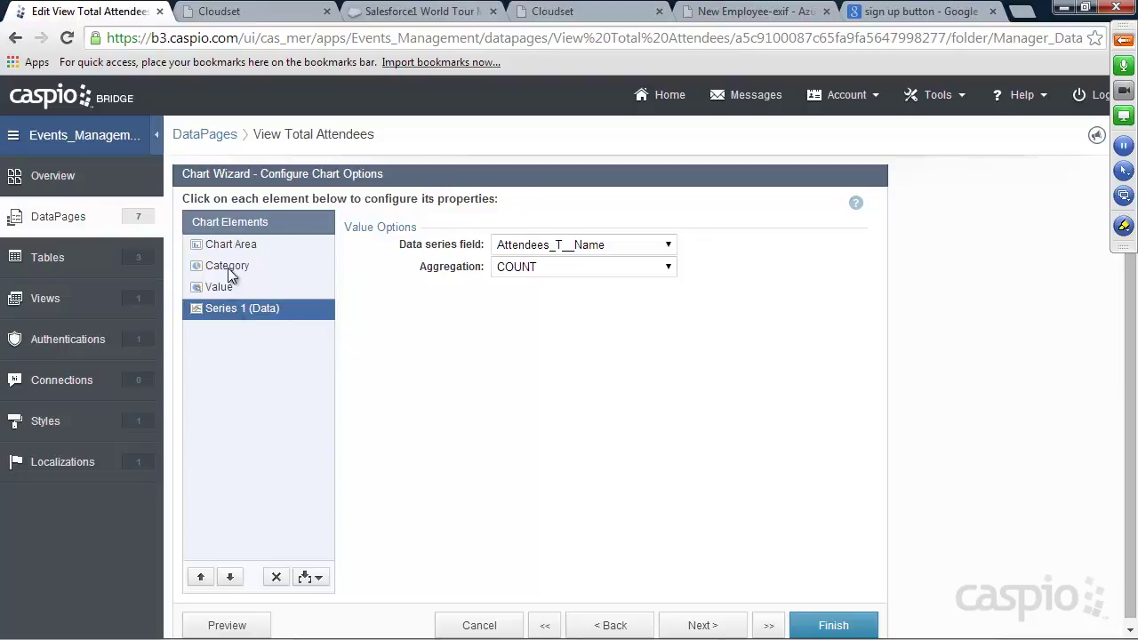
click(228, 265)
click(231, 246)
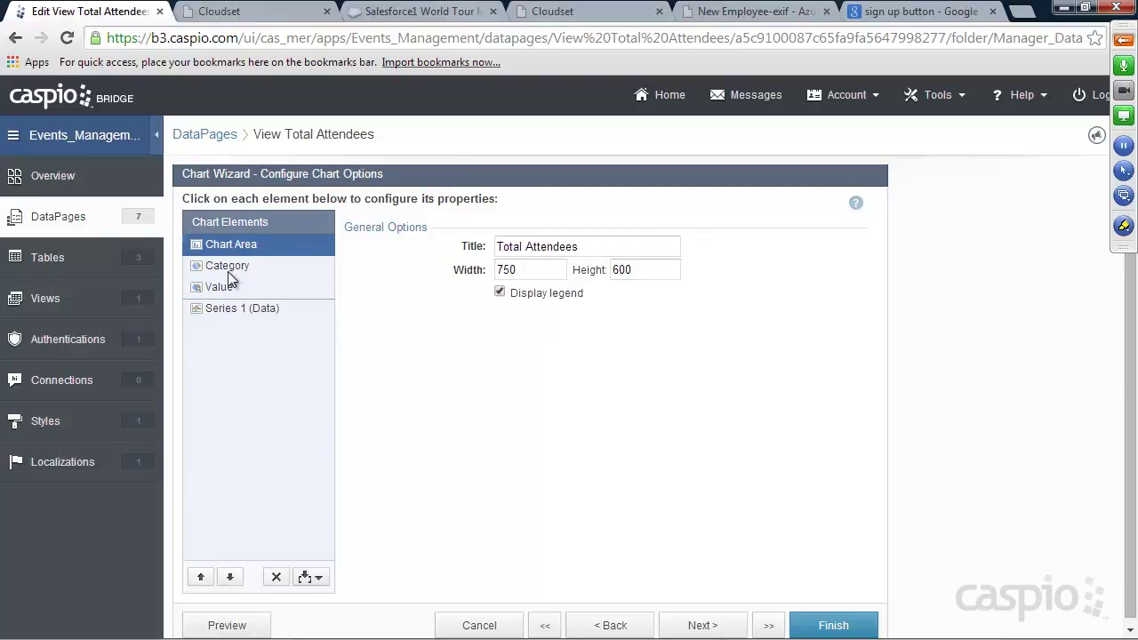
click(221, 288)
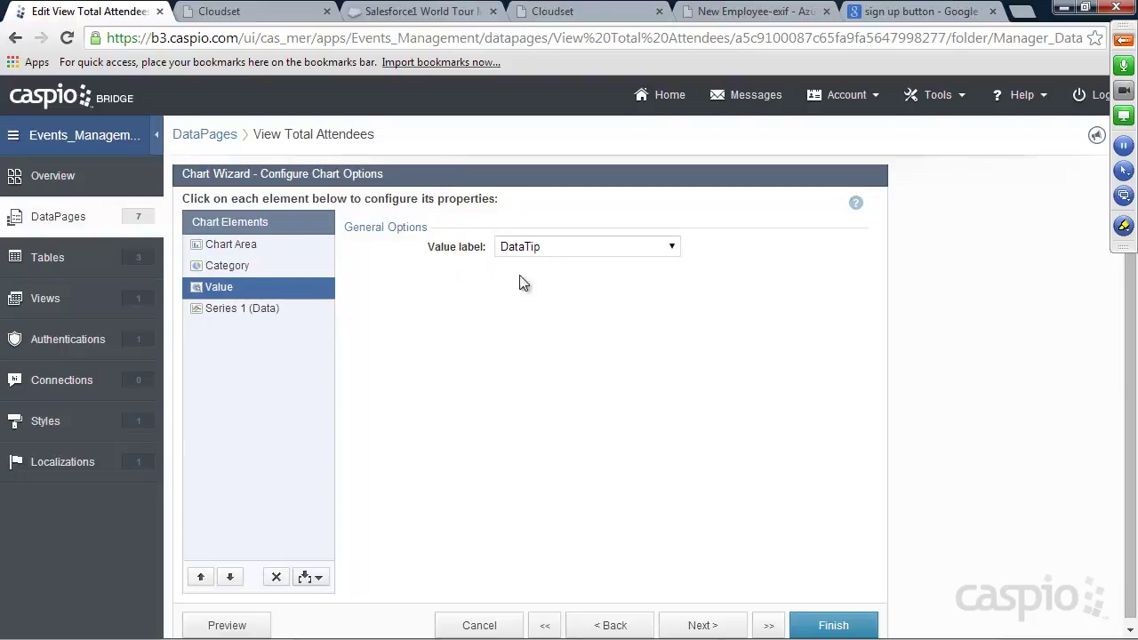
click(558, 248)
click(560, 264)
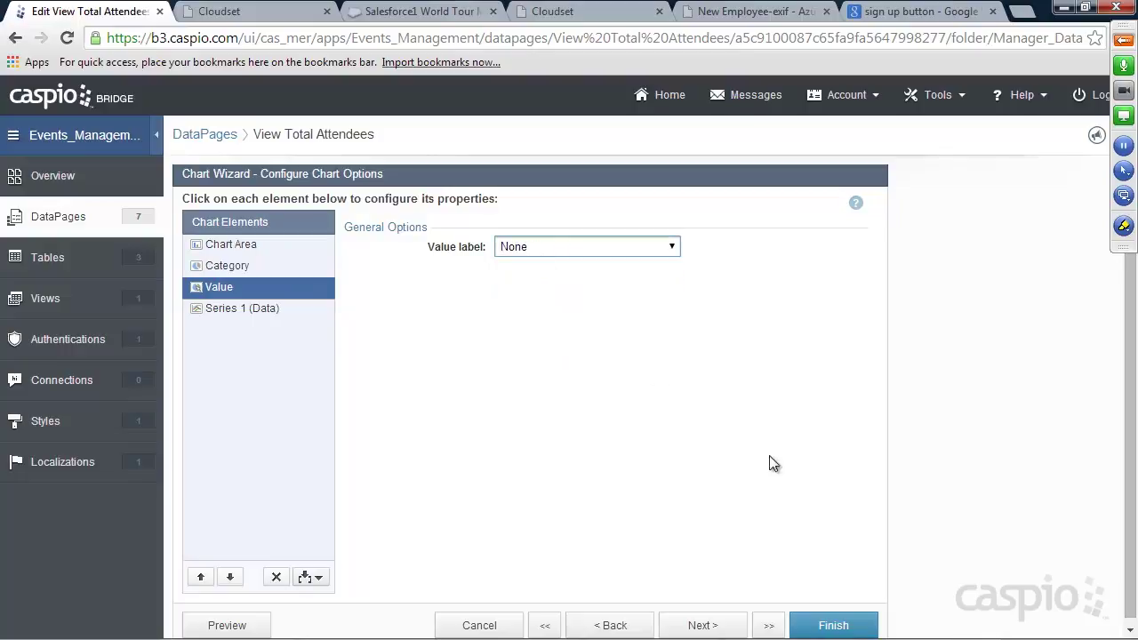
click(832, 625)
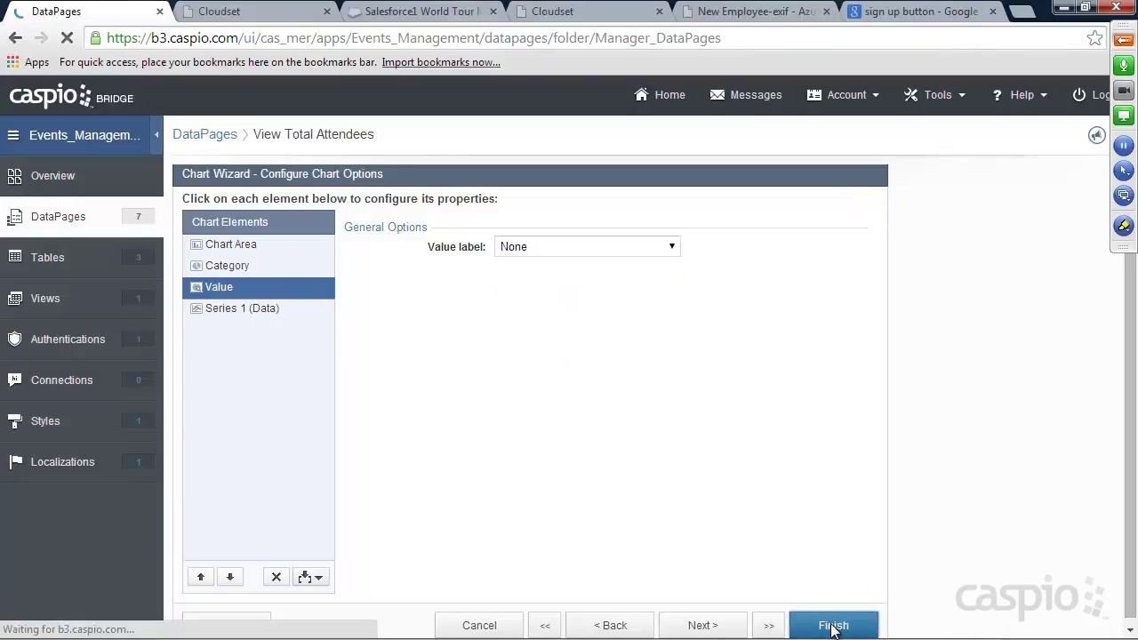
click(582, 12)
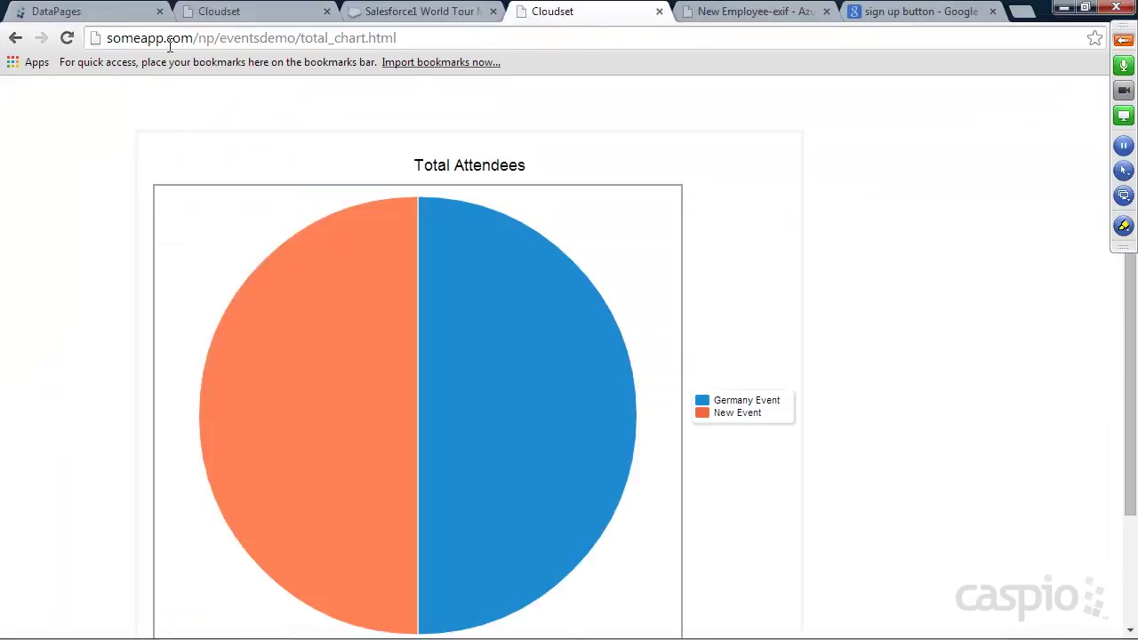
Step: Reload the Total Attendees chart page to check it, then return to the DataPages list
click(66, 38)
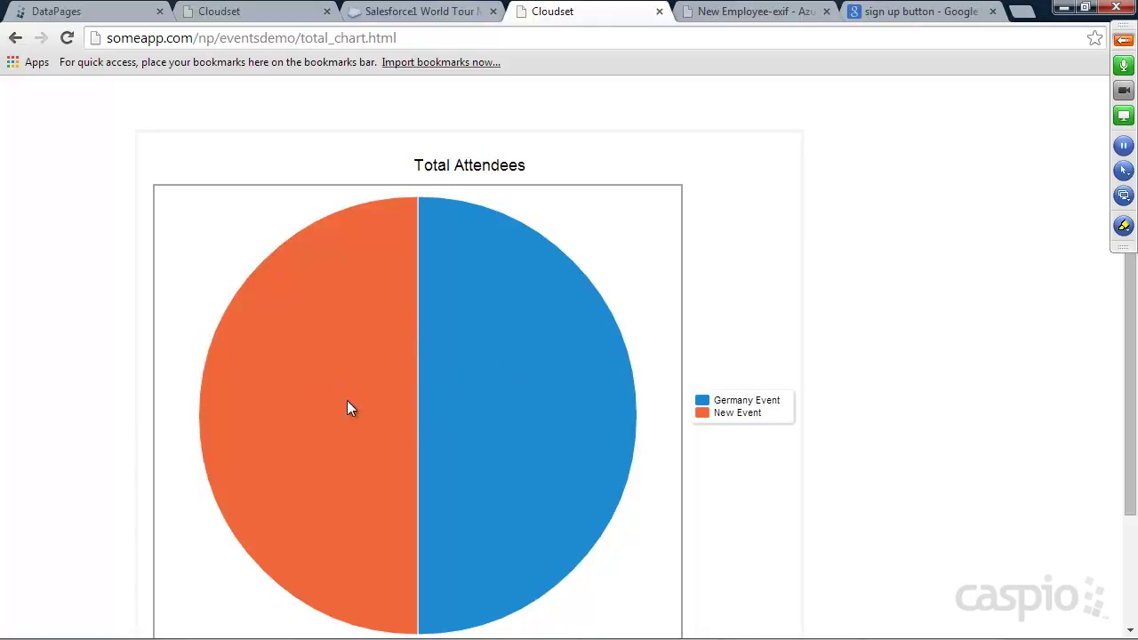
click(81, 12)
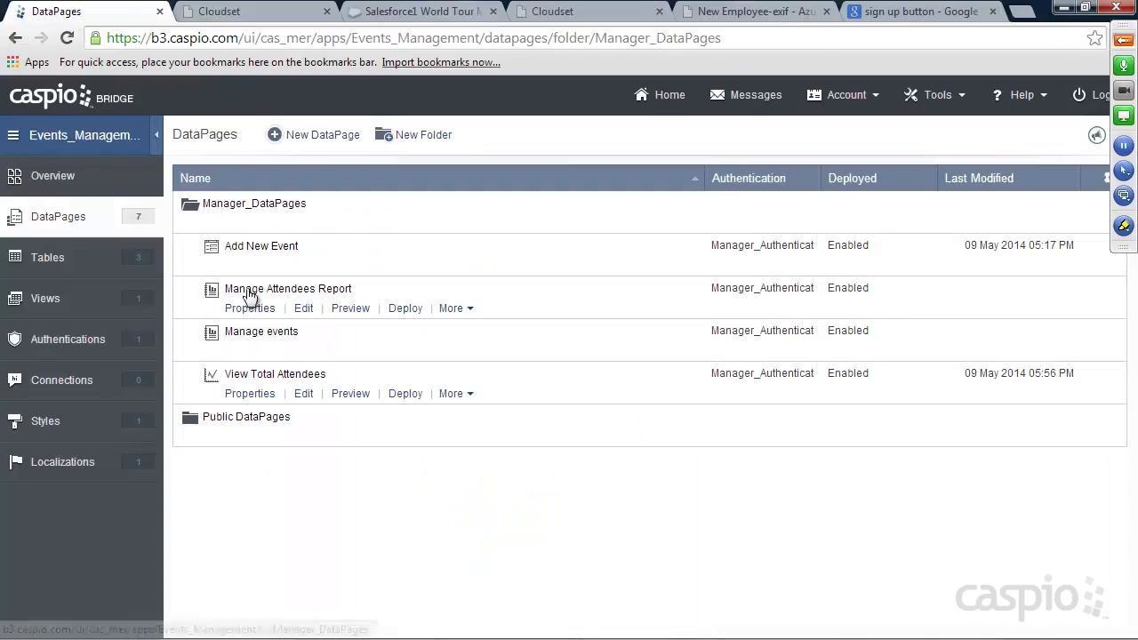
Step: Edit View Total Attendees again and advance to the chart options configuration
click(299, 394)
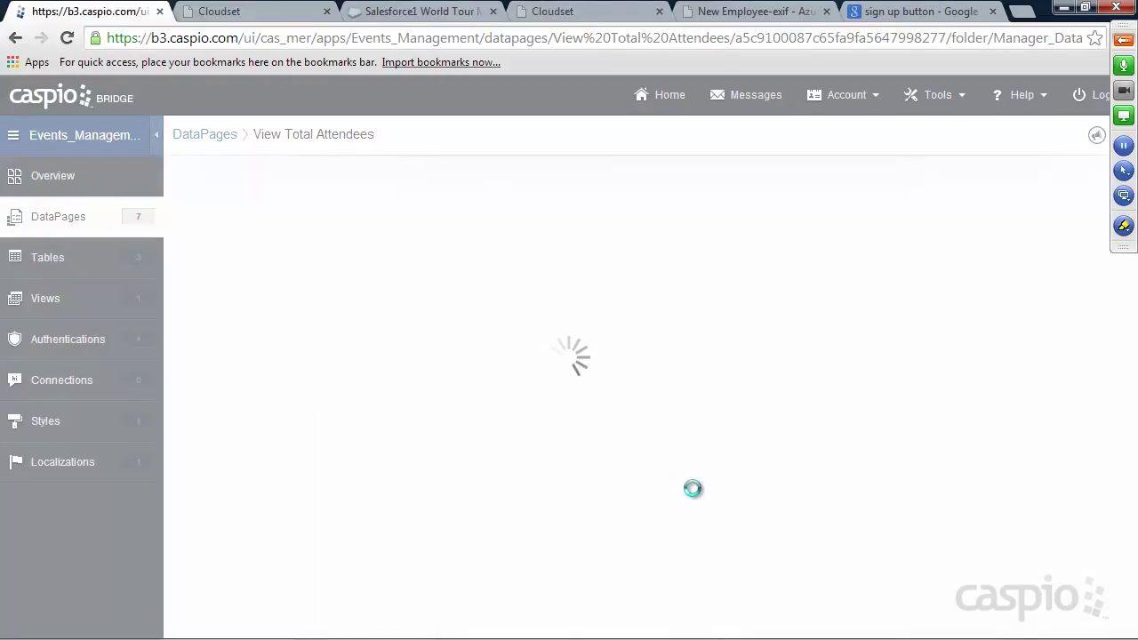
click(717, 626)
click(716, 625)
click(717, 626)
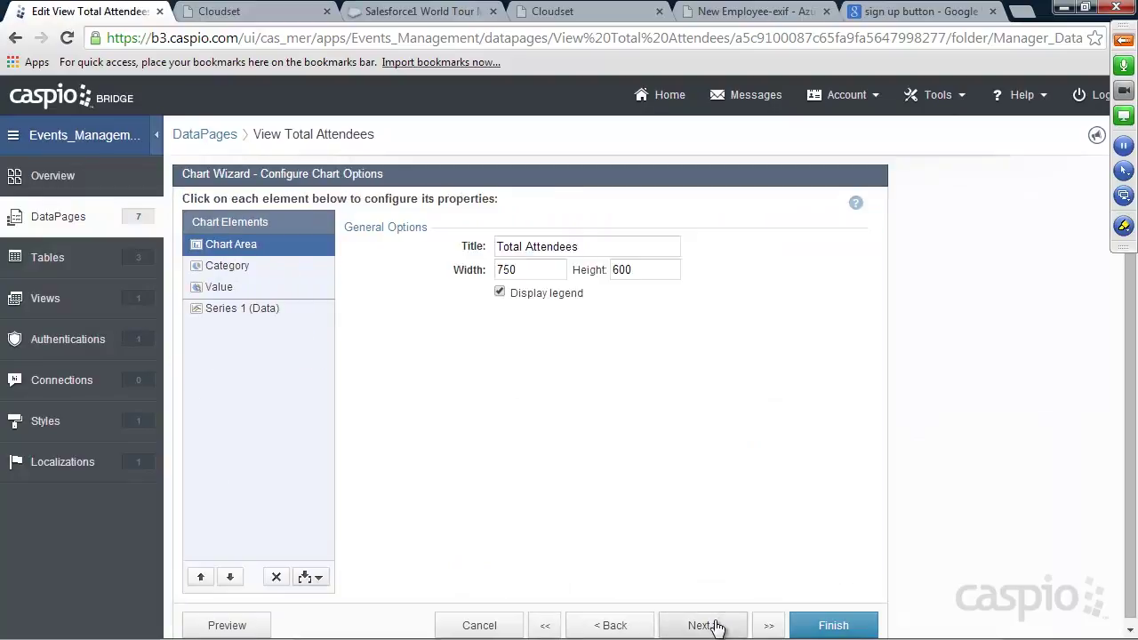
Step: Choose DataTip as the value label and finish the DataPage
click(225, 296)
click(229, 309)
click(227, 295)
click(570, 246)
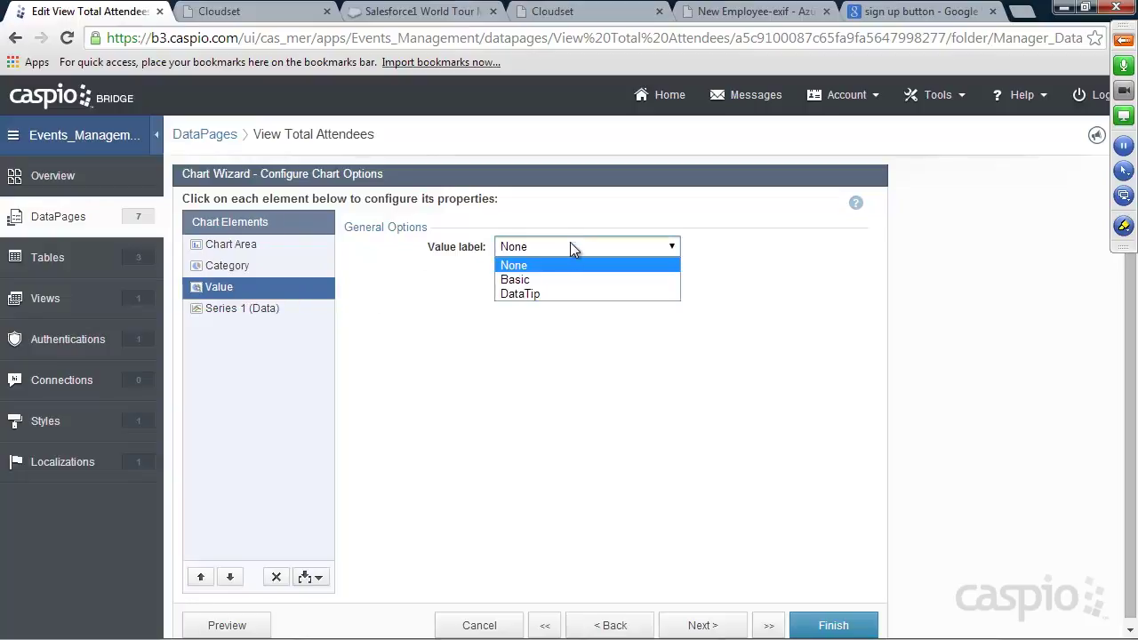
click(543, 293)
click(817, 625)
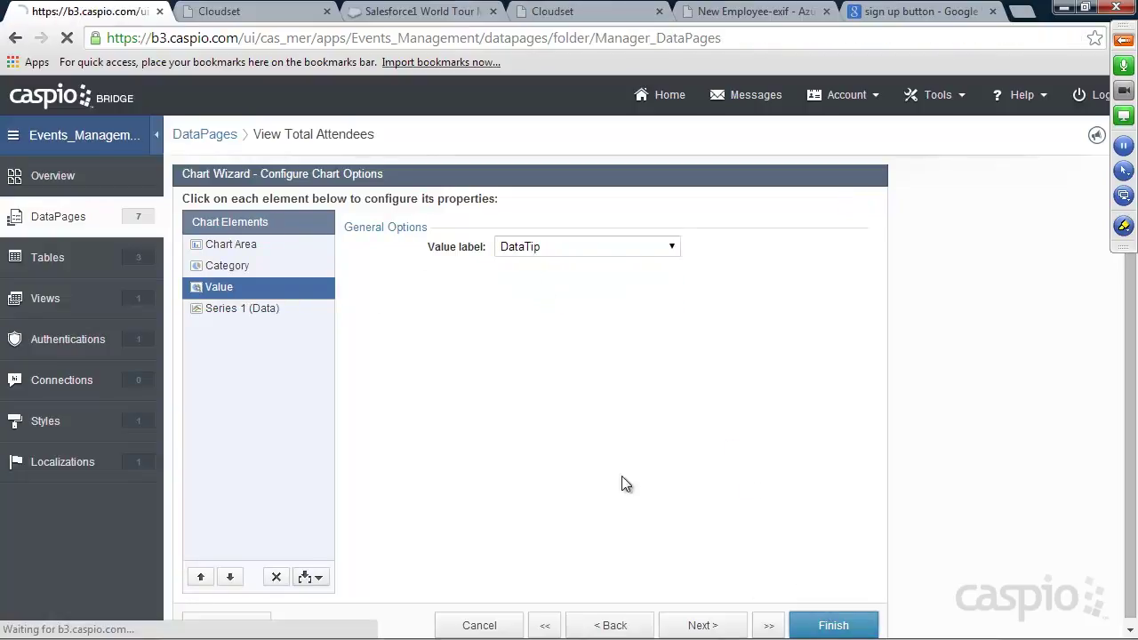
click(582, 13)
click(66, 37)
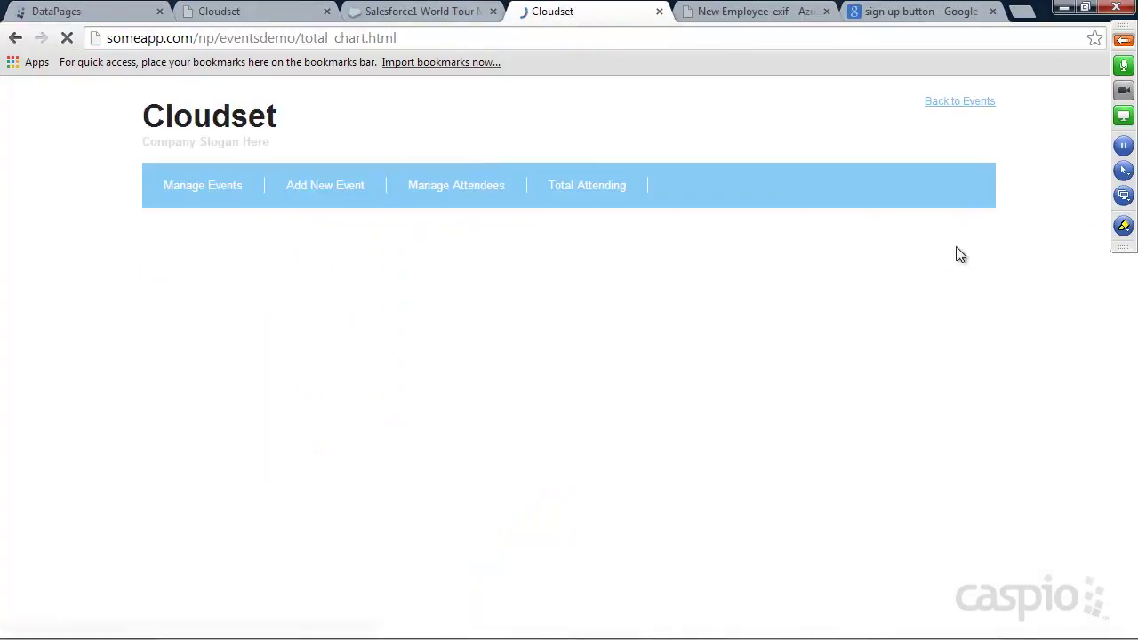
mouse_move(342, 385)
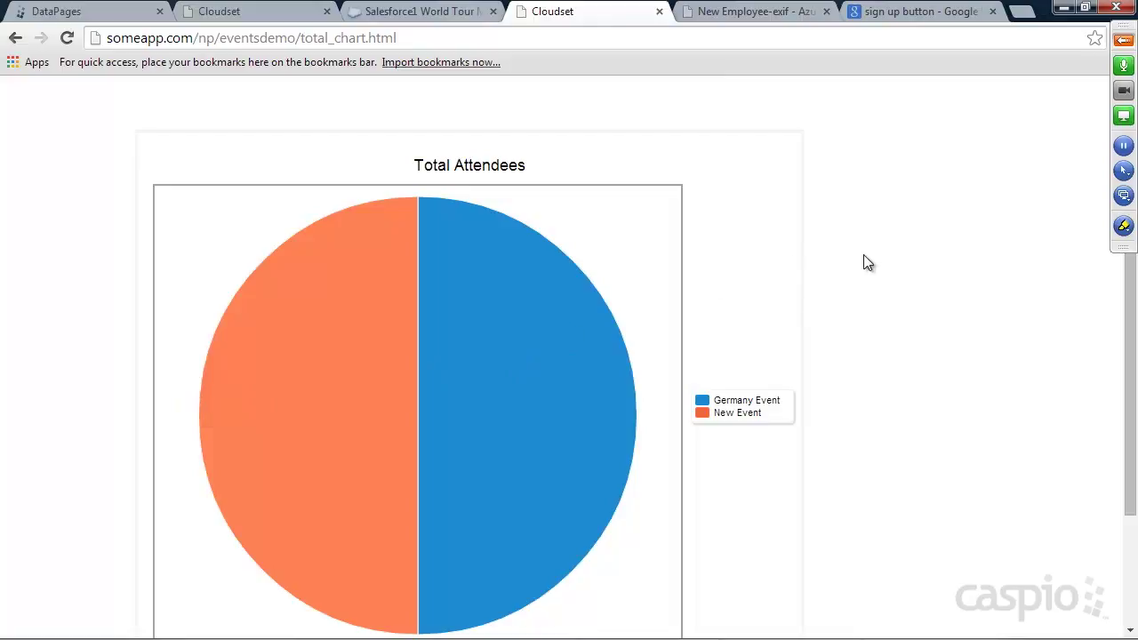
scroll(865, 260, down, 1)
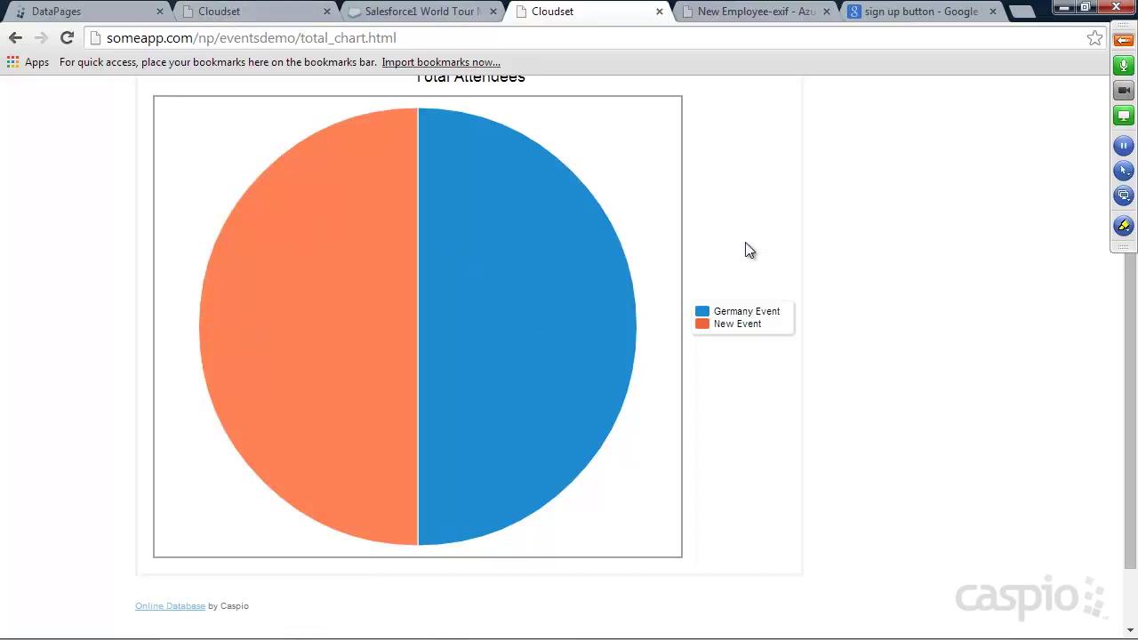
scroll(848, 245, up, 3)
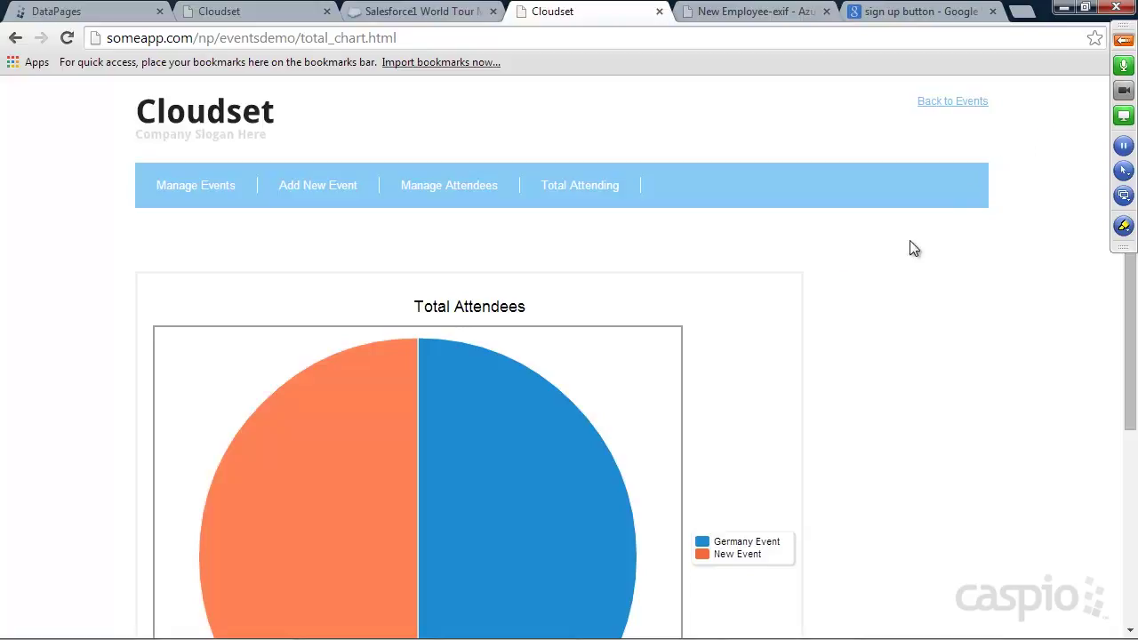
Step: Go back to the Upcoming Events page, then return to the Caspio DataPages list
click(958, 104)
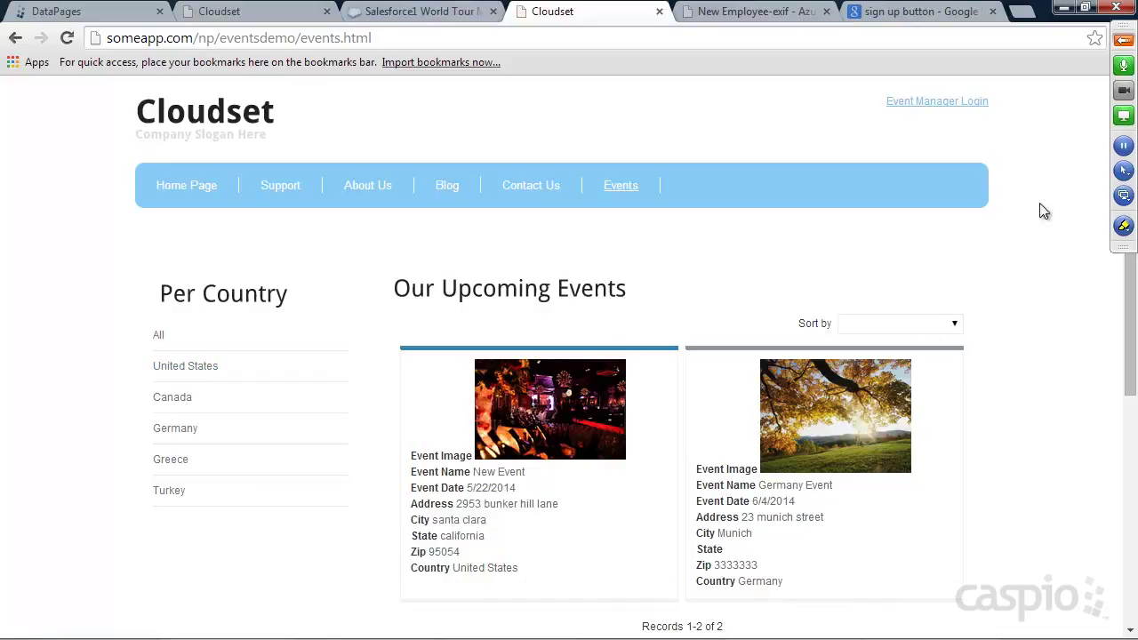
click(1125, 42)
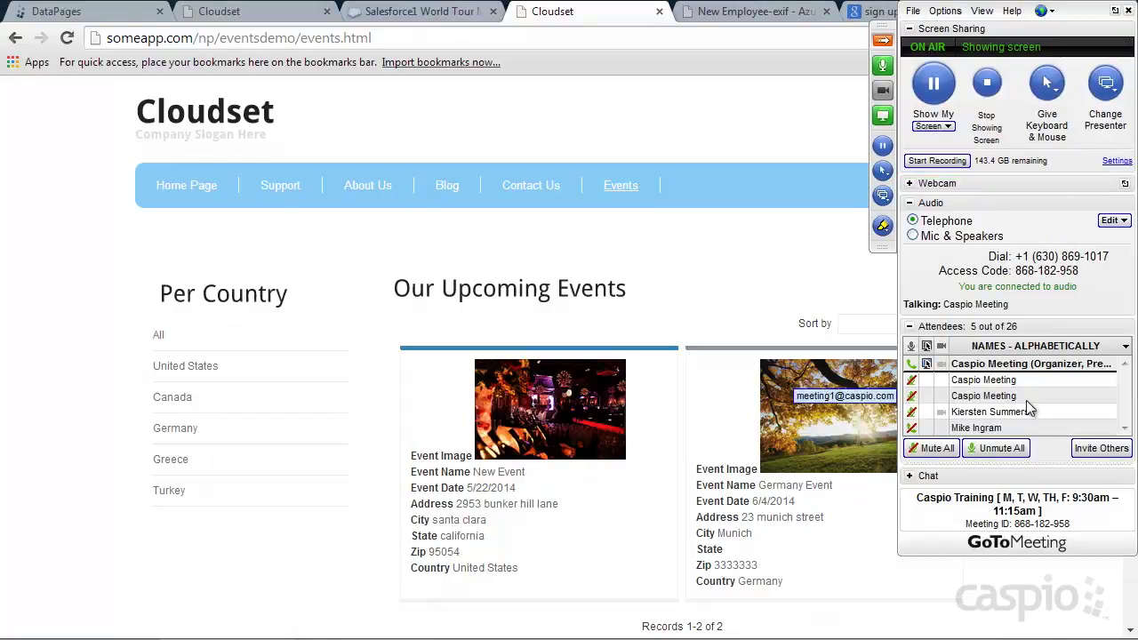
click(1002, 451)
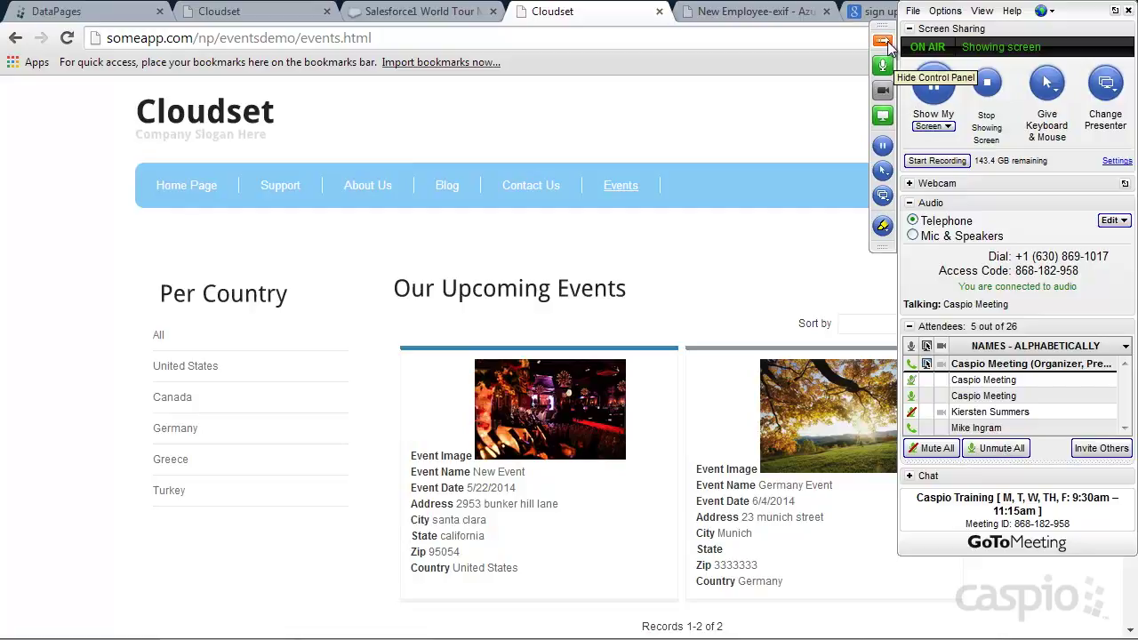
click(883, 42)
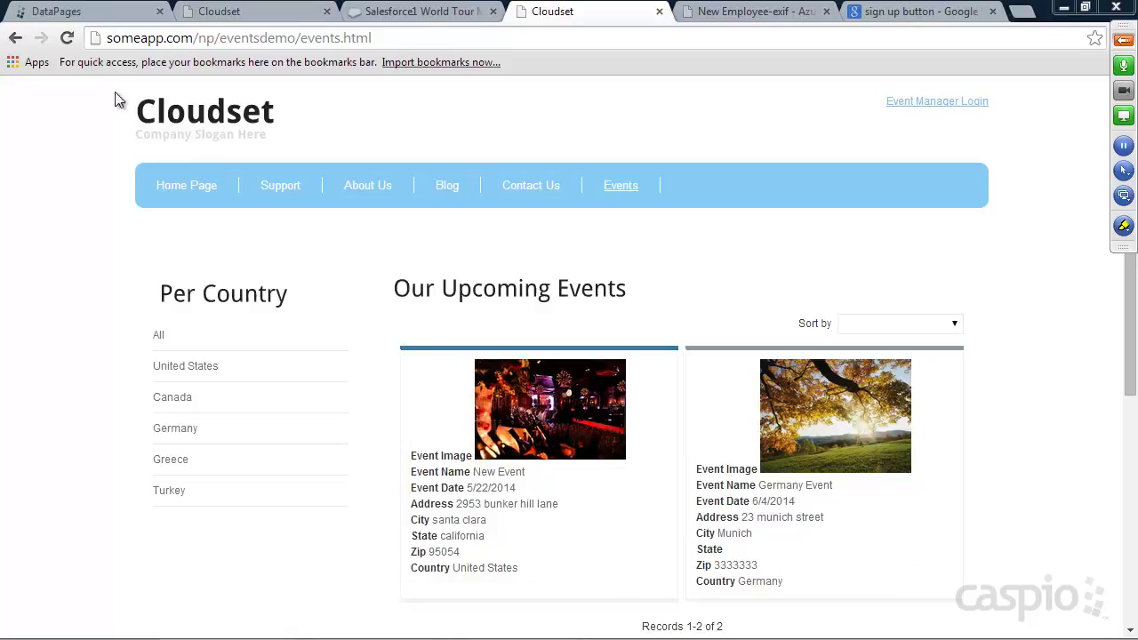
click(84, 12)
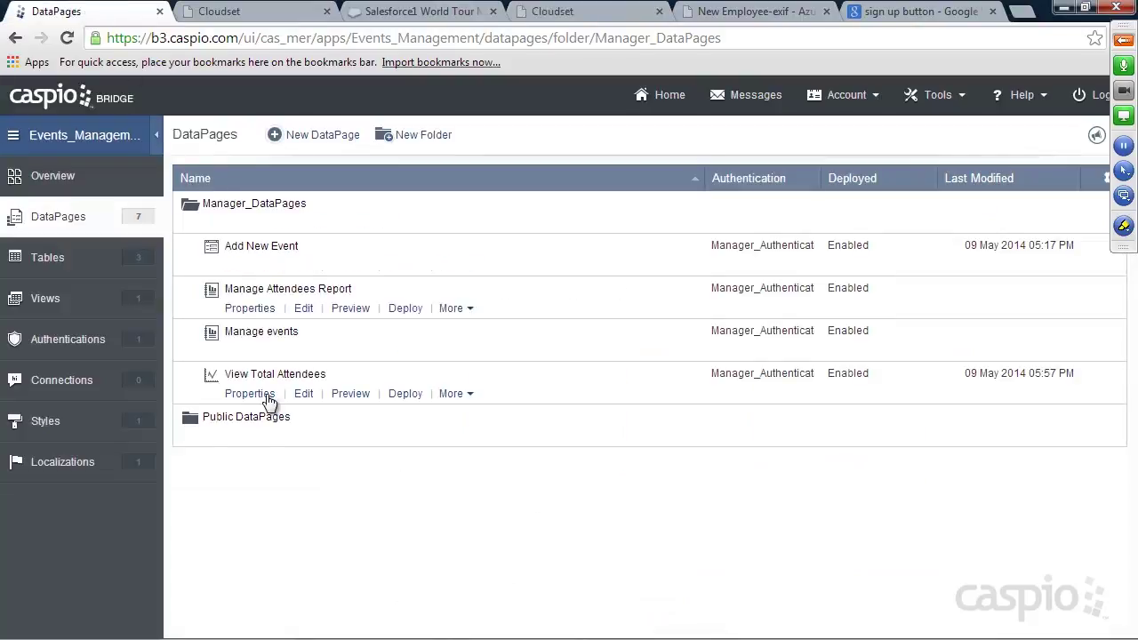
Step: Edit the View Events DataPage and advance to the results page field settings
click(218, 436)
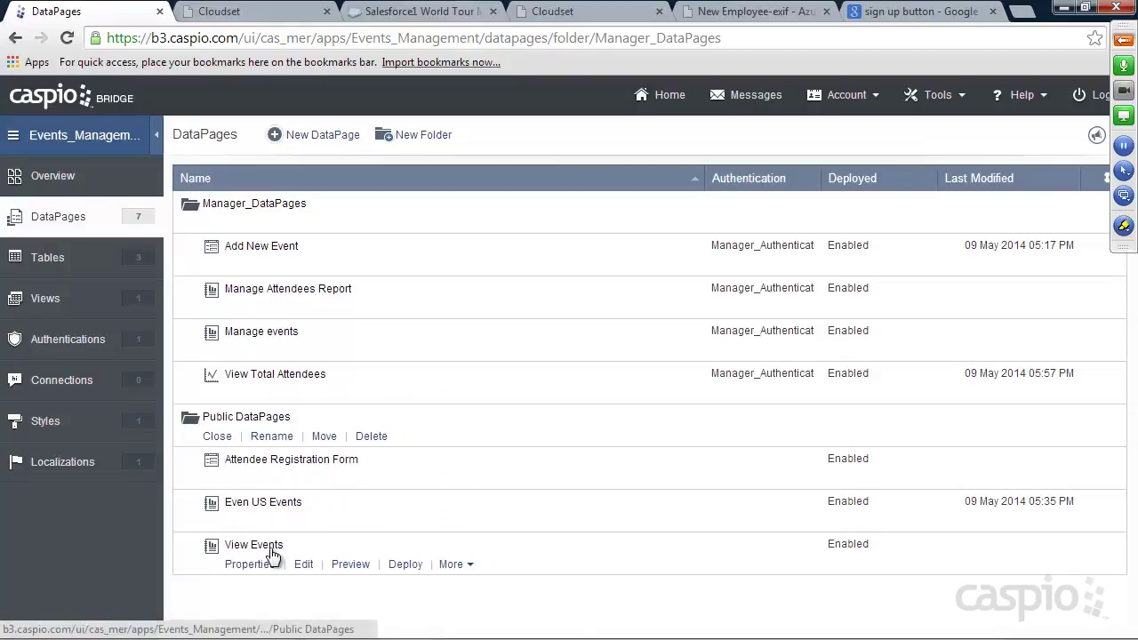
click(305, 564)
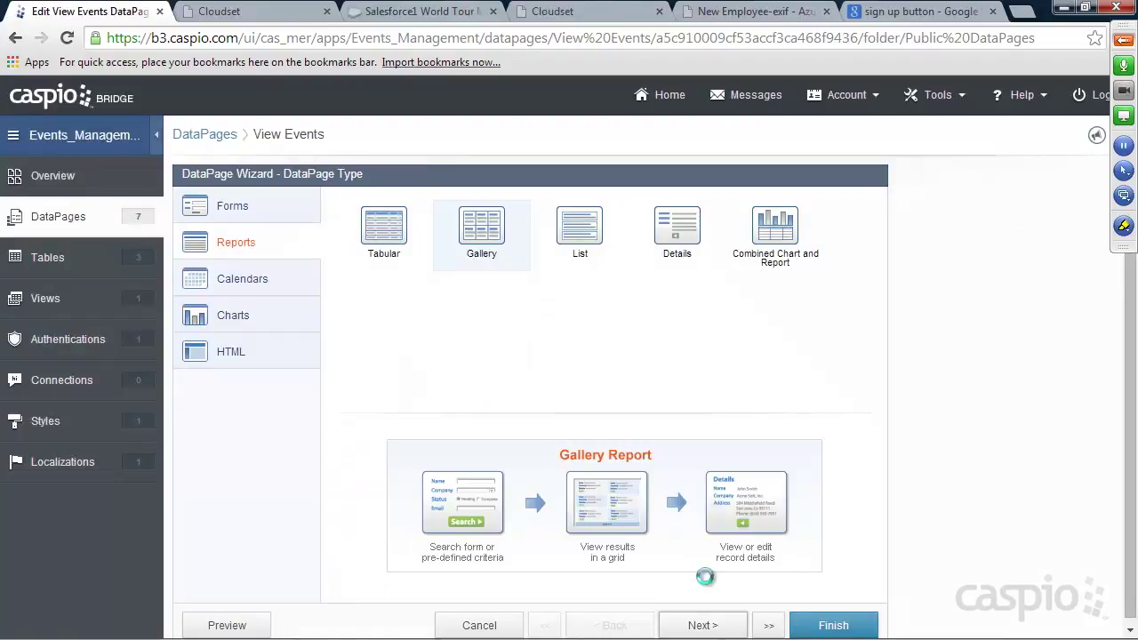
click(707, 625)
click(707, 626)
click(702, 626)
click(702, 626)
click(702, 626)
click(702, 626)
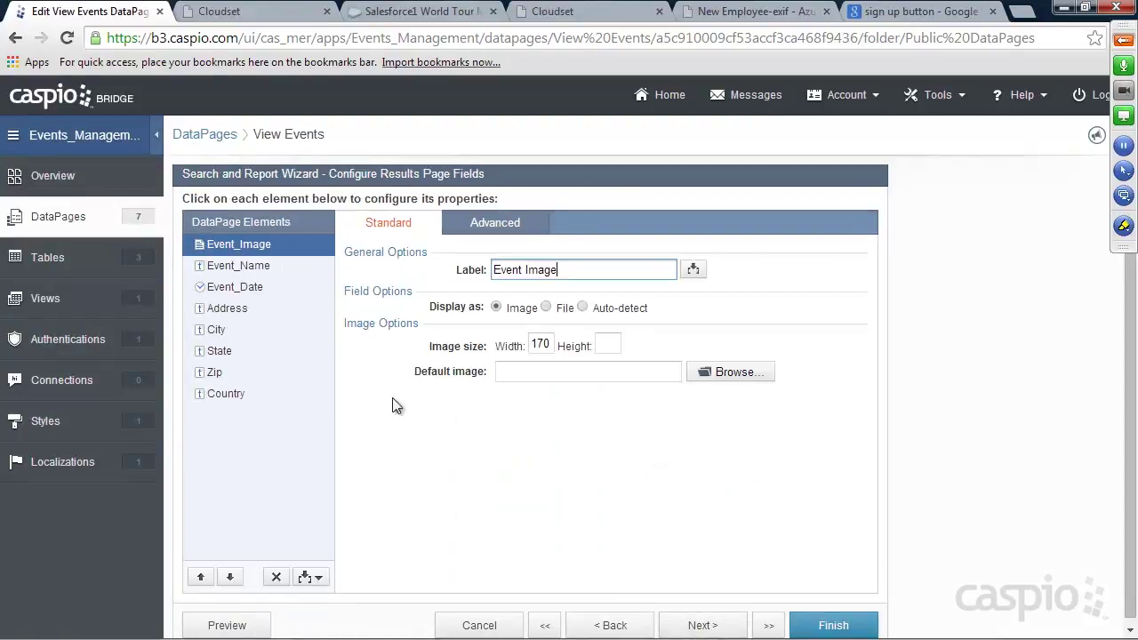
Step: Delete the Event_Image and Event_Name labels and finish the View Events DataPage
click(248, 265)
click(251, 246)
drag(575, 269, 493, 271)
key(BackSpace)
click(271, 267)
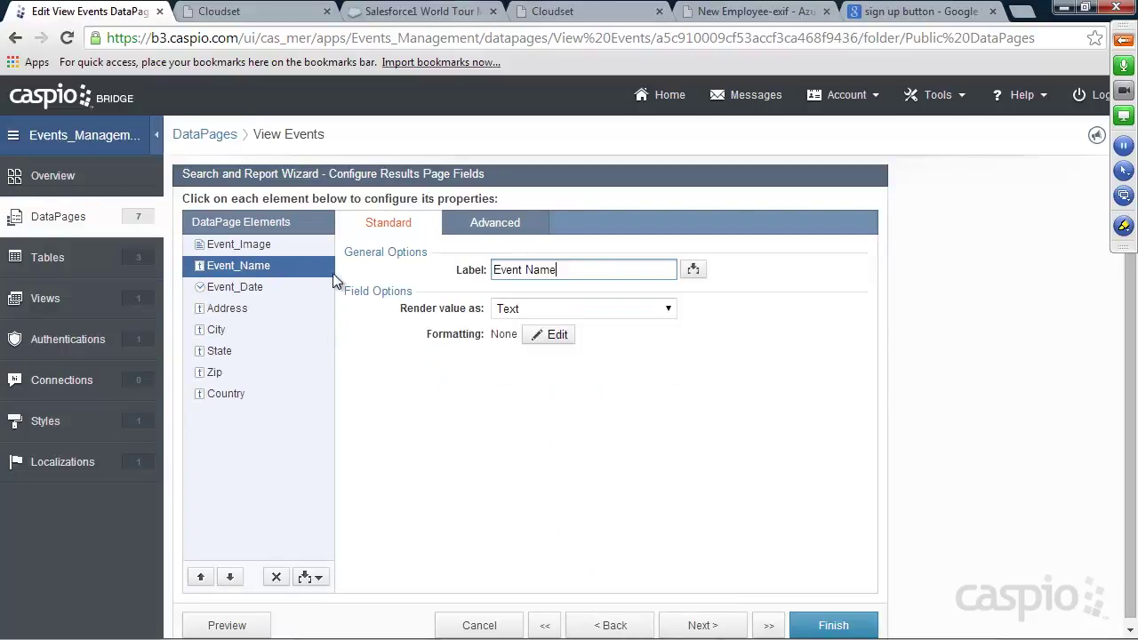
drag(575, 271, 430, 281)
key(BackSpace)
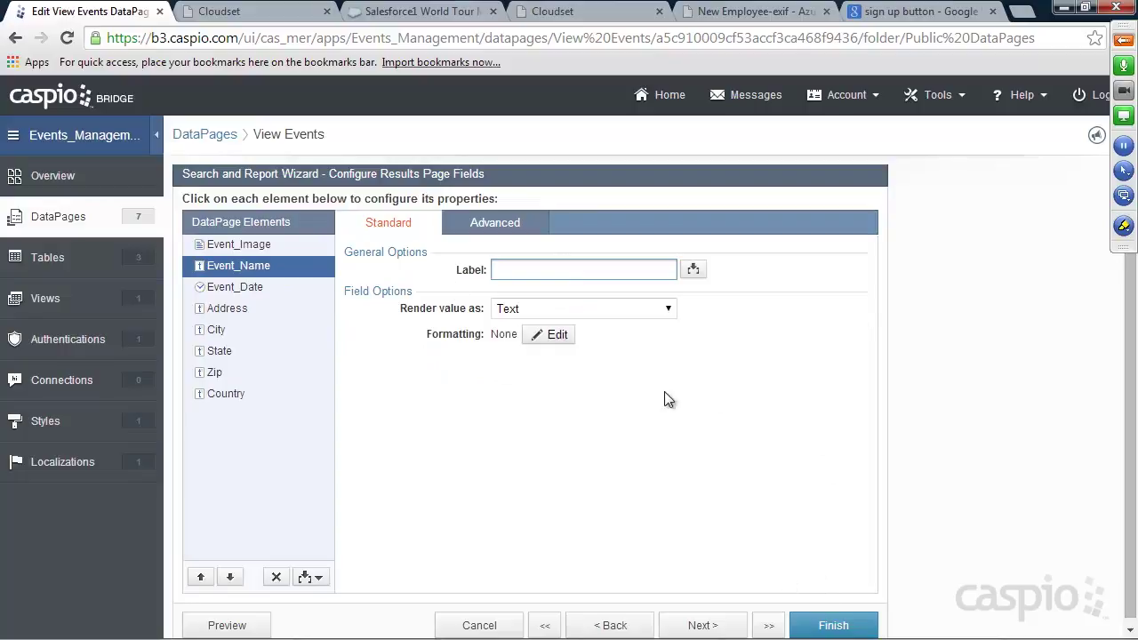
click(489, 224)
click(410, 222)
click(834, 622)
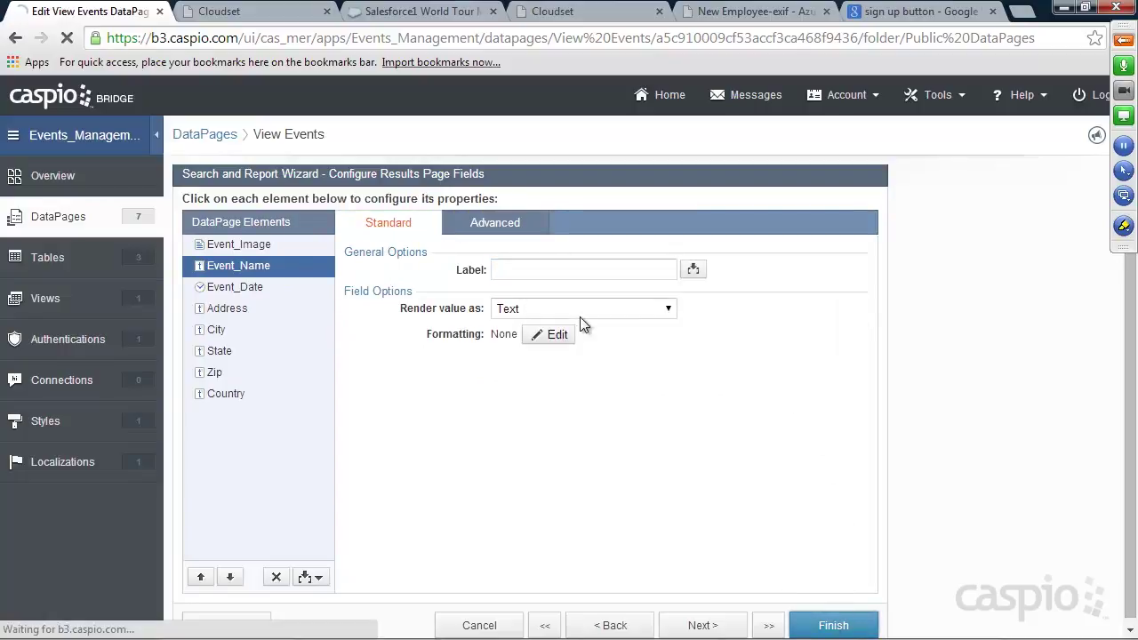
click(563, 18)
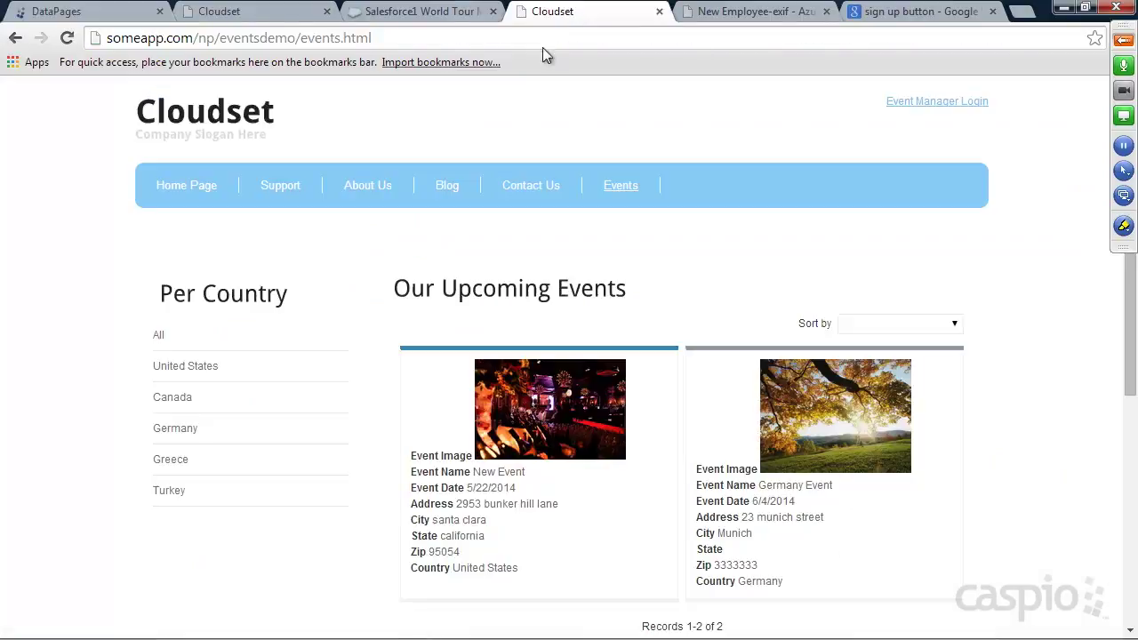
Step: Reload the events page and inspect the cards, whose names and images now appear without labels
click(66, 37)
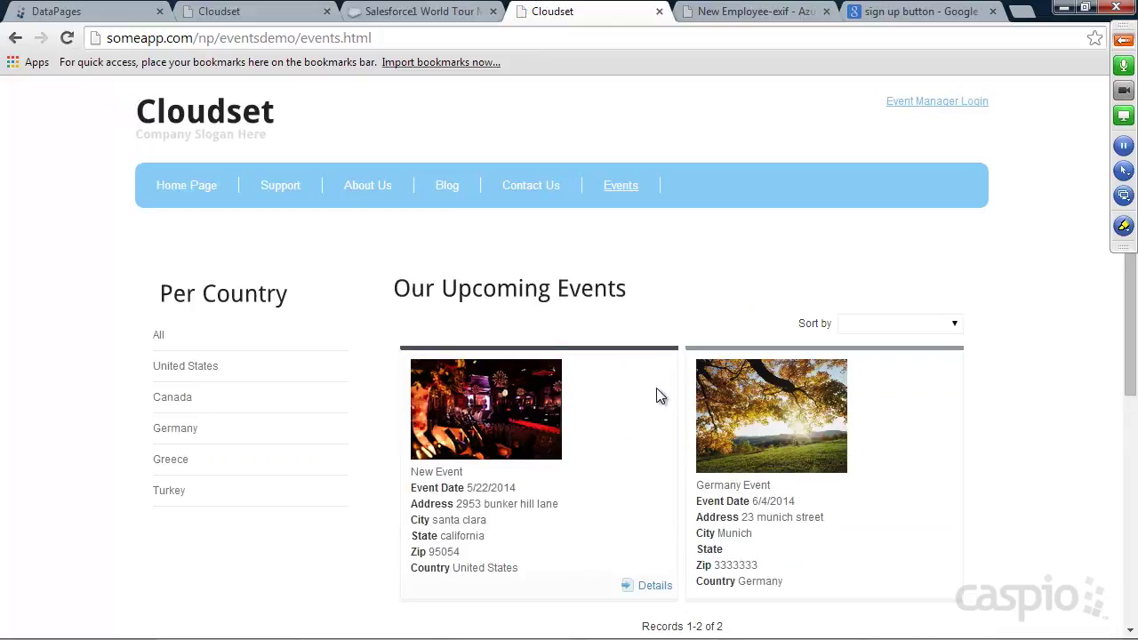
mouse_move(792, 435)
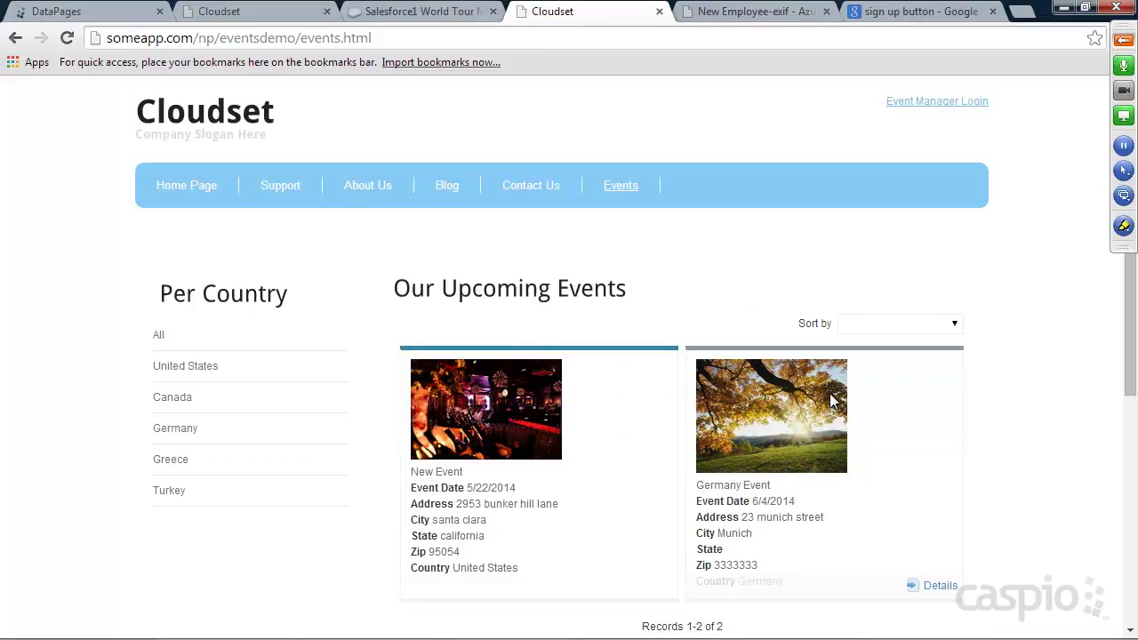
mouse_move(449, 503)
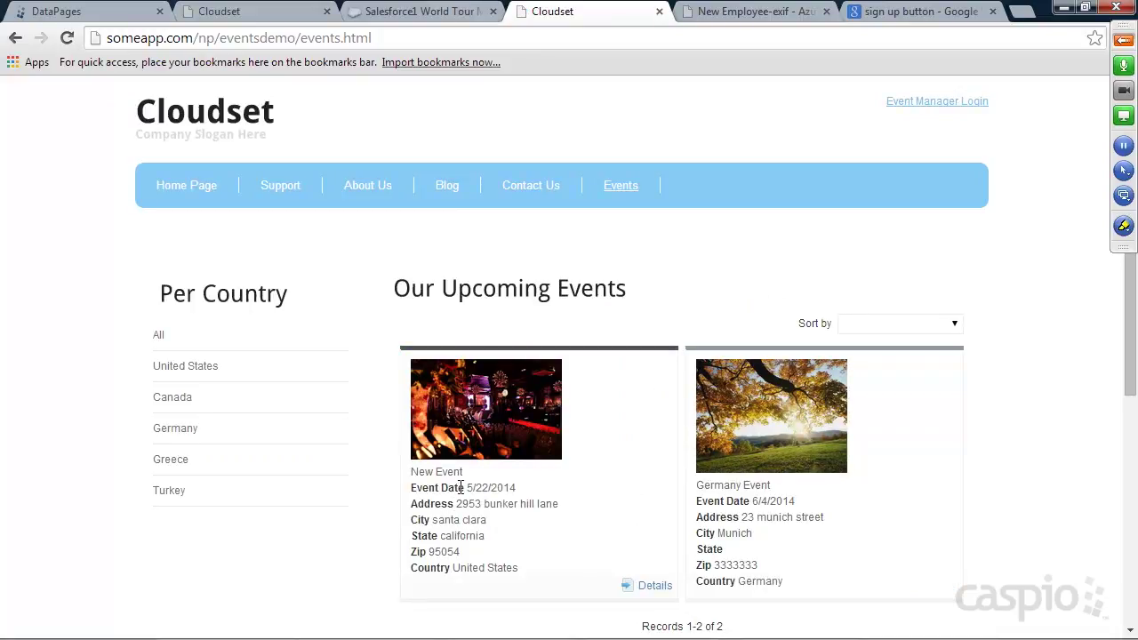
drag(463, 487, 410, 488)
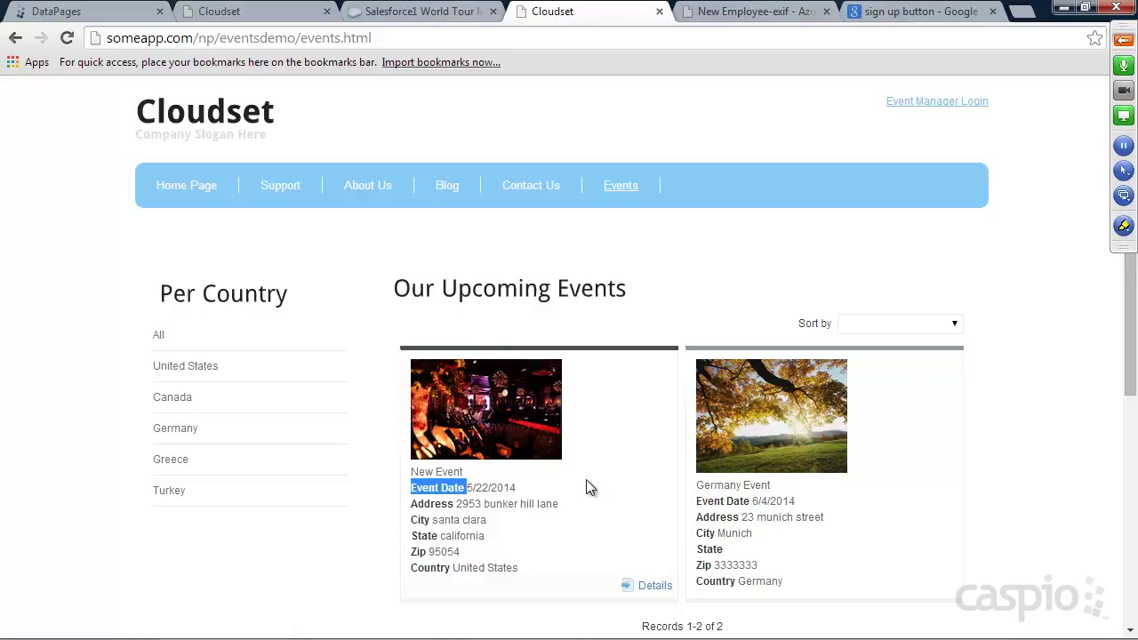
click(986, 382)
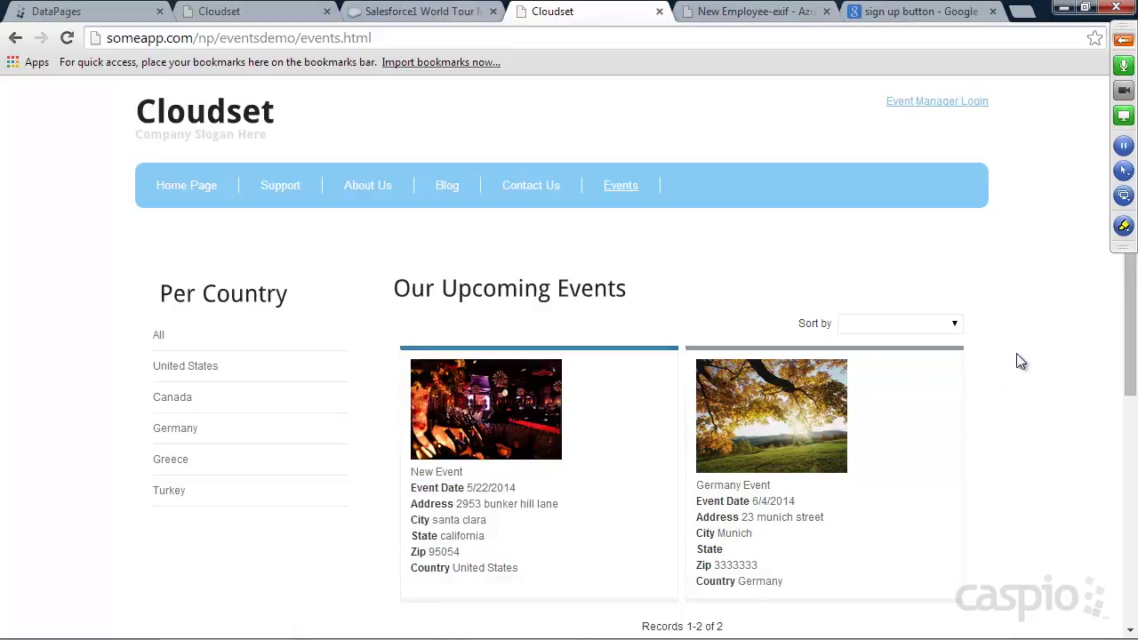
mouse_move(769, 533)
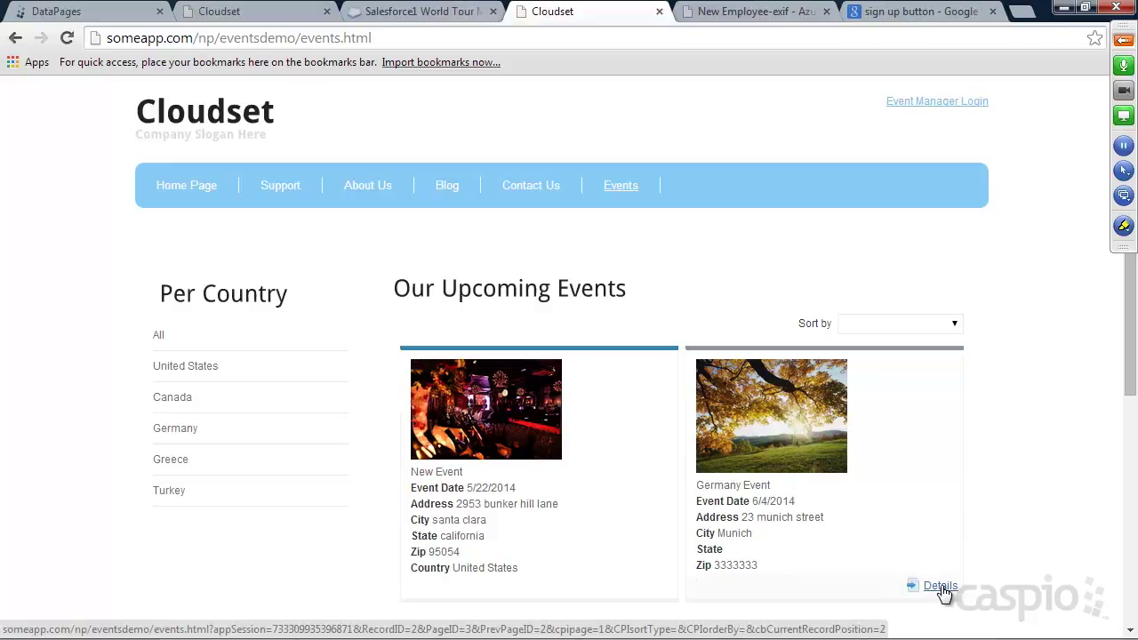
click(273, 21)
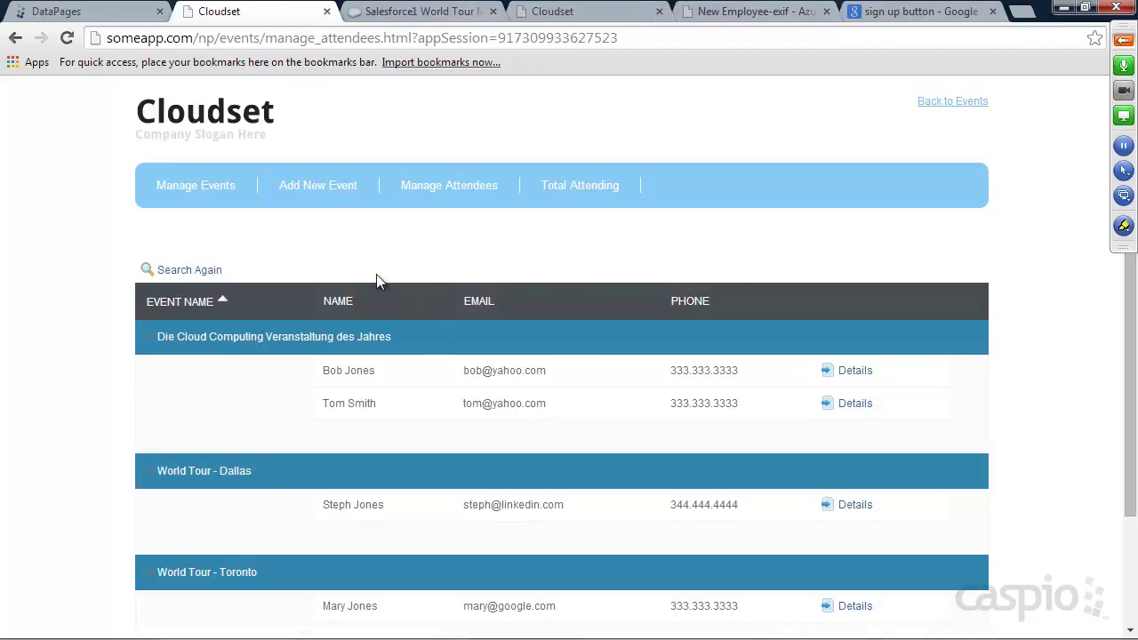
click(939, 103)
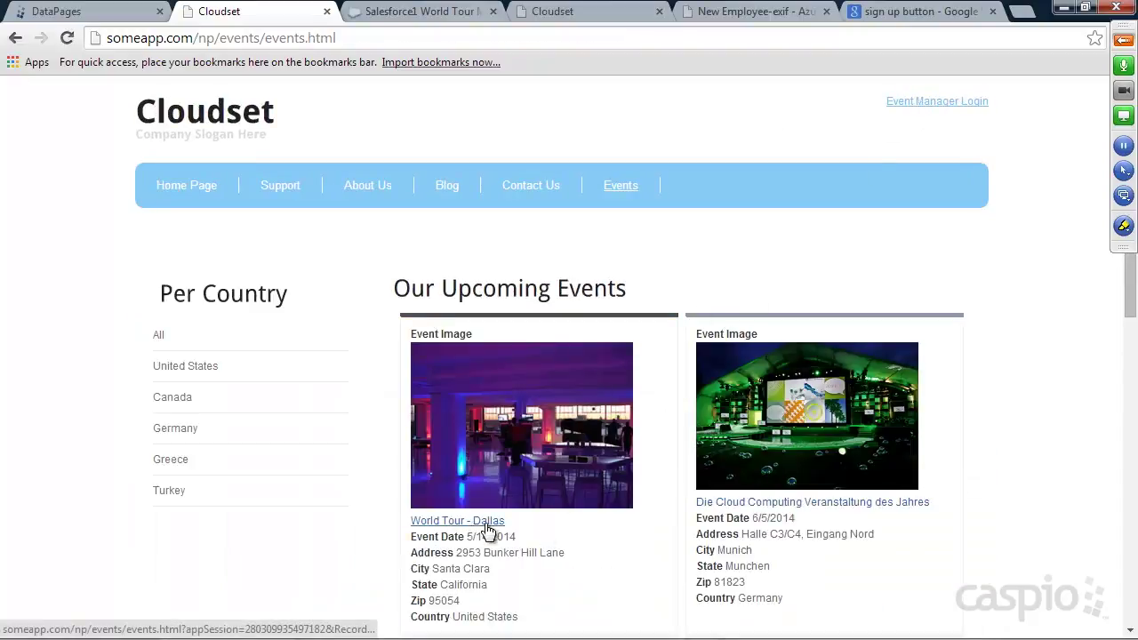
click(56, 11)
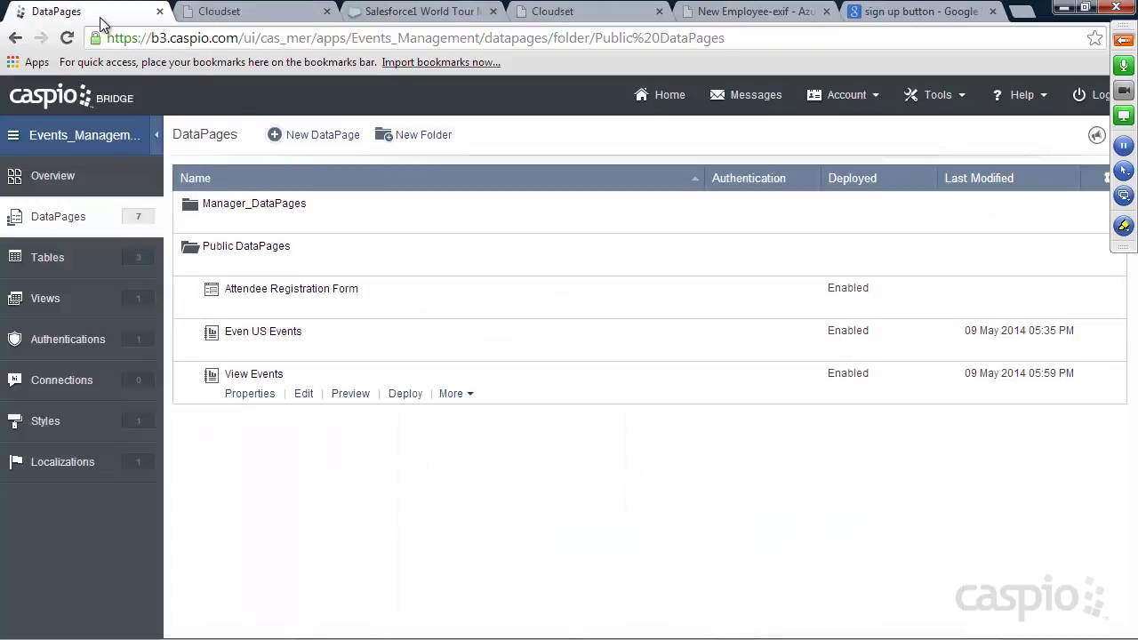
Step: Edit View Events and advance to the Details Page settings
click(304, 395)
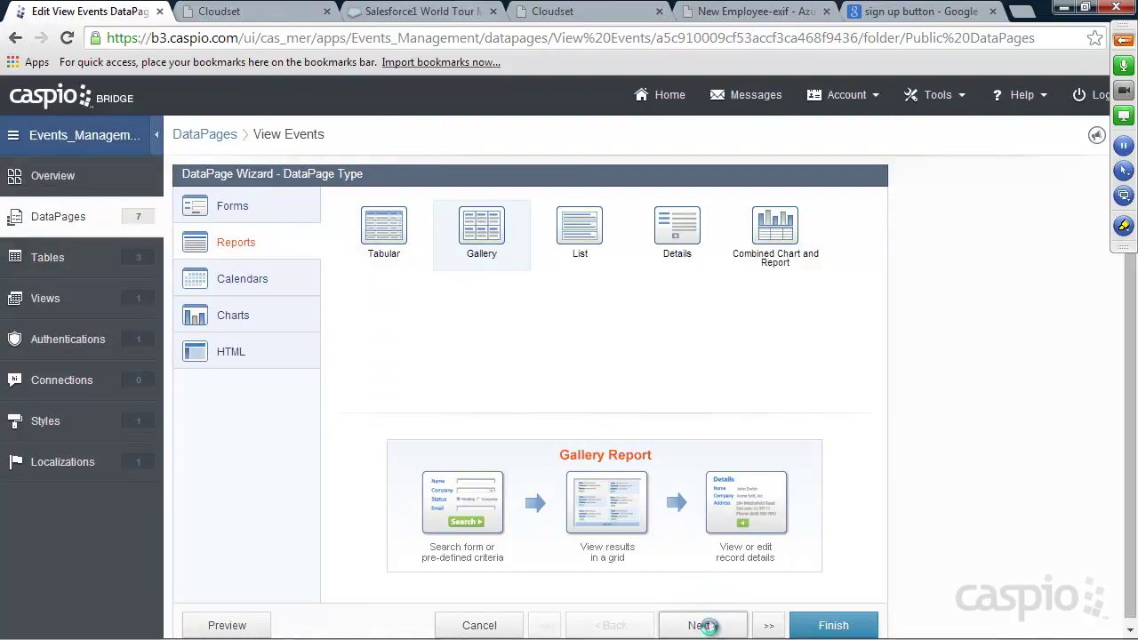
click(704, 624)
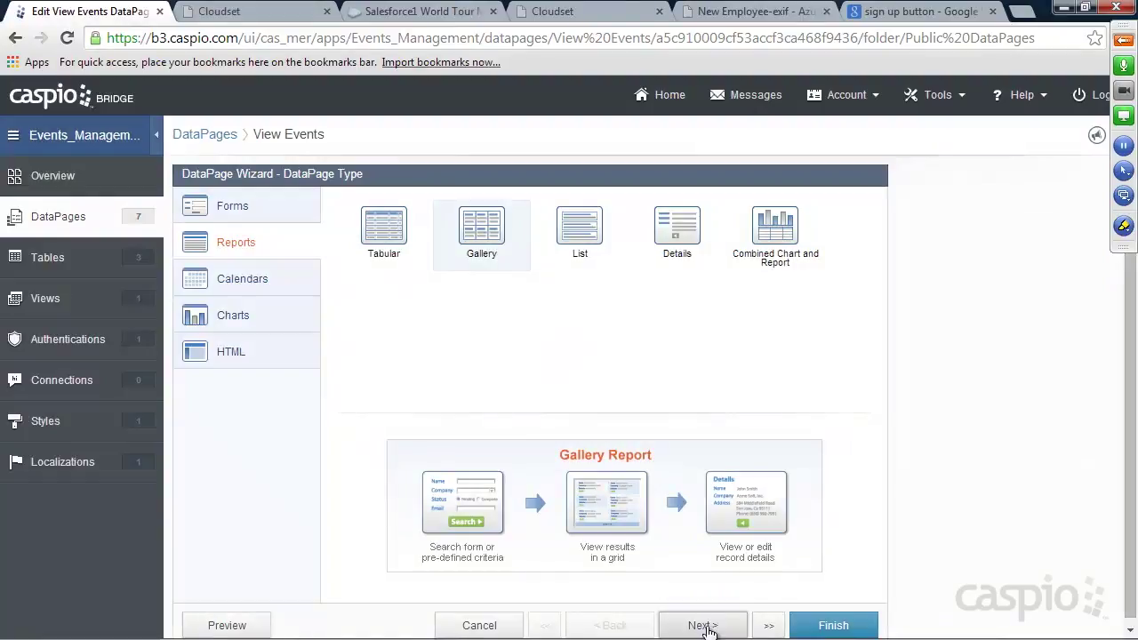
click(702, 625)
click(702, 625)
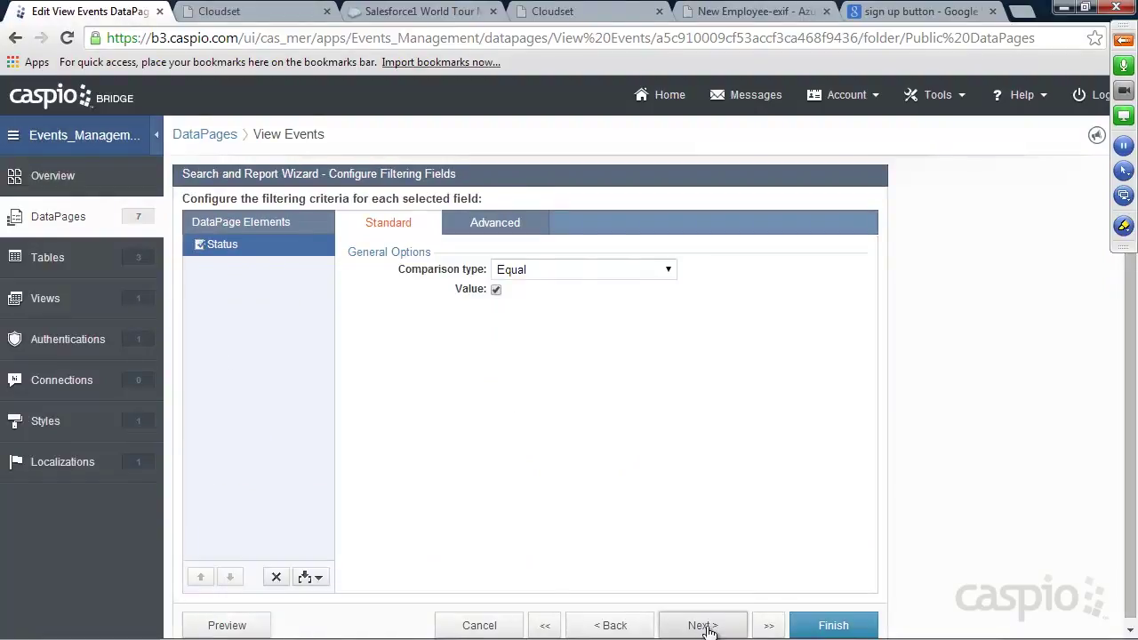
click(703, 625)
click(702, 625)
click(704, 626)
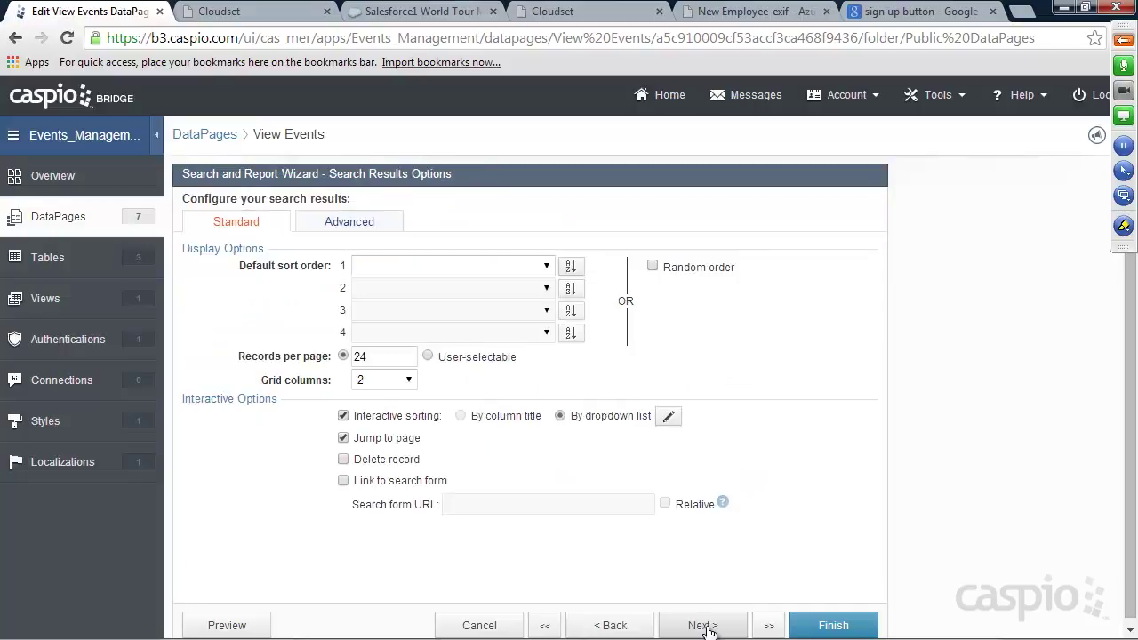
click(704, 626)
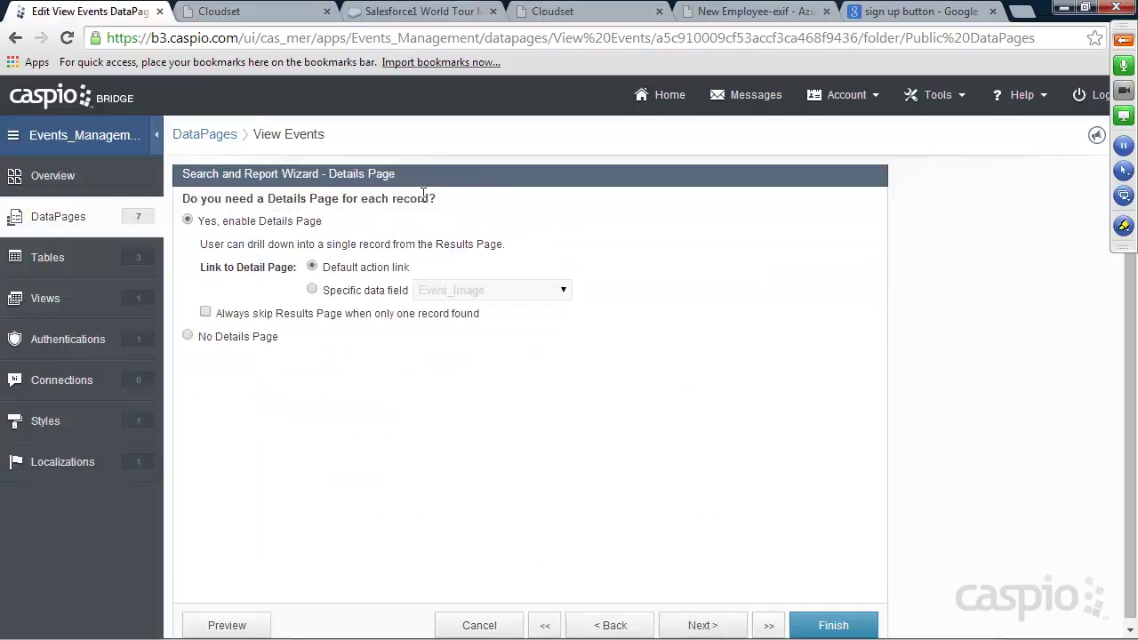
Step: Link to details through the Event_Name field, finish, and reload the Cloudset events page
click(336, 298)
click(458, 290)
click(457, 316)
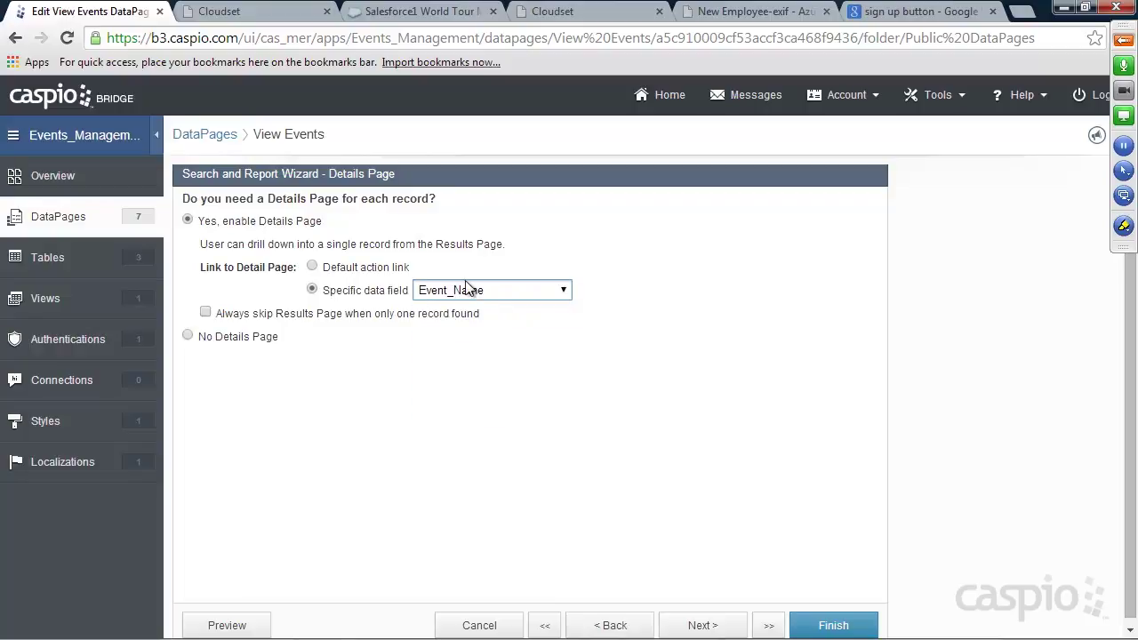
click(835, 626)
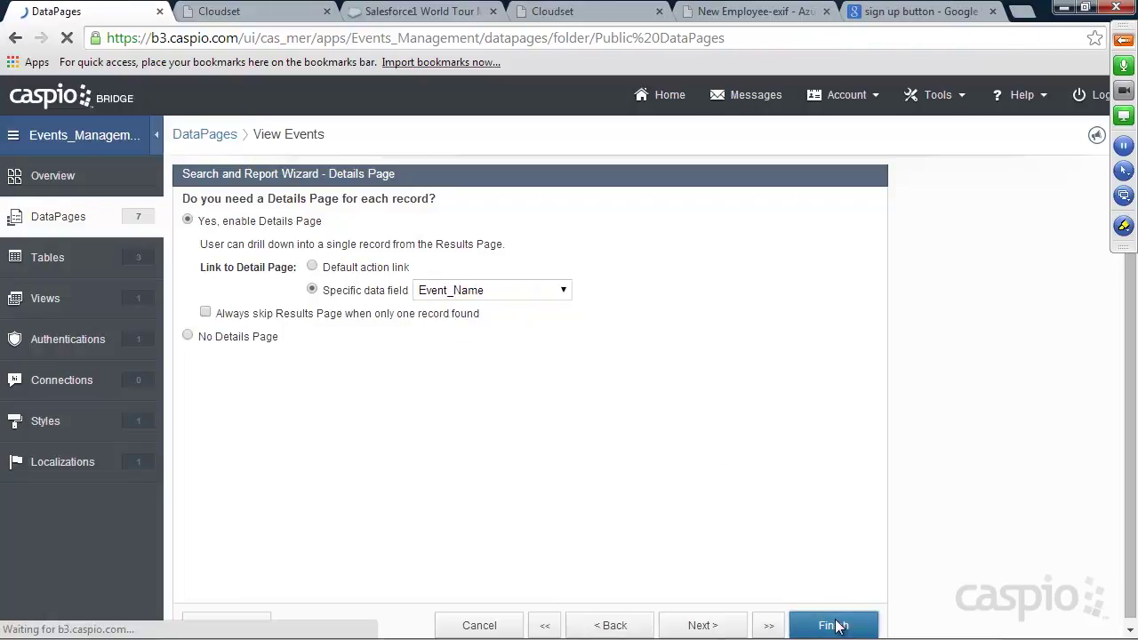
click(591, 12)
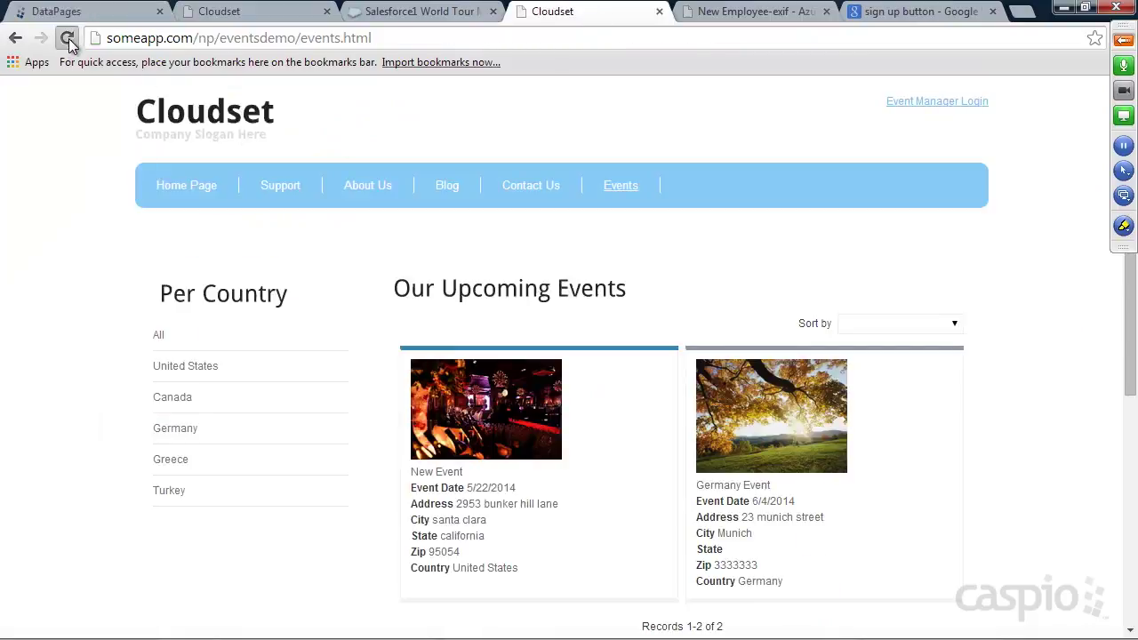
click(67, 37)
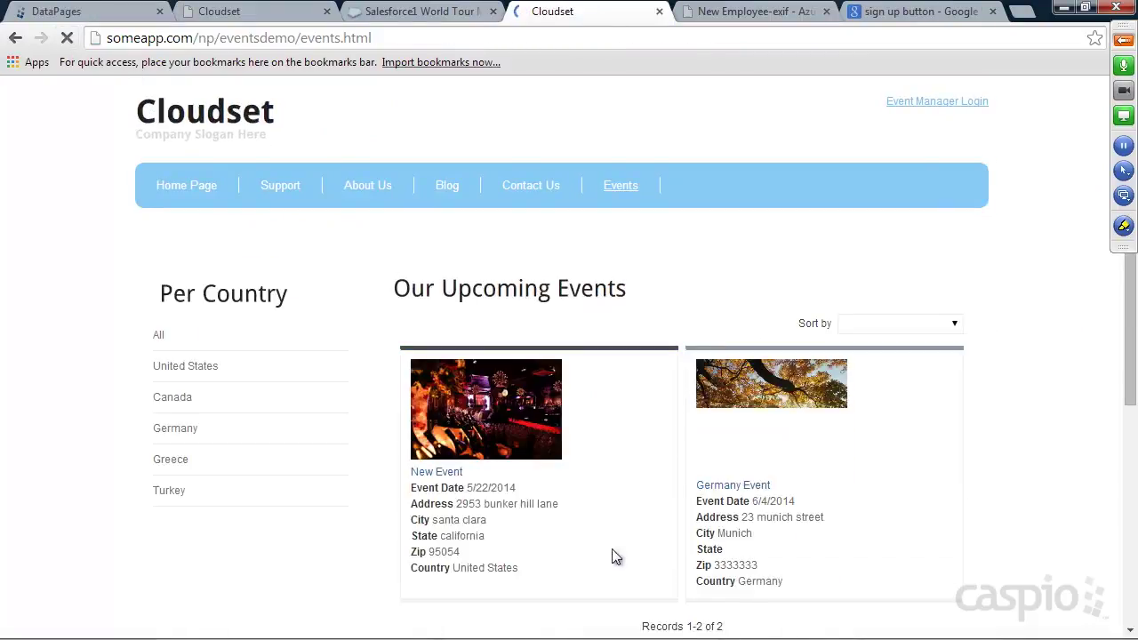